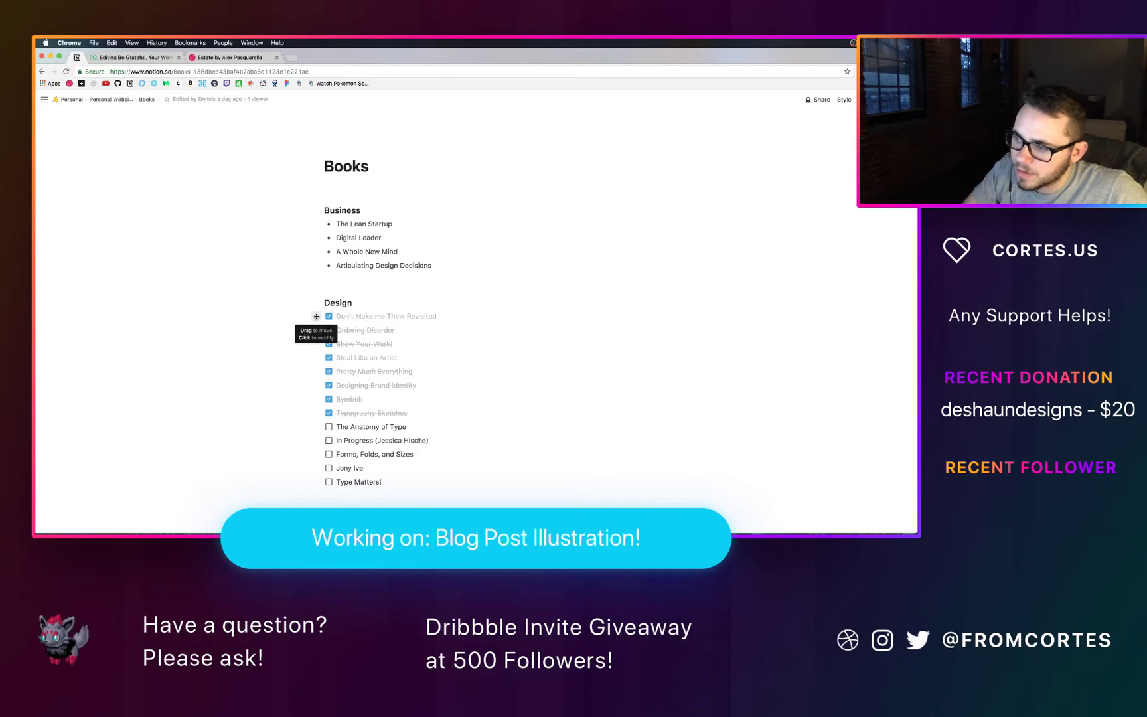
click(317, 316)
key(Escape)
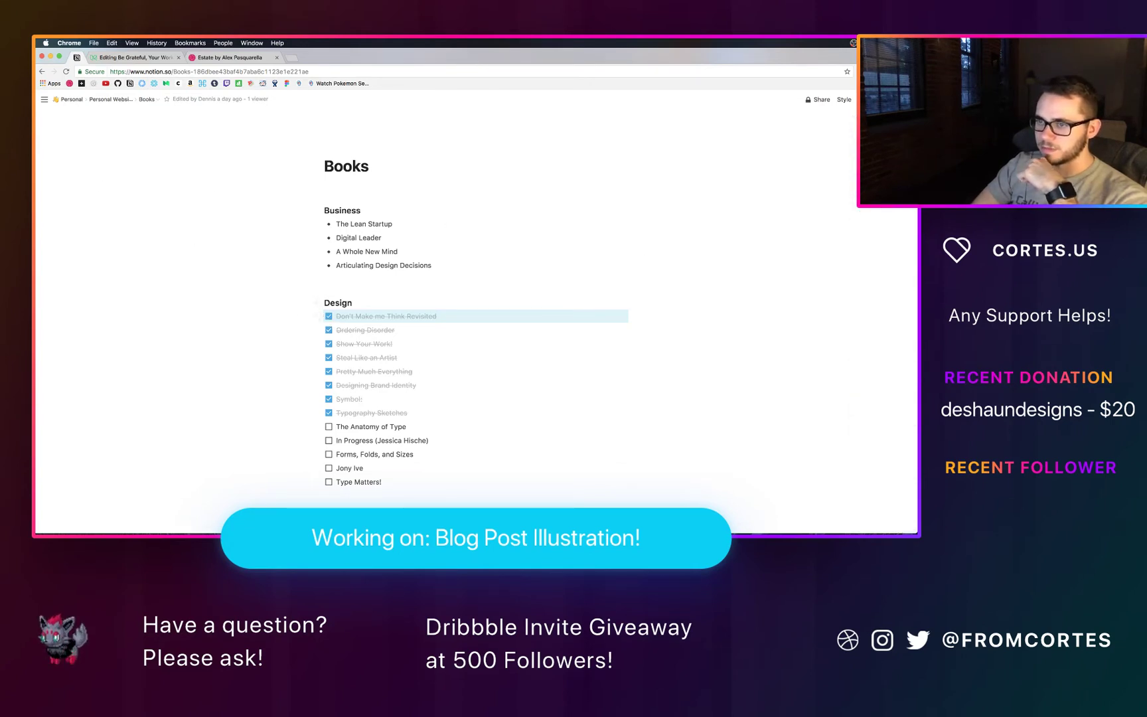
Step: Switch to Dribbble and look through the saved inspiration buckets
click(229, 57)
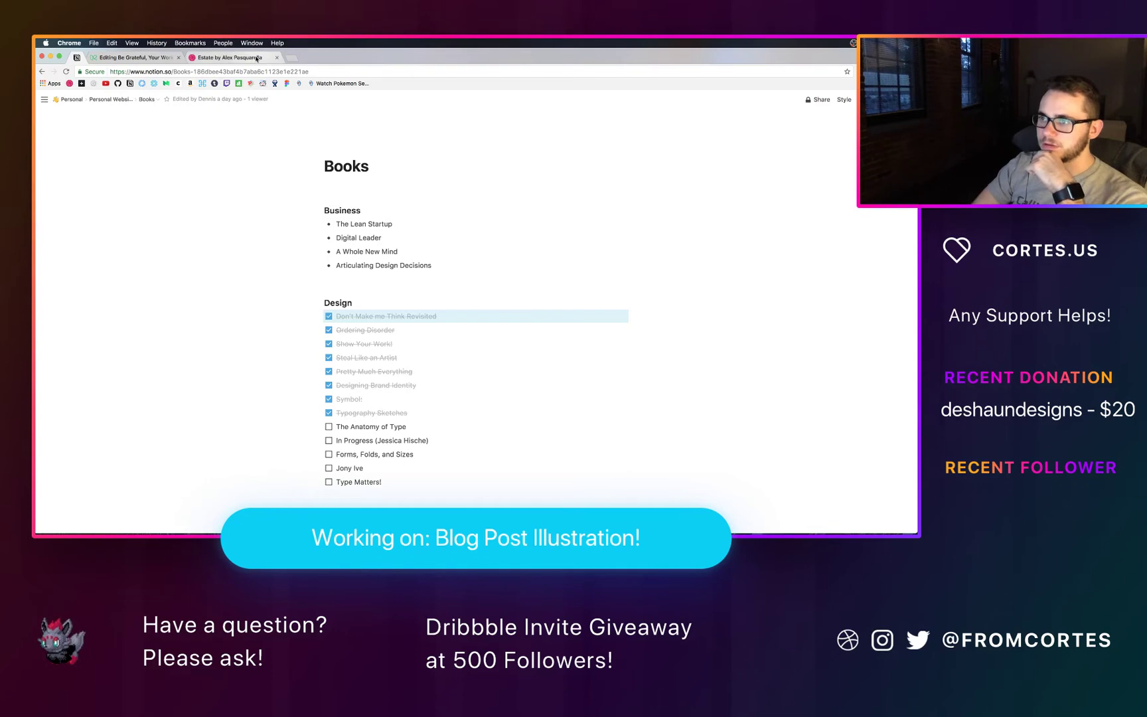
click(189, 187)
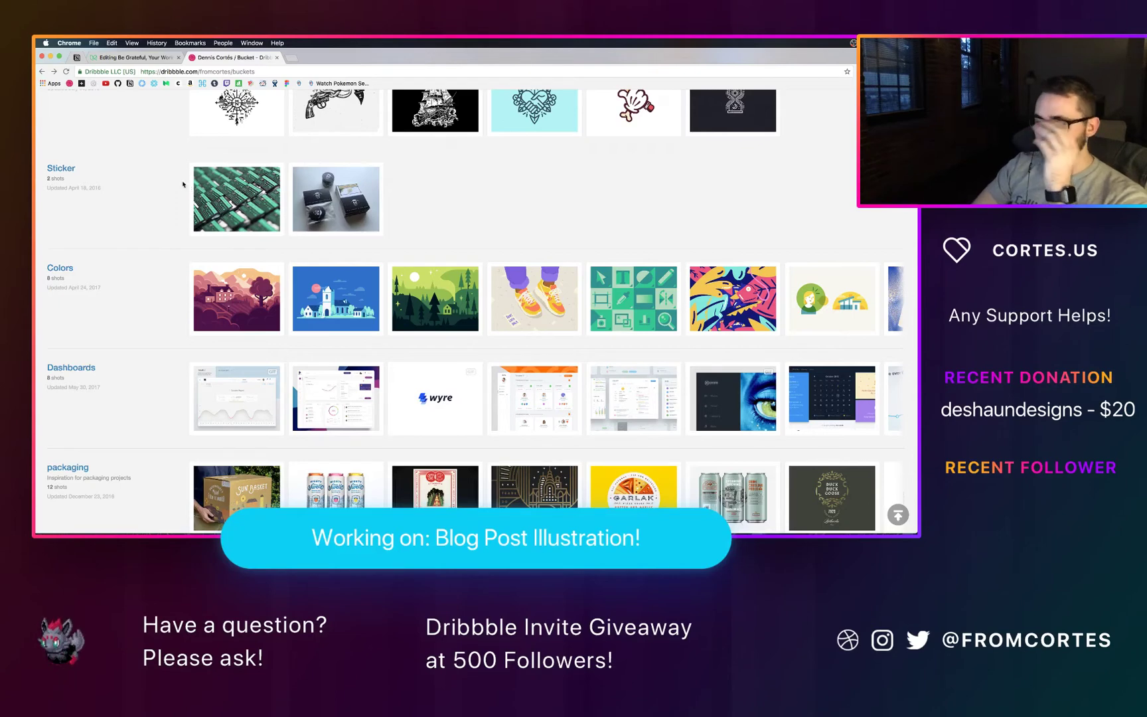
scroll(189, 187, up, 5)
Step: Switch to the Medium draft, add an empty line above the title and start inserting an image there
key(ctrl+shift+Tab)
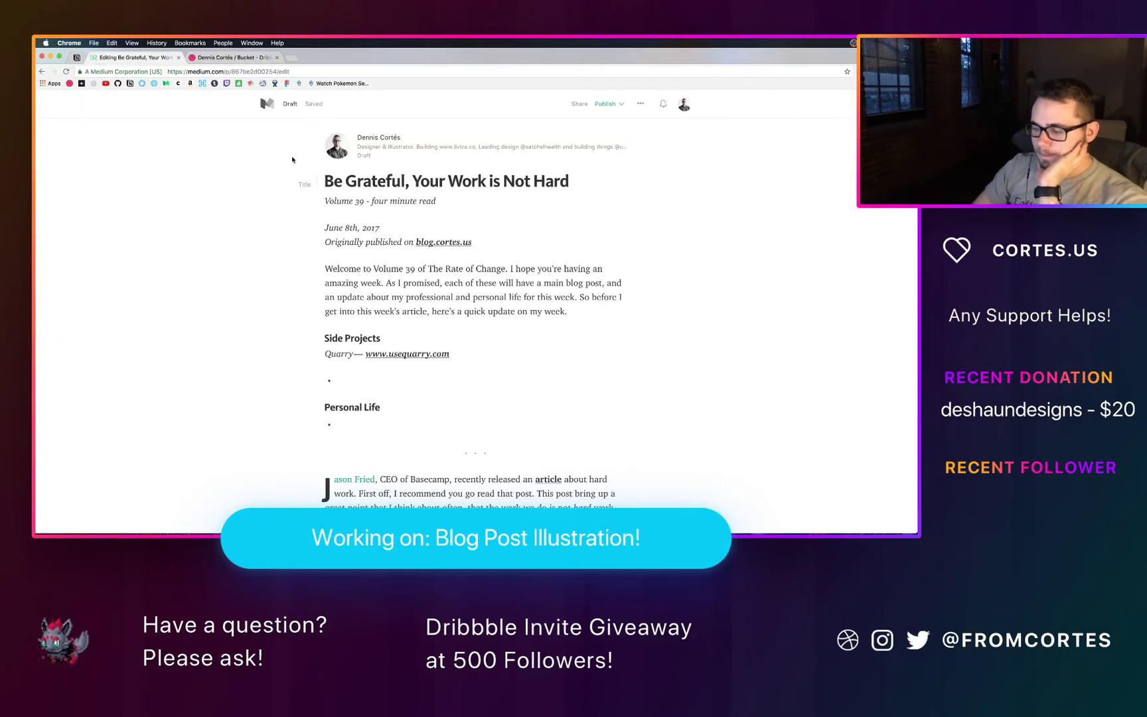
key(Return)
click(306, 179)
click(331, 180)
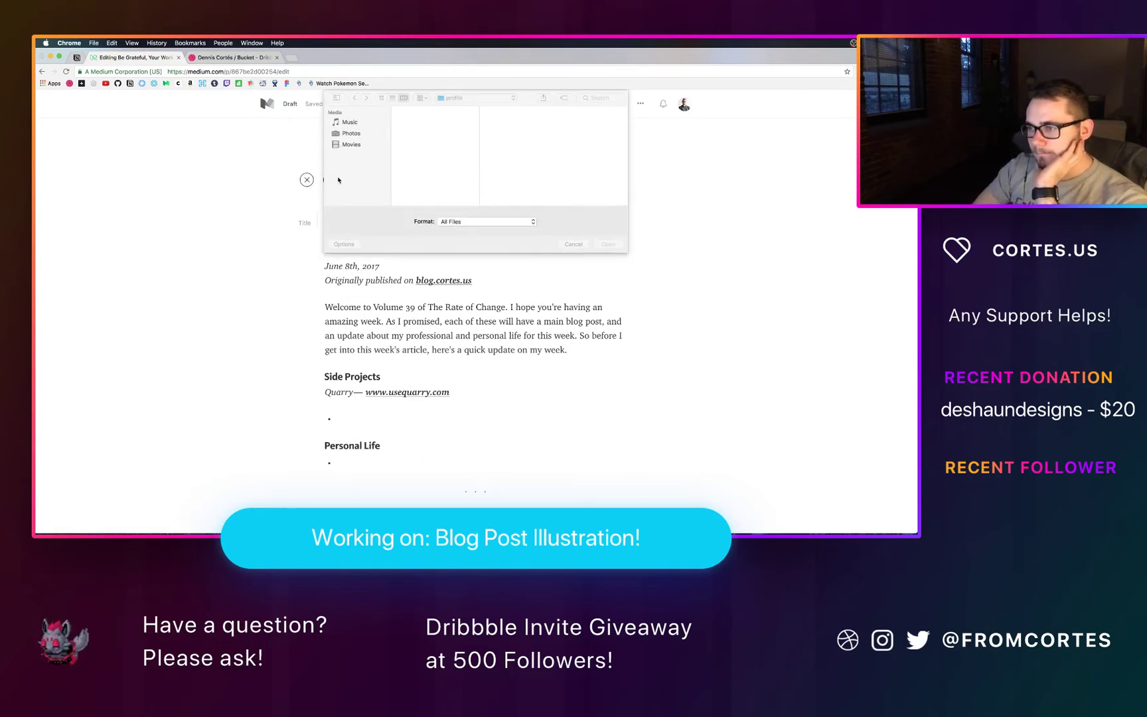
Step: Insert roc-volume-39-cover.png from the companies > rate of change > assets > featured images folder as the image above the title
click(352, 144)
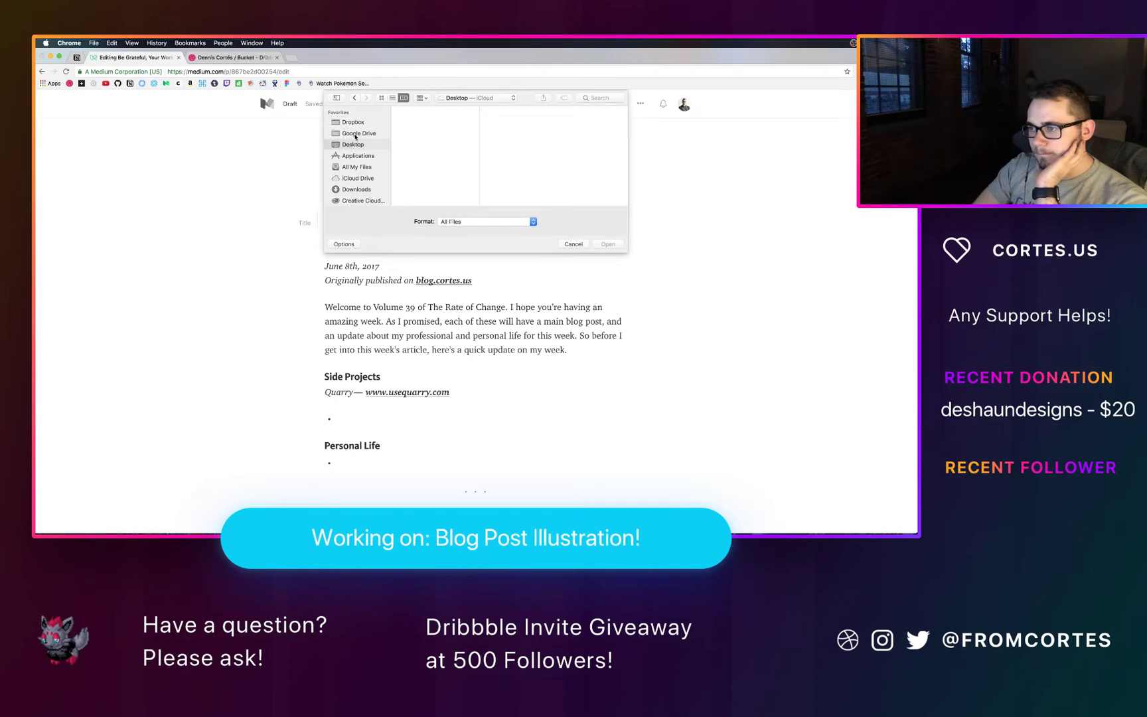
click(419, 111)
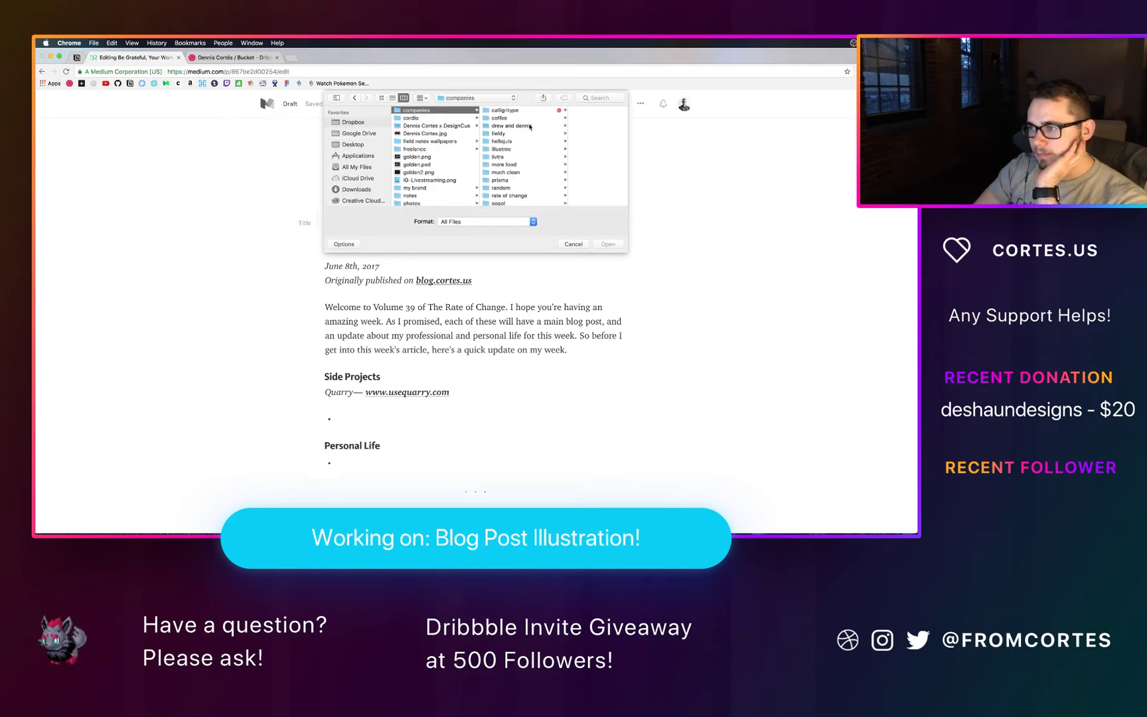
scroll(521, 152, down, 2)
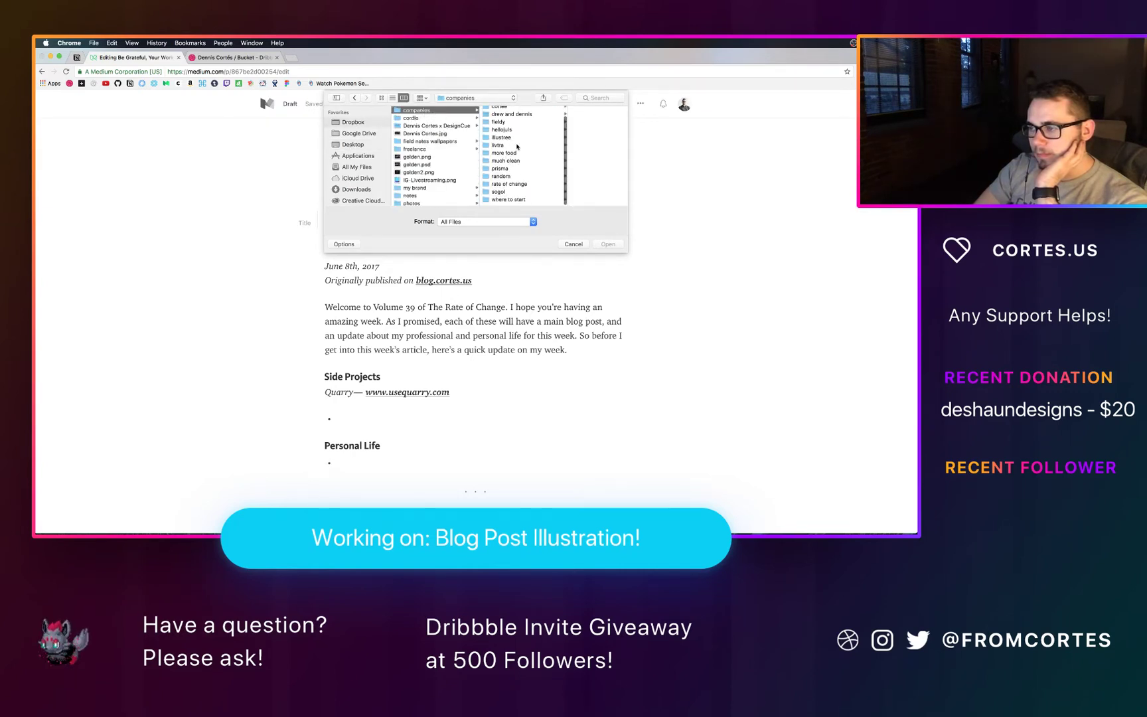
click(509, 186)
click(559, 112)
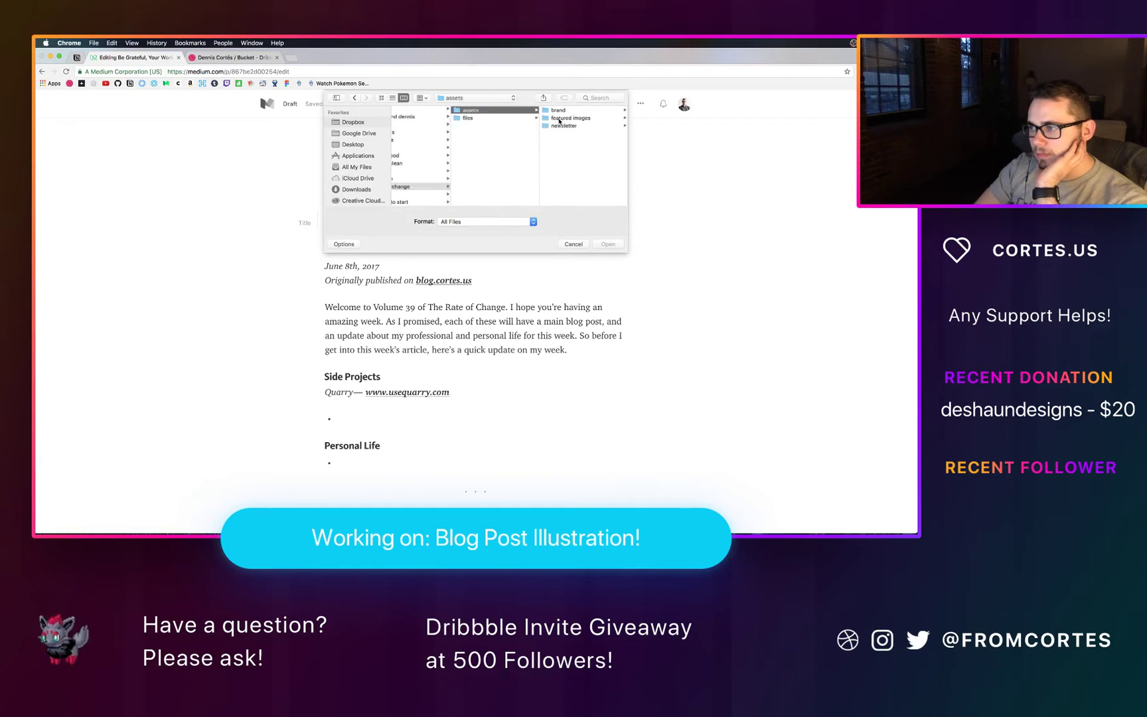
click(558, 117)
scroll(562, 161, down, 5)
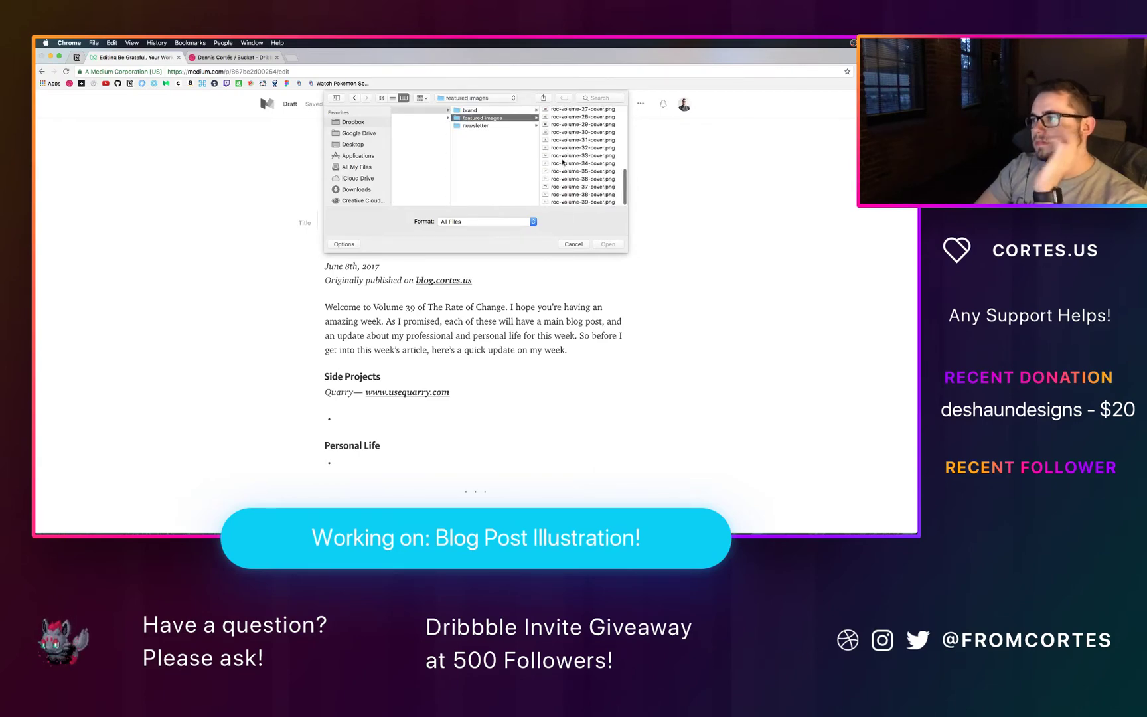
click(571, 202)
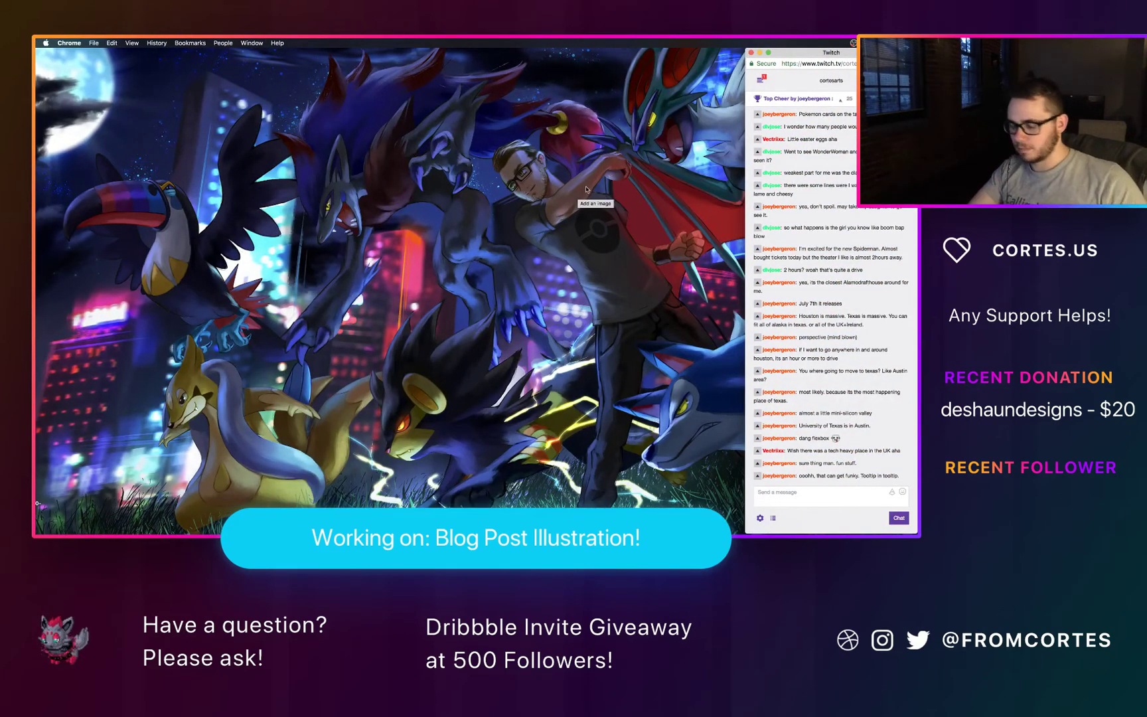
Step: Move the Twitch chat window to Desktop 6 and narrow the Medium browser window so both fit side by side
key(ctrl+Up)
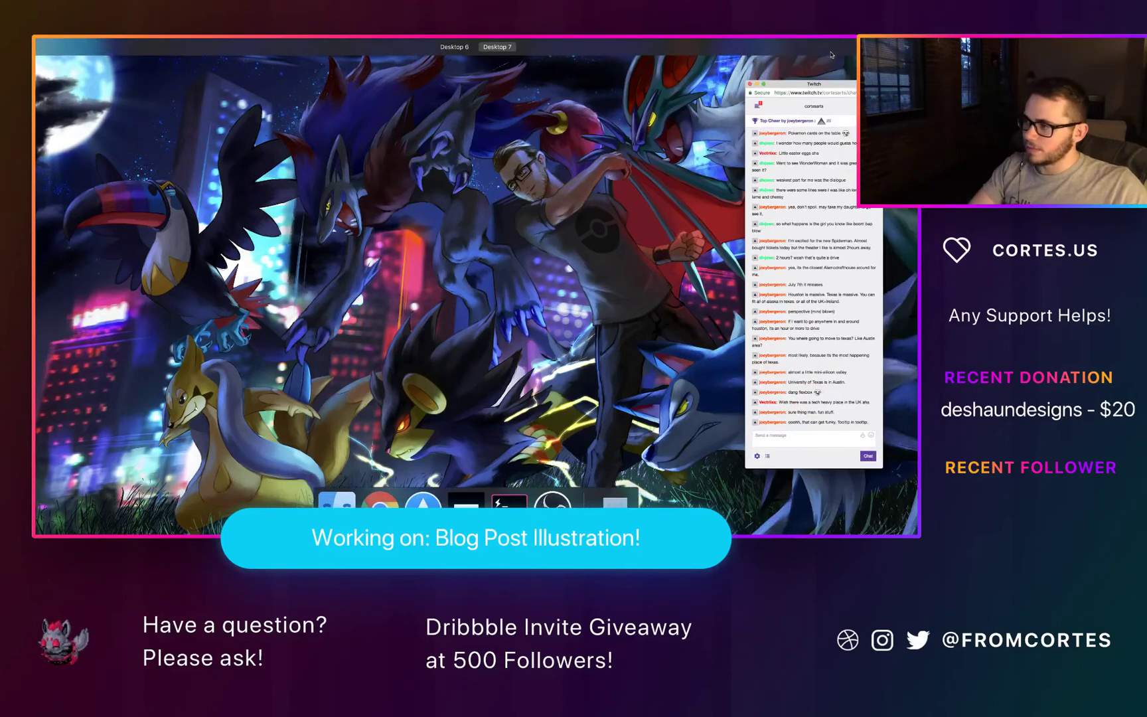
drag(774, 183, 434, 69)
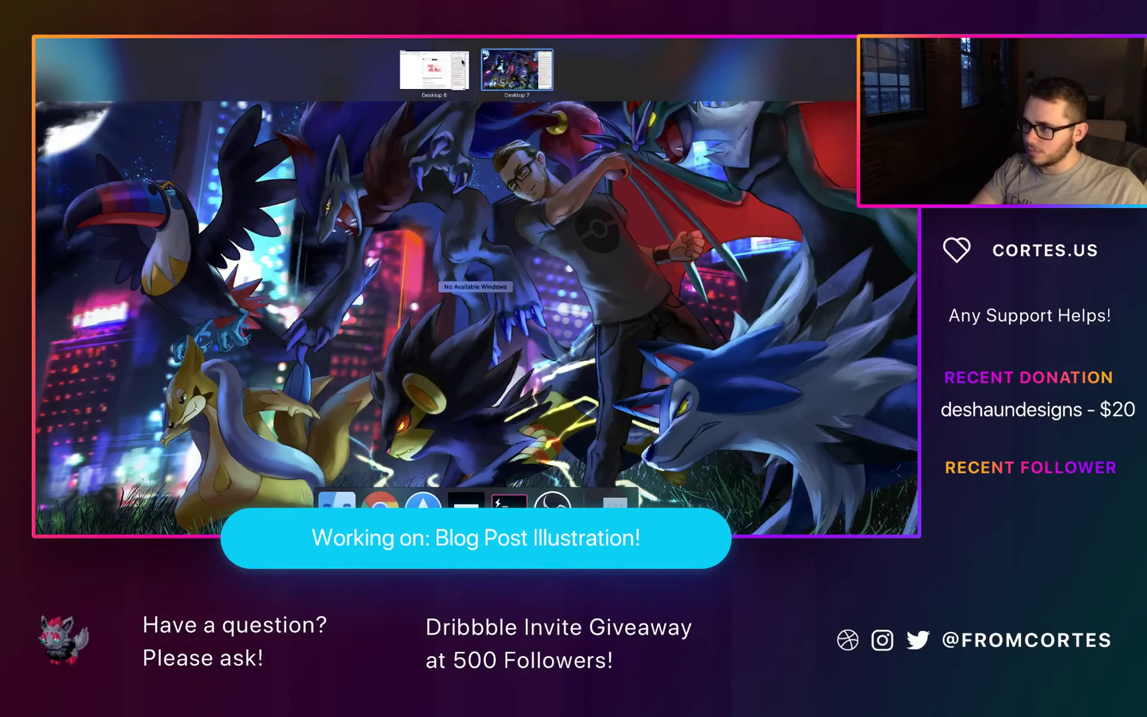
click(435, 70)
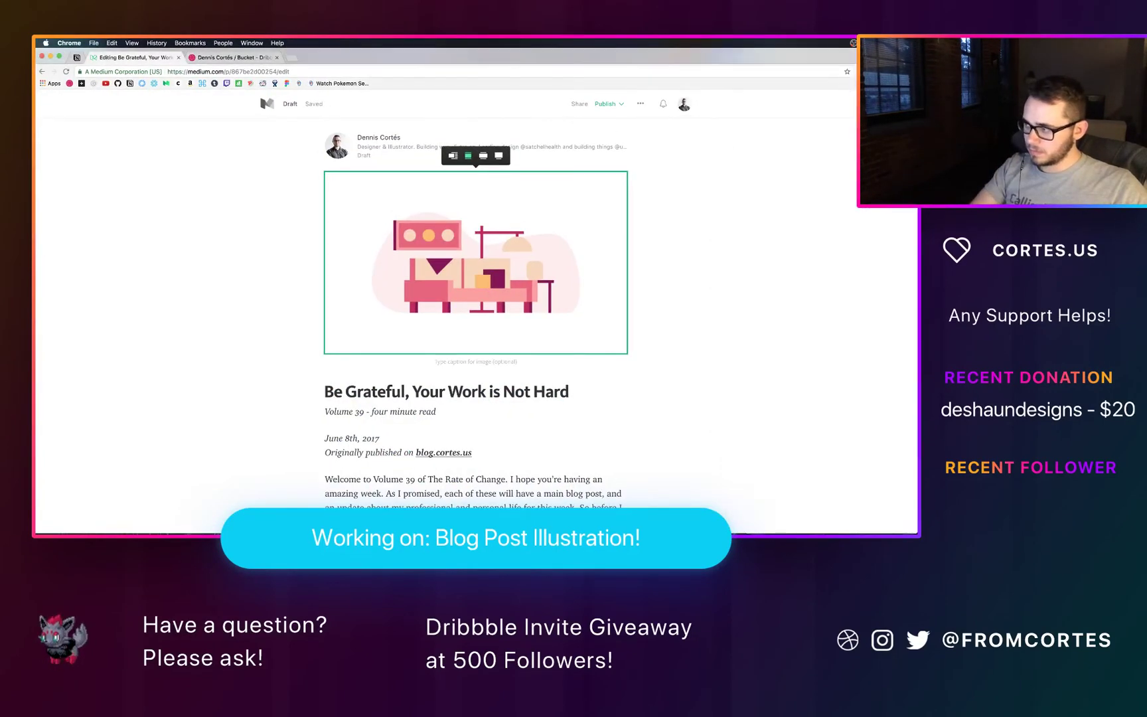
drag(918, 125, 749, 124)
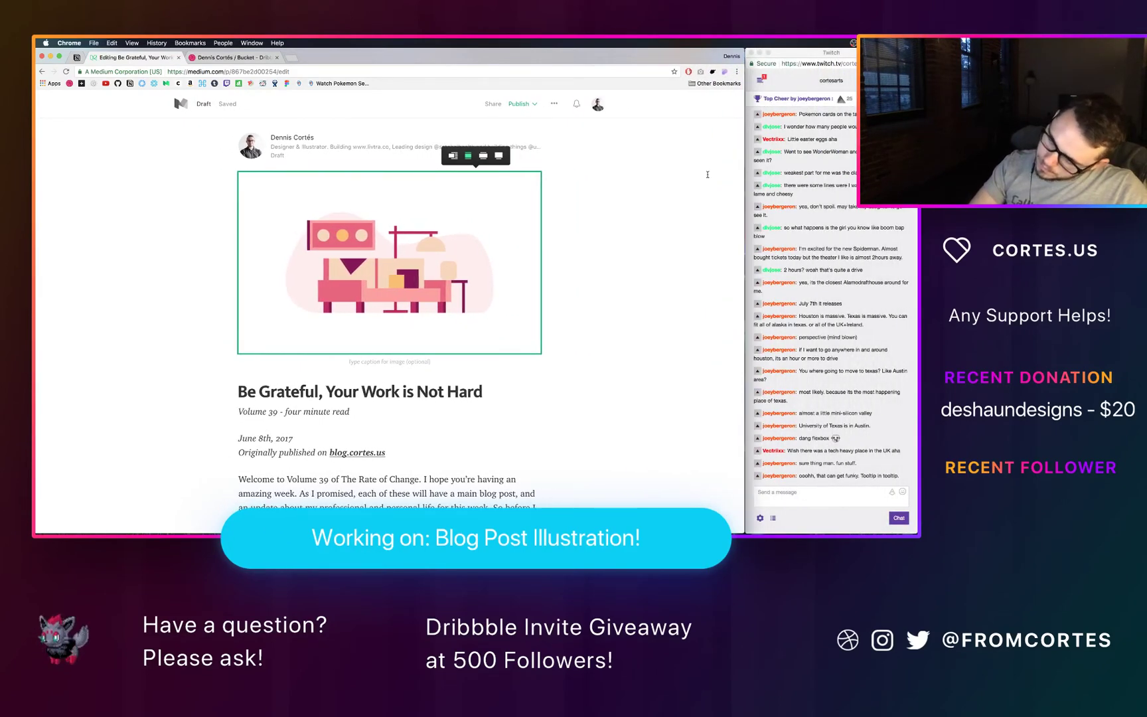
Step: Write "This week I launched Quarry's new website!" in the empty bullet under Side Projects
key(Down)
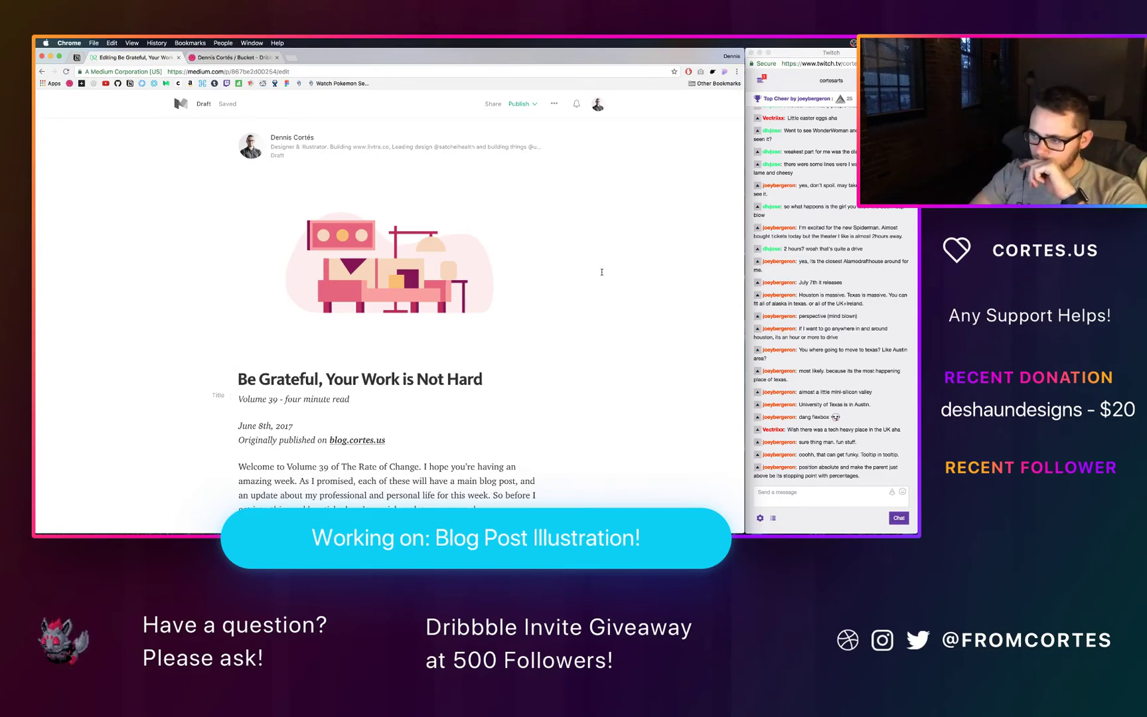
scroll(601, 271, down, 3)
scroll(510, 284, down, 1)
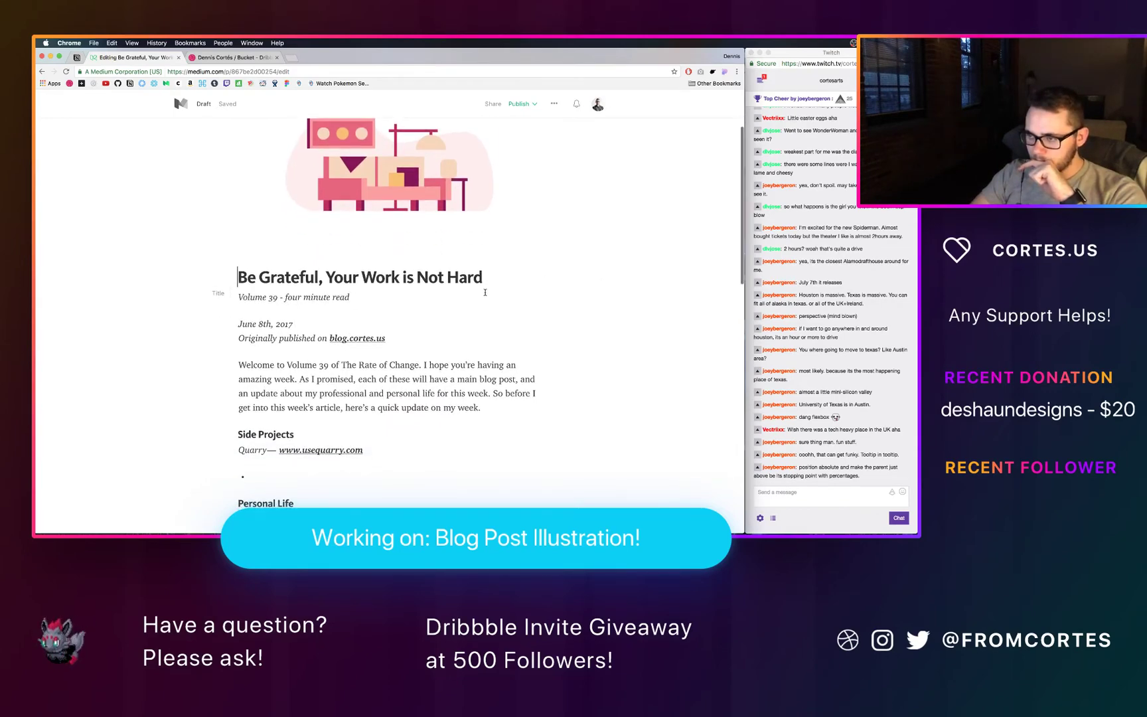
scroll(484, 292, down, 5)
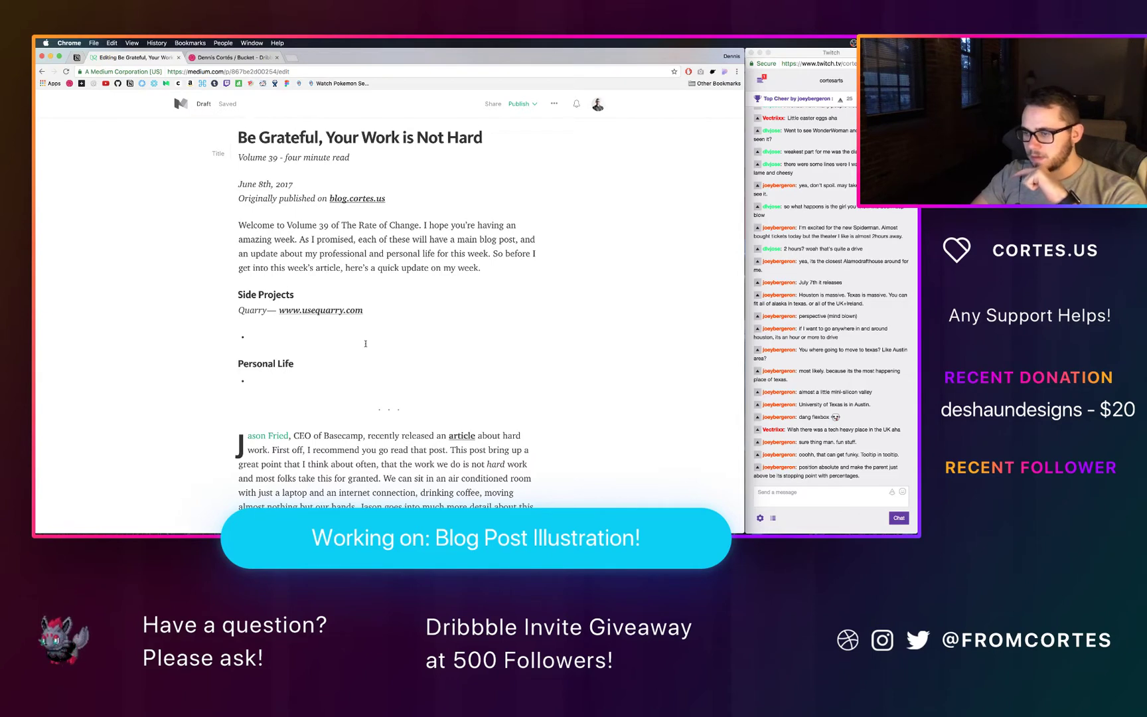
scroll(364, 343, down, 1)
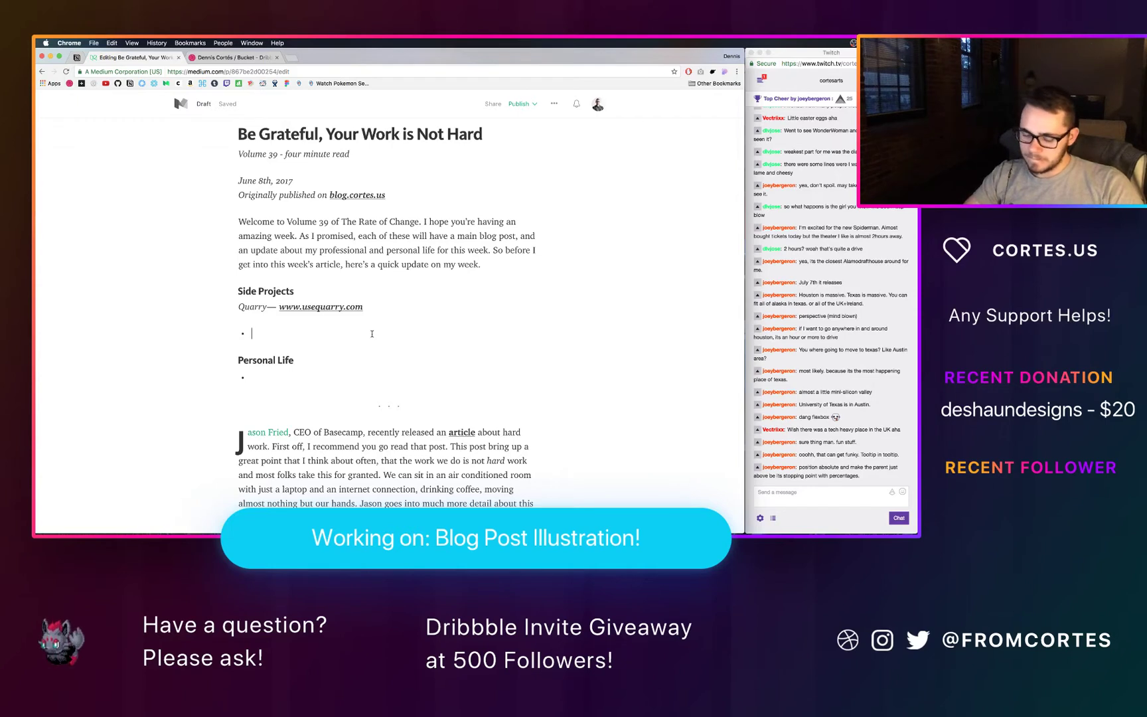
key(XF86MonBrightnessUp)
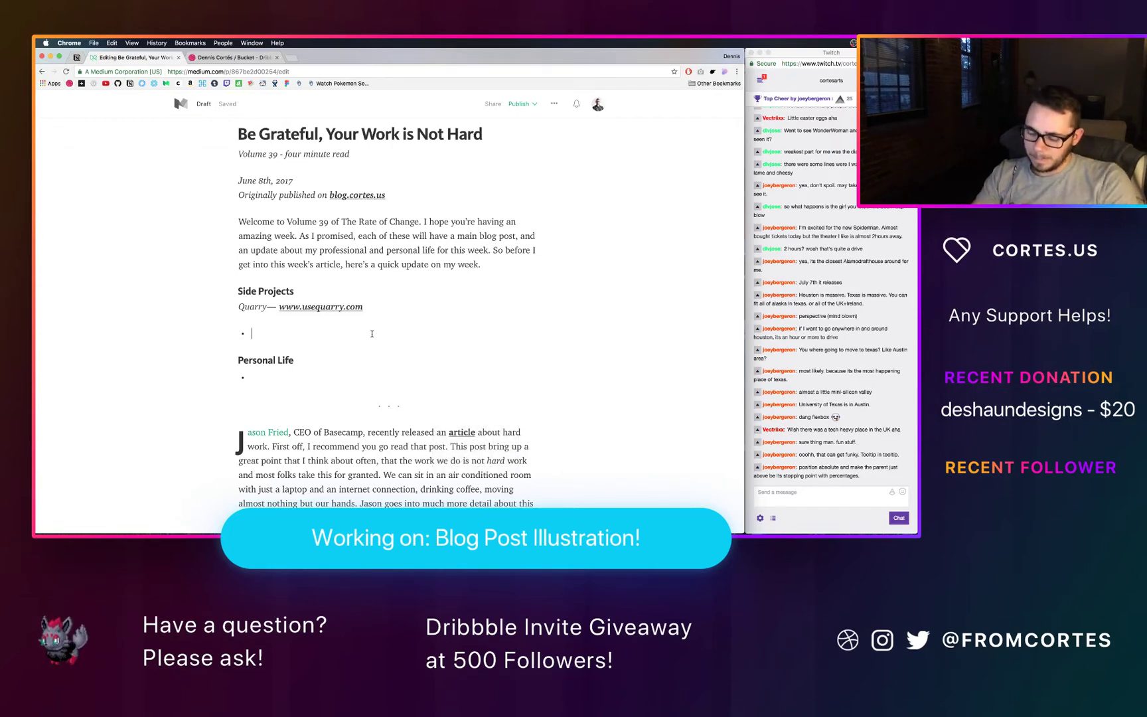
text(This week I)
text( launched Q)
text(uarry)
text('s )
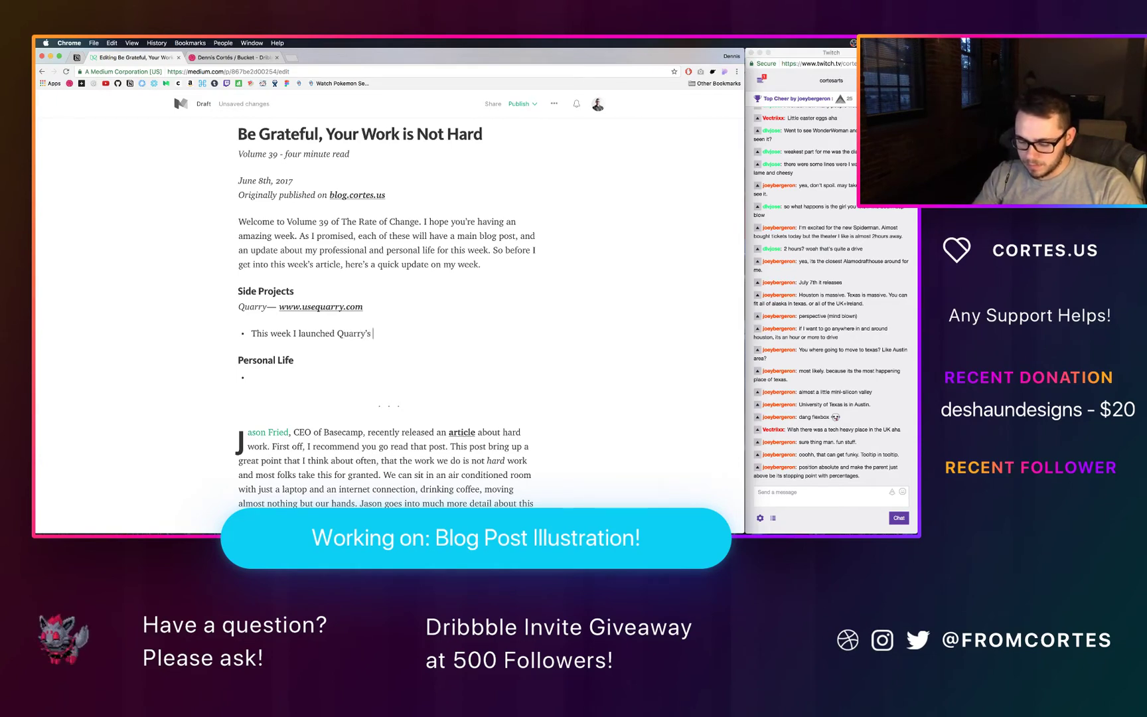
text(new we)
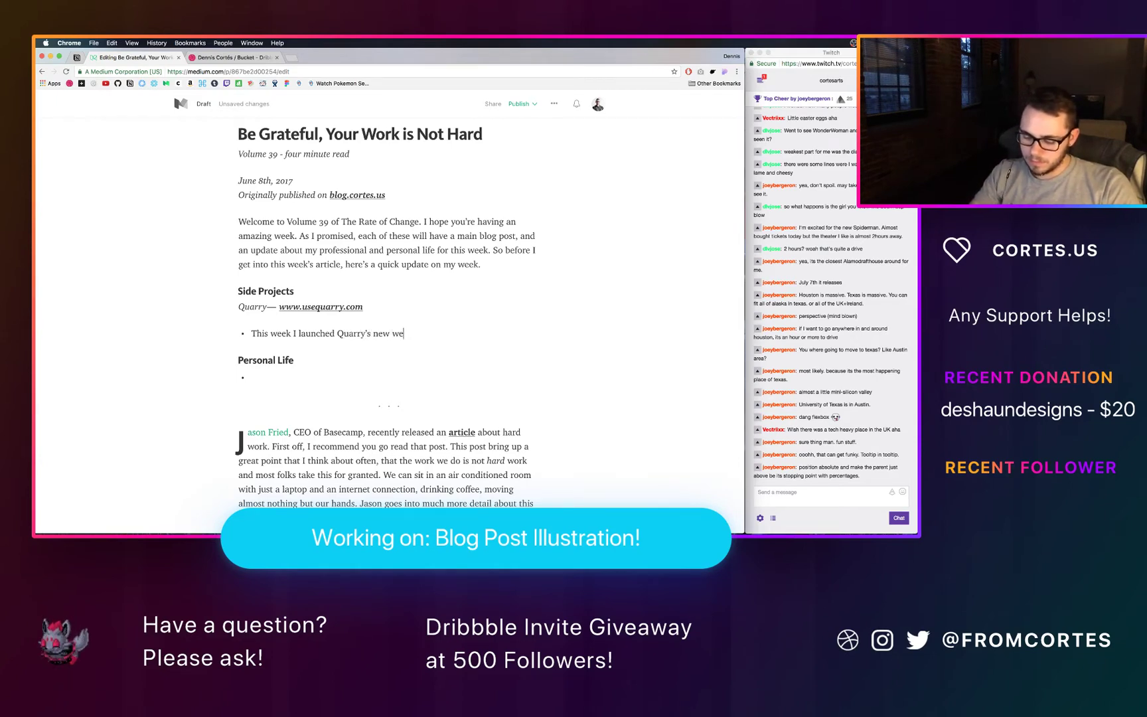
text(bsite! )
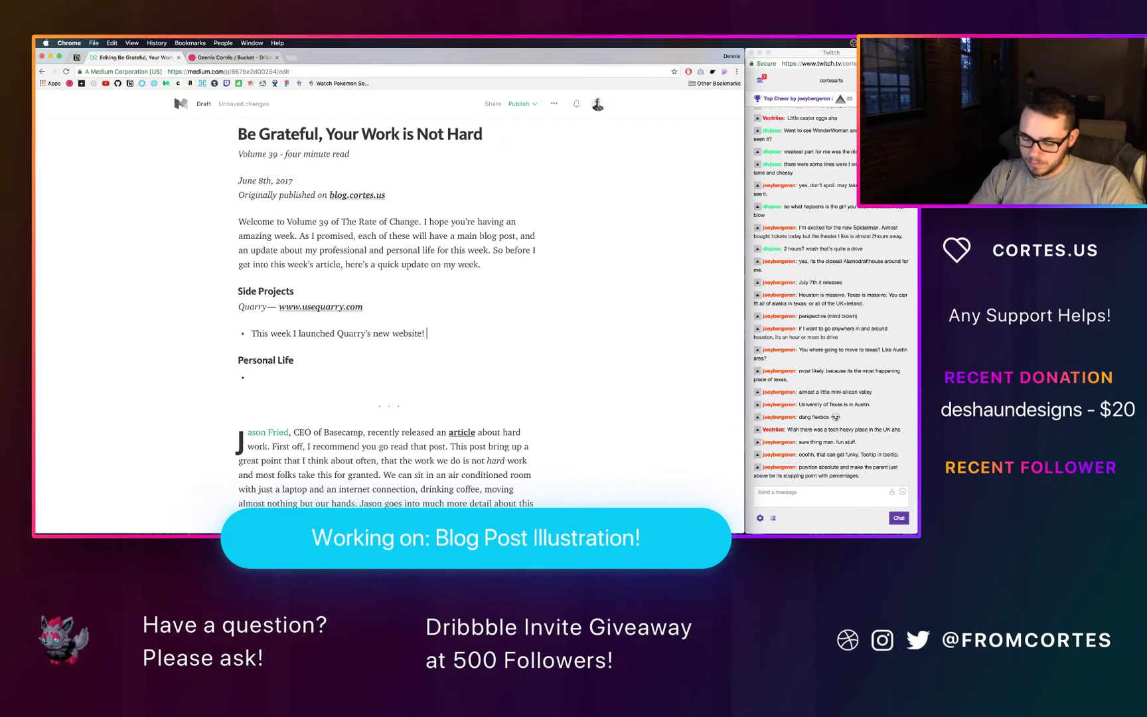
Step: Continue the Side Projects bullet with "Exactly one year after launching Quarry with my friend" followed by the friend's first name
text(Eaactly)
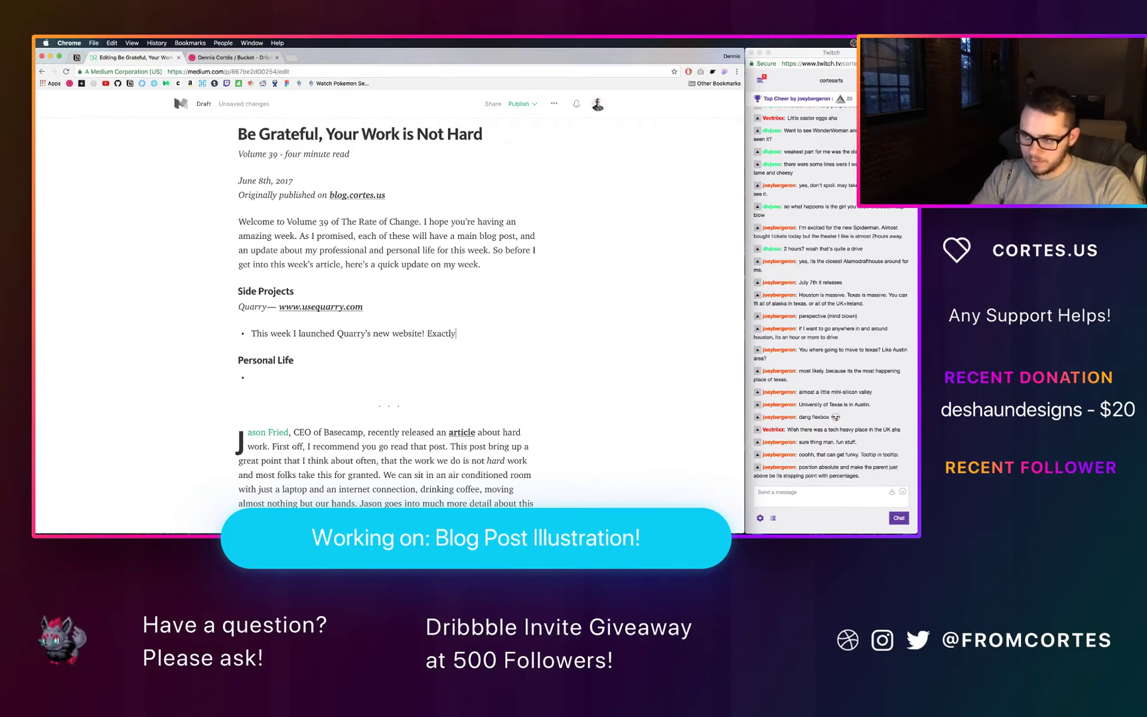
text( one year)
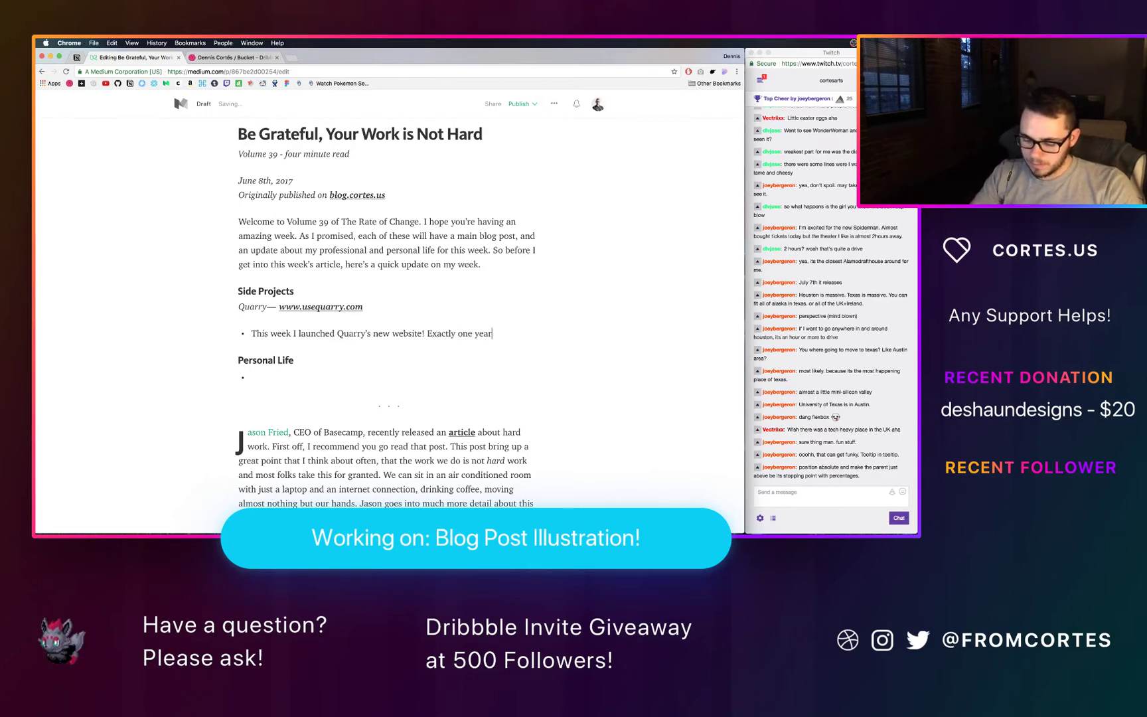
text( after laun)
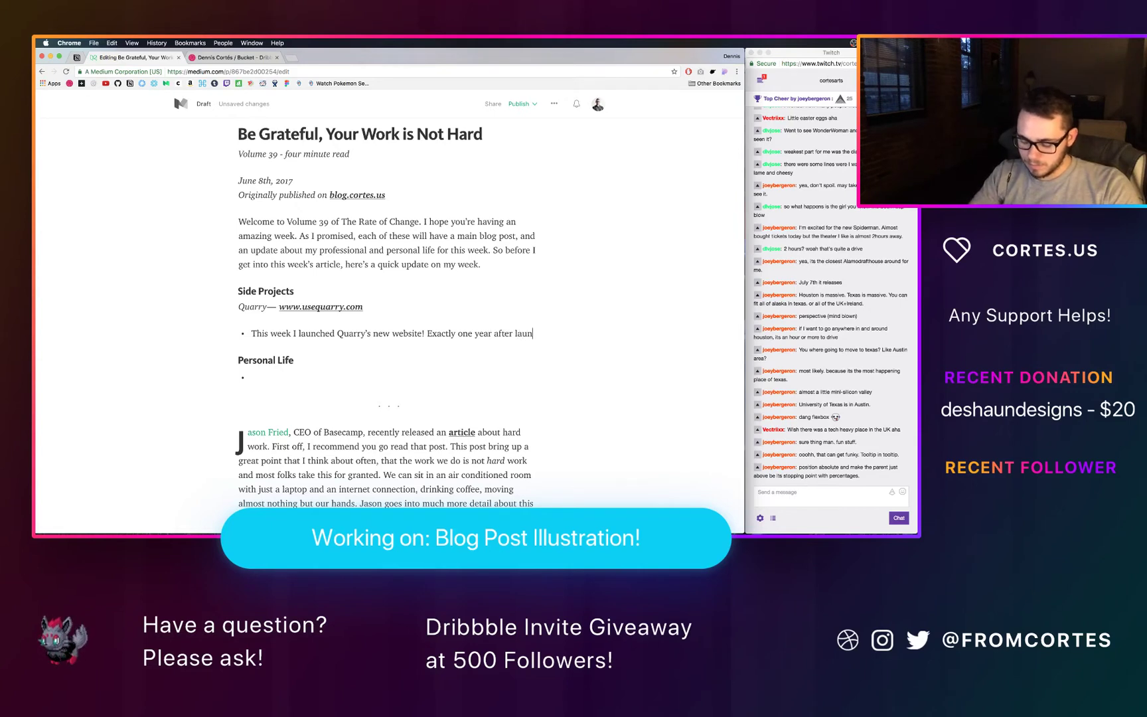
text(ching Qua)
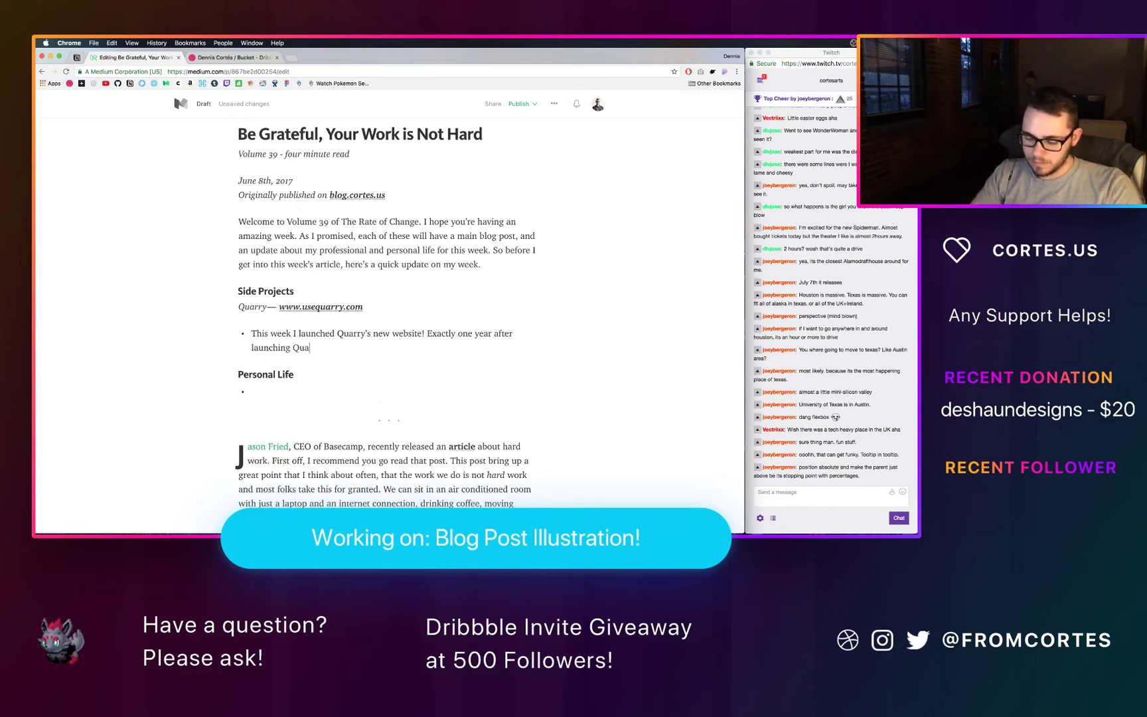
text(rry with my)
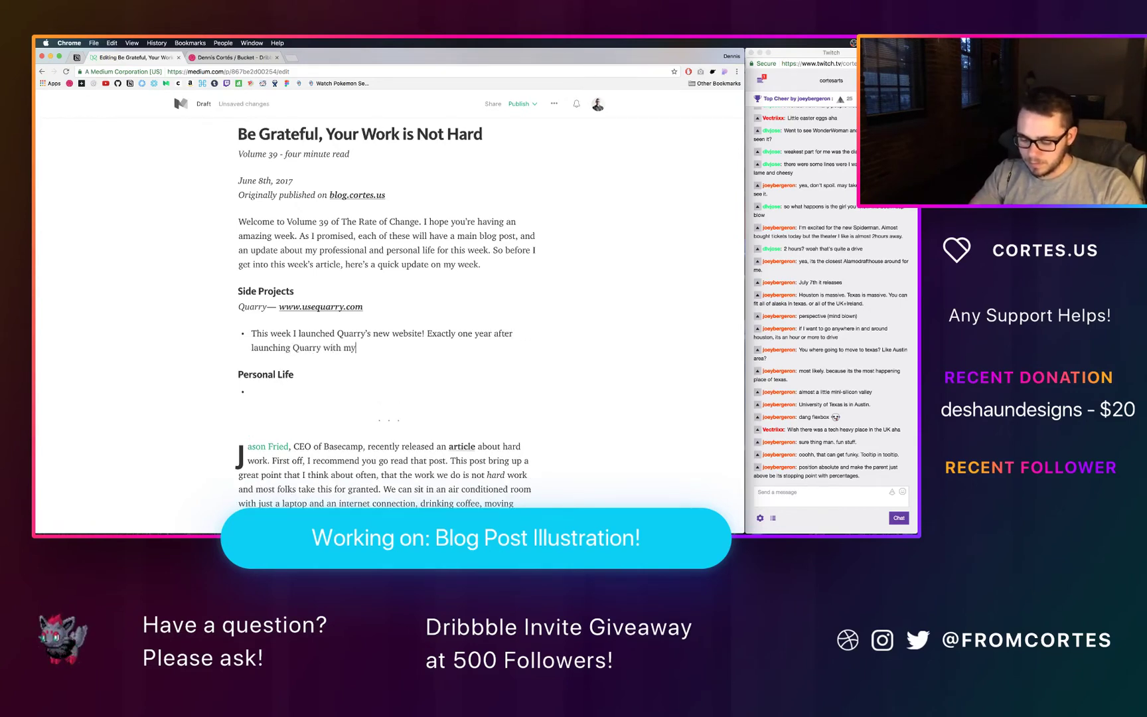
text( friend Drew)
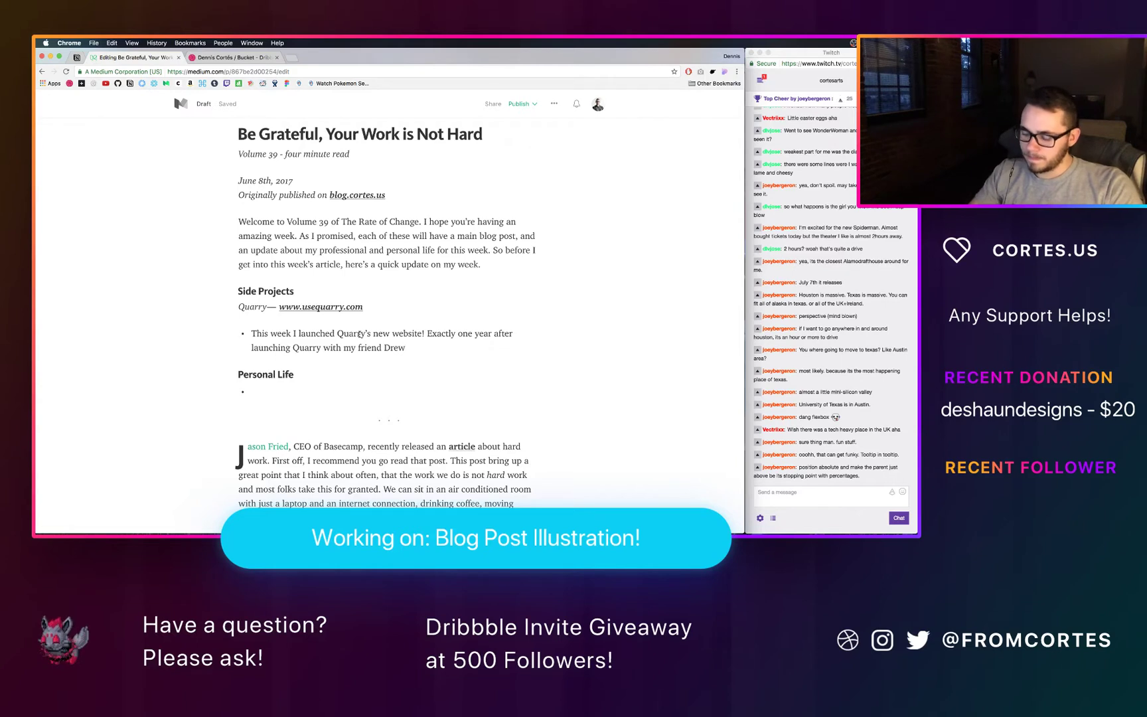
text(, I)
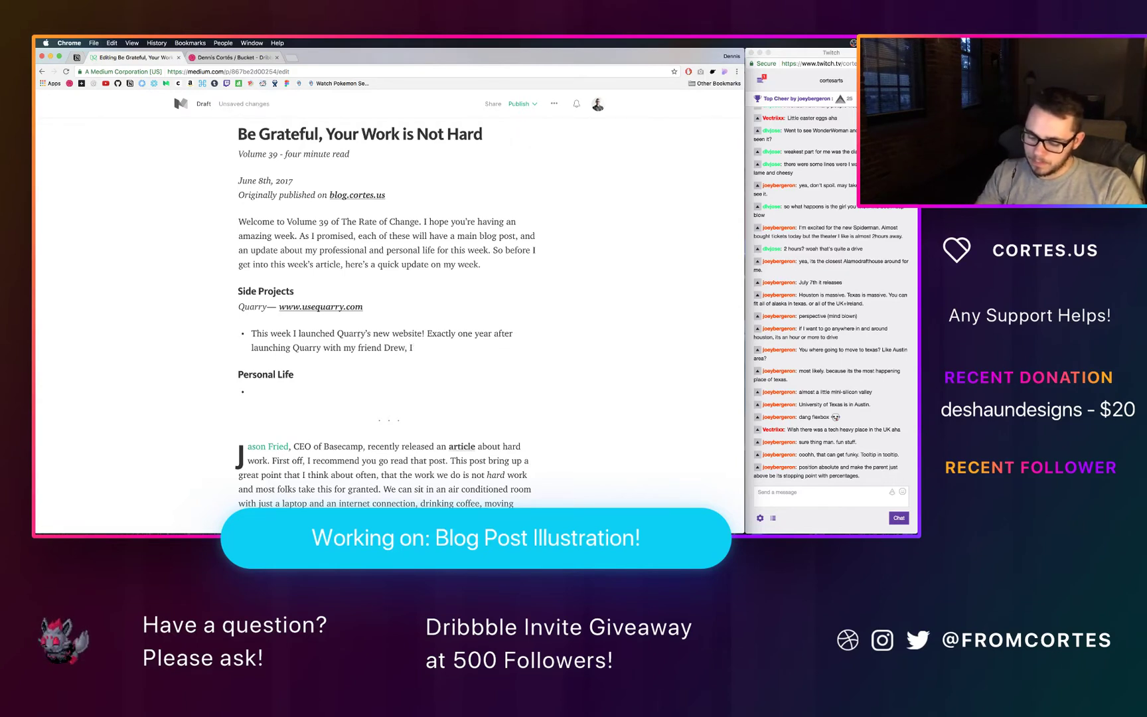
key(BackSpace)
key(BackSpace)
key(BackSpace)
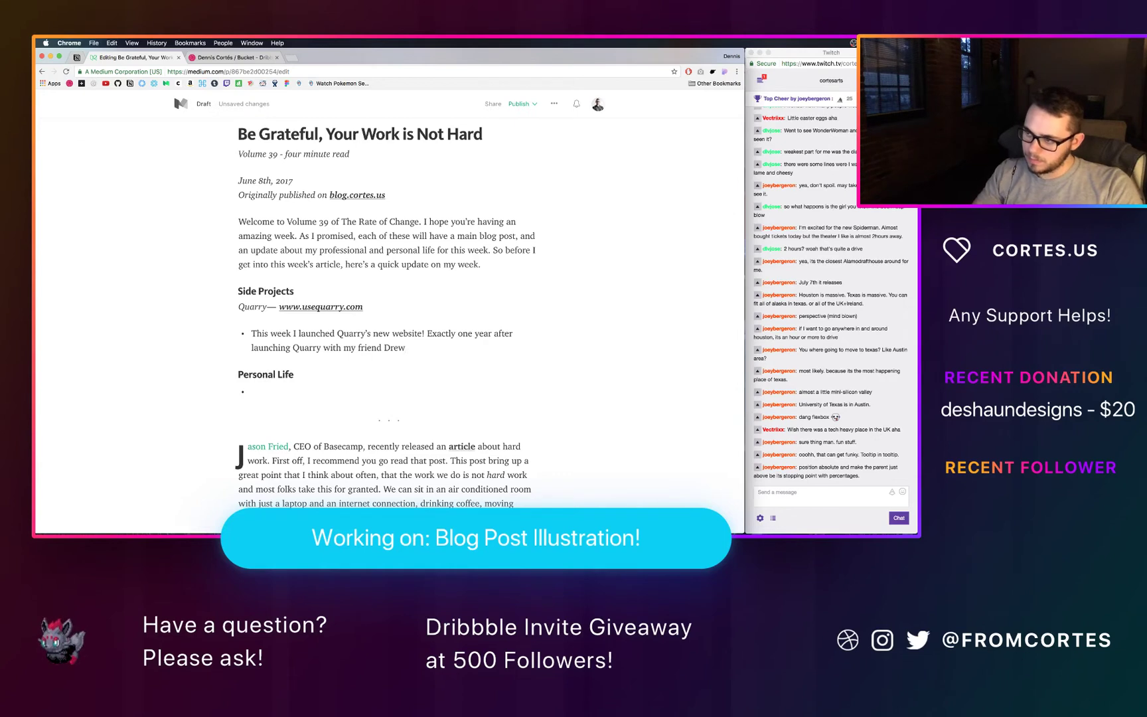
Step: Reword the start of the bullet's second sentence to "It's been exactly one year"
click(427, 333)
text(()
key(BackSpace)
text(It's )
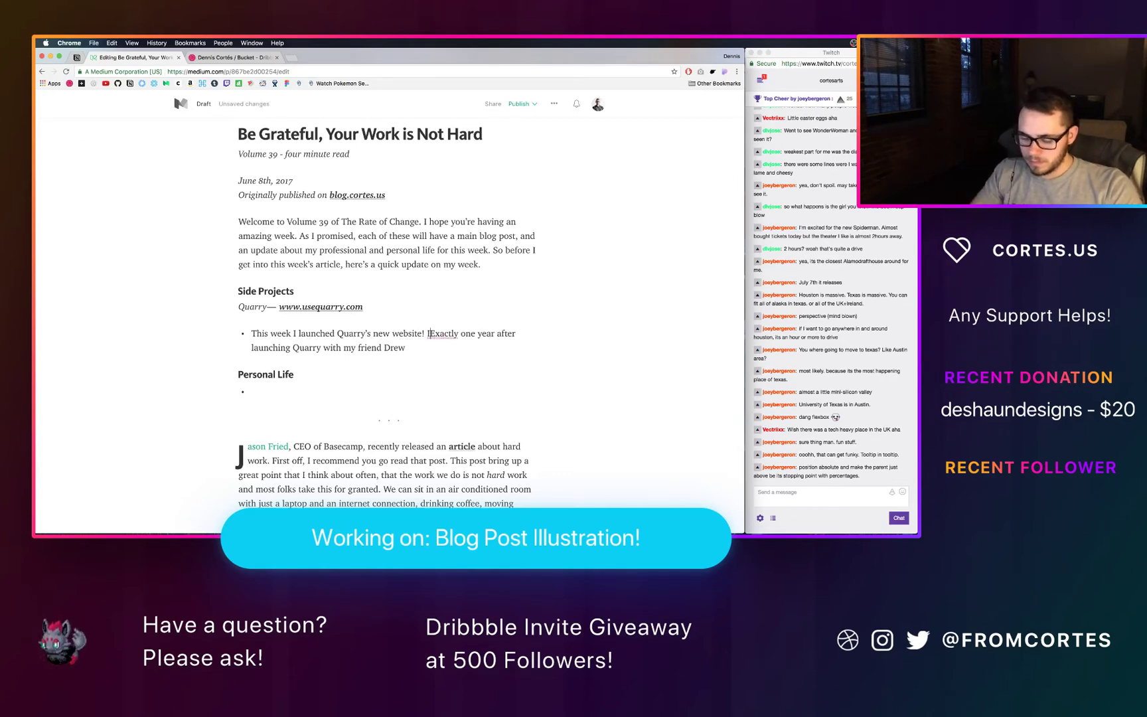
text(been)
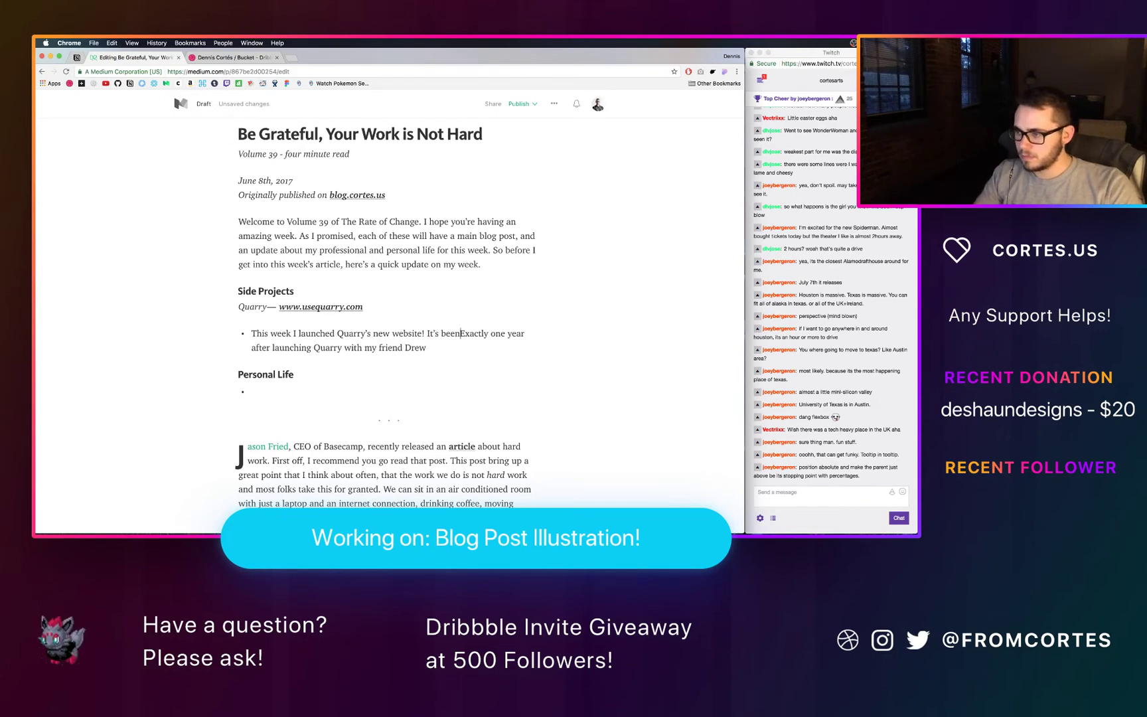
key(BackSpace)
text(ew)
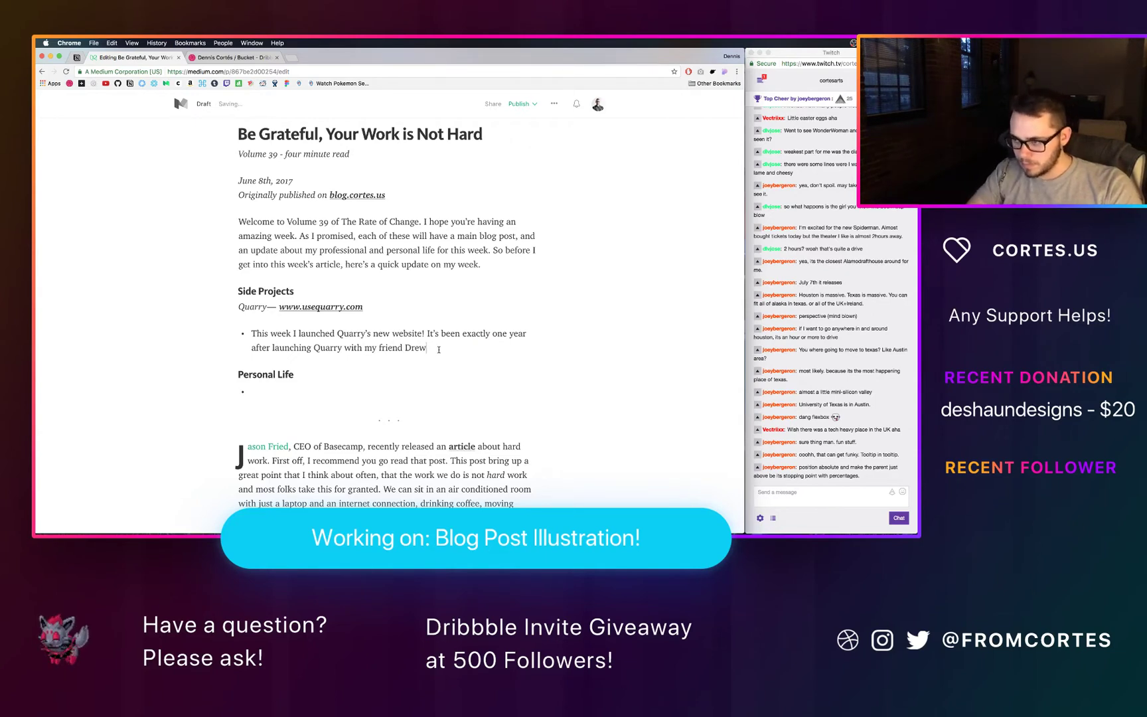
Step: Finish the bullet's second sentence with ", and it seemed only fitting to launch the site on the same day just a year later."
text(, and it s)
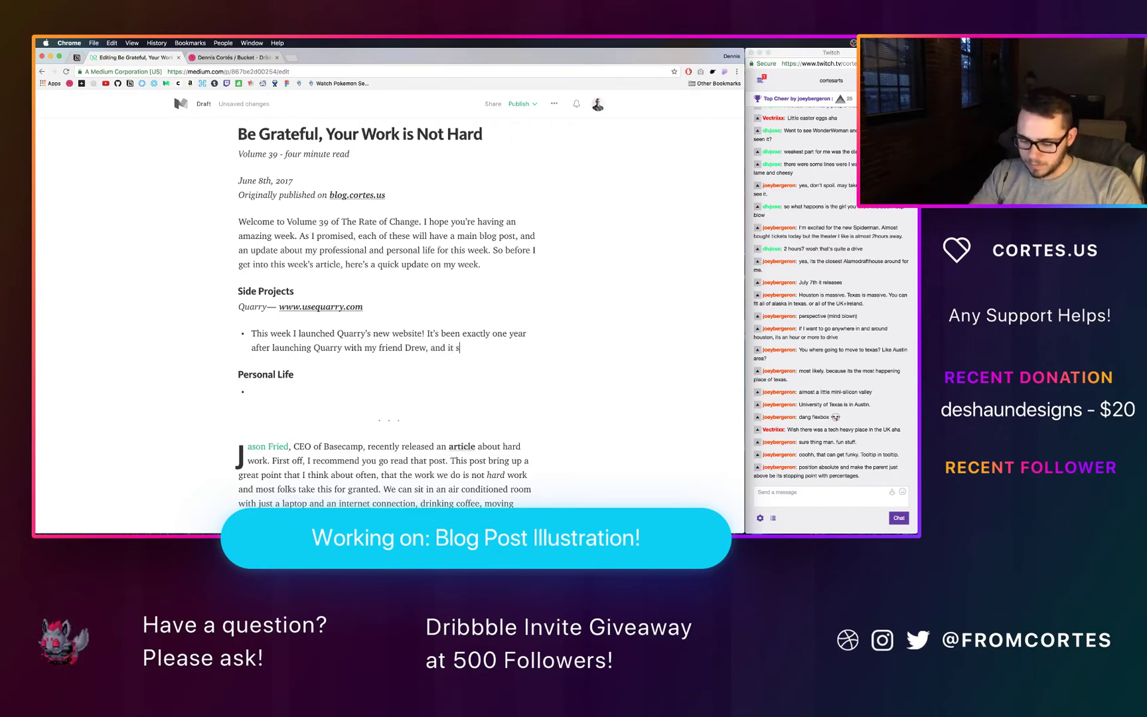
text(eemed only f)
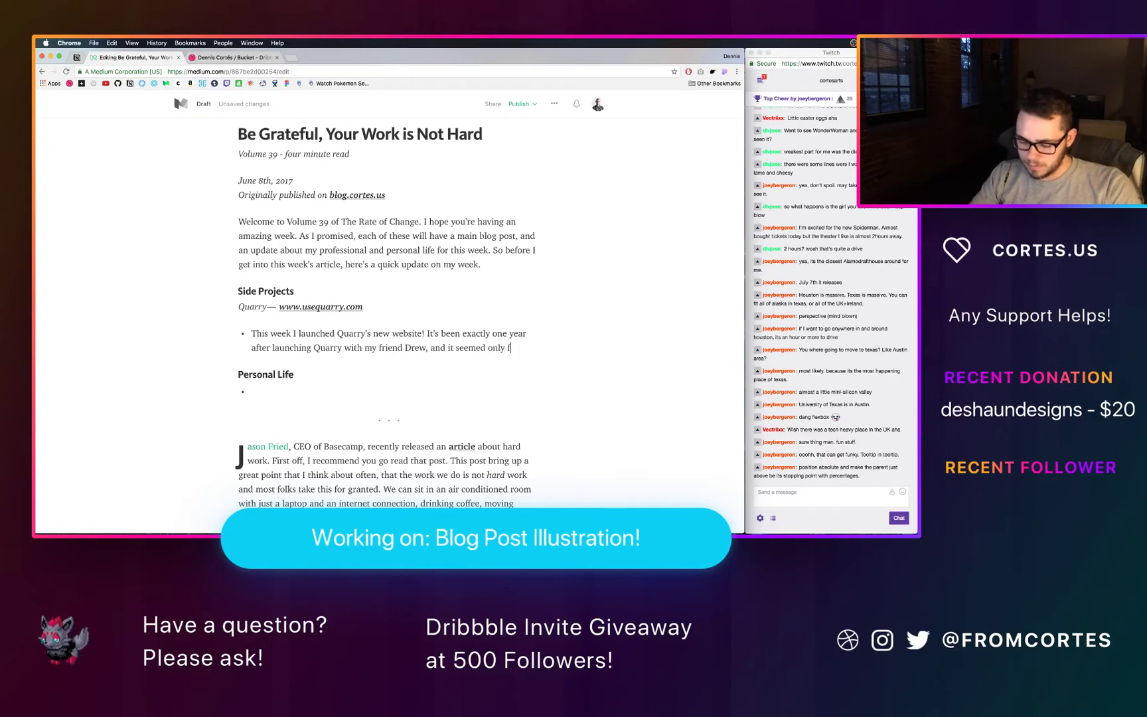
text(itting th)
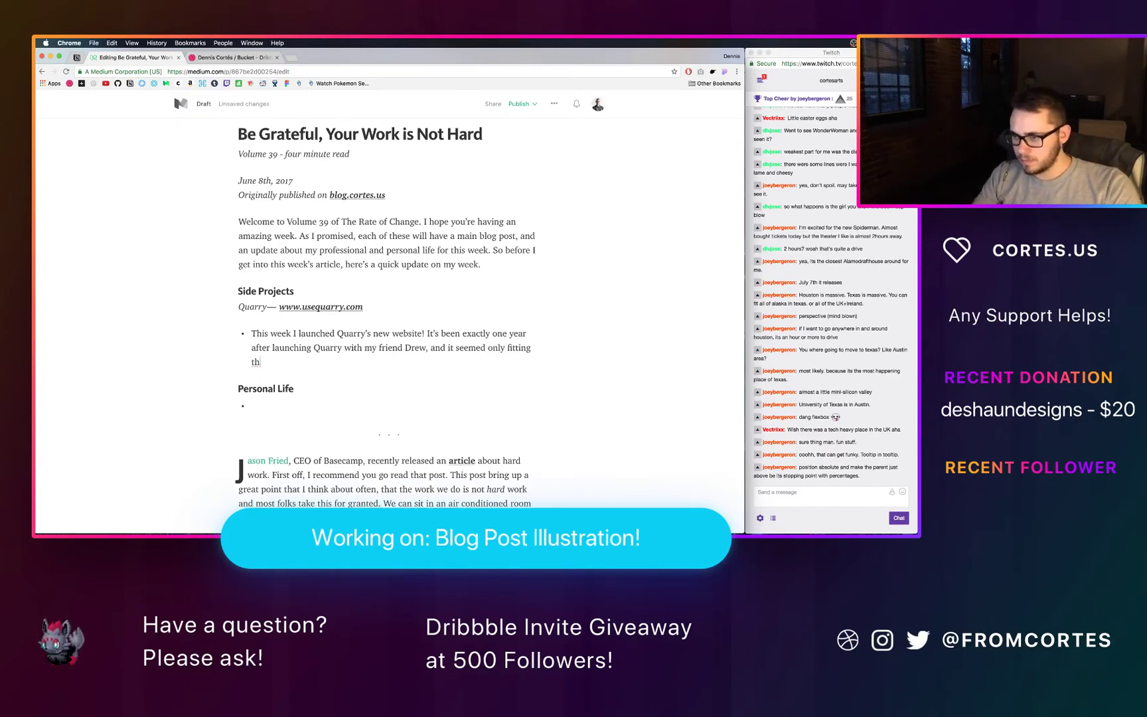
key(BackSpace)
text(o lau)
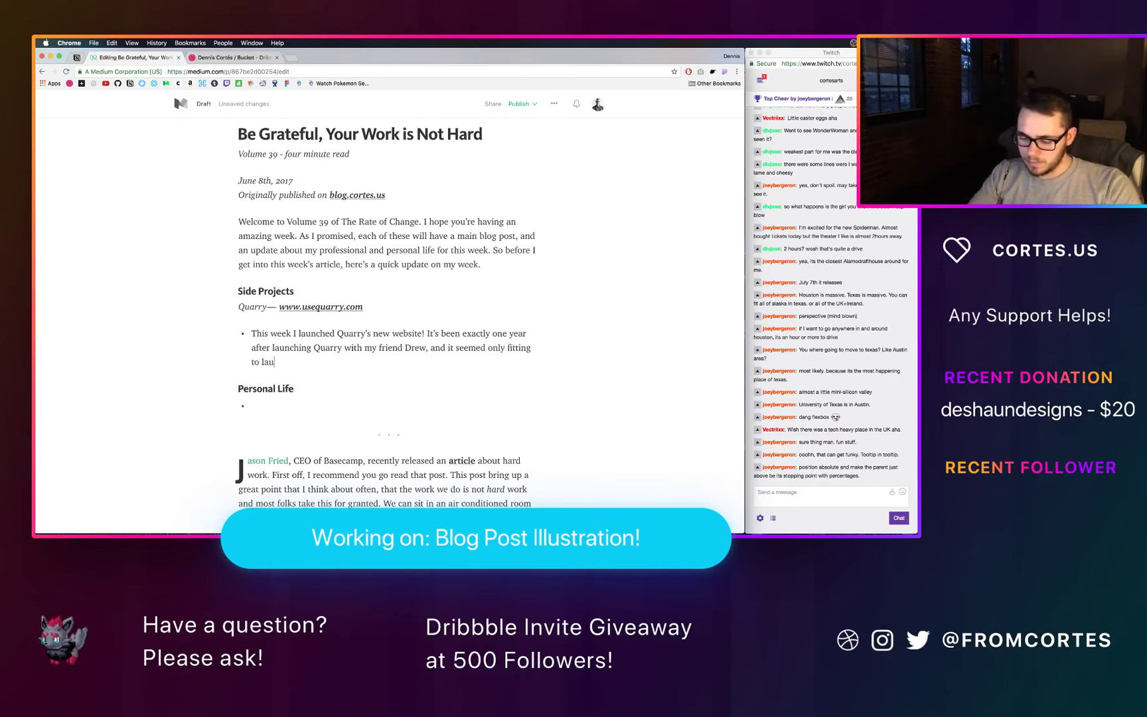
text(nch the site on)
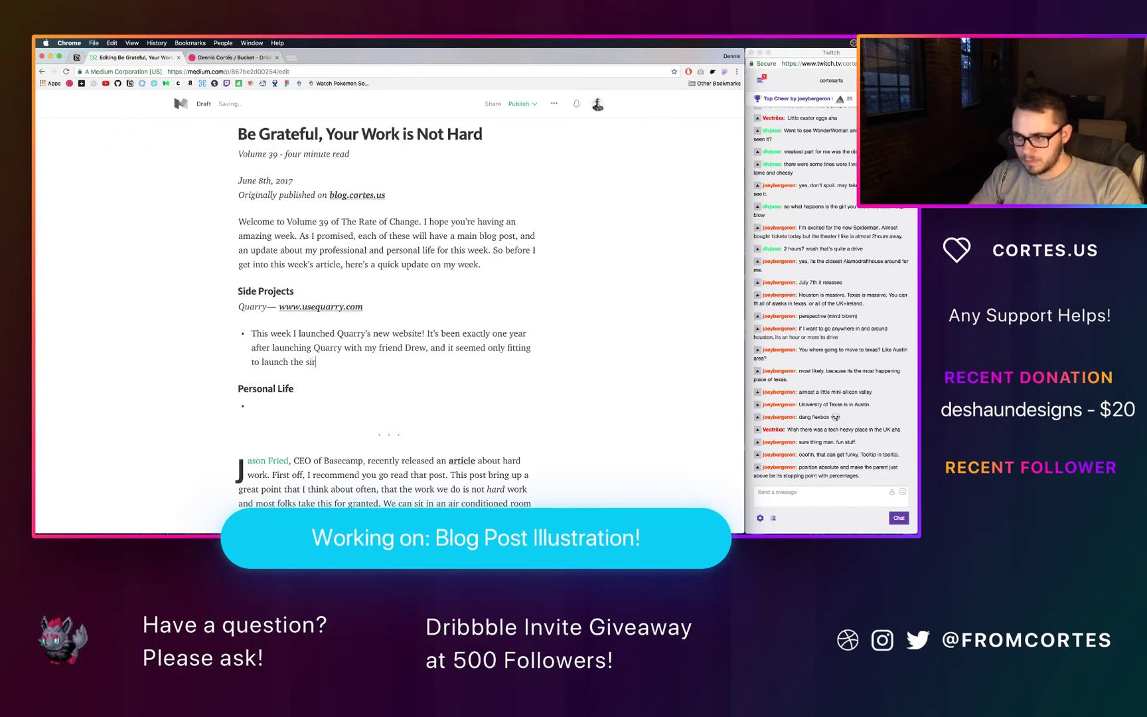
text( the s)
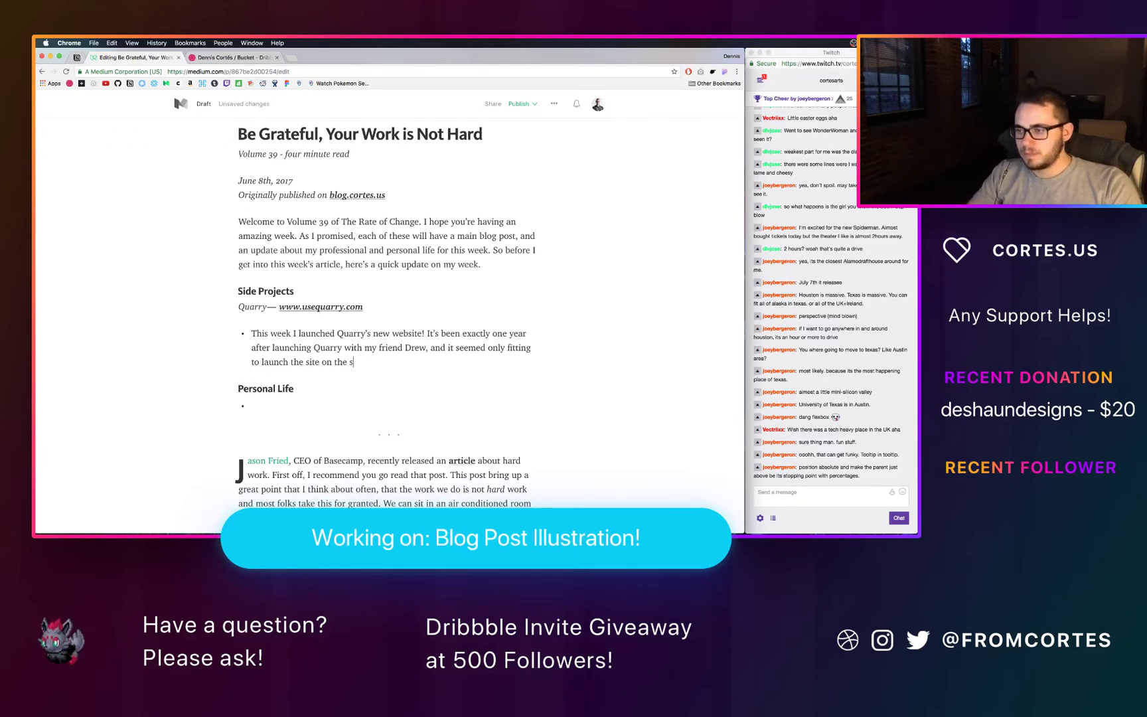
text(ame day)
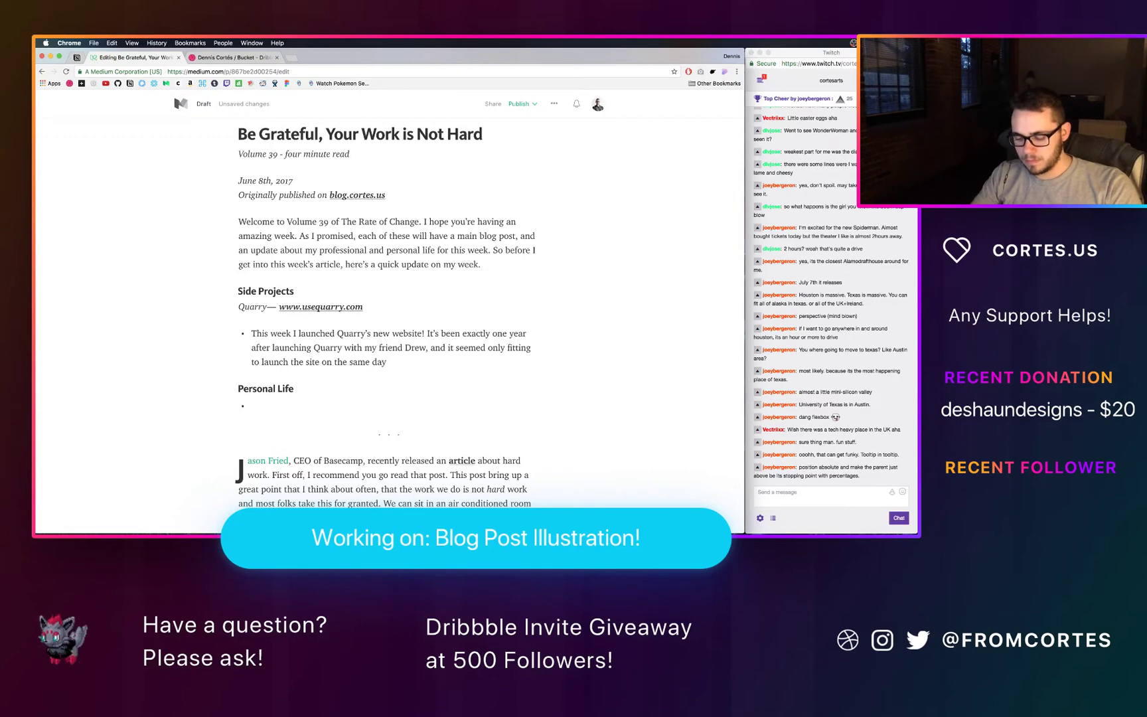
text( jus)
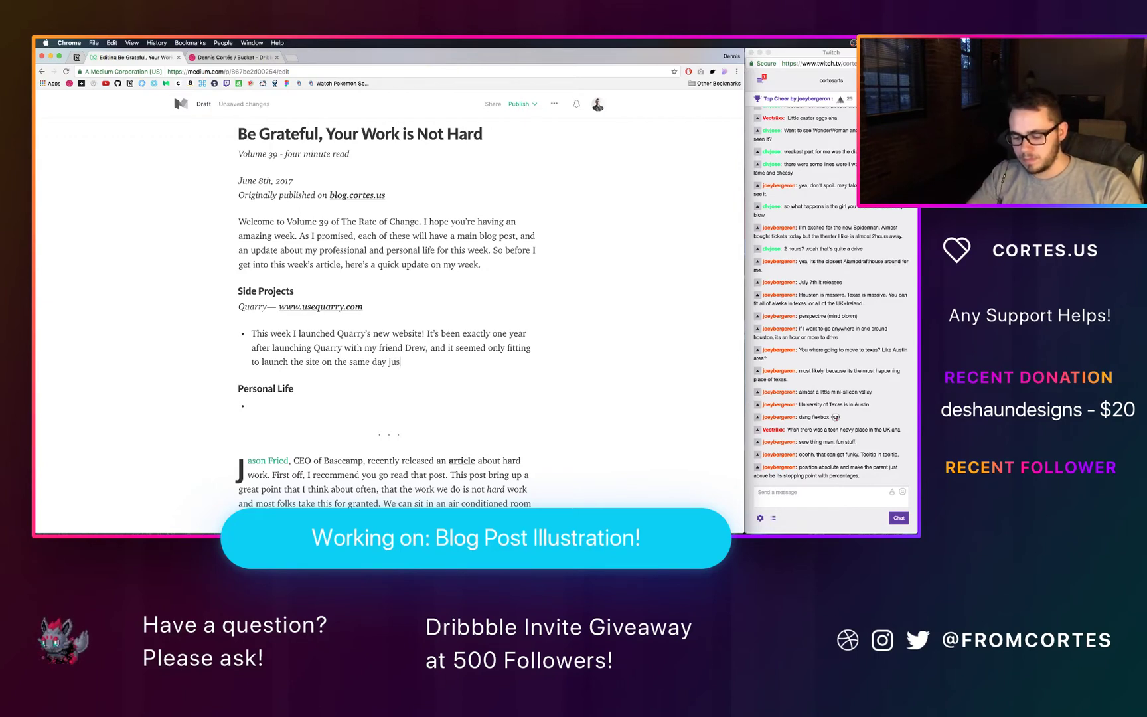
text(t a year la)
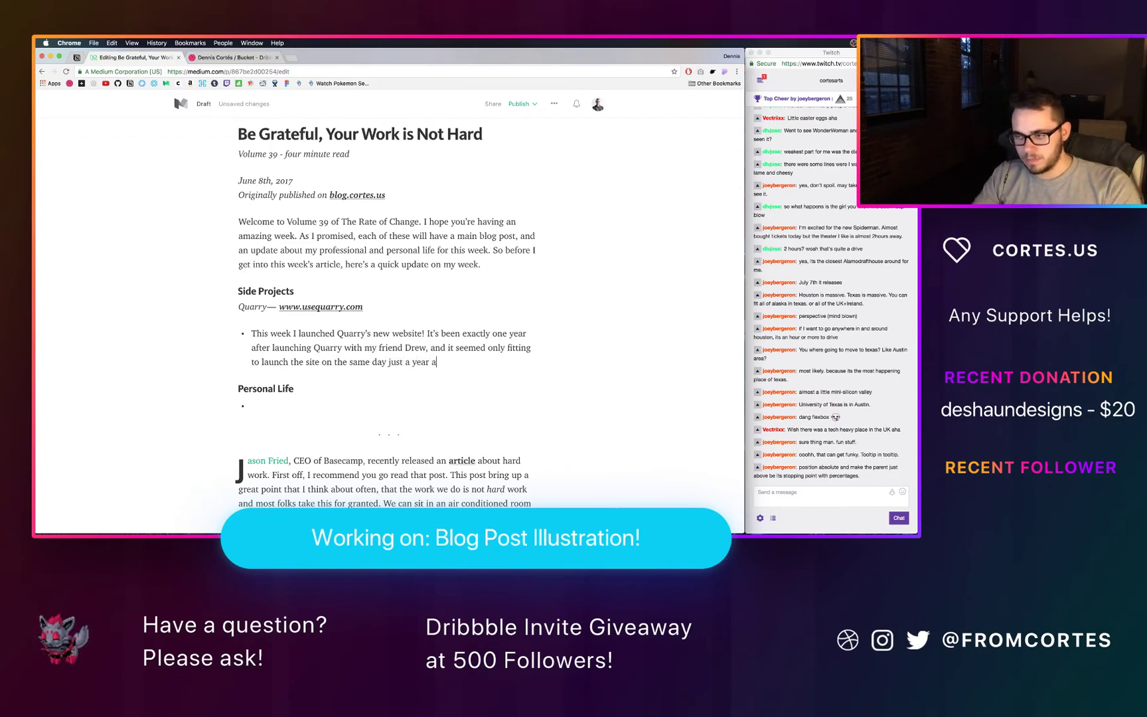
text(ter.)
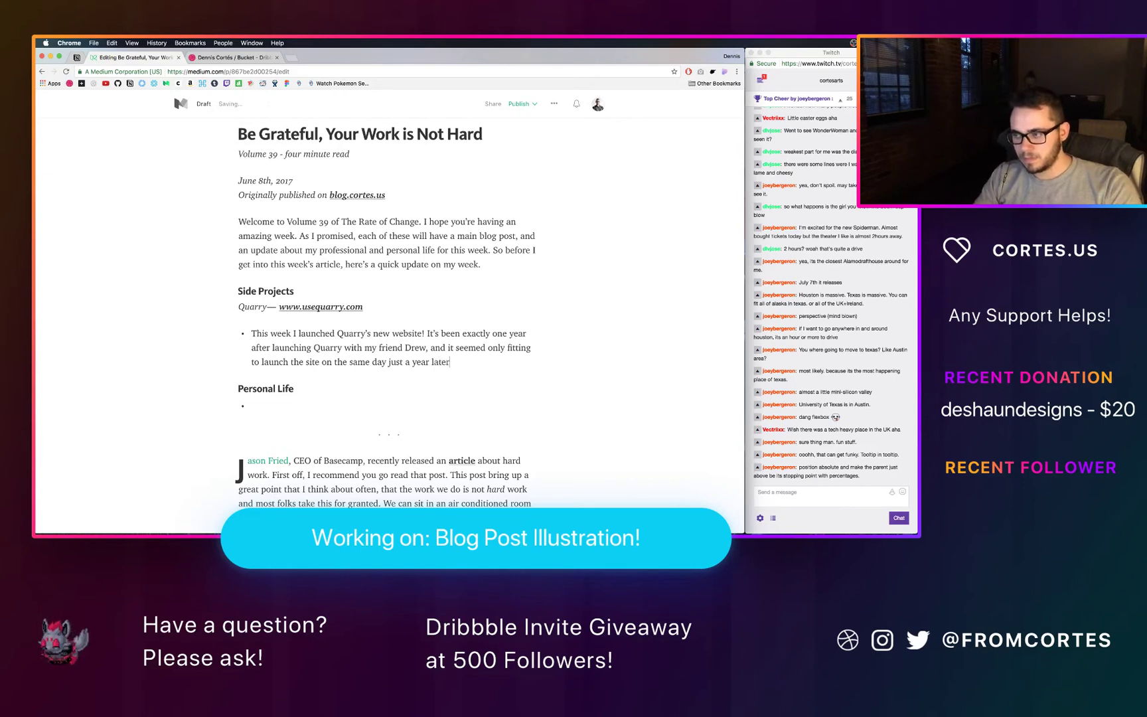
Step: Append "I had a lot of fun thinking through the site and making it a simple but enjoyable site to learn more about us and our projects."
text(I h)
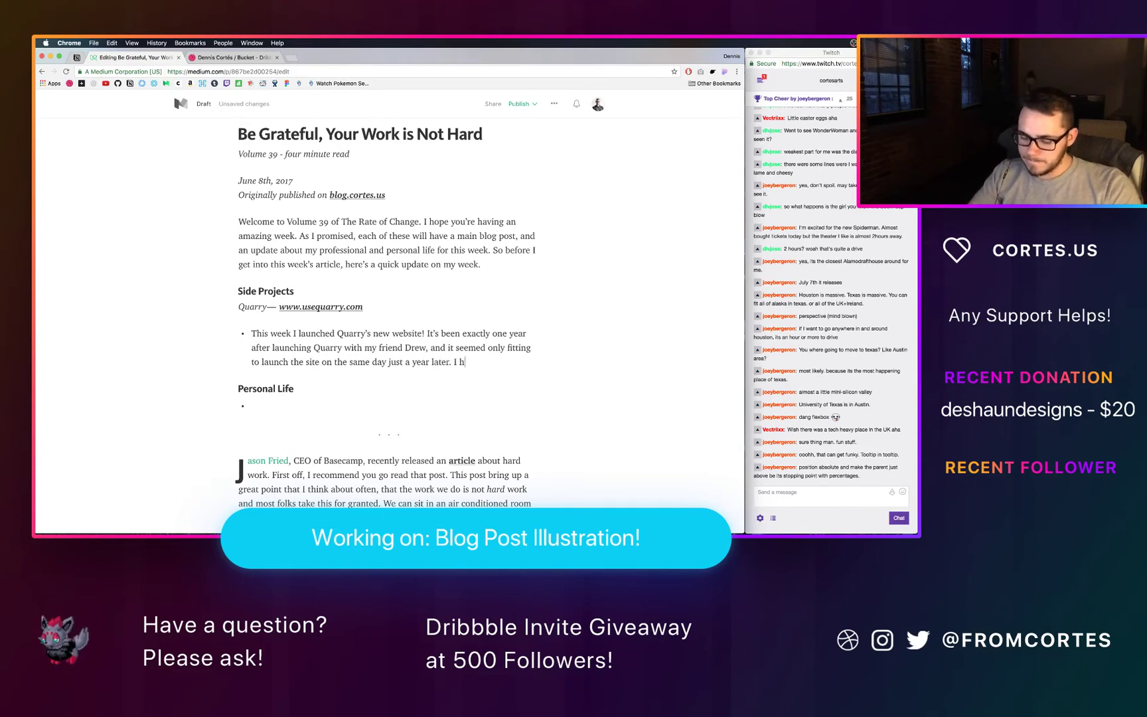
text(ad a lot )
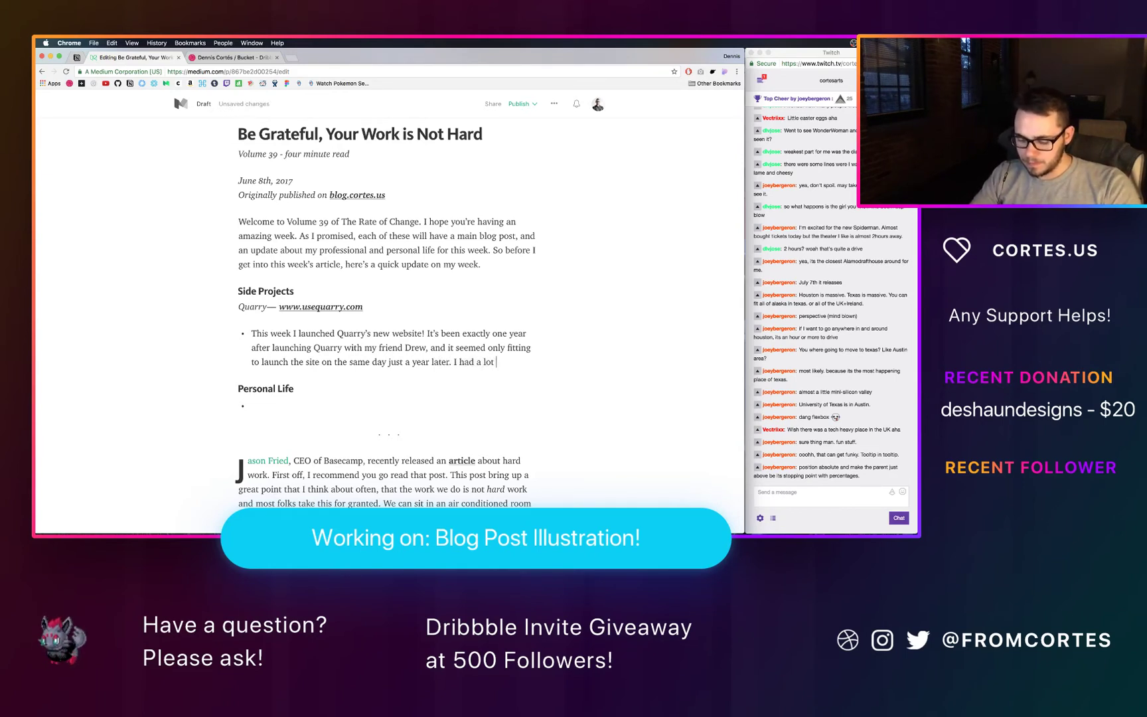
text(of fun think)
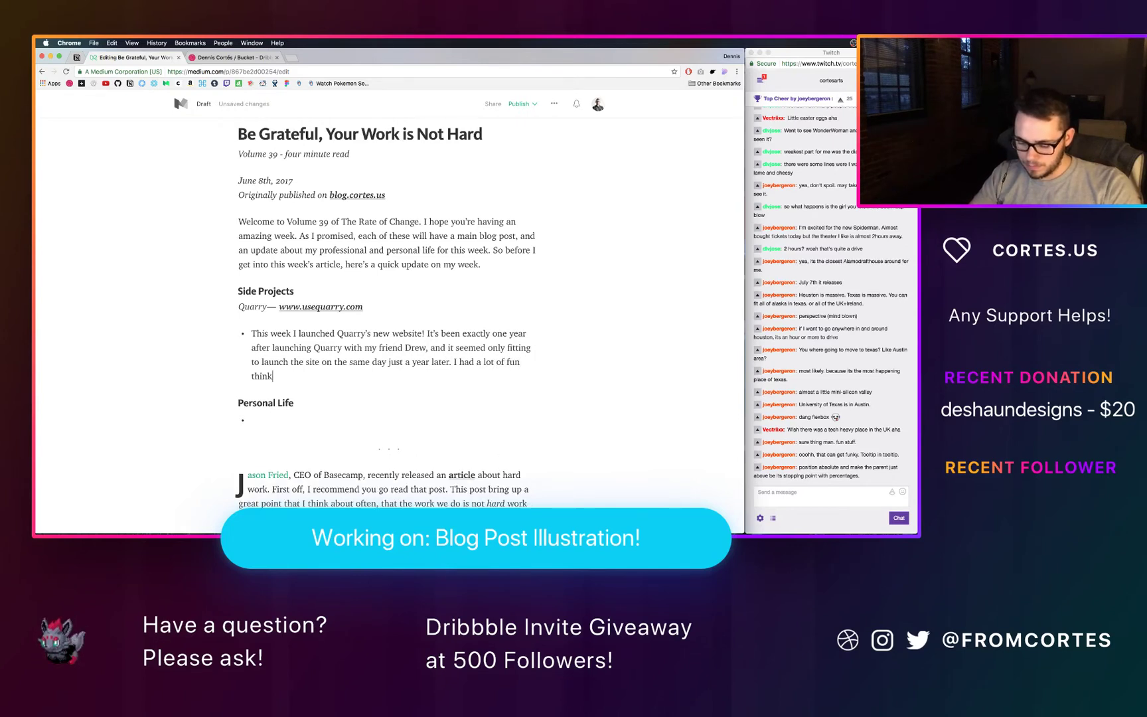
text(ing through th)
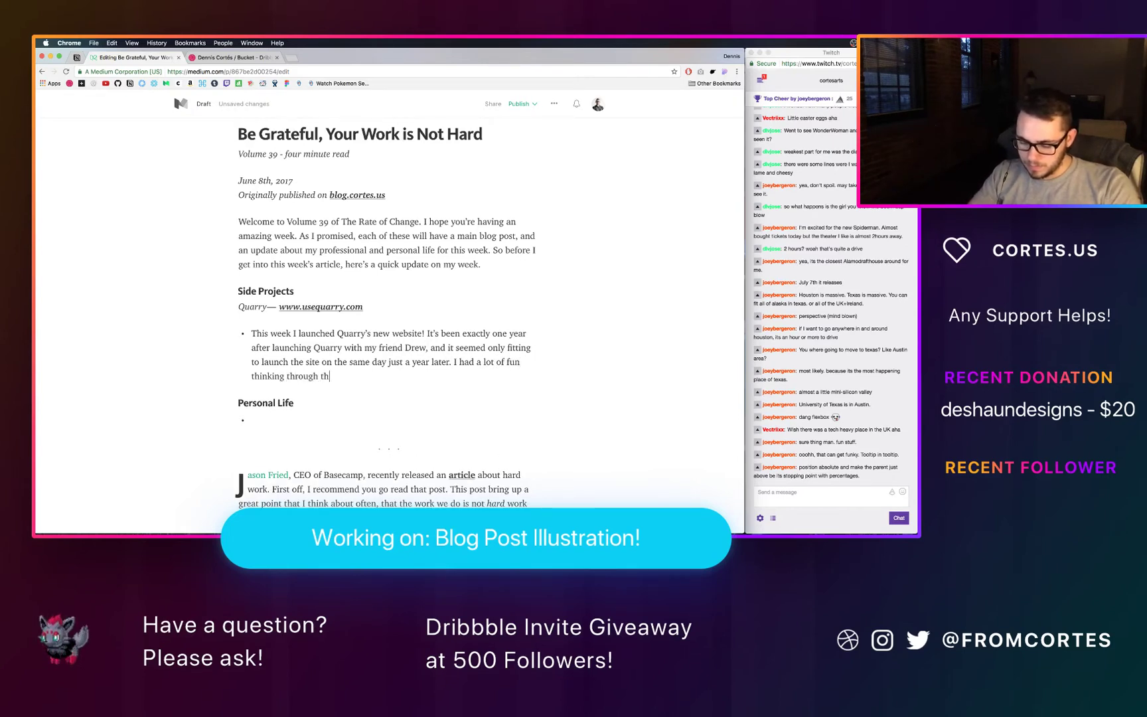
text(e site and m)
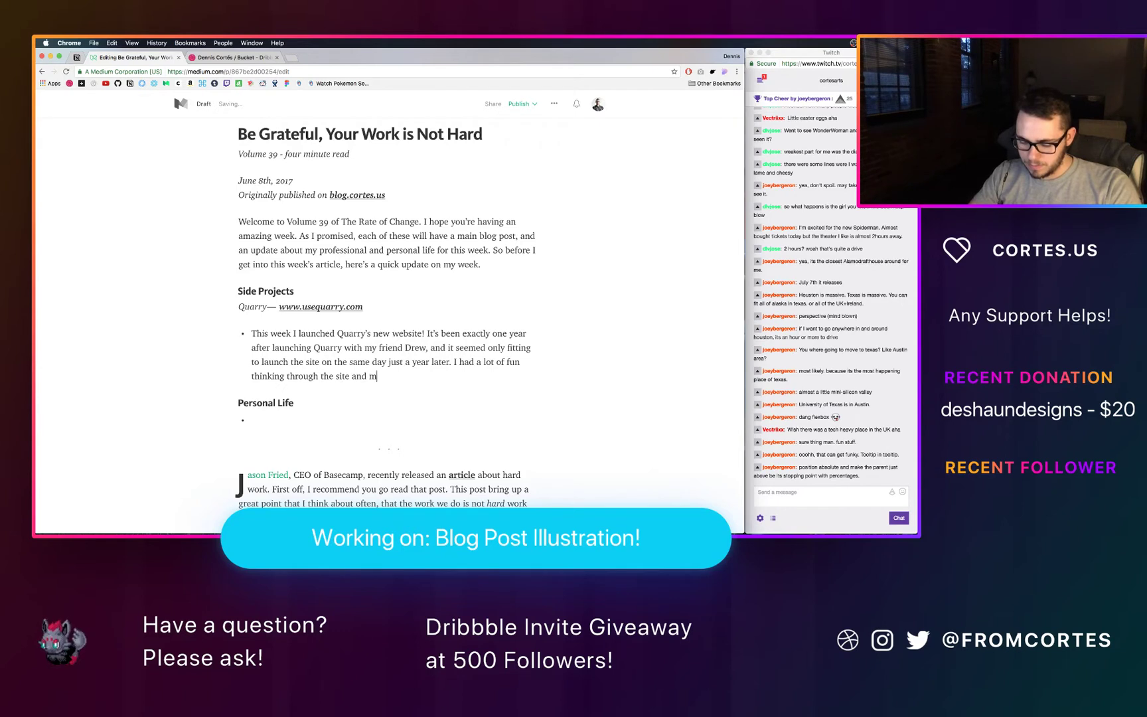
text(aking it a sim)
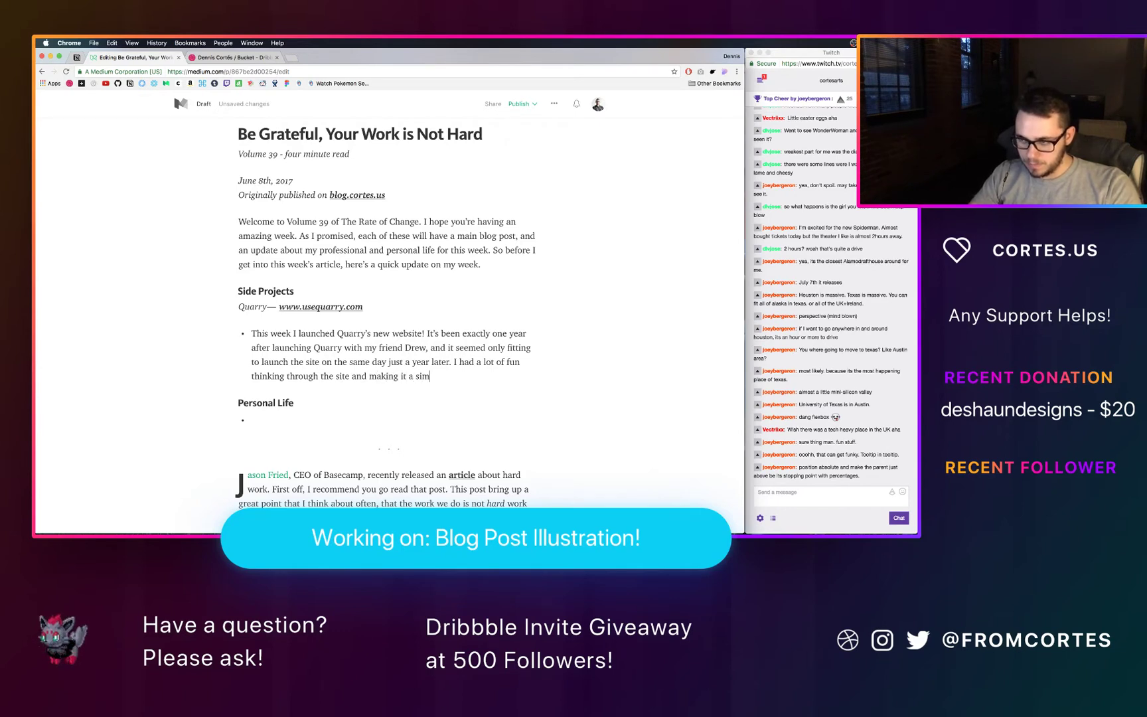
text(ple but)
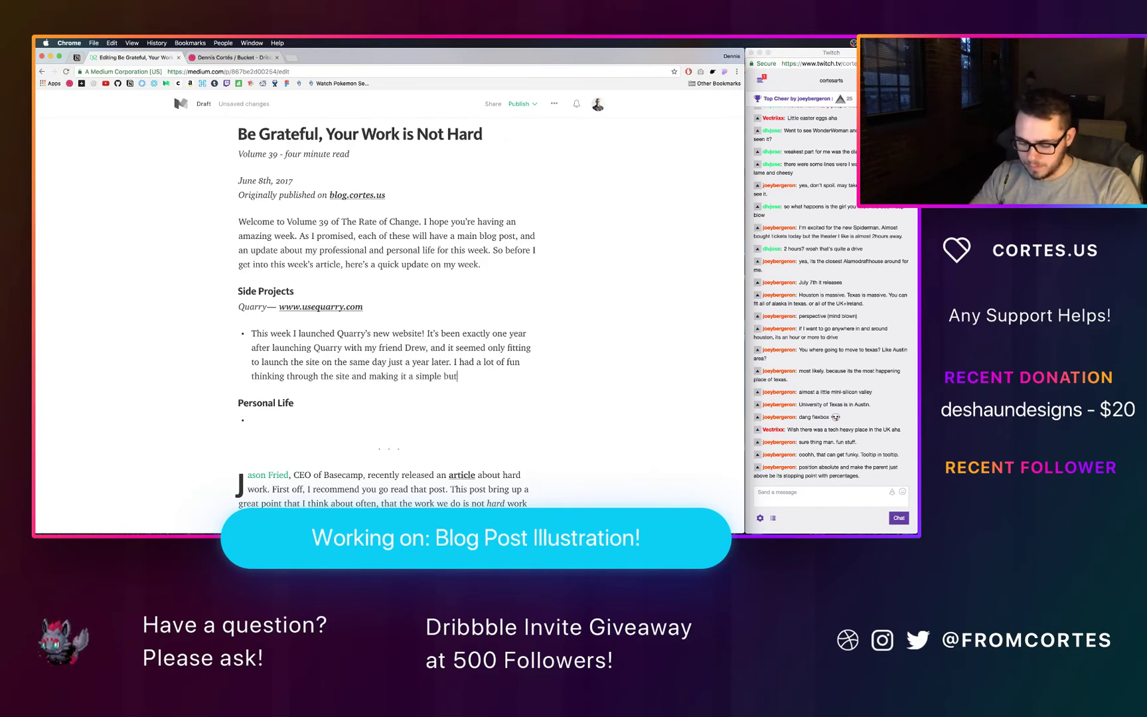
text( enjoyable site to)
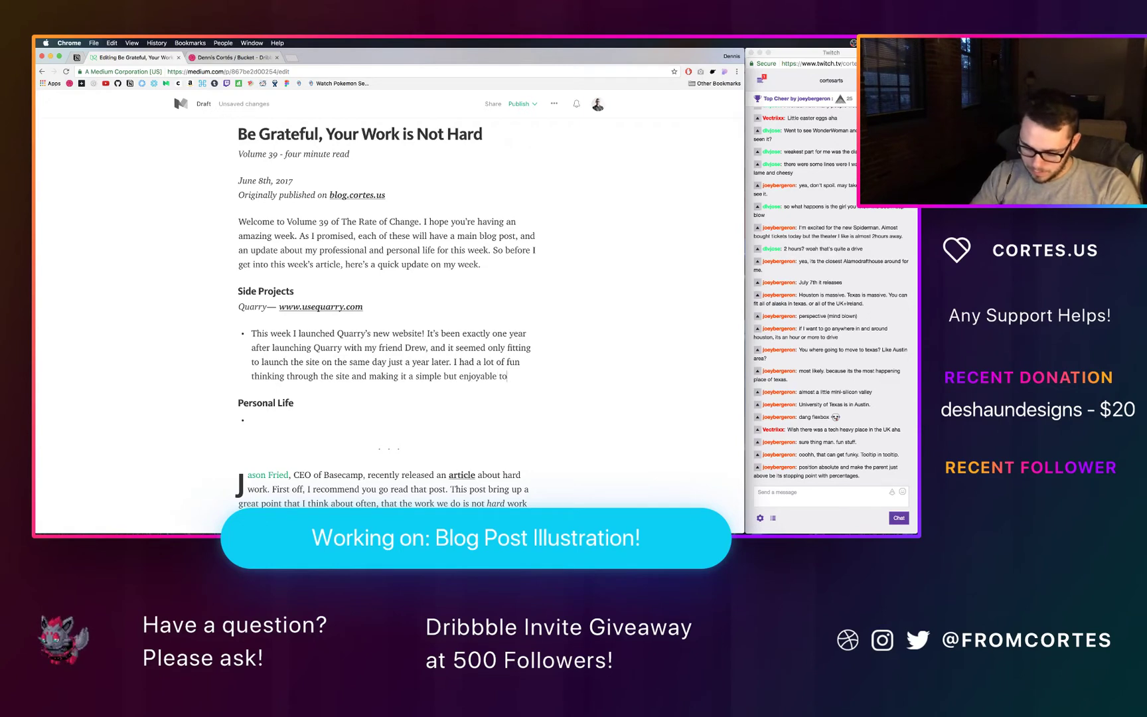
text( learn)
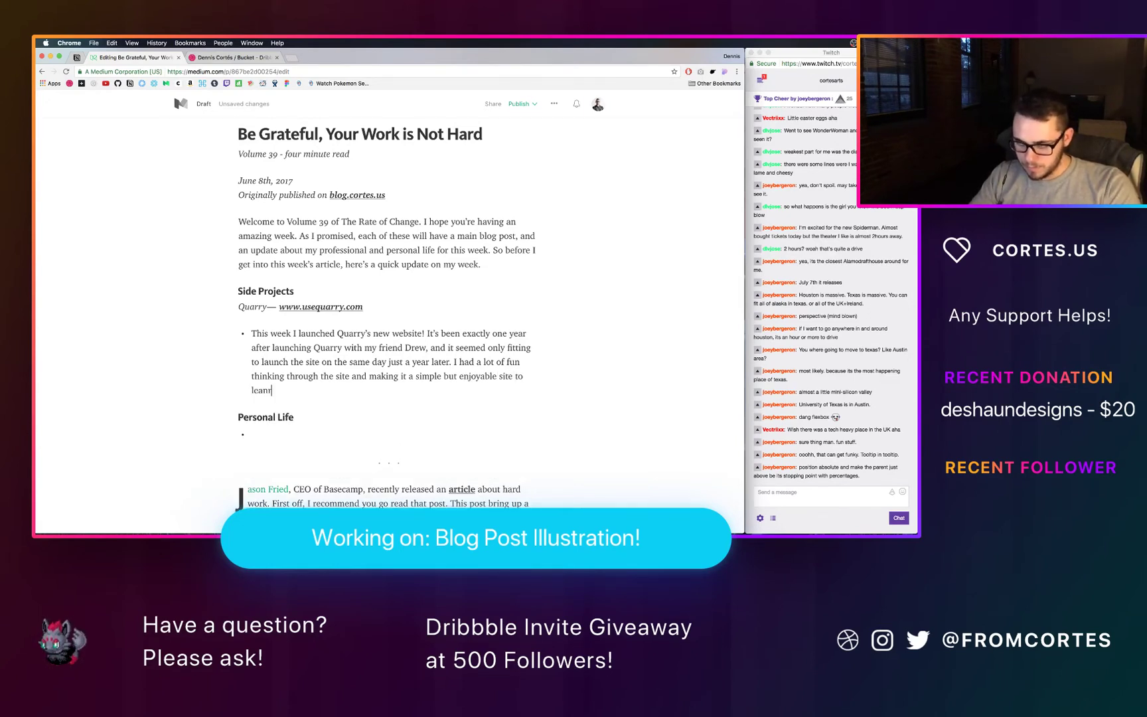
key(BackSpace)
text(n )
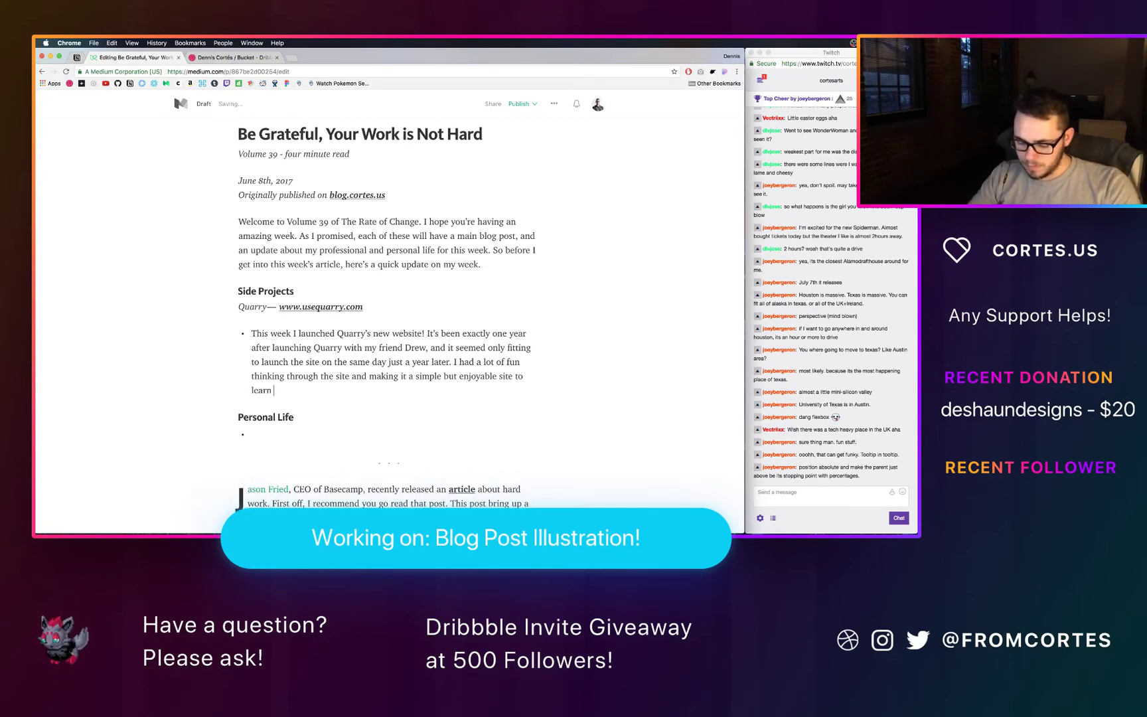
text(more about us and)
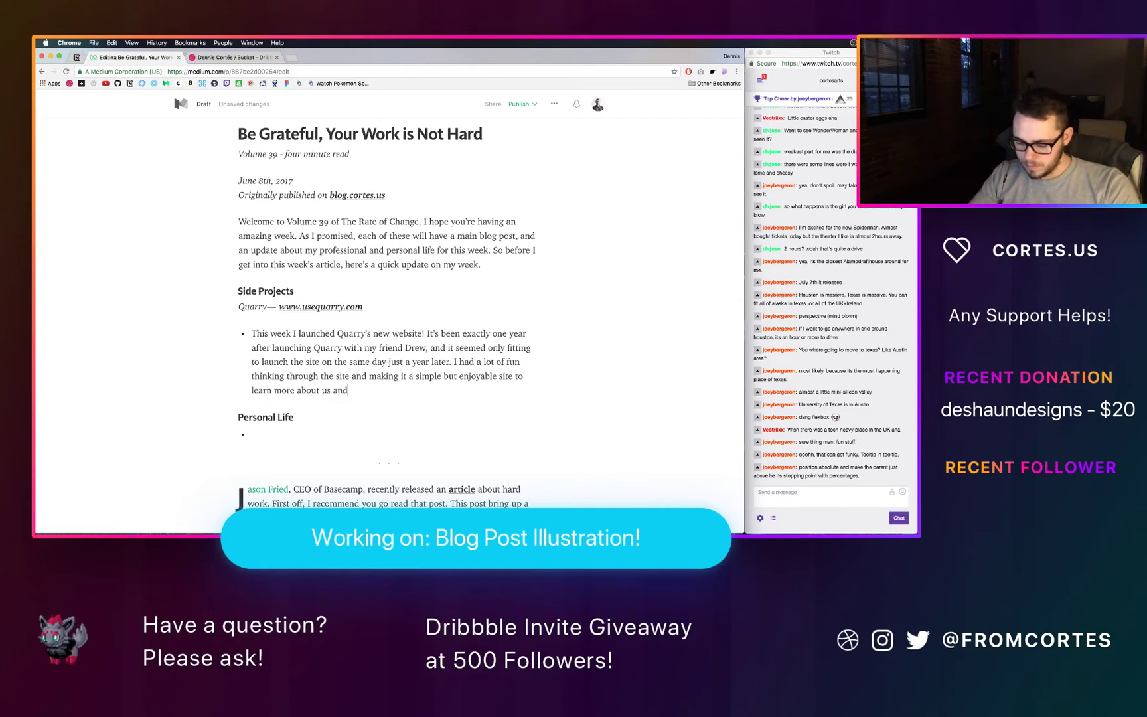
text( our proj)
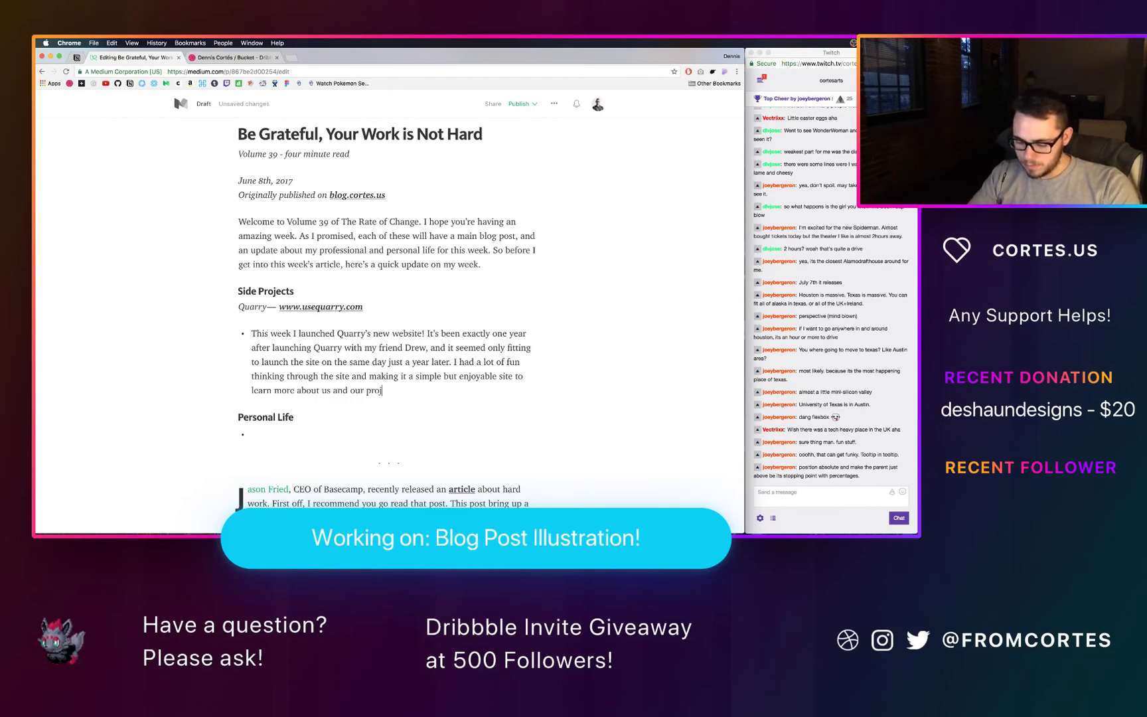
Step: Add the sentence "I'll be adding a bit more to it over the next few weeks, but feels great to get it shipped and out in the wild."
text(ects. I'll be addi)
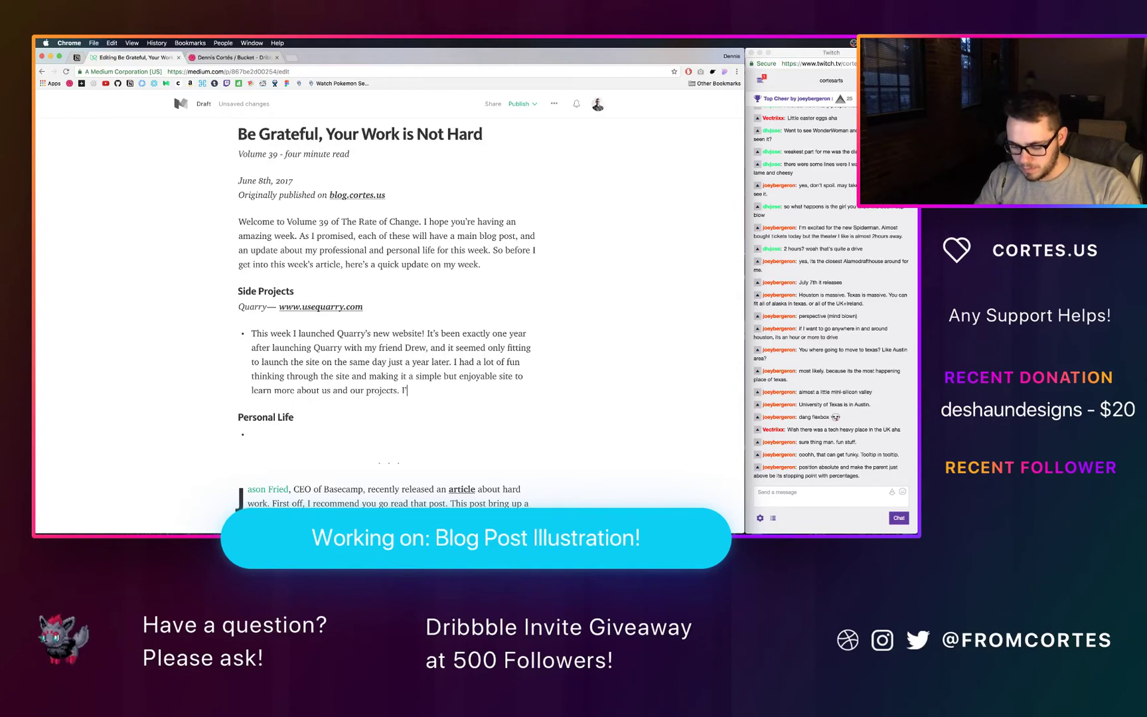
text(ng )
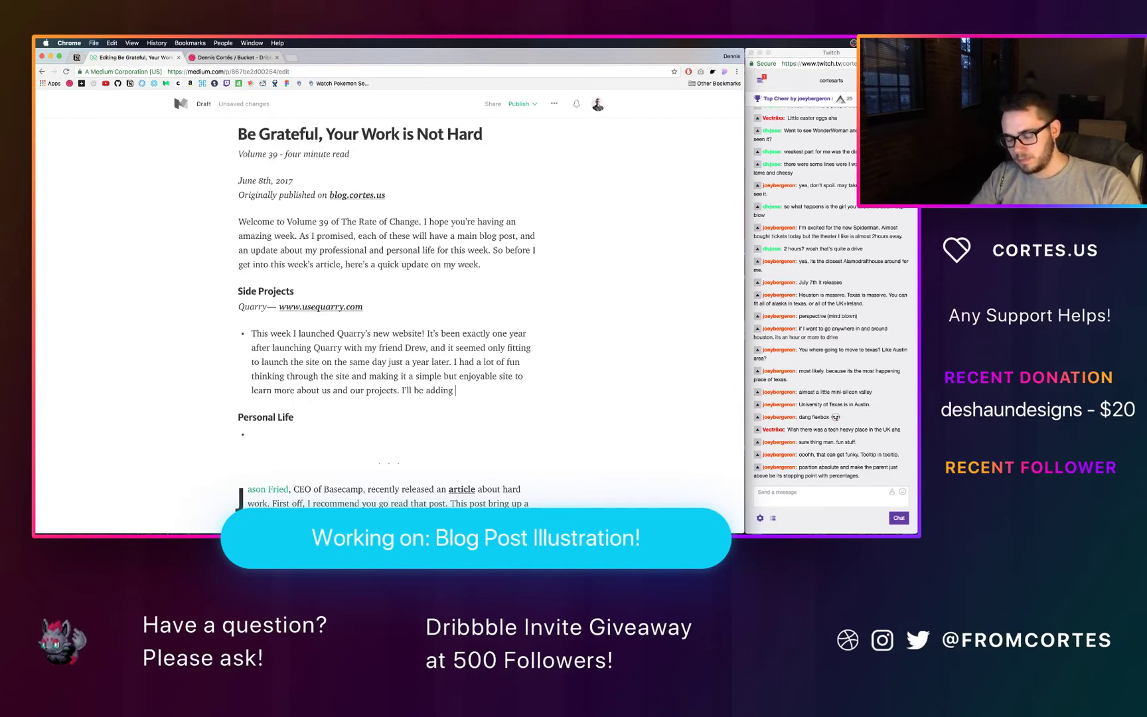
text(a bit more to )
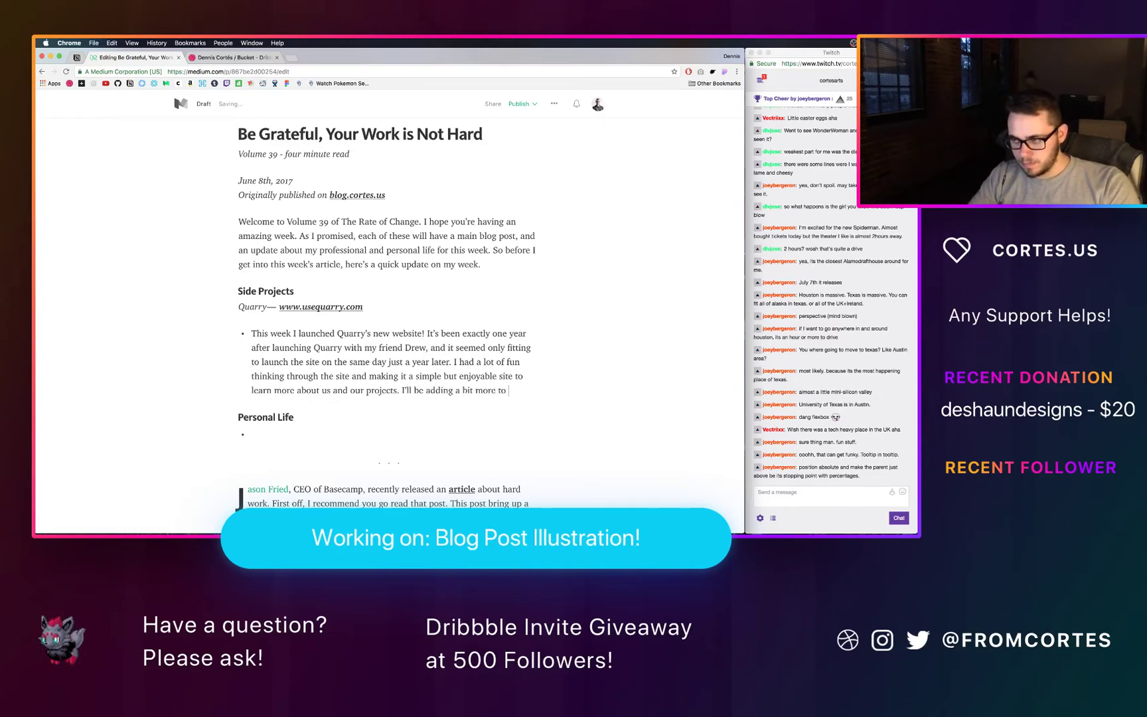
text(it over the next we)
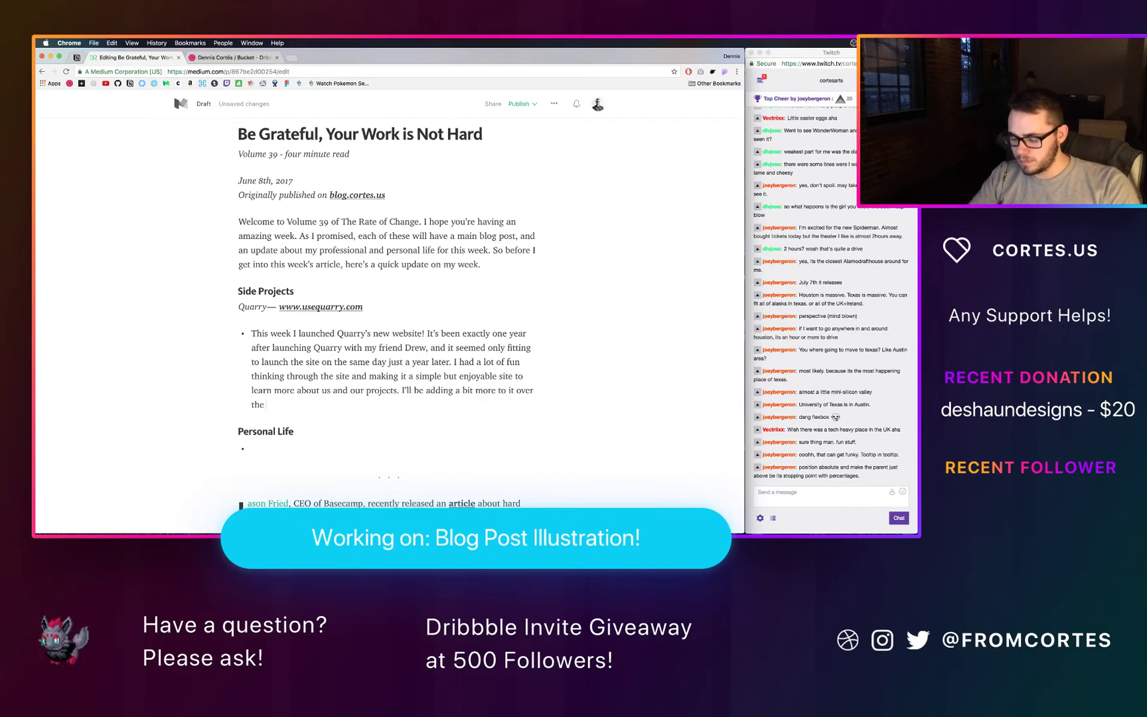
key(BackSpace)
key(BackSpace)
text(fe)
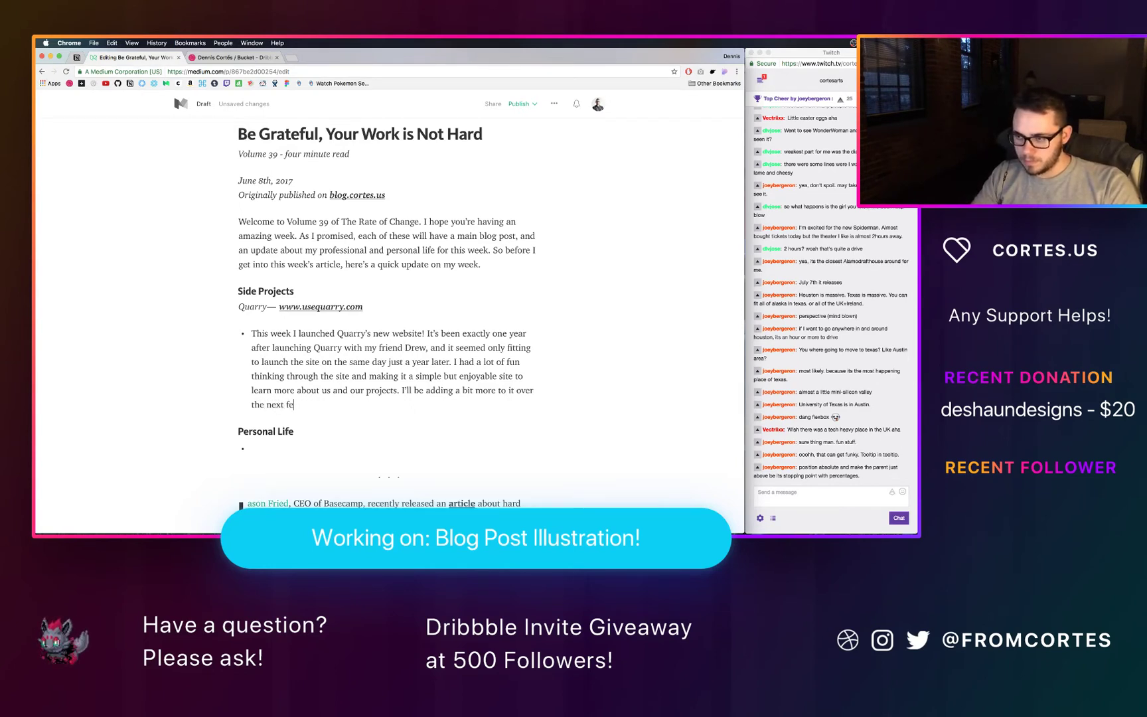
text(w weeks)
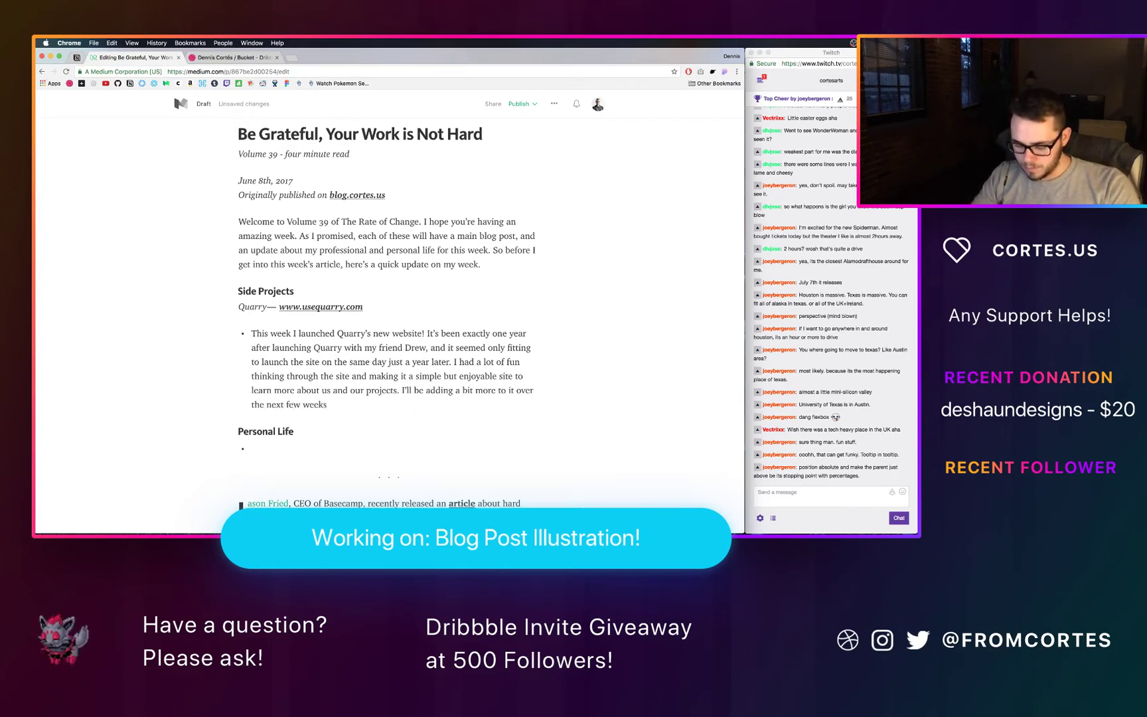
text(, but feel)
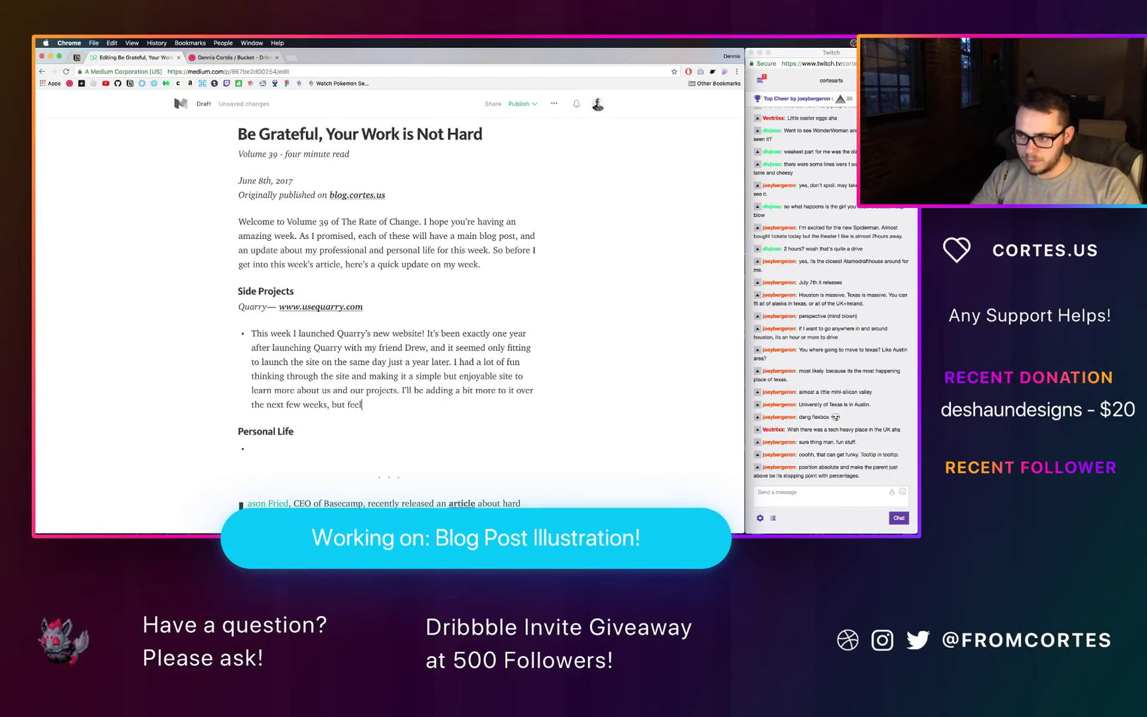
text(s great to)
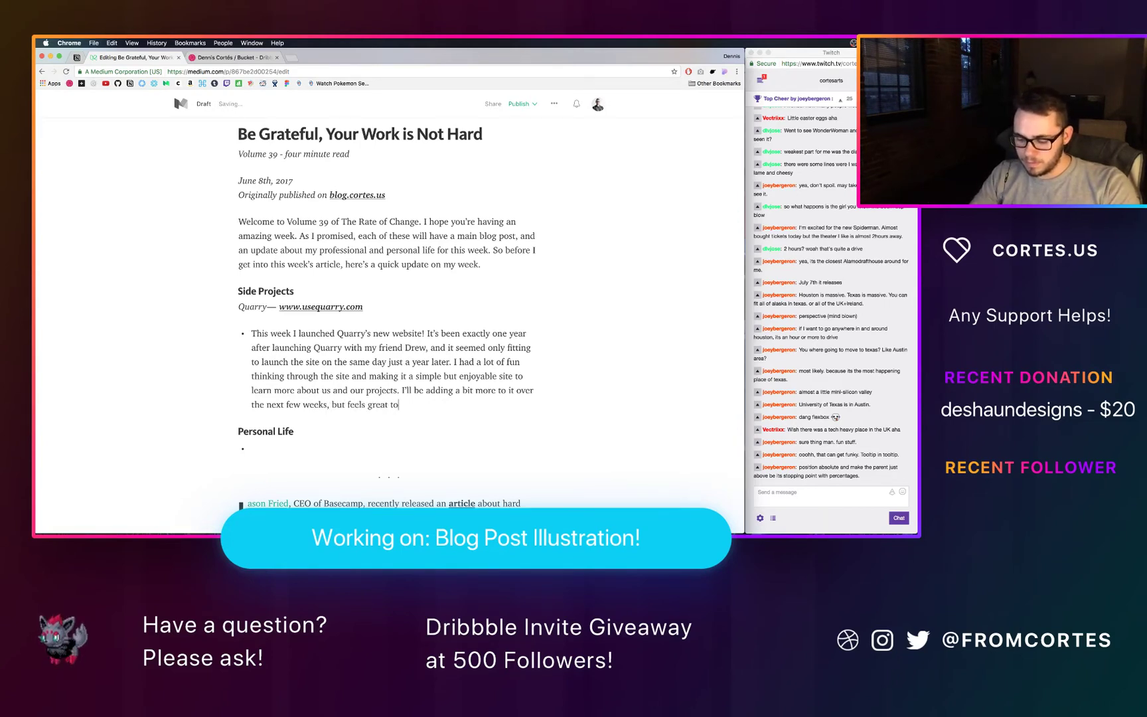
text( get it sh)
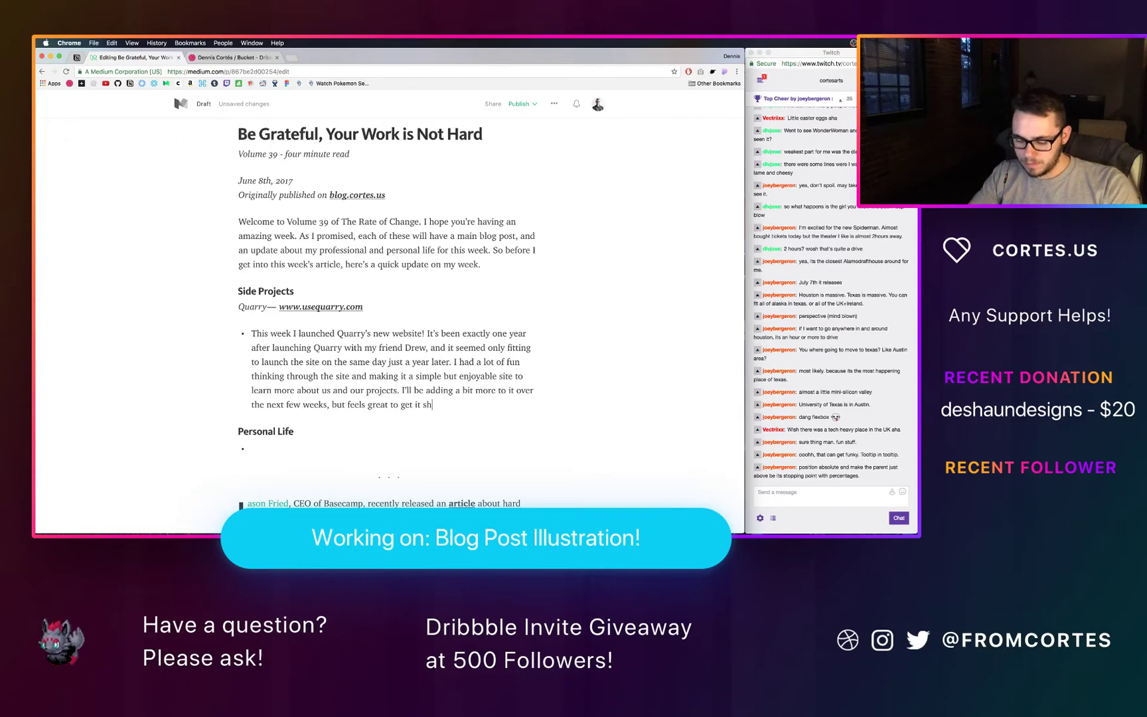
text(ipped and out )
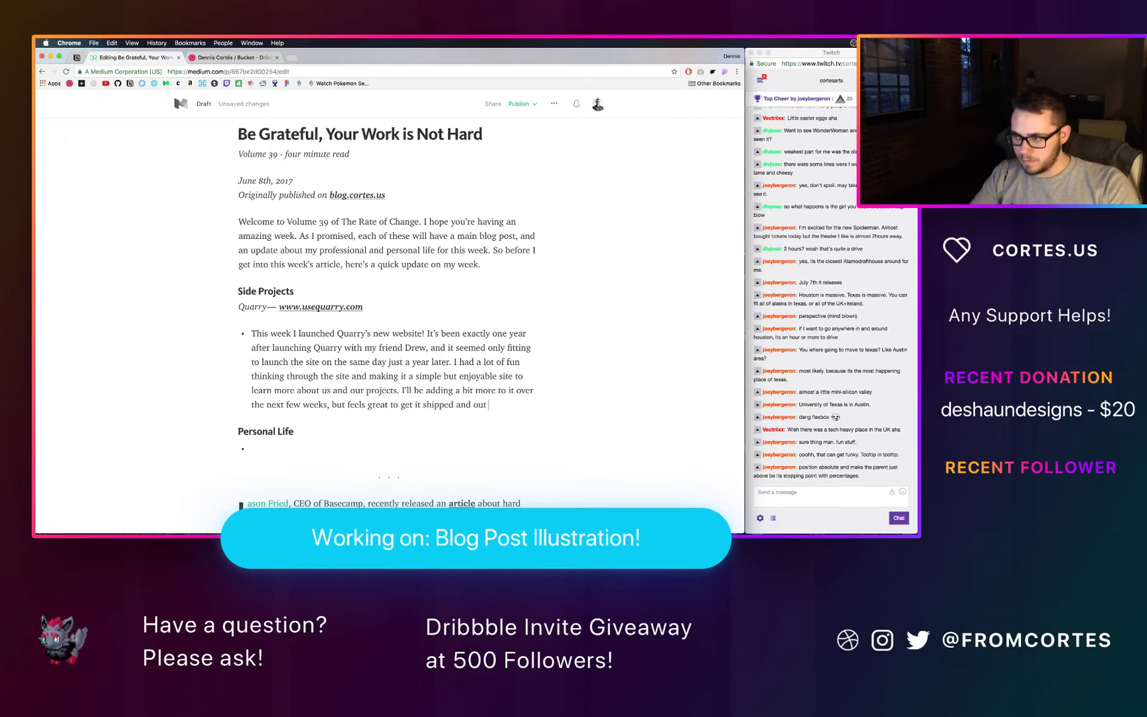
text(in the whild.)
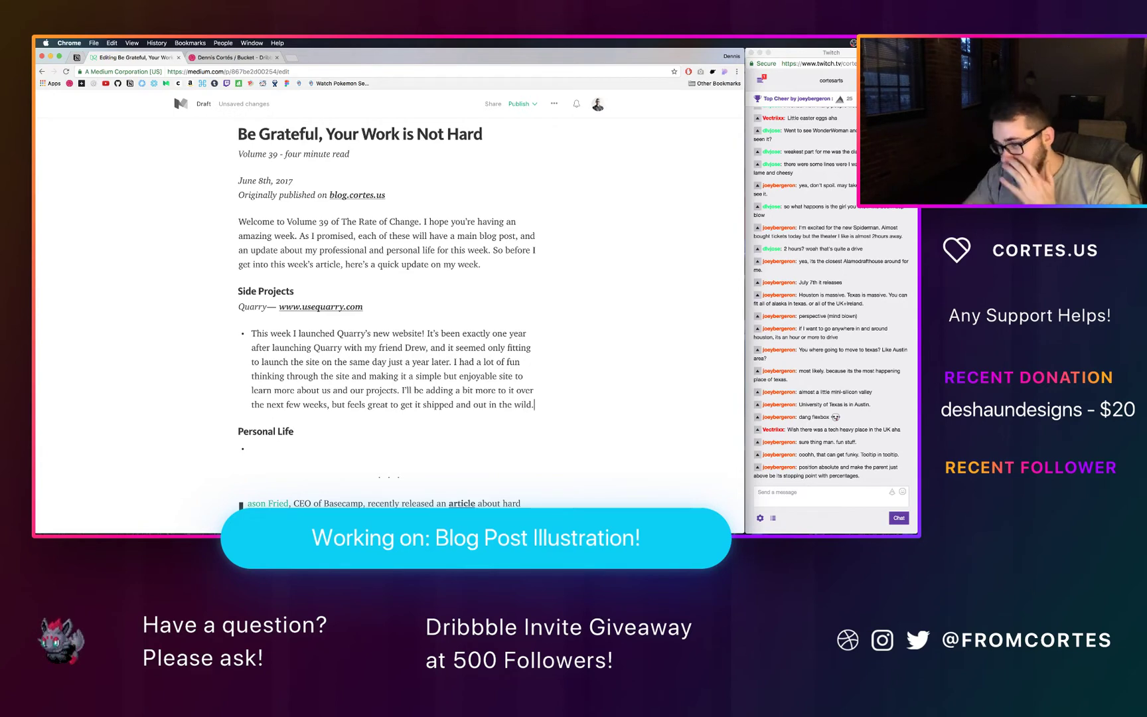
Step: Append "Check out the site live here" to the end of the Quarry bullet
text( C)
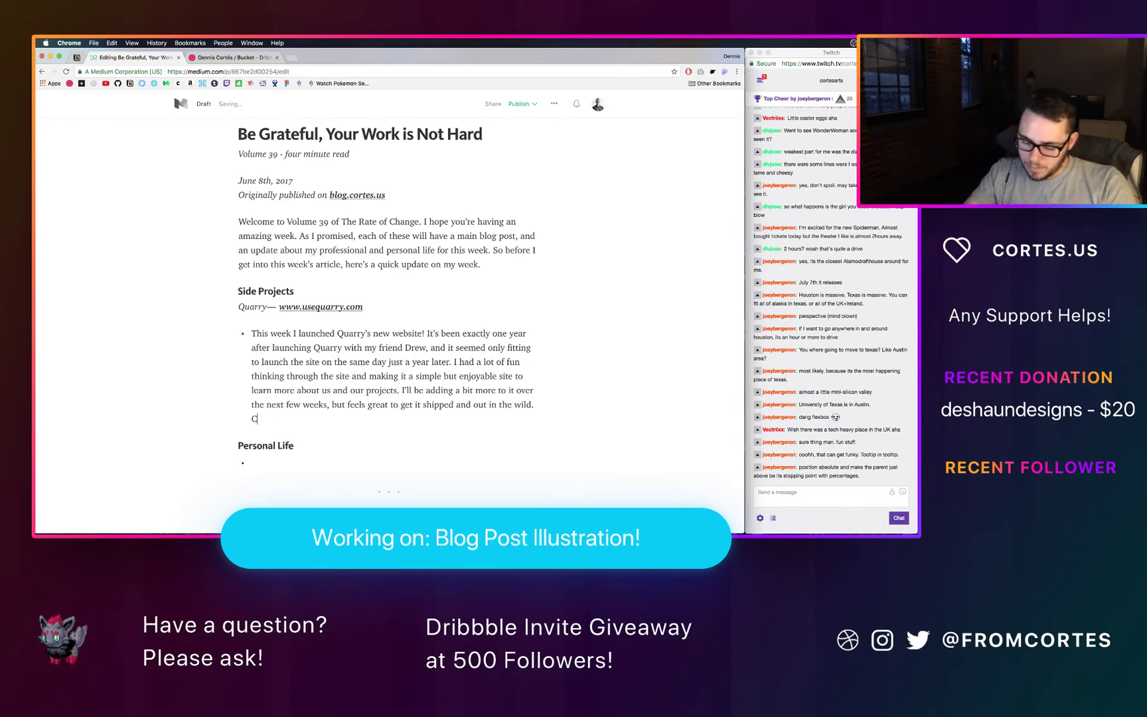
text(heck out th)
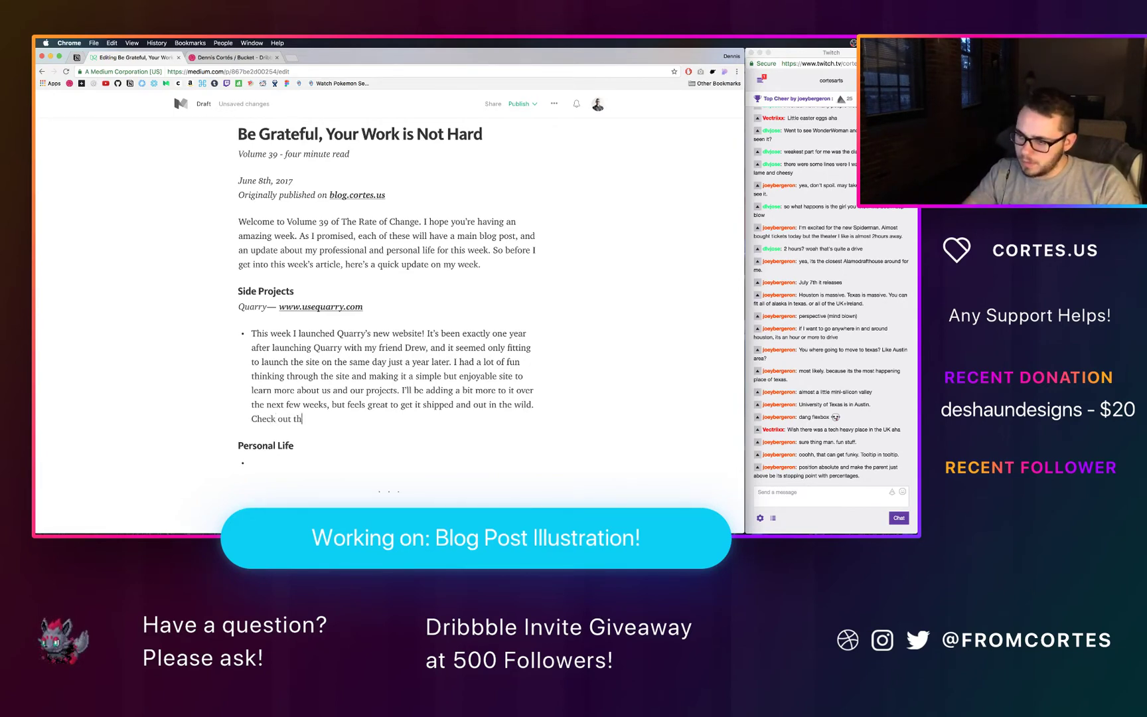
text(e site li)
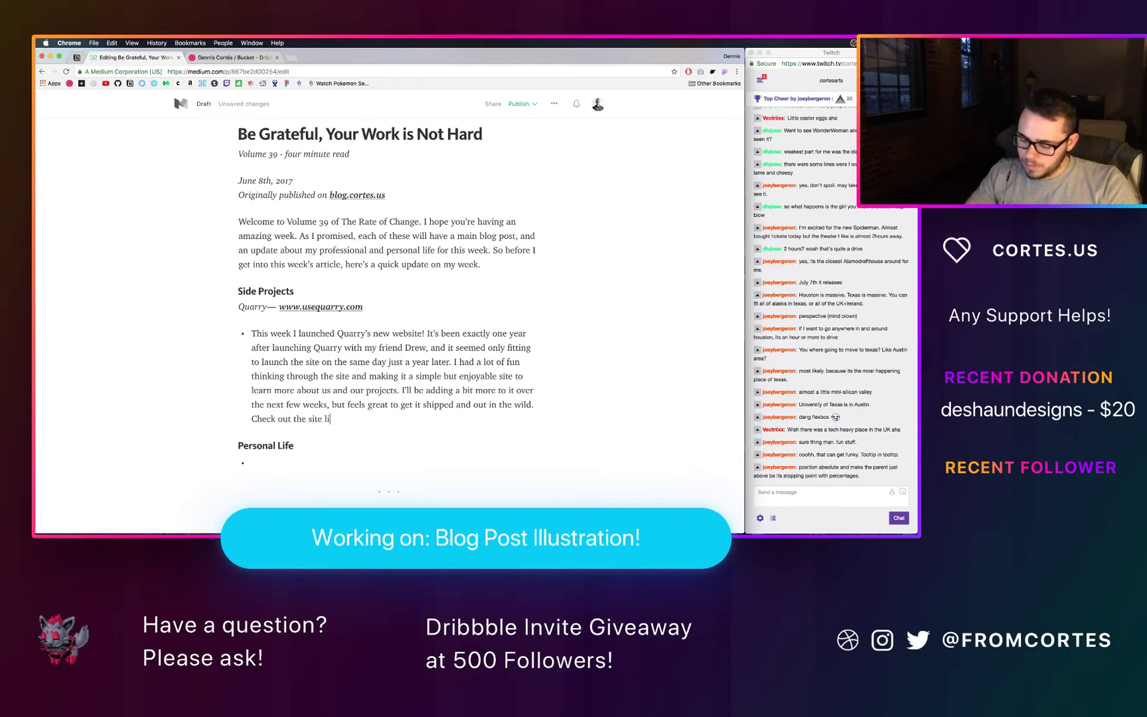
text(ve at)
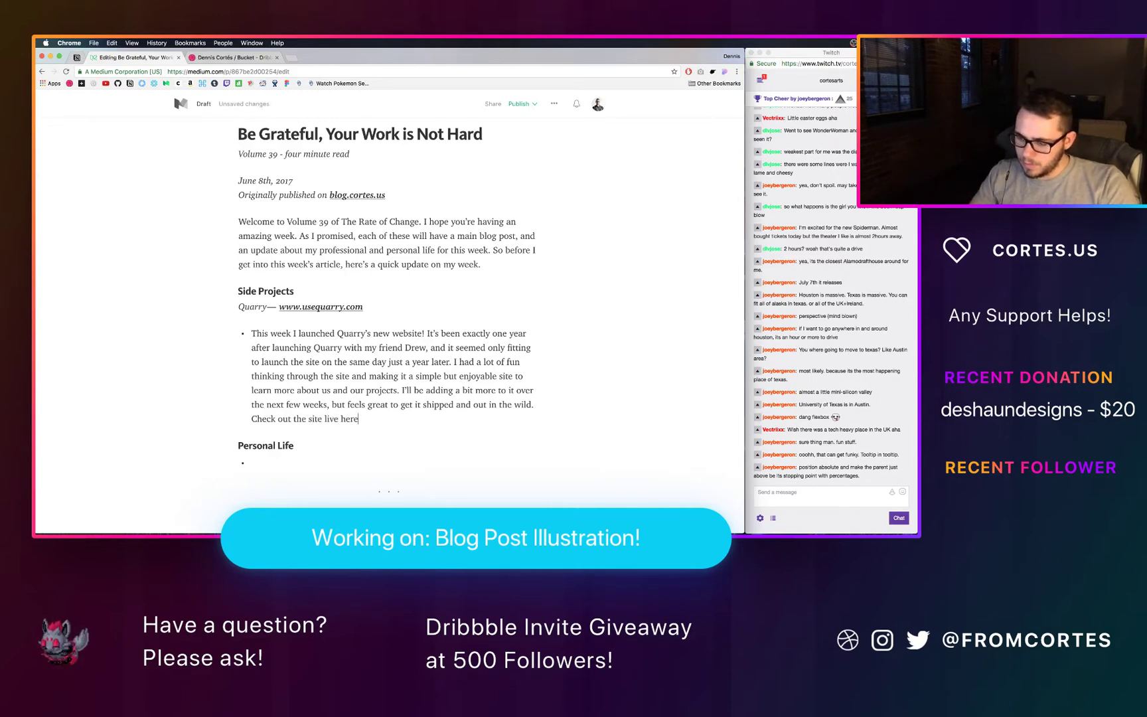
key(super+t)
text(arrow)
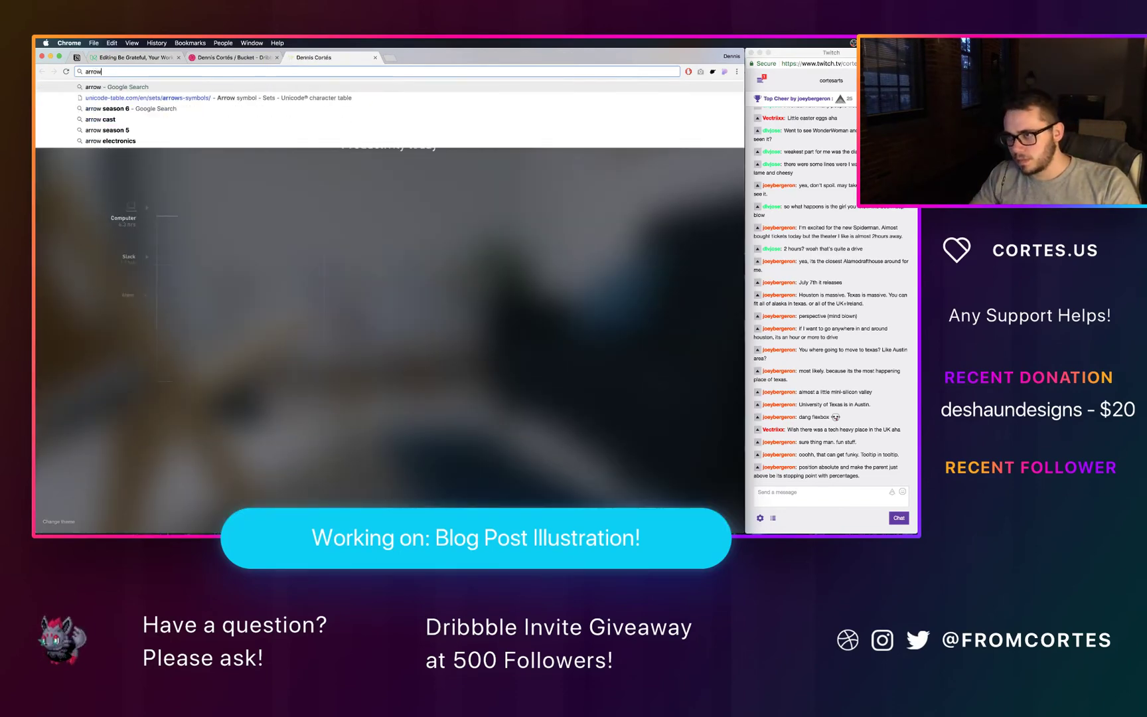
key(super+w)
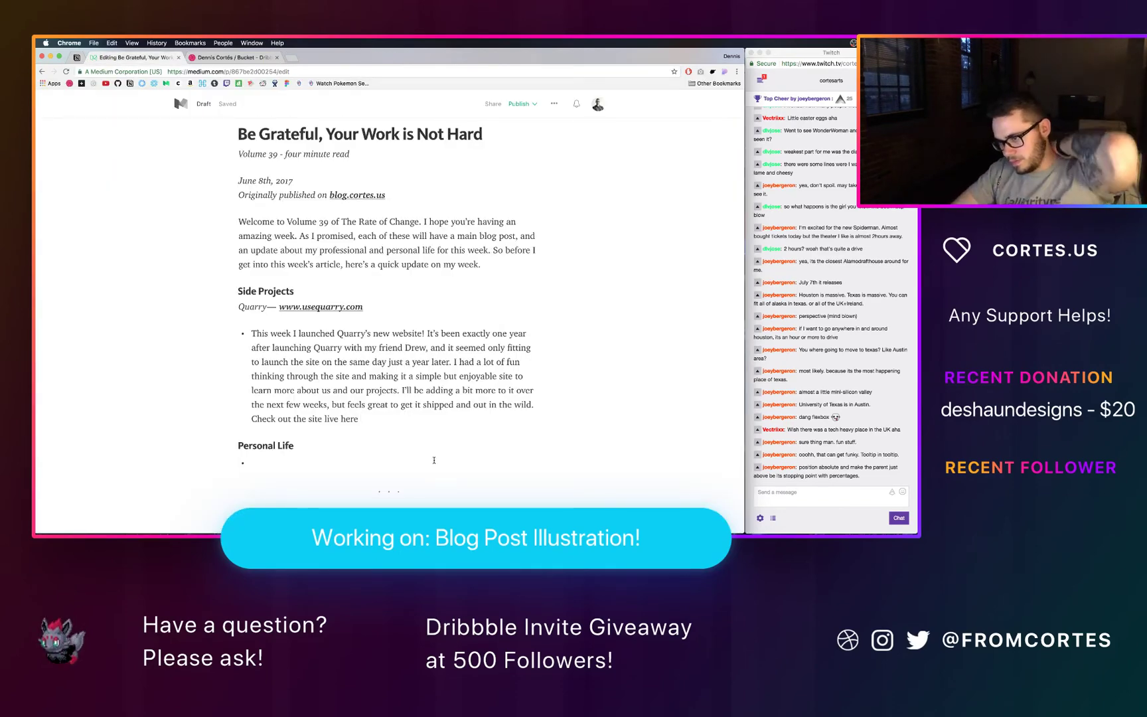
Step: Make "Check out the site live here" bold and link it to livtra.co
key(super+shift+Left)
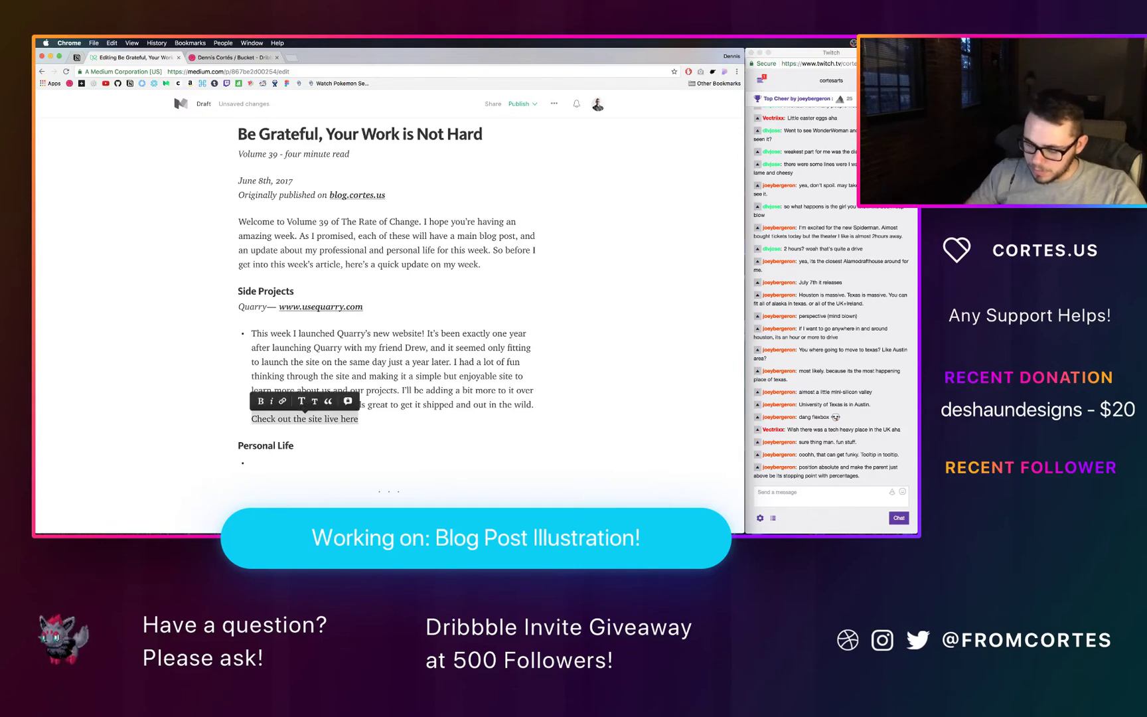
key(super+b)
key(super+k)
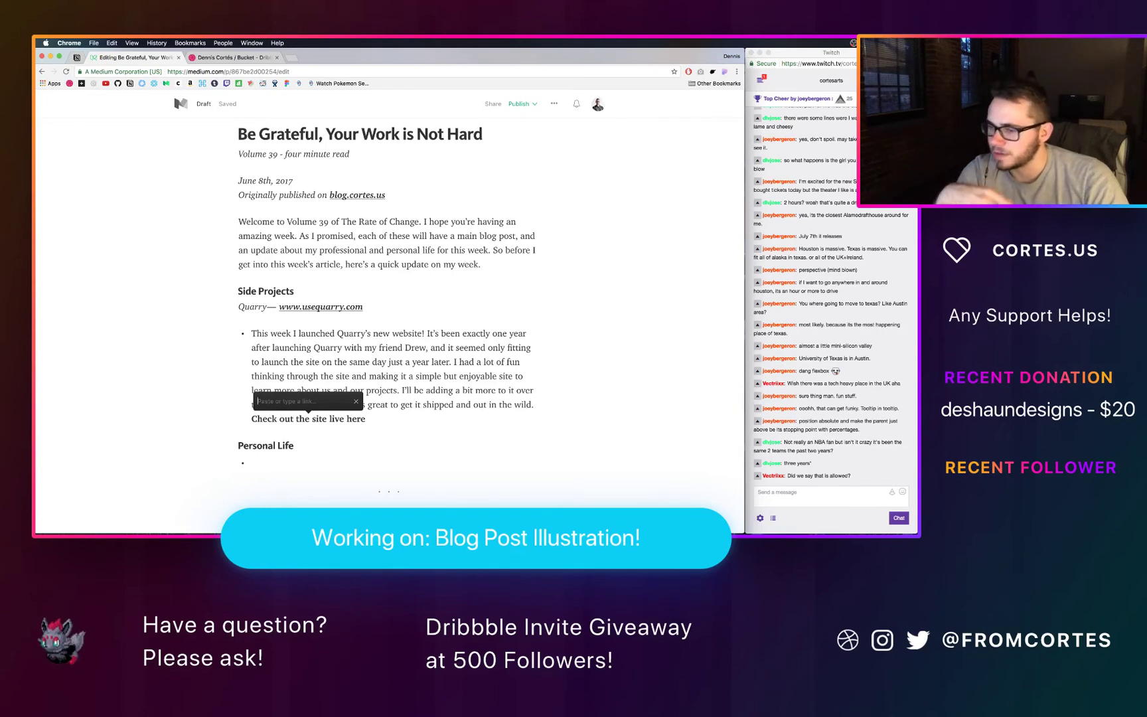
text(liv)
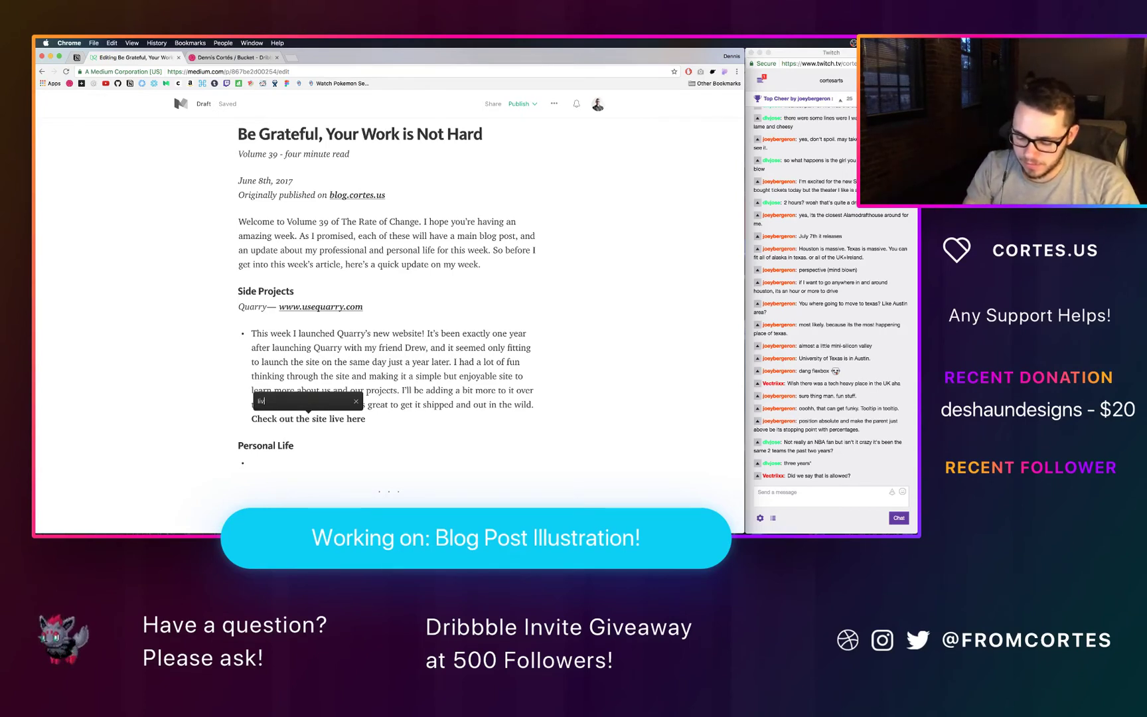
text(ira.co)
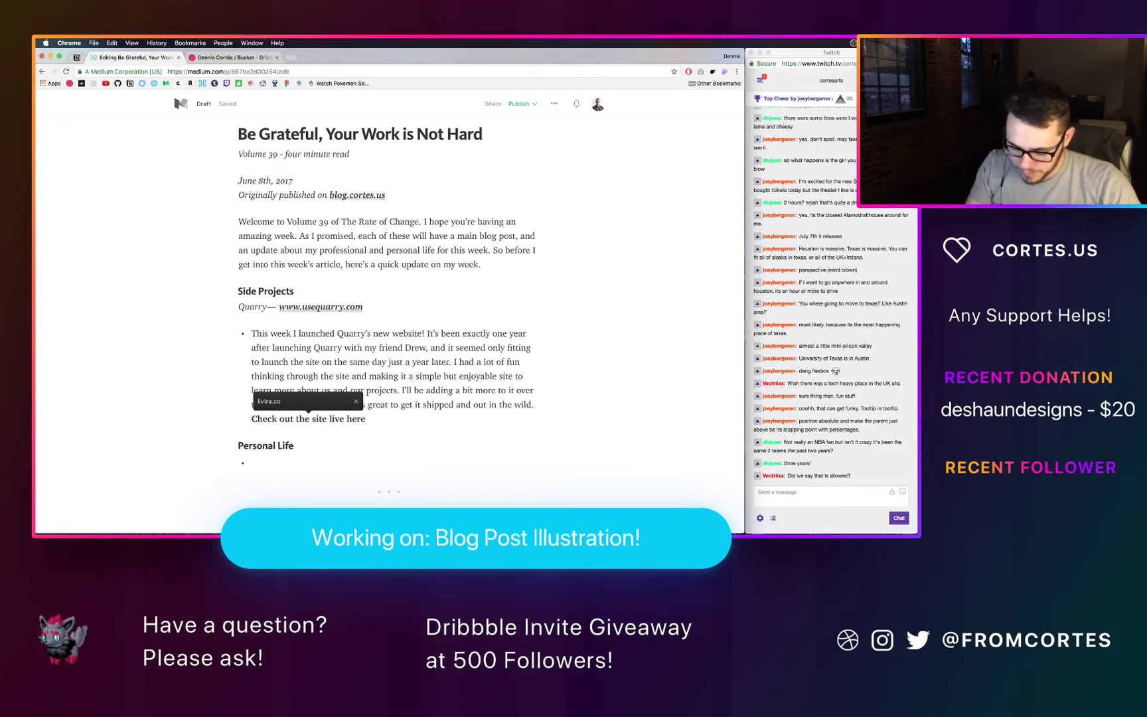
key(Return)
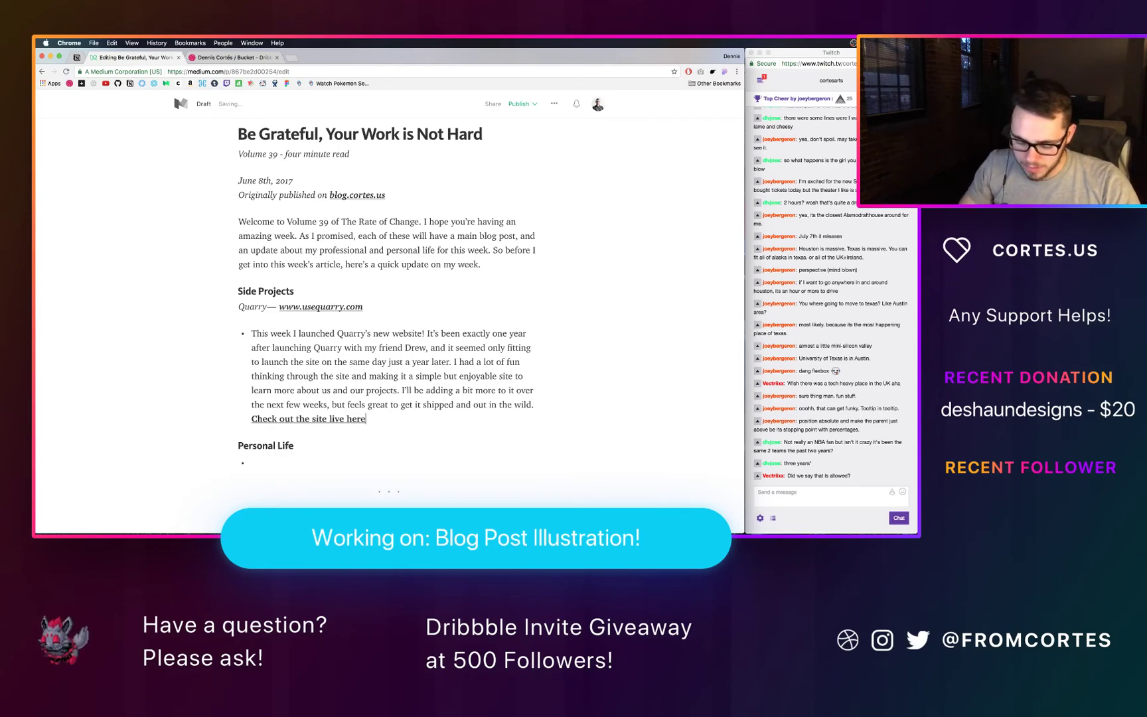
Step: Copy a right arrow from the Unicode arrow symbols page and return to the blog post draft
key(super+t)
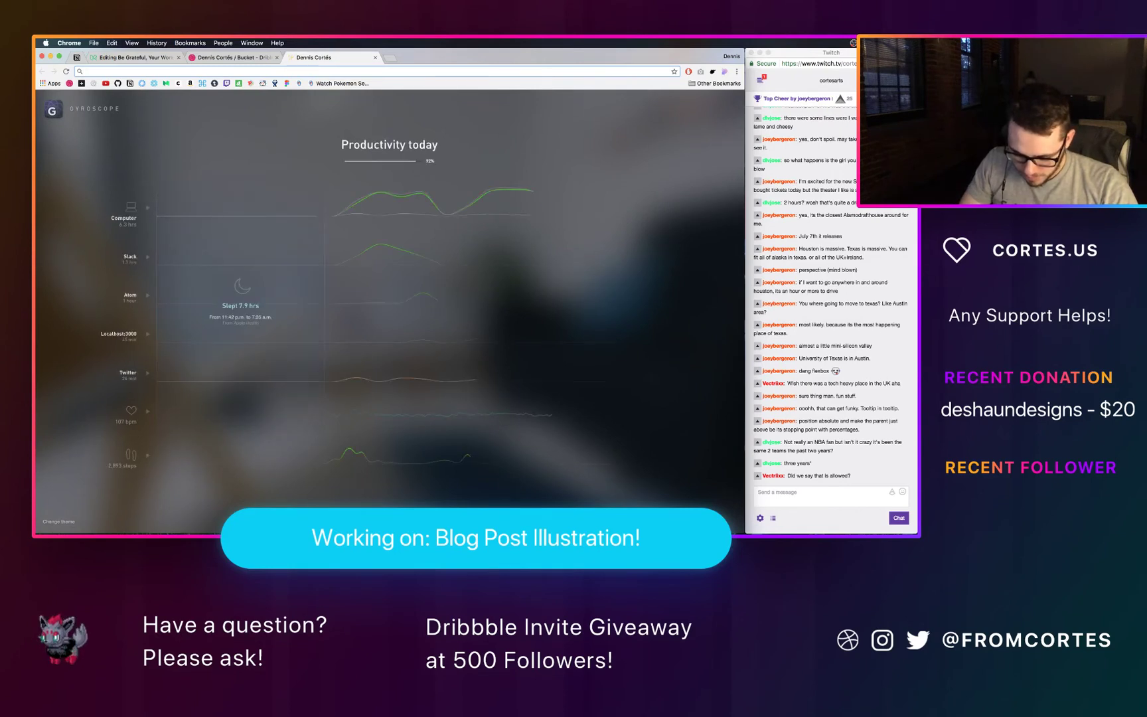
text(arrow)
key(Down)
key(Return)
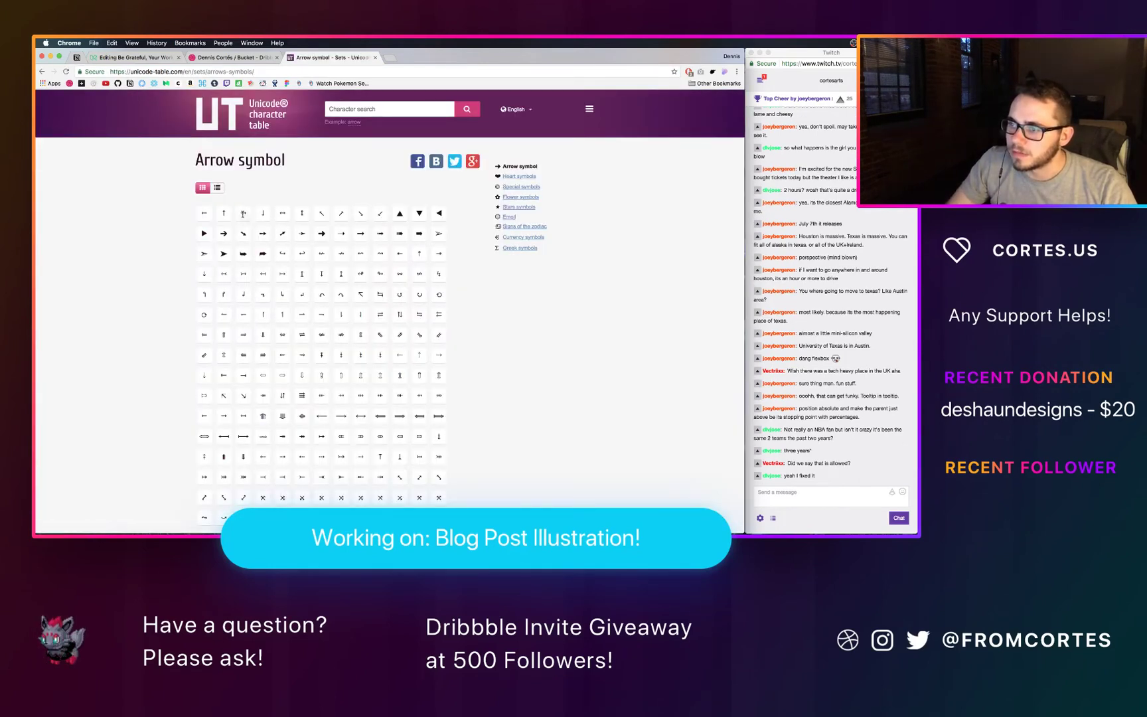
click(233, 57)
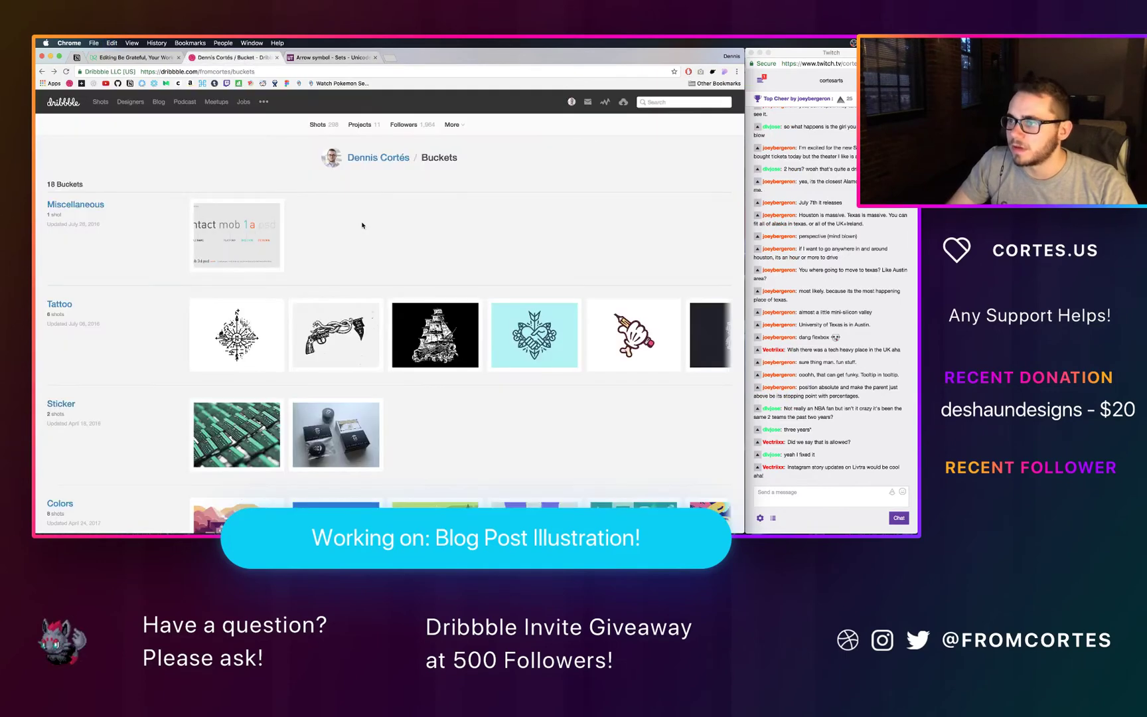
click(168, 59)
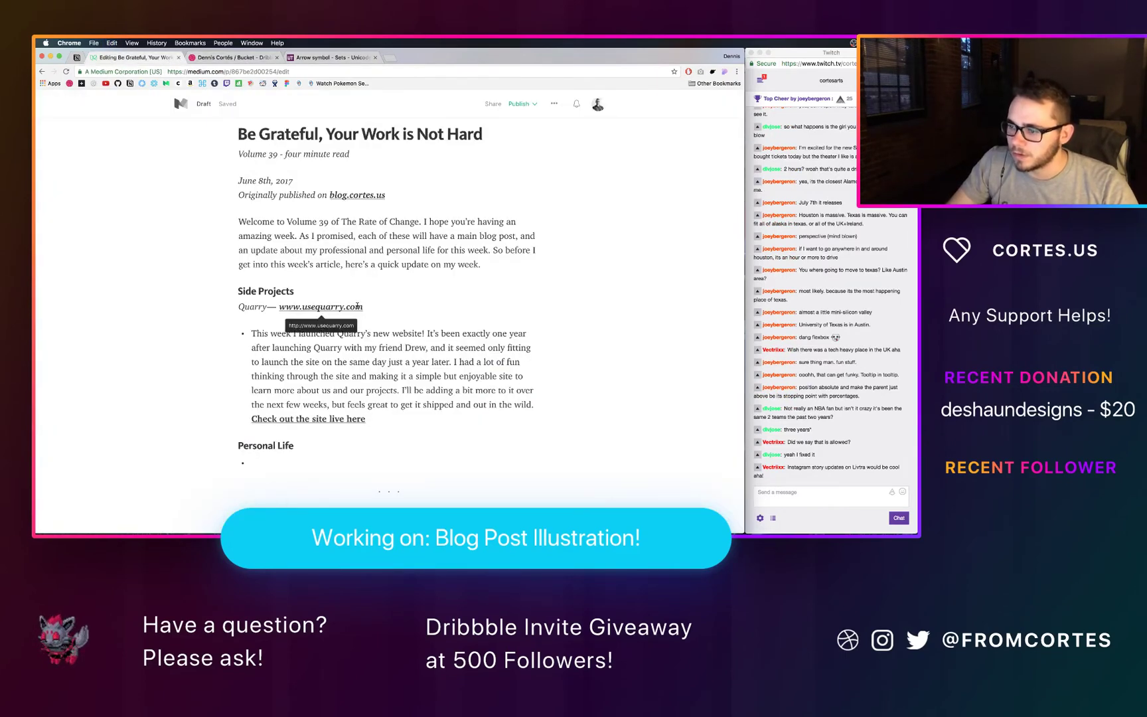
Step: Insert the "→" symbol after "Check out the site live here" at the end of the Quarry bullet
text(→)
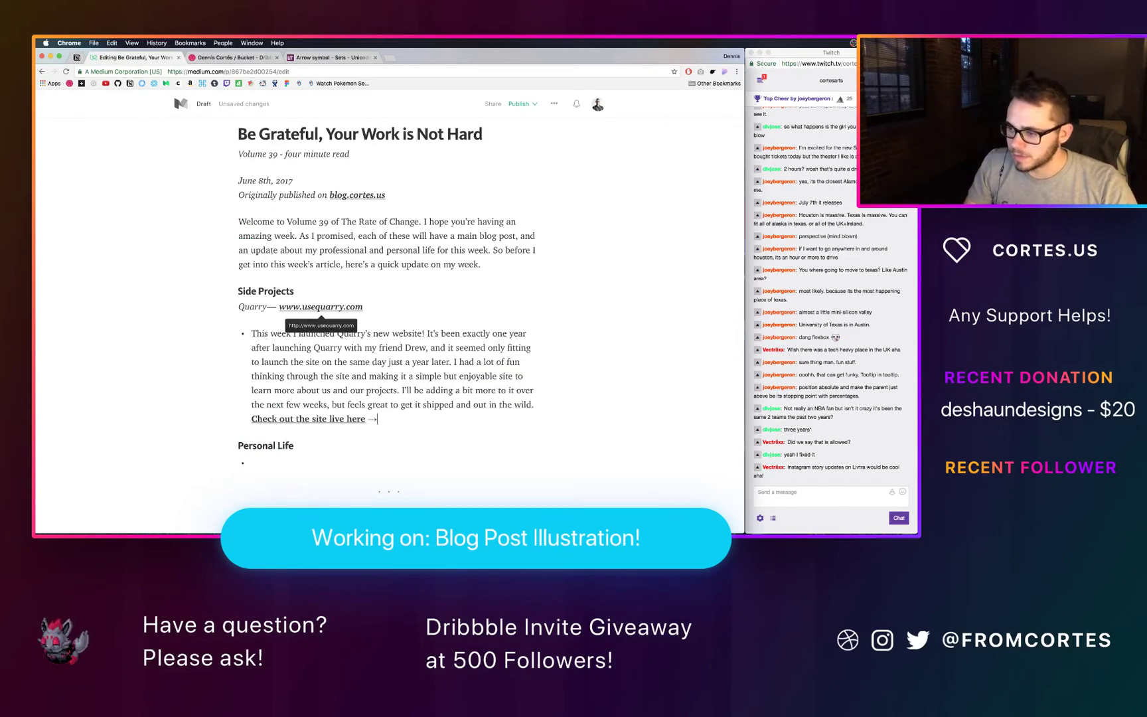
key(BackSpace)
key(BackSpace)
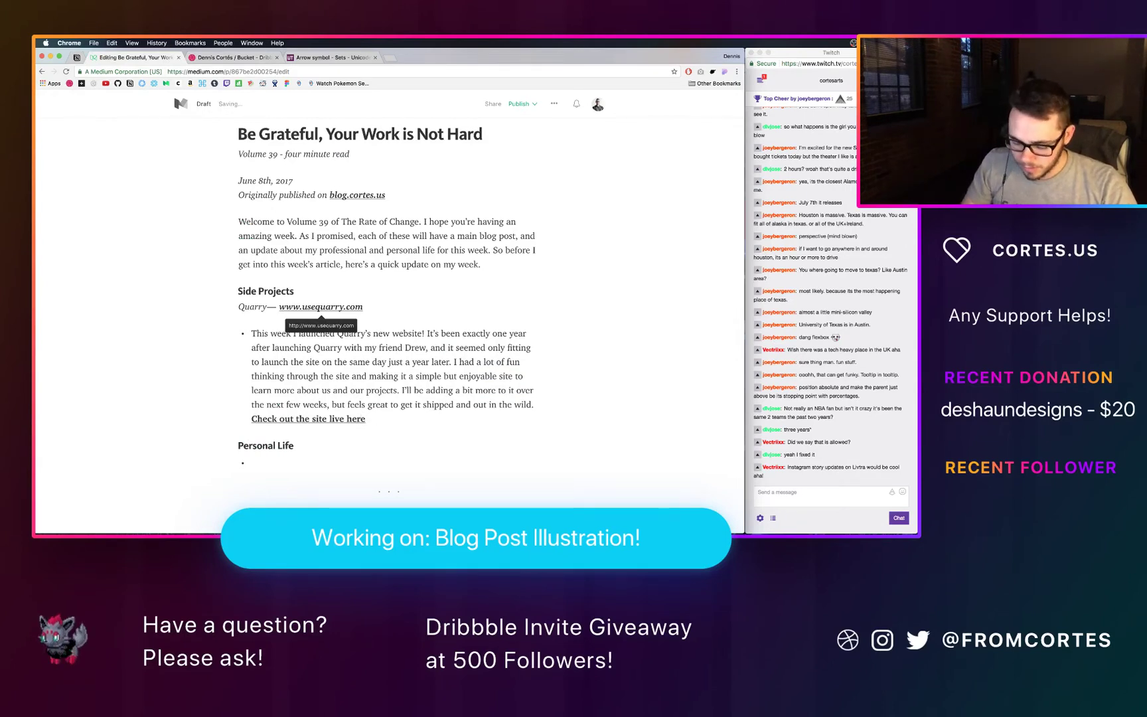
text(→)
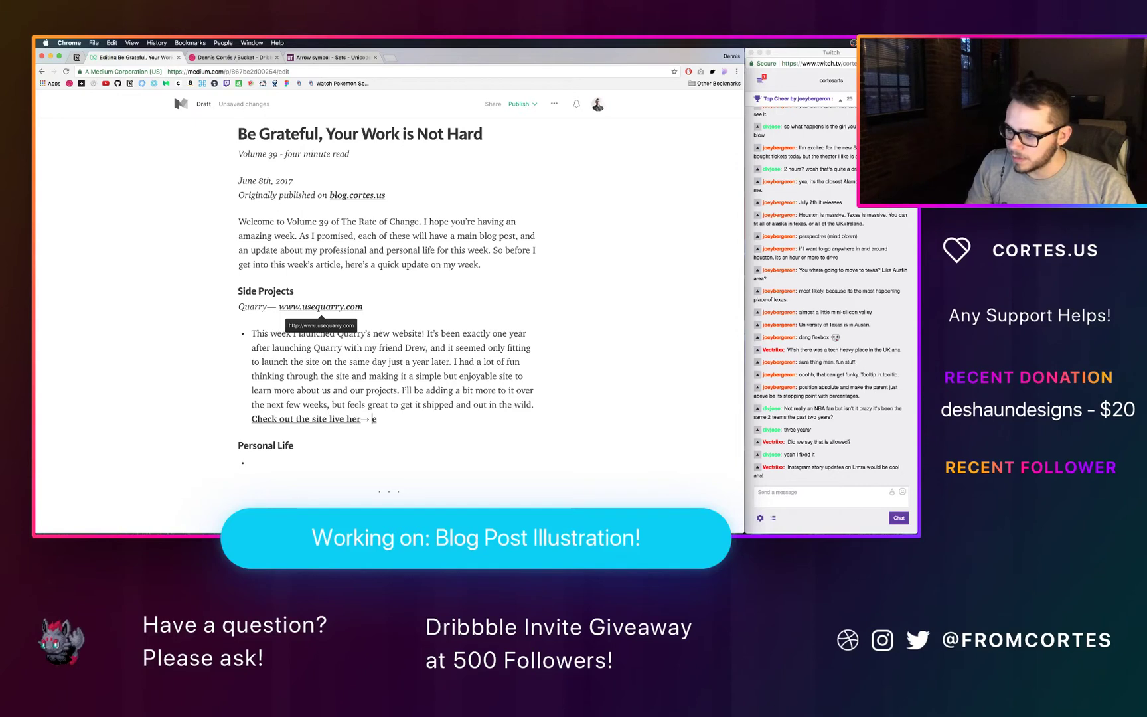
key(BackSpace)
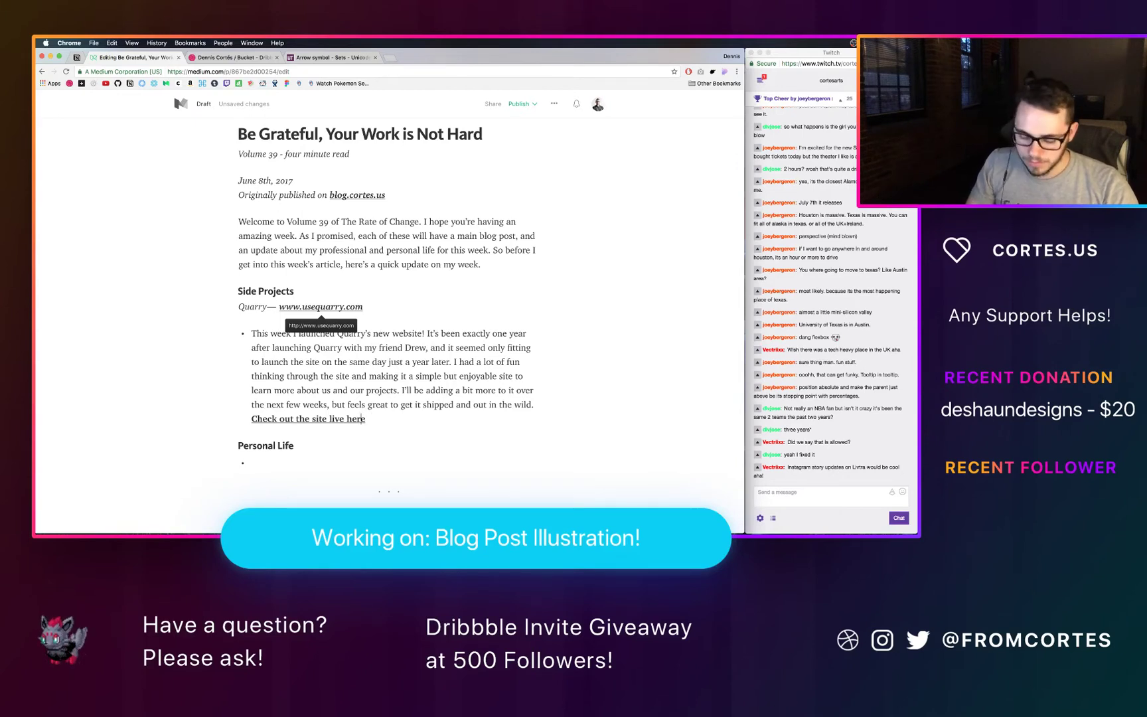
key(Right)
text(→)
Step: Reapply bold and the livtra.co link to the whole phrase "Check out the site live here →"
key(super+shift+Left)
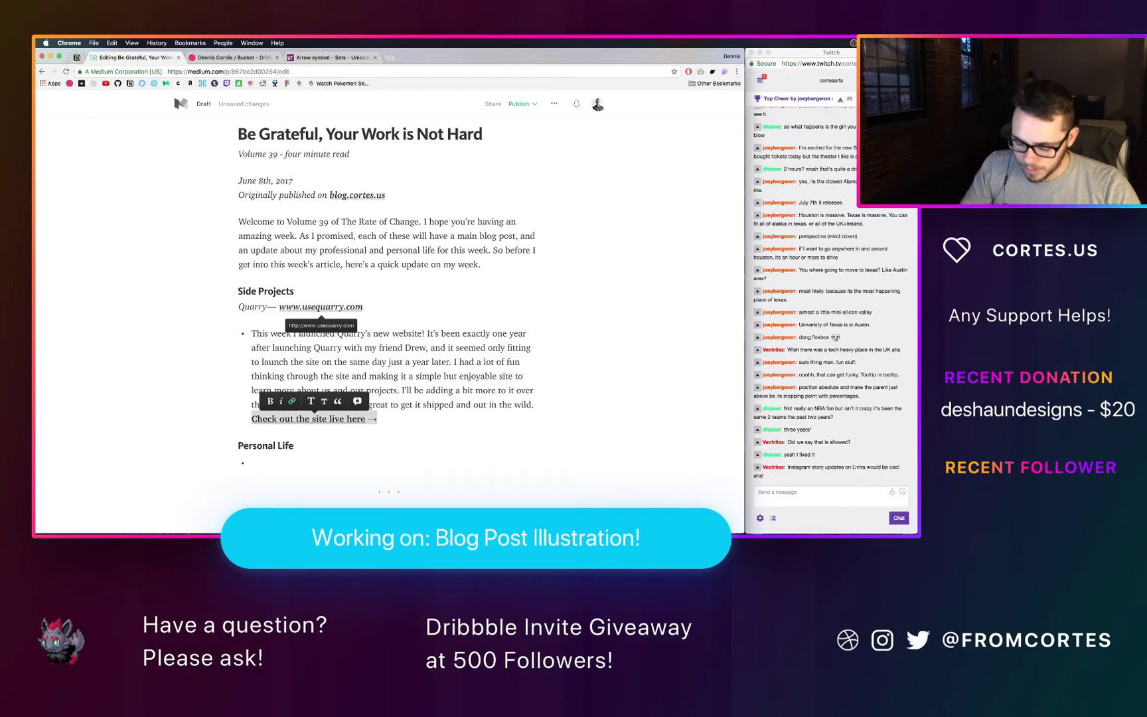
key(super+o)
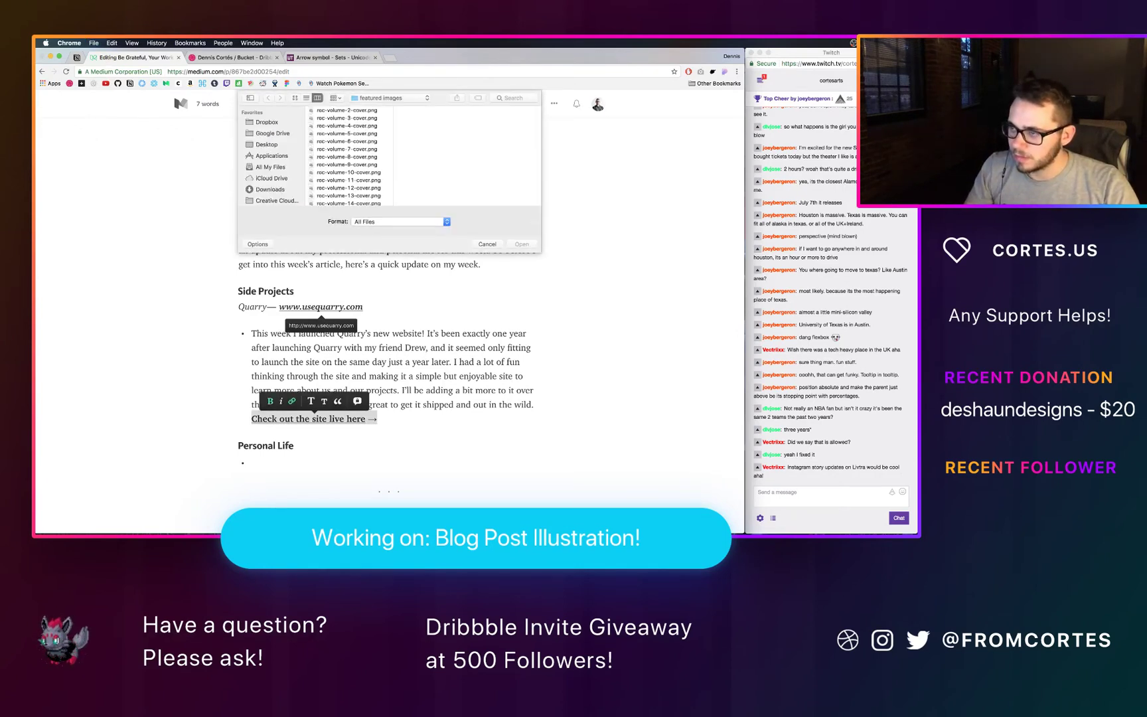
key(Escape)
drag(389, 416, 253, 416)
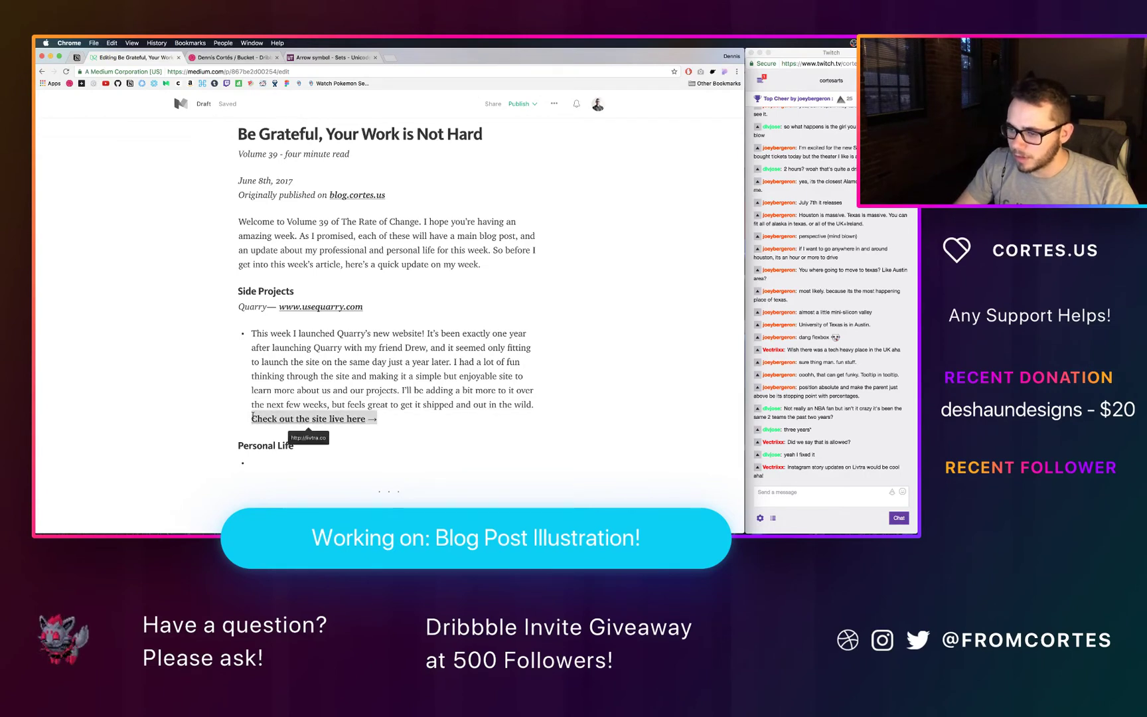
key(super+b)
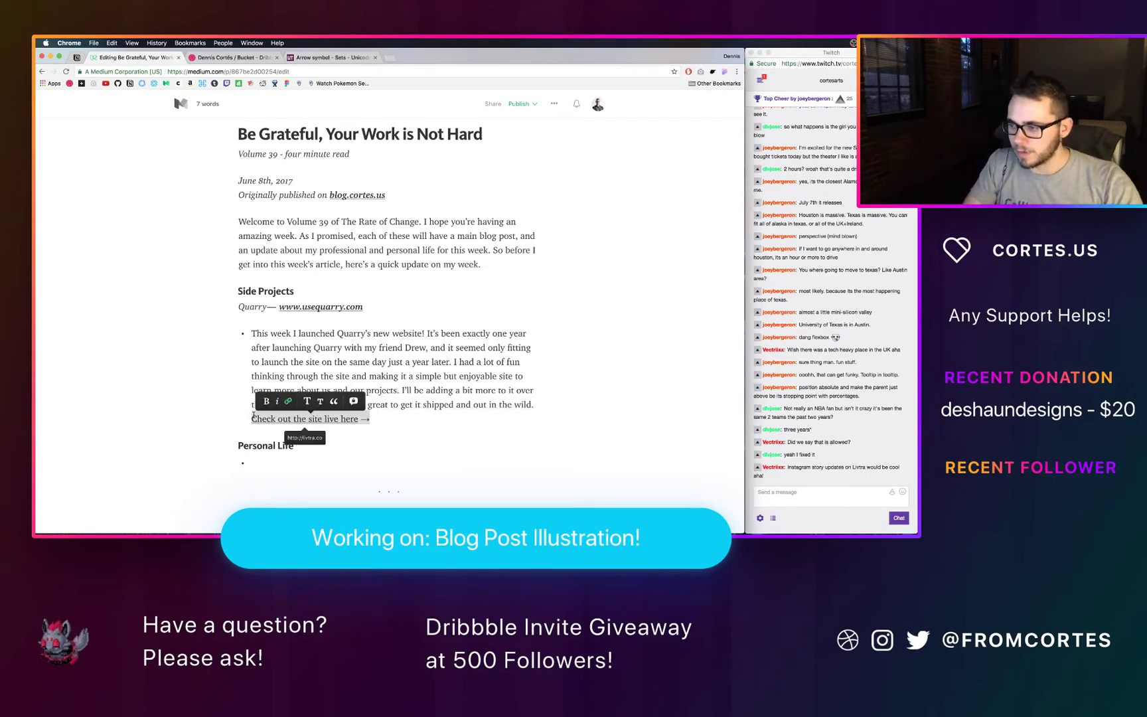
key(super+b)
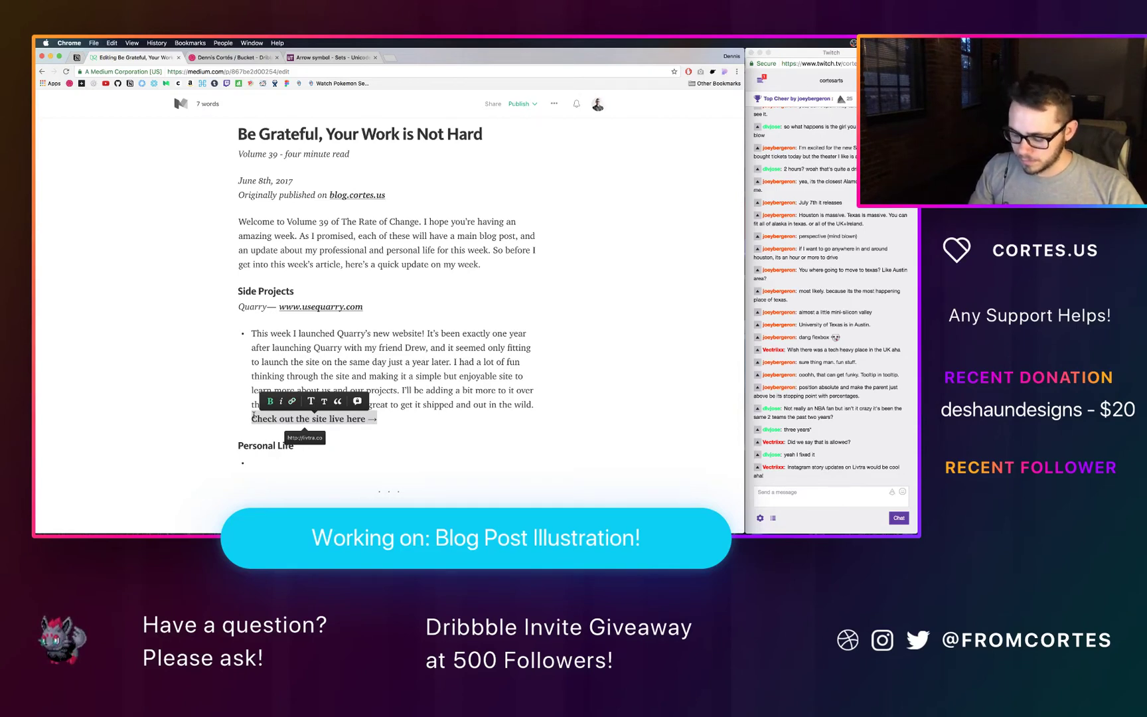
key(super+k)
text(livtra)
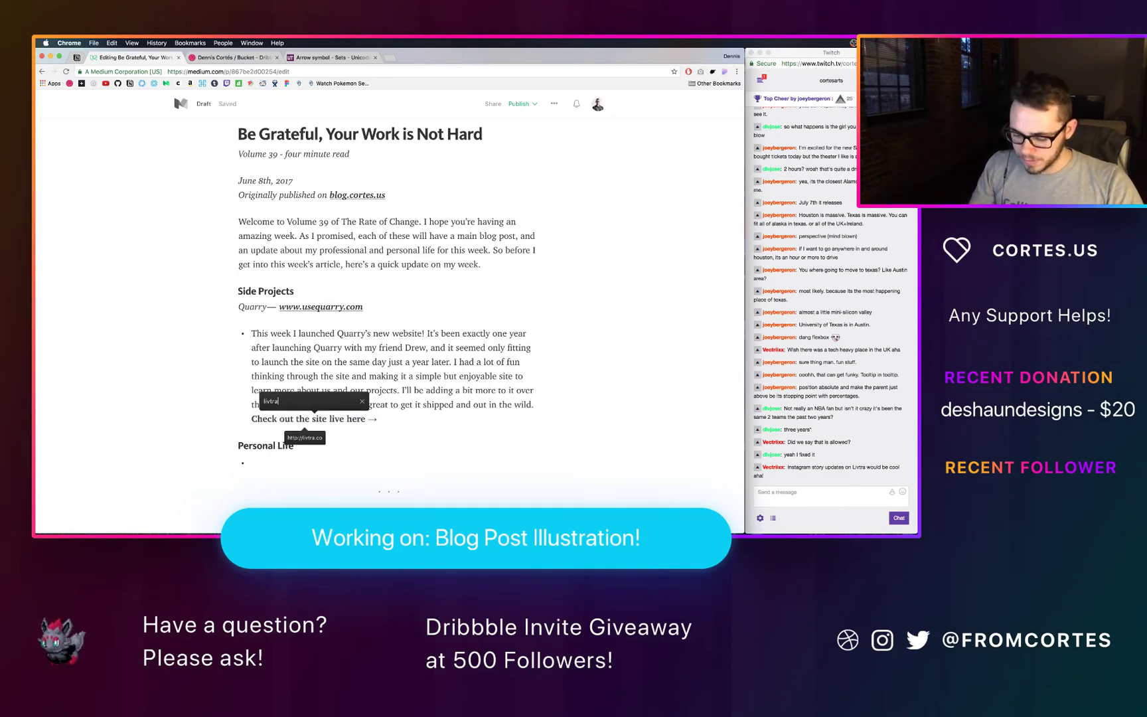
text(.co)
key(Return)
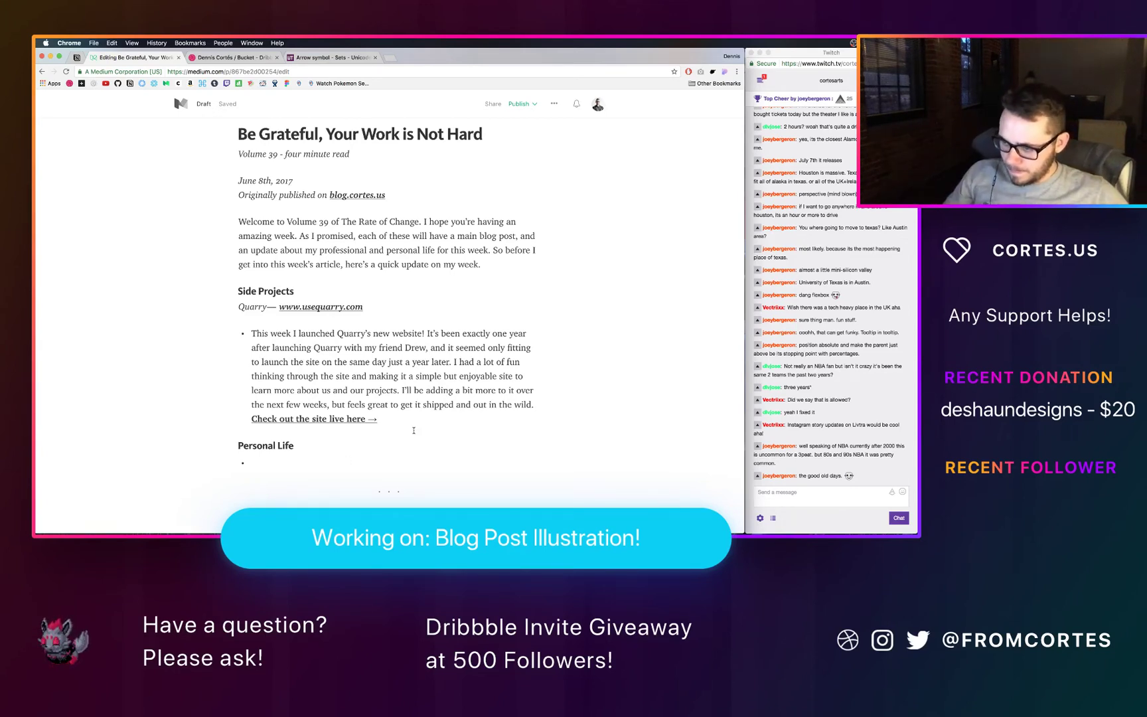
Step: Add a second Side Projects bullet that starts with the collaborator's first name followed by "and I"
key(Return)
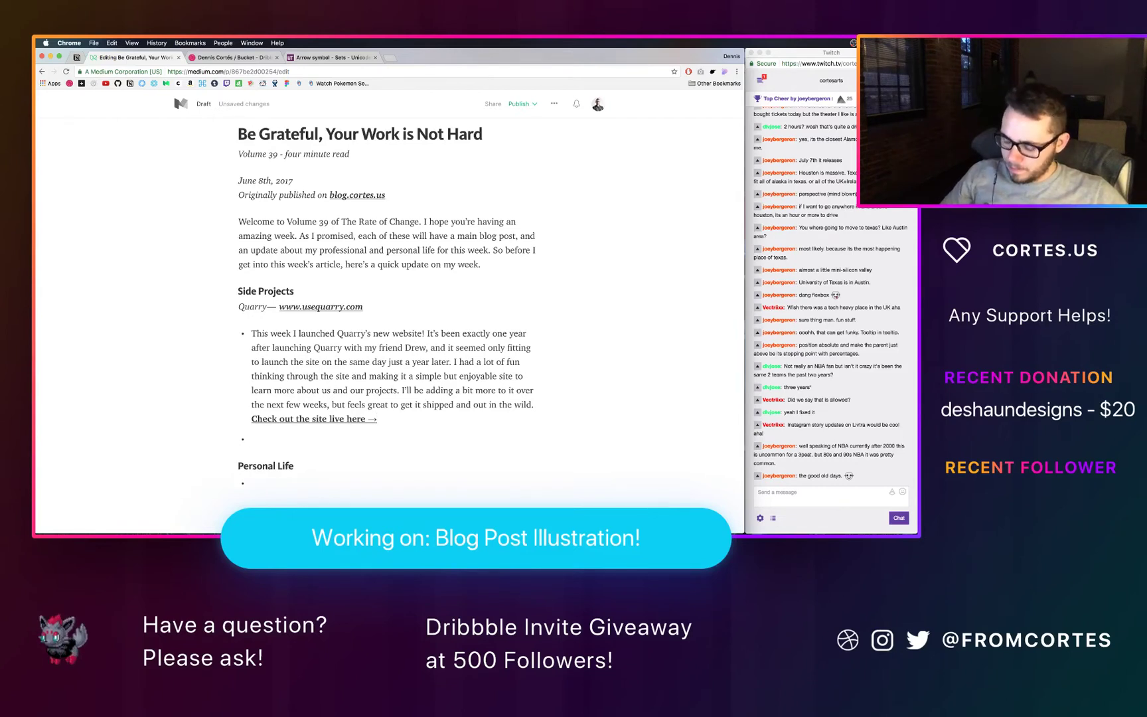
text(AA)
key(BackSpace)
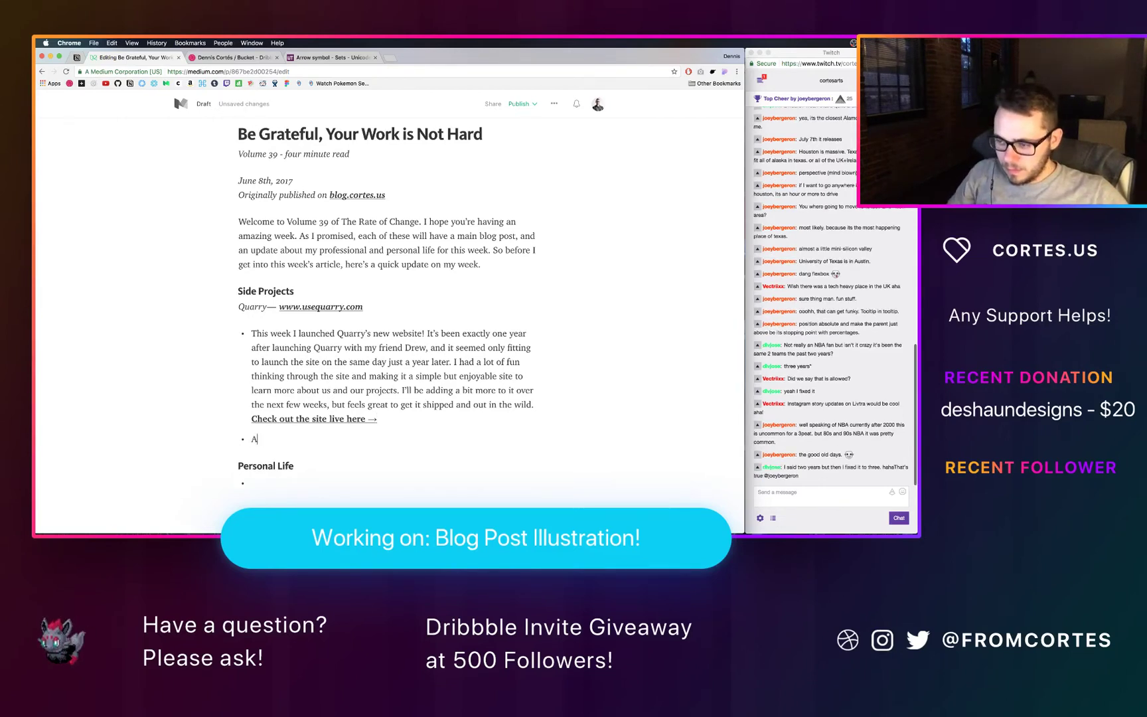
text(arooi)
key(BackSpace)
key(BackSpace)
key(BackSpace)
text(on and I)
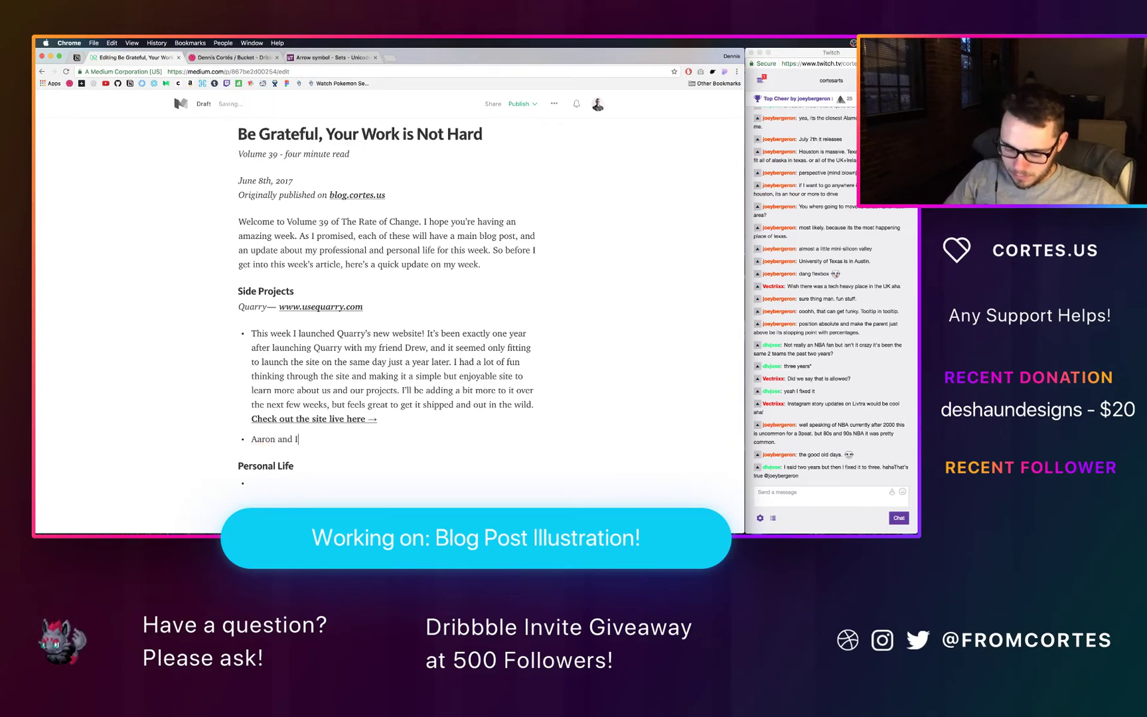
Step: Continue the second Side Projects bullet with "have been making some great progress on Livtra this week"
text( have been making some great pro)
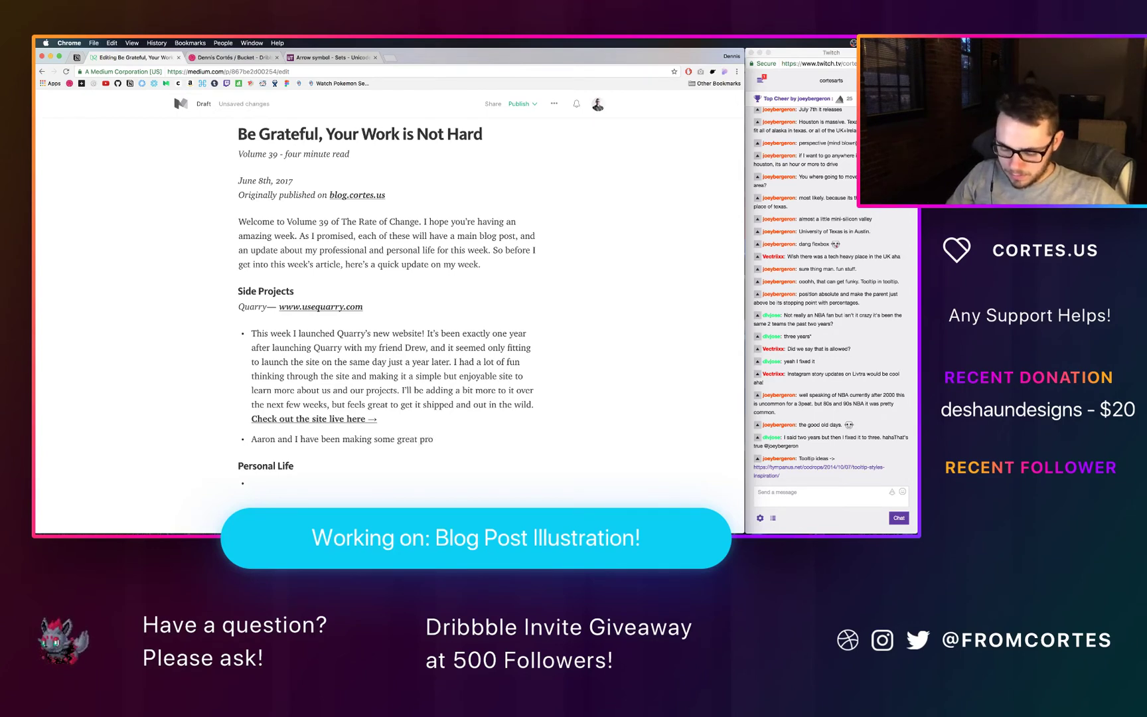
text(gress on)
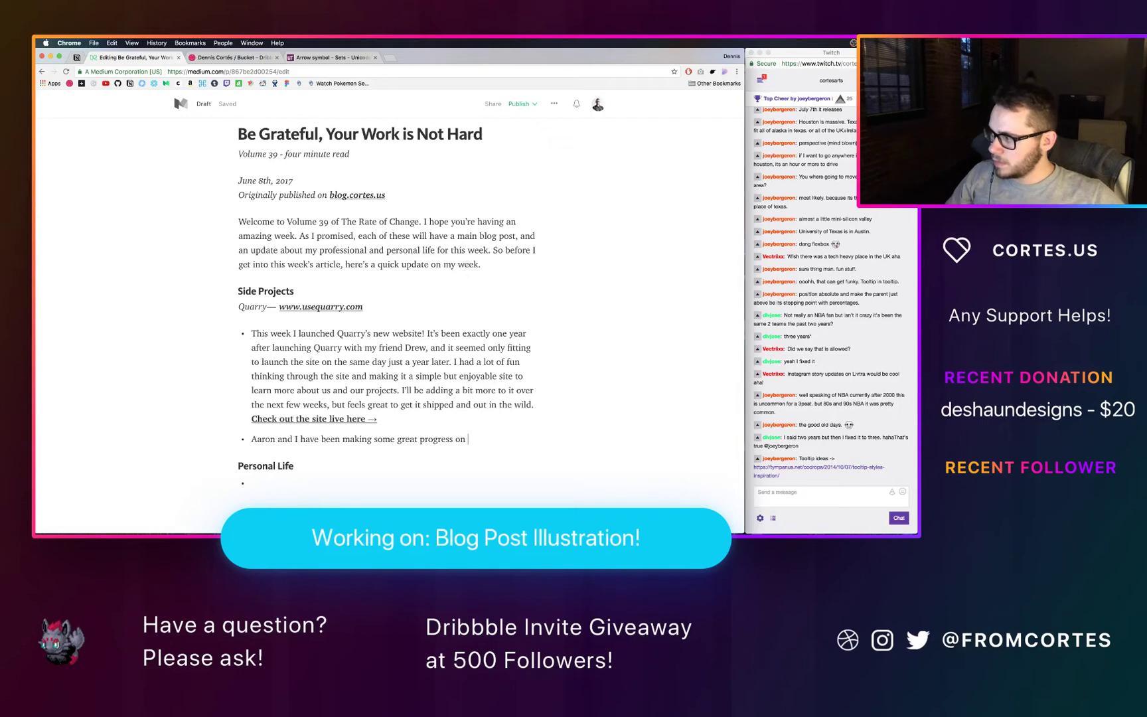
text(L)
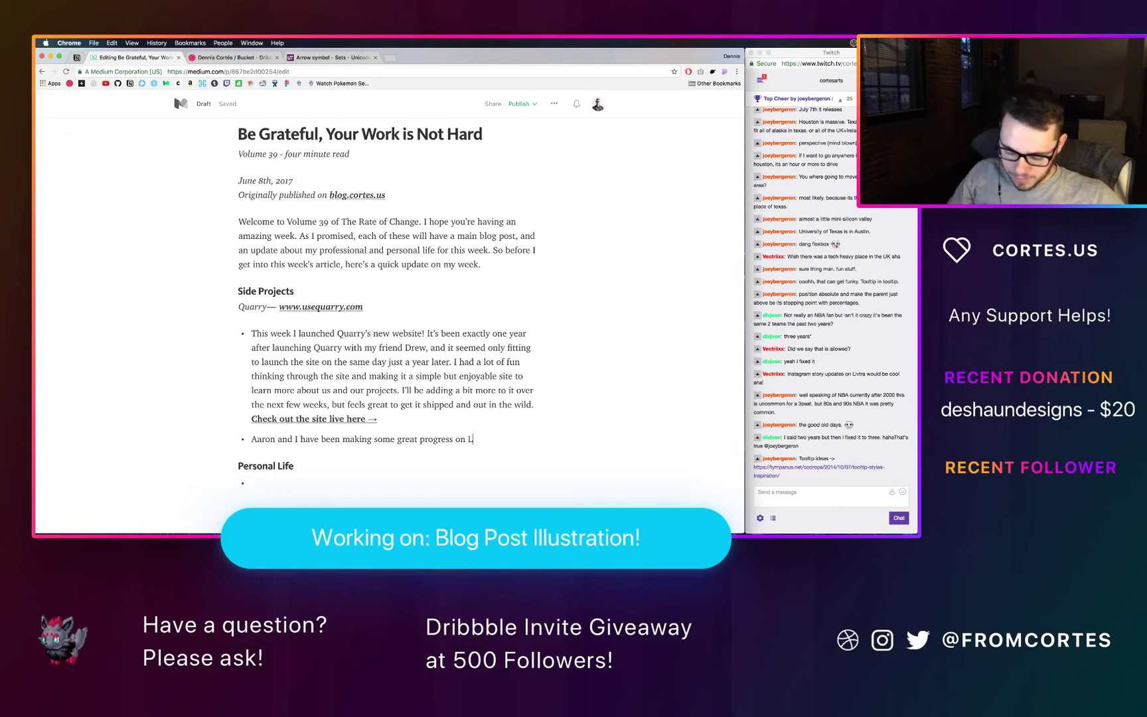
text(ivtra)
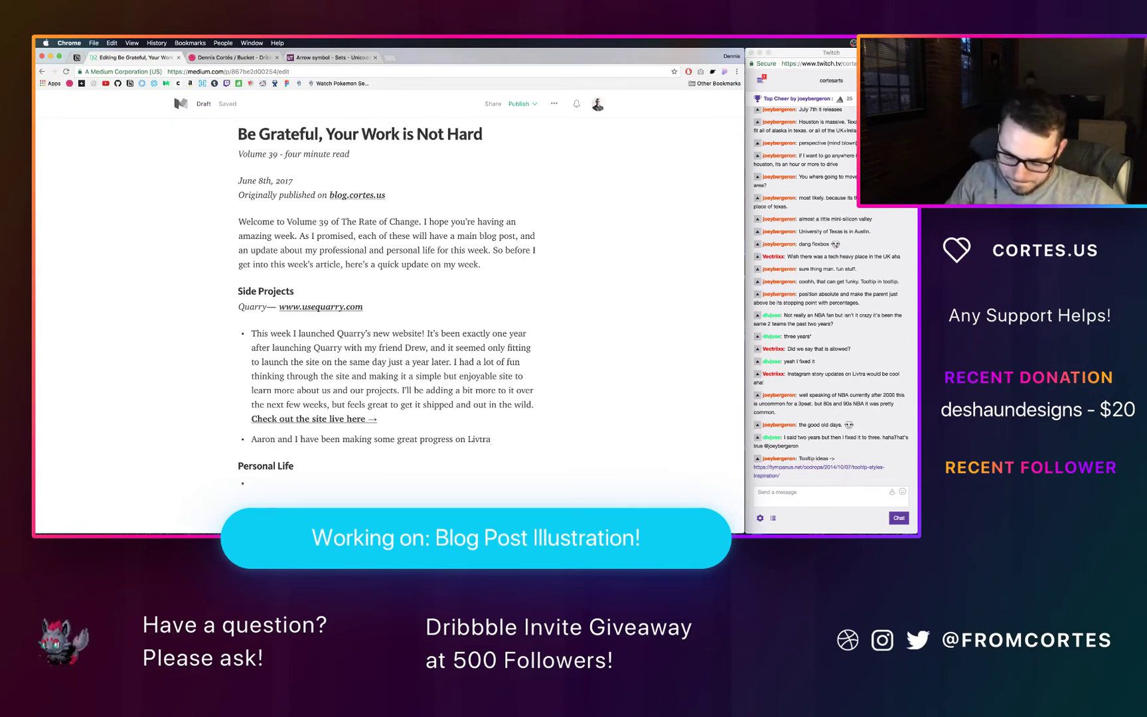
text(this week)
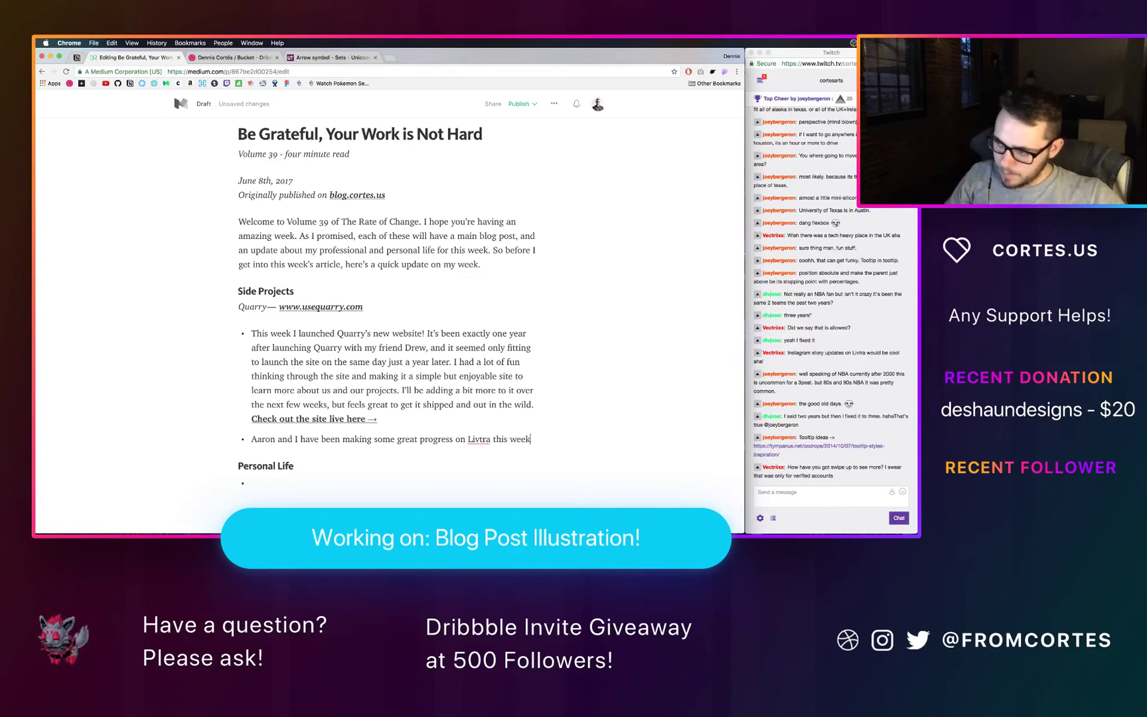
Step: Extend the Livtra bullet with "and are in the depths of coding the first version of the app", correcting the misspelled "version"
text( and )
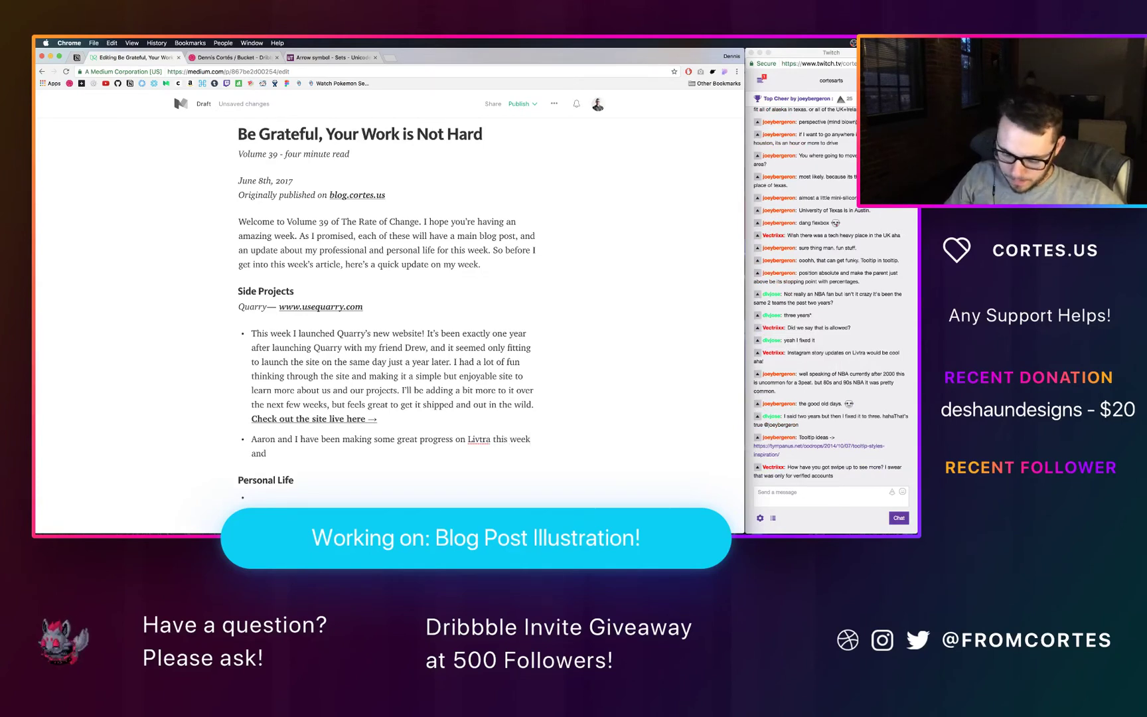
text(are in the)
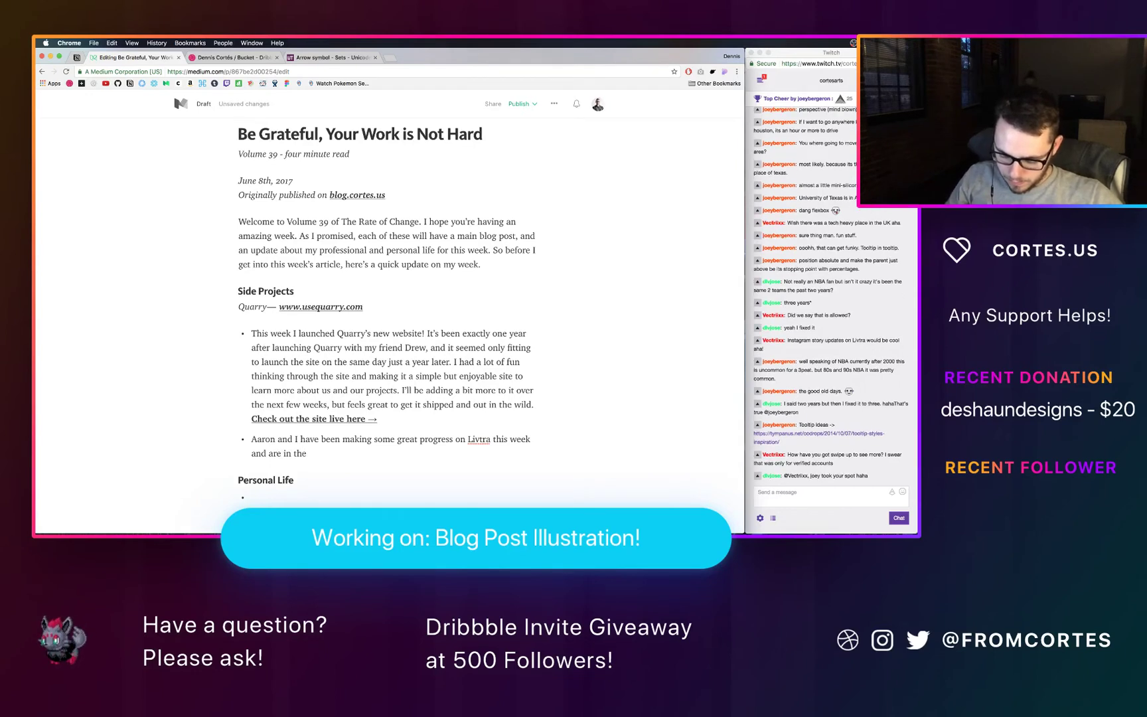
text( dept)
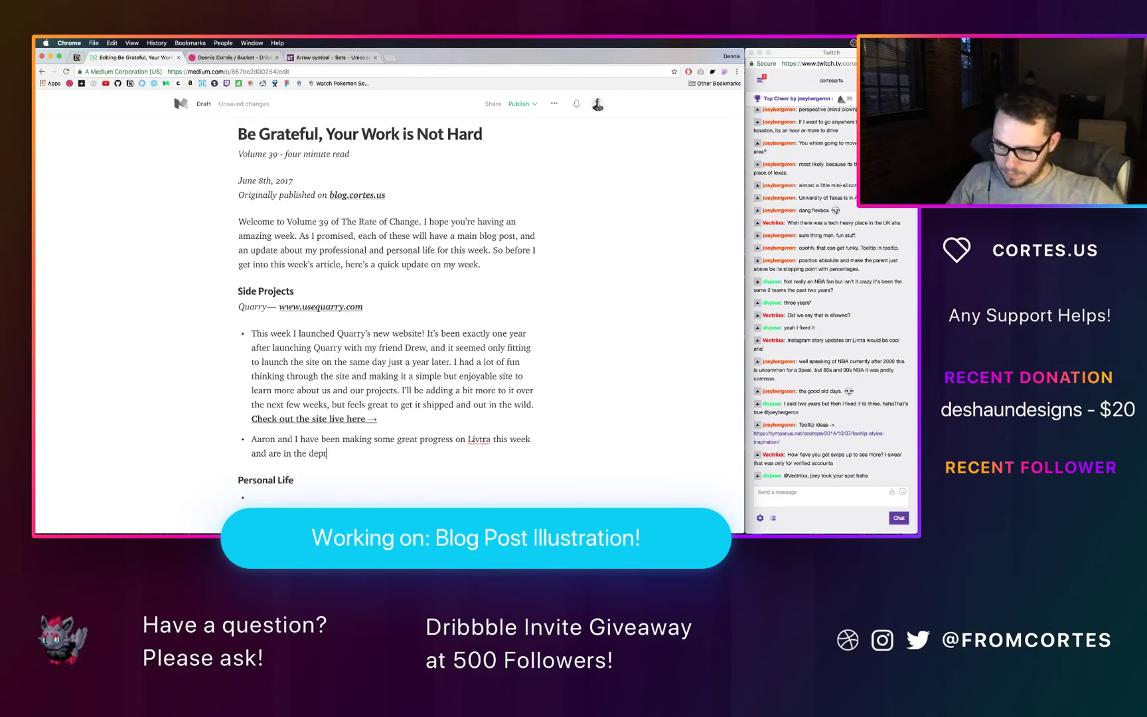
text(hs of code)
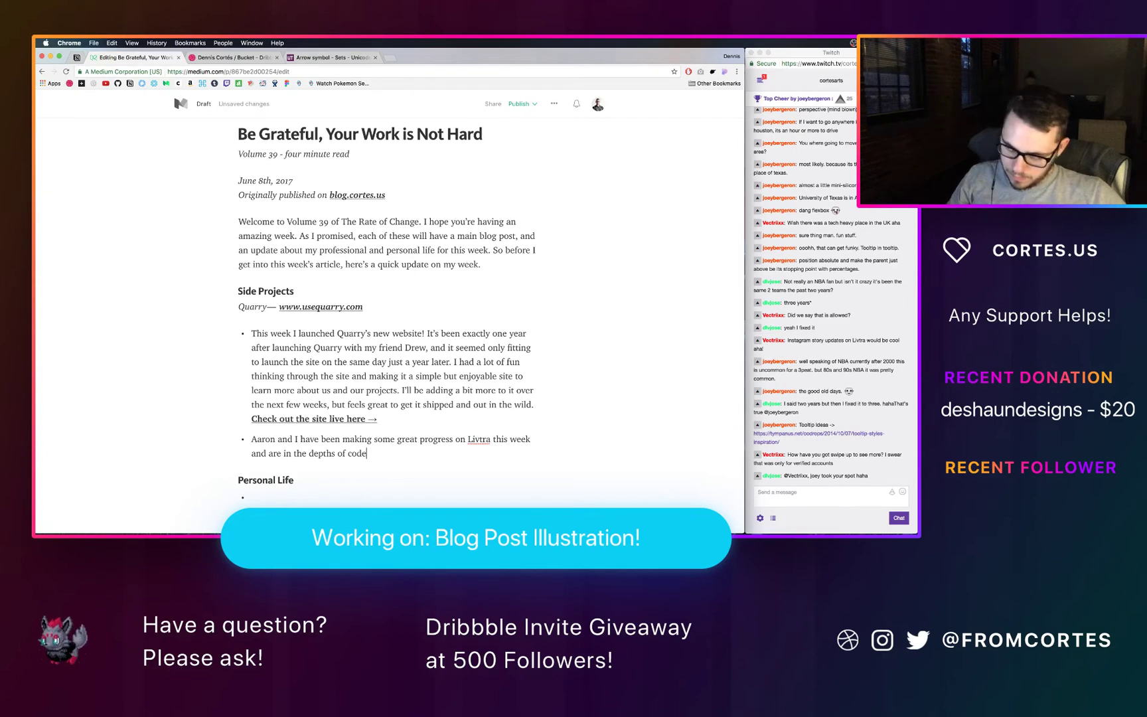
key(BackSpace)
text(in)
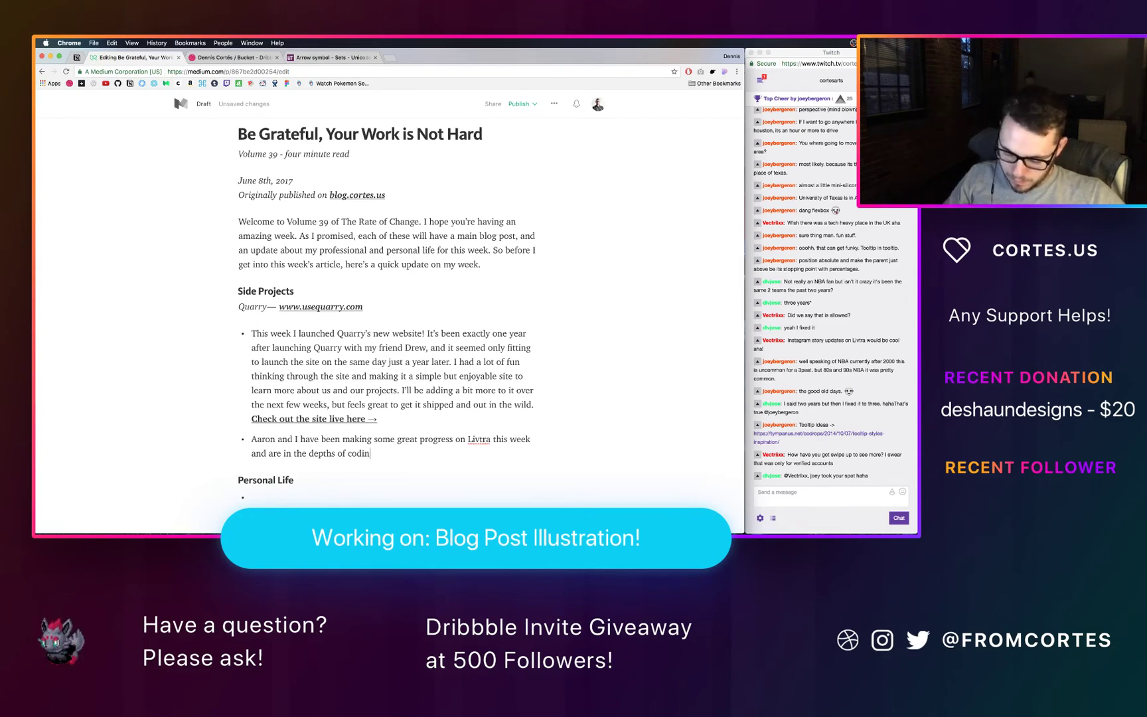
text(g the )
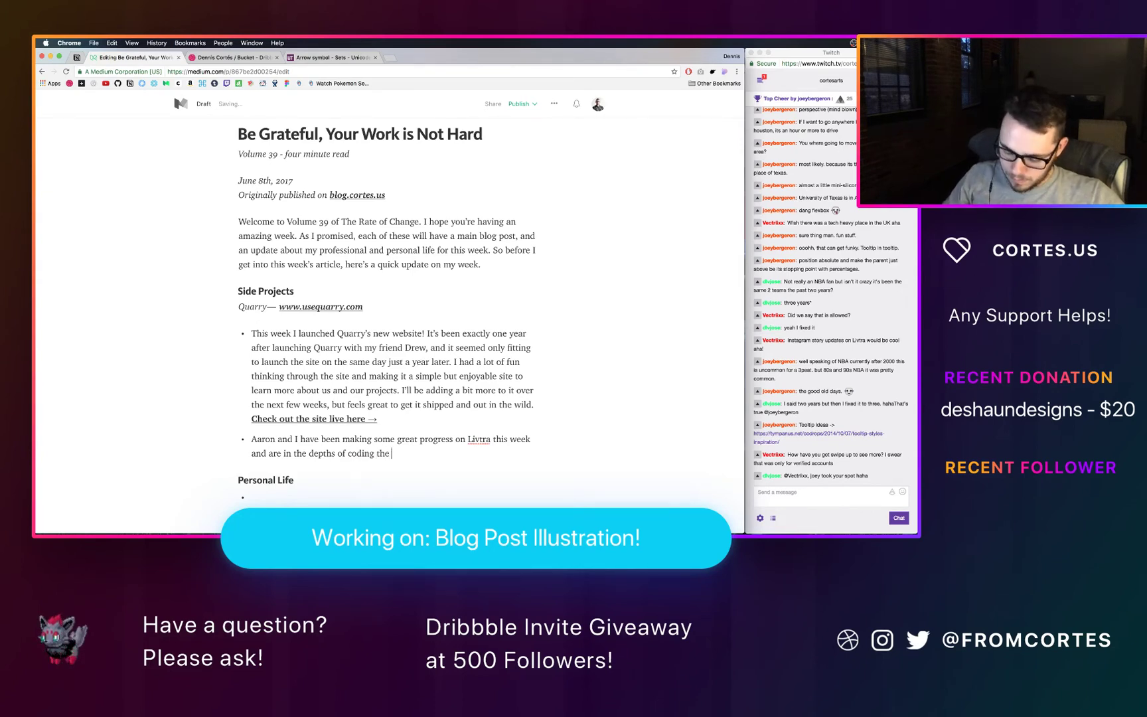
text(first vversion o)
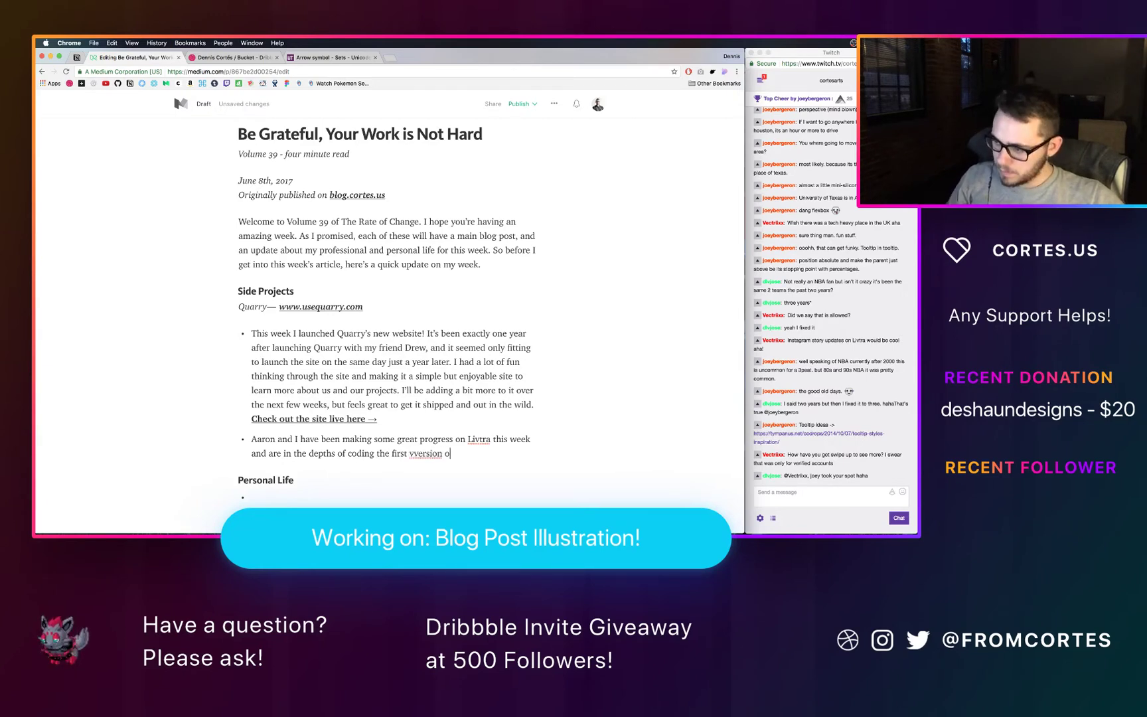
click(415, 453)
key(BackSpace)
text(f the app)
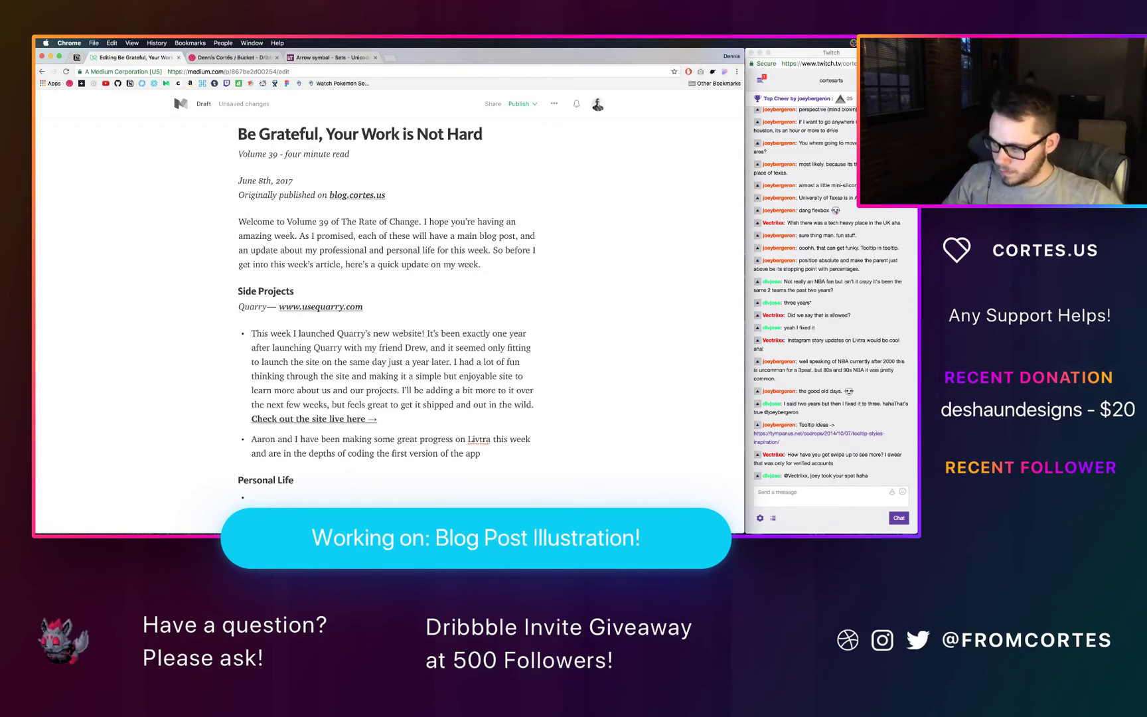
Step: Add "We definitely have a lot of work to do before I can get the app in your hands, but" to the Livtra bullet
text(. We def)
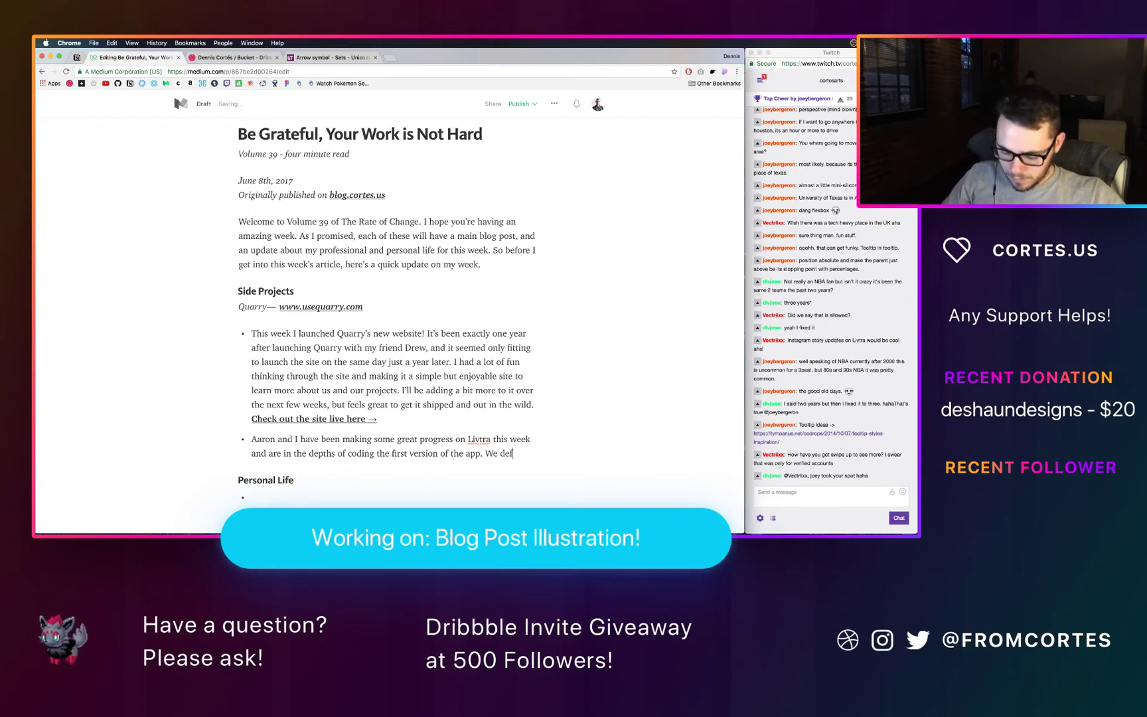
text(initely hav)
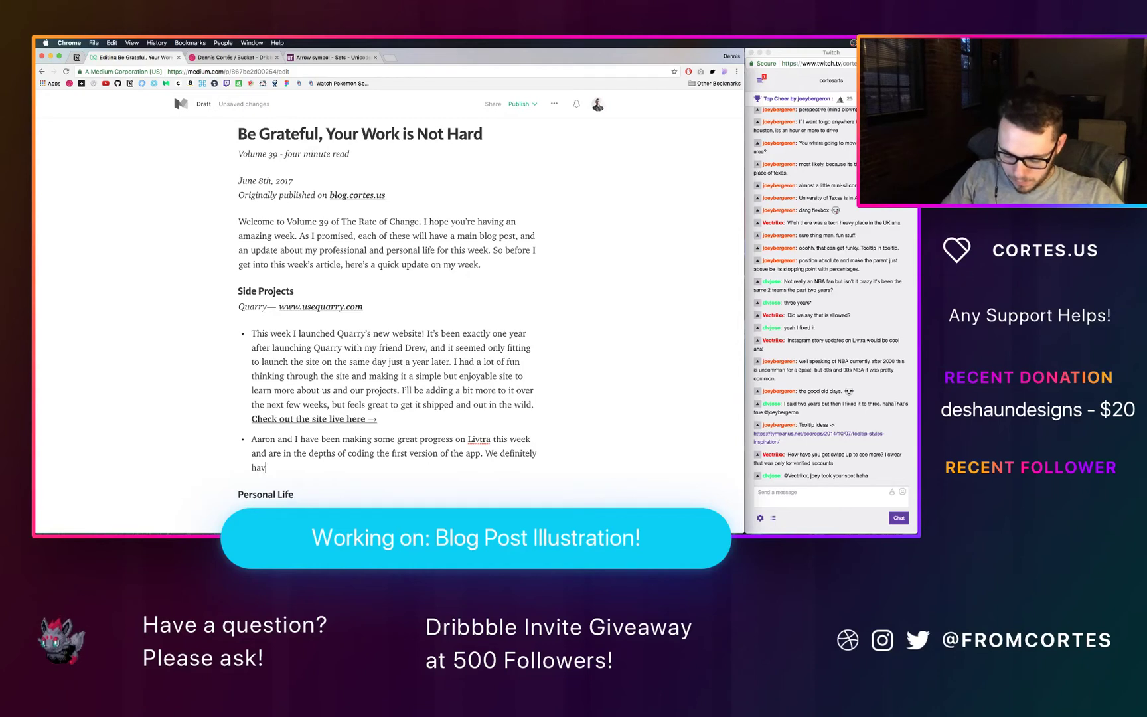
text(e a lot)
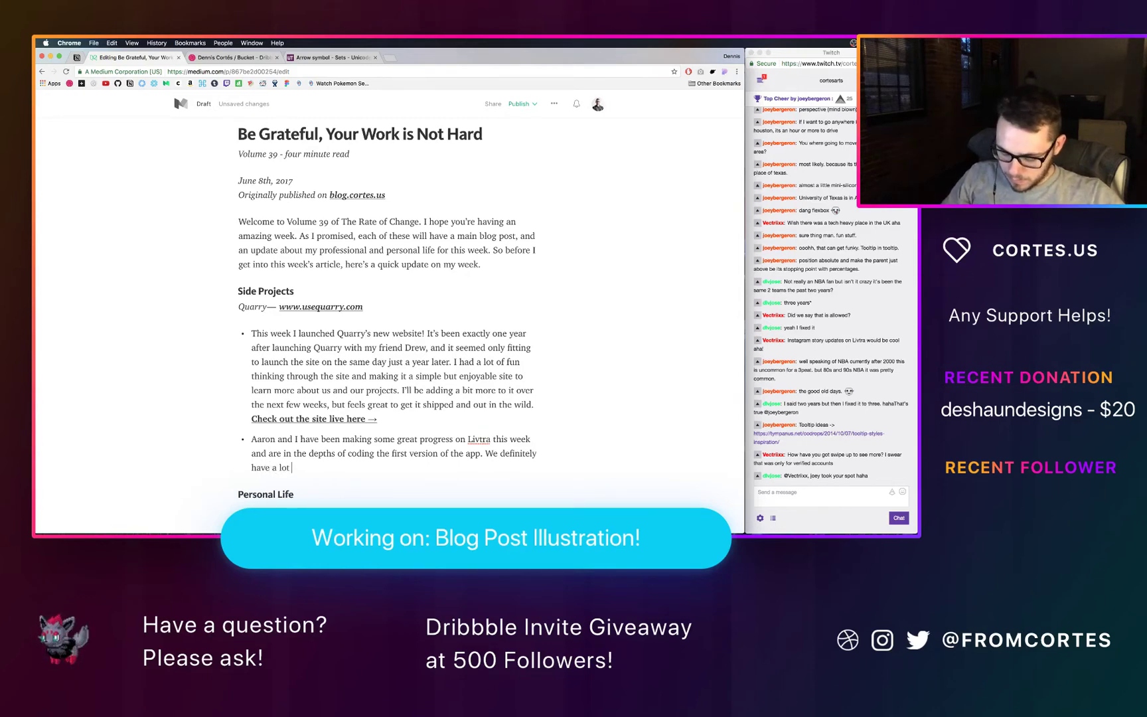
text( of work )
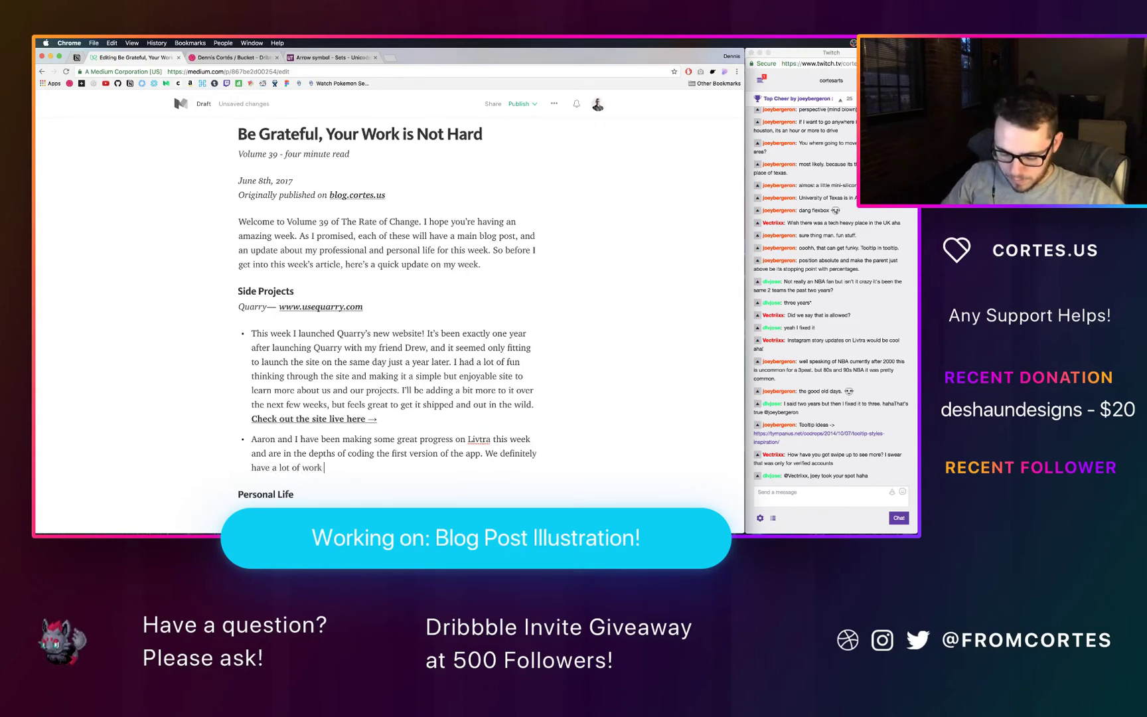
text(to do befo)
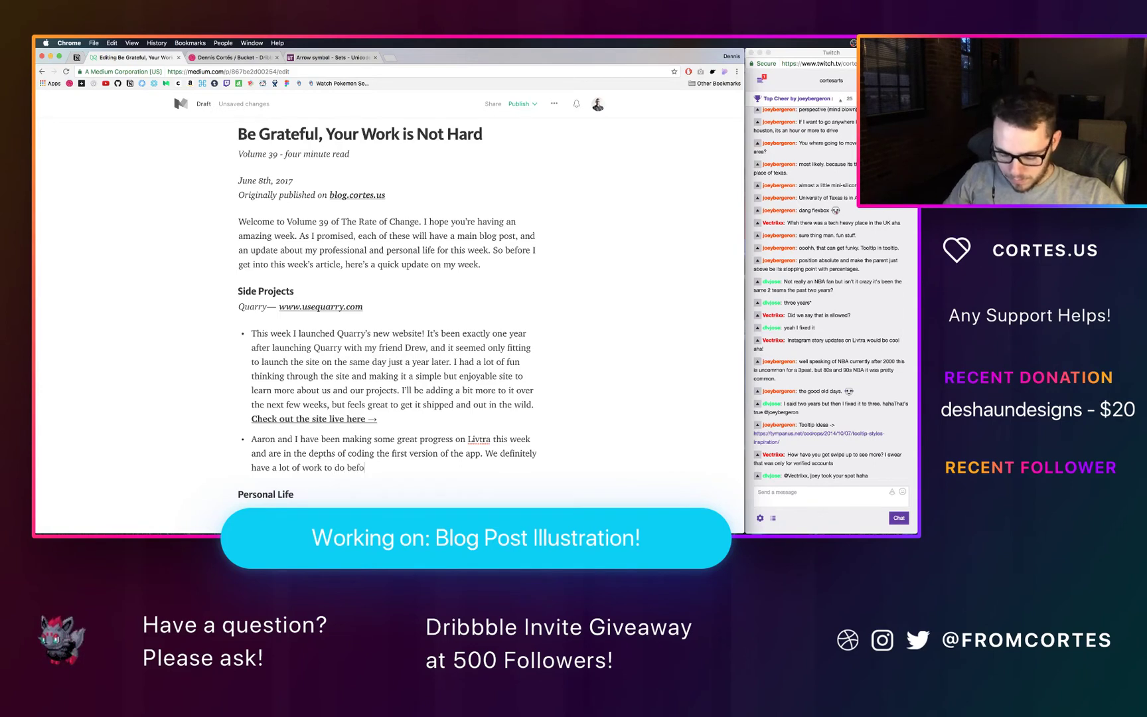
text(re I can get the )
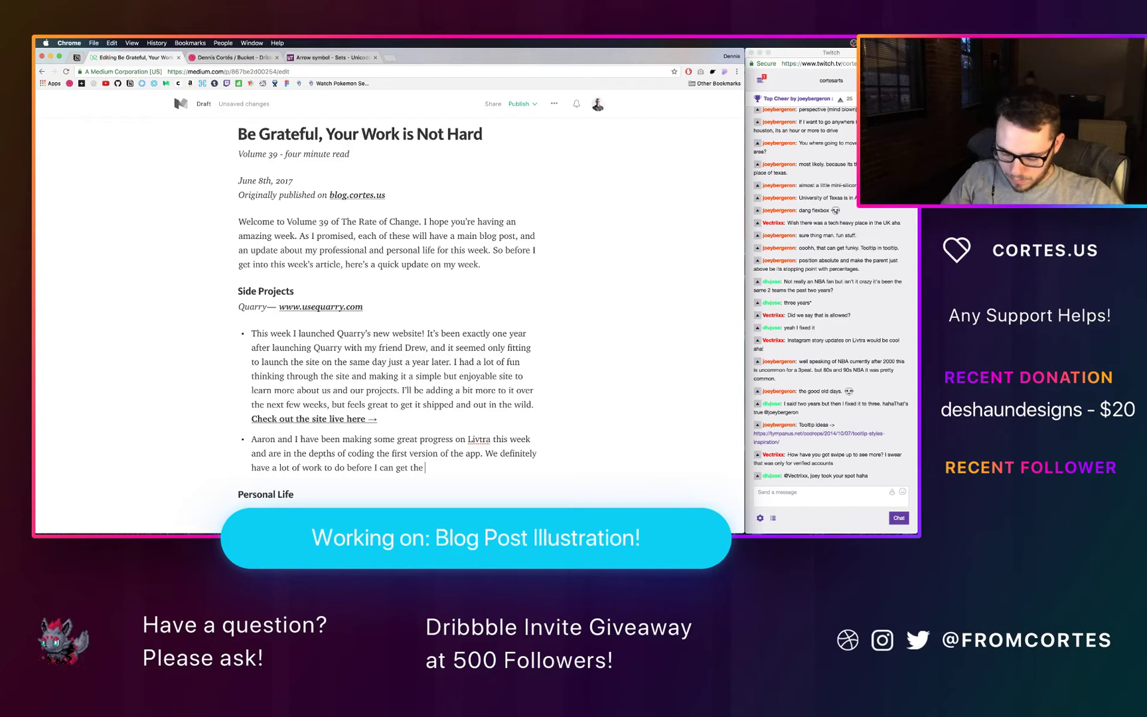
text(app in your hands, but)
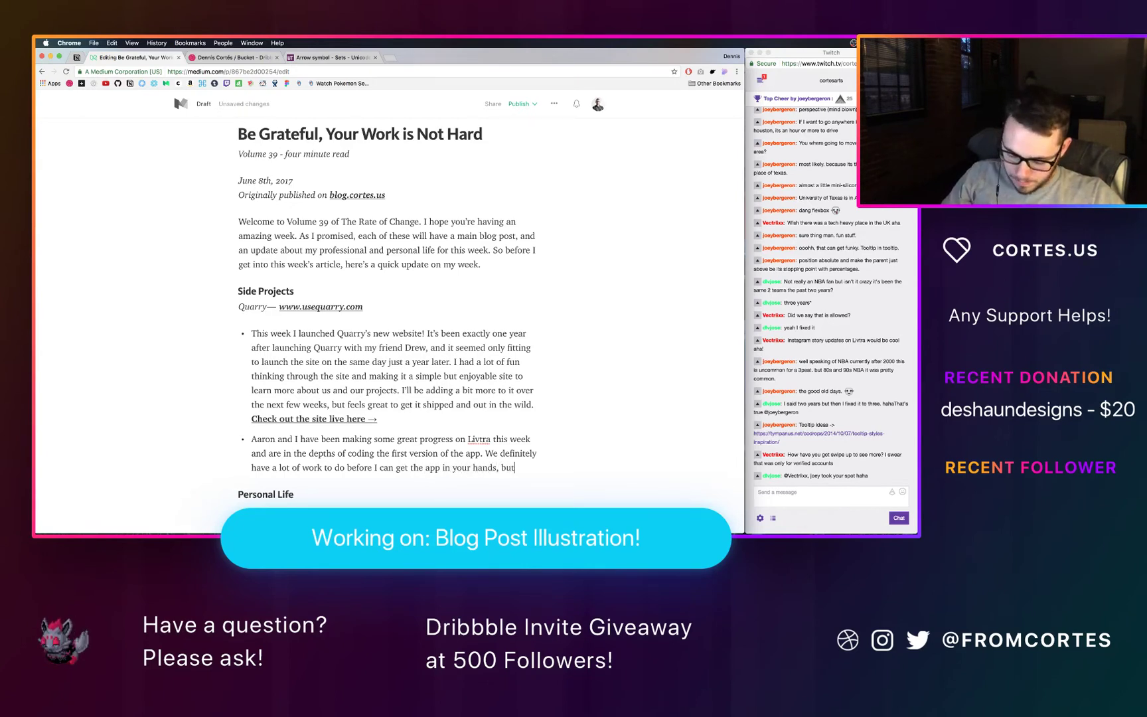
Step: Complete the Livtra bullet's last sentence with "I'm super pumped about where it is headed"
text( I'm super p)
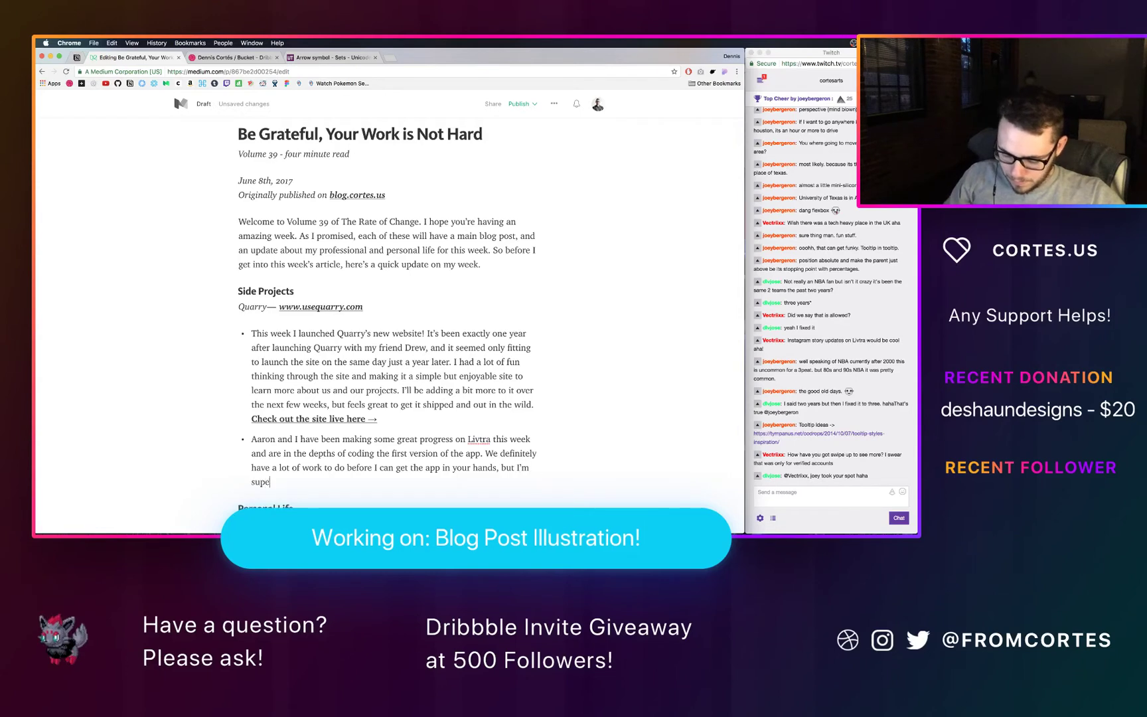
text(umped a)
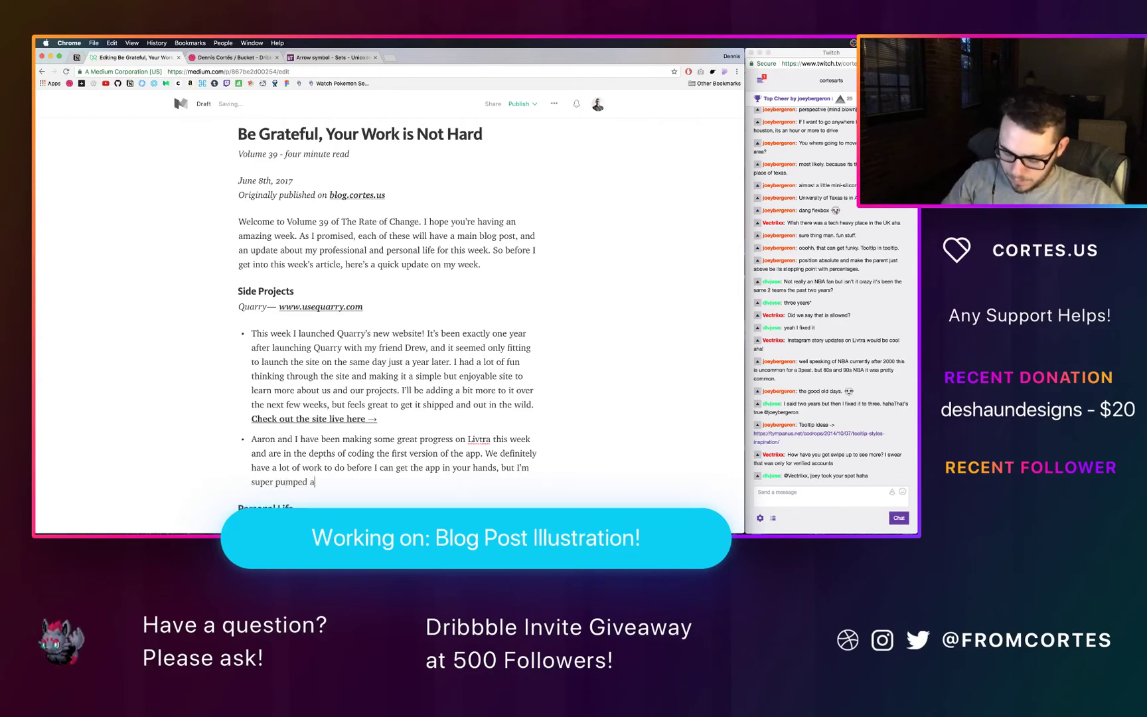
text(bout where i)
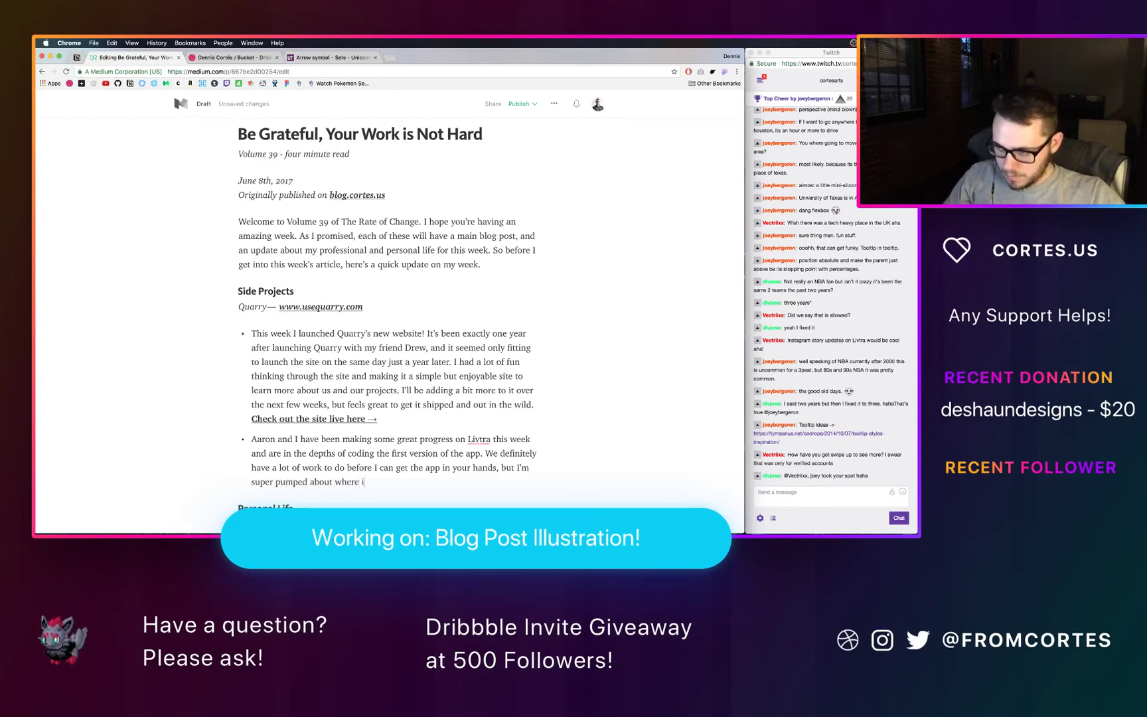
text(t is headed)
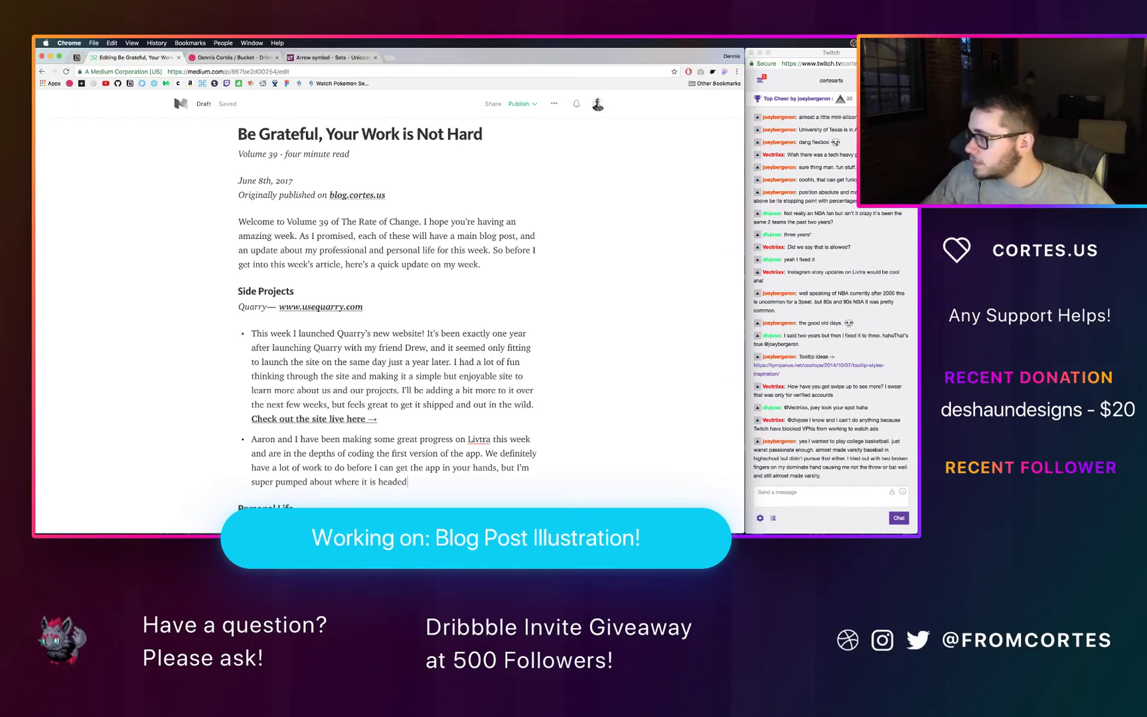
Step: Open the tooltip styles inspiration link from the Twitch chat and close the Dribbble and arrow symbol pages
click(825, 367)
click(825, 367)
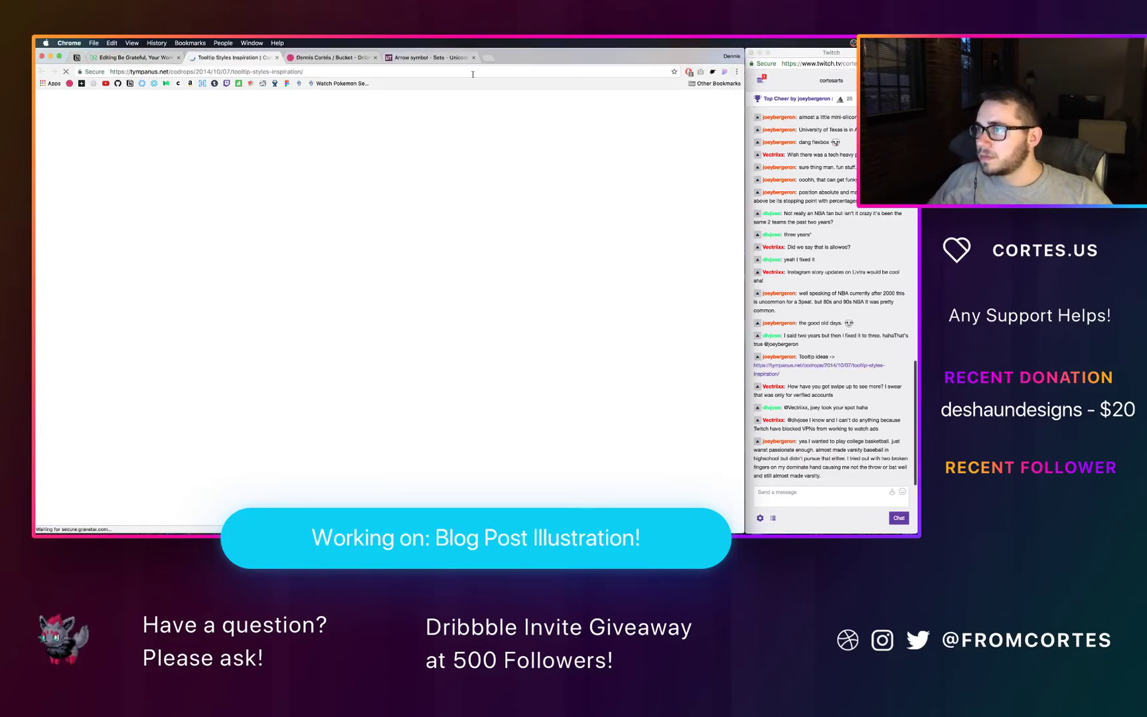
middle_click(439, 58)
click(375, 58)
Step: Skim the Tooltip Styles Inspiration article for its example image, CSS code and list of recommended tooltip solutions
scroll(471, 225, down, 5)
scroll(471, 226, down, 10)
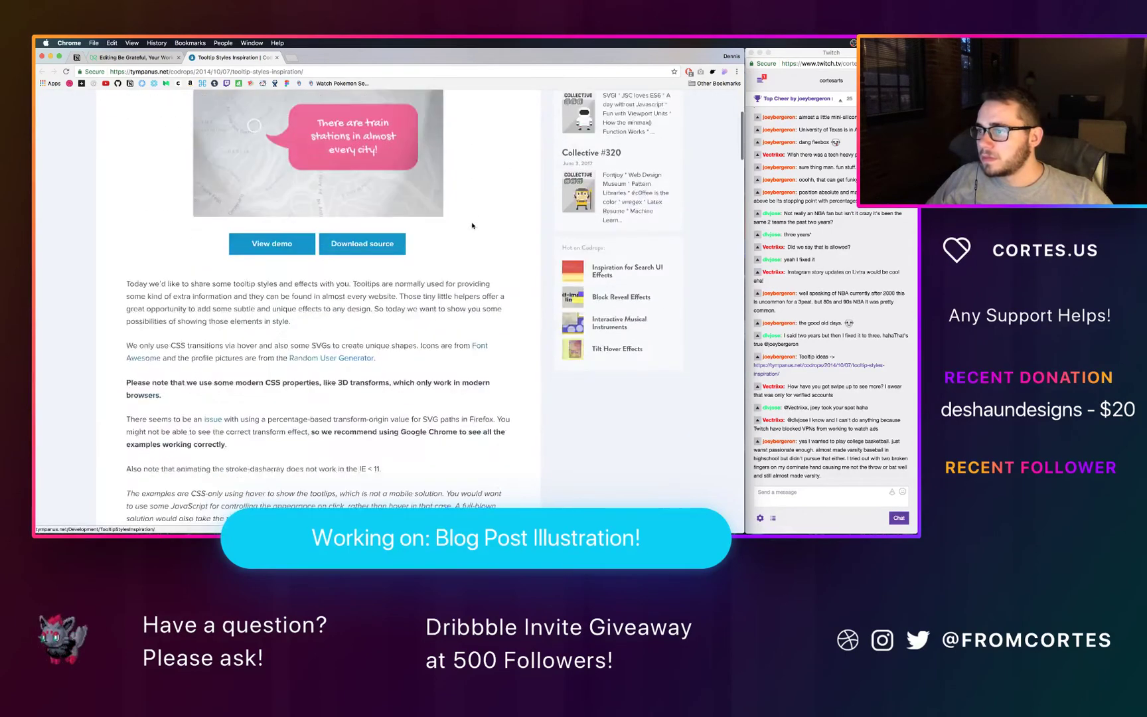
scroll(471, 226, down, 20)
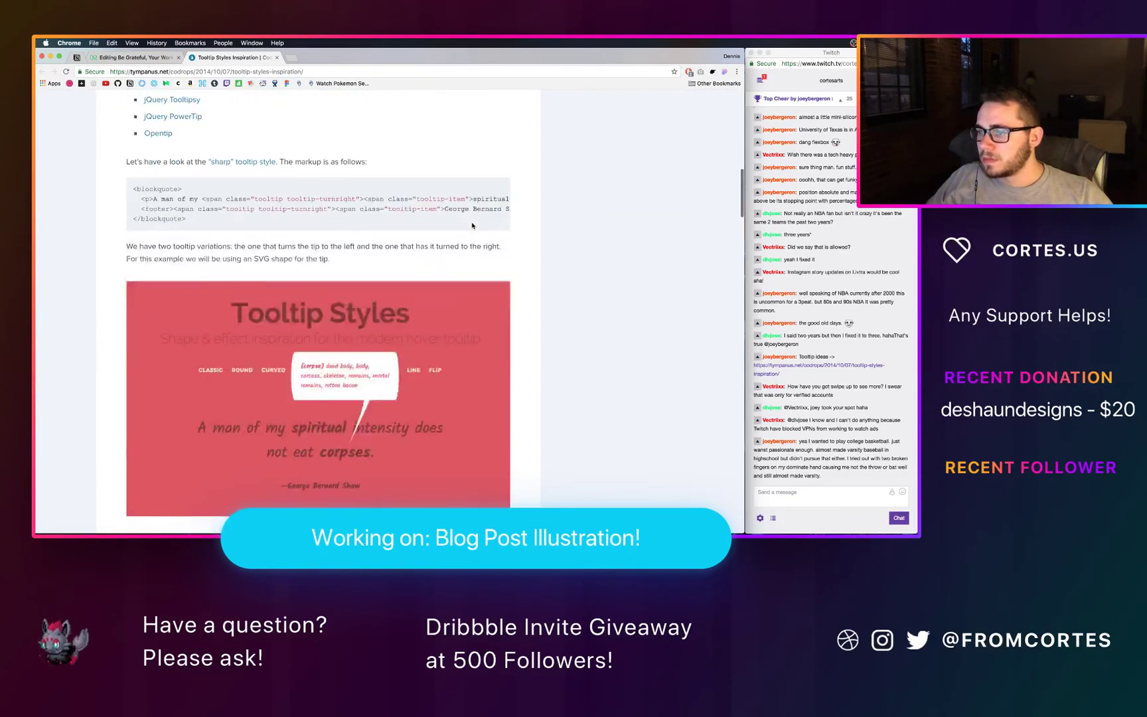
scroll(471, 226, down, 20)
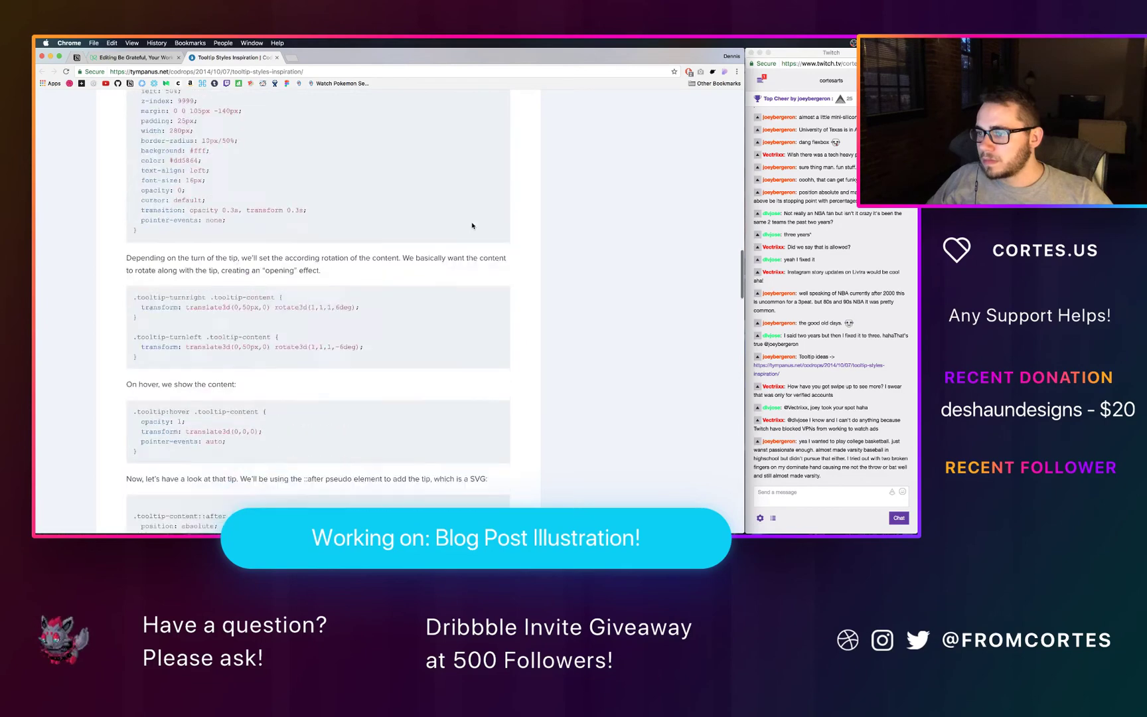
scroll(472, 226, up, 20)
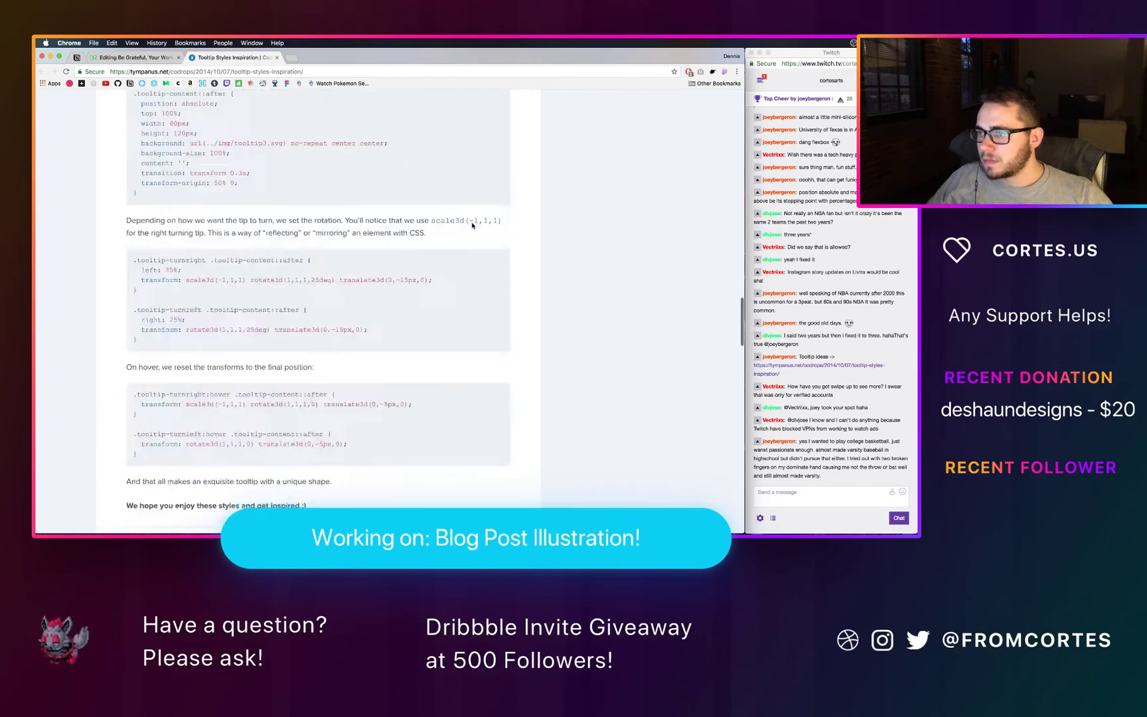
scroll(472, 225, down, 6)
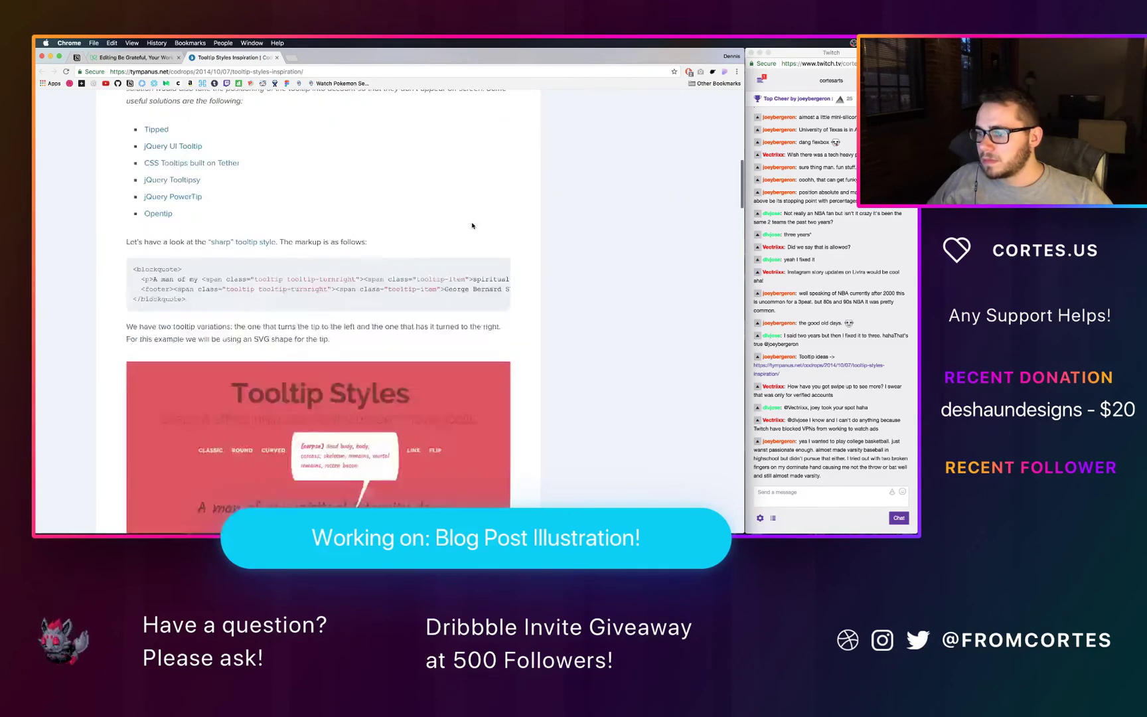
scroll(472, 225, up, 3)
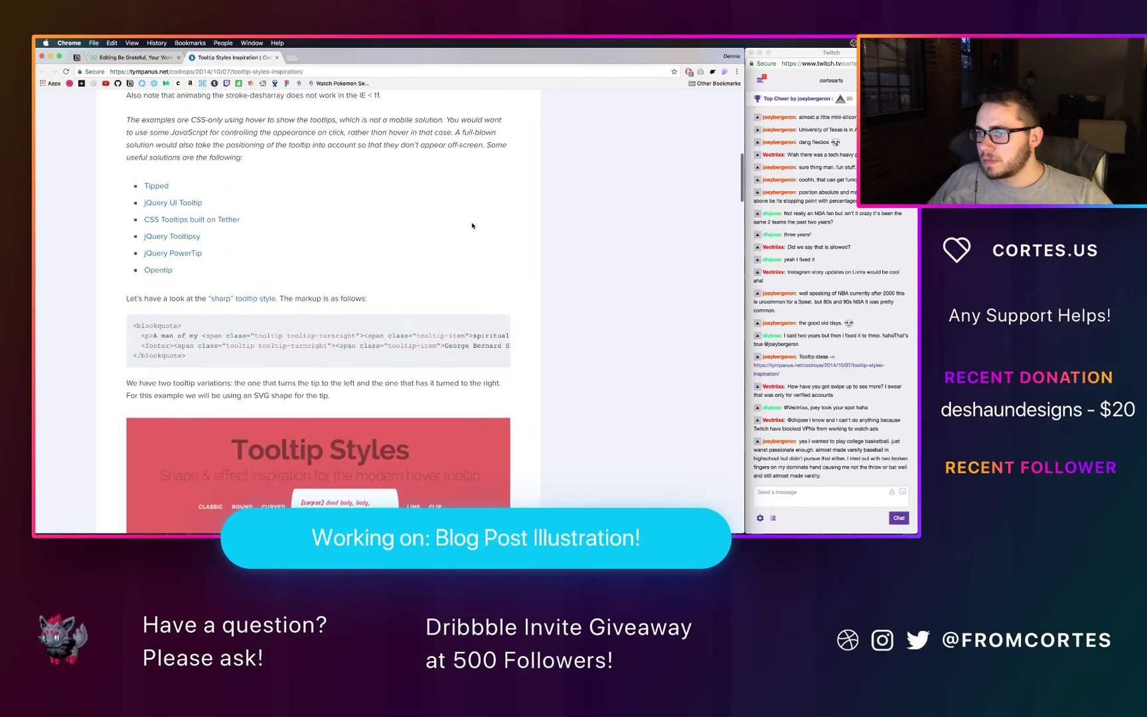
Step: Open the Tipped library's site from the article's solutions list and examine its tooltip skins, sizes, positioning and options
click(163, 187)
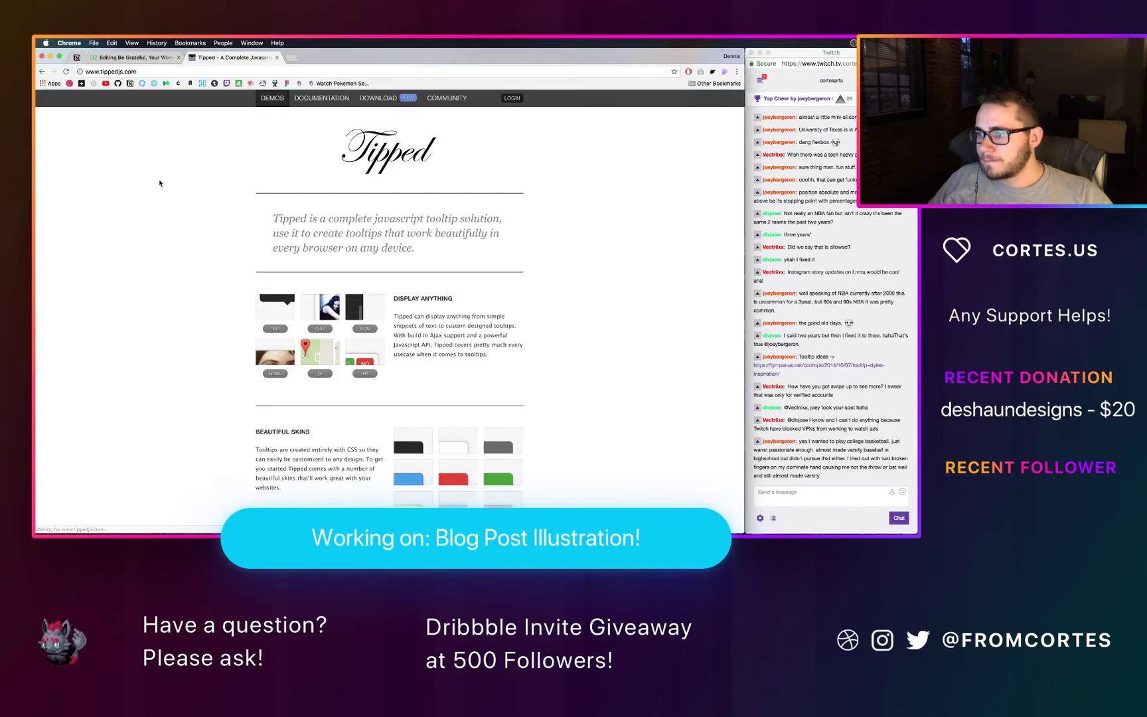
scroll(160, 183, down, 2)
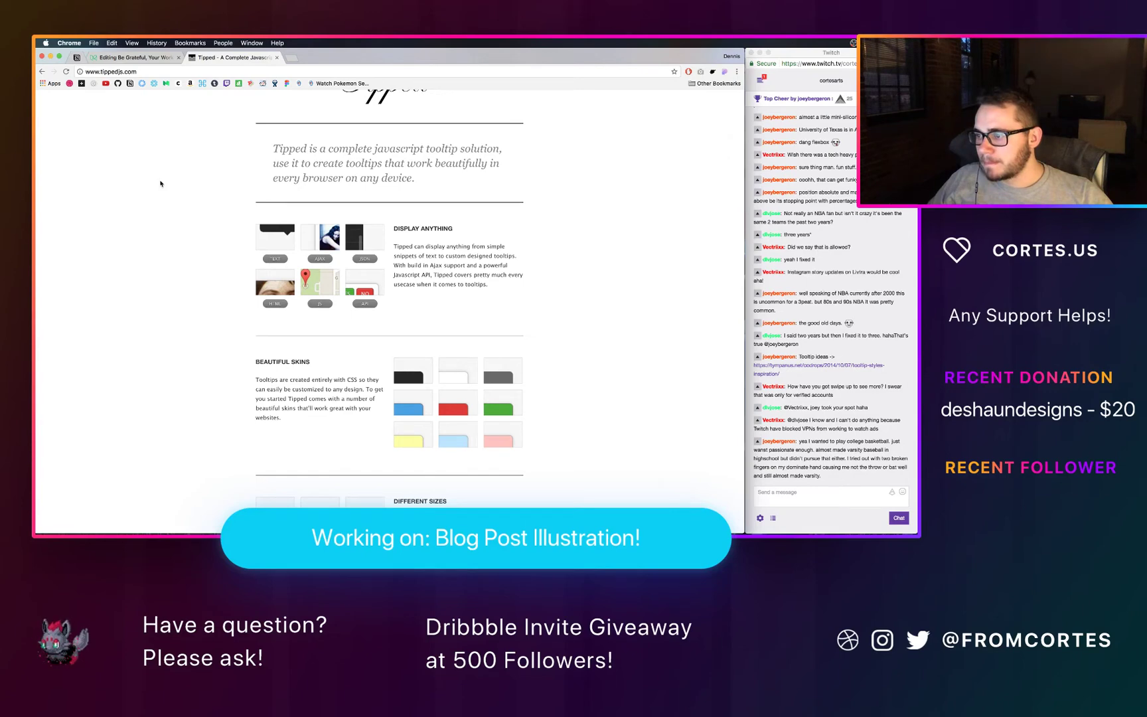
scroll(160, 184, down, 6)
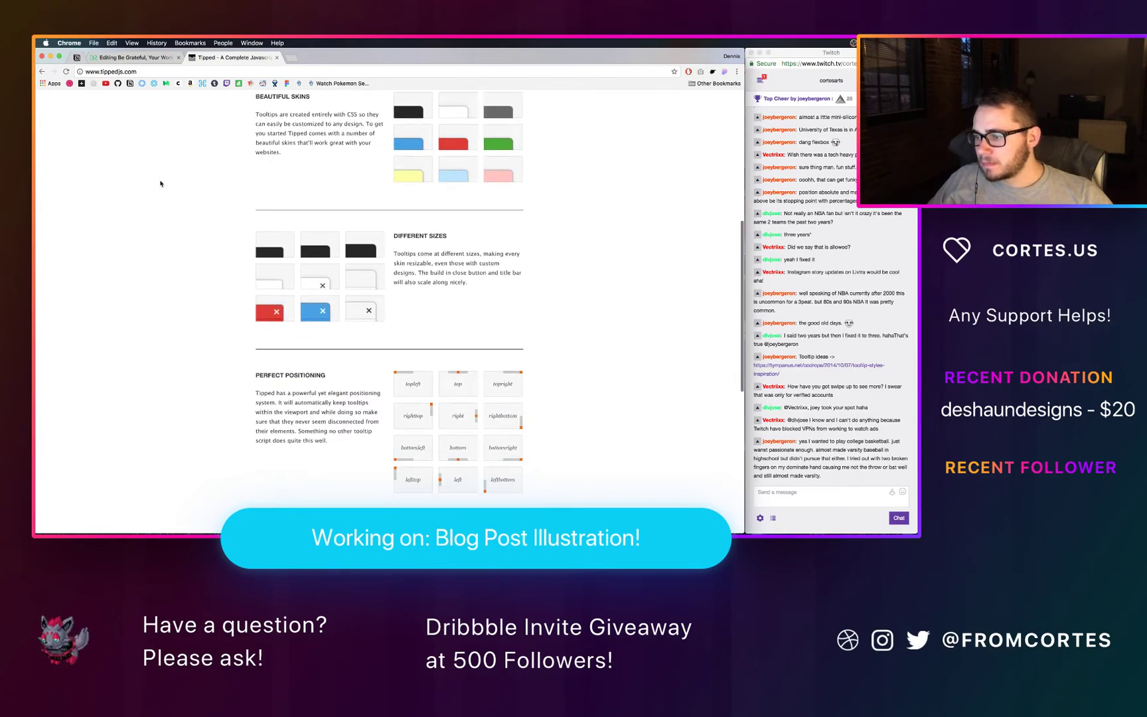
scroll(160, 183, down, 3)
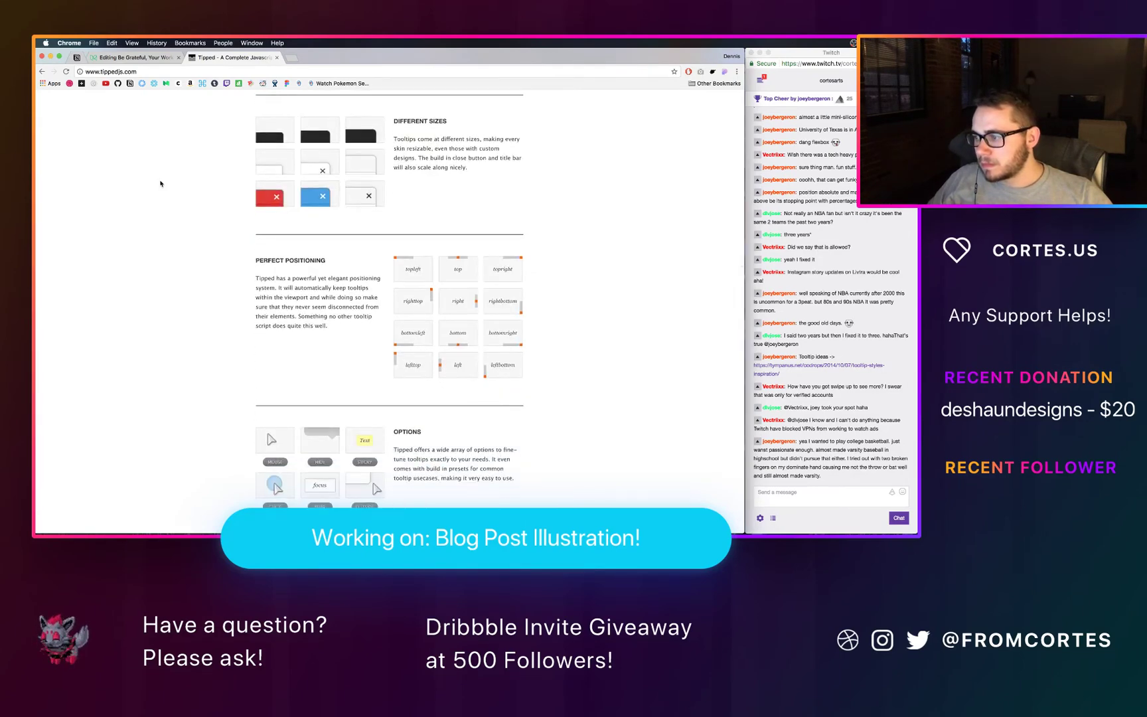
Step: Skim the rest of the Tipped page, copy its address, and open the Livtra page in the Quarry Notion workspace
scroll(160, 183, down, 3)
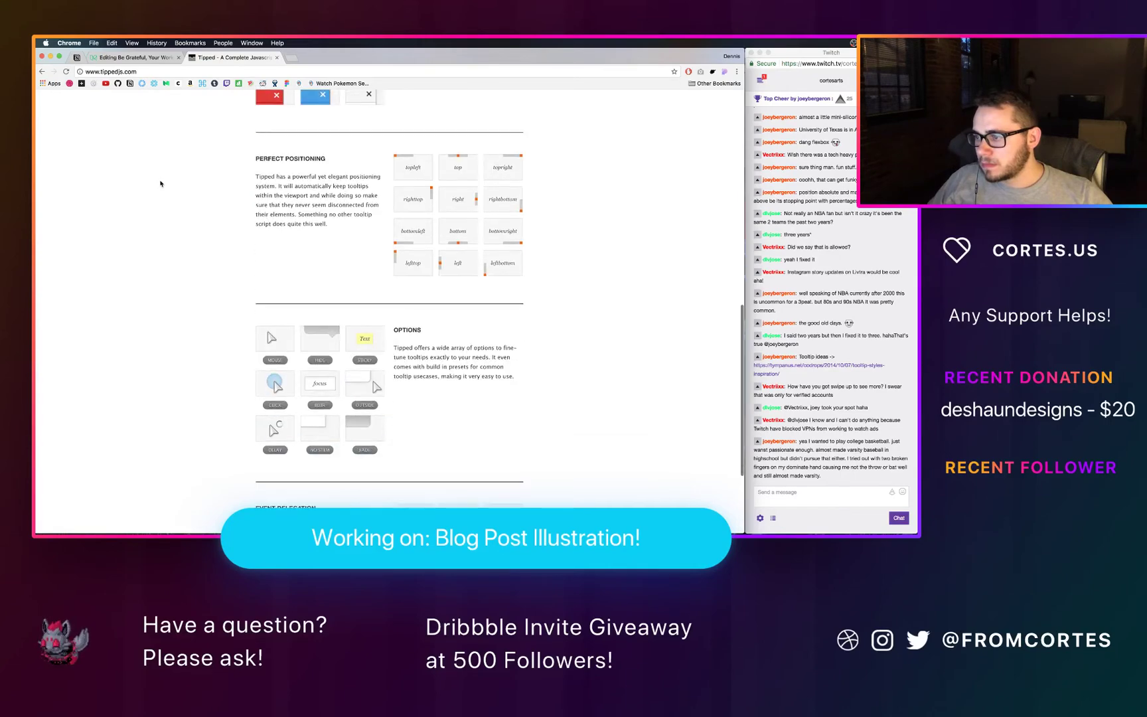
scroll(160, 184, down, 4)
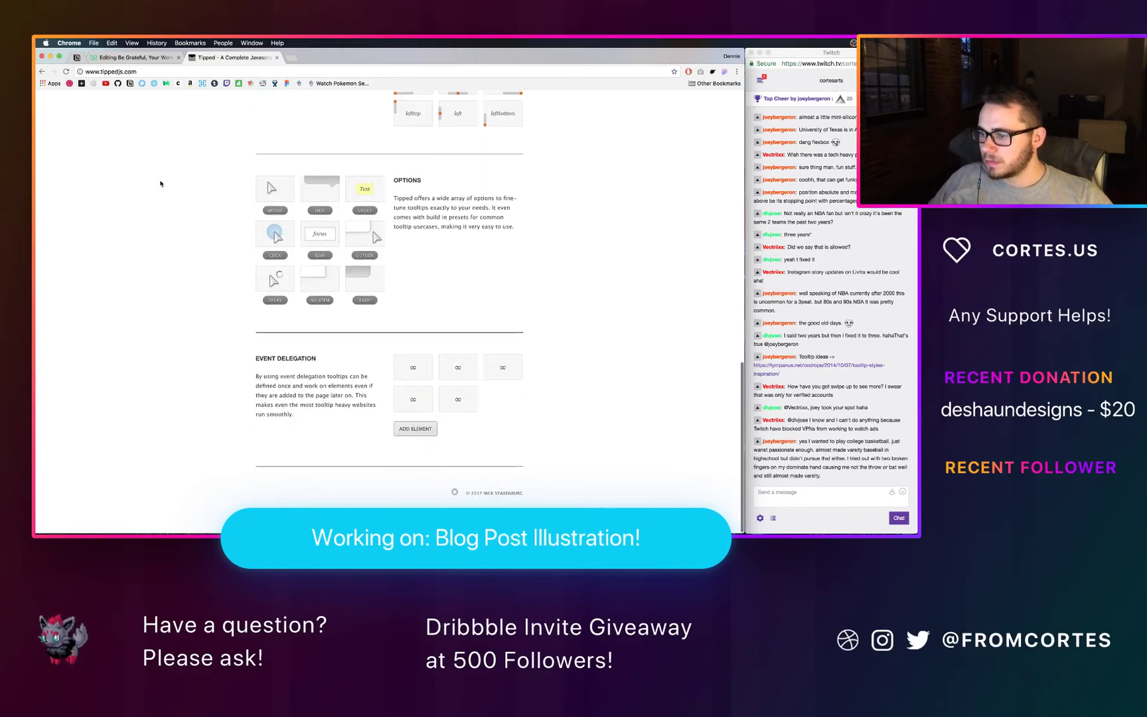
click(138, 68)
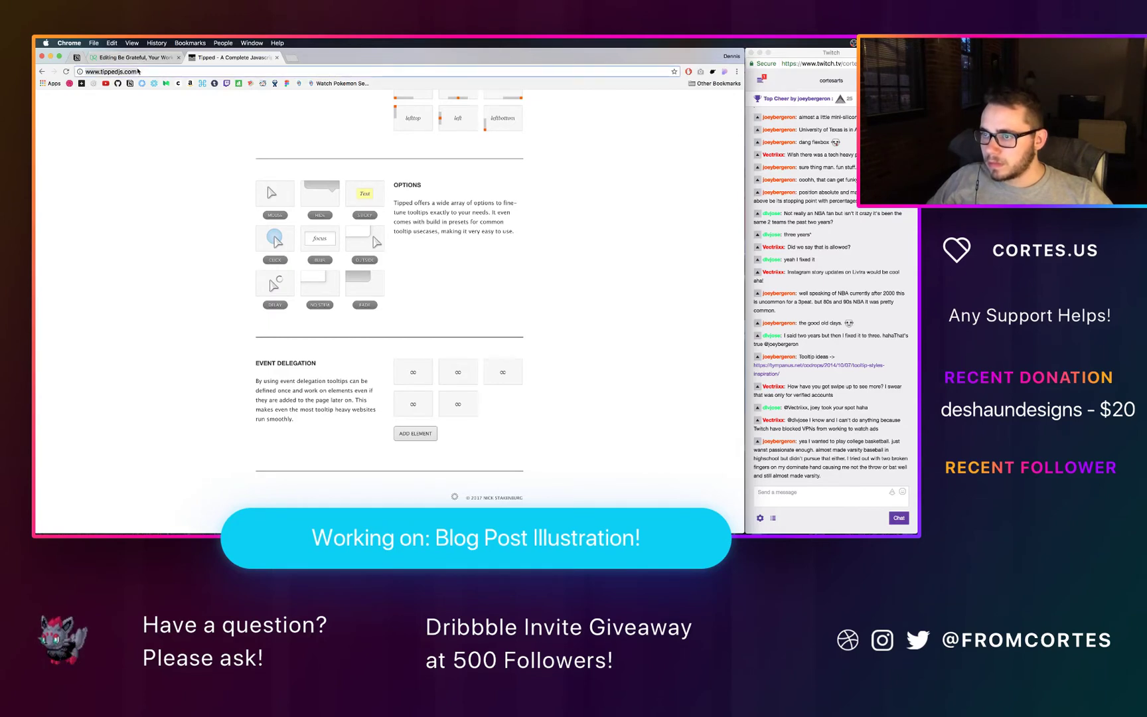
click(76, 57)
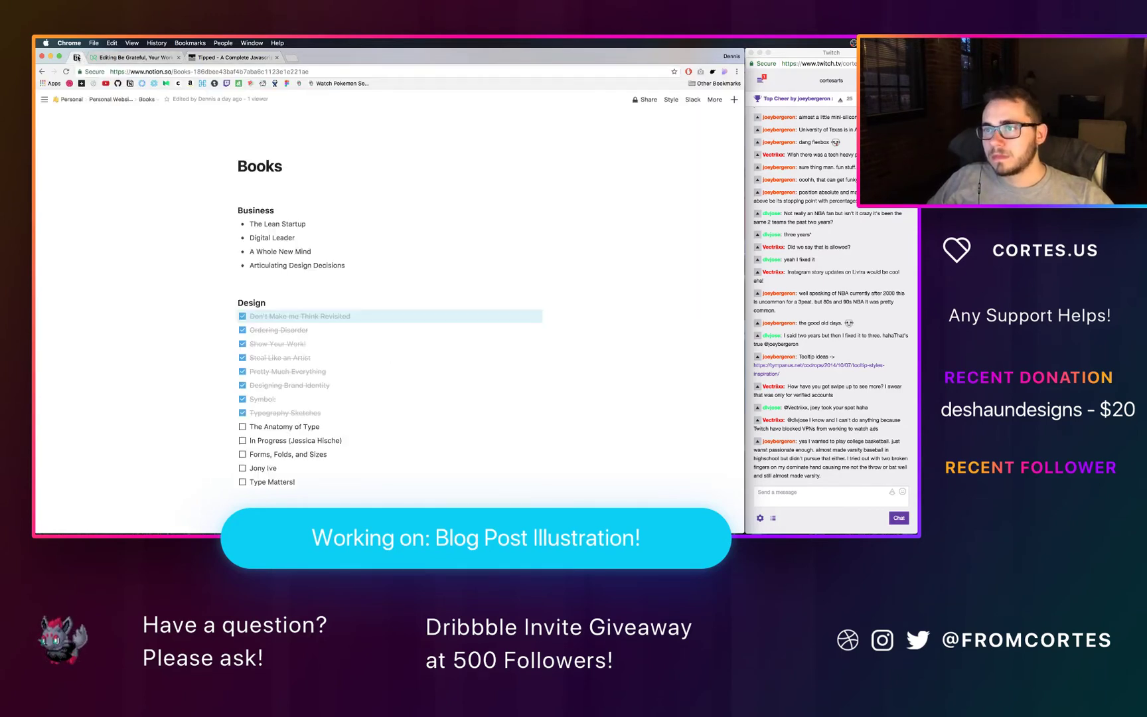
mouse_move(45, 102)
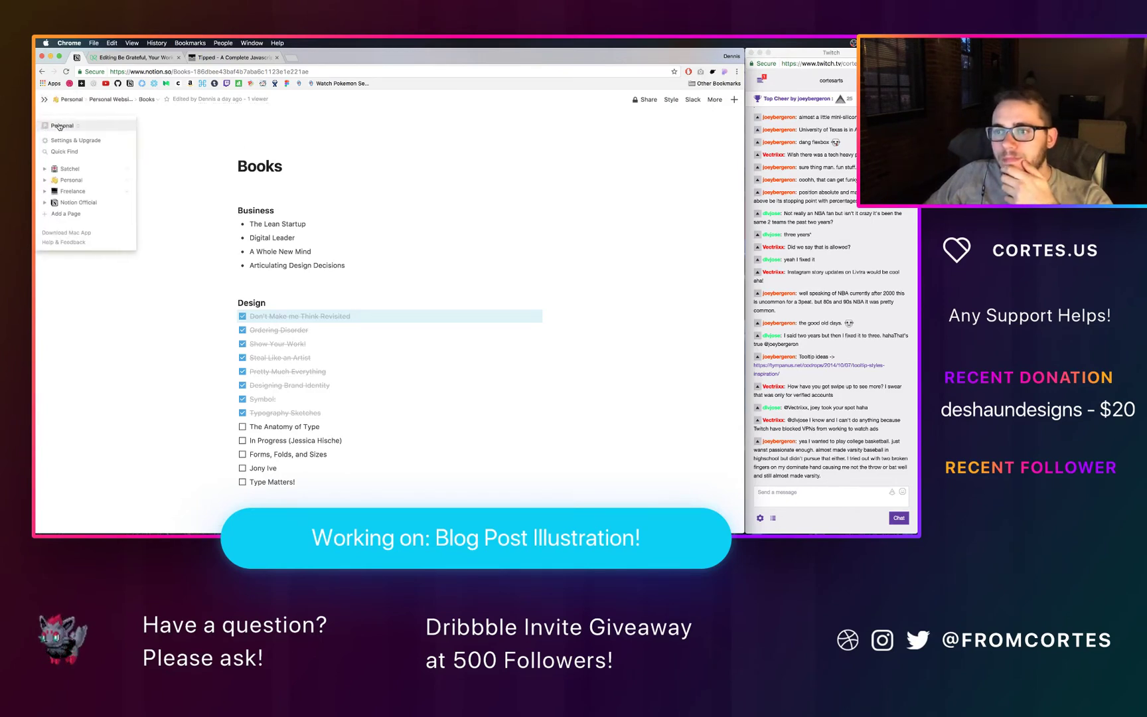
click(59, 126)
click(108, 171)
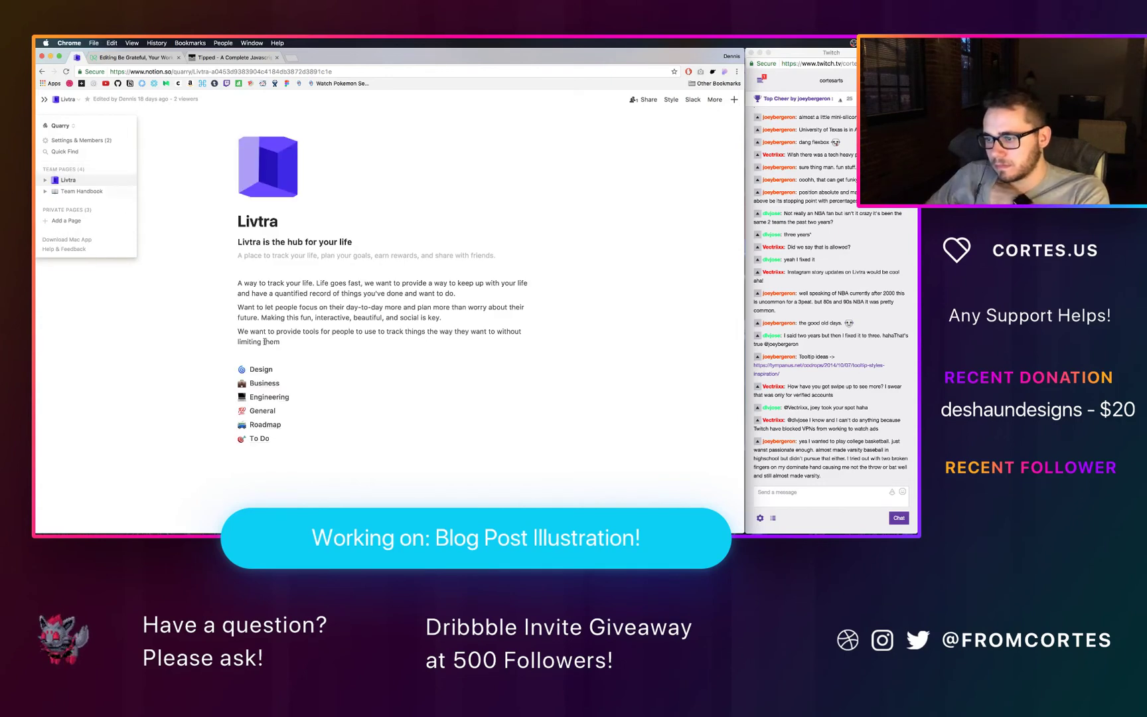
Step: Add the tippedjs.com address as a bookmark block beneath the tagline on the Livtra page
click(315, 264)
key(Return)
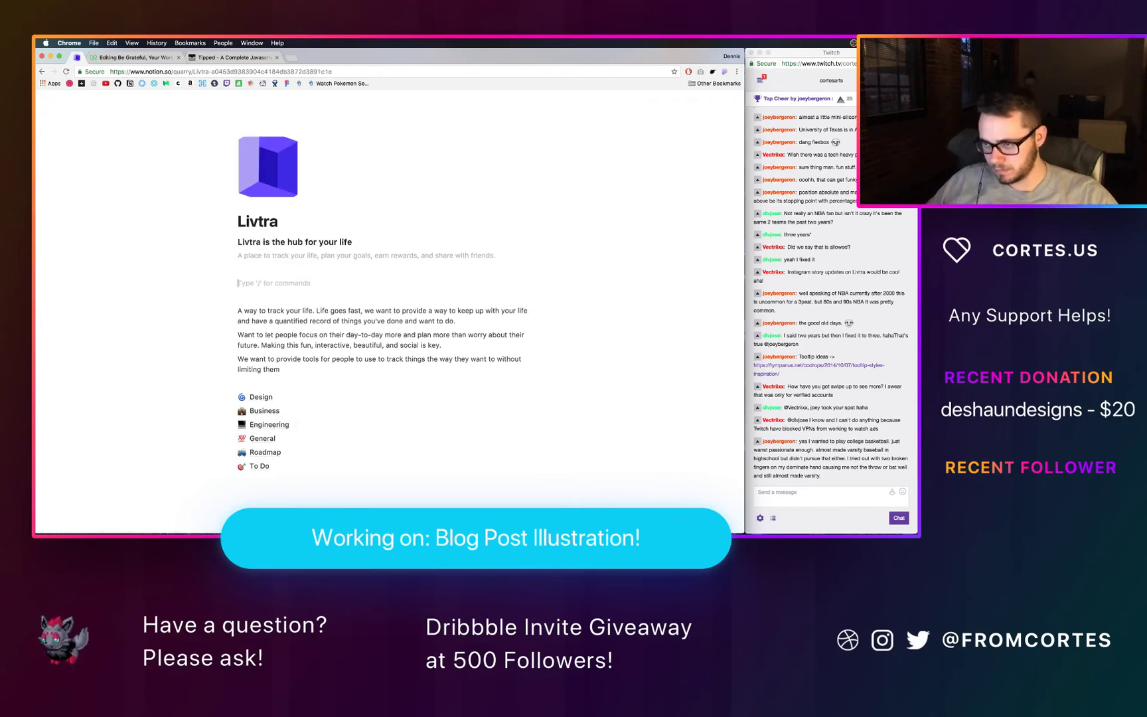
key(cmd+v)
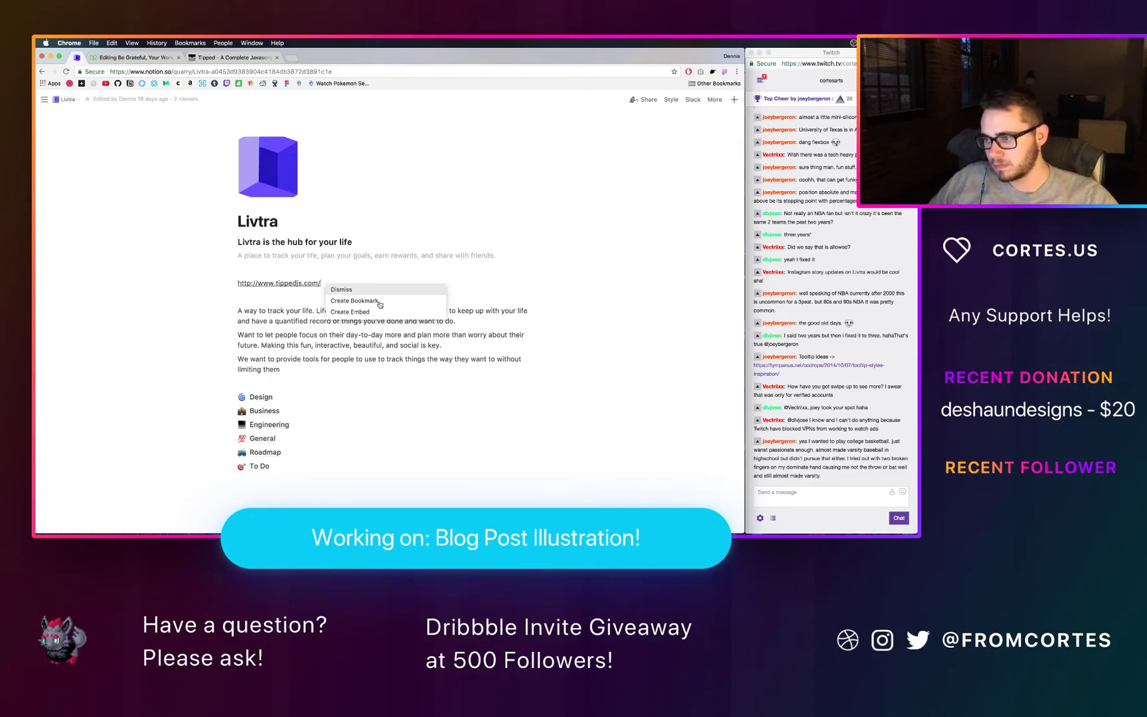
click(379, 304)
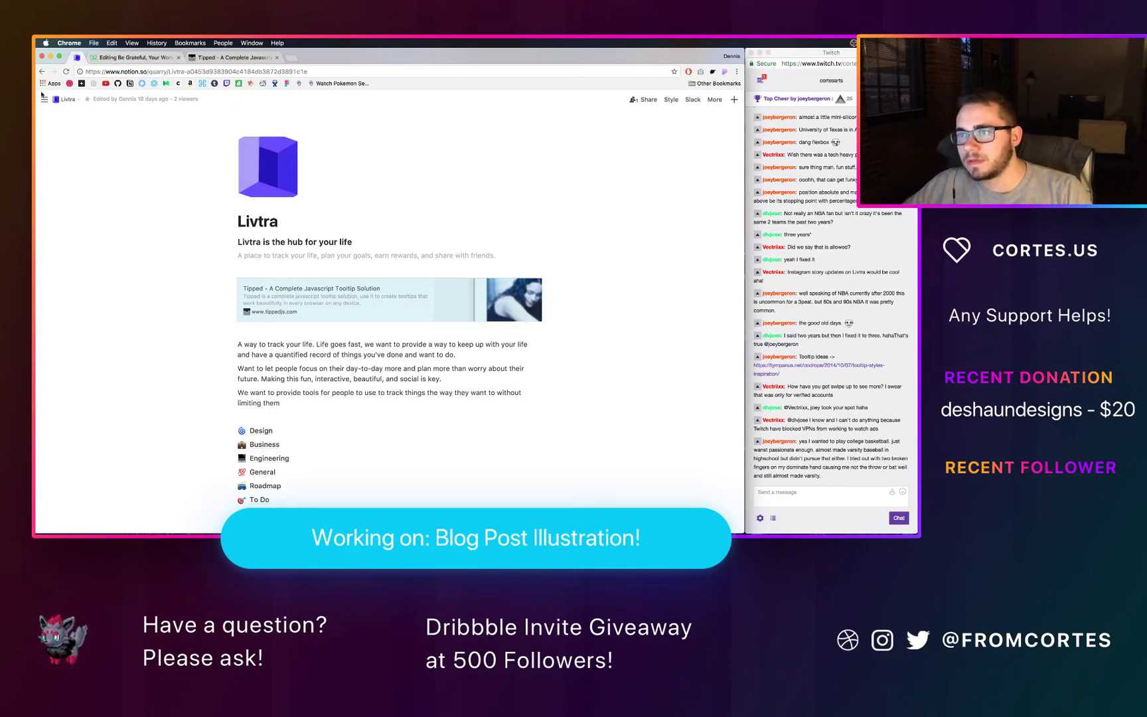
Step: Close the Tipped site and return to the Medium draft
mouse_move(44, 99)
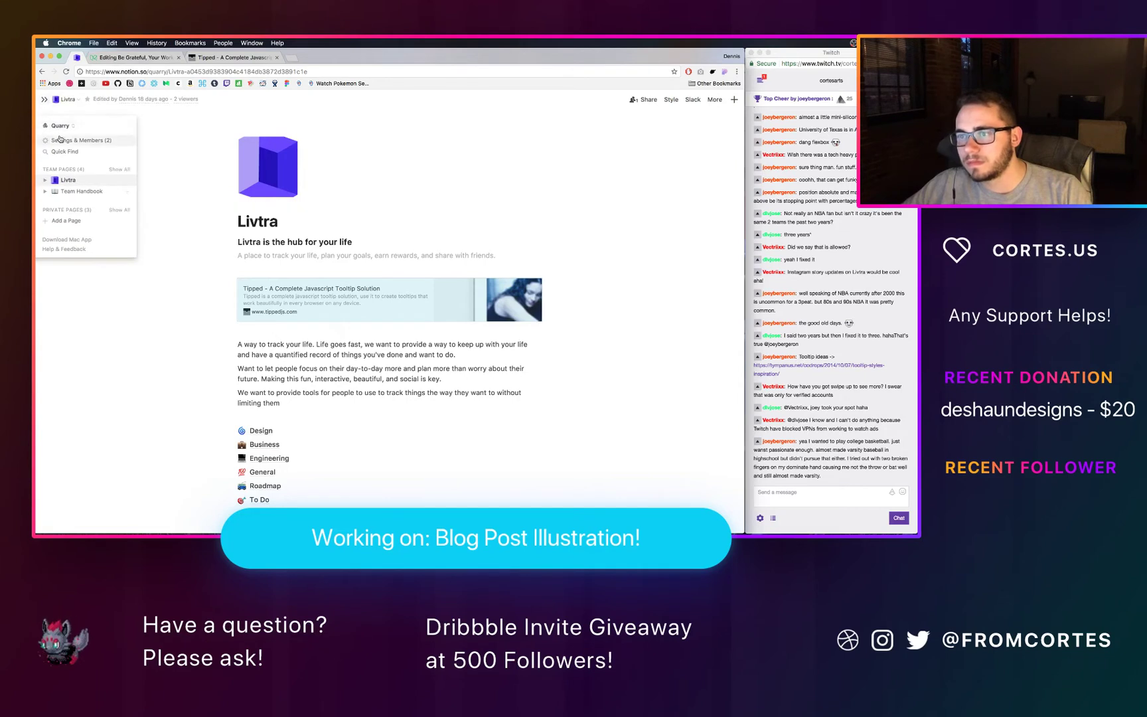
click(56, 126)
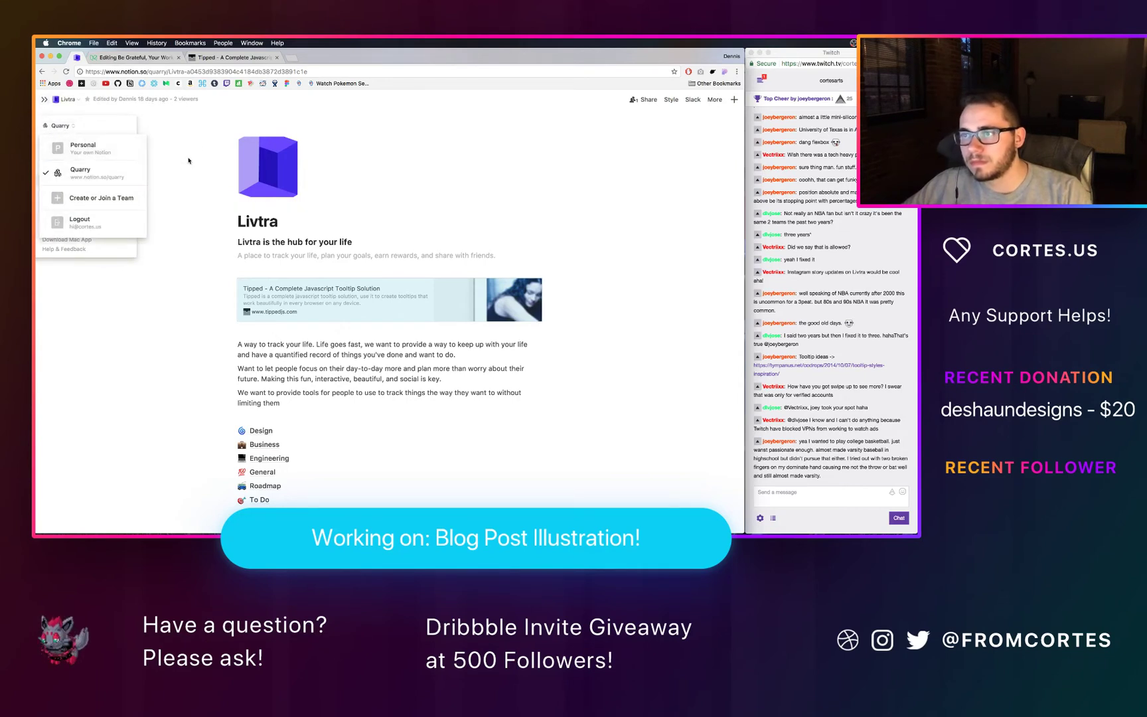
click(232, 57)
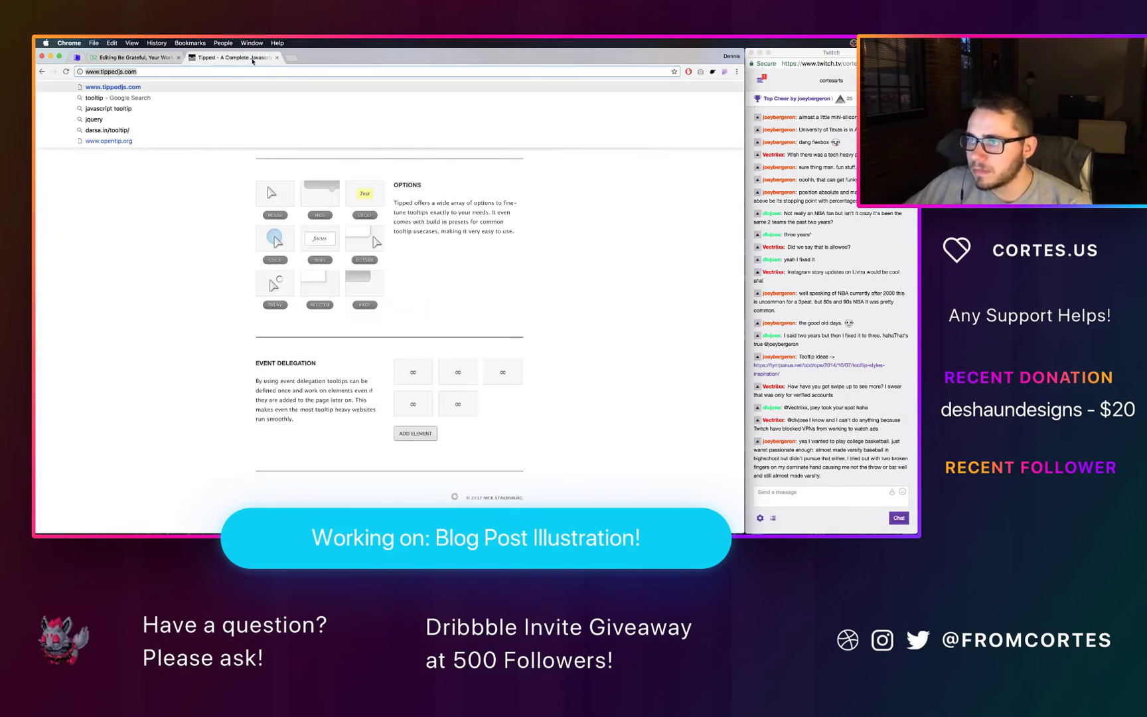
click(277, 58)
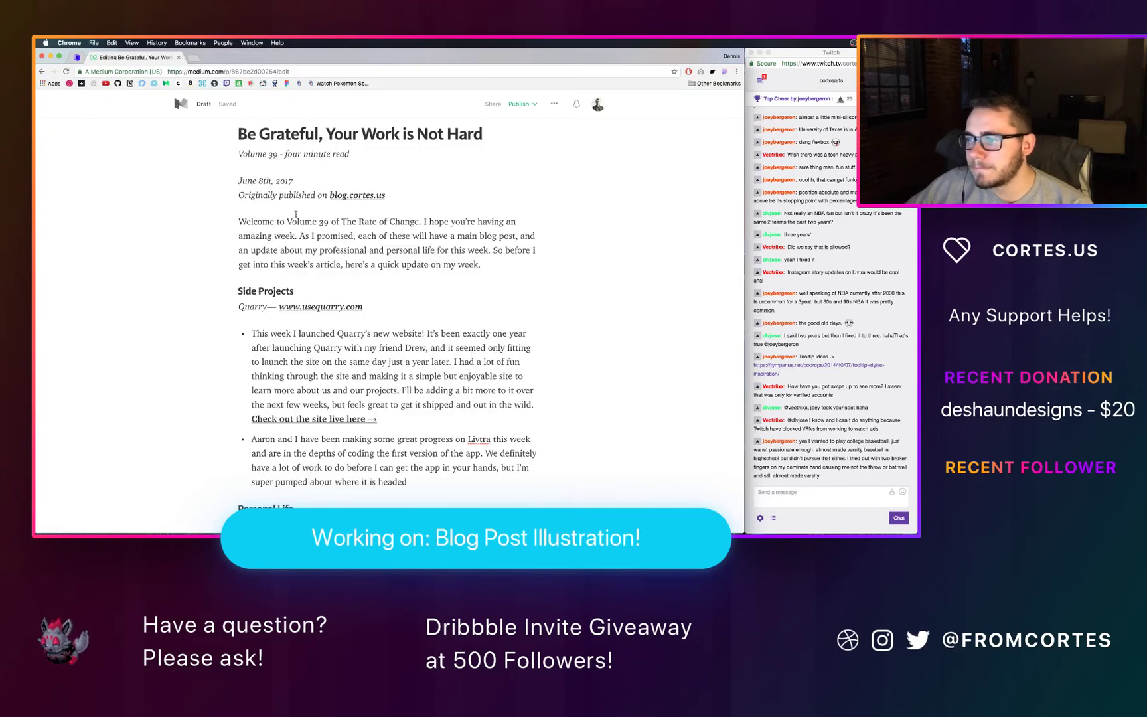
Step: Append "! Be sure to sign up for updates here" to the Livtra bullet and make "here" bold
scroll(398, 299, down, 3)
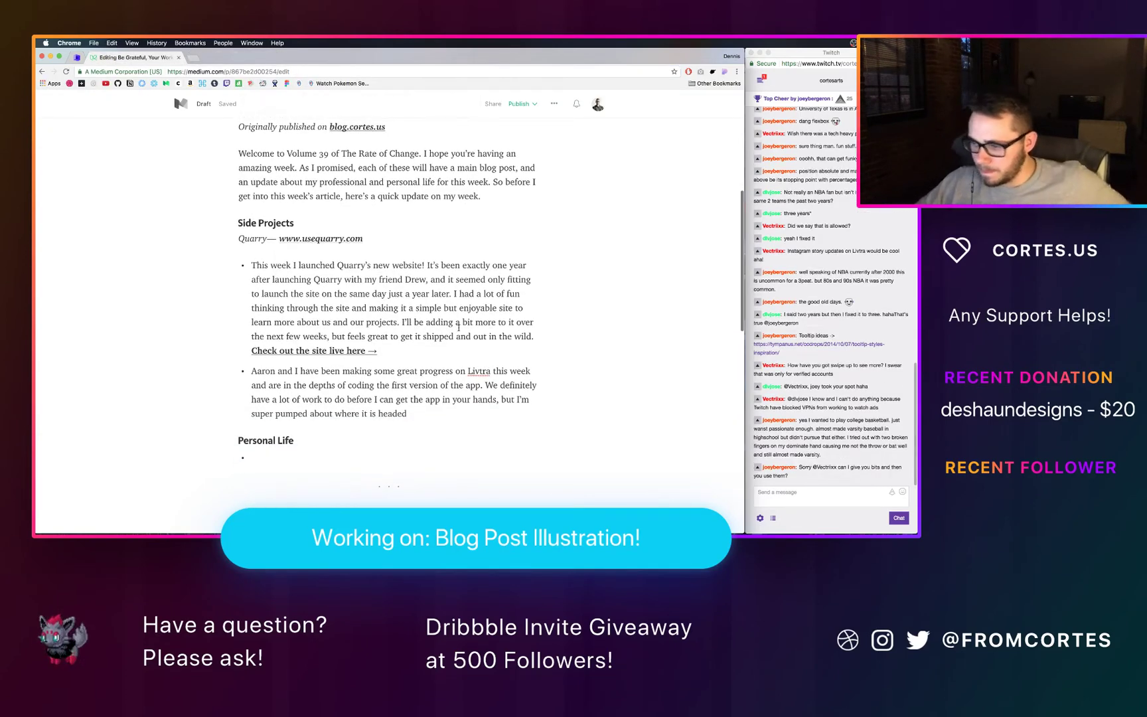
text(! Be sure to sign up for updates here)
key(shift+alt+Left)
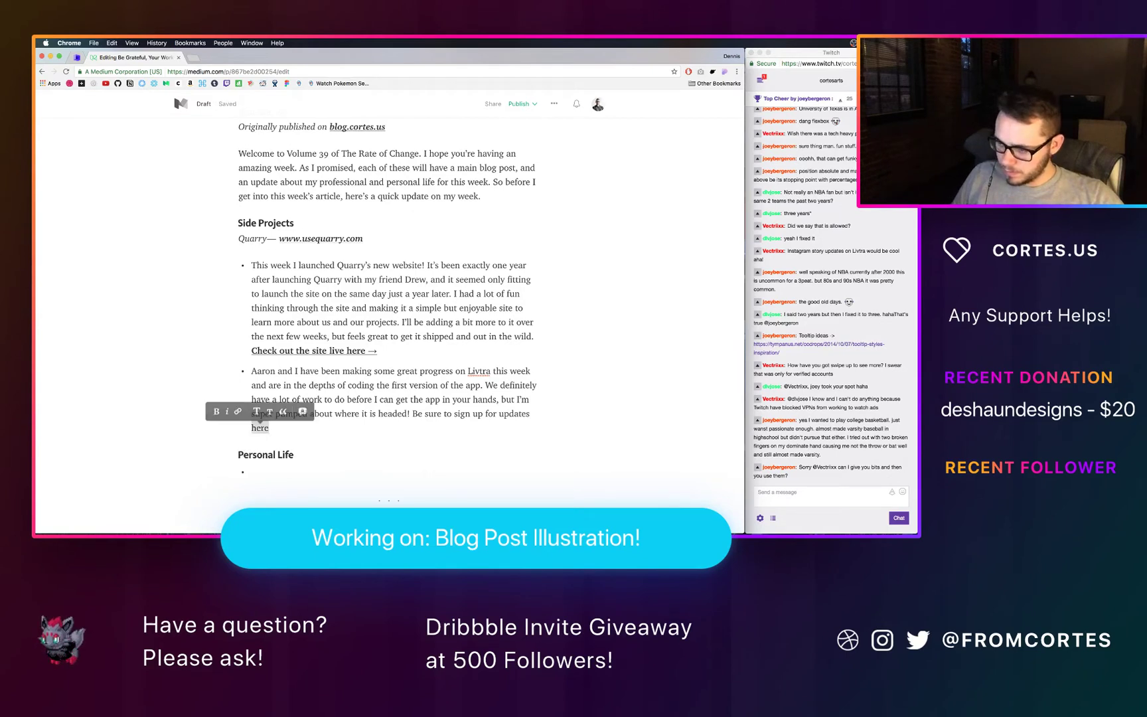
key(shift+Left)
key(super+b)
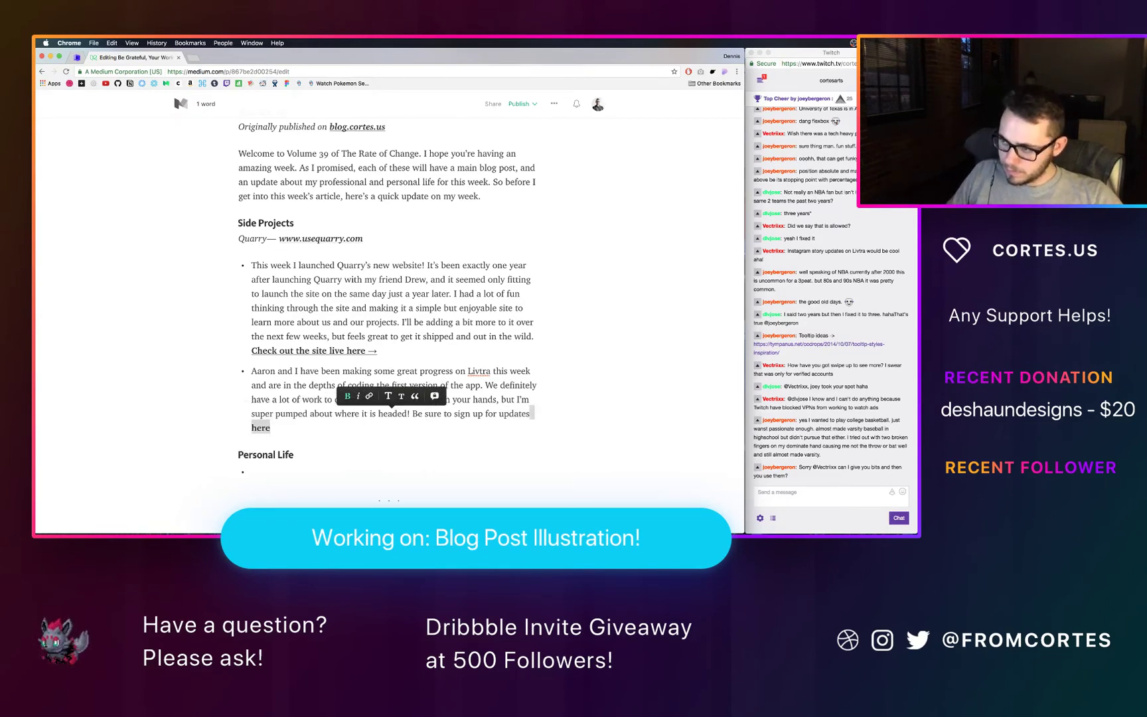
Step: Link the bold word "here" in the Livtra bullet to livtra.com
key(super+k)
text(liv)
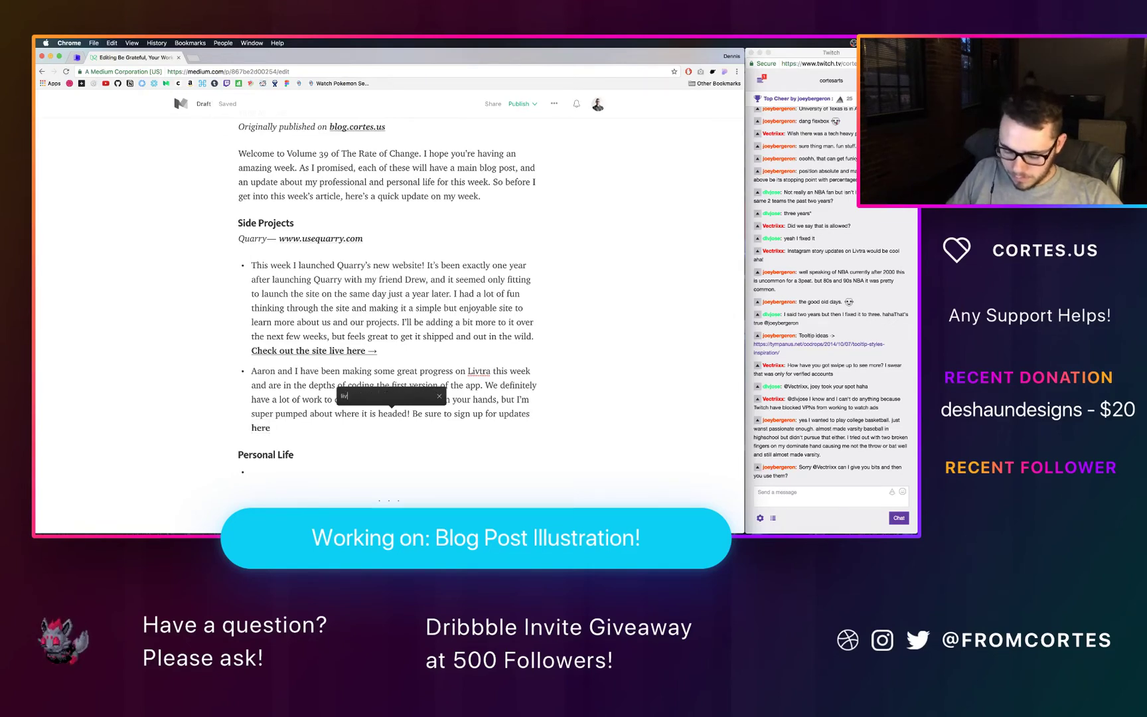
text(tra.com)
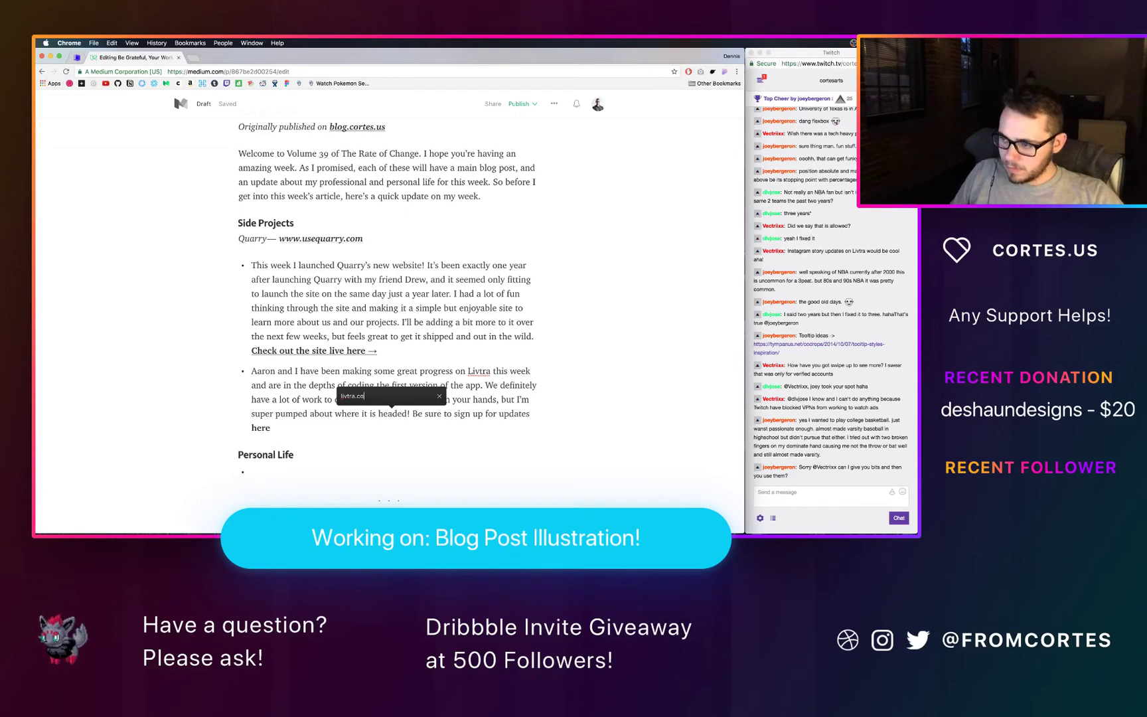
key(Return)
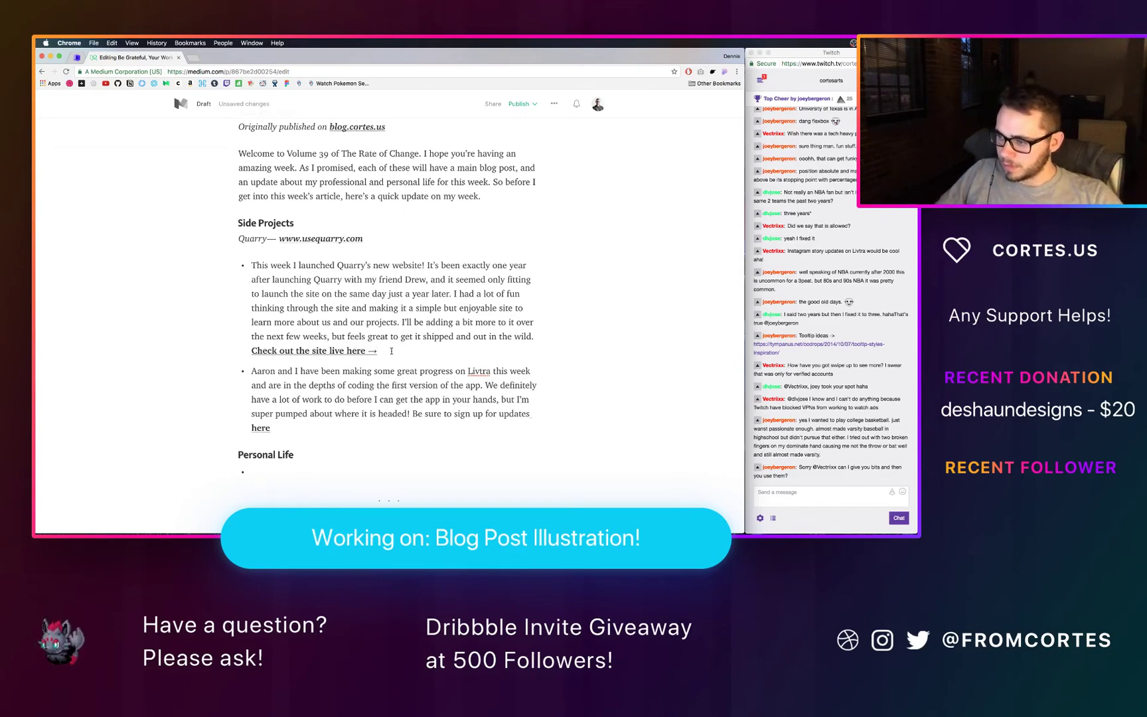
Step: Set the link of "Check out the site live here →" in the Quarry bullet to usequarry.com
triple_click(391, 351)
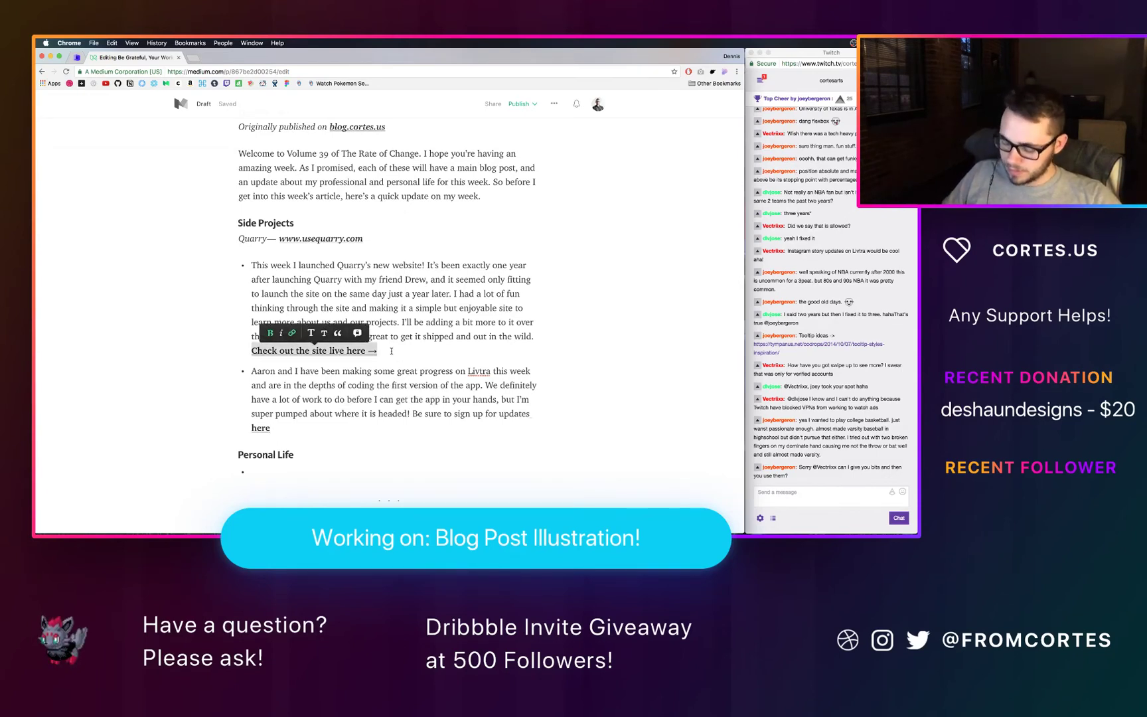
key(super+k)
text(usequar)
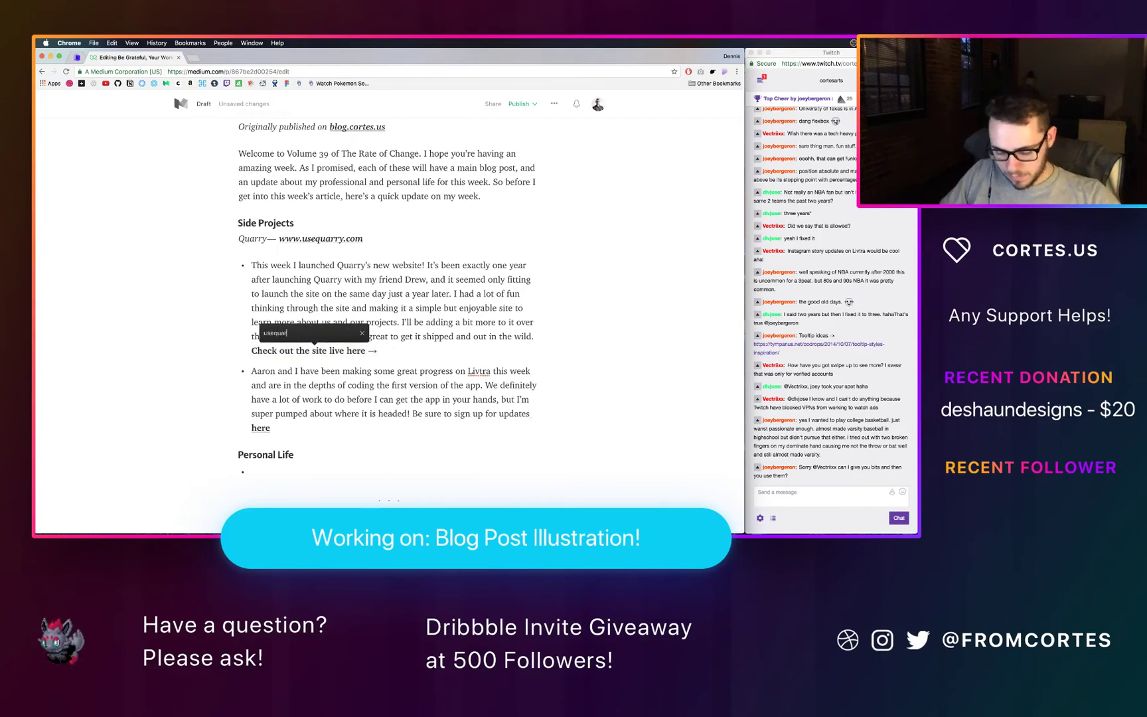
text(ry.com)
key(Return)
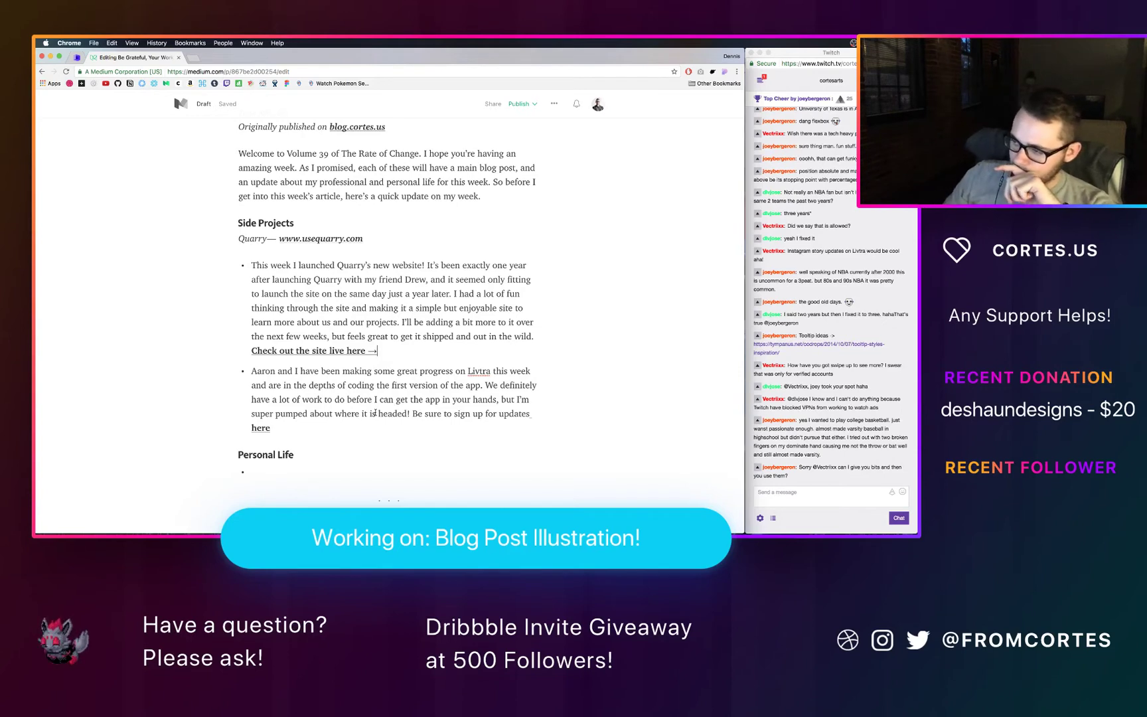
Step: End the Livtra bullet with an exclamation mark and replace the arrow after "Check out the site live here" with one
text(!)
scroll(300, 424, down, 2)
click(396, 303)
key(BackSpace)
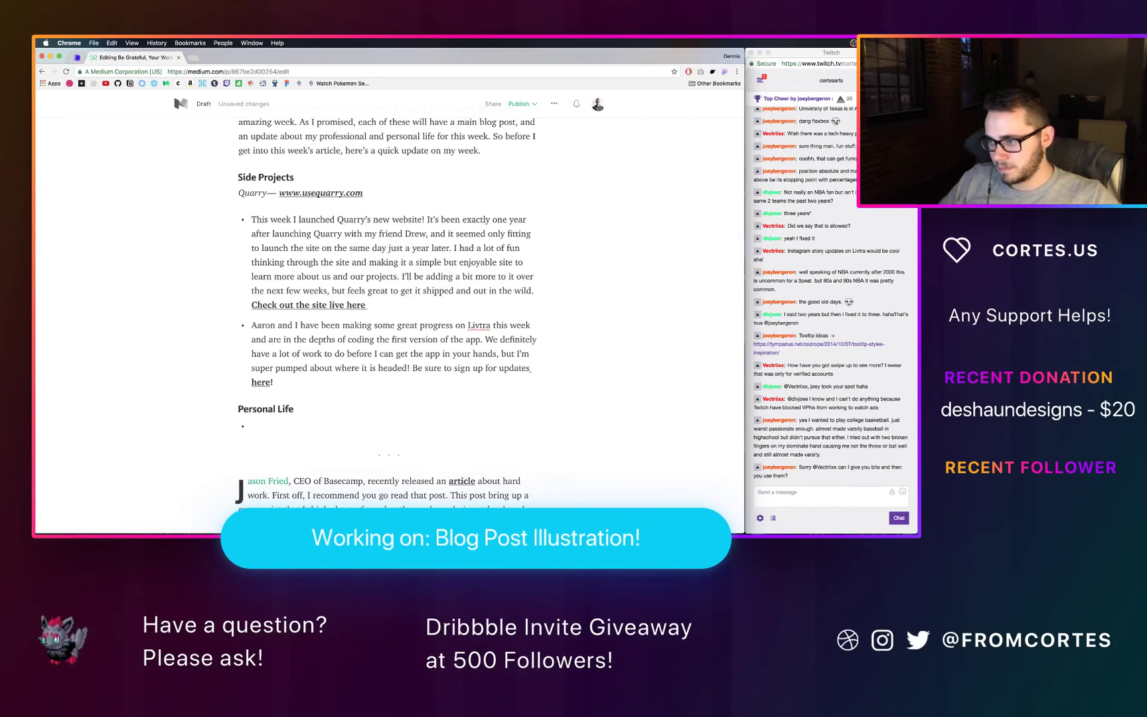
key(BackSpace)
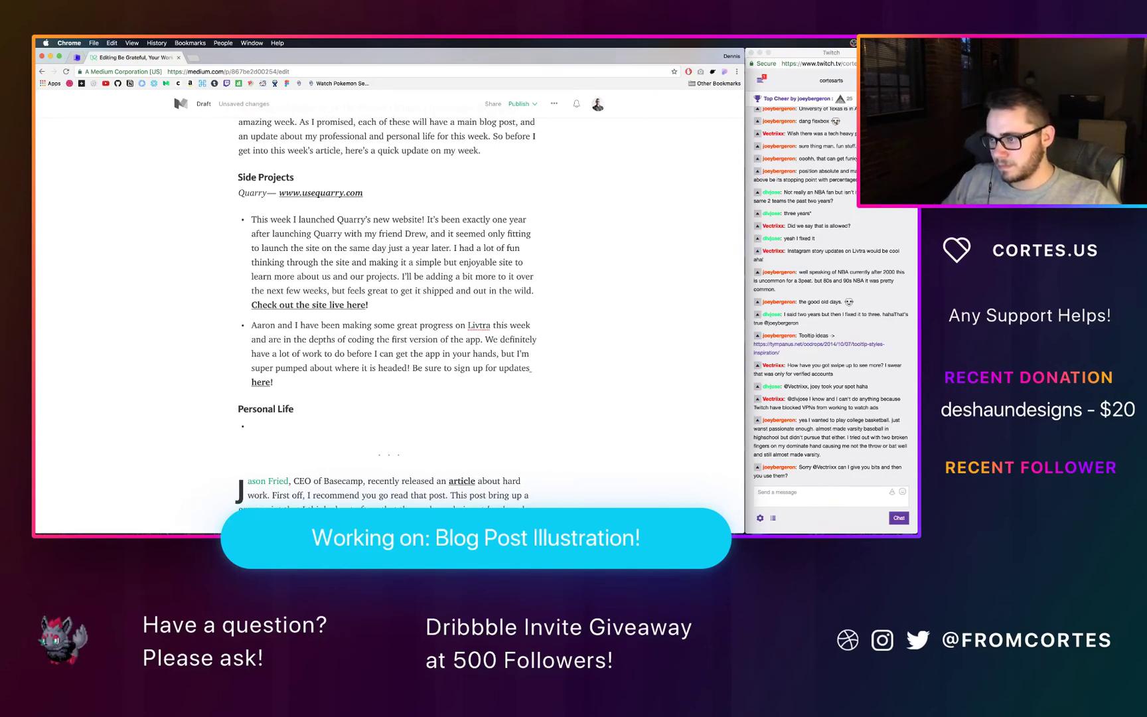
Step: Start the empty Personal Life bullet with "This weekend I'm finally heading home after not seeing my family for almost 8 months."
click(291, 425)
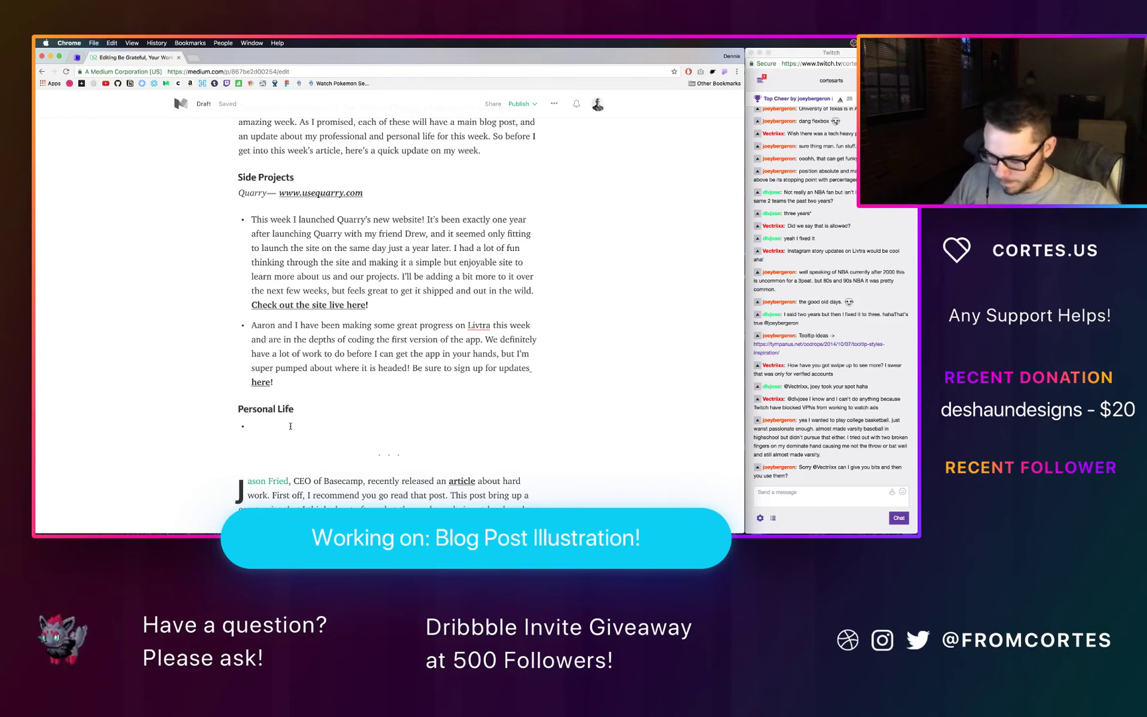
text(Th)
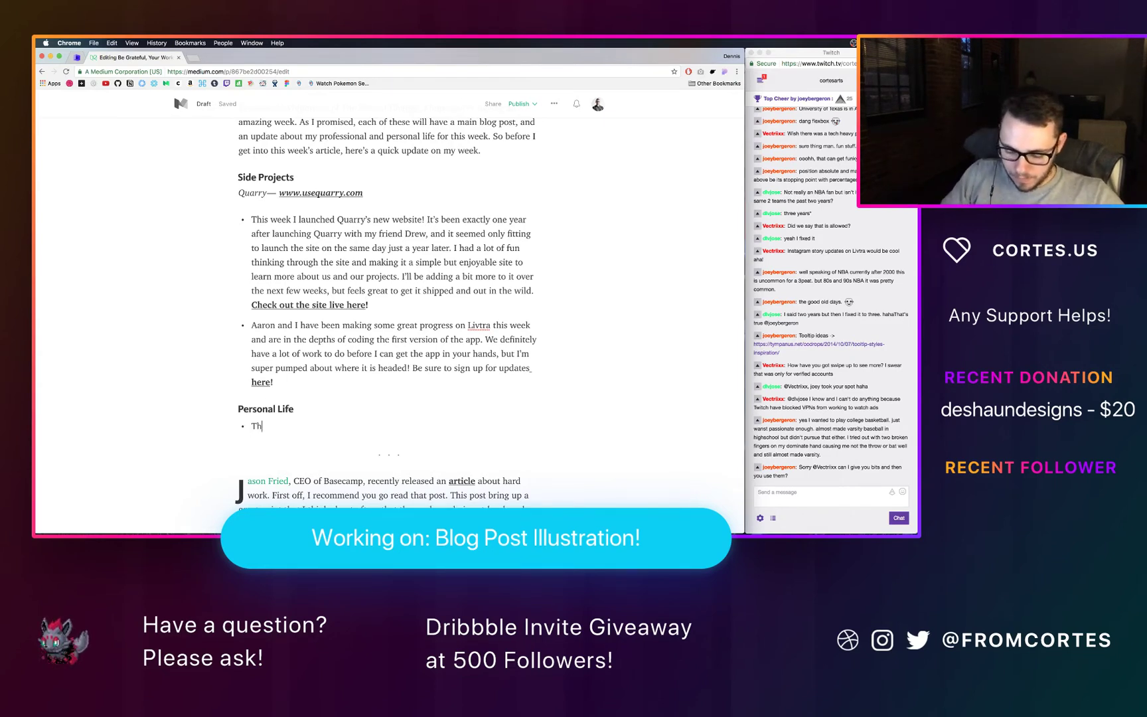
text(is weekend )
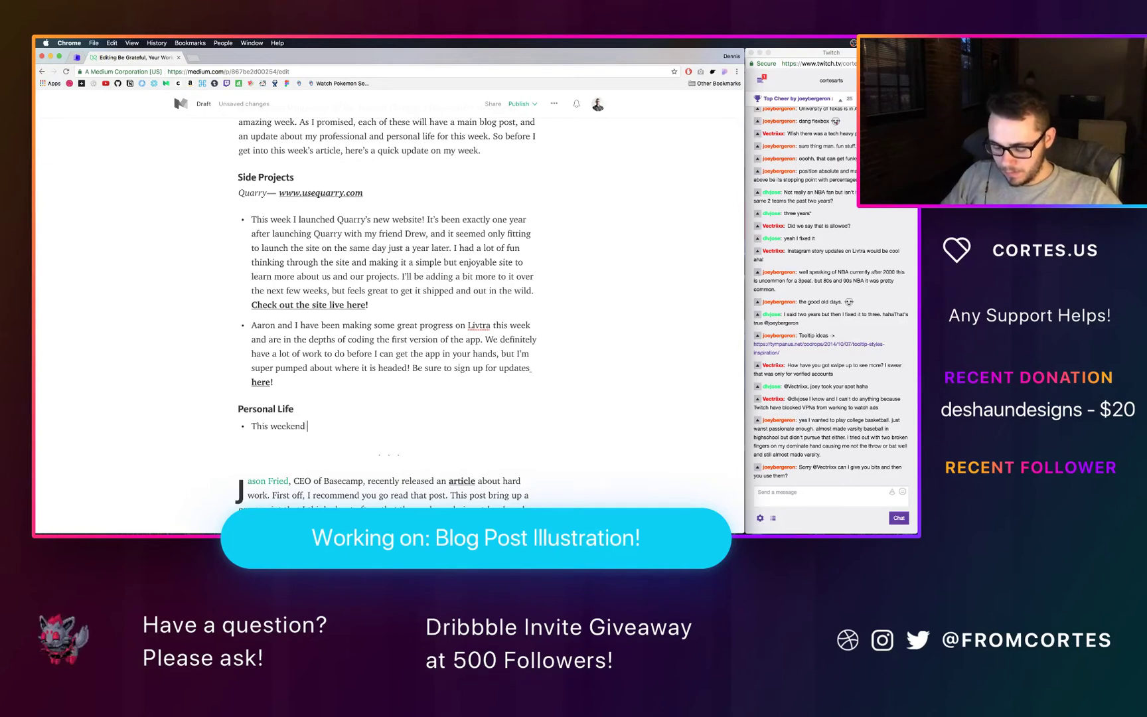
text(I'm finall)
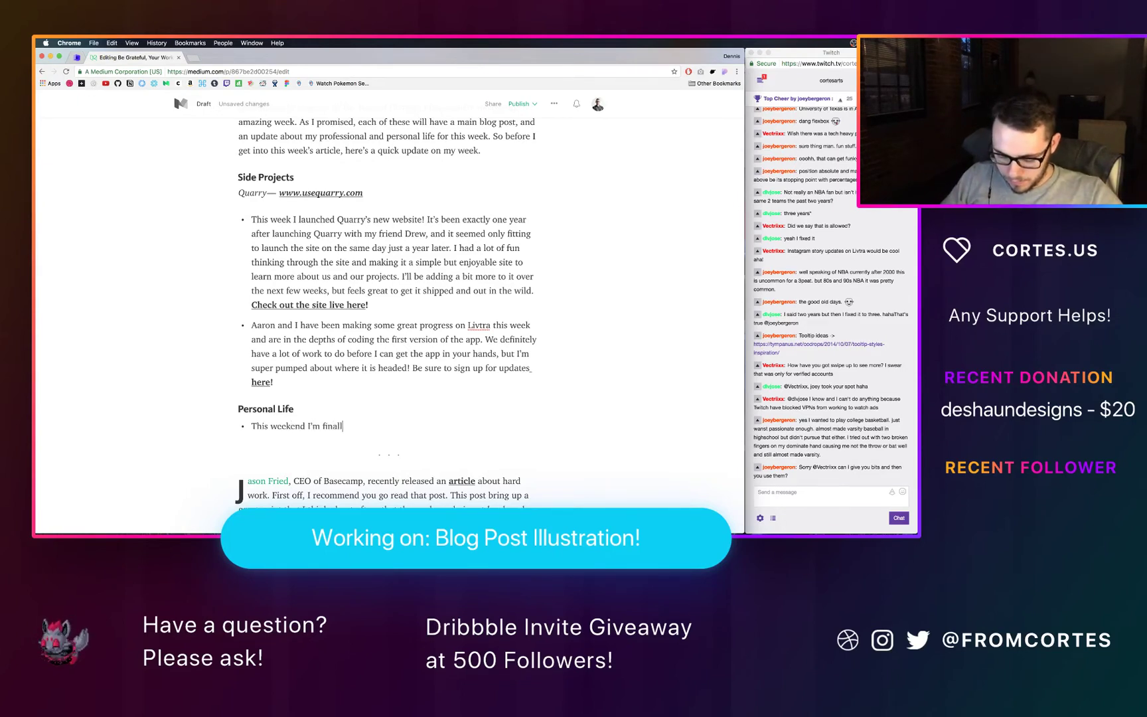
text(y heading home)
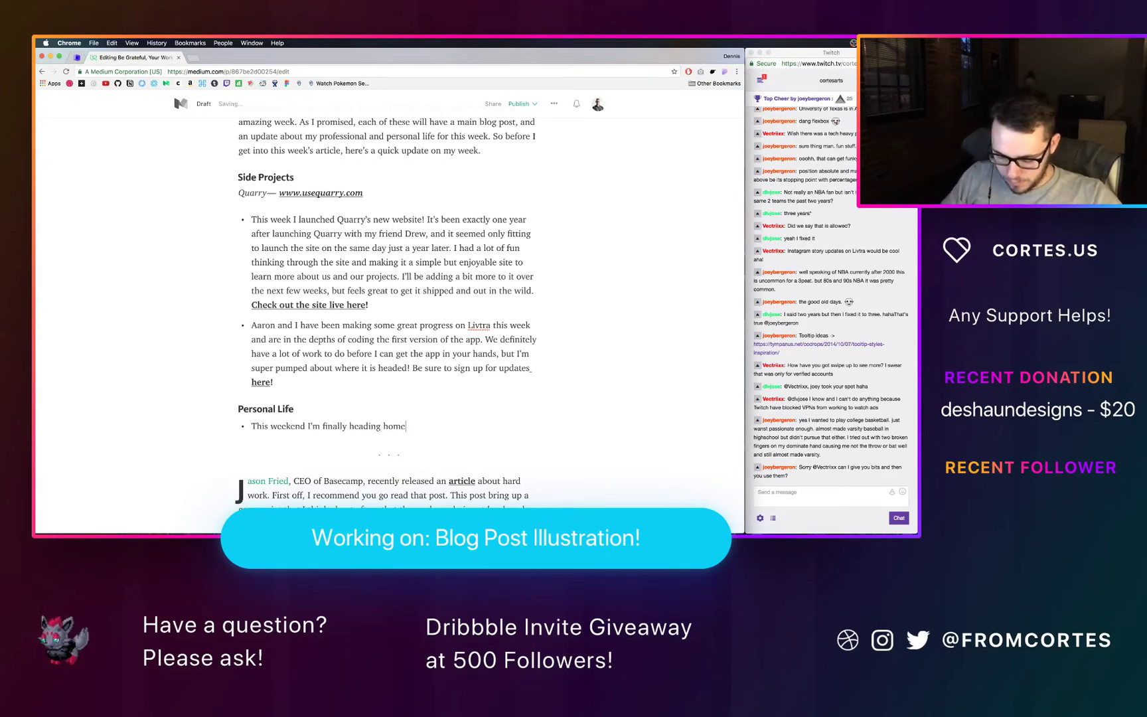
text( after not s)
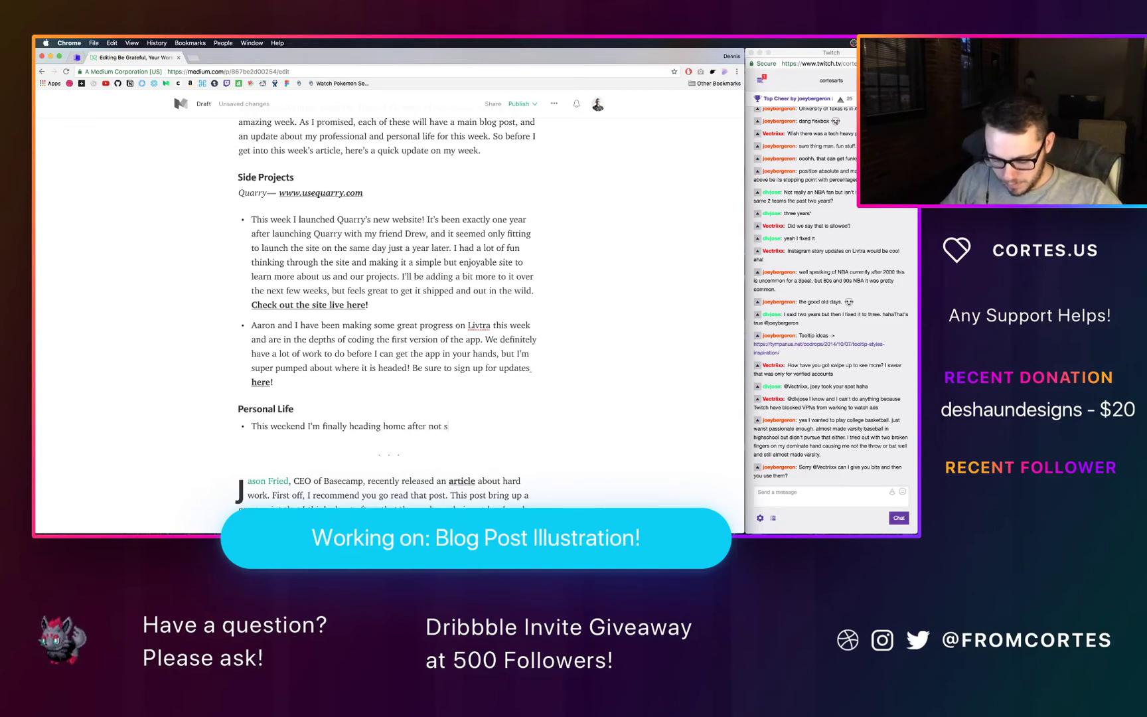
text(eeing my fa)
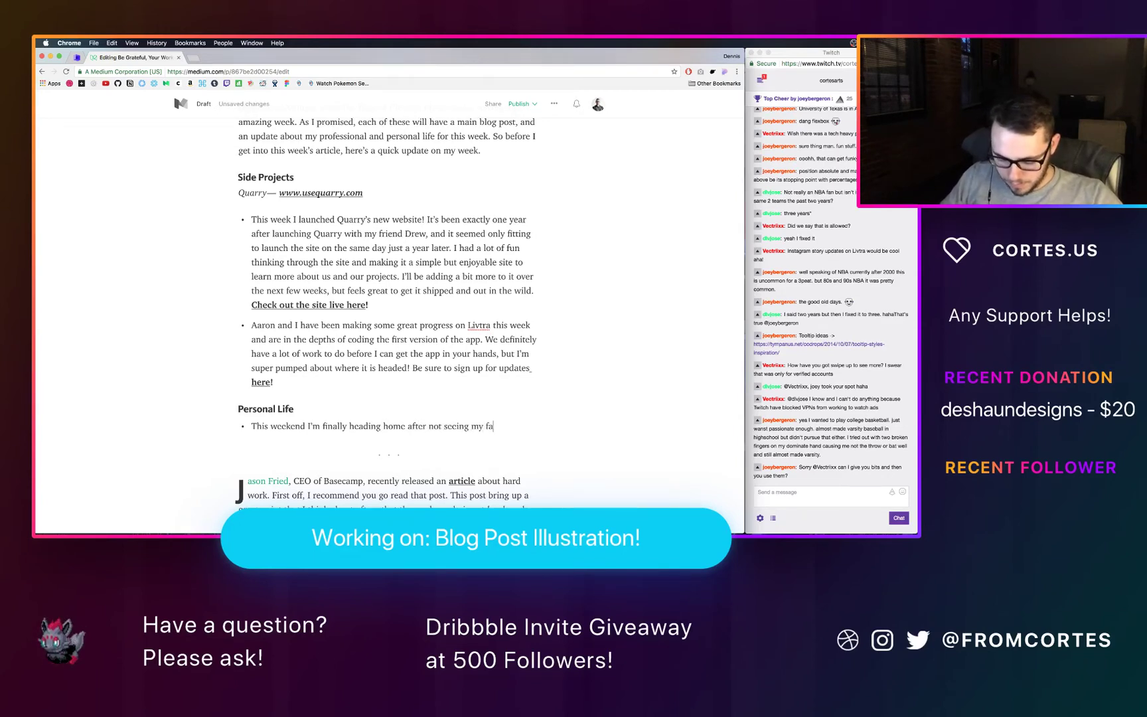
text(mily for almost 7)
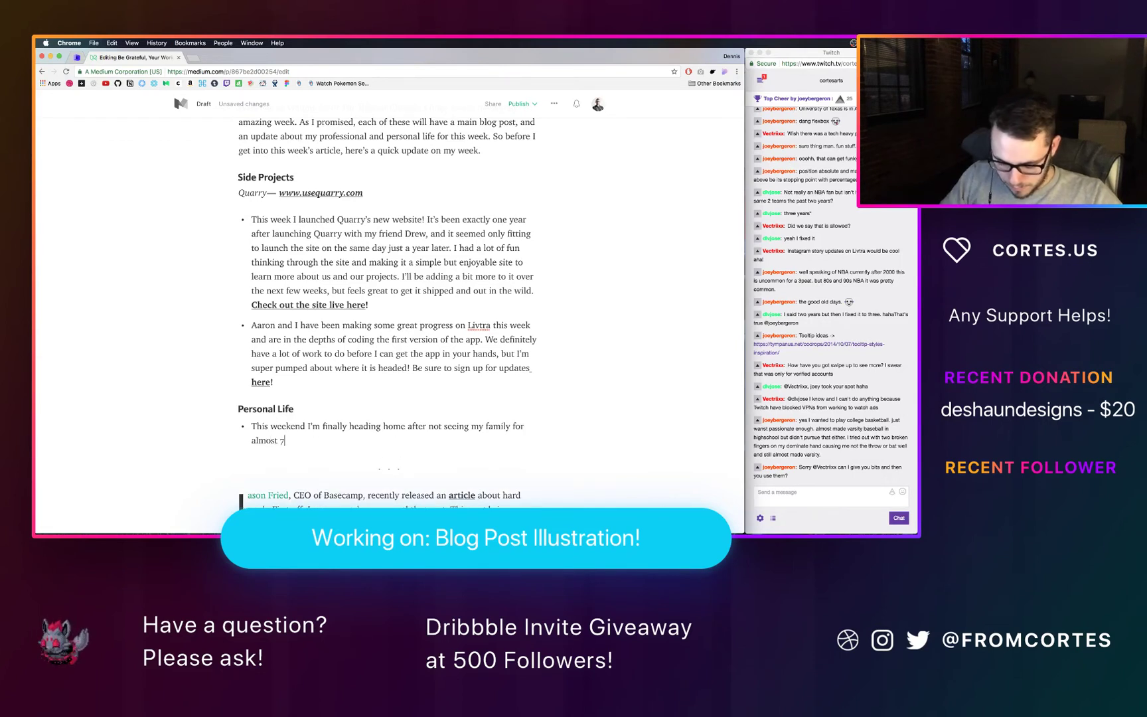
key(BackSpace)
text(8 mo)
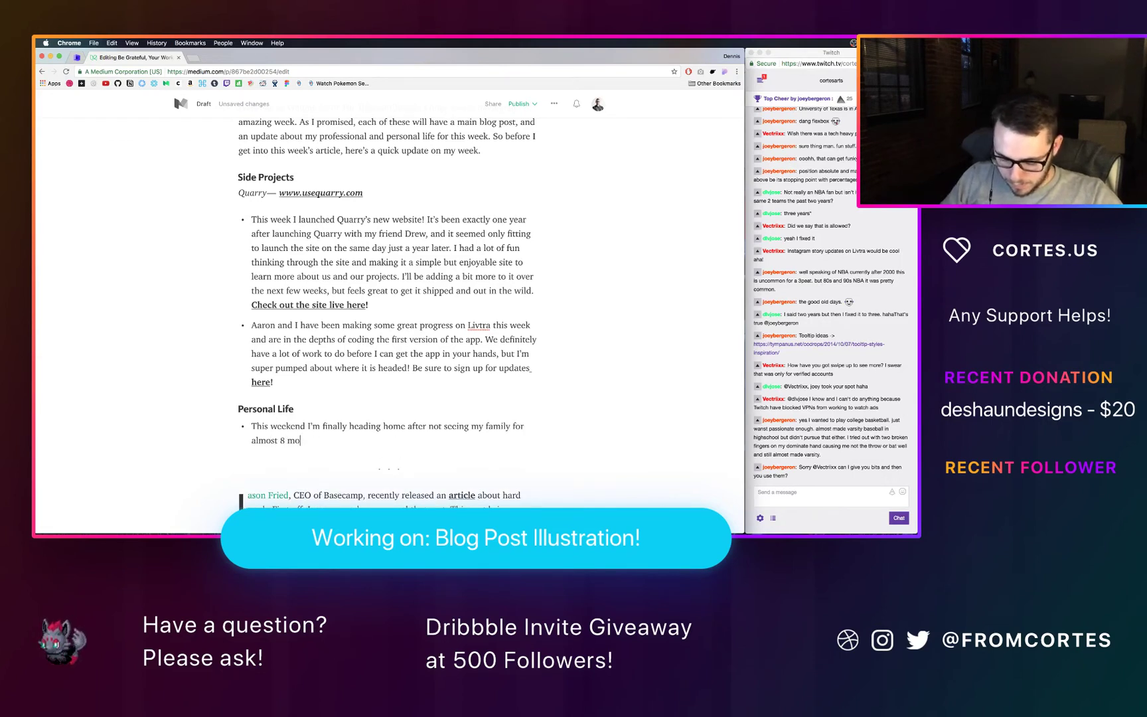
text(nths. Ex)
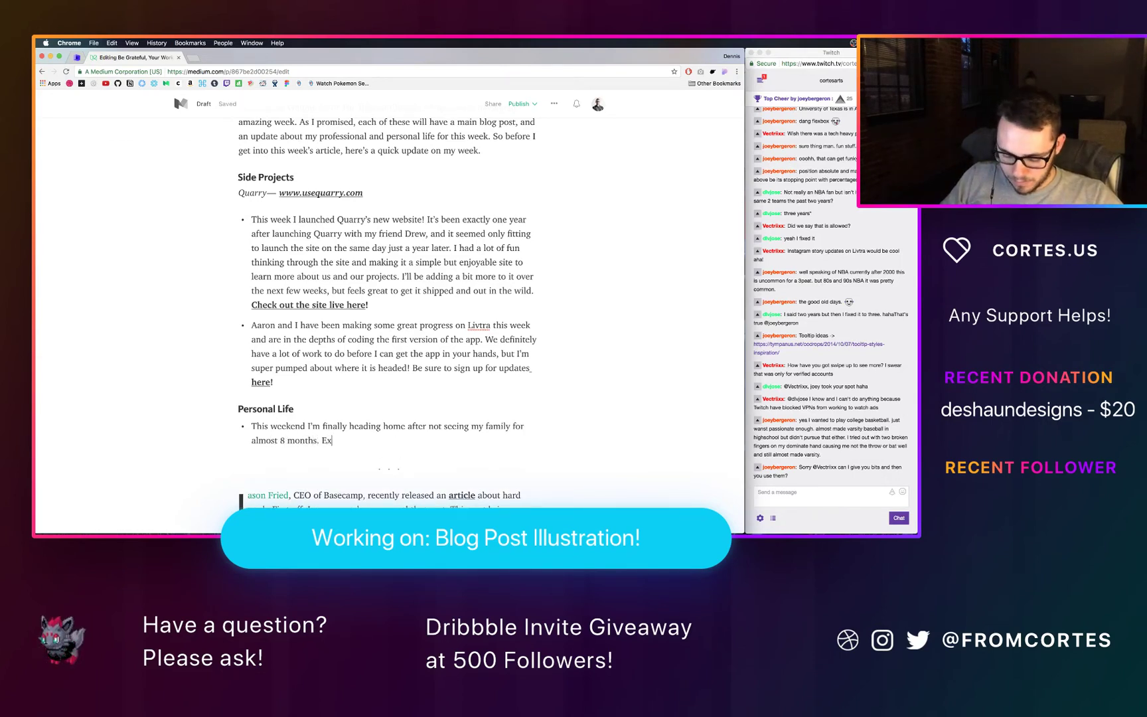
Step: Add "Excited to spend time with my family and some of my high school friends." to the Personal Life bullet
text(cited to see )
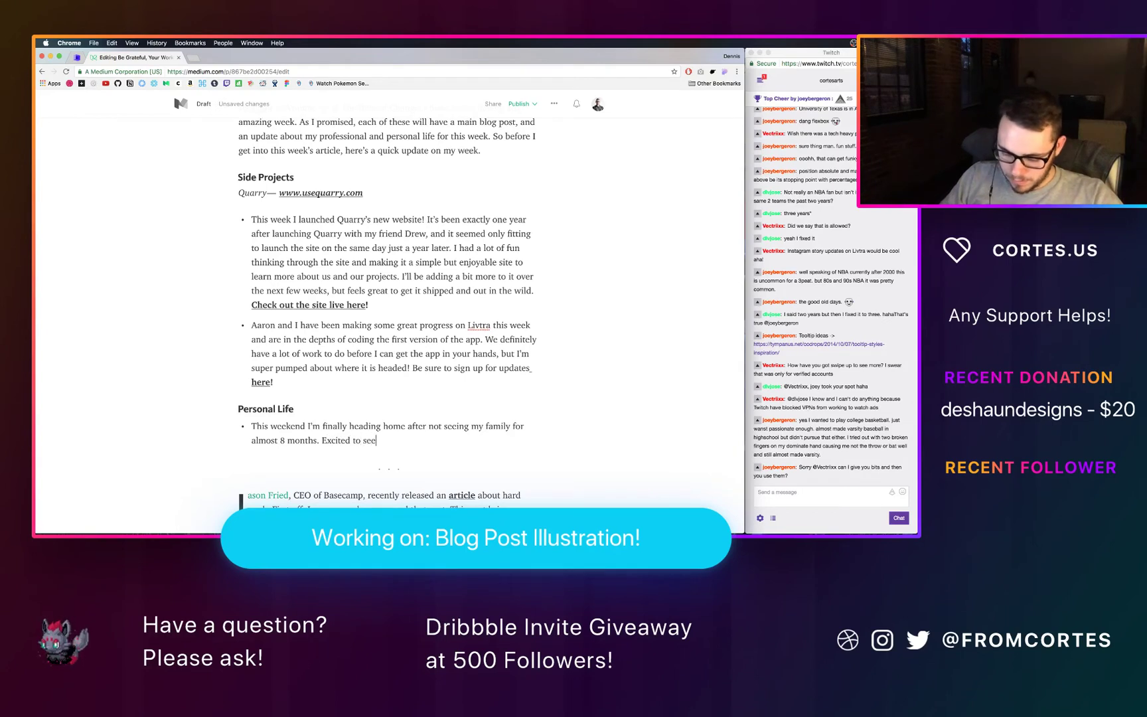
text(them)
key(BackSpace)
key(BackSpace)
key(BackSpace)
key(BackSpace)
text(my fa)
key(BackSpace)
key(BackSpace)
key(BackSpace)
key(BackSpace)
key(BackSpace)
key(BackSpace)
key(BackSpace)
key(BackSpace)
text(pend time with my family and some of my)
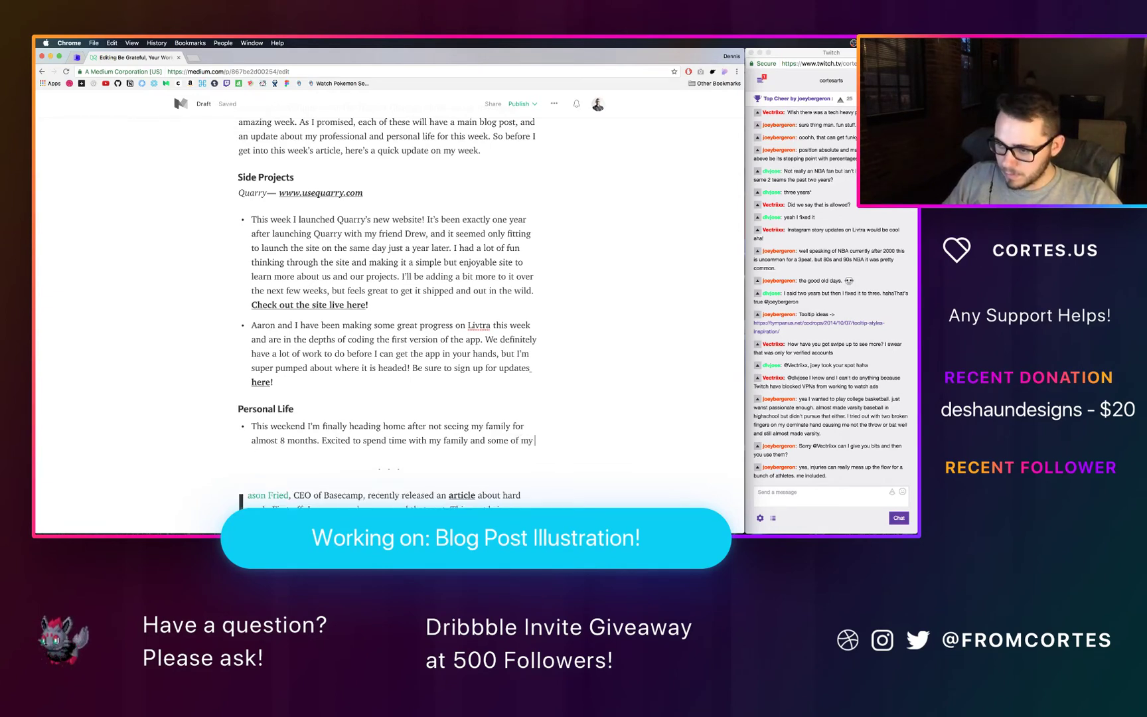
text( high scho)
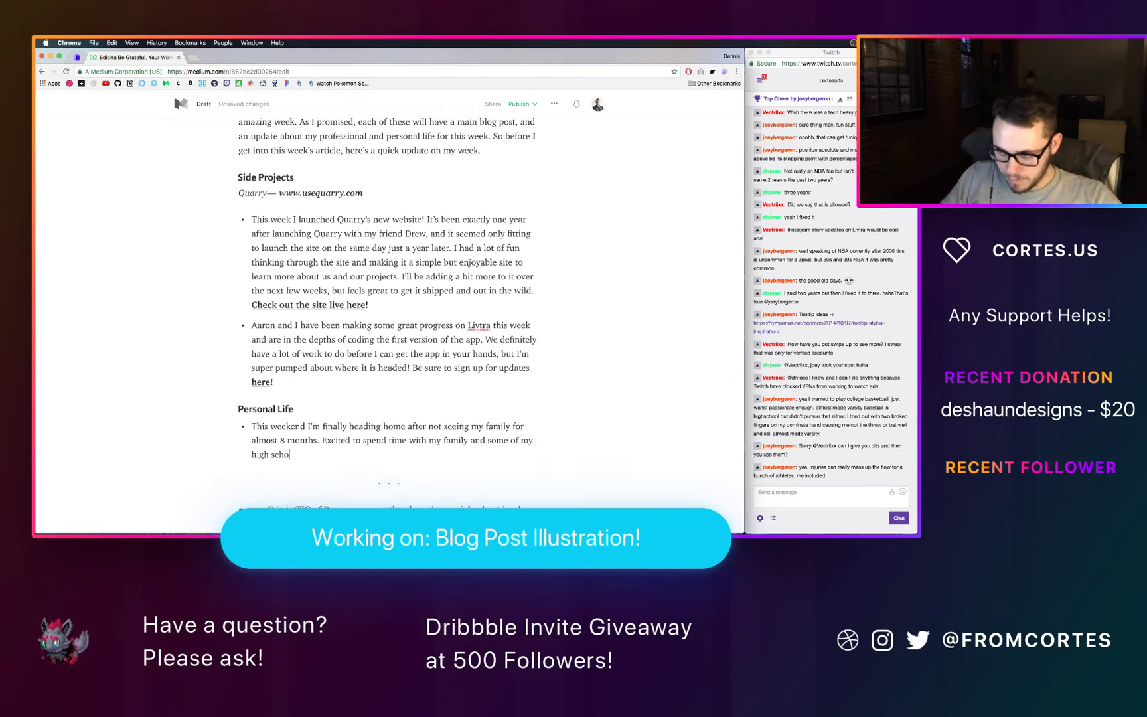
text(ol friends. )
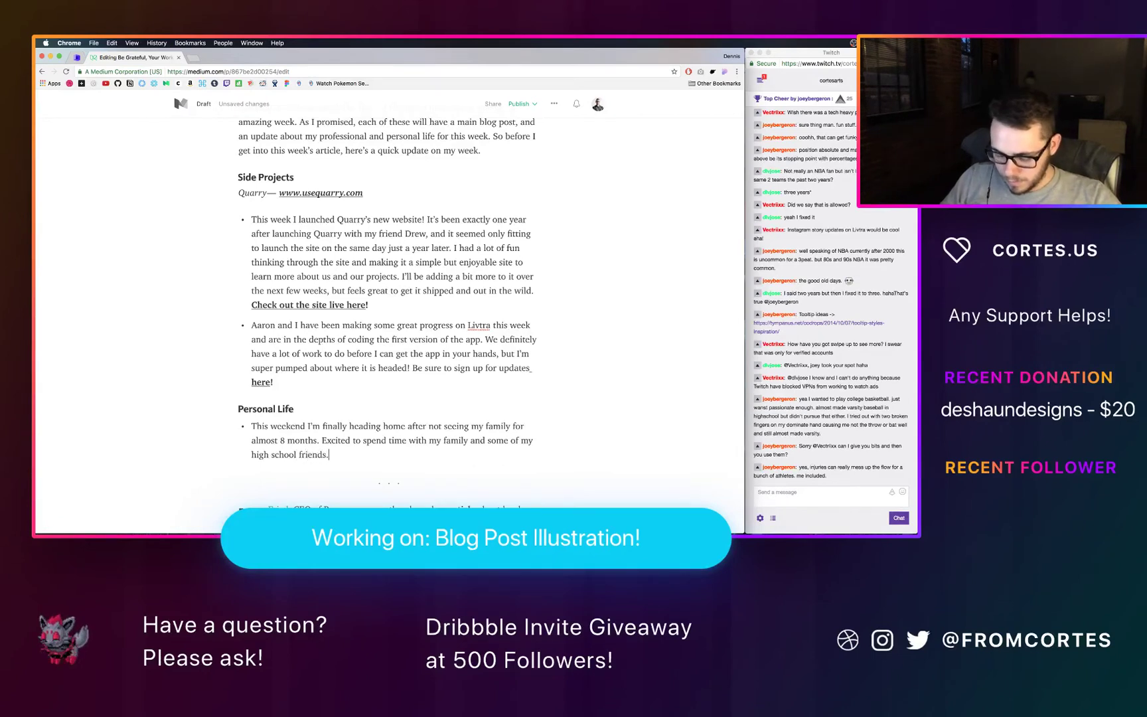
Step: Continue the bullet with "I'll also be making sure to use any free time I have to work on Livtra but I'm excited to take it relatively easy"
text(I'll also be)
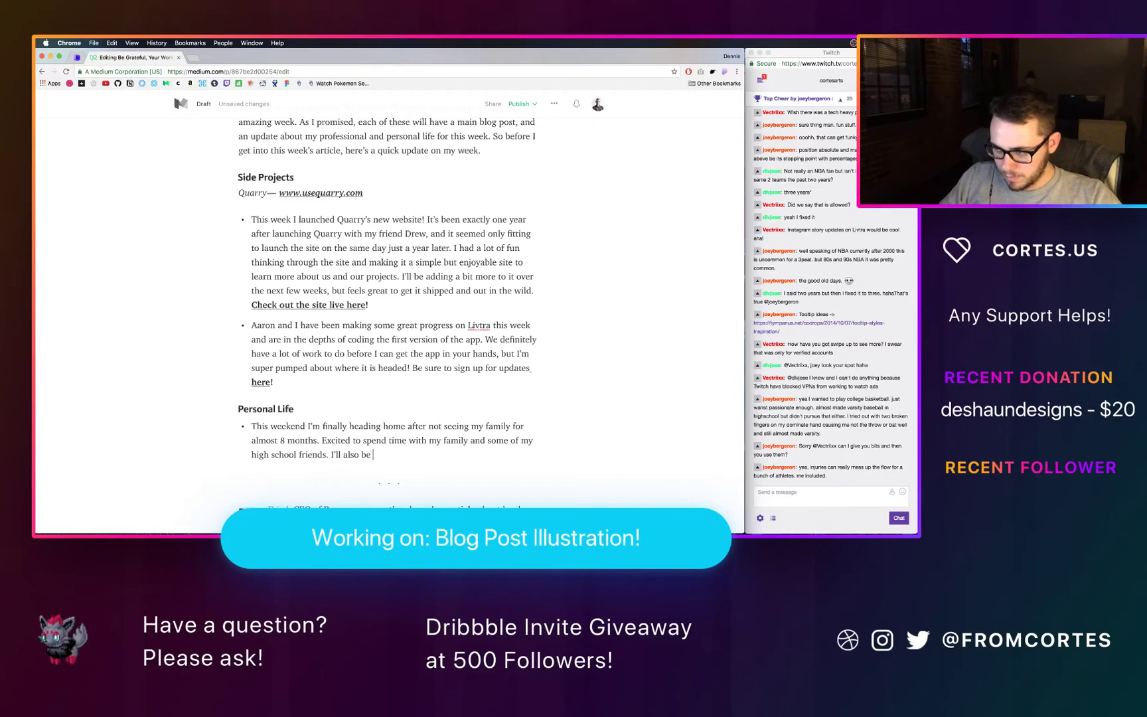
text( making sur)
text(e to use)
text( my)
key(BackSpace)
key(BackSpace)
text(any free time I have to work on Livtra but I'm excited to take it relatively easy )
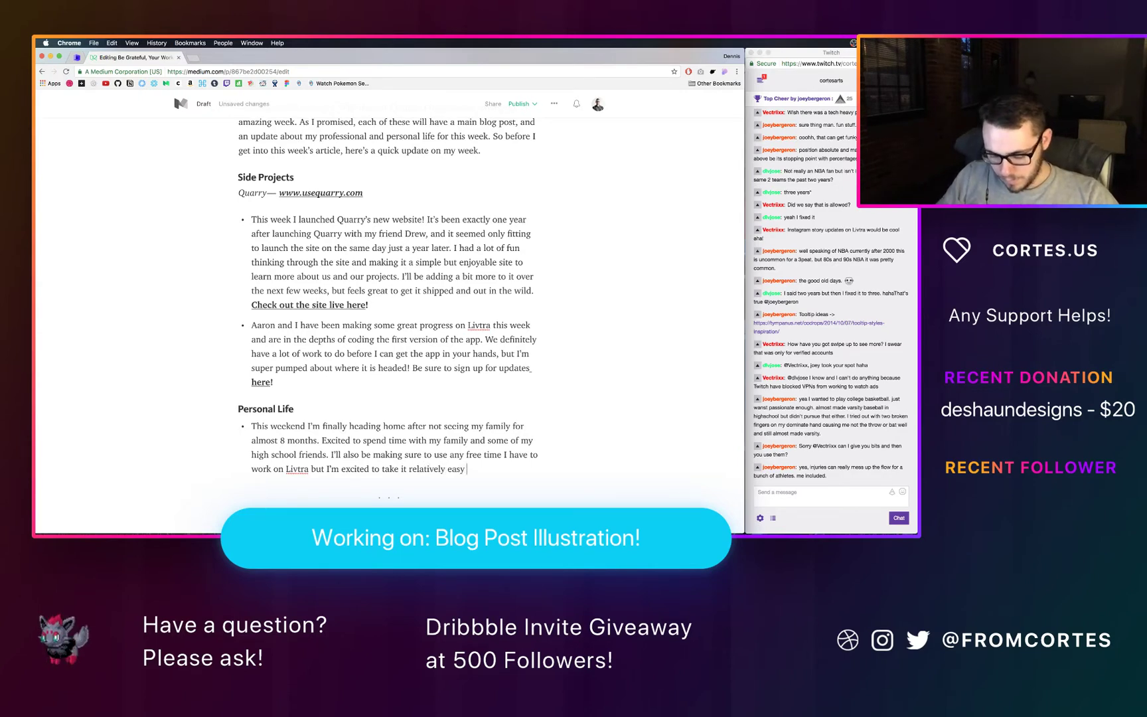
Step: Finish the first Personal Life bullet with "and catch up with everyone back home."
text(and catch )
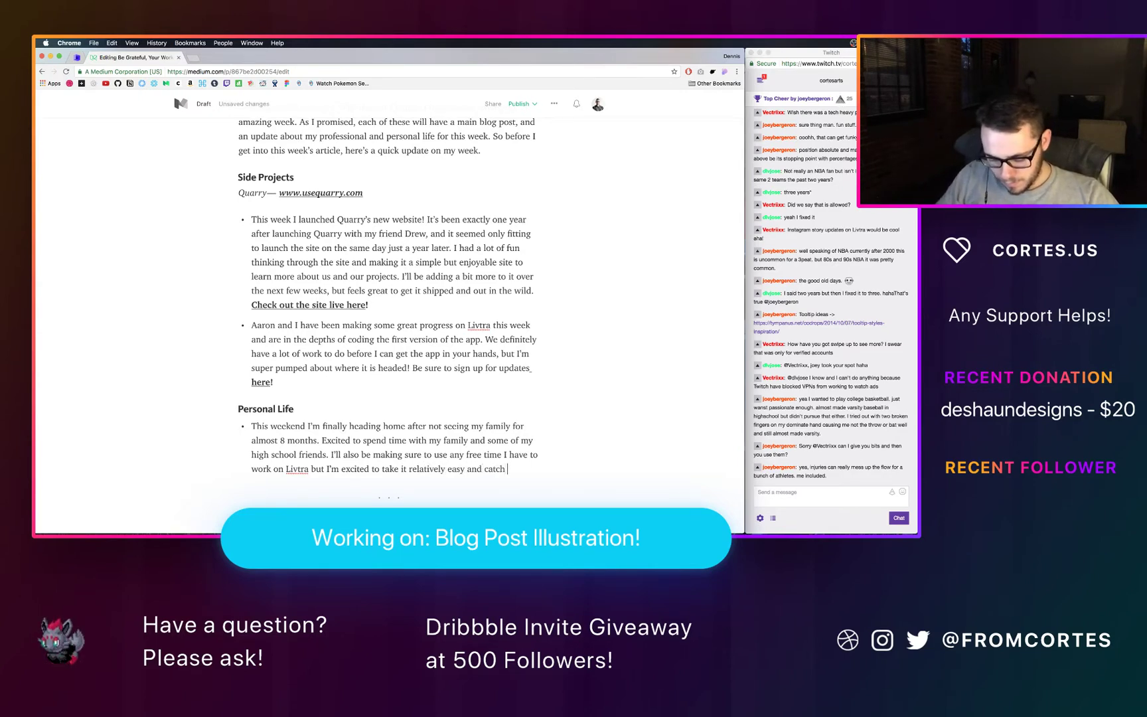
text(up with everyo)
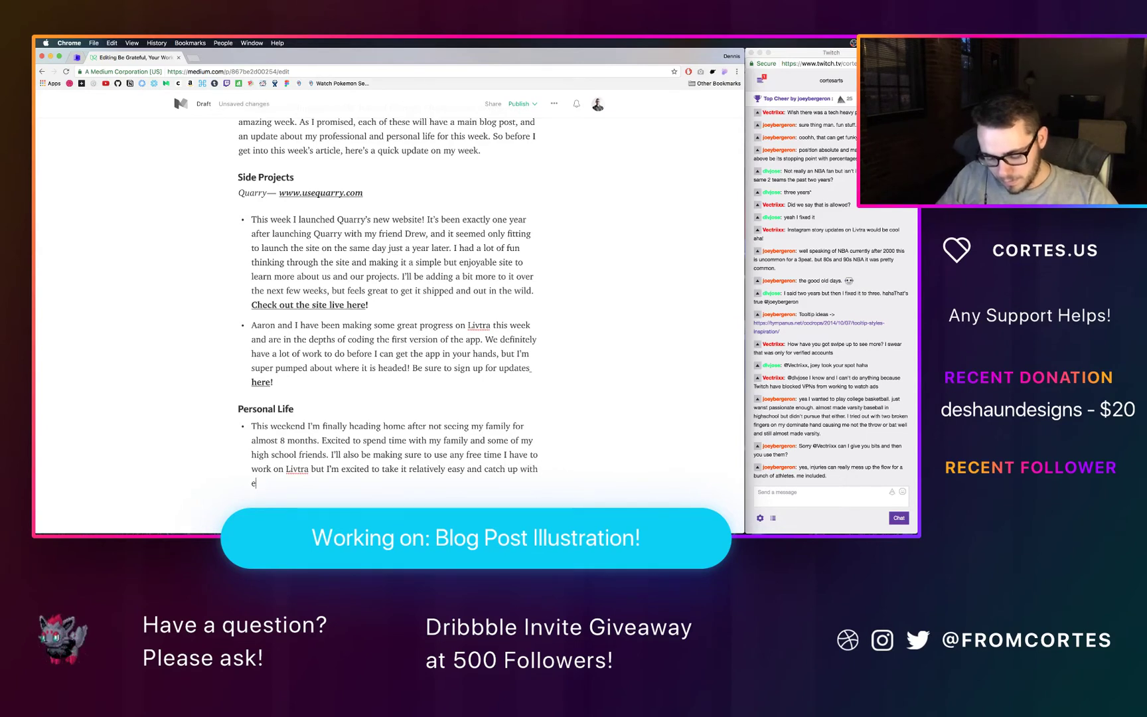
text(ne back home)
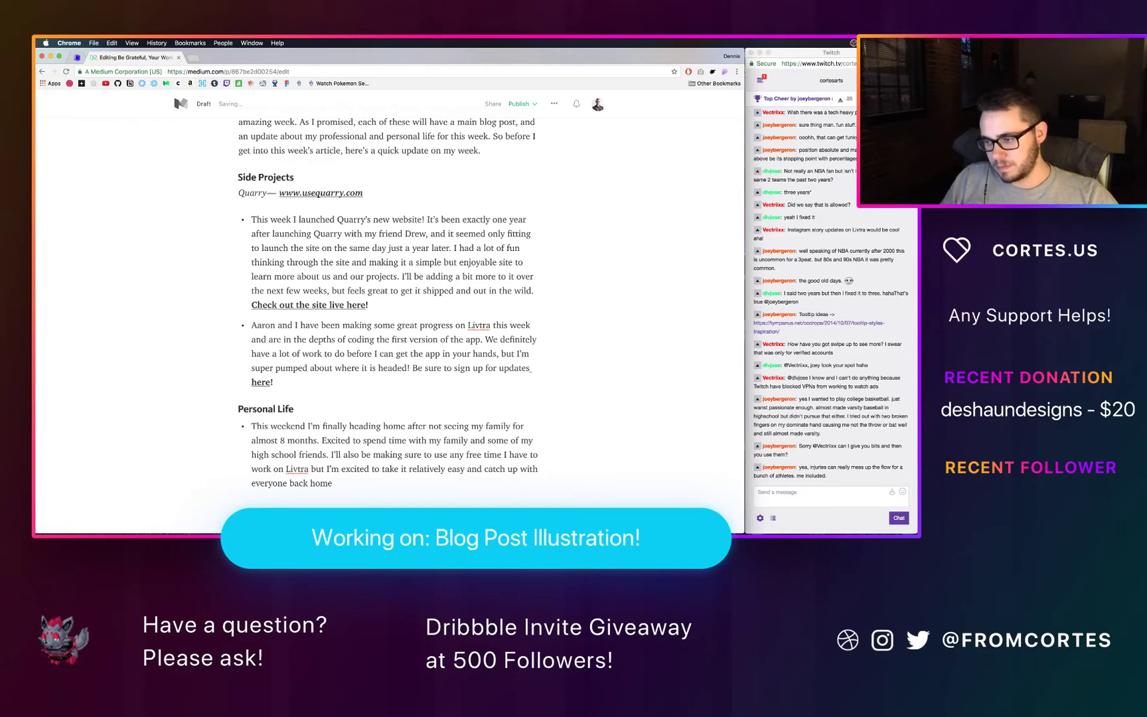
text(.)
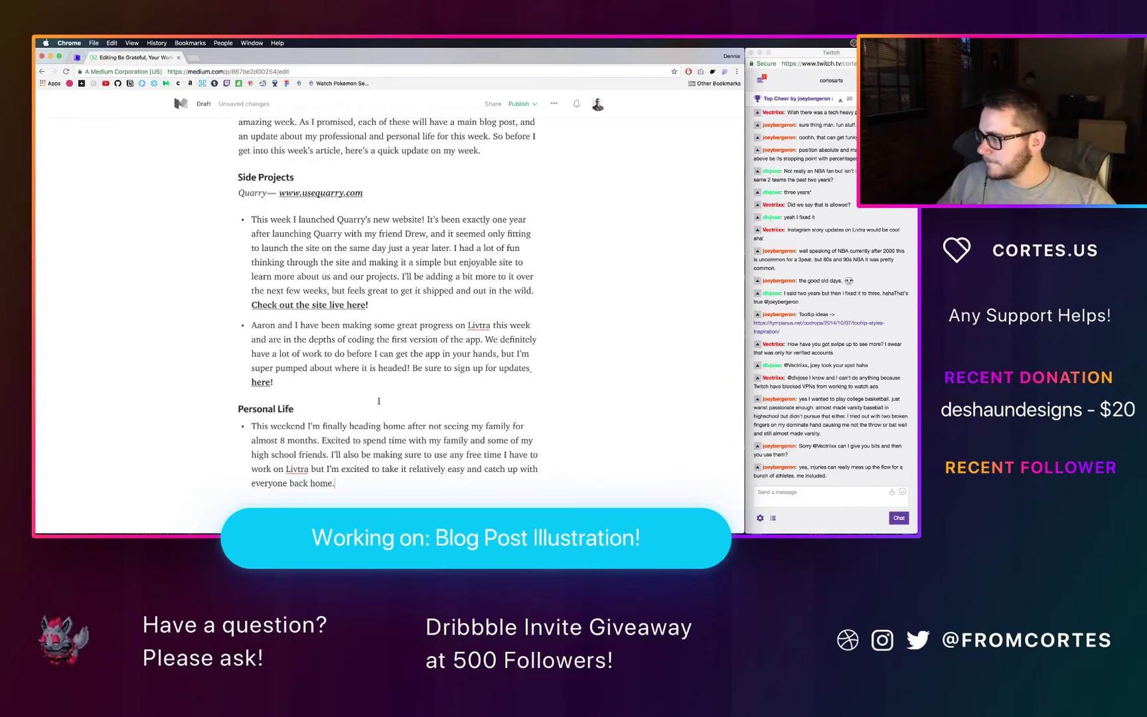
Step: Add a second Personal Life bullet reading "Although my progress will be broken with this upcoming trip" followed by the 😅 emoji
key(Return)
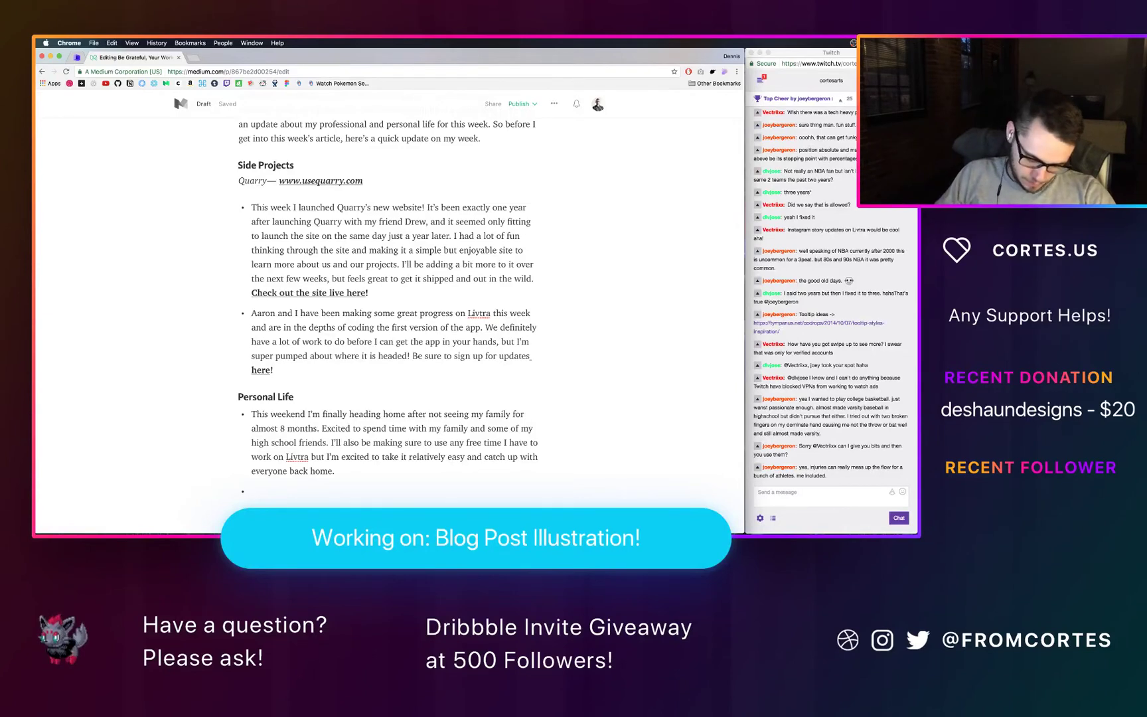
text(Alt)
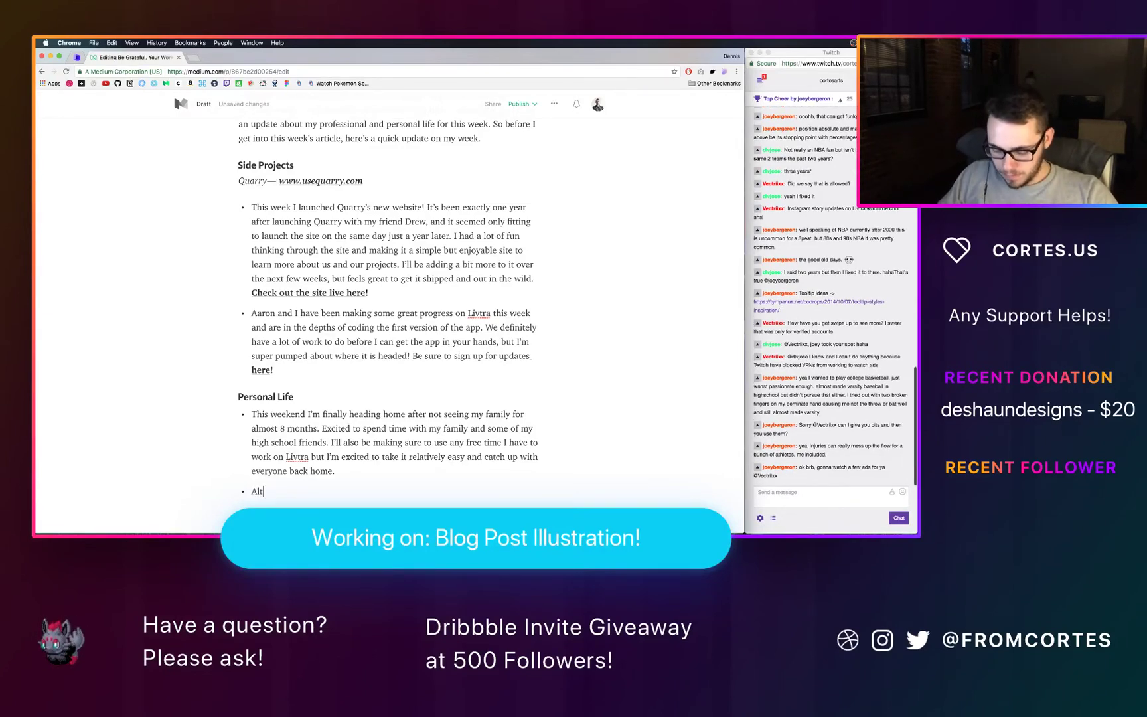
text(hough my)
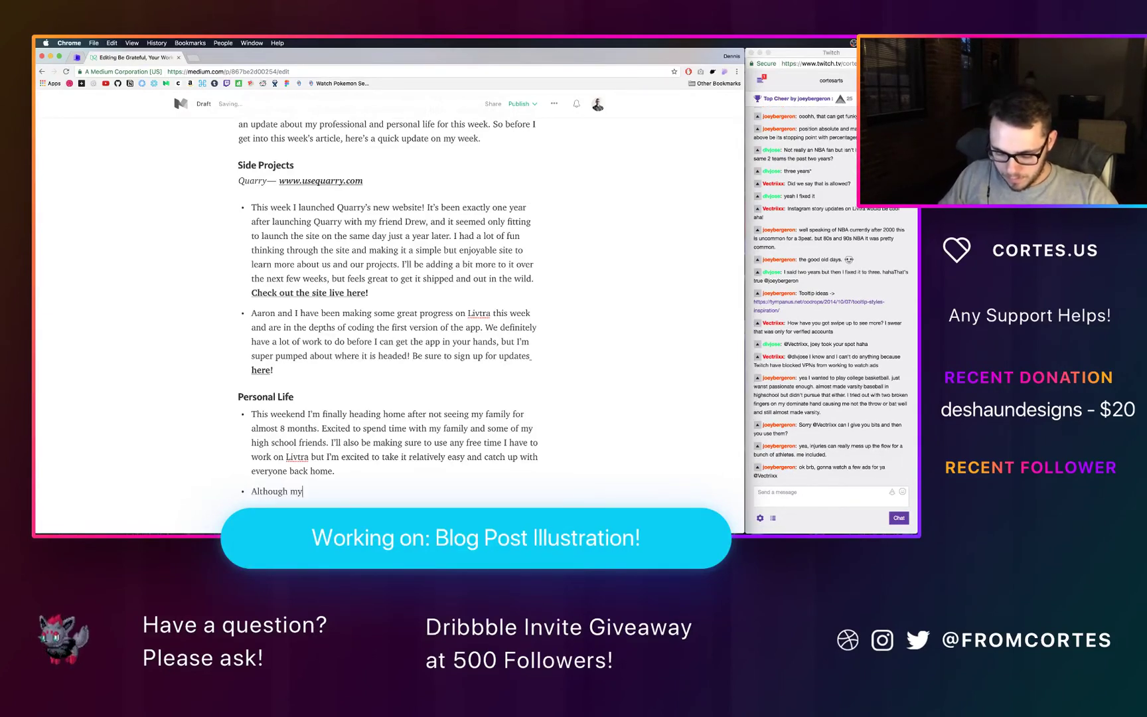
text( progr)
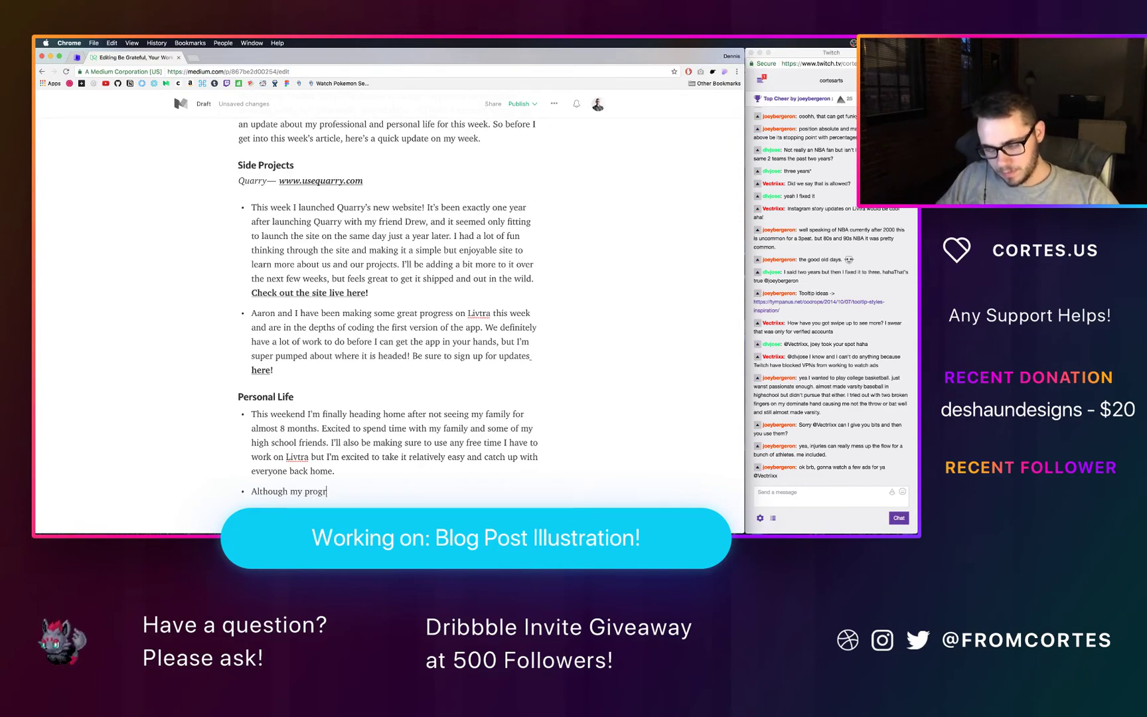
text(ess will be)
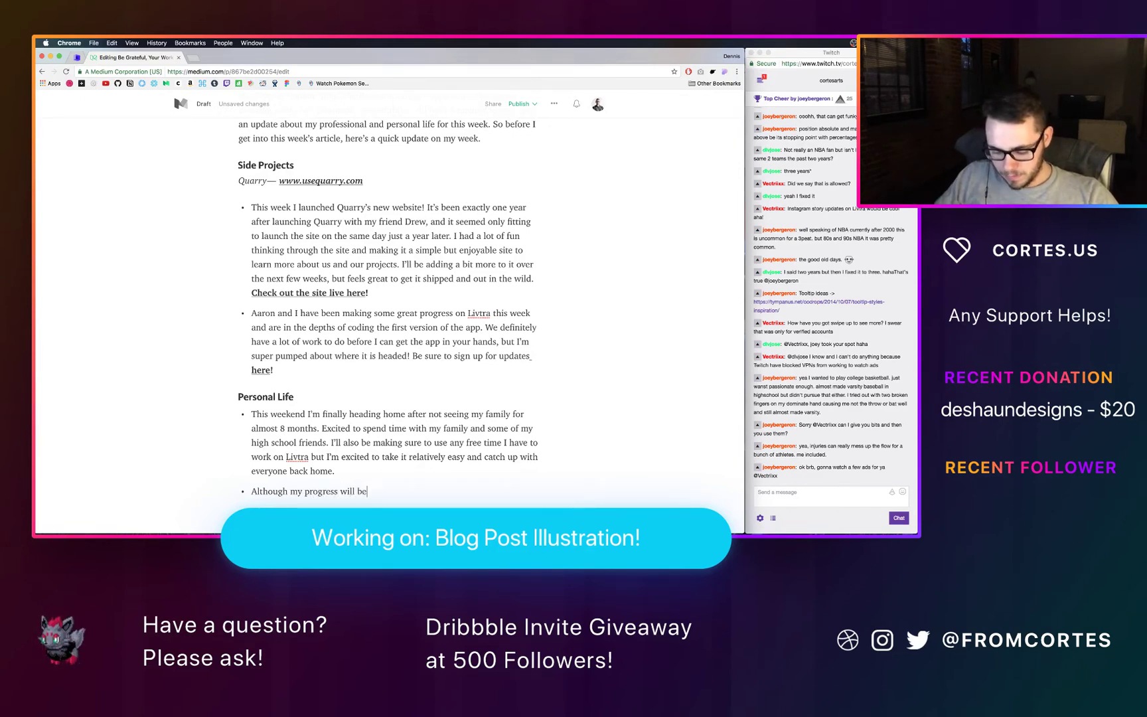
text( broken wit)
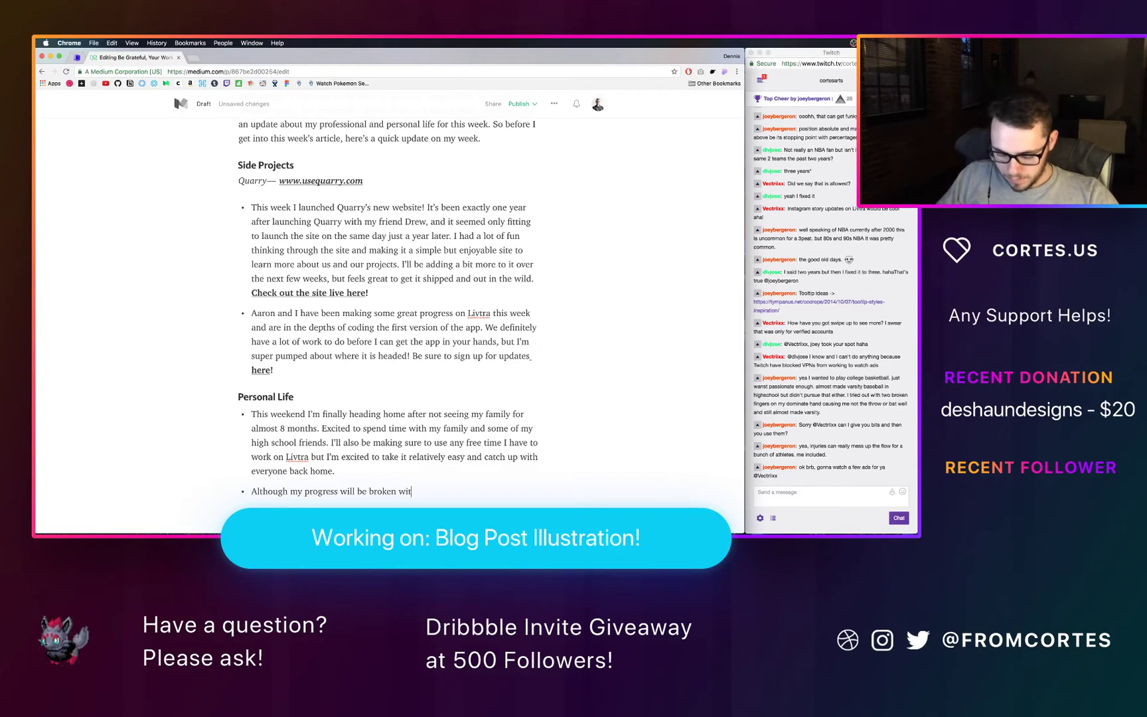
text(h this up)
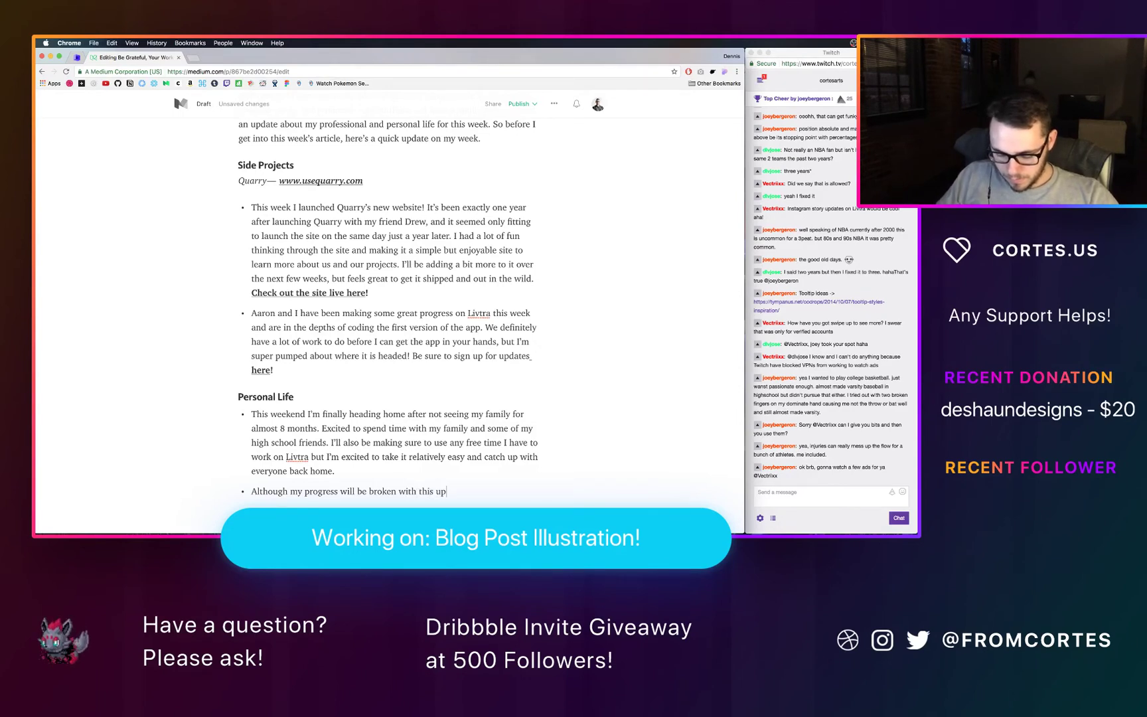
text(coming trip)
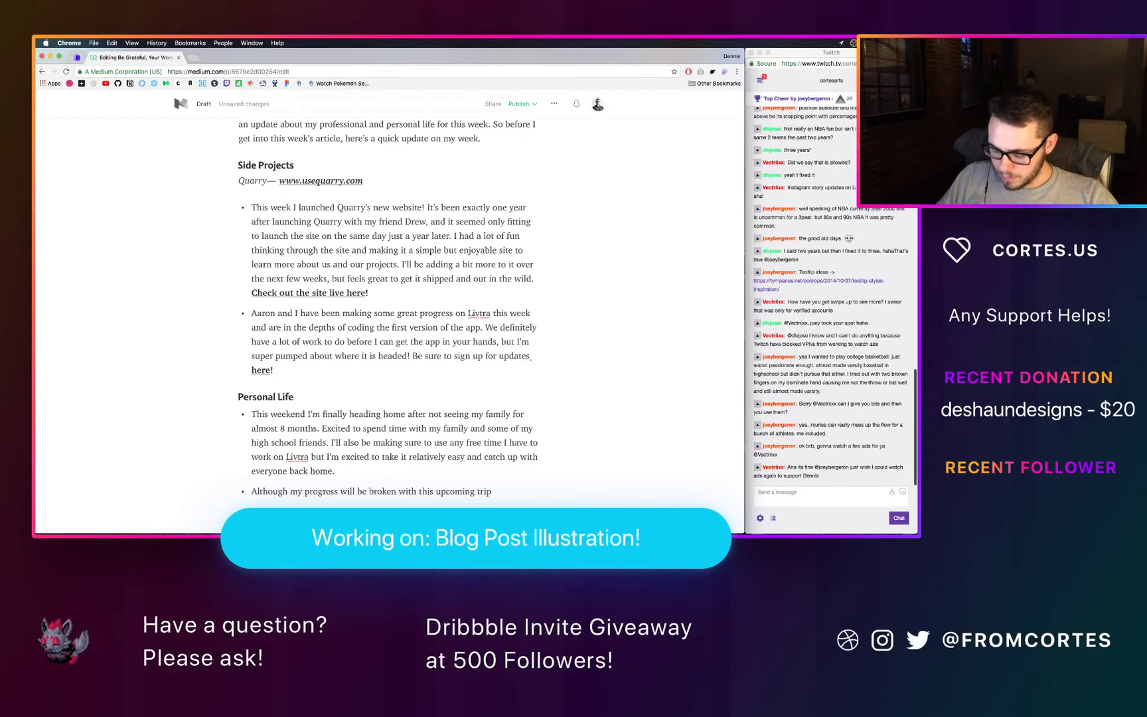
key(ctrl+super+space)
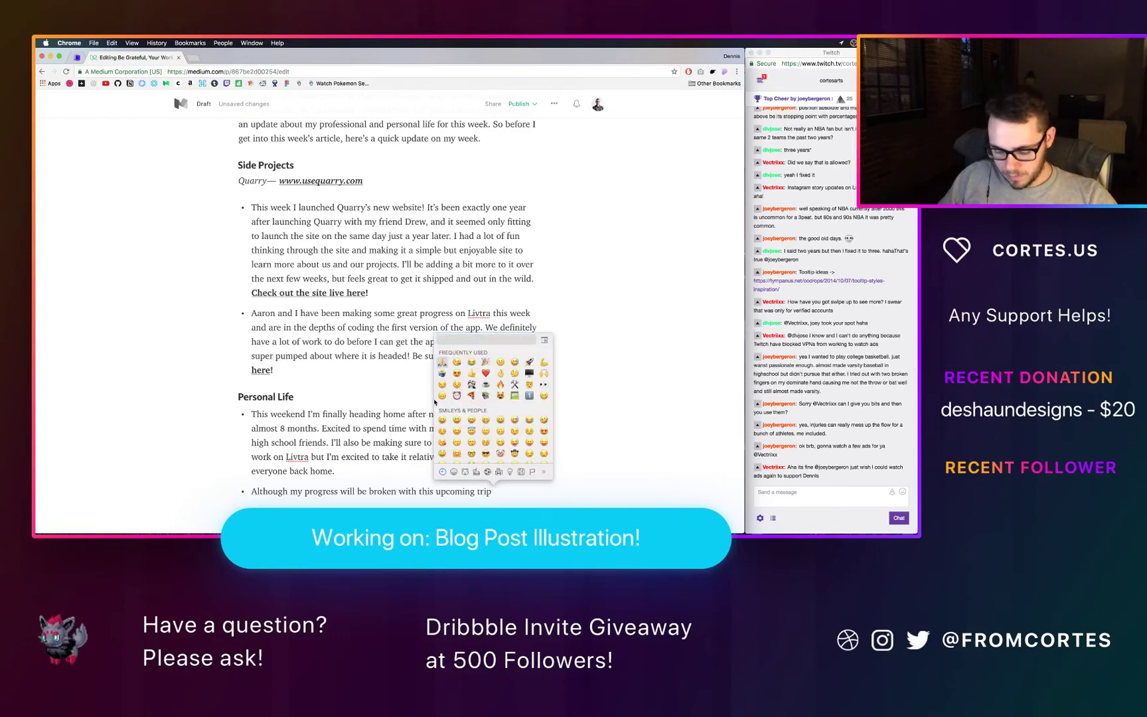
click(515, 363)
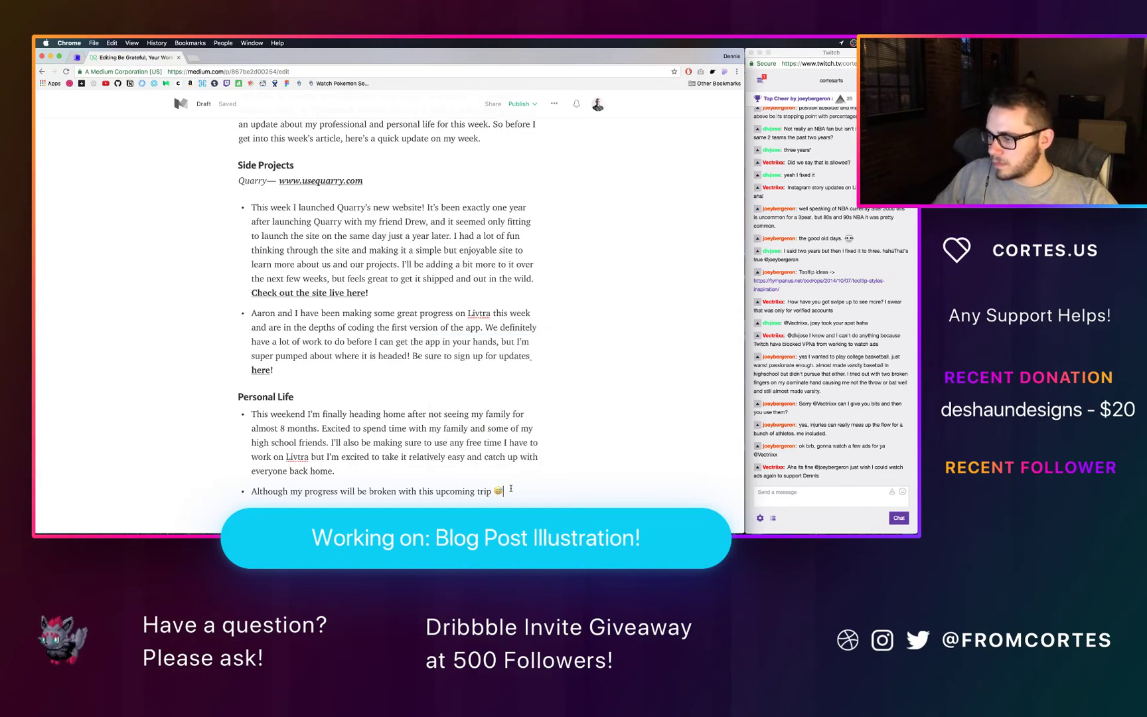
Step: Continue the second Personal Life bullet with ", this week marks a month of going to the gym every single weekday"
text(, this w)
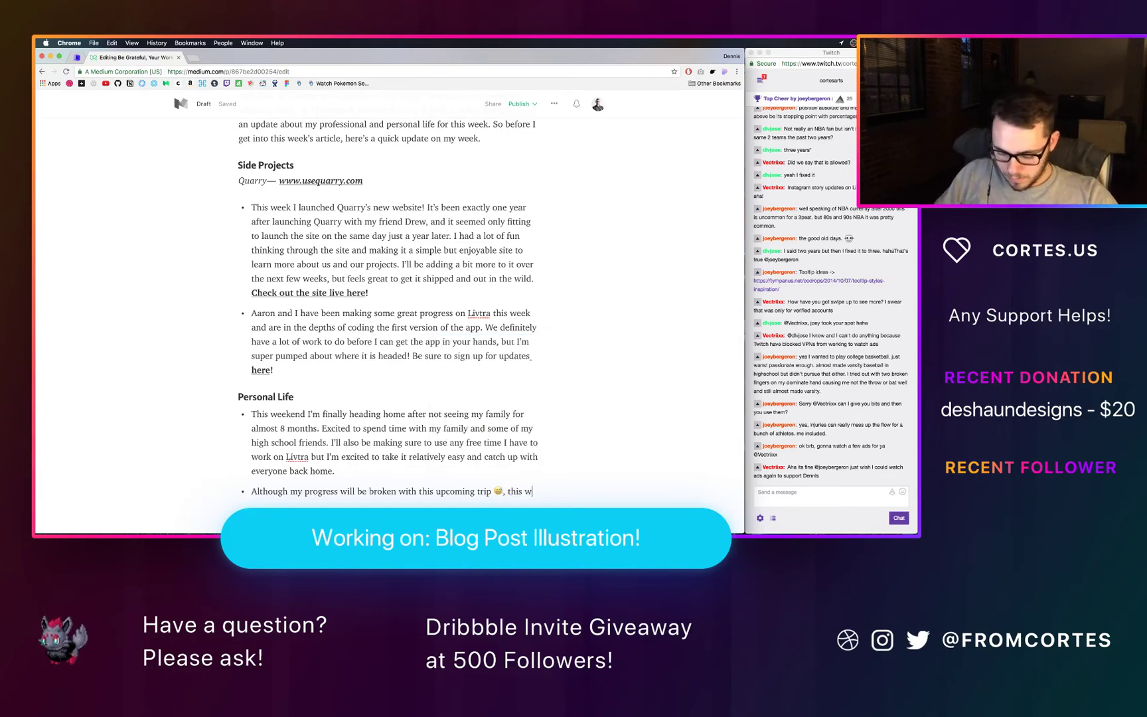
text(eek marks a)
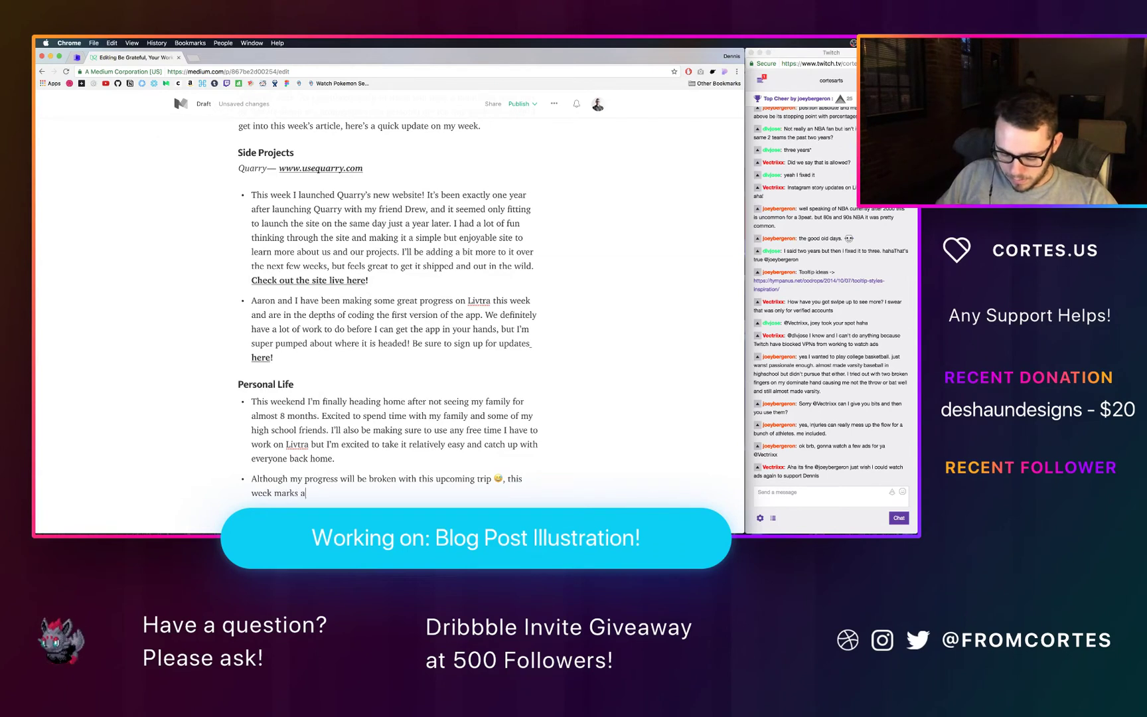
text( month of go)
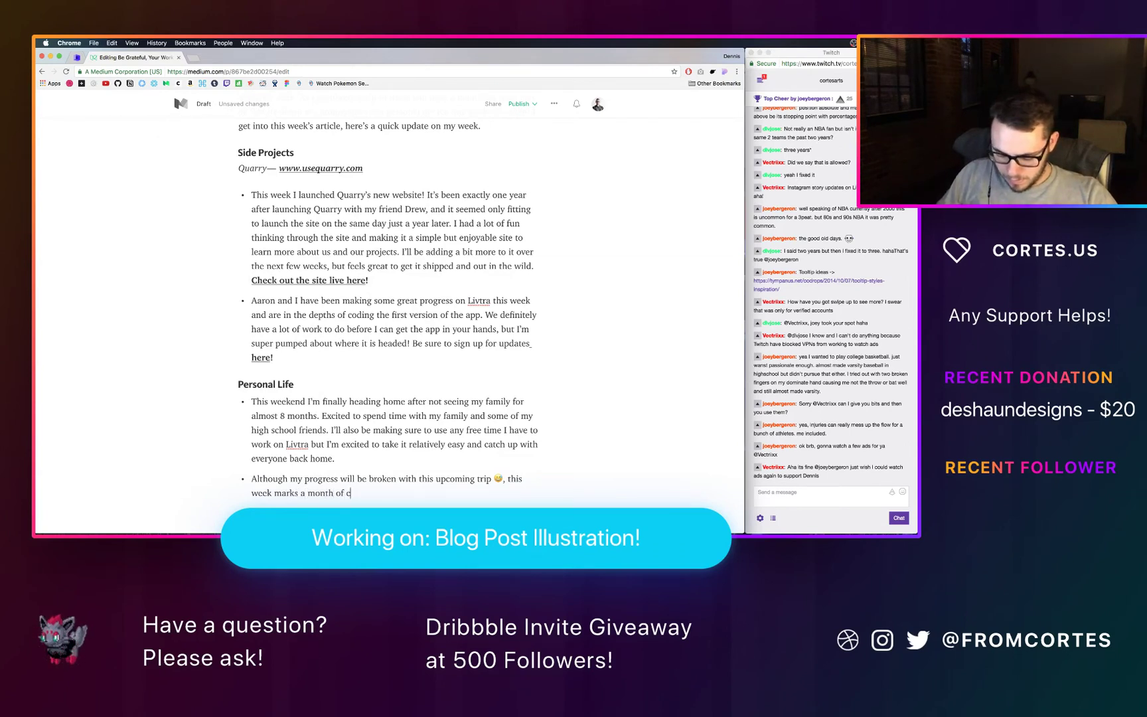
text(ing to the )
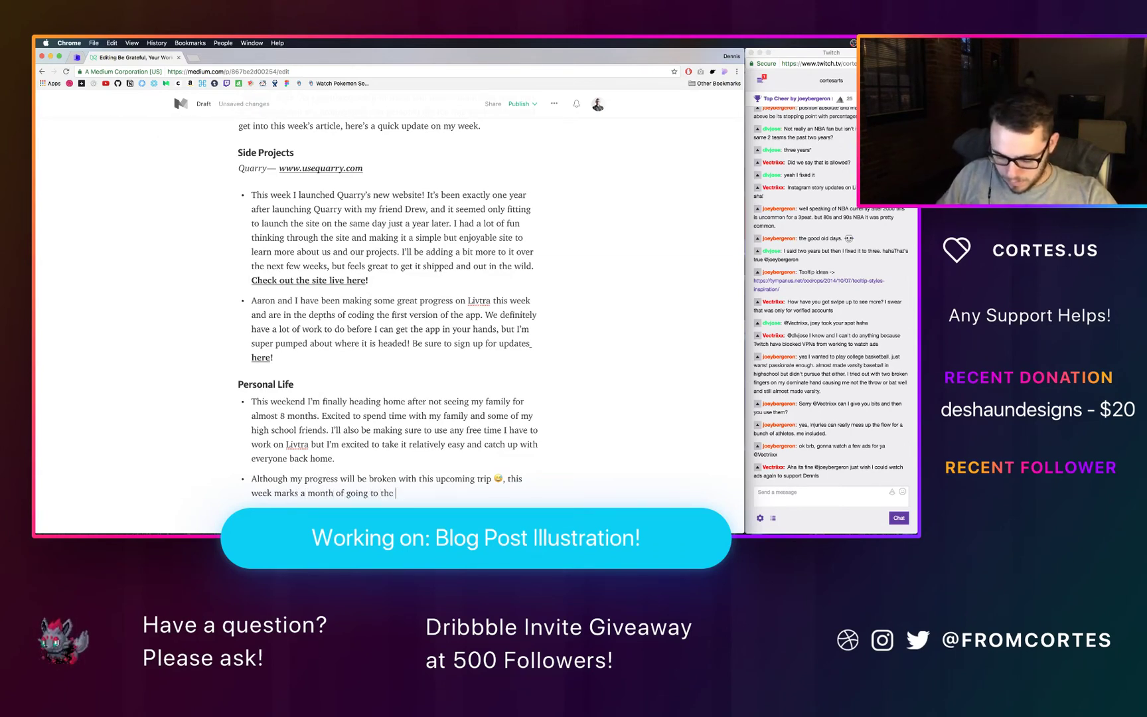
text(gym every )
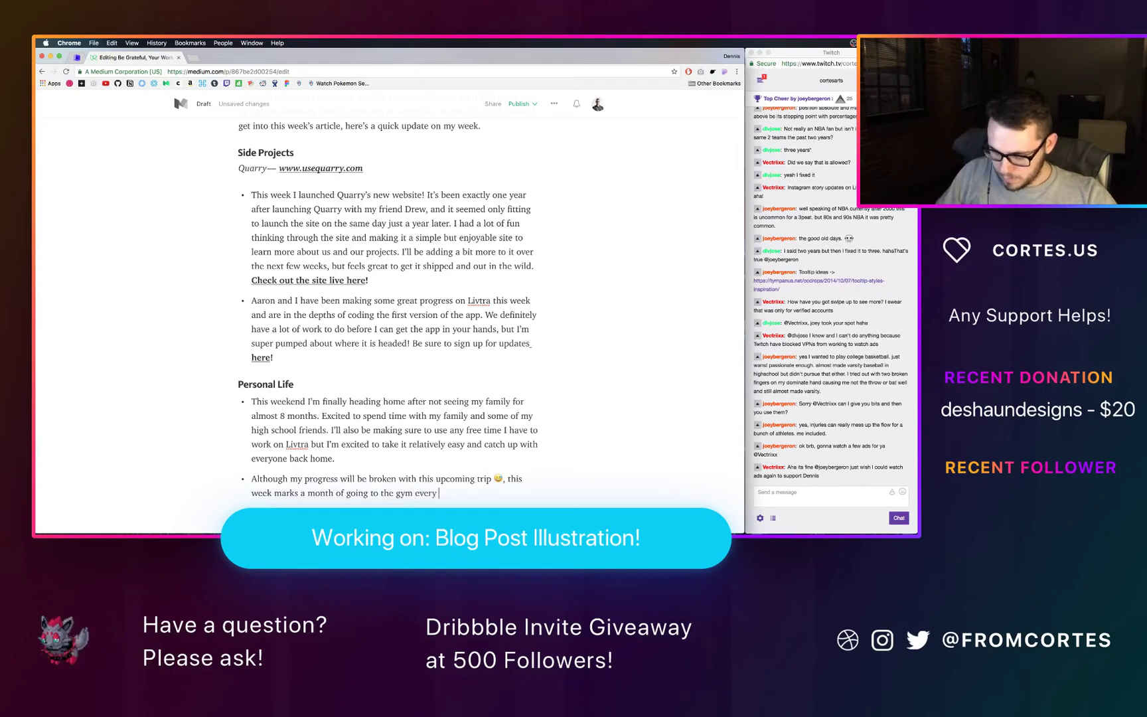
text(single week)
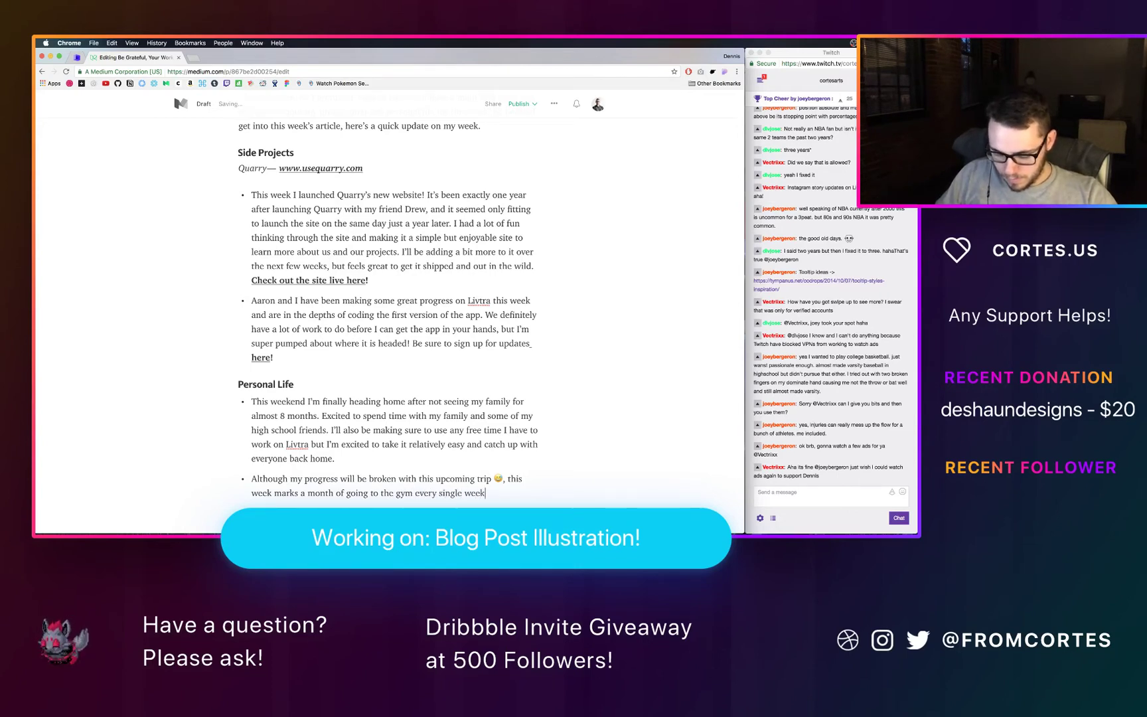
text(day)
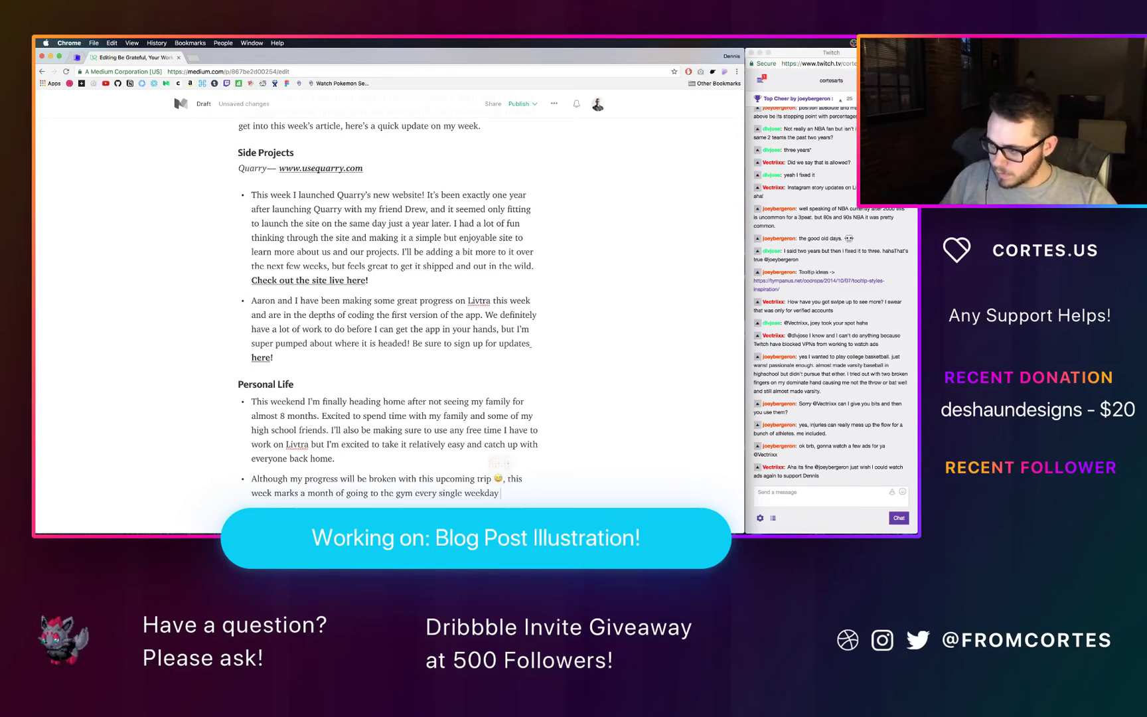
Step: End the gym sentence with the 💪 emoji and a period
key(ctrl+super+space)
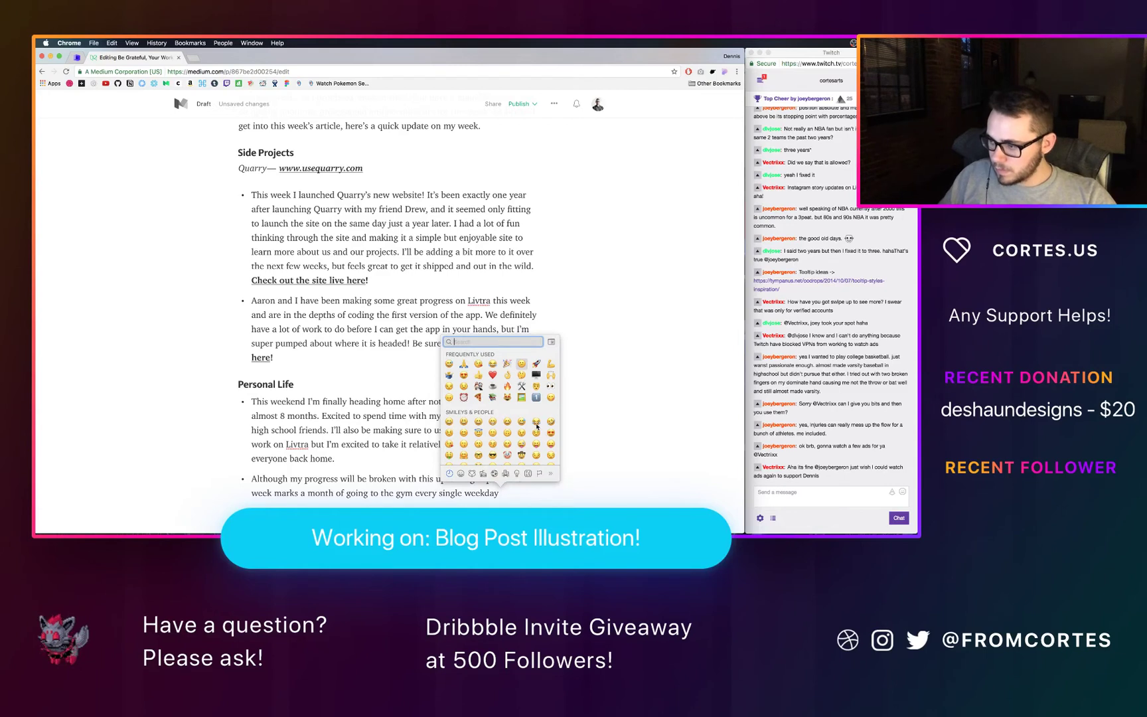
click(550, 364)
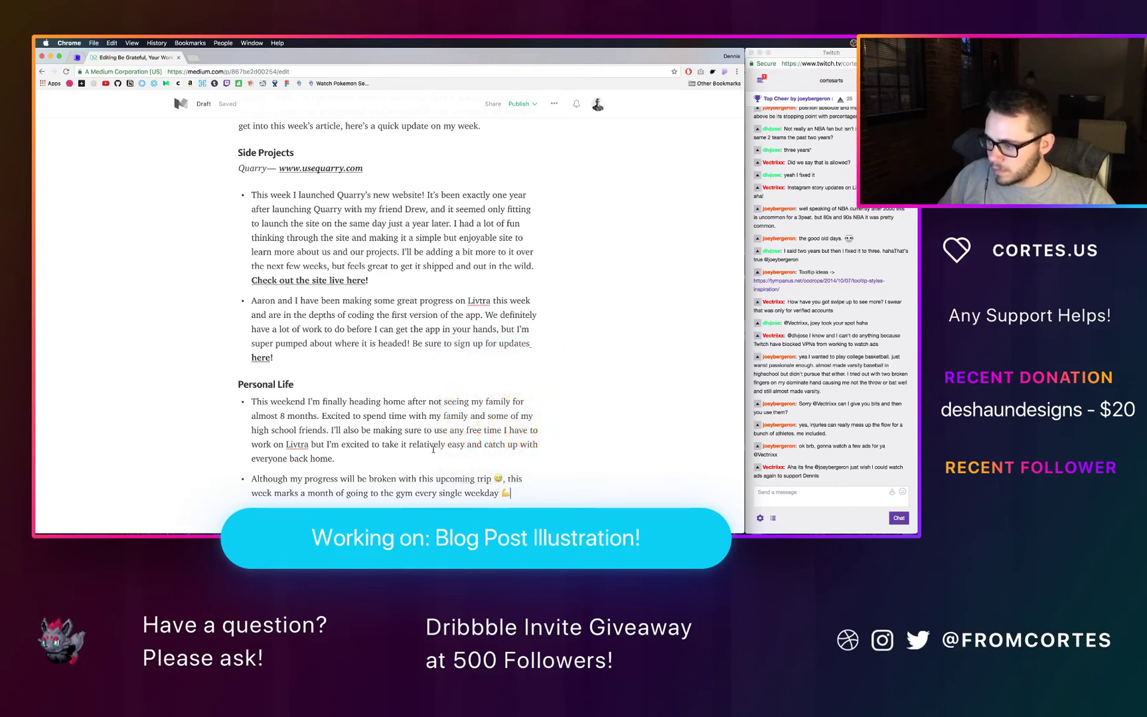
scroll(427, 445, down, 2)
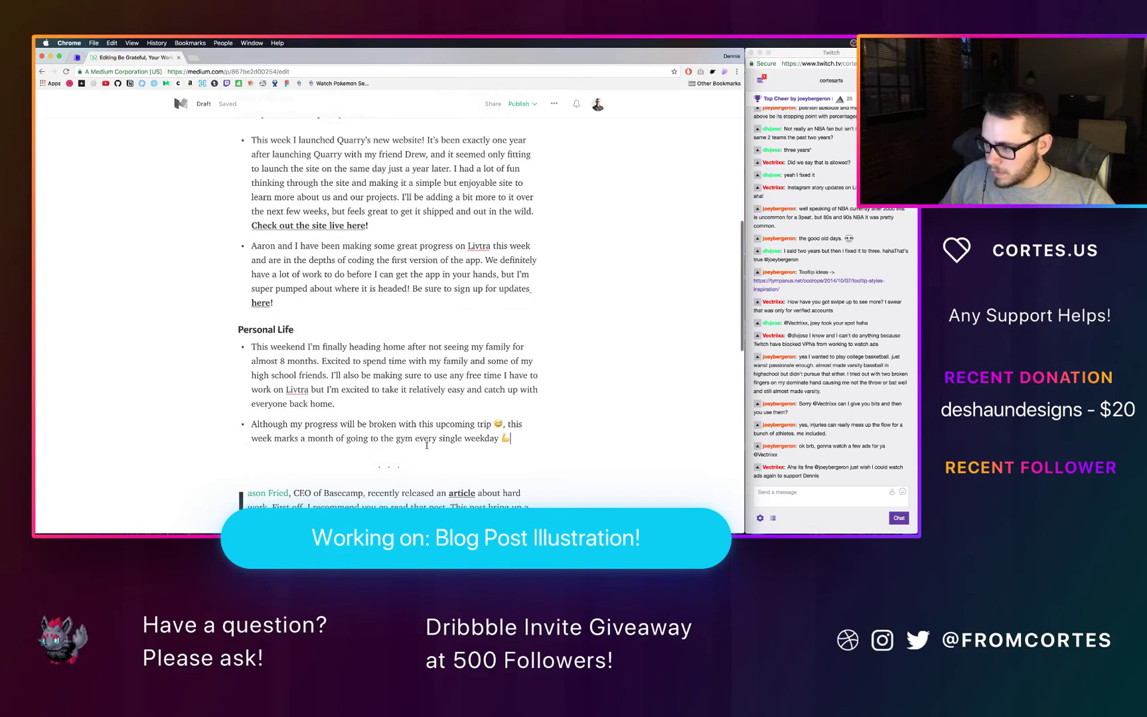
text(.)
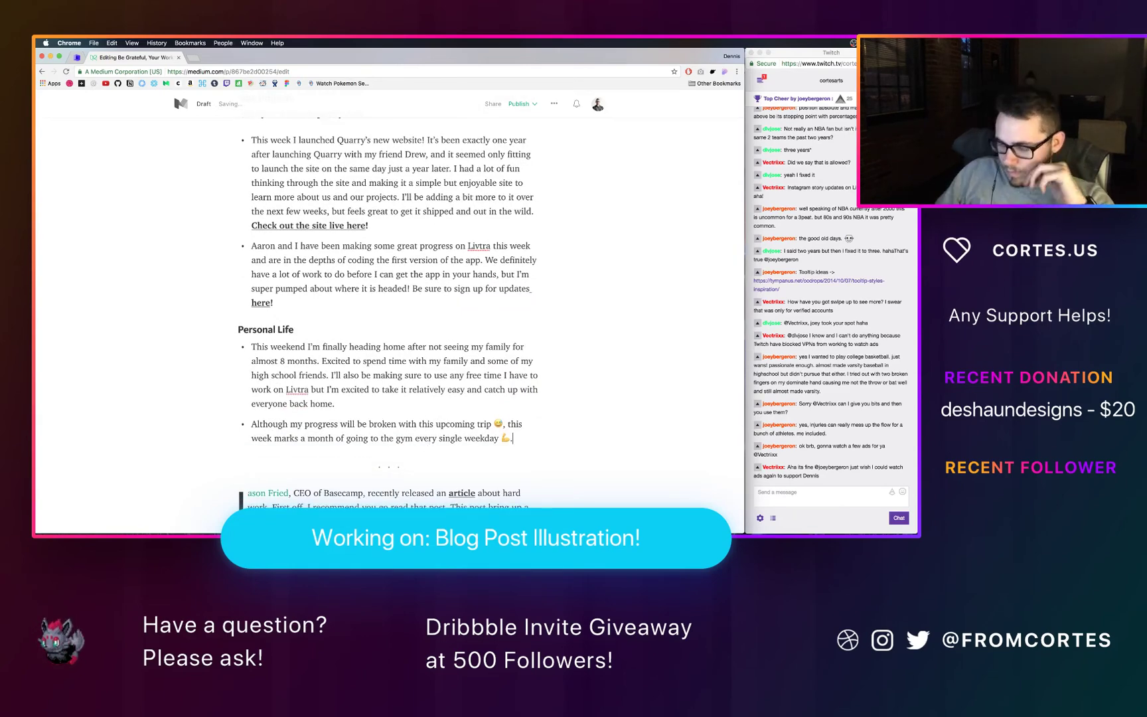
scroll(431, 401, up, 2)
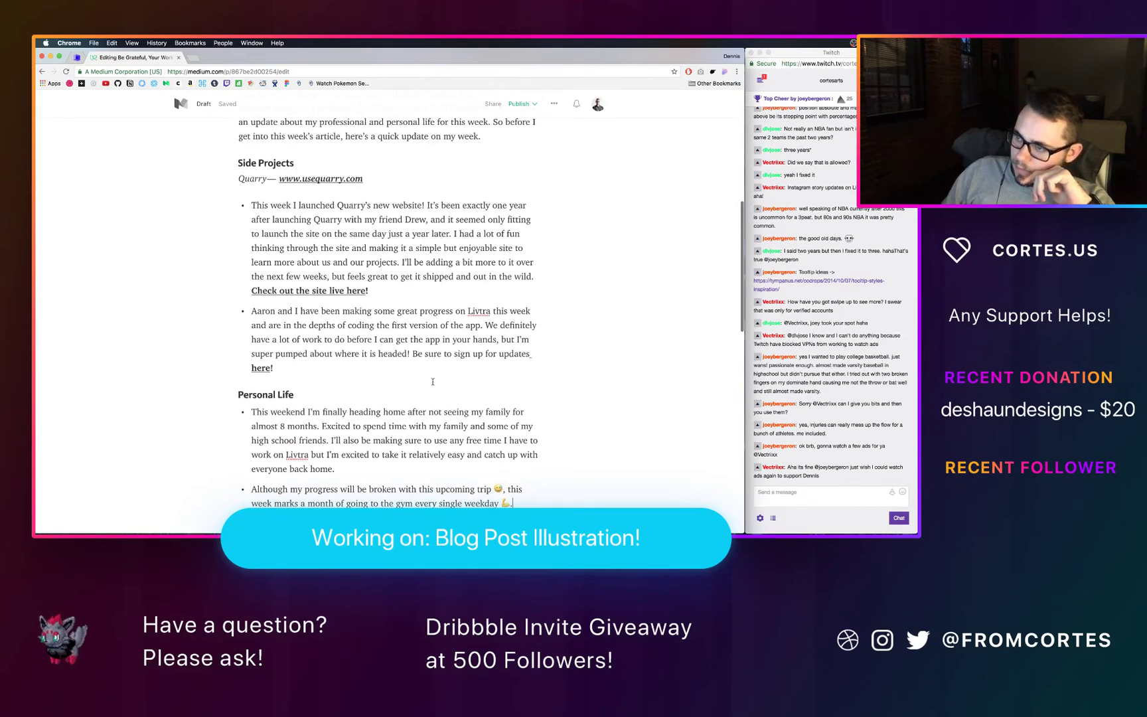
Step: Switch to Hyper, open a new terminal window and fit it as a full-height strip along the right edge of the desktop
key(super+h)
key(super+Tab)
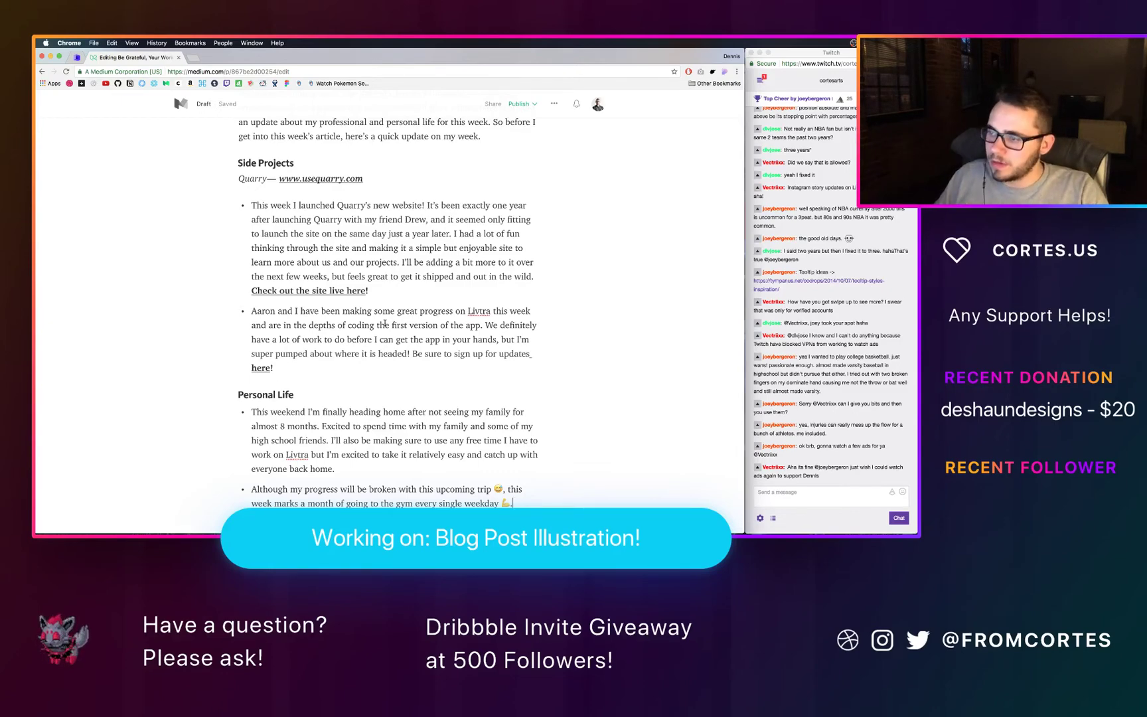
key(super+h)
mouse_move(382, 504)
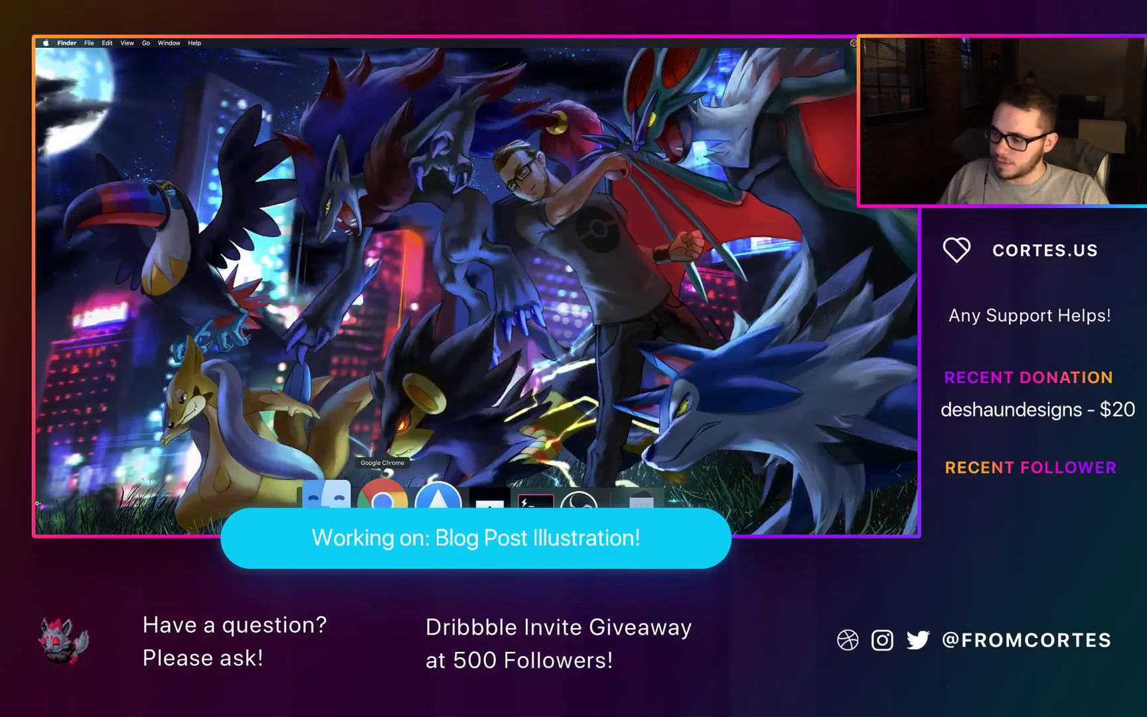
click(512, 499)
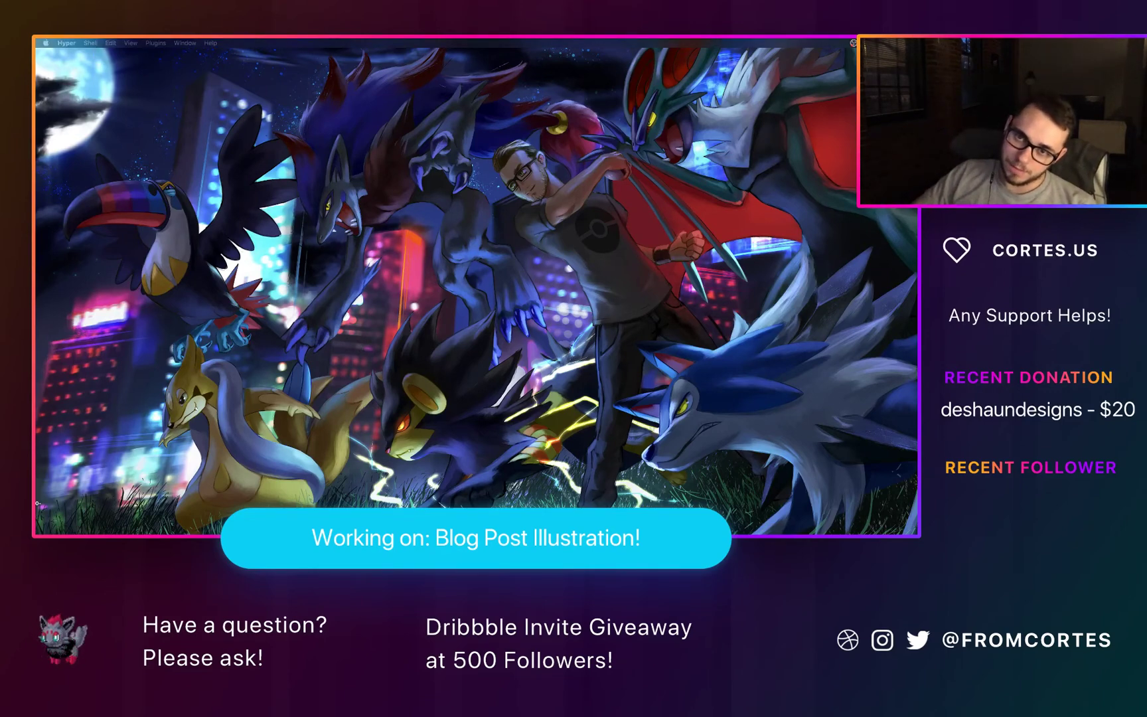
key(super+n)
drag(268, 43, 803, 41)
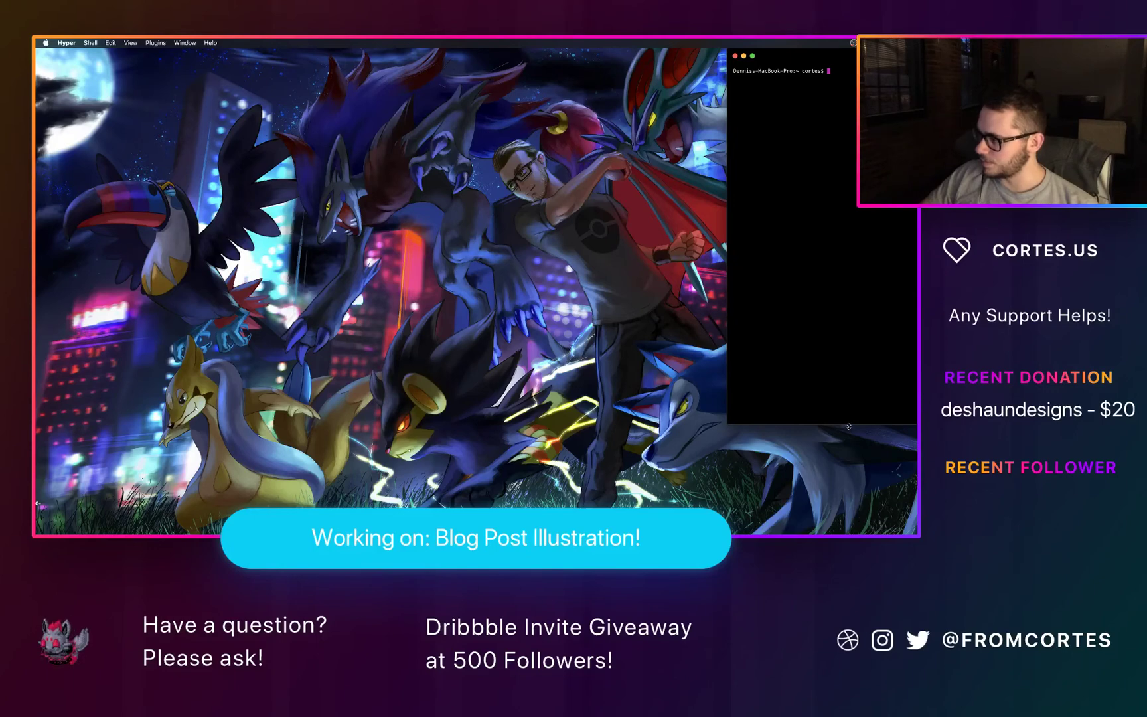
drag(850, 424, 863, 534)
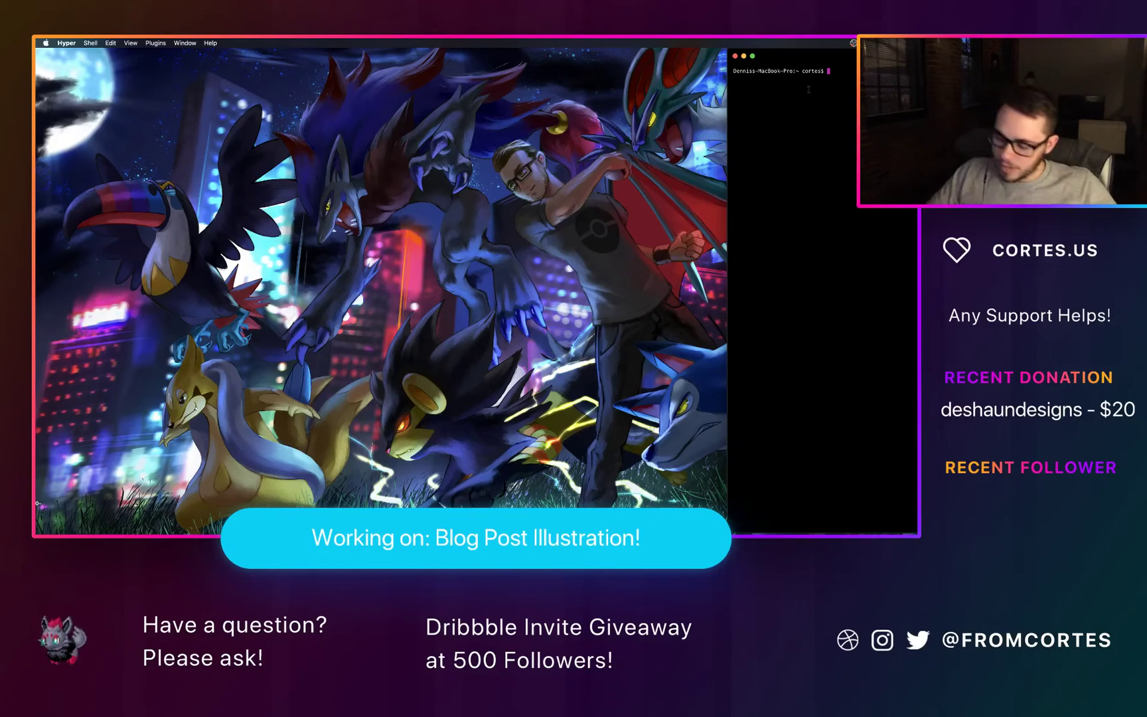
Step: Change to the code/heart folder in the terminal and open the project in Atom with "atom ."
text(cd code/he)
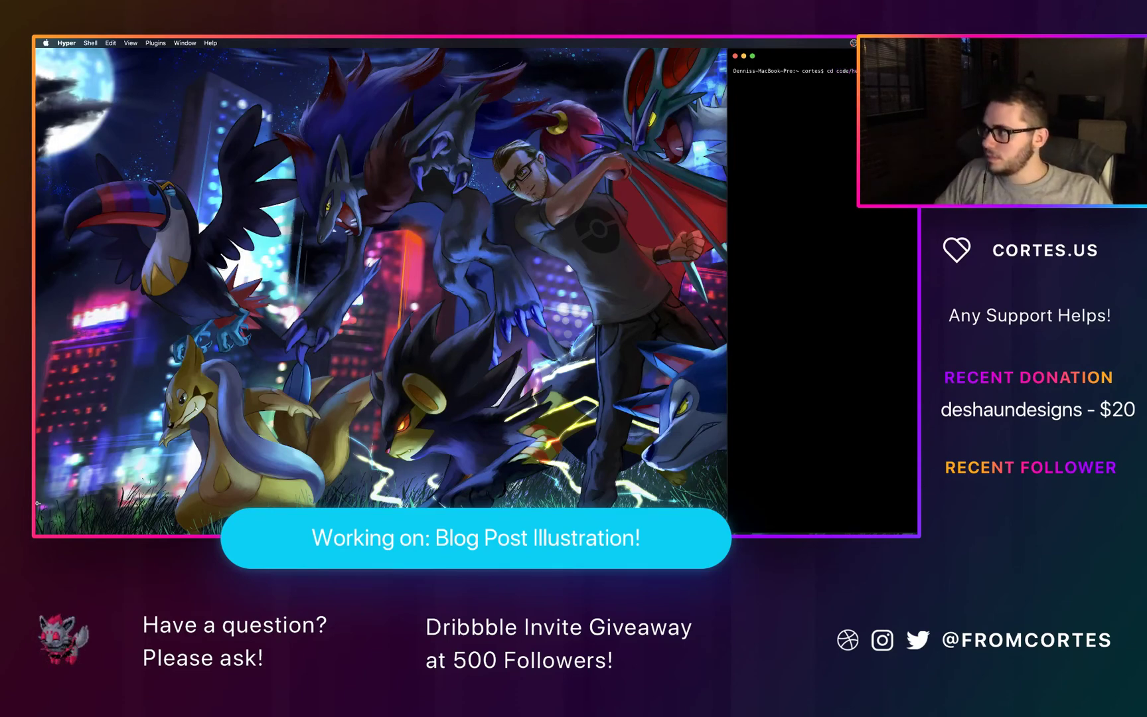
key(Return)
text(atom .)
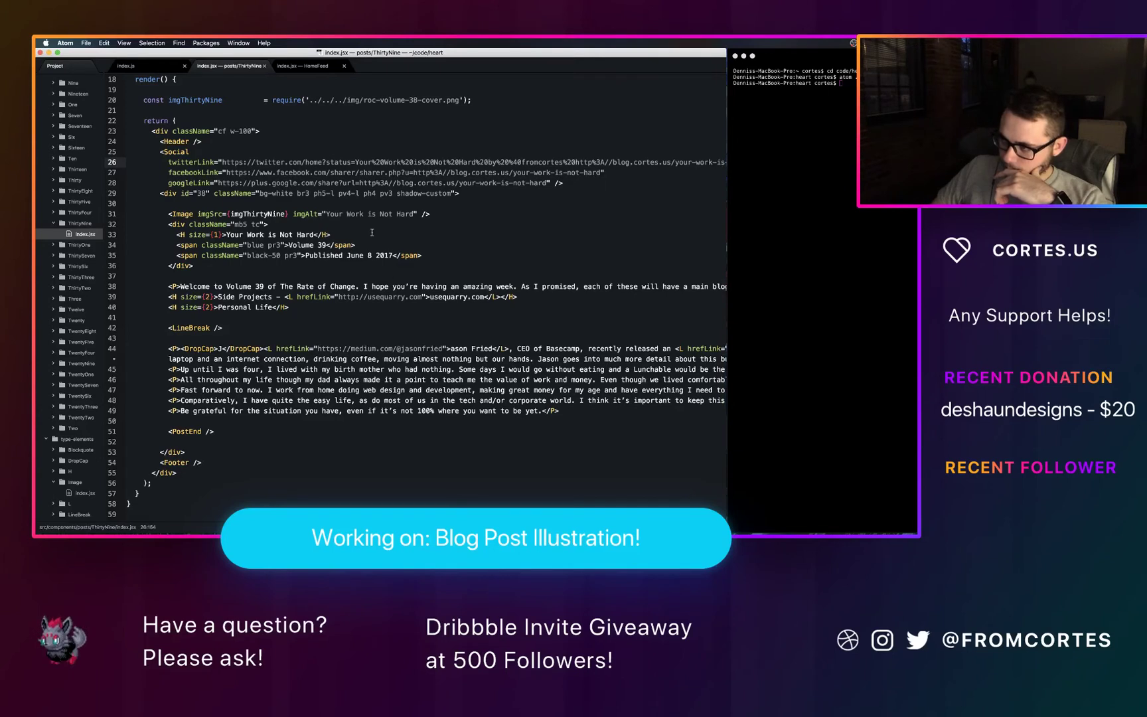
Step: Insert "Be Grateful, " before "Your Work is Not Hard" in the ThirtyNine post's image alt text and main heading, and save the file
click(326, 214)
drag(325, 214, 392, 214)
click(224, 234)
text(Be Grate)
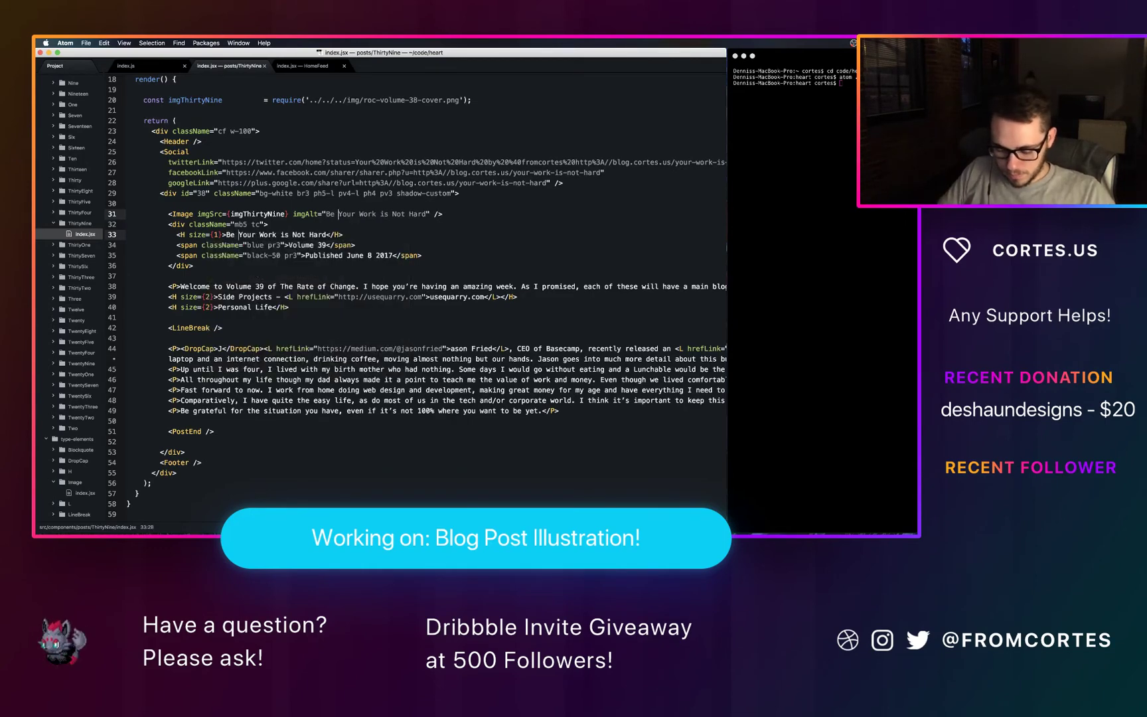
text(ful,)
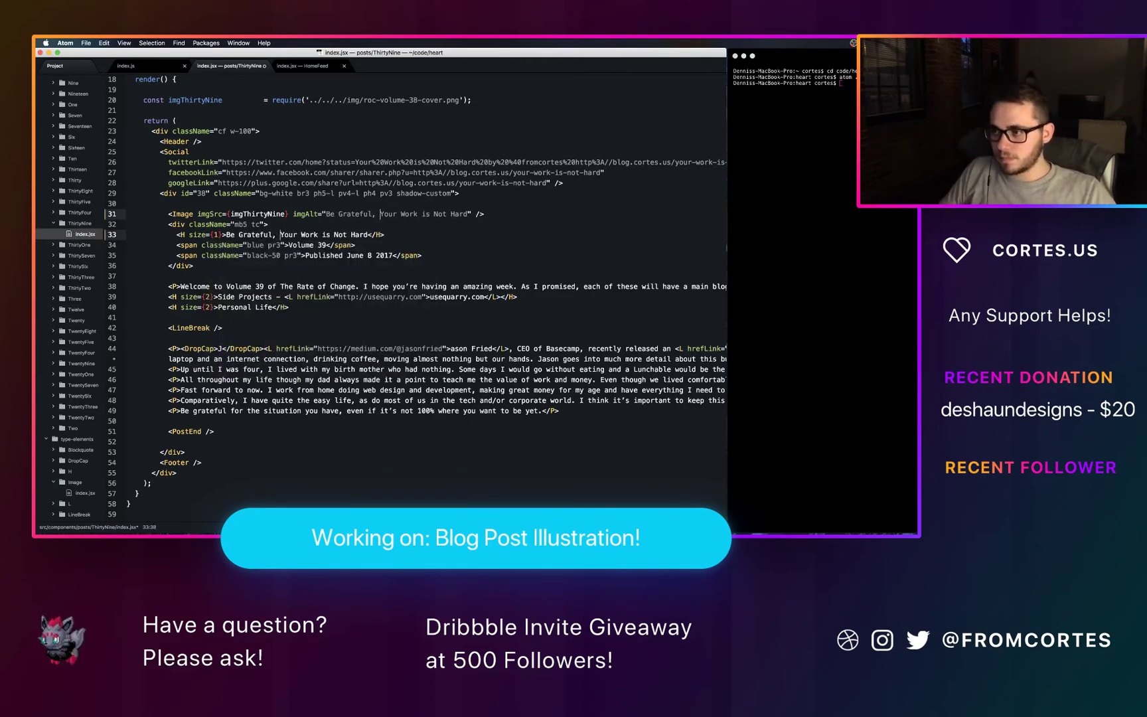
key(super+s)
Step: Insert "Be%20Grateful,%20" at the start of the status text in the post's twitterLink
scroll(438, 206, right, 3)
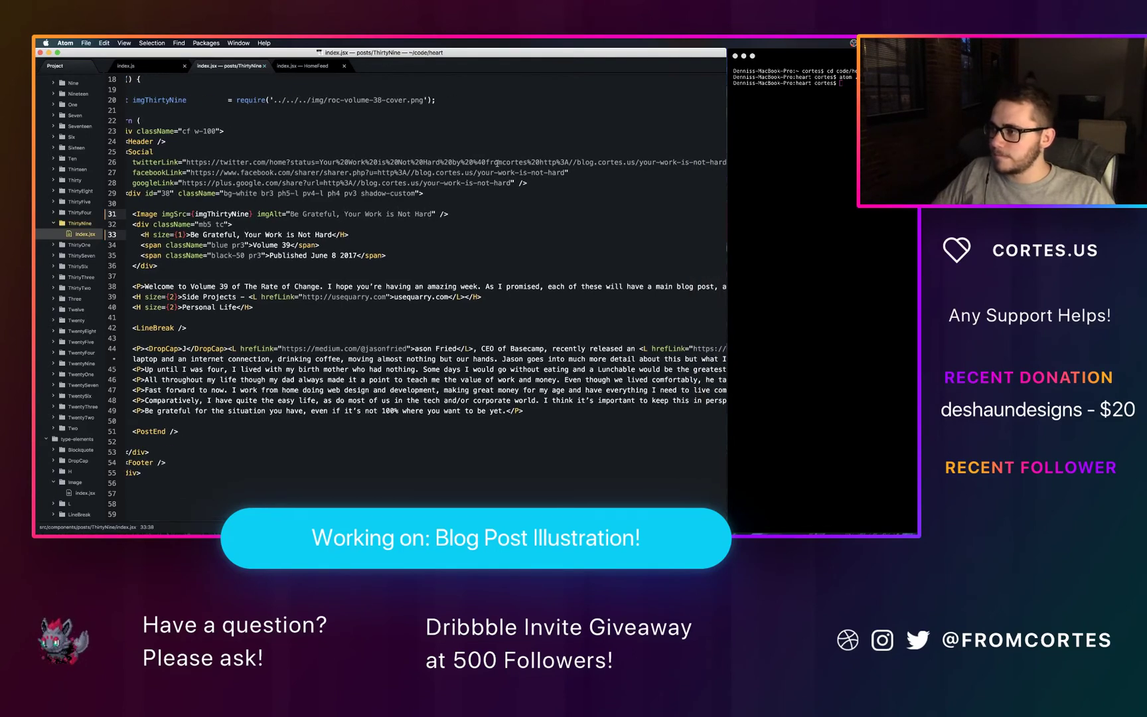
click(318, 162)
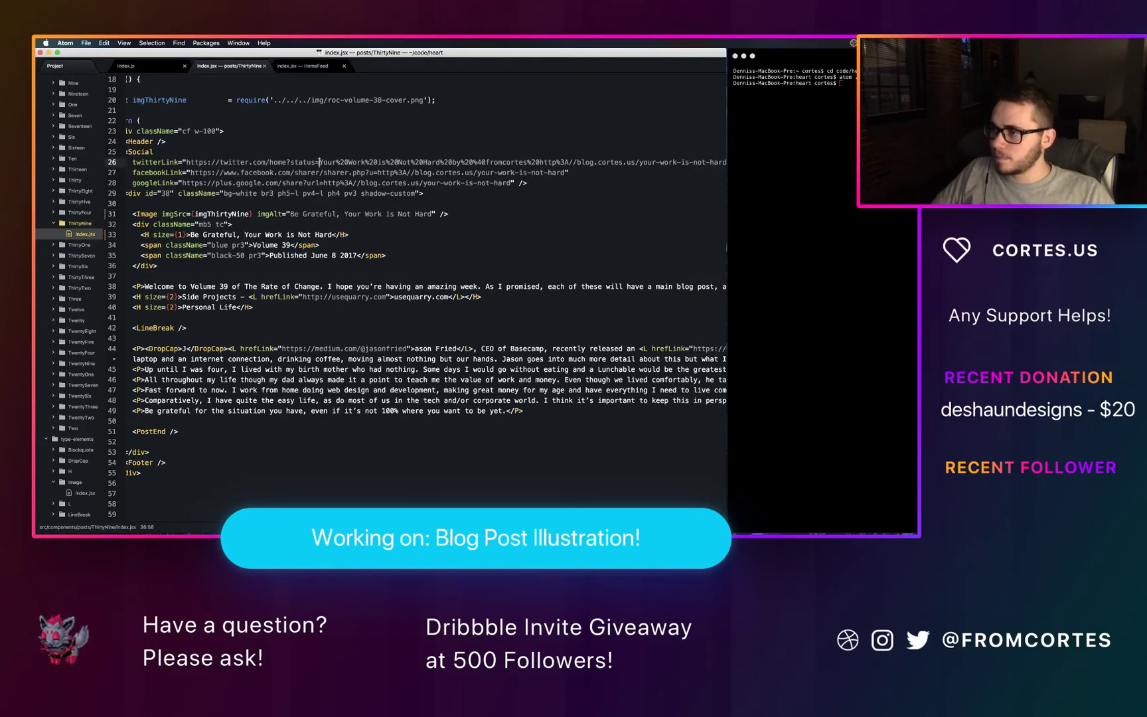
text(Be)
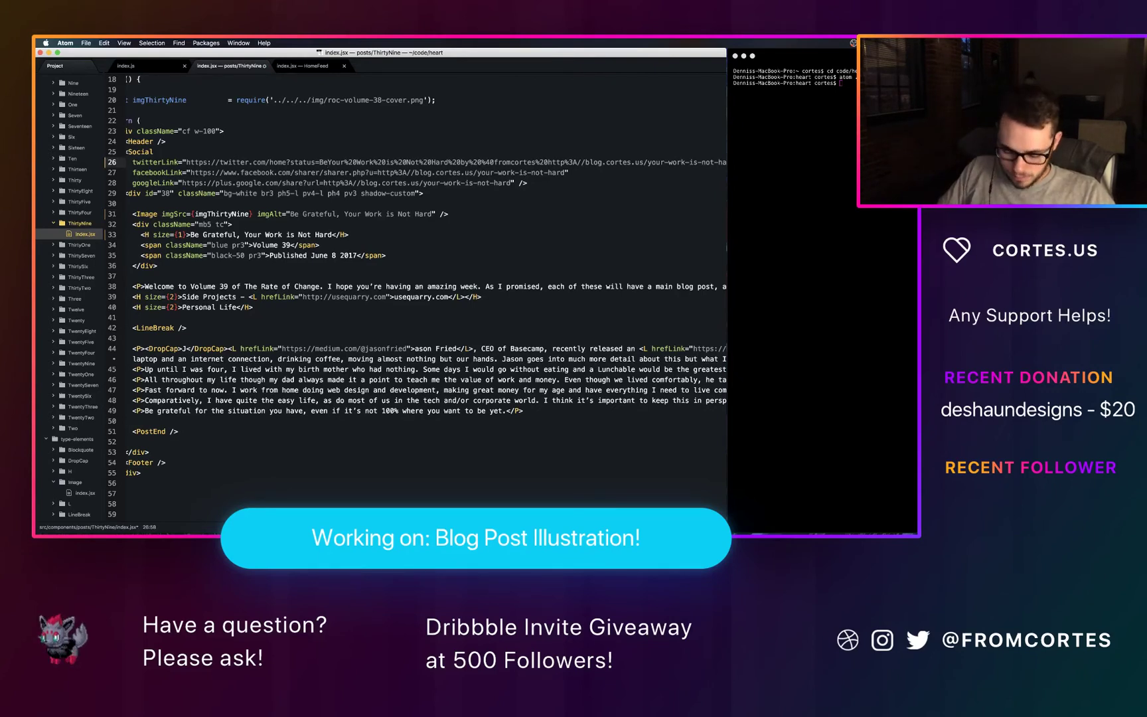
text(%)
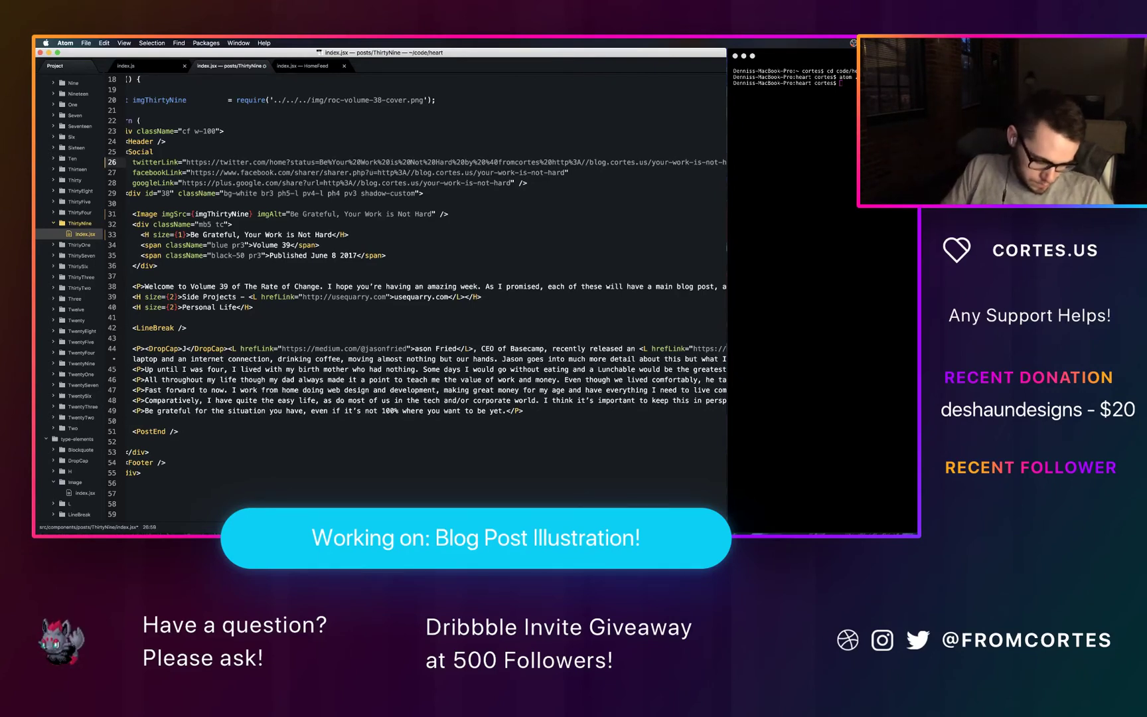
text(20)
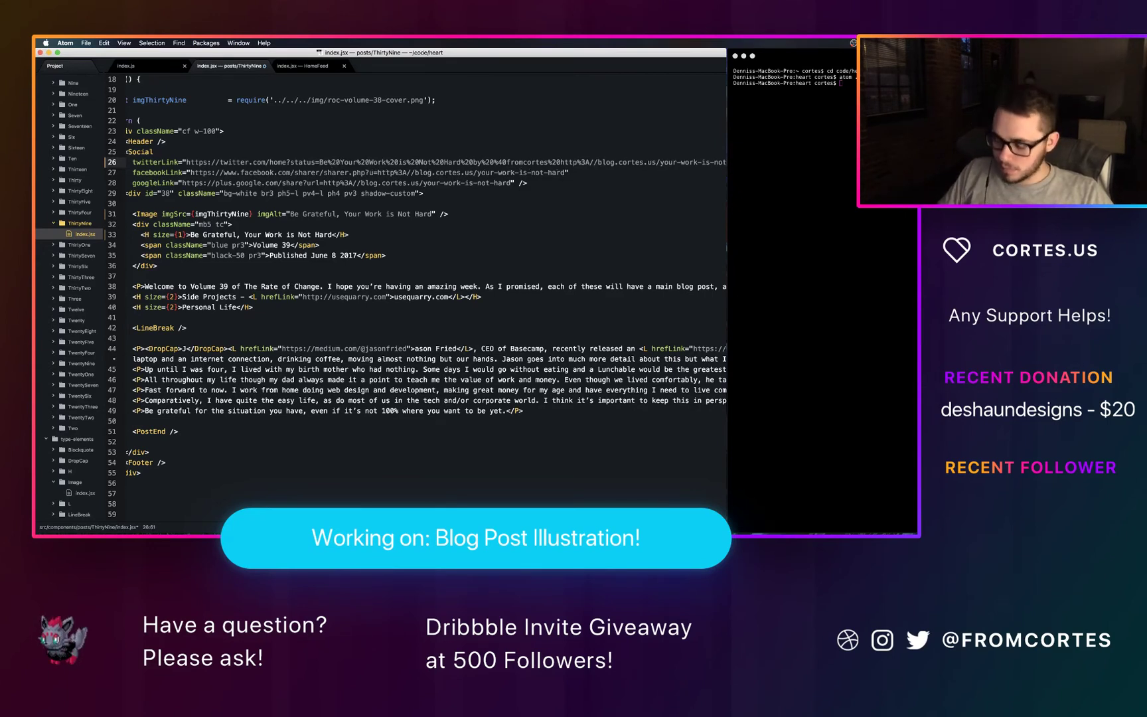
text(Grateful,%20)
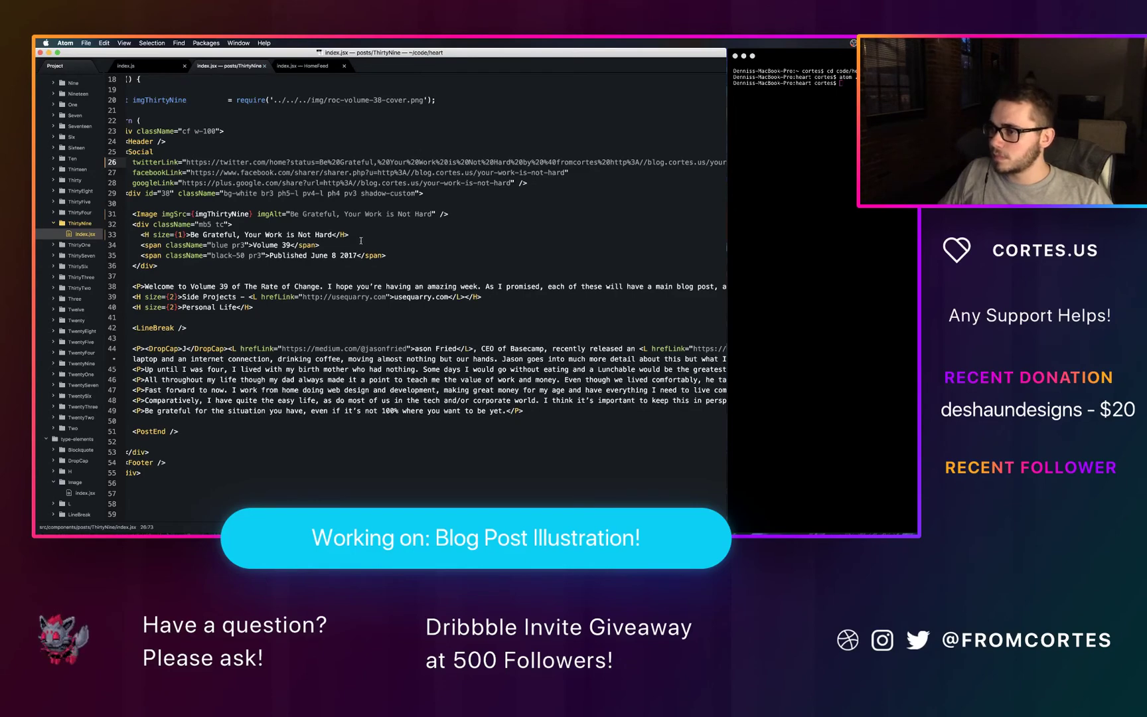
Step: Bring the Twitch chat window onto the code editor's desktop and widen it to fill the space beside Atom
key(ctrl+Left)
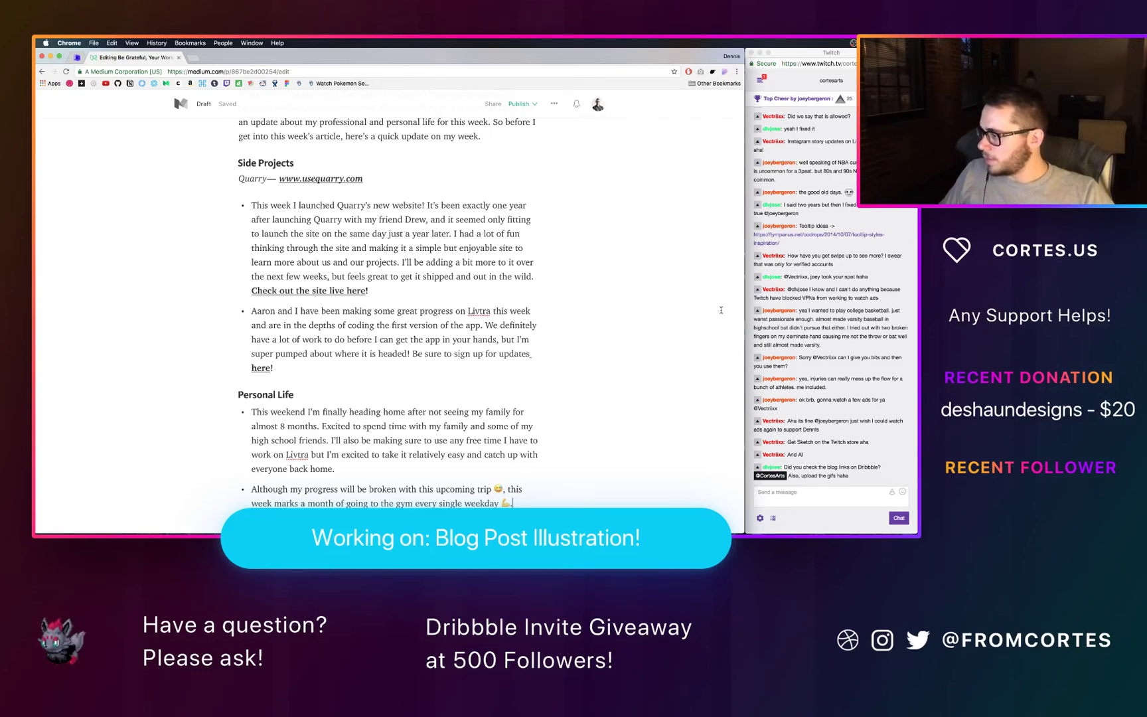
key(ctrl+Up)
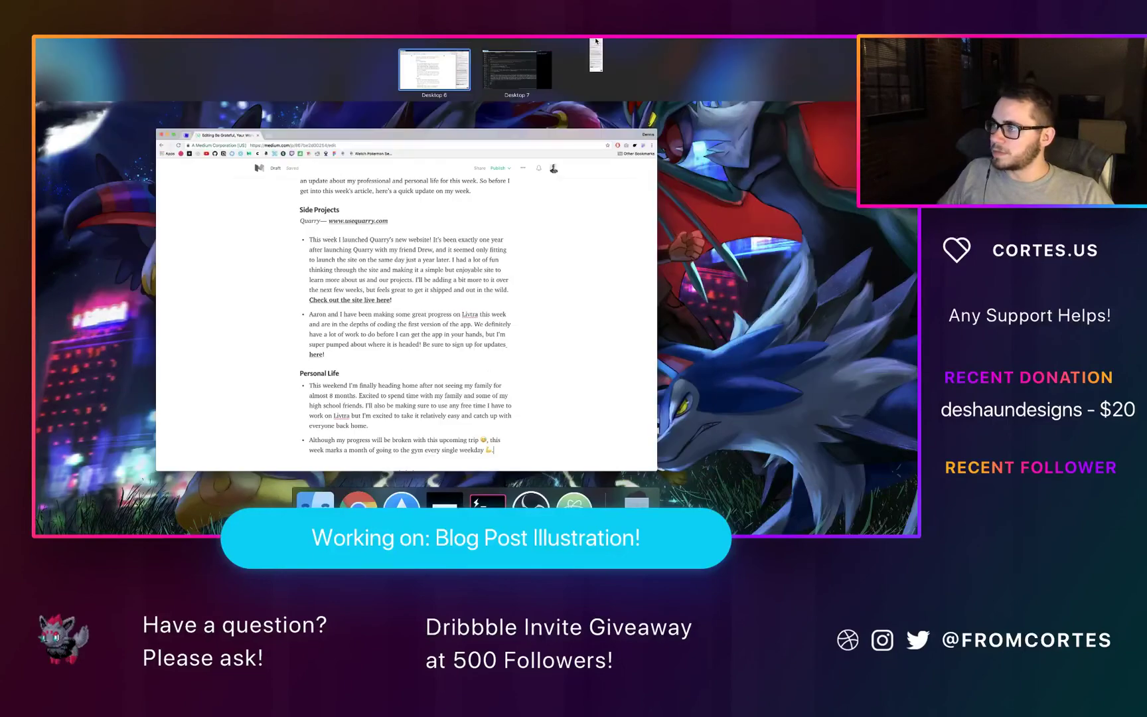
click(533, 66)
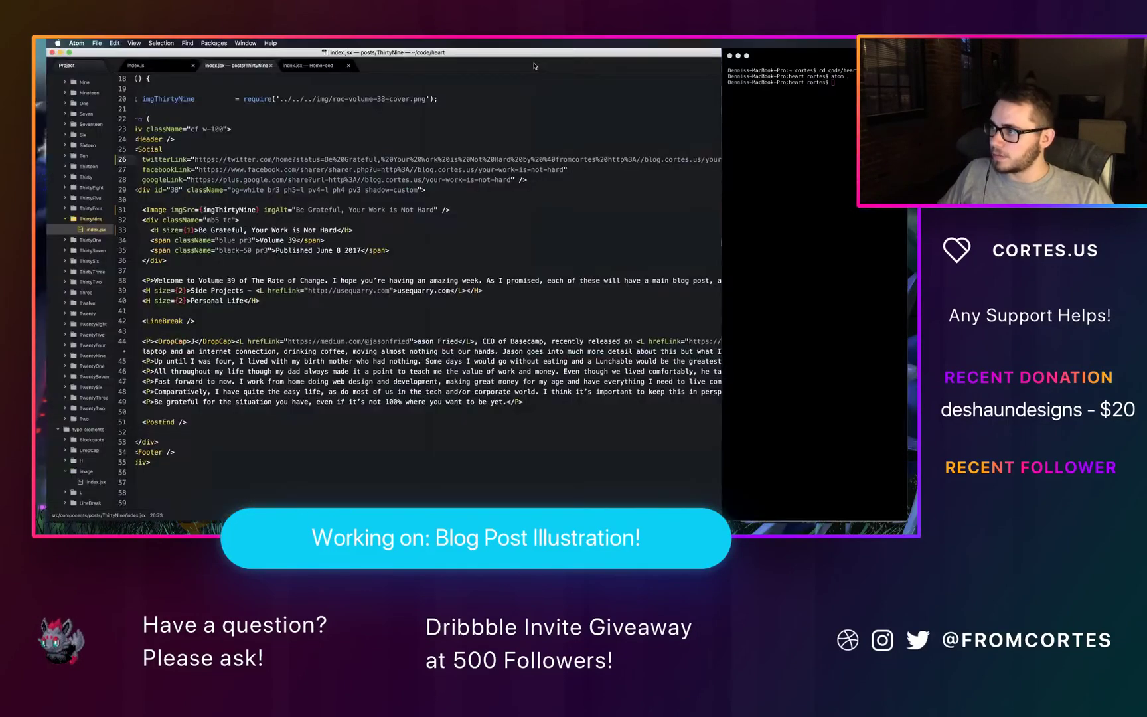
key(ctrl+Up)
click(855, 149)
drag(744, 118, 726, 118)
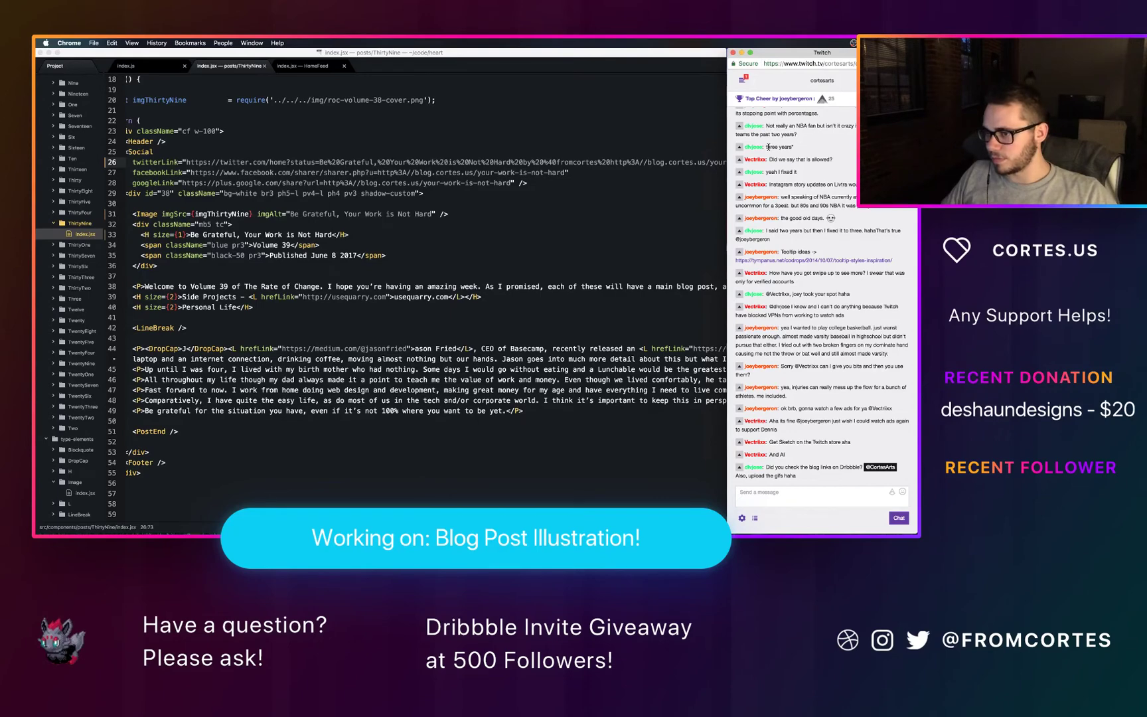
Step: Change the id of the div wrapping the ThirtyNine post's content to 39
click(287, 154)
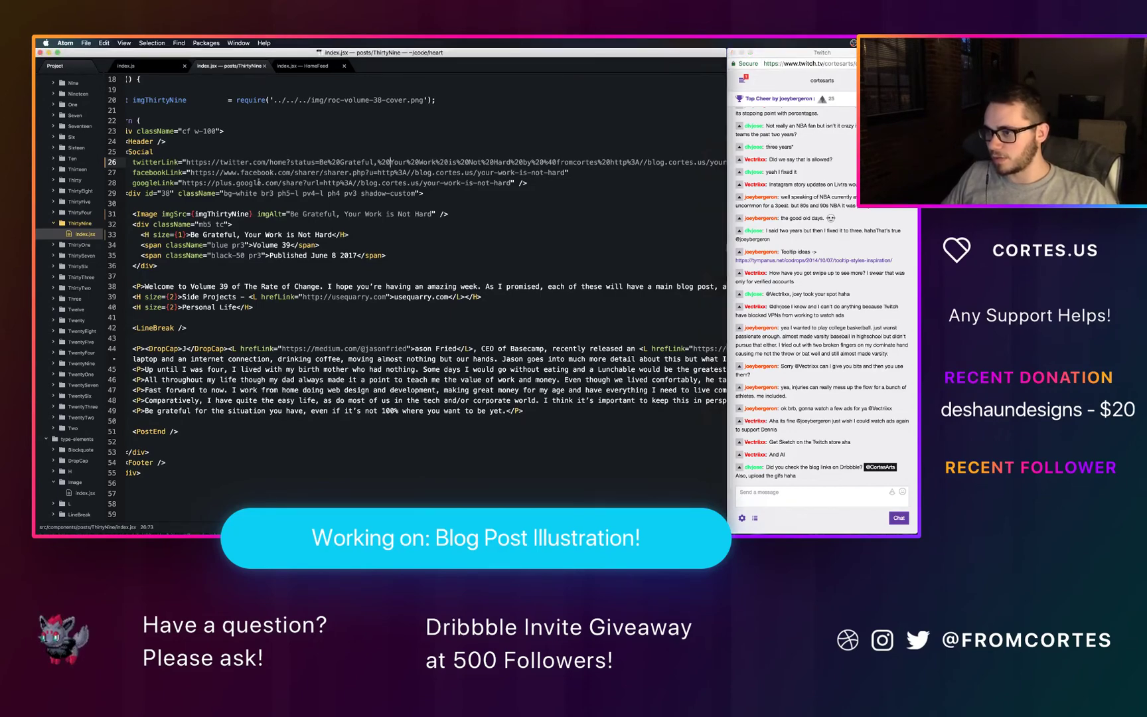
click(170, 193)
key(BackSpace)
text(9)
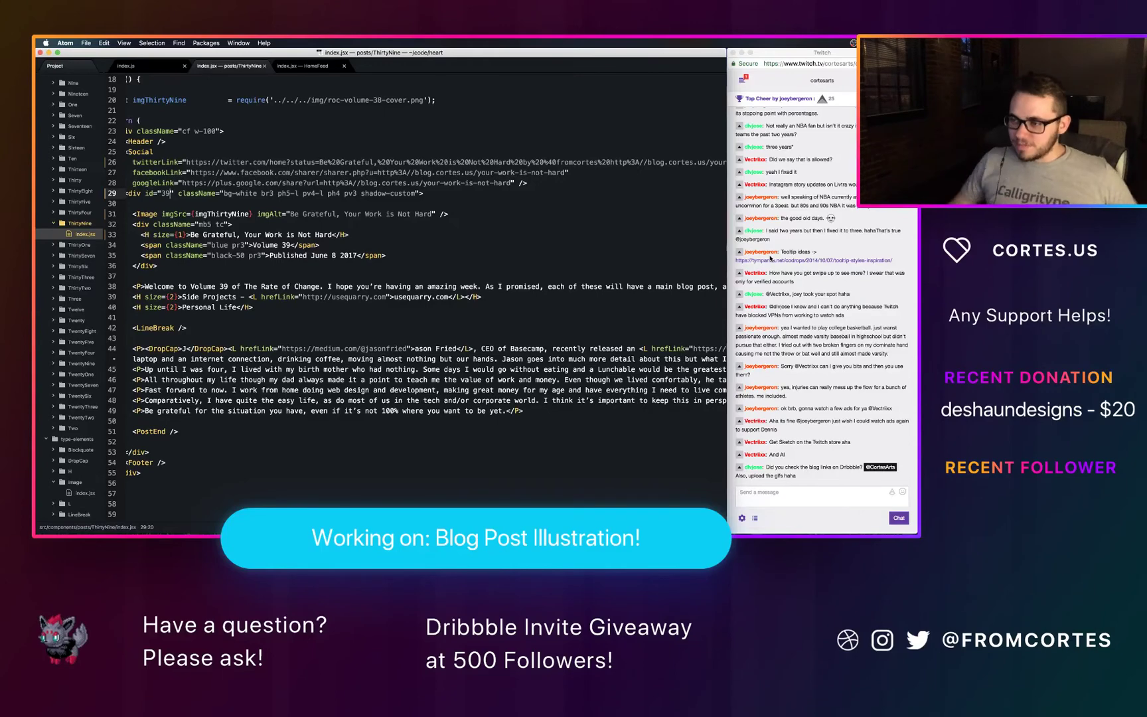
scroll(572, 181, left, 3)
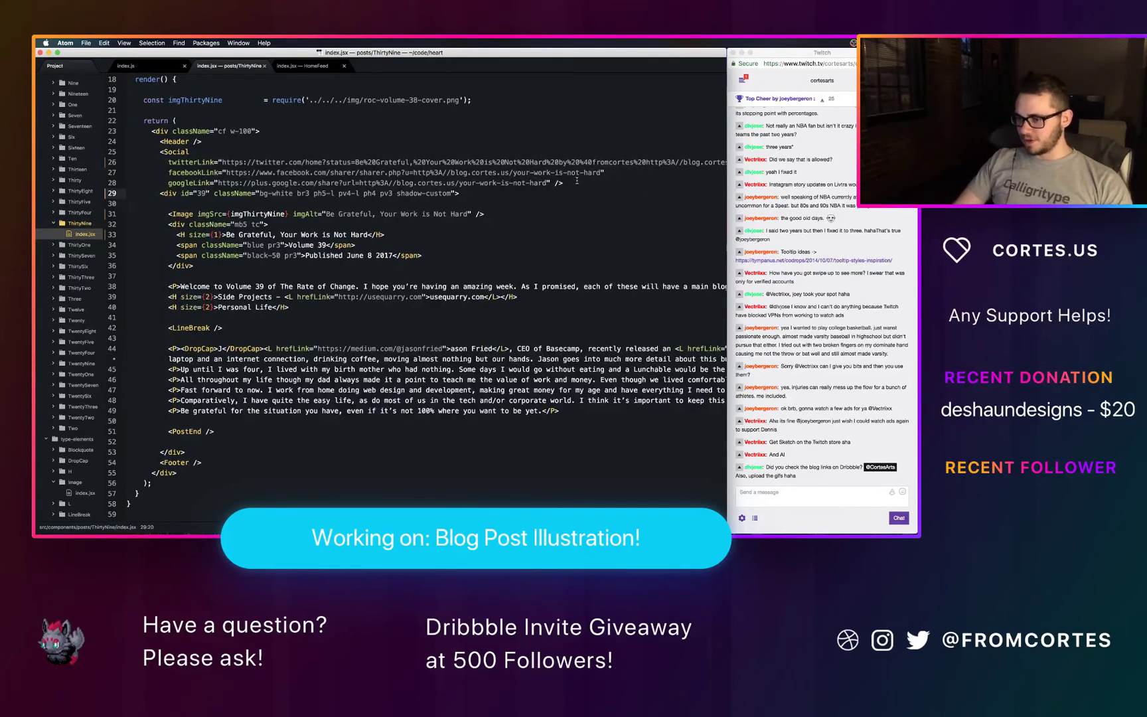
Step: Switch to the Medium draft in Chrome, widen its window, and copy the first Side Projects bullet about Quarry's new website
key(super+Tab)
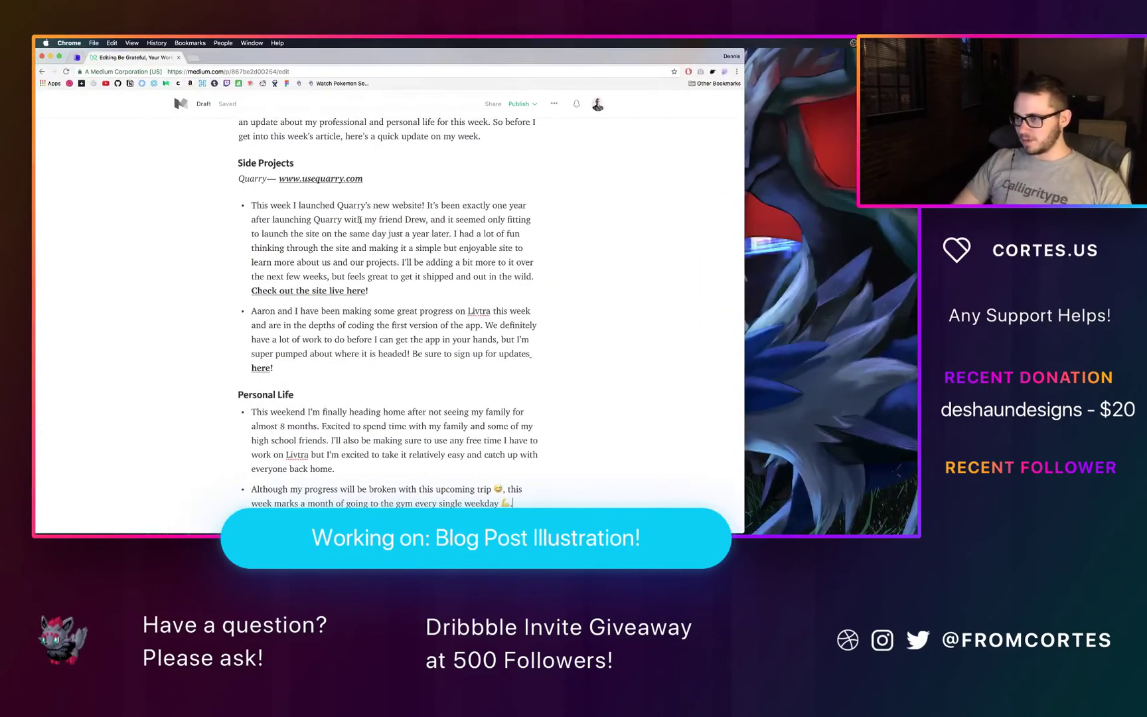
drag(744, 168, 918, 167)
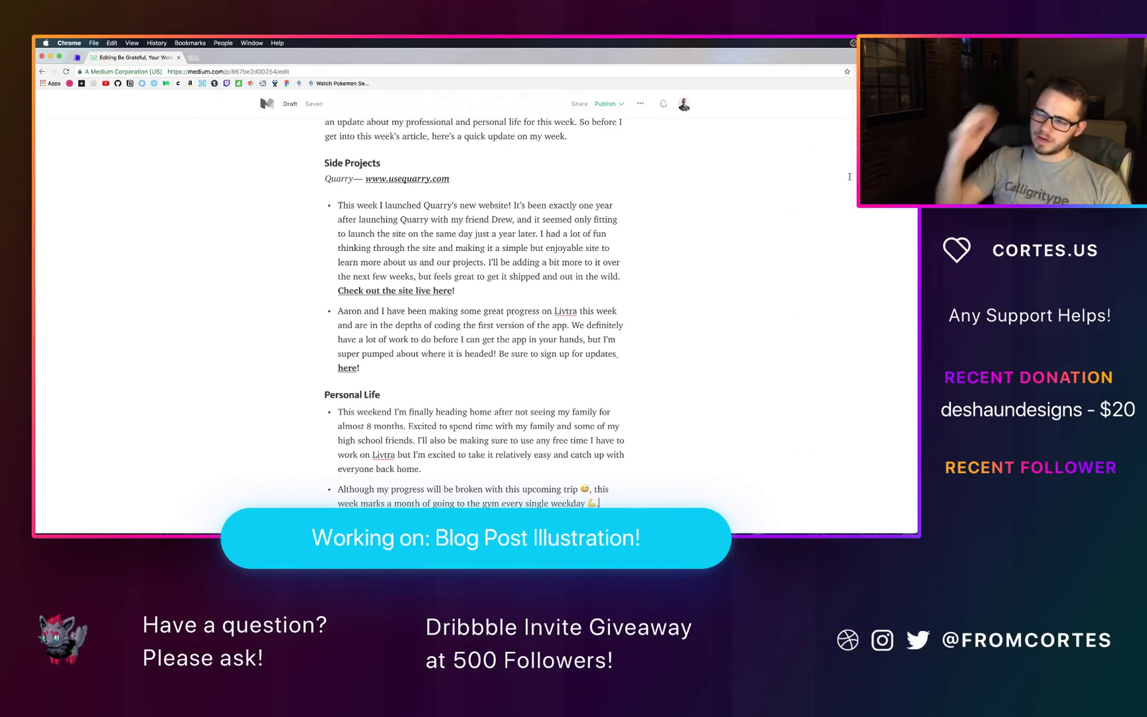
drag(467, 290, 338, 206)
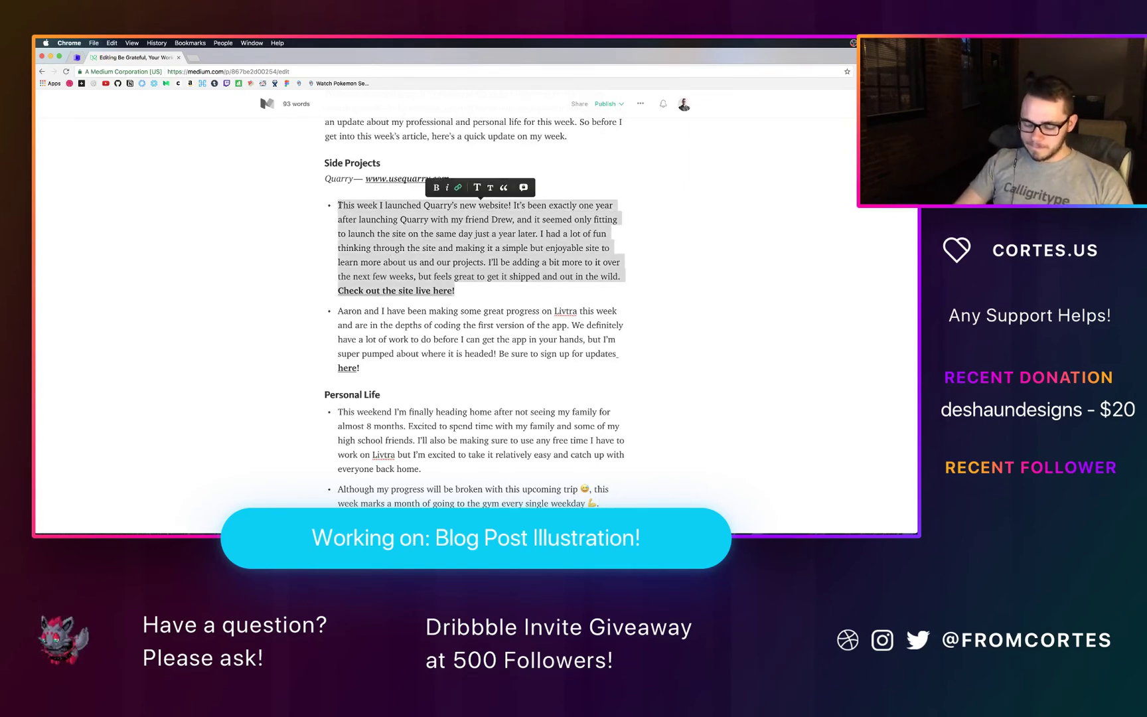
scroll(376, 205, up, 2)
key(ctrl+Right)
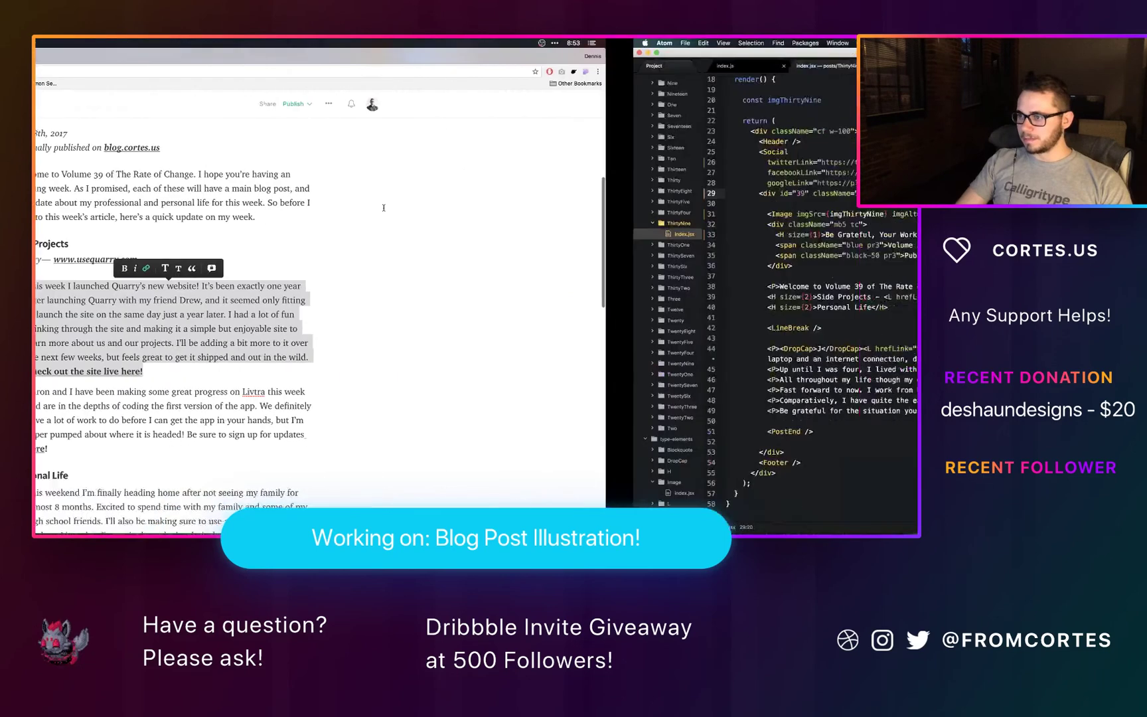
Step: Add a P element below the Side Projects heading in the ThirtyNine file in Atom and paste the copied Quarry text into it
click(542, 297)
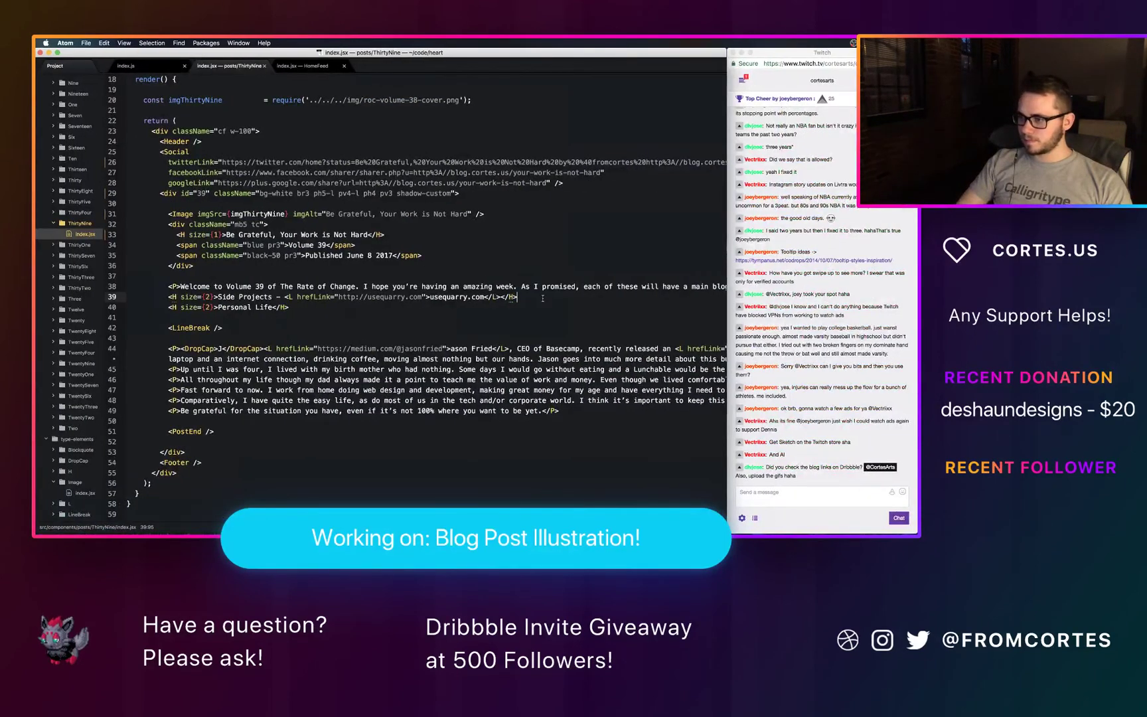
key(Return)
text(<P></)
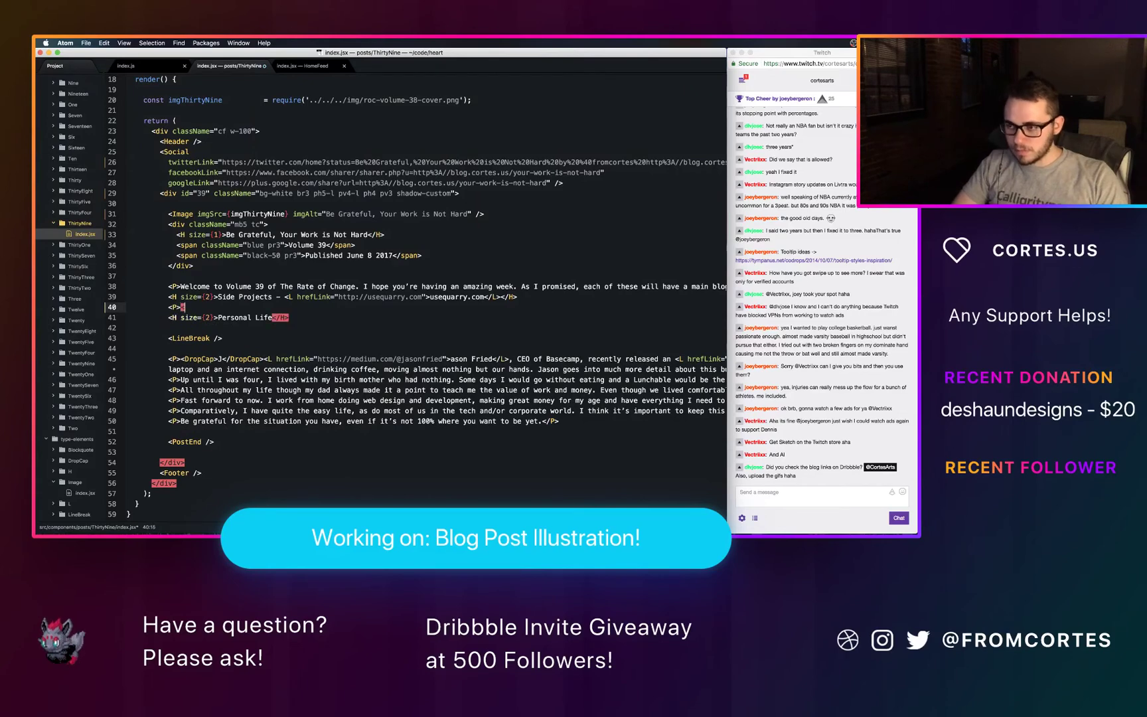
text(P>)
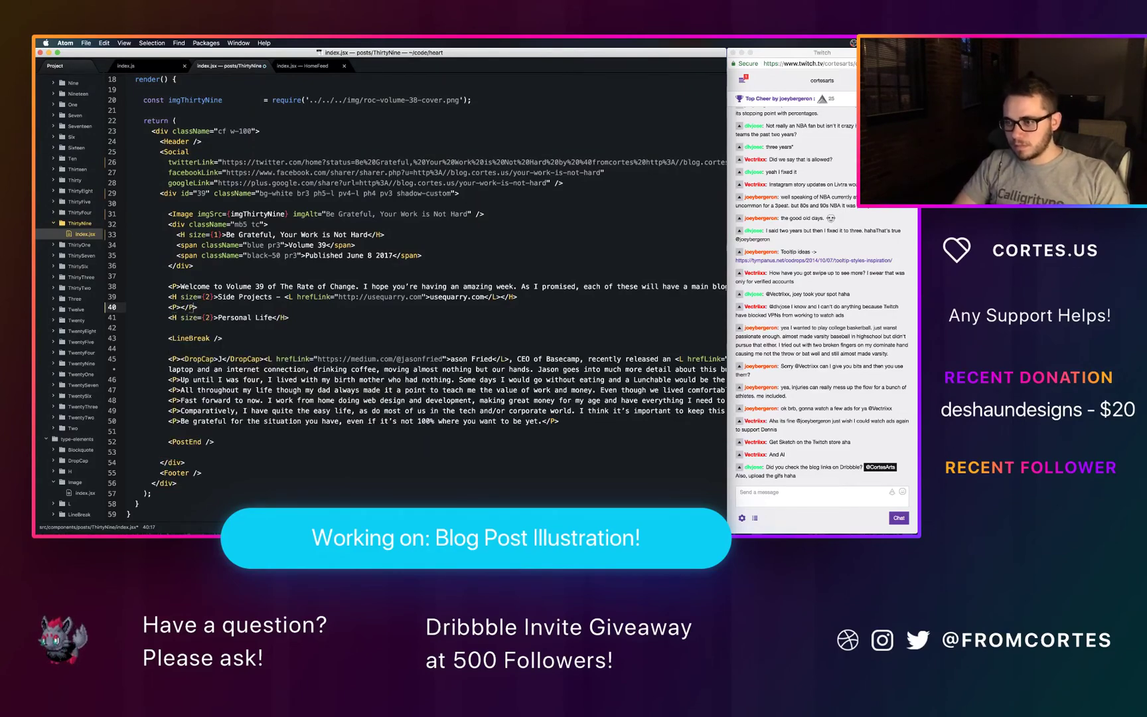
key(super+v)
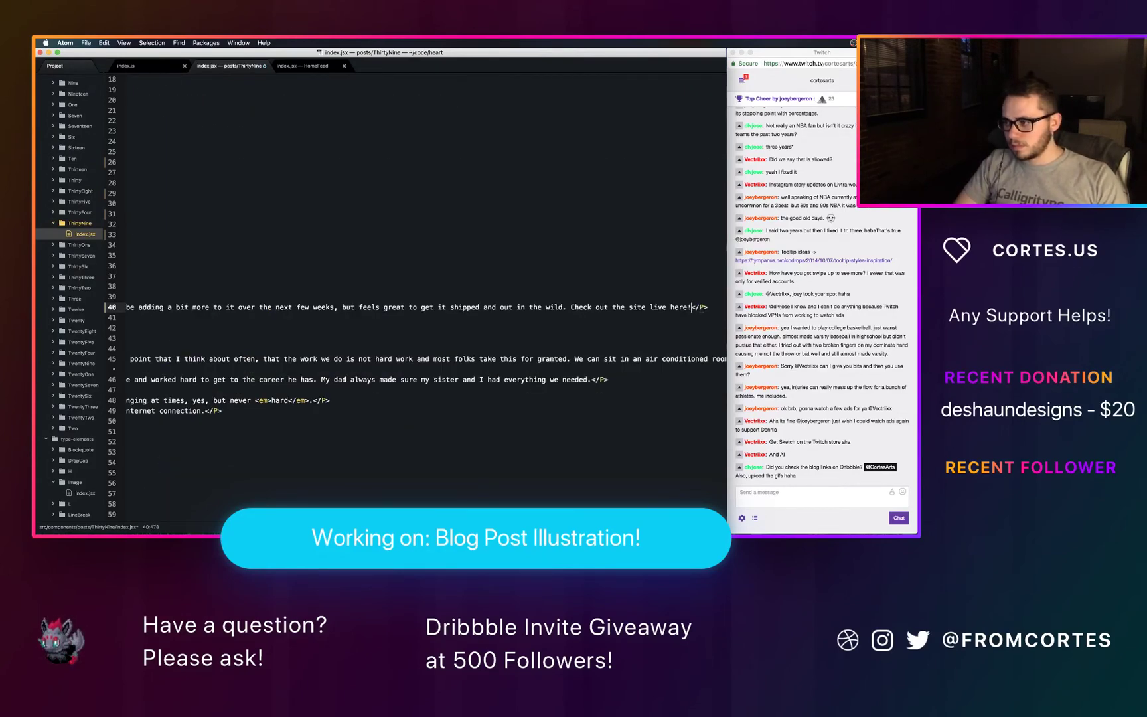
Step: Wrap "Check out the site live here!" at the end of the Quarry paragraph in an L element with an empty hrefLink attribute
text(</L)
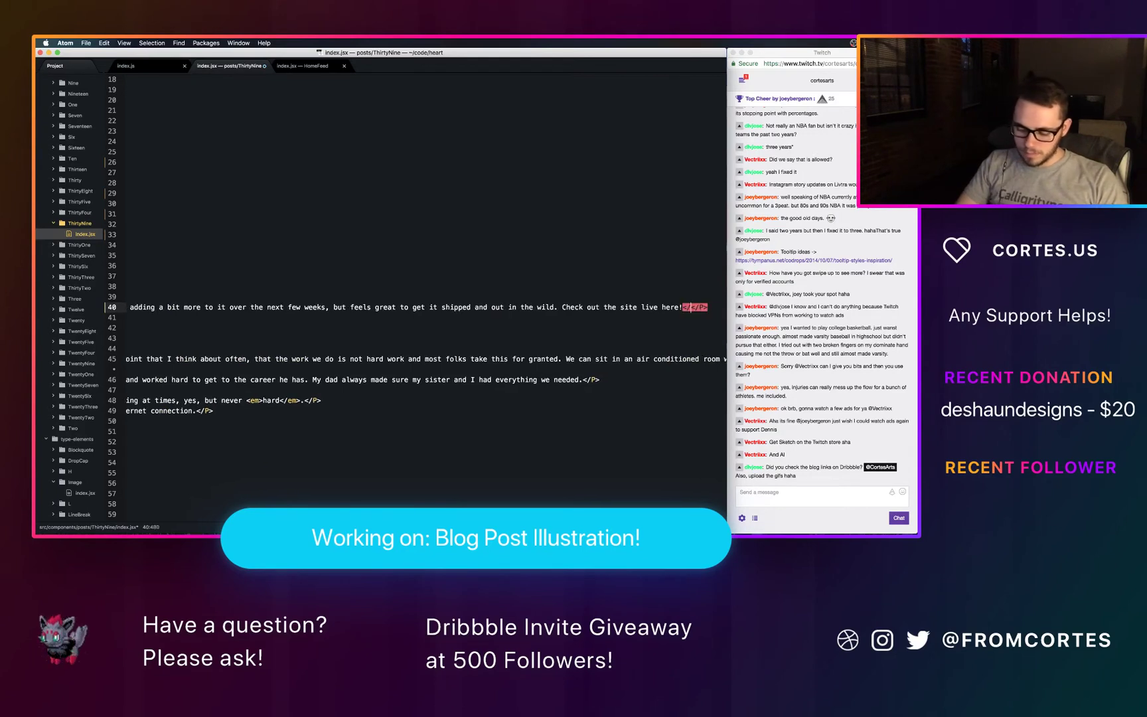
key(alt+Left)
key(alt+Left)
key(alt+Left)
key(alt+Left)
key(alt+Left)
key(alt+Left)
key(alt+Left)
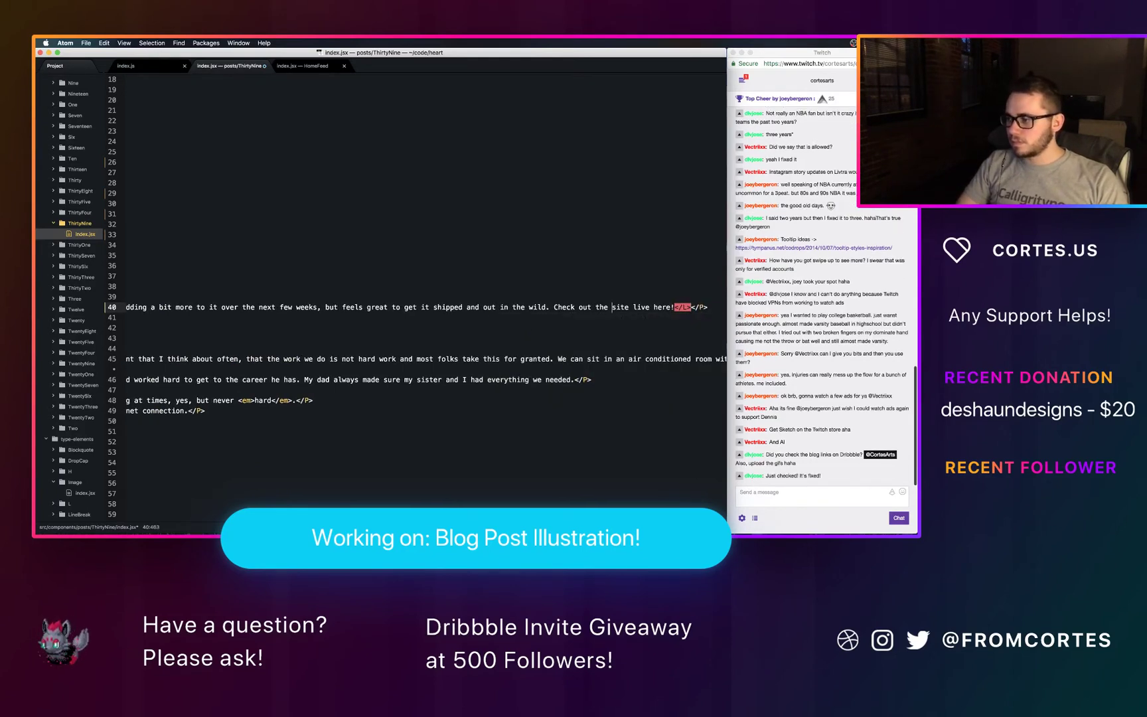
text(<L href)
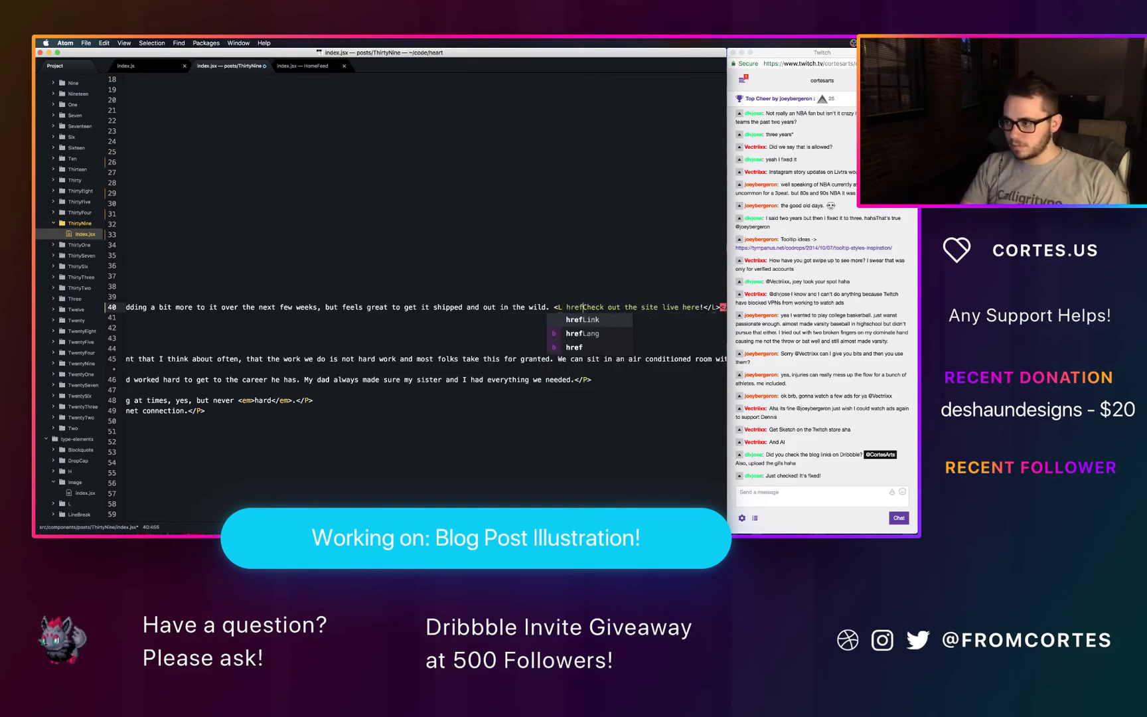
key(Tab)
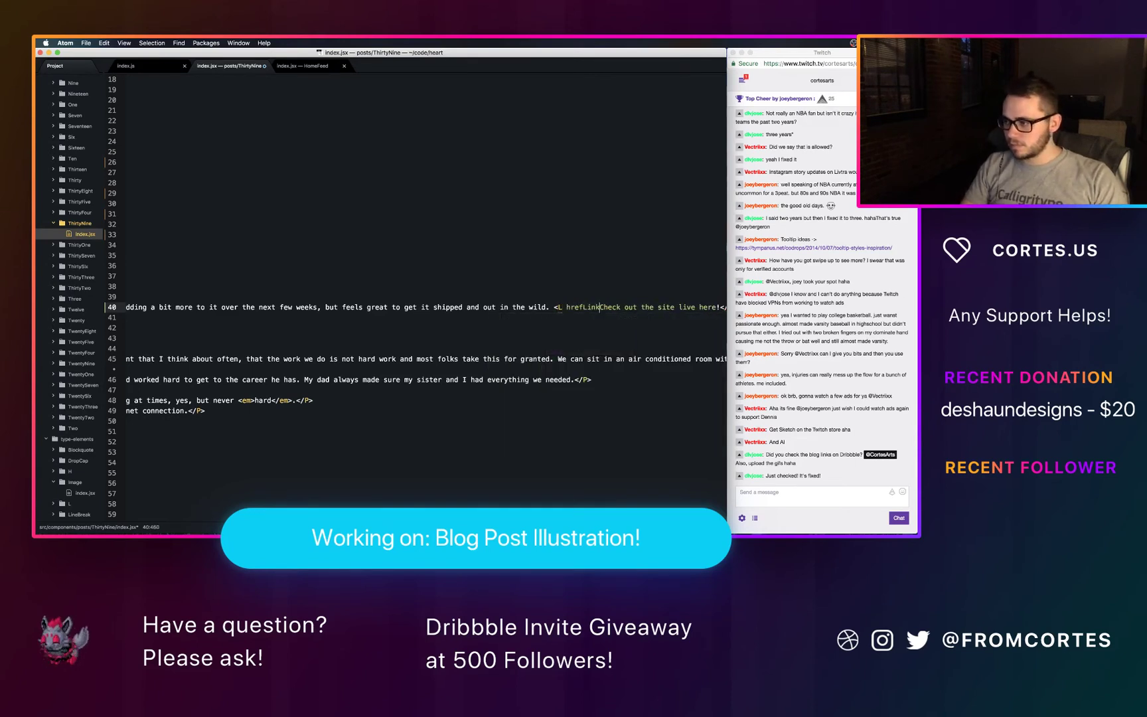
text(="")
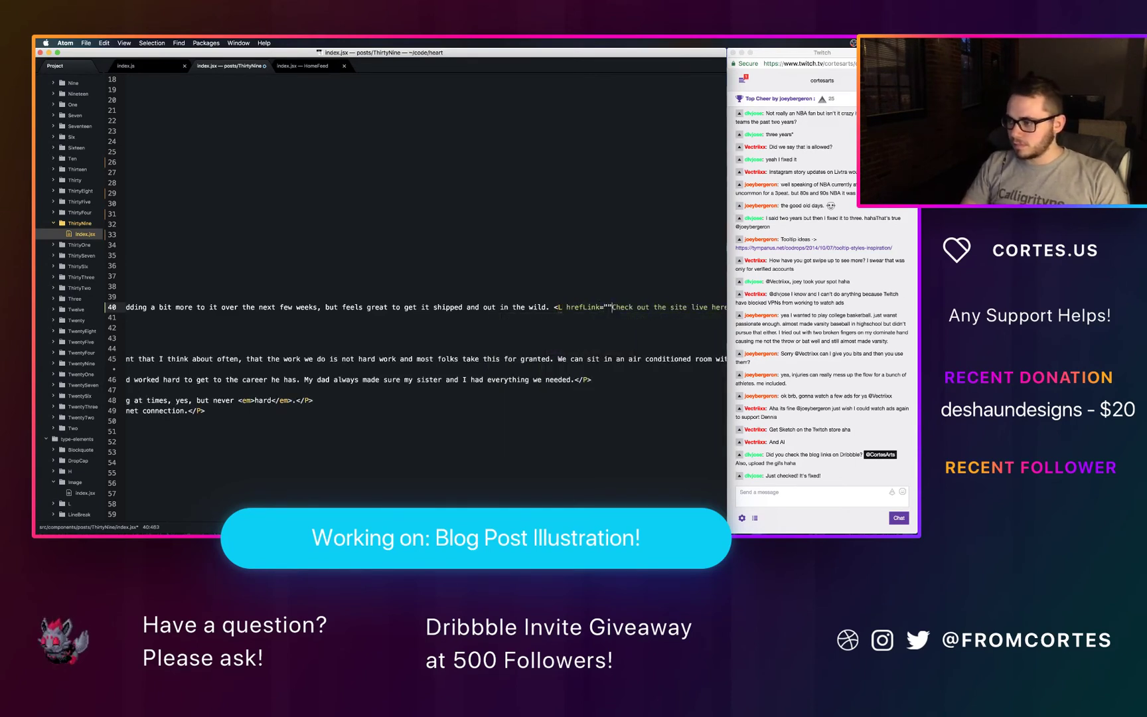
key(BackSpace)
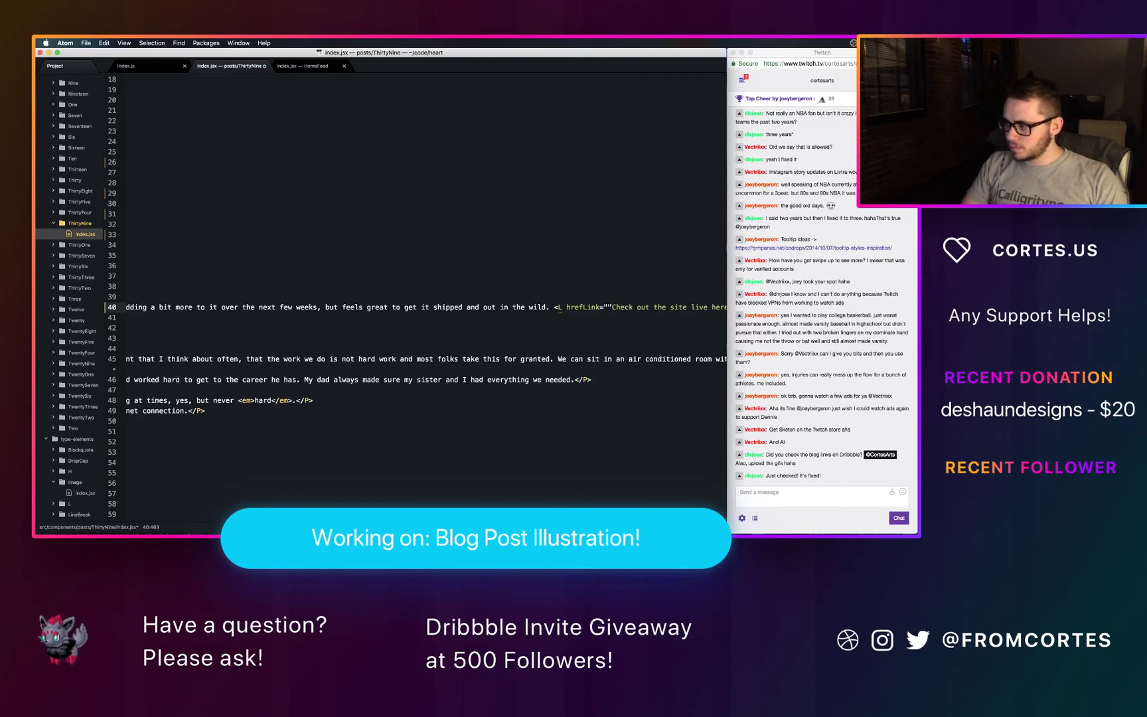
text(>)
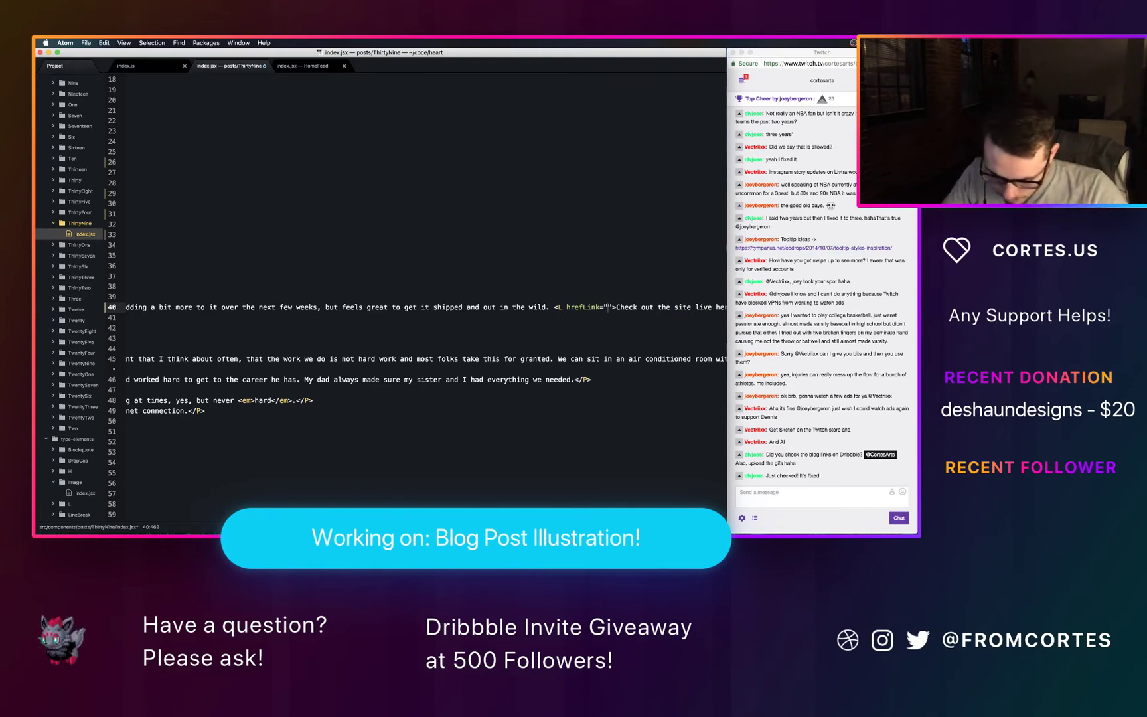
text(https://)
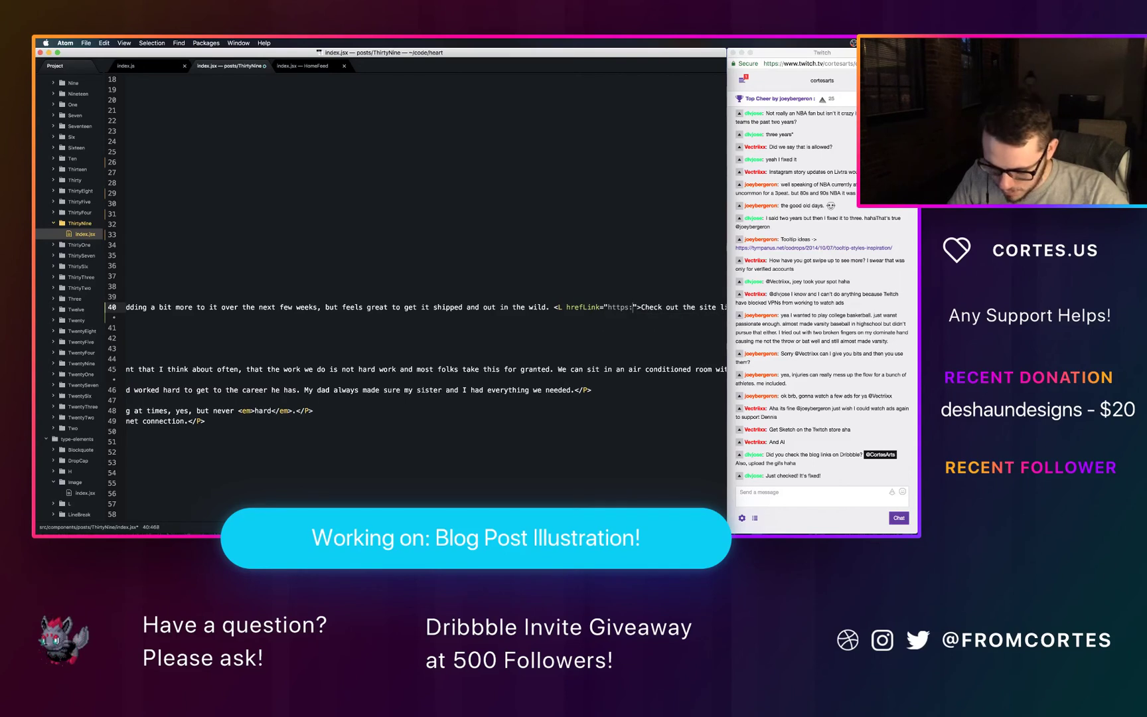
text(usequar)
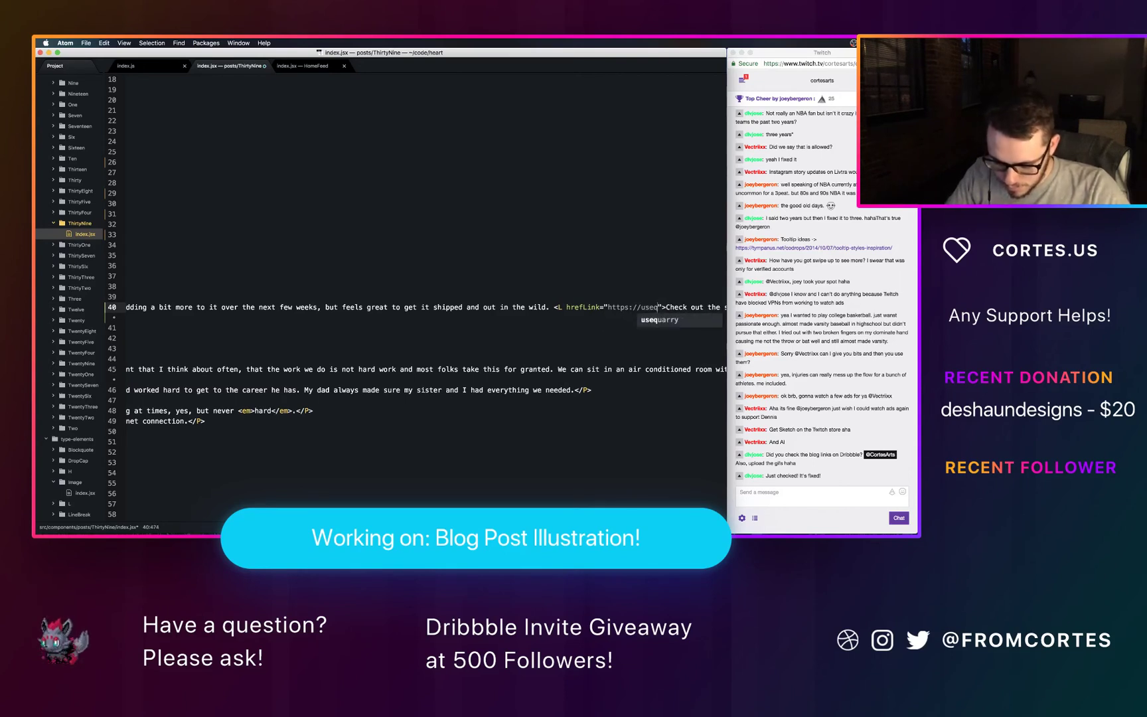
text(ry.com)
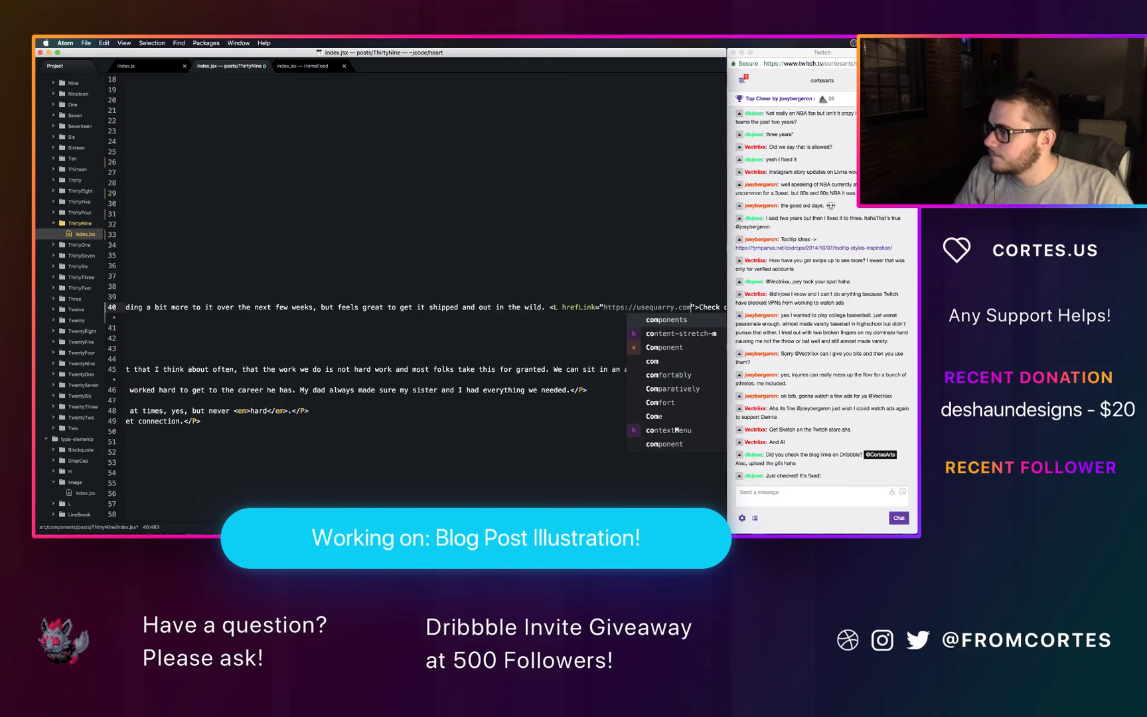
scroll(509, 286, left, 5)
key(ctrl+s)
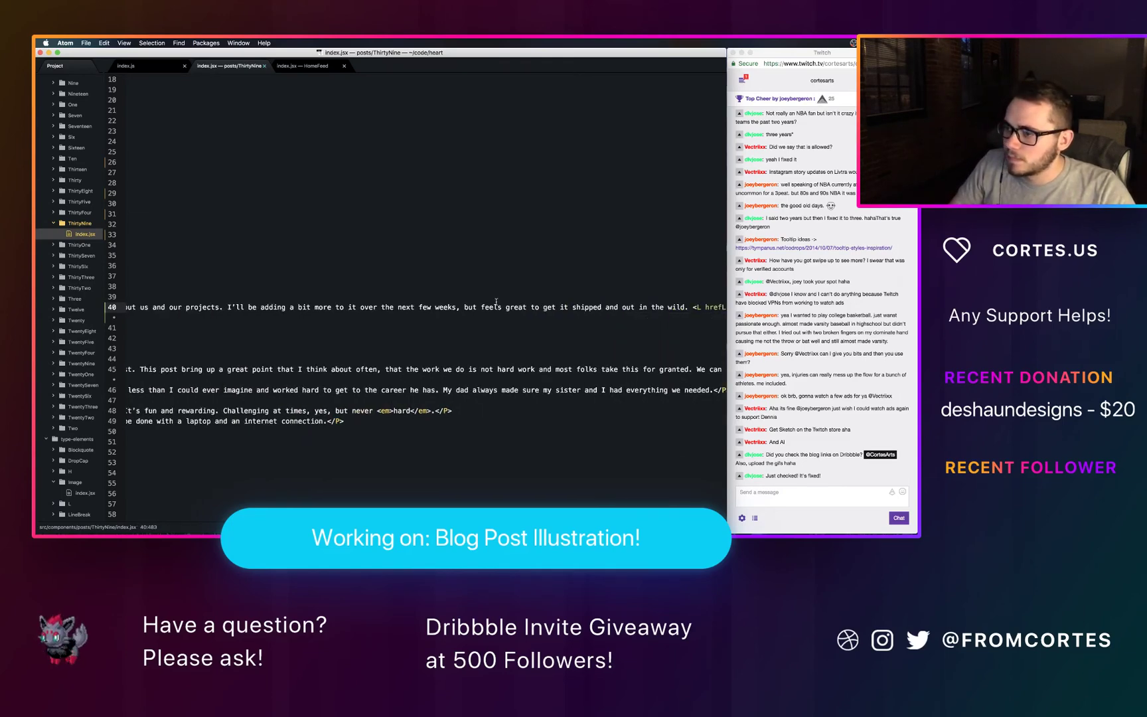
Step: Switch to the Hyper terminal in the heart project folder and start the blog's local server with npm
scroll(496, 302, left, 5)
key(ctrl+Up)
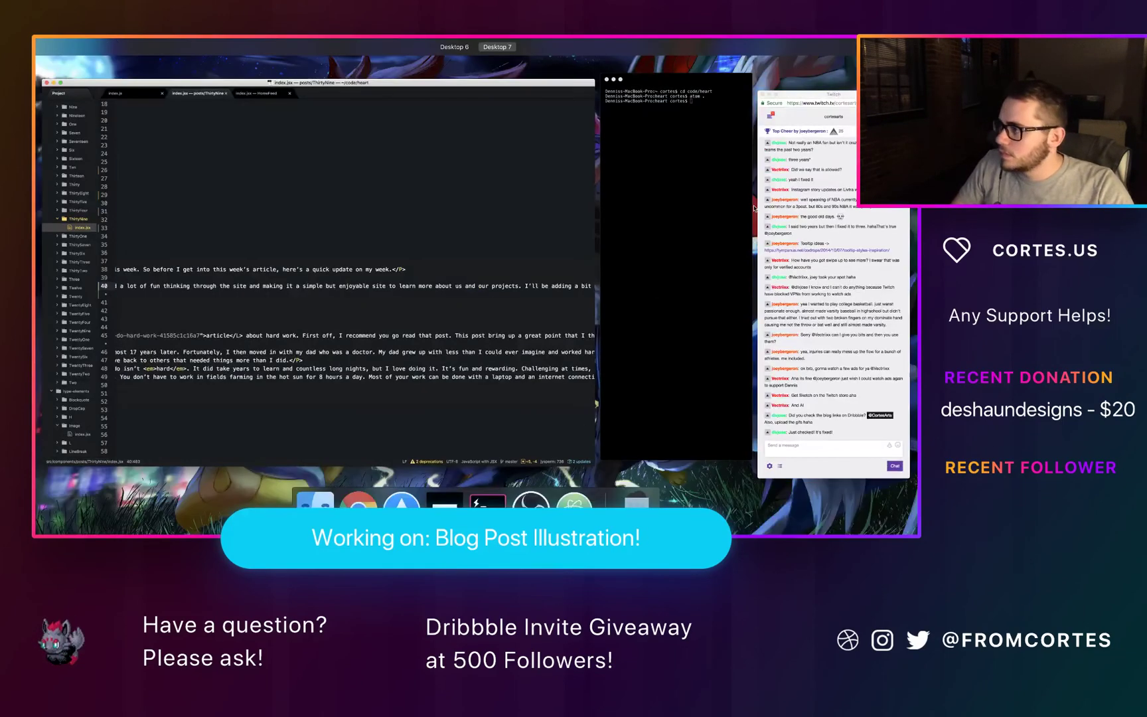
click(720, 217)
text(npm s)
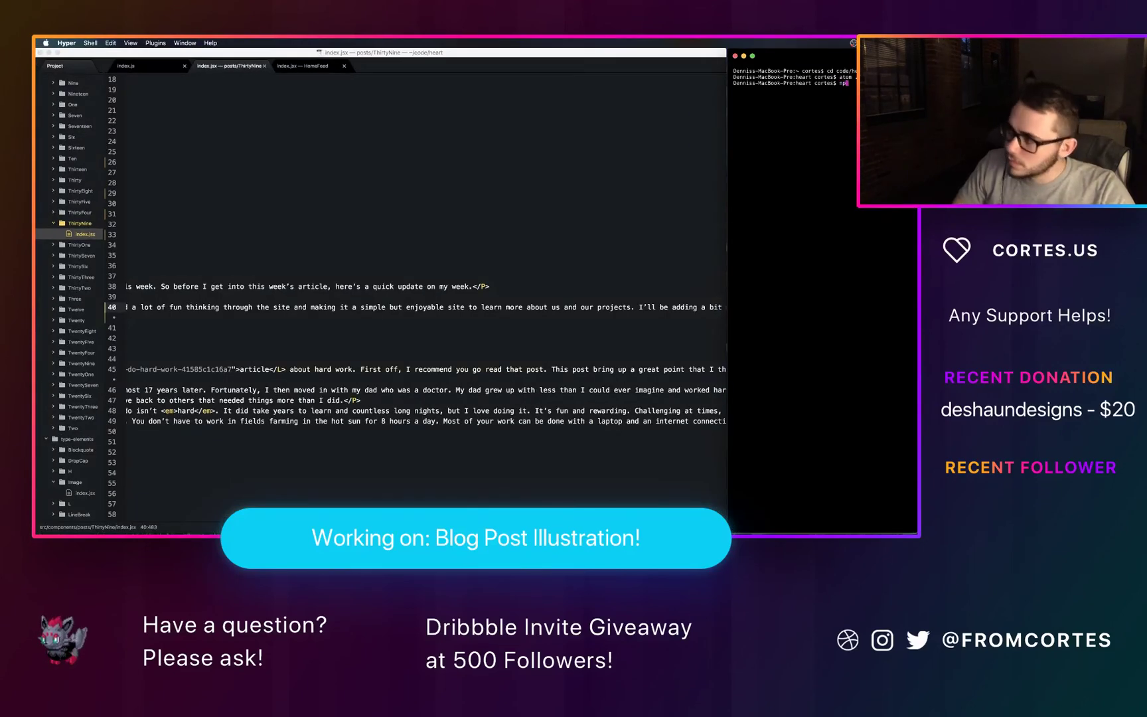
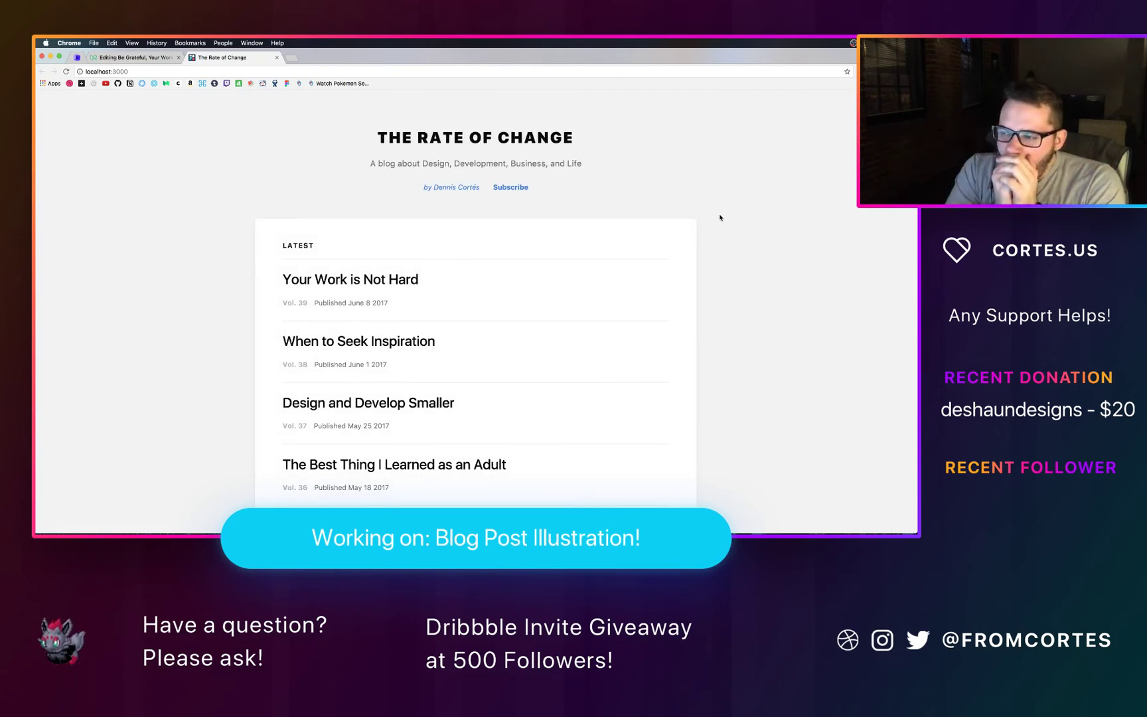
Step: Insert "Be Grateful, " before "Your Work is Not Hard" in the Volume 39 item's postTitle in the HomeFeed file, and save it
key(super+m)
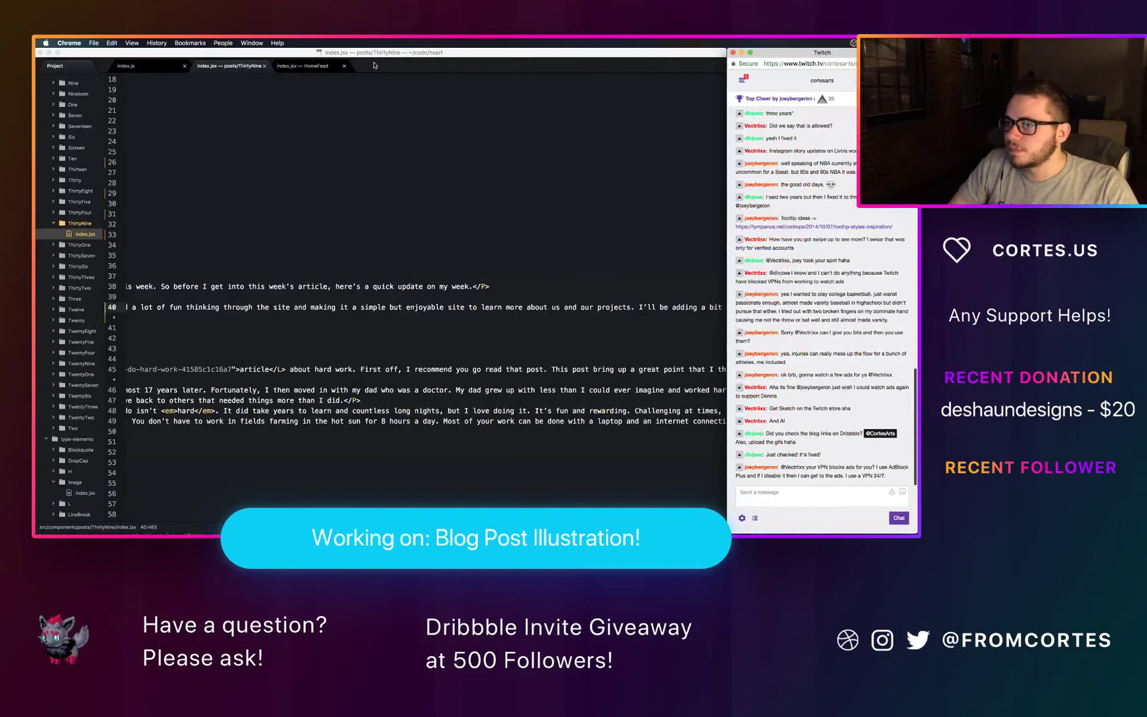
click(292, 66)
click(303, 65)
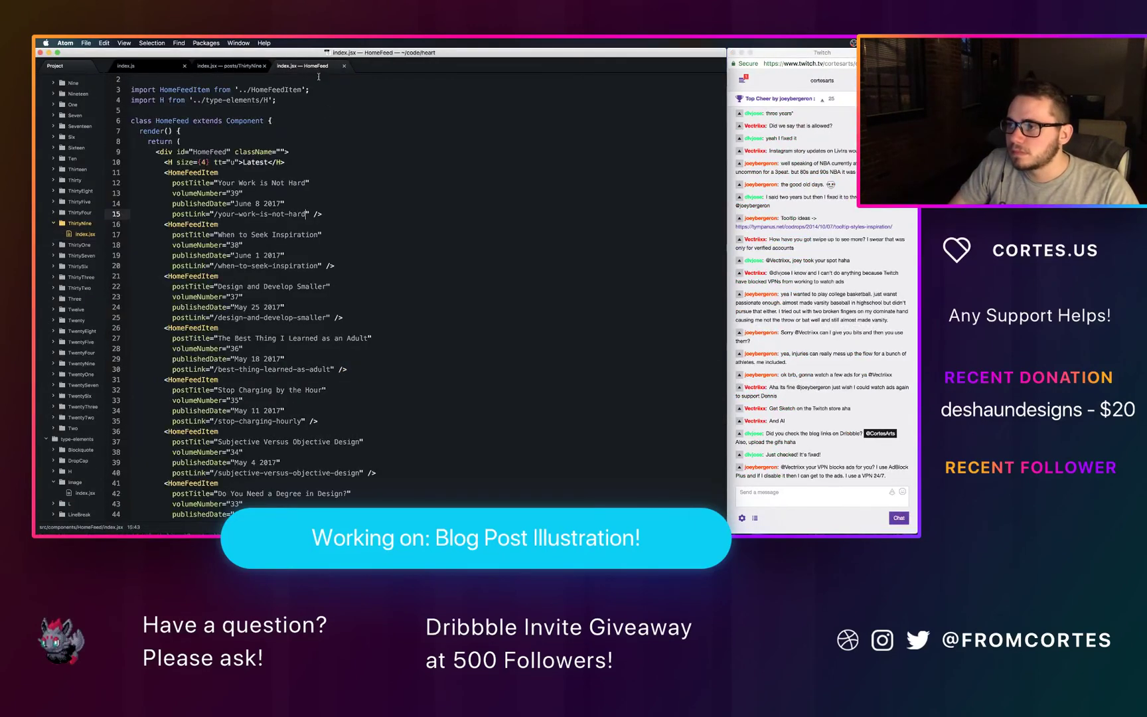
click(219, 183)
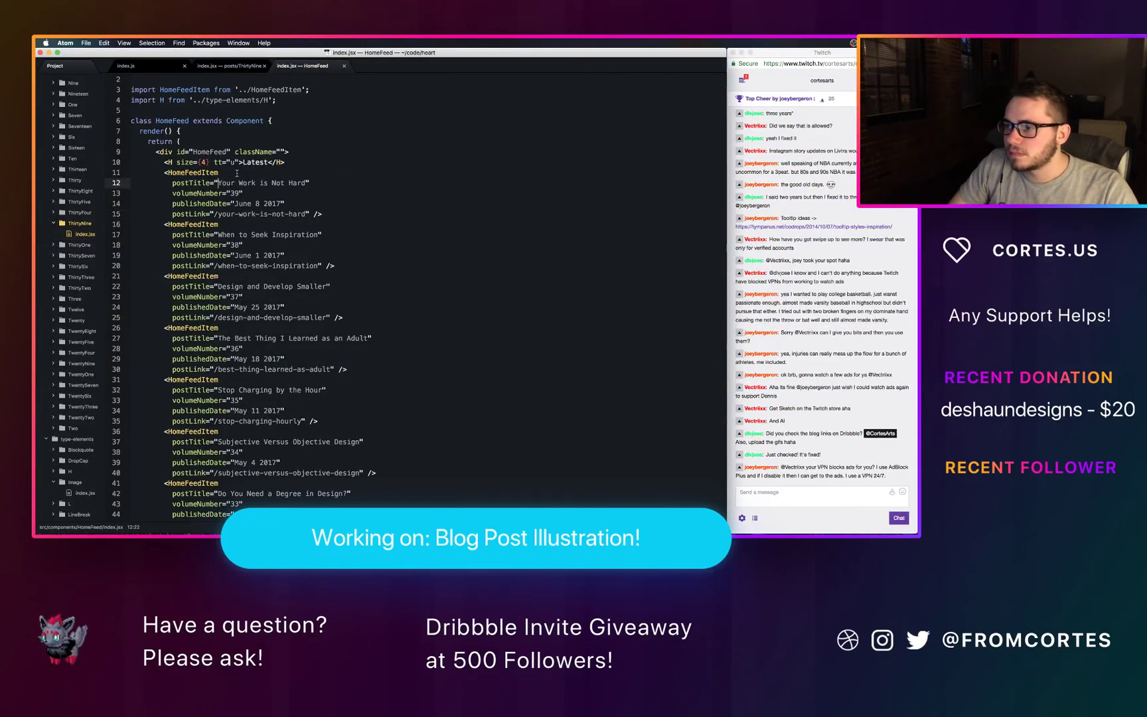
text(Be)
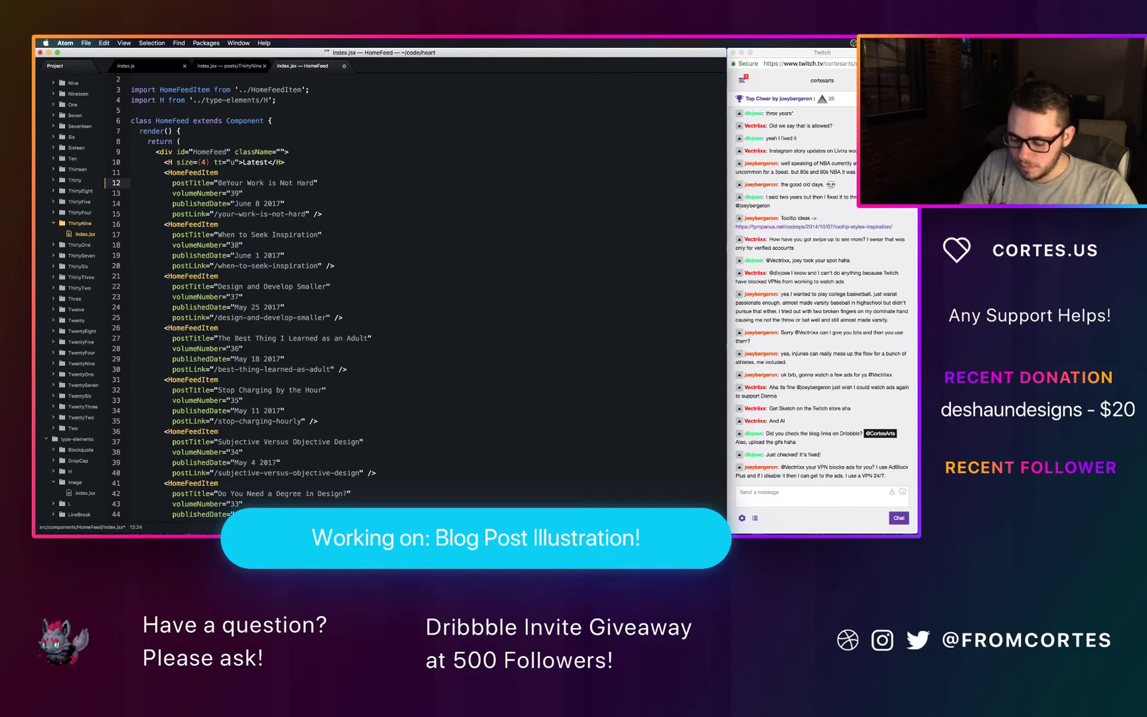
text( G)
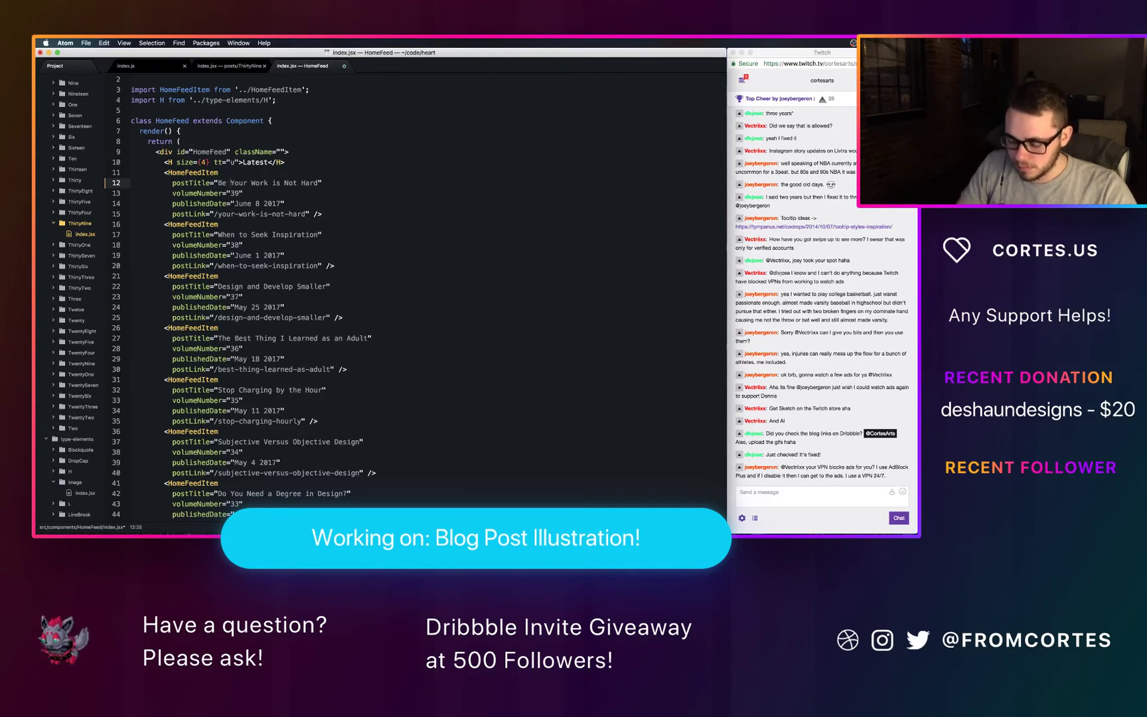
text(rateful)
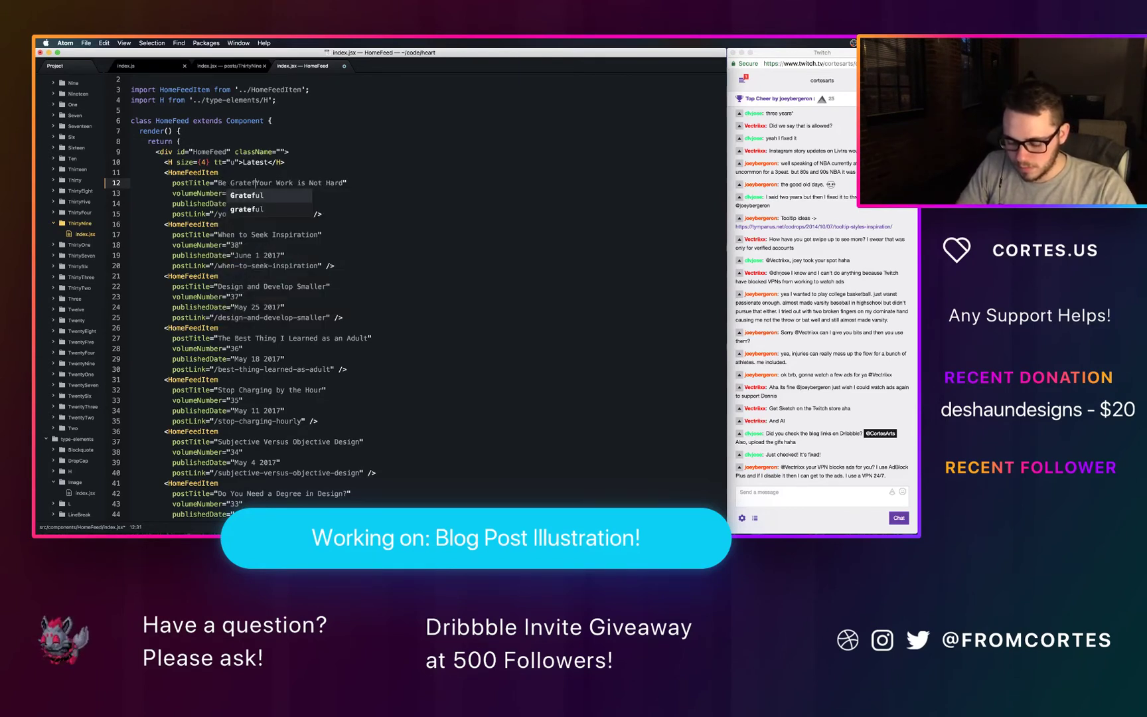
text(,)
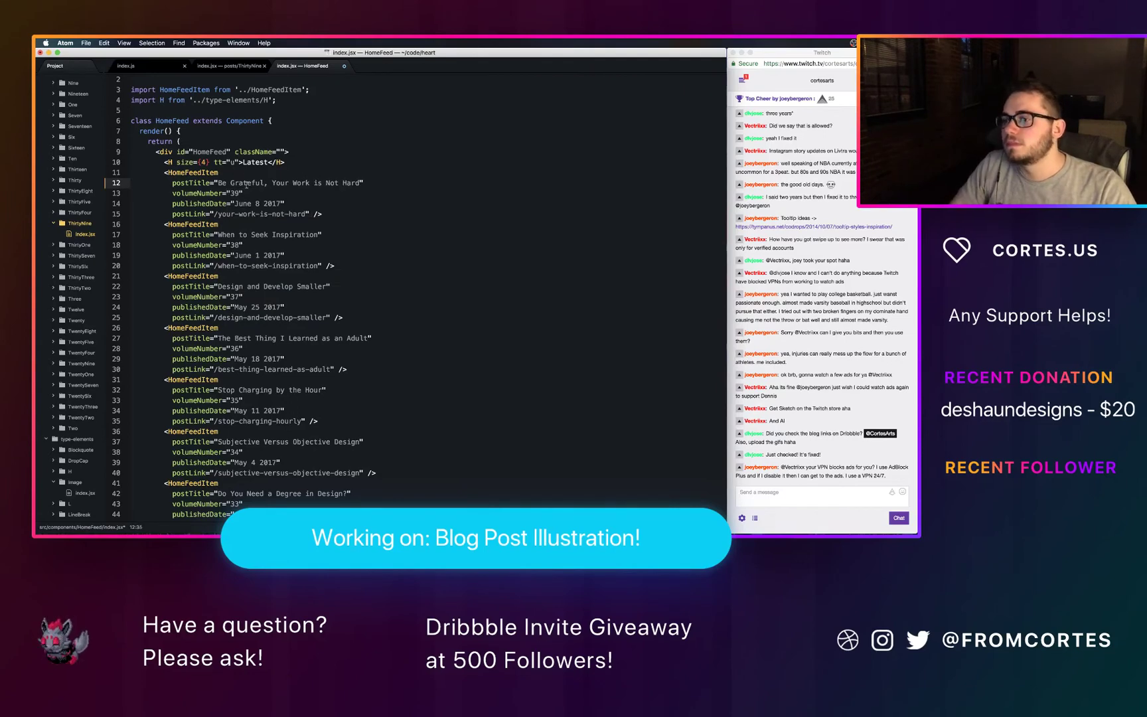
Step: Open the Volume 39 post in the localhost:3000 preview and check its heading, Side Projects section and link
key(super+Tab)
key(super+r)
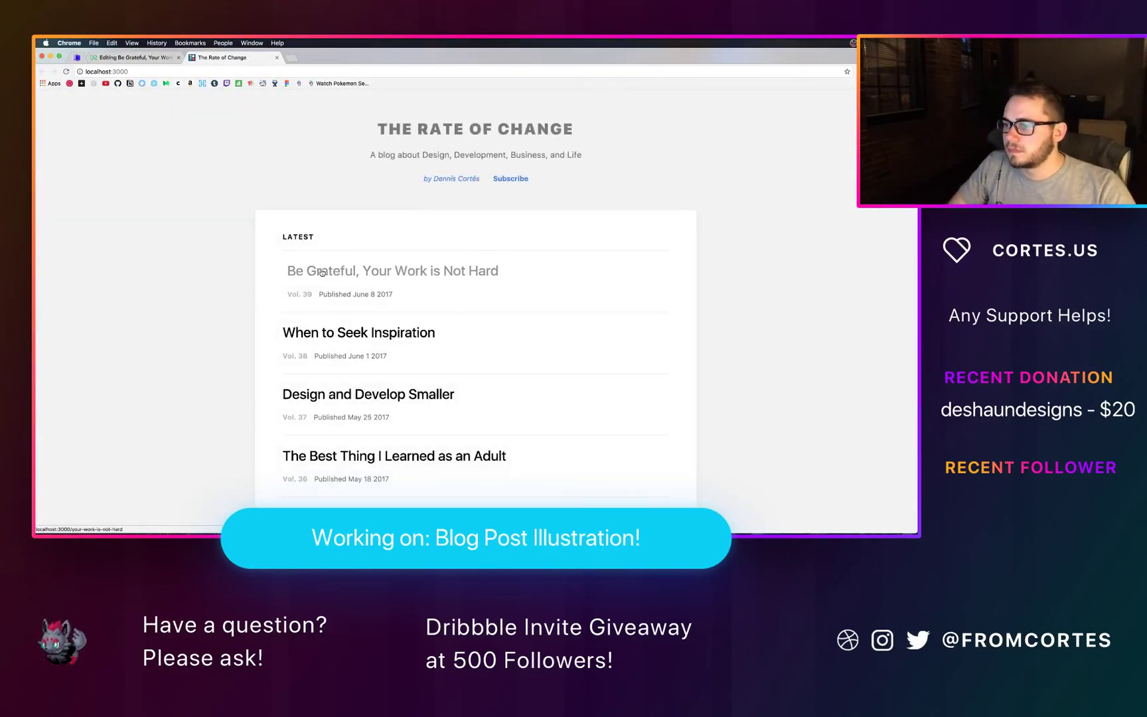
click(317, 270)
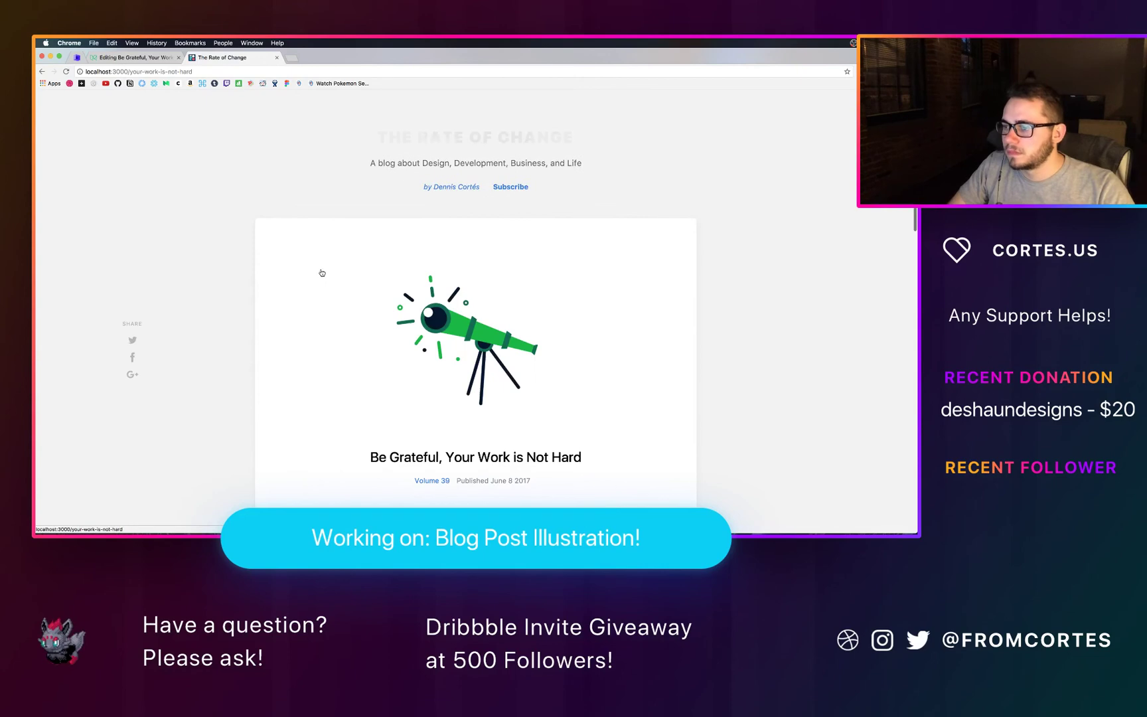
scroll(225, 221, down, 10)
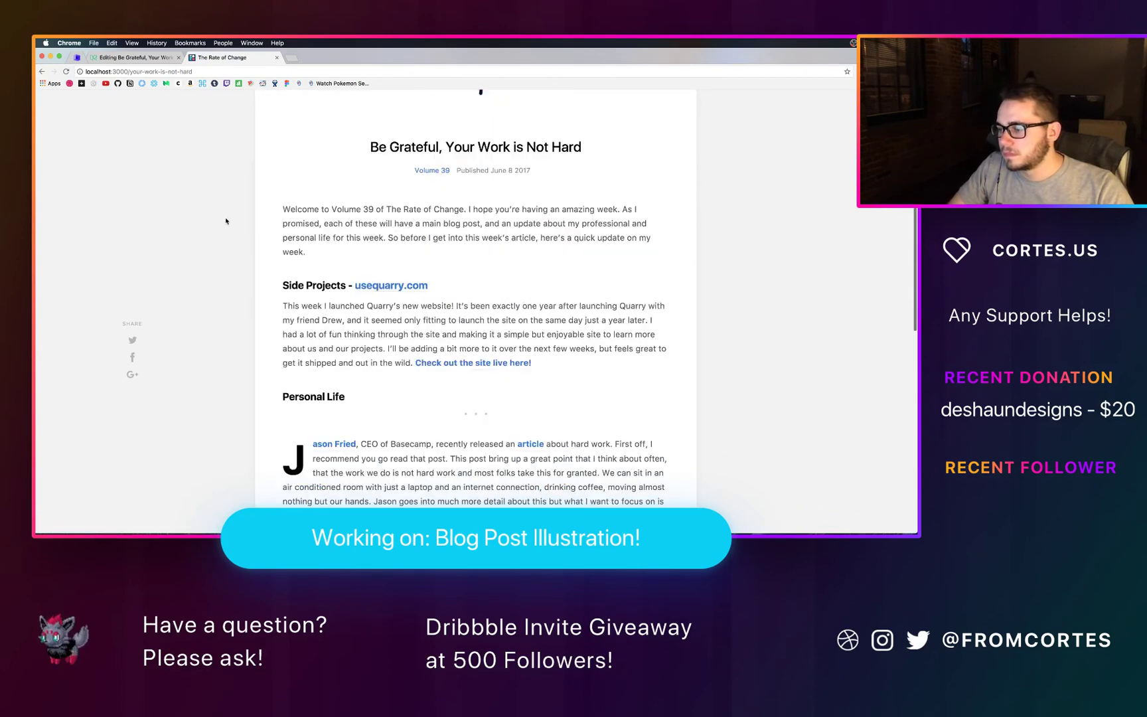
Step: Copy the second Side Projects bullet, about Livtra, from the Medium draft and return to the ThirtyNine file in Atom
click(133, 57)
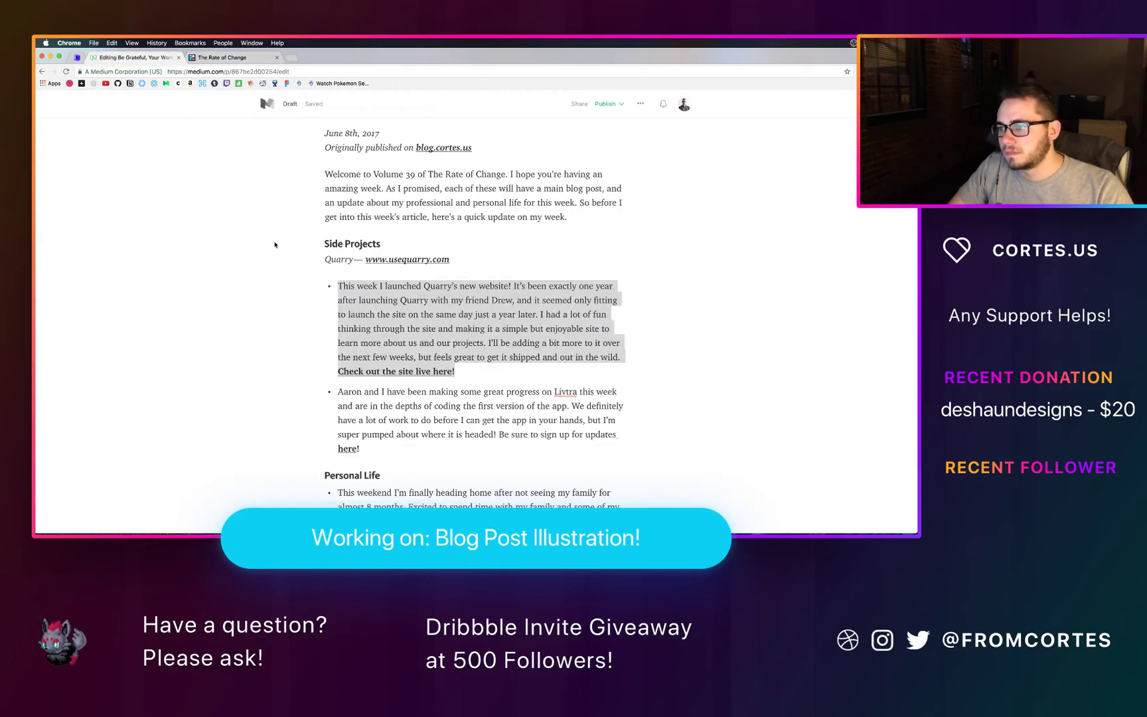
drag(377, 458, 304, 389)
key(super+c)
key(super+Tab)
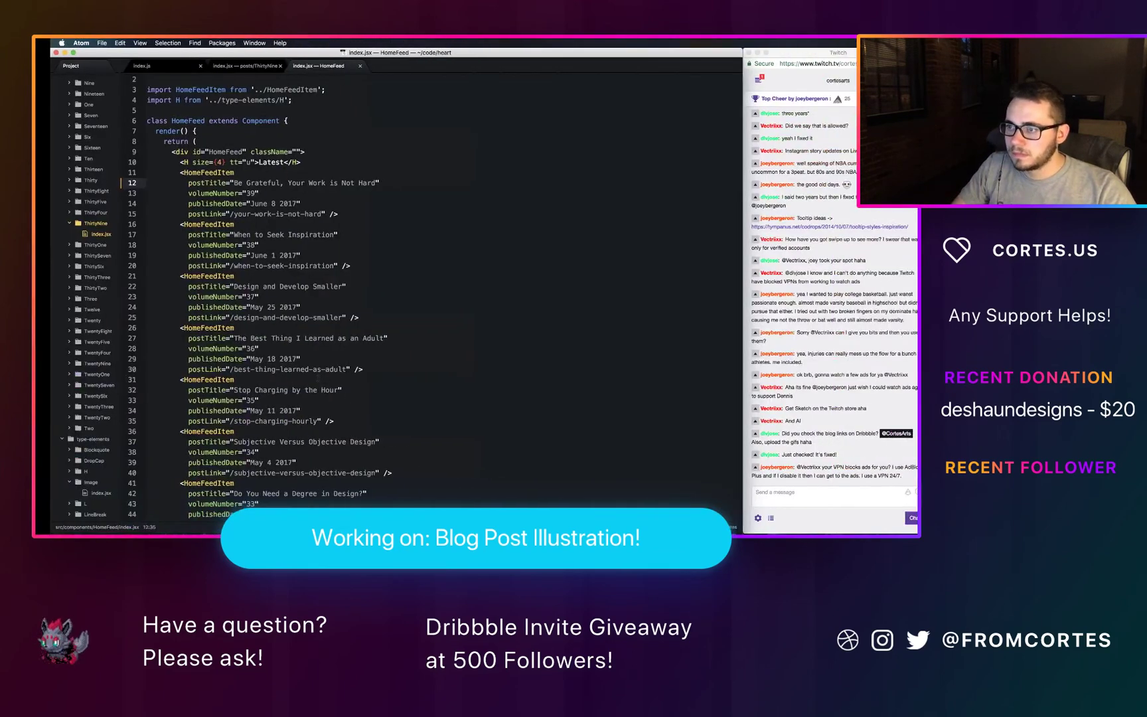
click(229, 65)
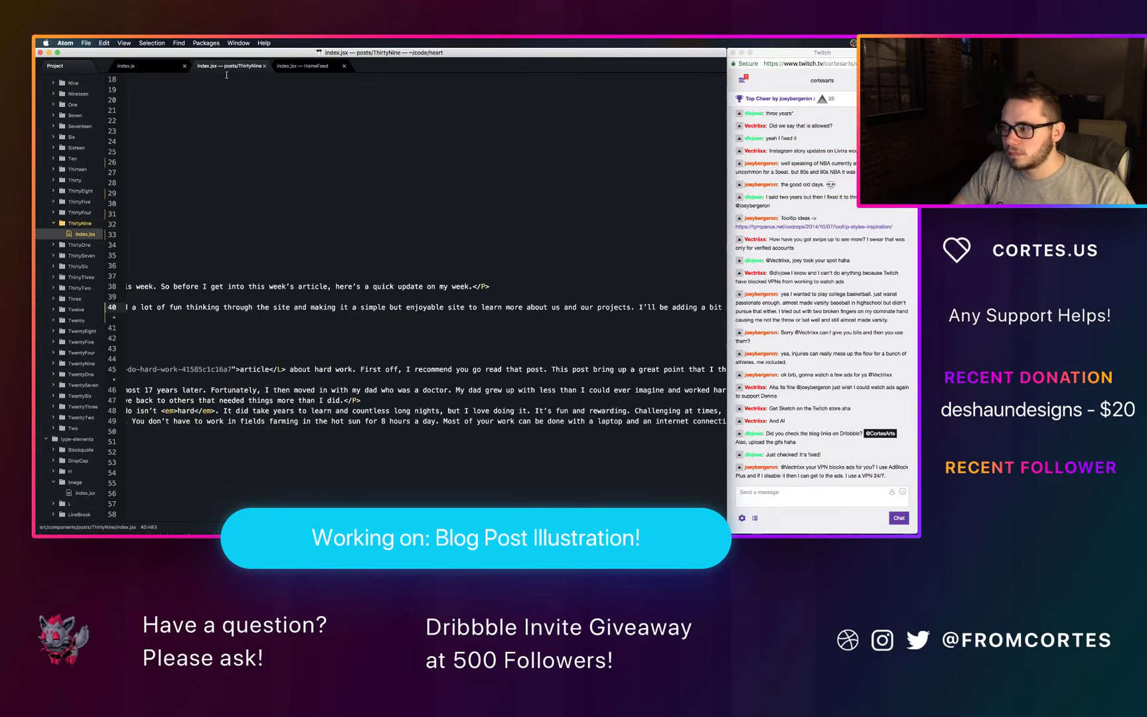
Step: Add a new P paragraph below the Quarry paragraph in the ThirtyNine file and paste the copied Livtra text into it
scroll(373, 307, left, 10)
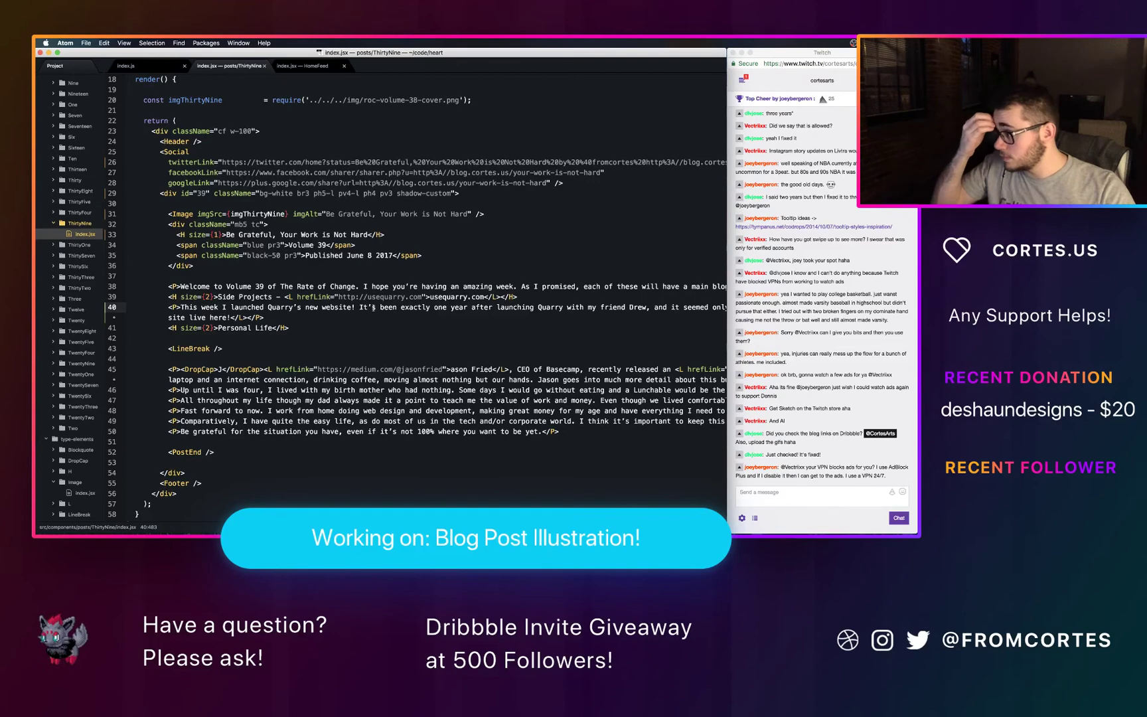
scroll(373, 307, right, 1)
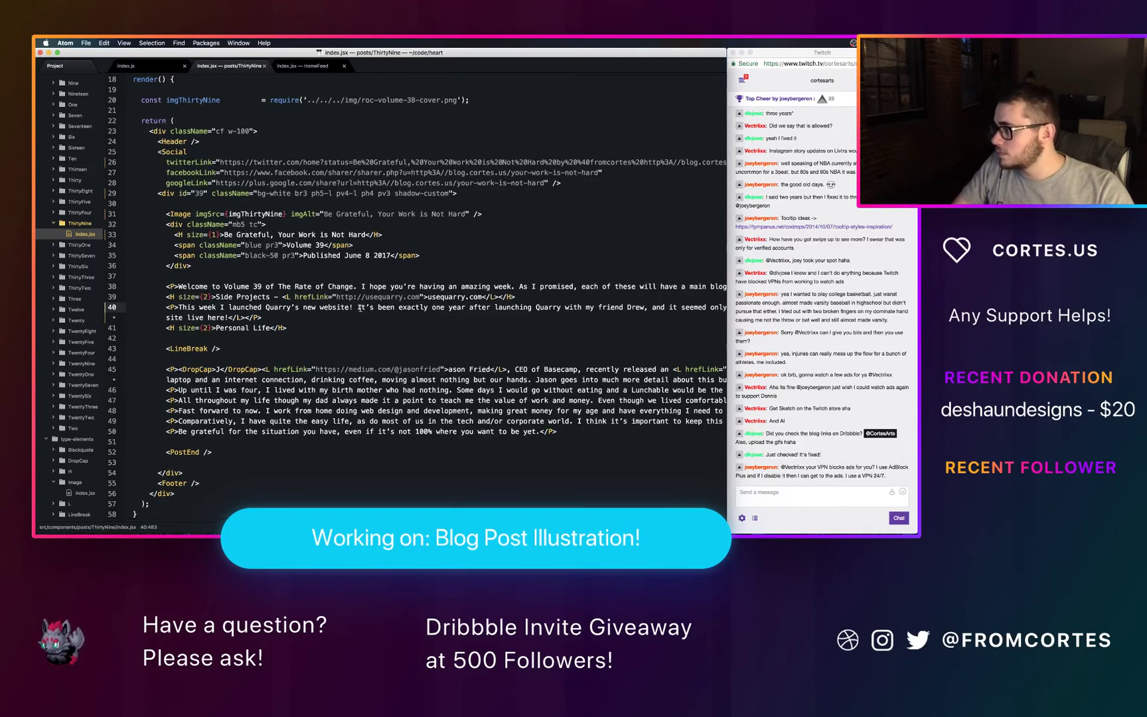
click(270, 316)
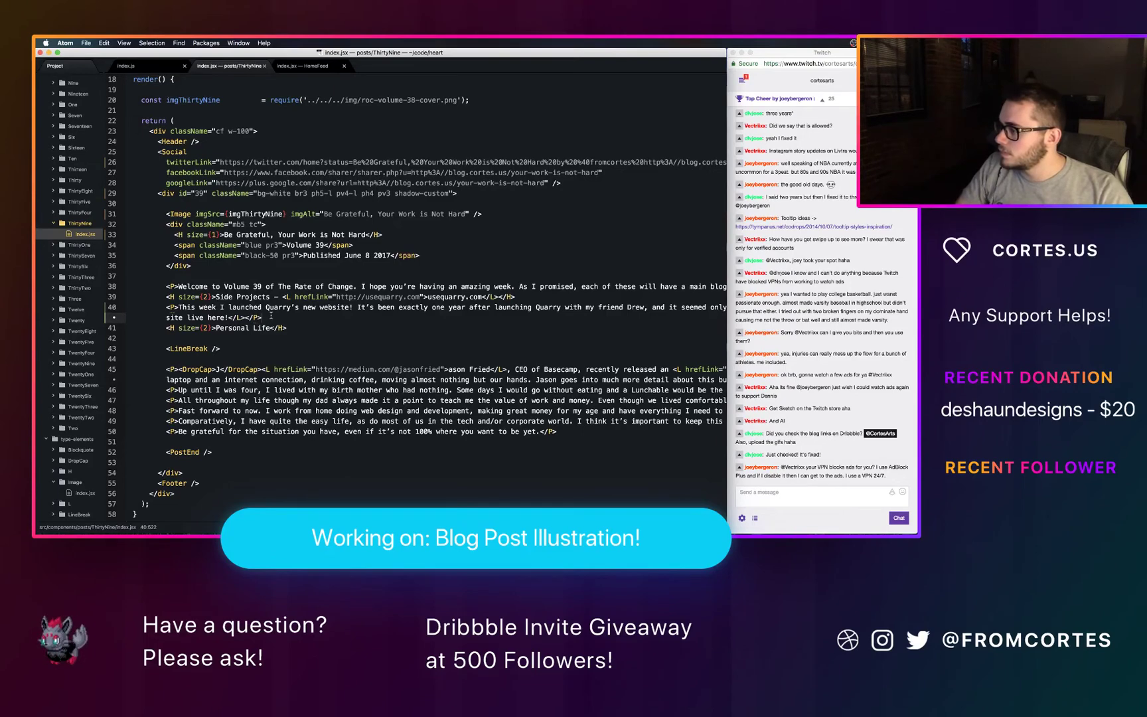
key(Return)
text(<P></P>)
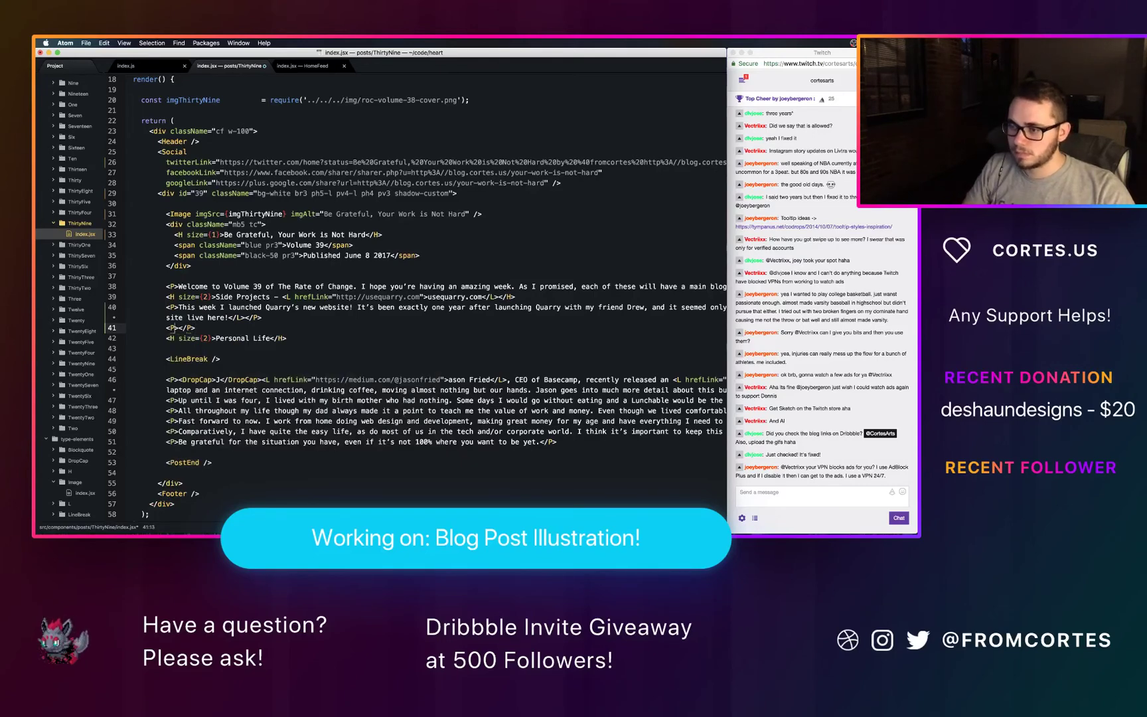
key(super+v)
key(super+Left)
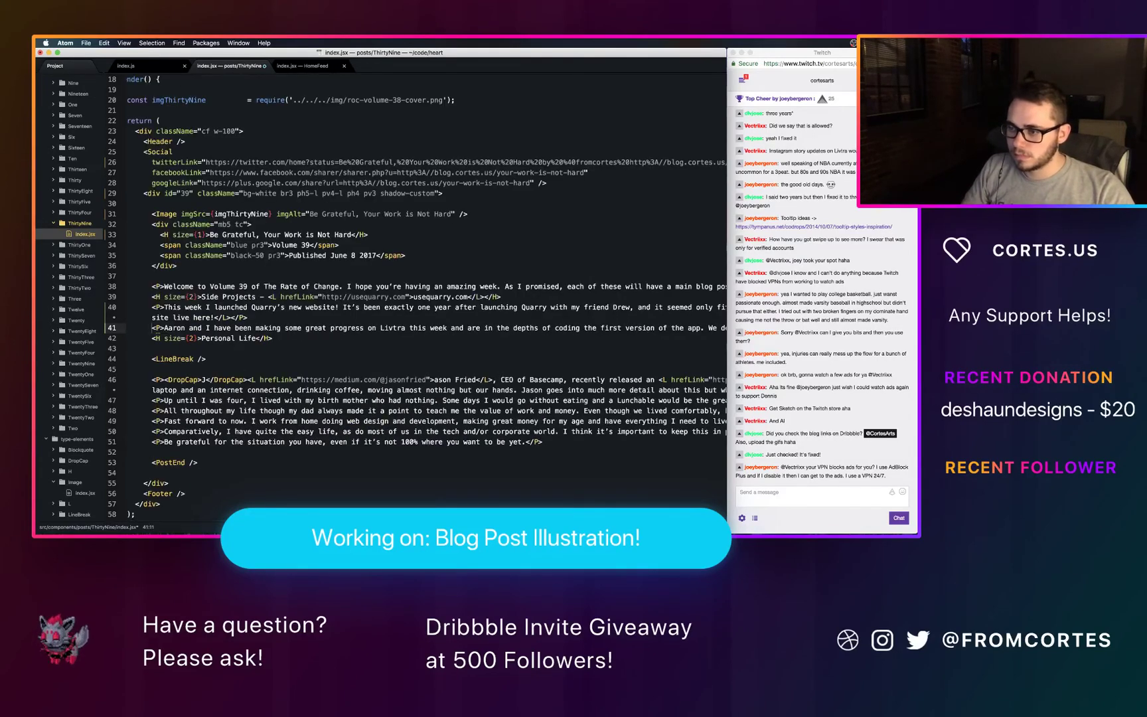
Step: Wrap "here!" at the end of the Livtra paragraph in an L link tag
key(super+Right)
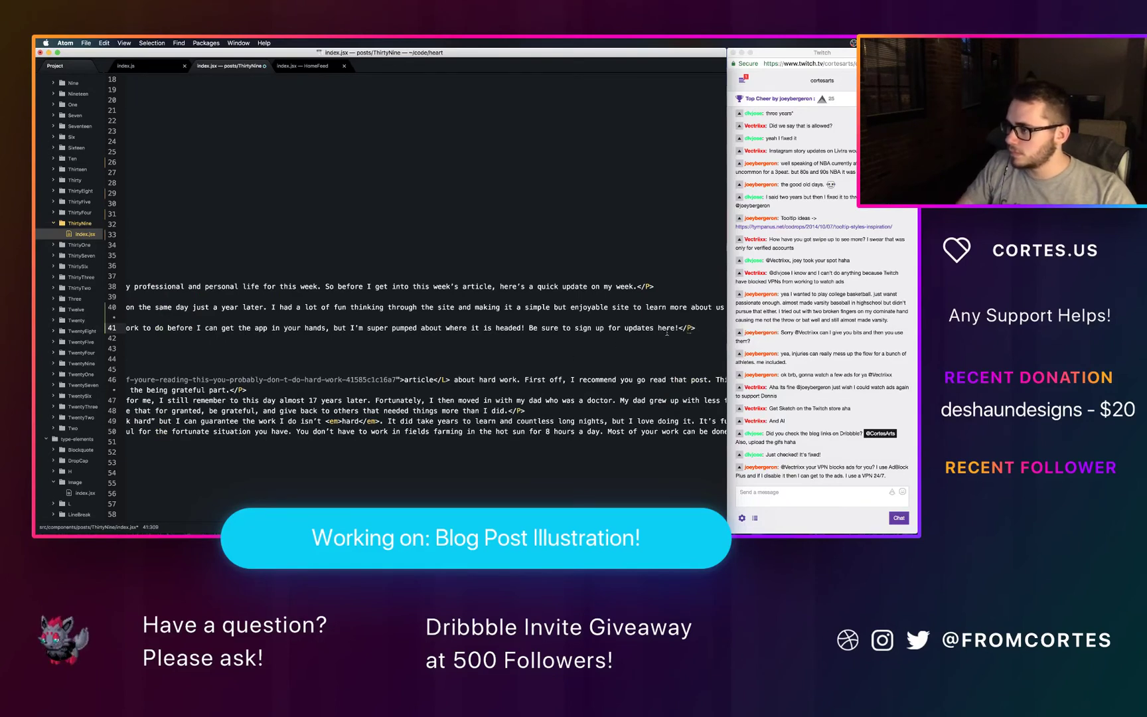
click(678, 327)
text(</)
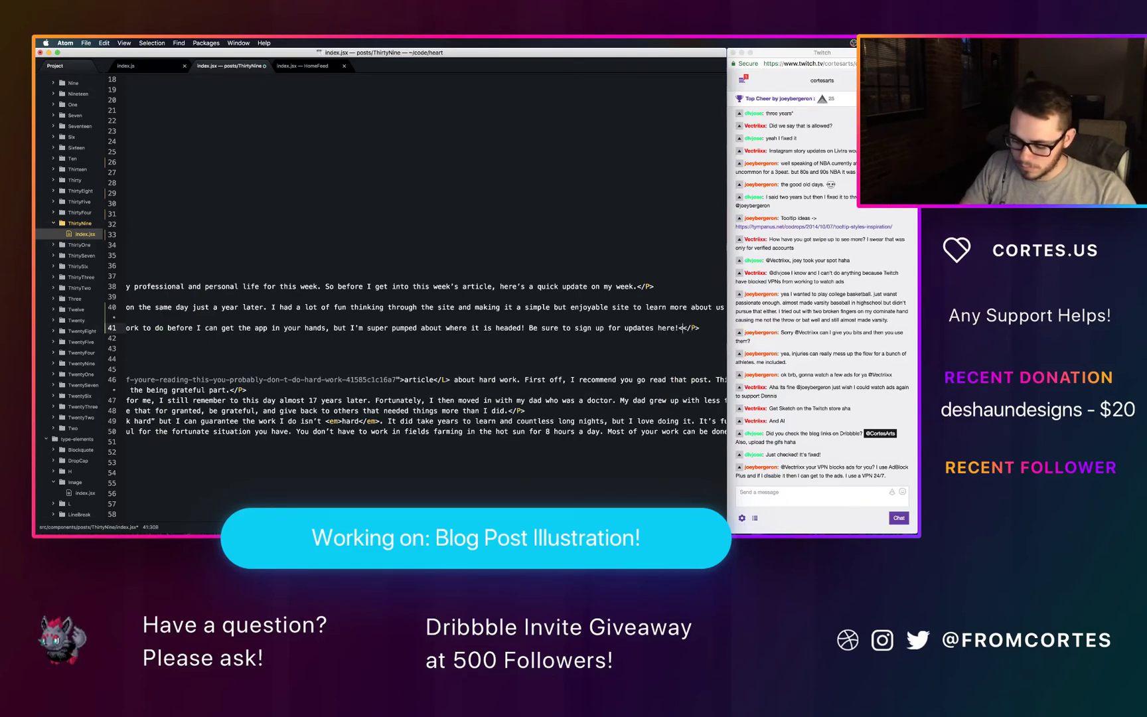
text(L)
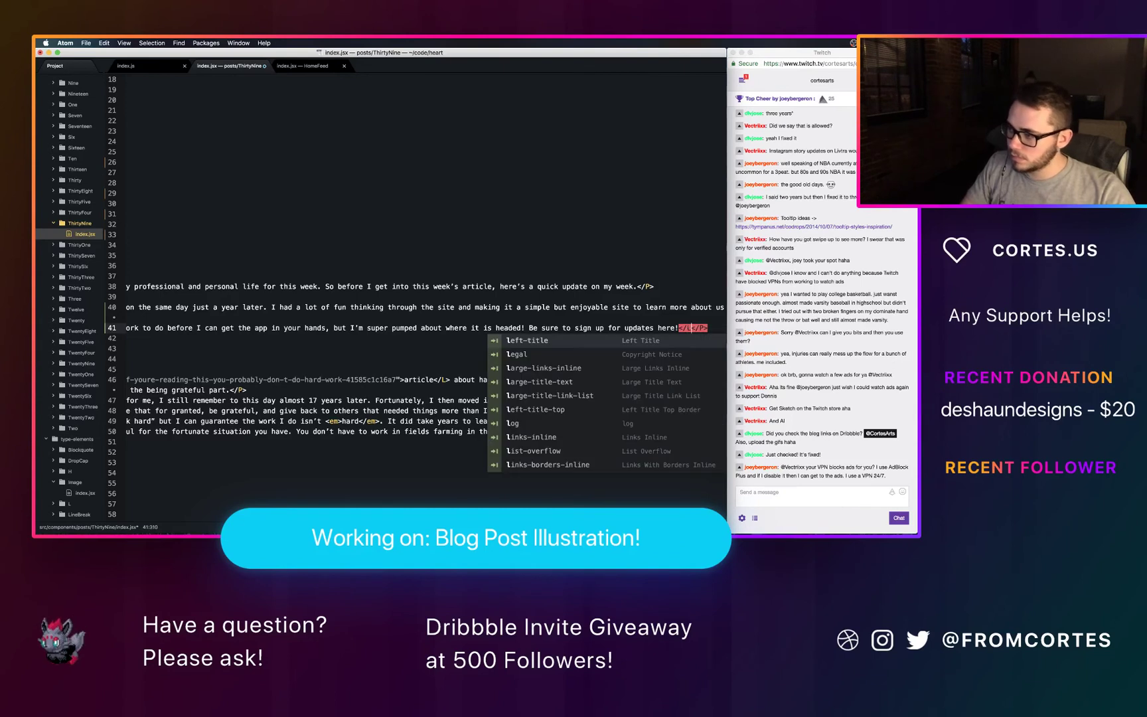
text(>)
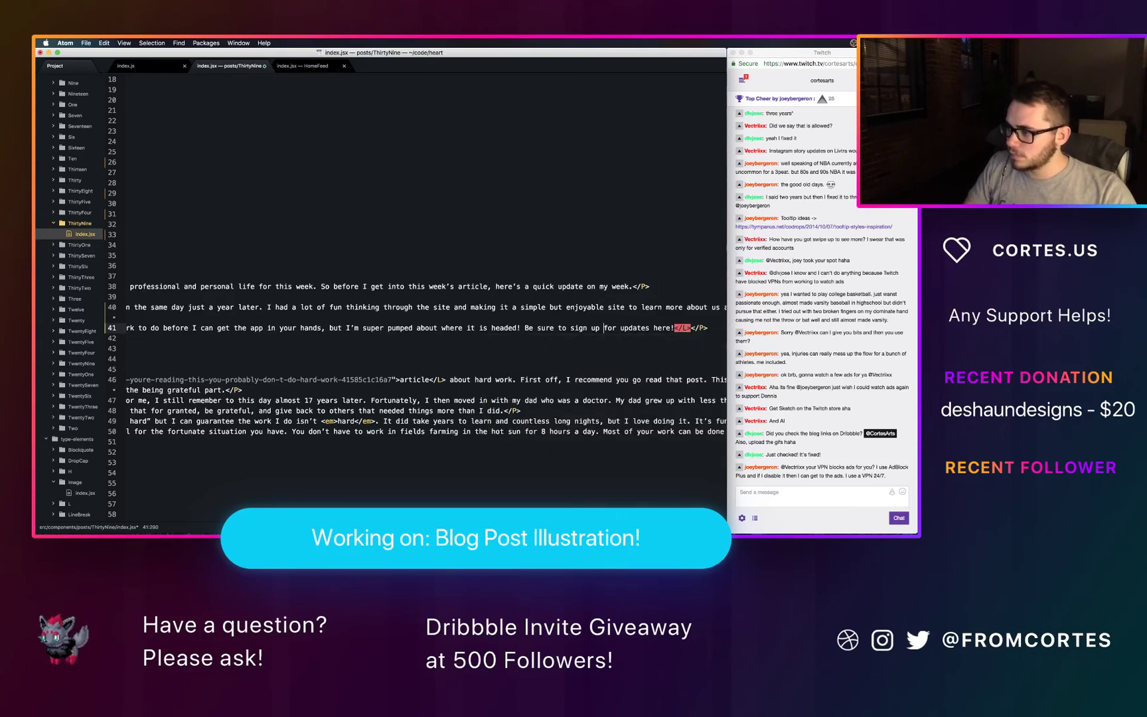
key(alt+Right)
key(alt+Right)
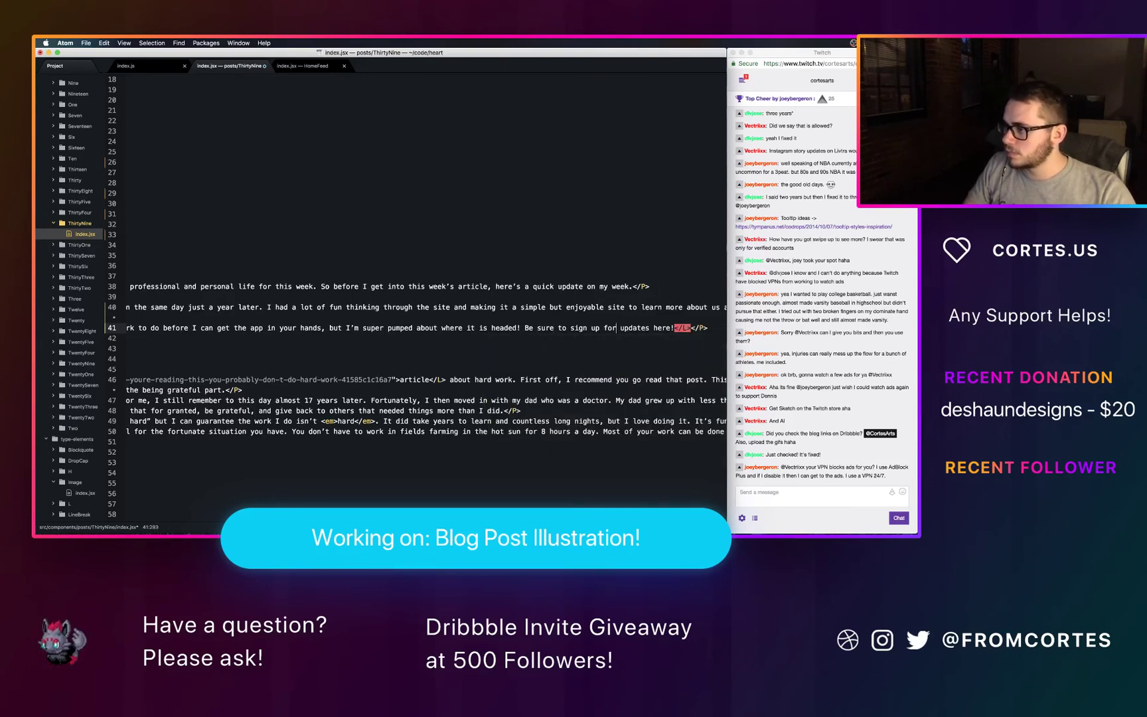
text(<)
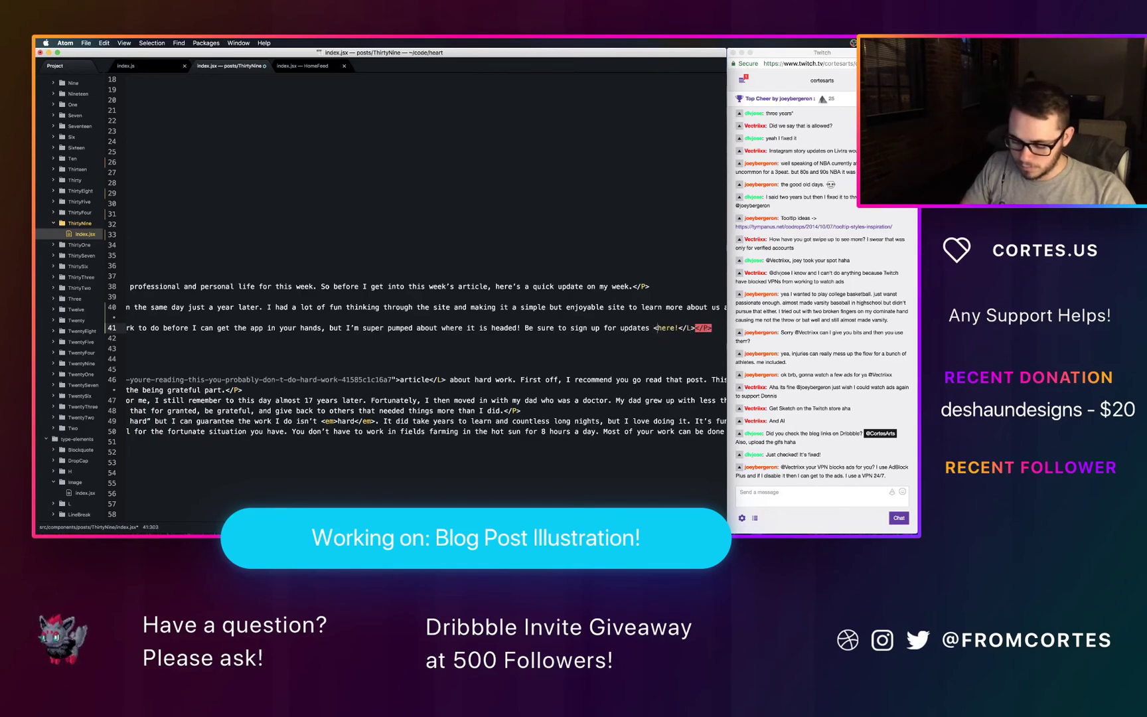
text(L hrefLink)
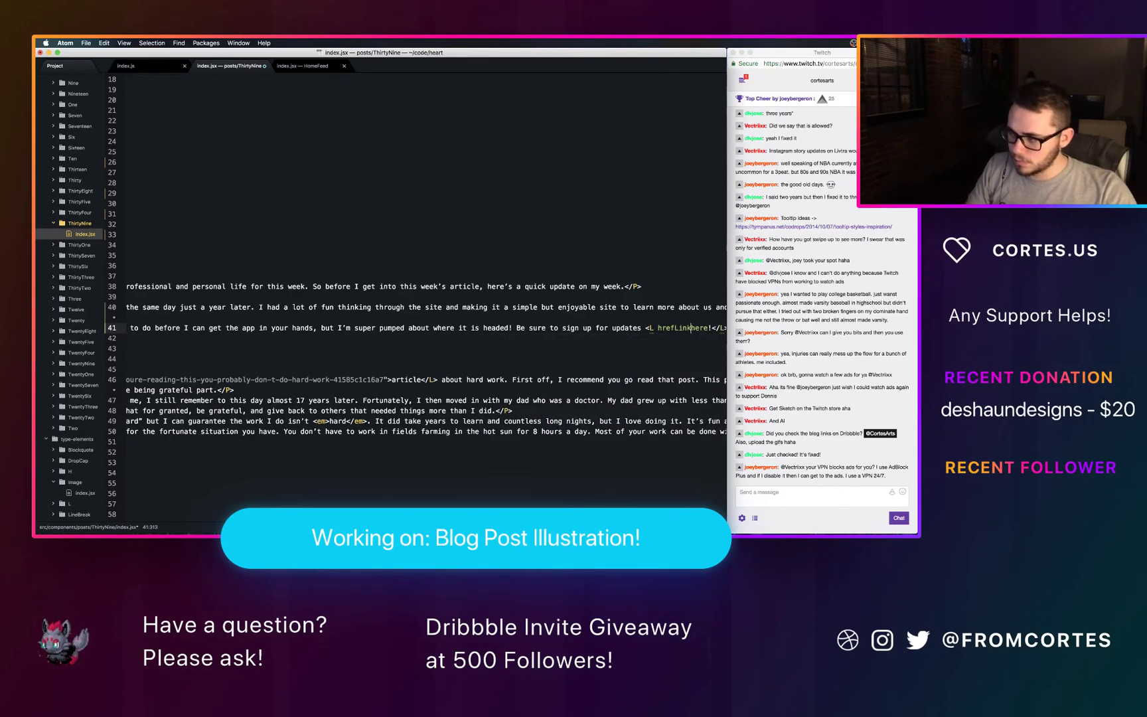
text(="")
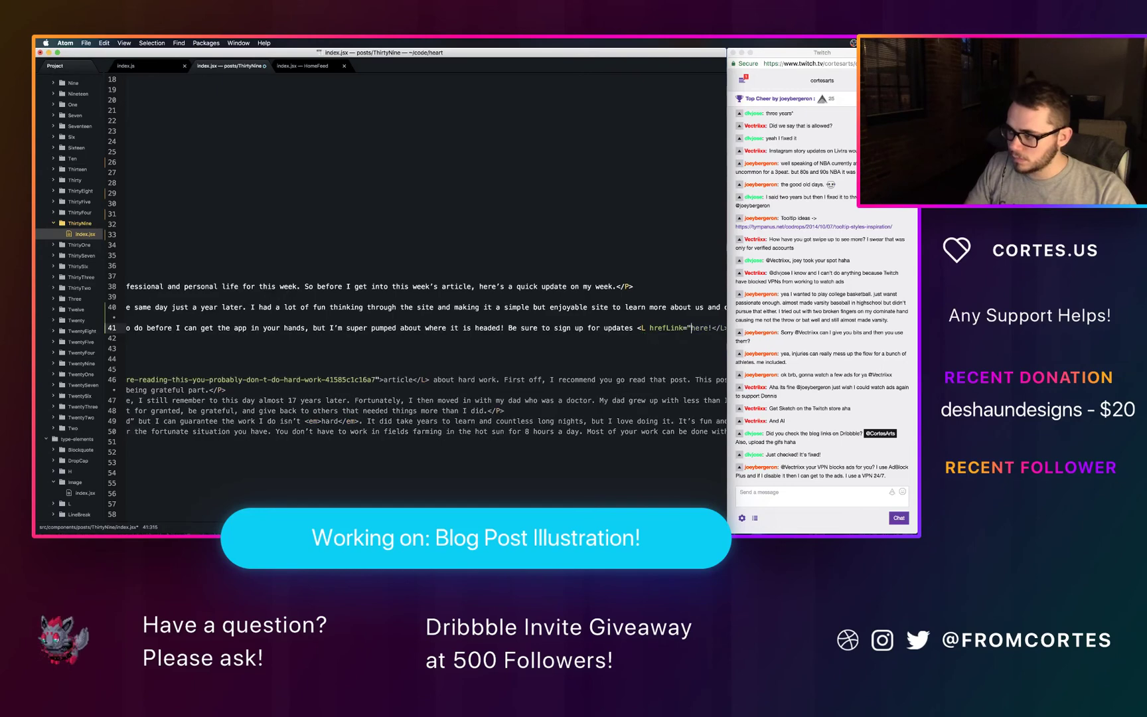
key(Left)
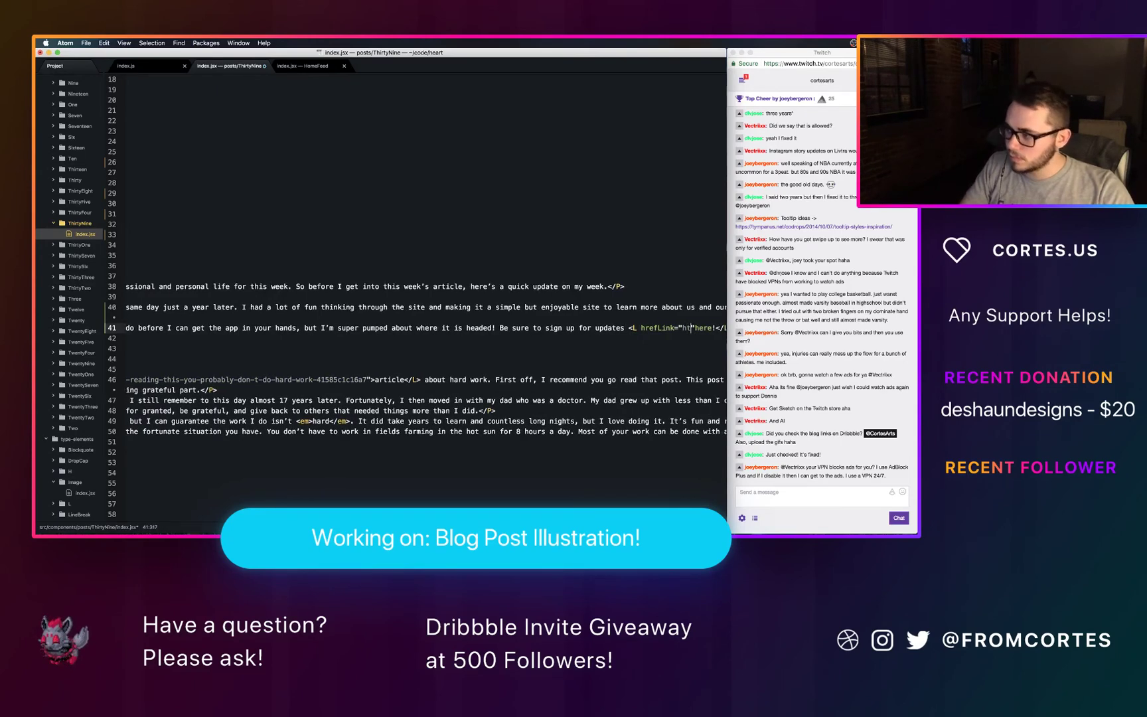
text(htt)
text(ps://liv)
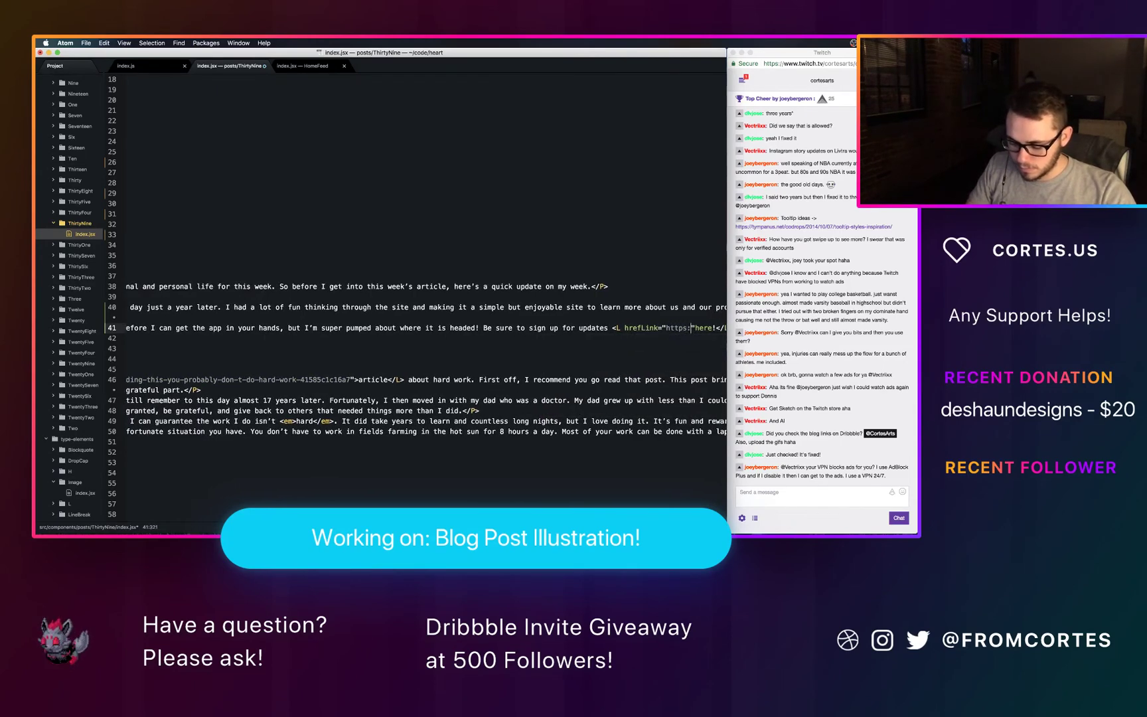
text(tra.co")
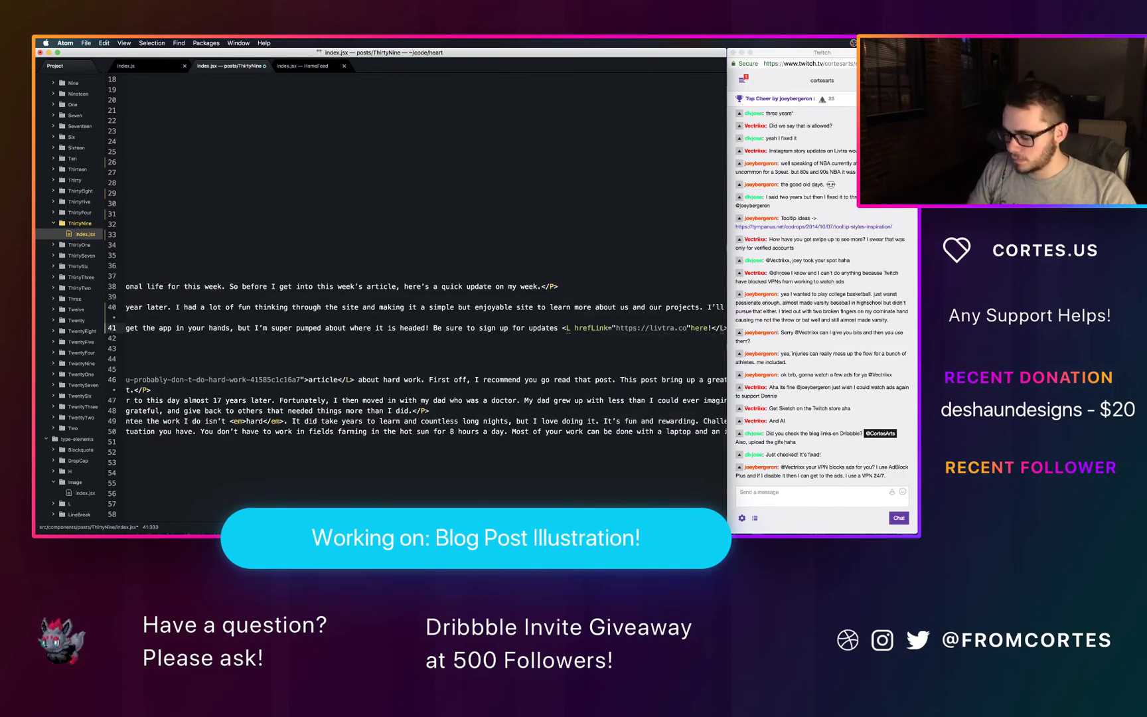
text(>)
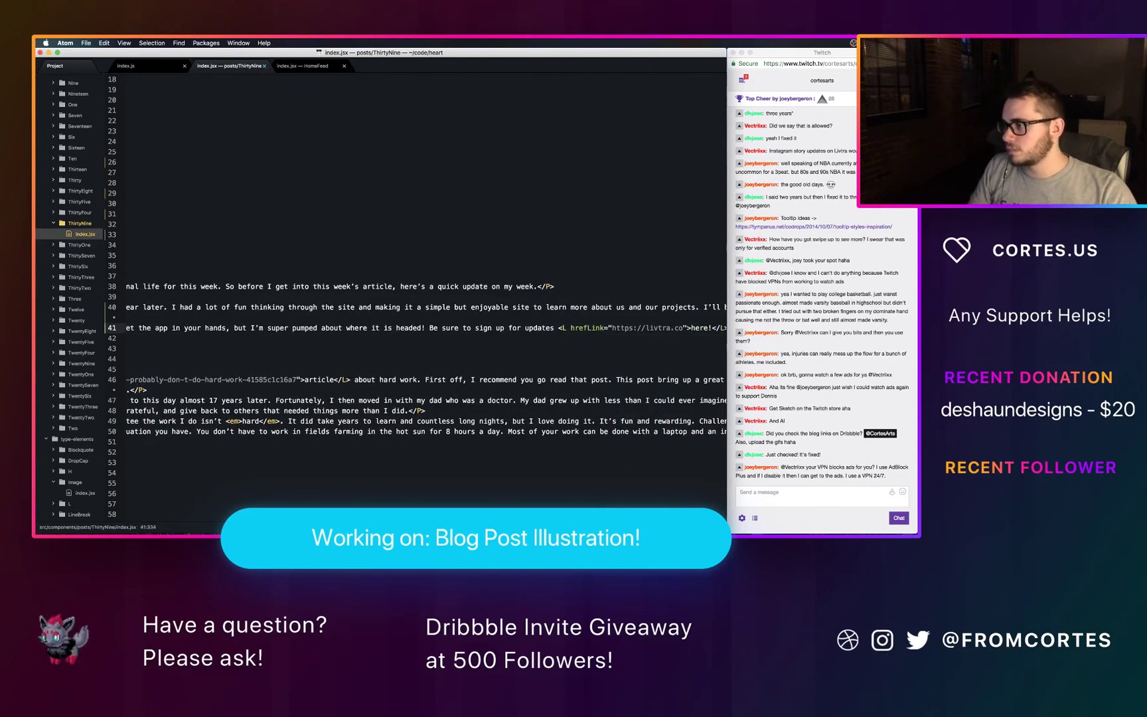
Step: Switch to Chrome and copy the first Personal Life bullet, about heading home this weekend, from the Medium draft, then return to Atom
key(super+Tab)
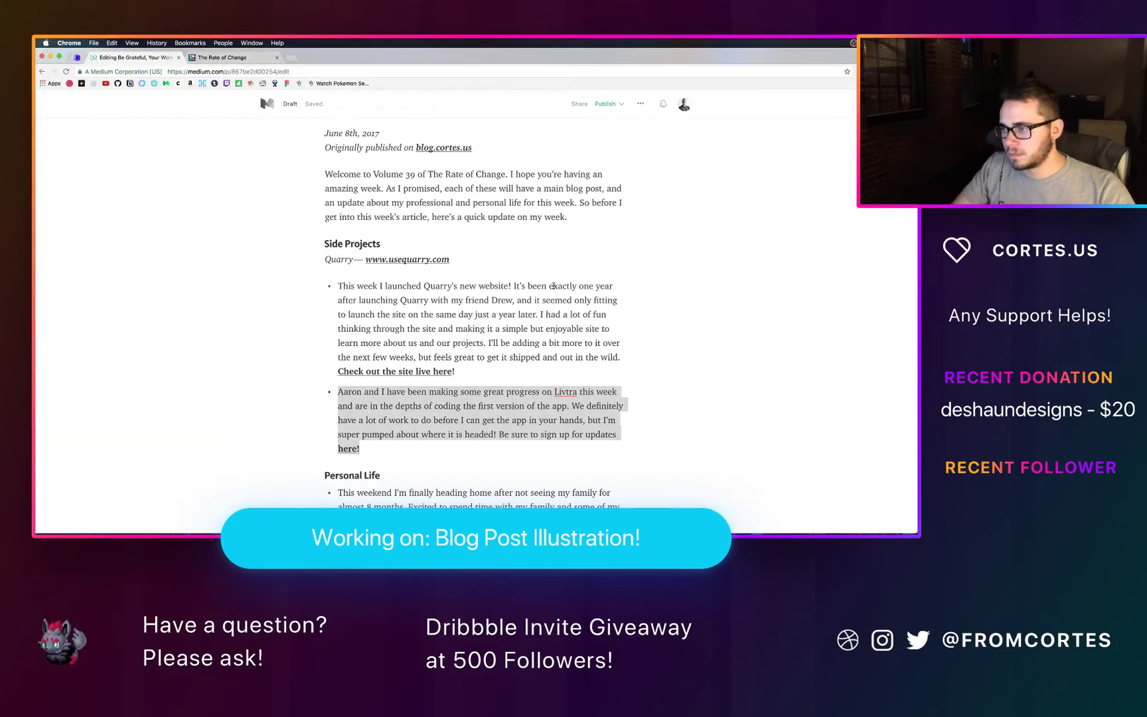
scroll(443, 440, down, 3)
drag(423, 427, 338, 364)
key(super+Tab)
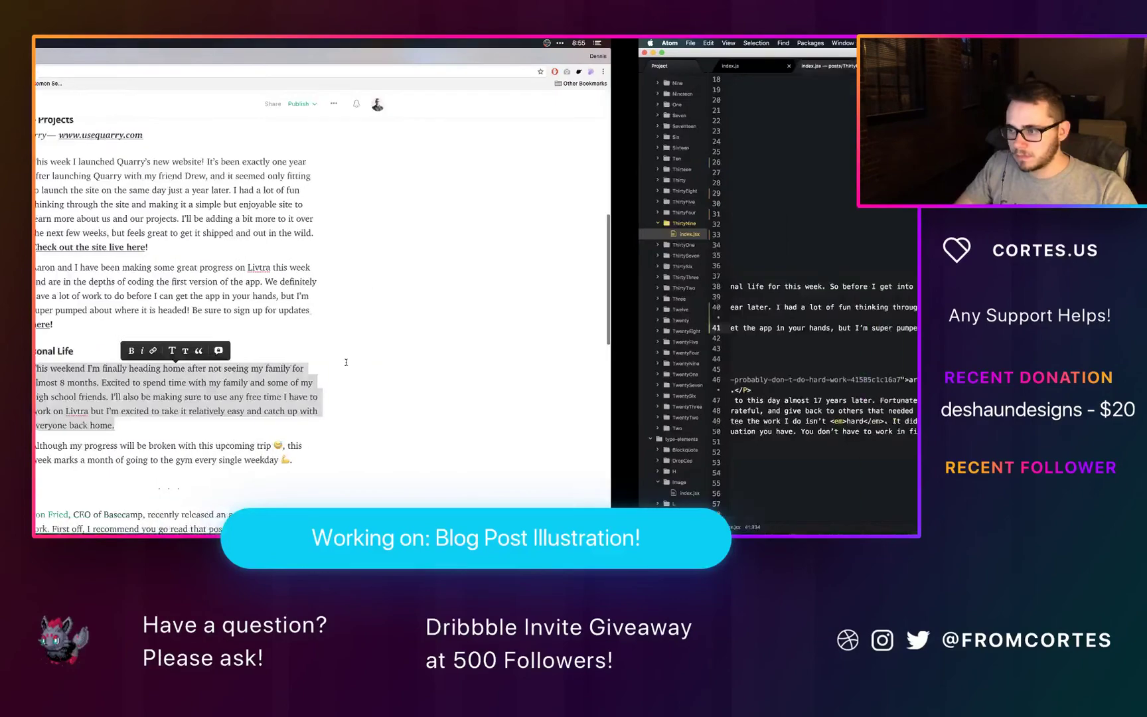
Step: Add a new P element on the line below the Livtra paragraph and paste the copied weekend text into it
scroll(351, 367, left, 10)
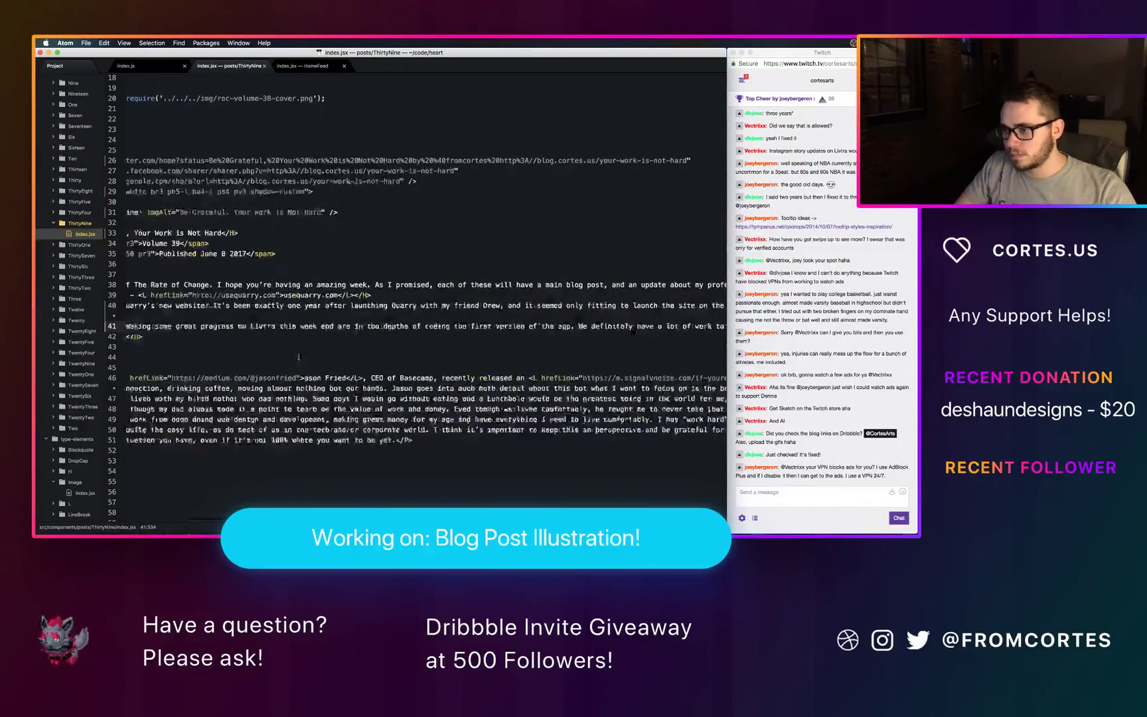
key(super+Right)
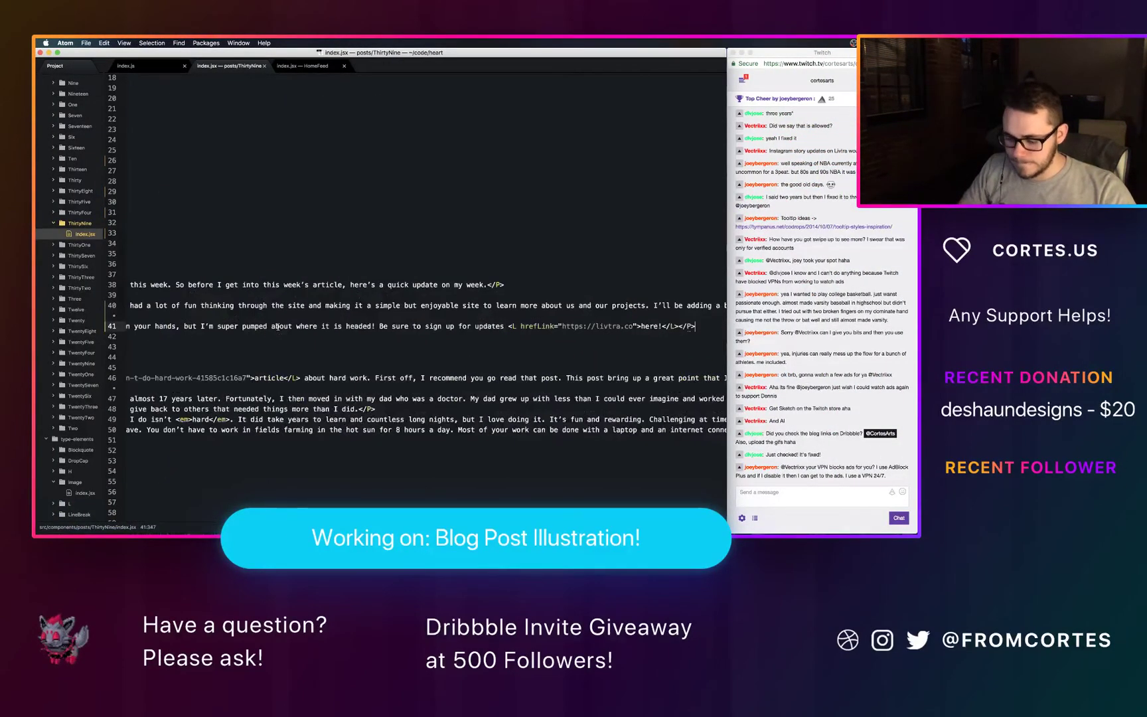
key(Return)
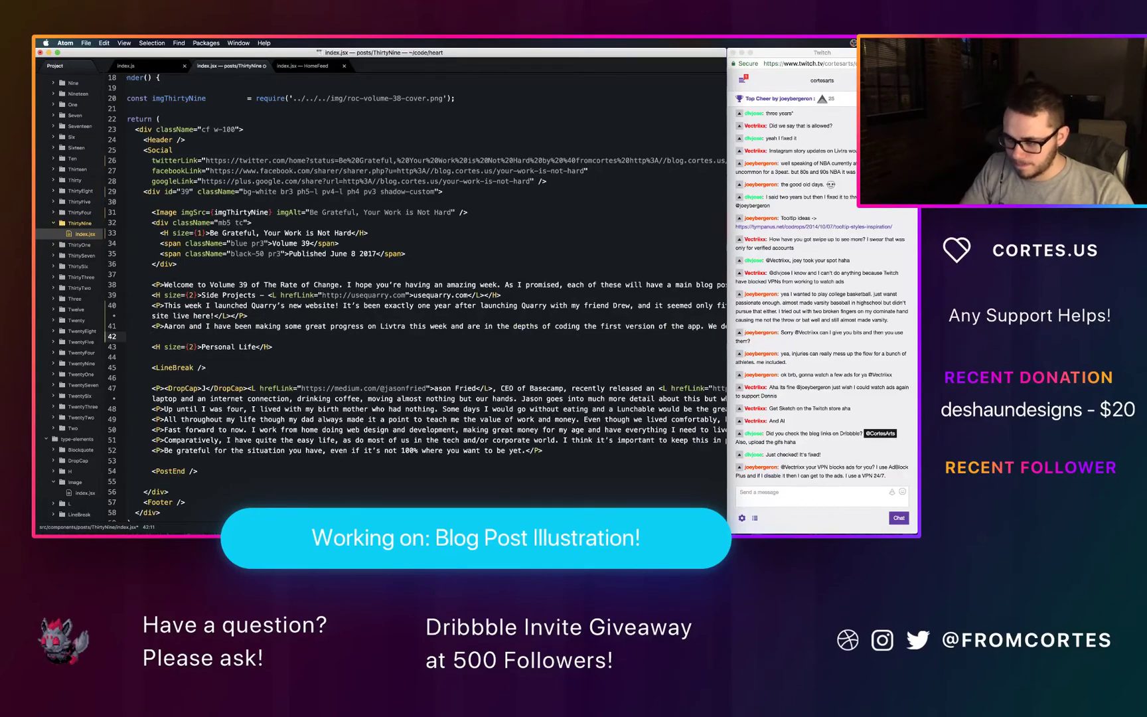
text(<P>)
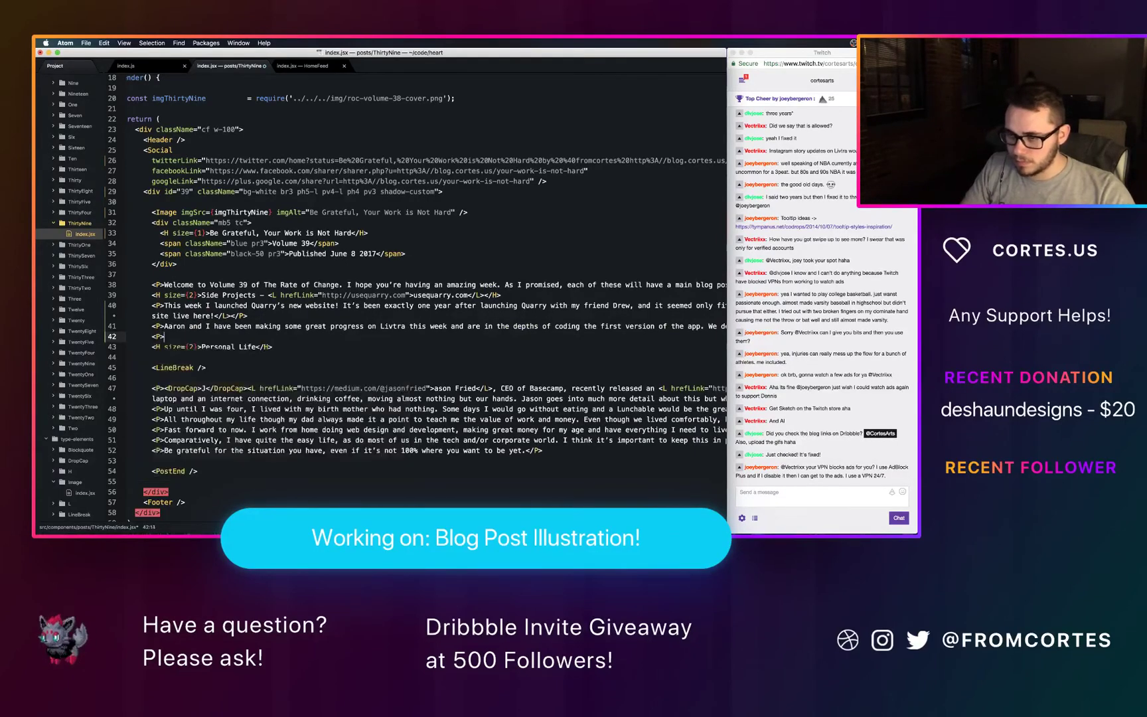
text(</P>)
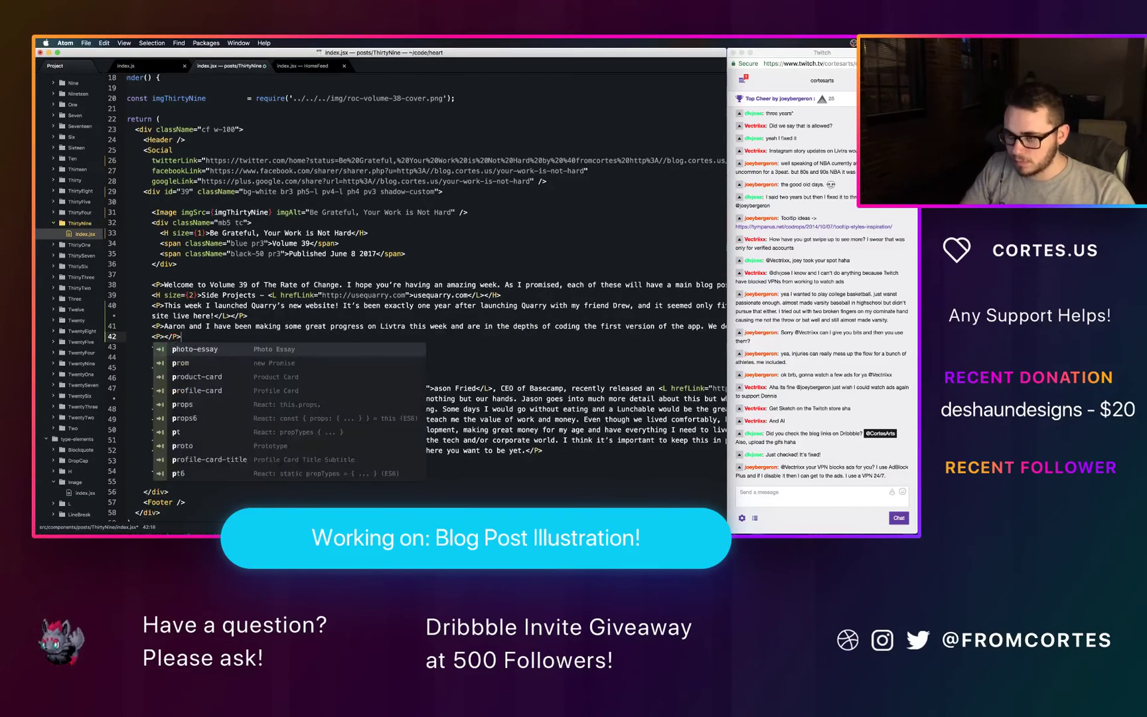
key(super+v)
key(super+Left)
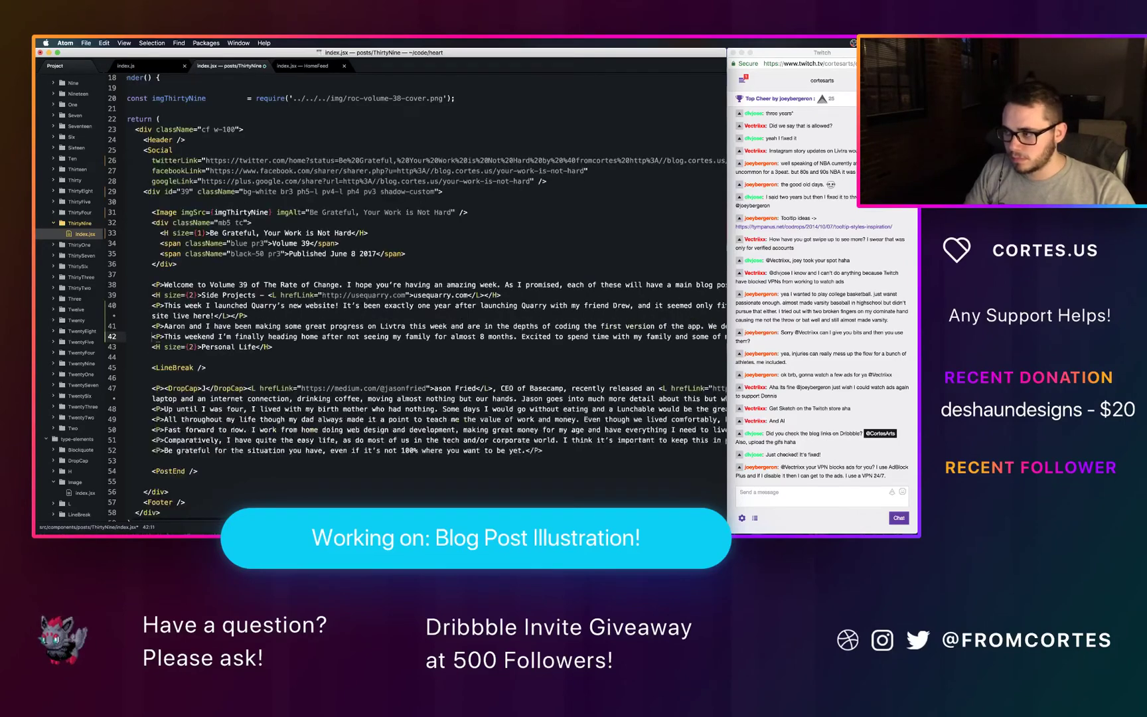
Step: Move the weekend paragraph from above the Personal Life heading to the line directly below it
key(shift+super+Right)
key(BackSpace)
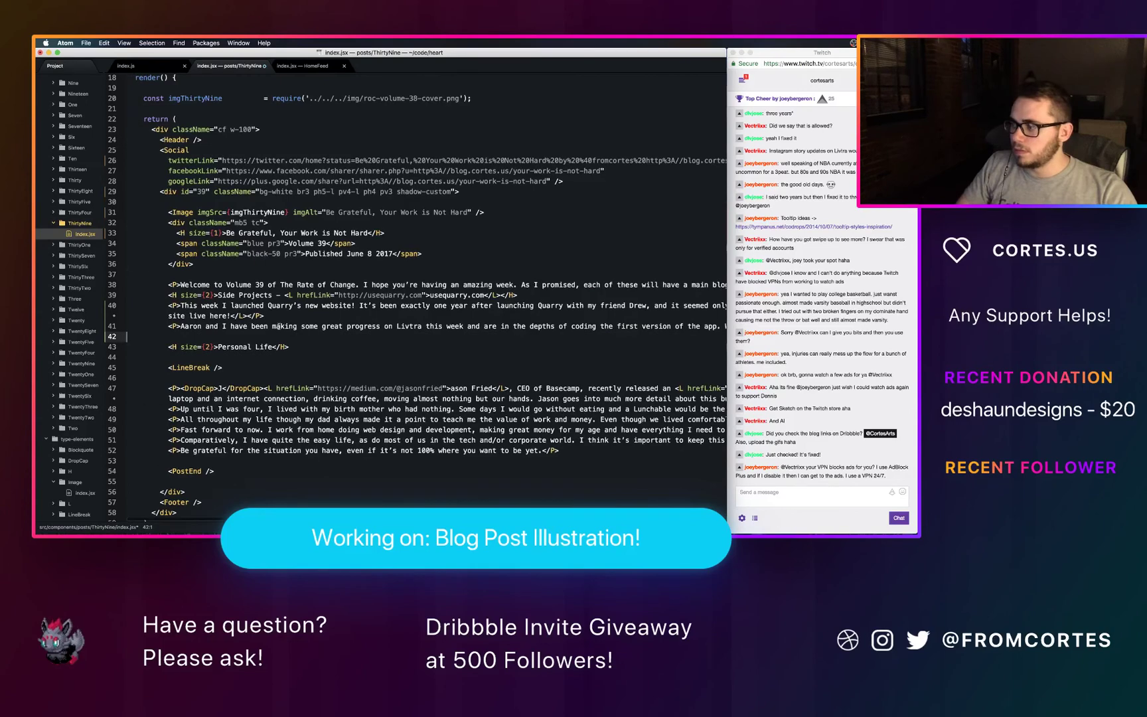
key(ctrl+super+Down)
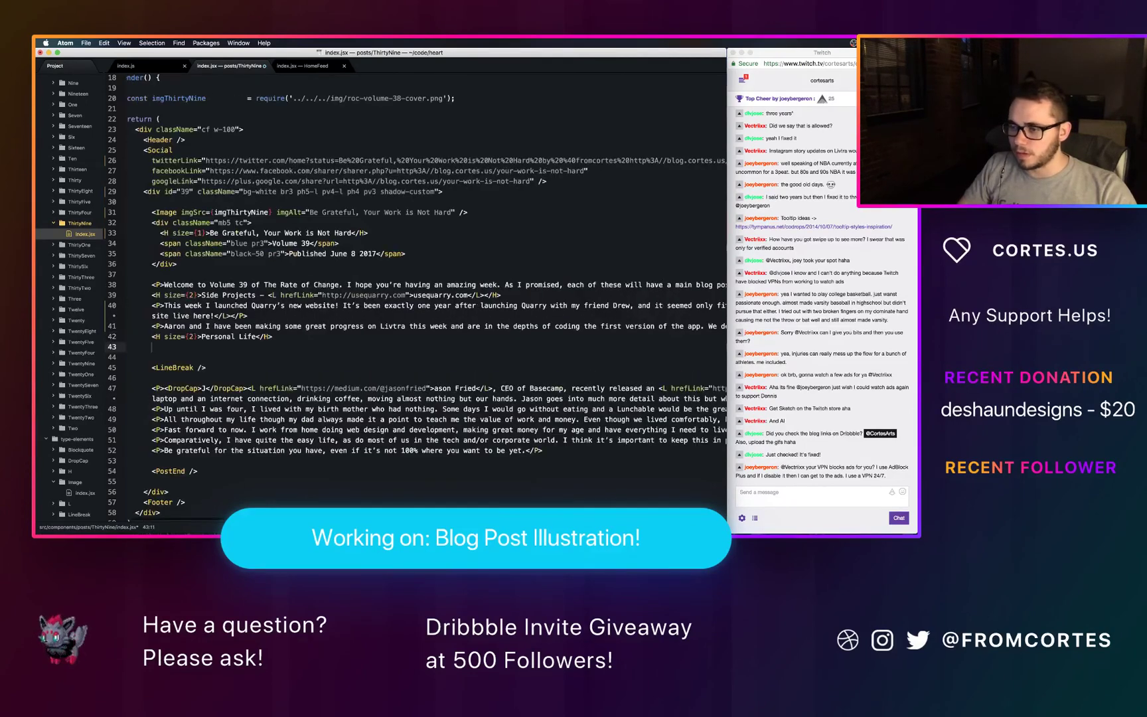
key(super+v)
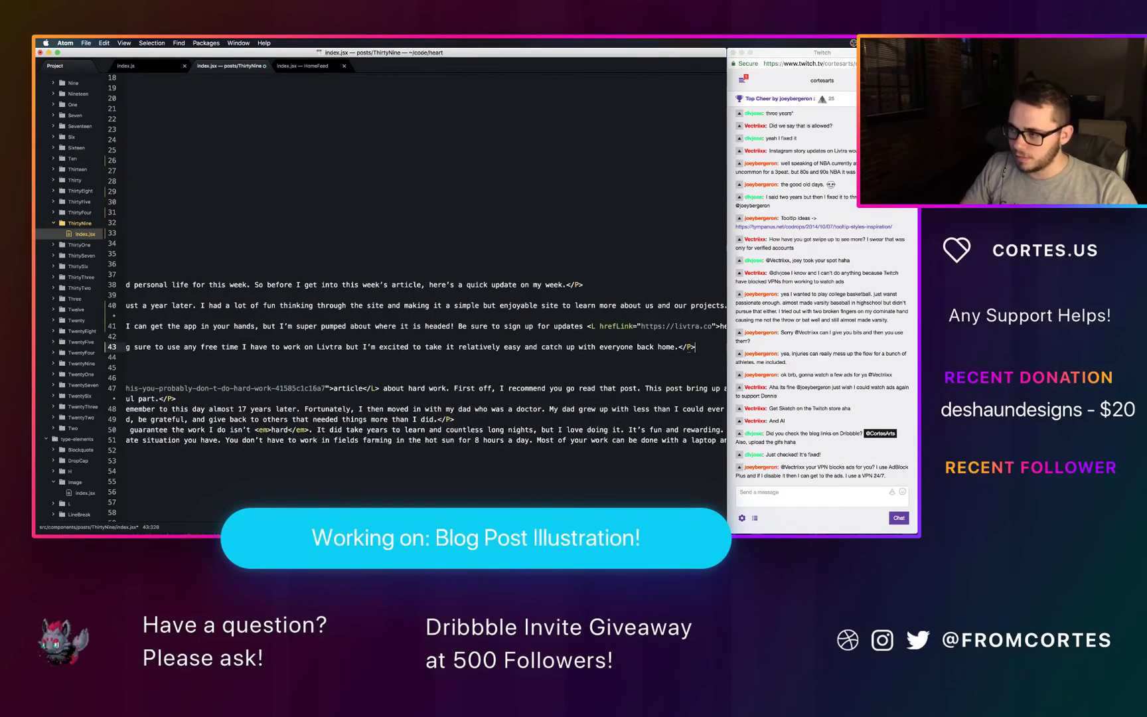
Step: Add a second P element under Personal Life and fill it with the gym-progress bullet copied from the Medium draft in Chrome
key(Return)
text(<P)
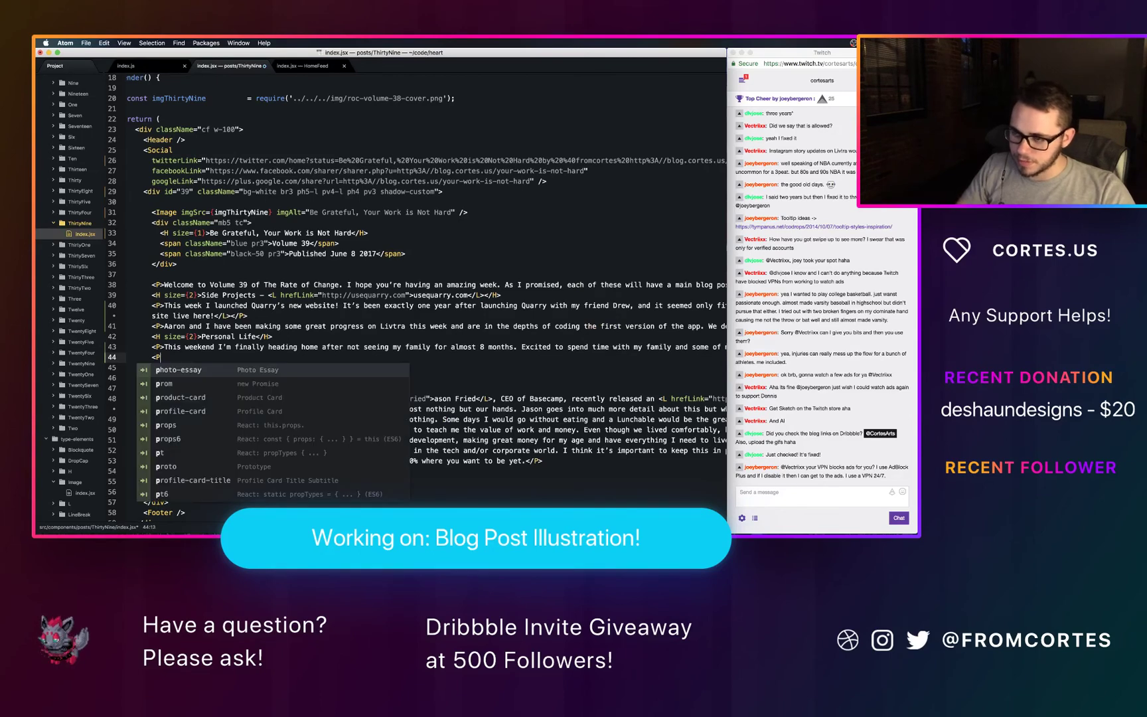
text(></P>)
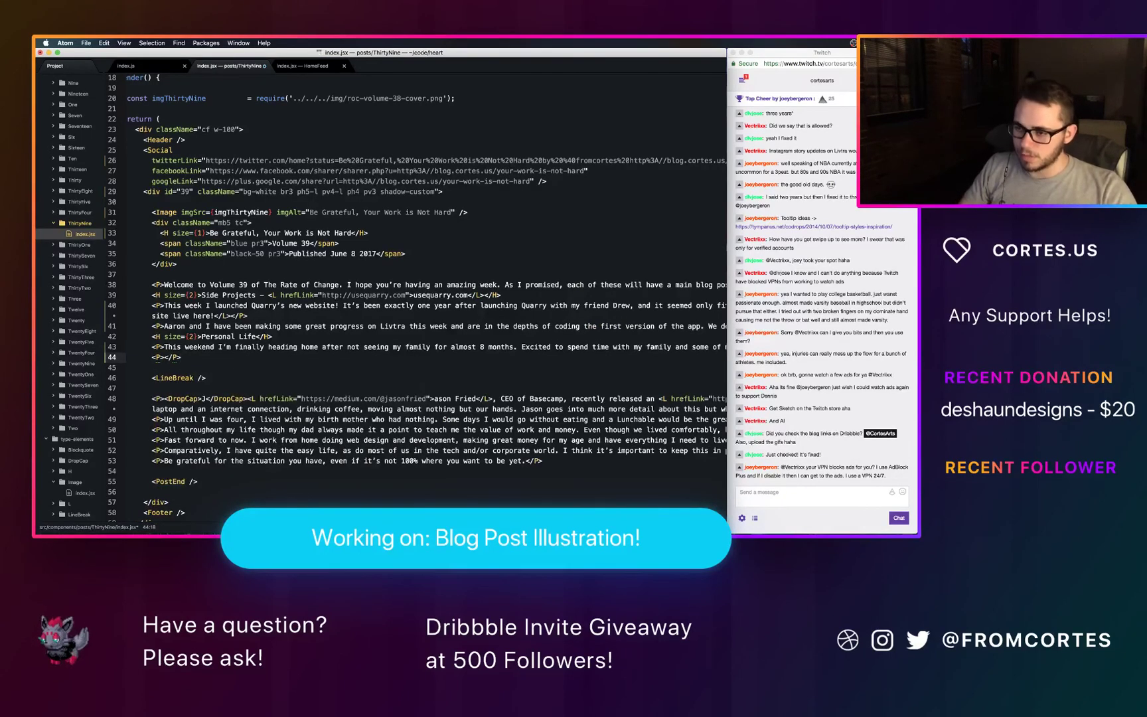
key(ctrl+Left)
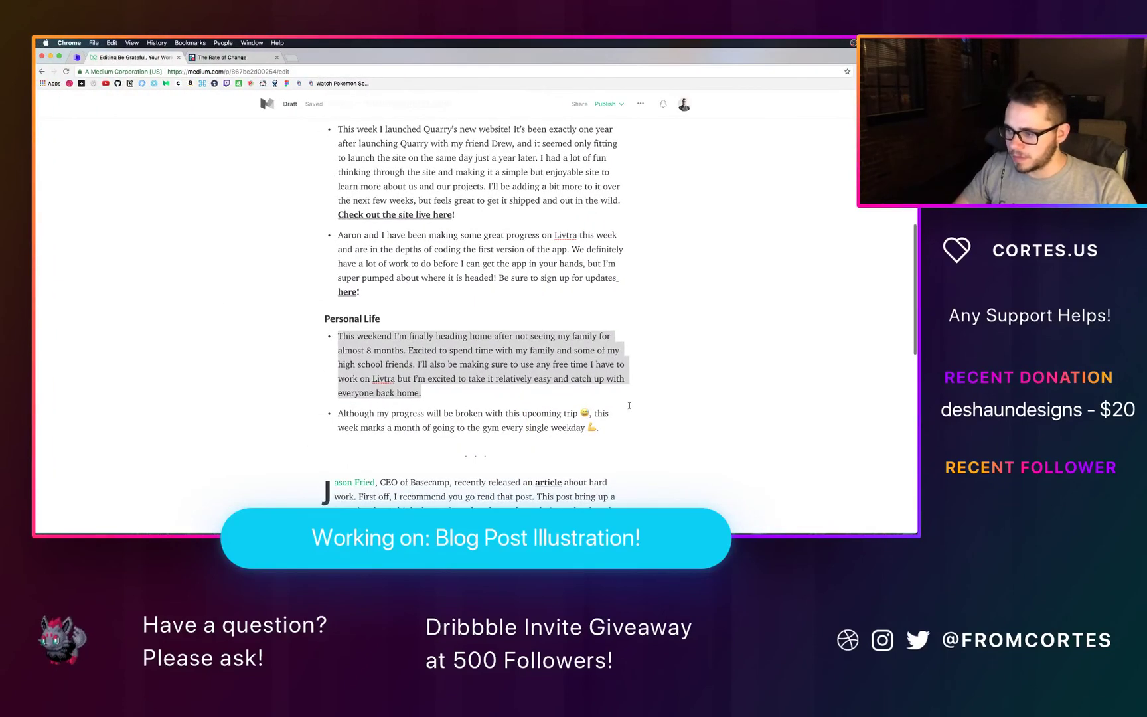
drag(612, 429, 345, 405)
key(super+c)
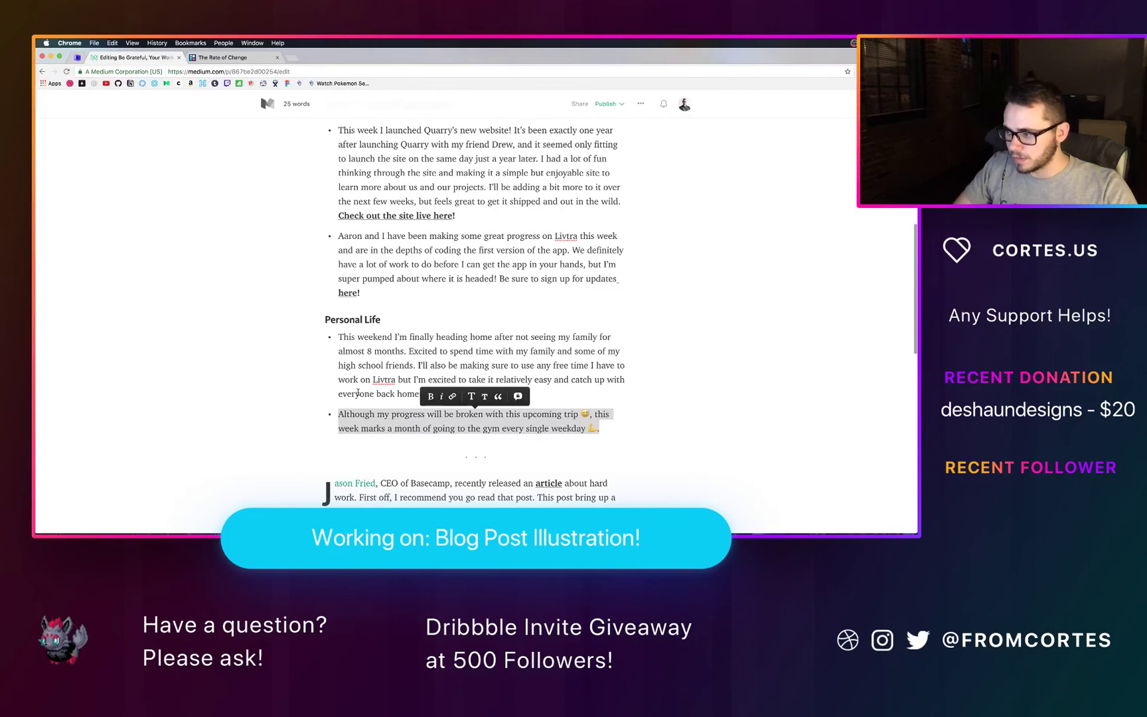
key(ctrl+Right)
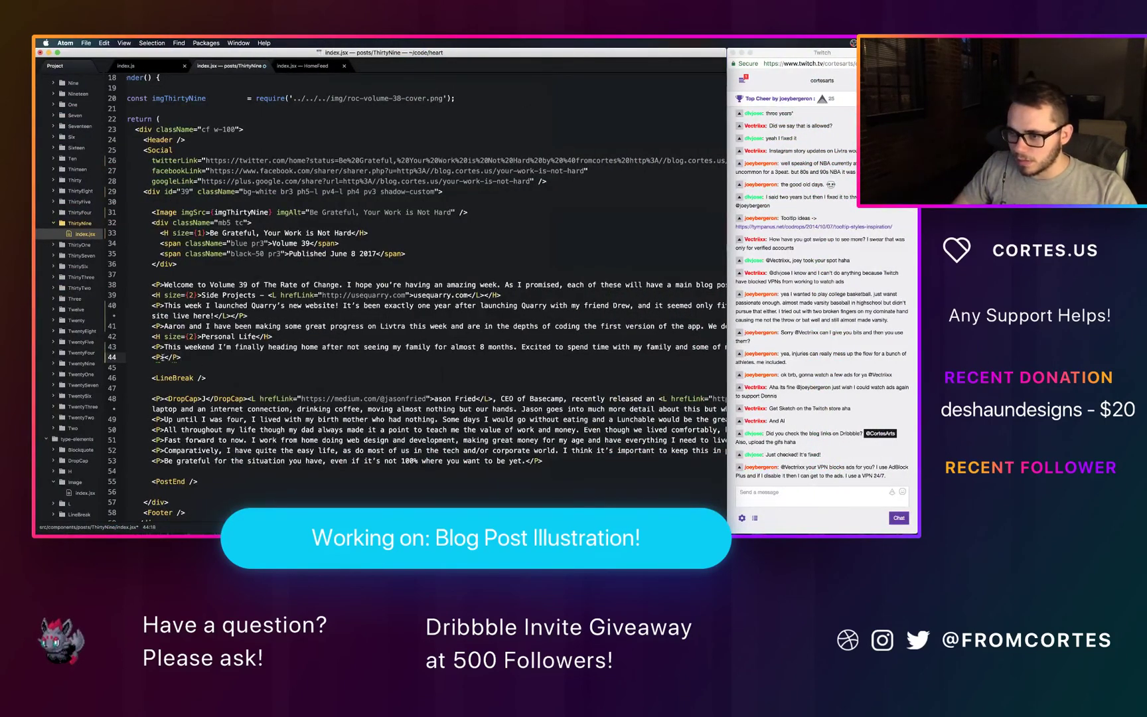
key(super+v)
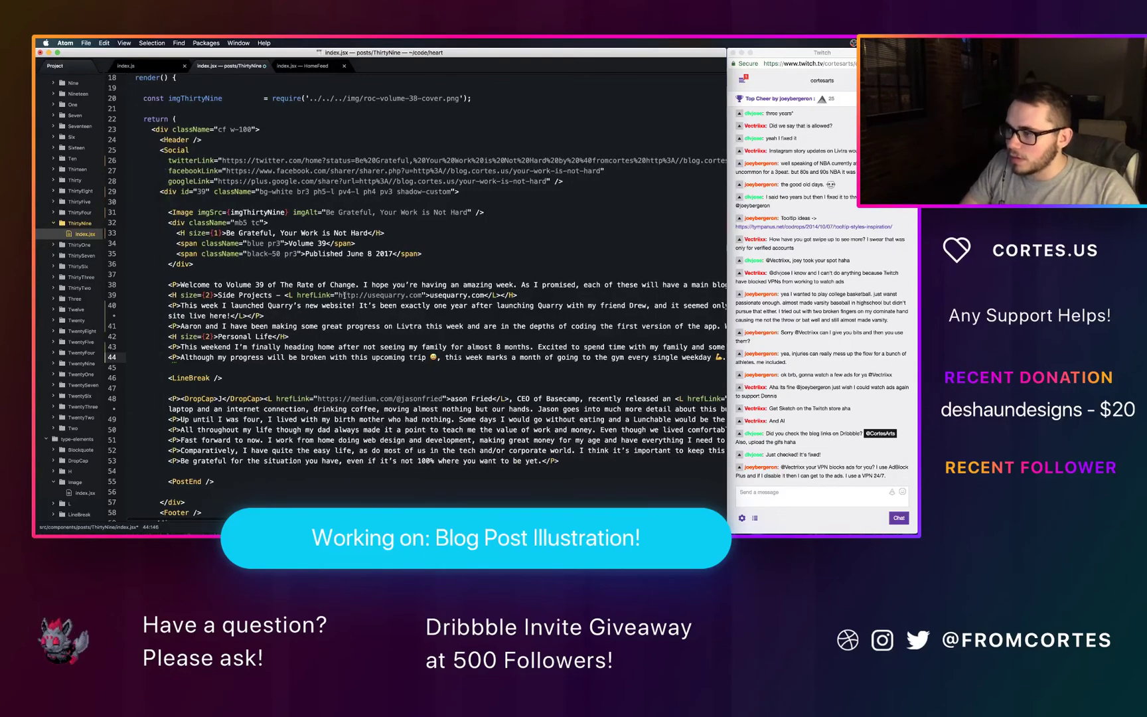
Step: Switch to Chrome and review the whole post in the localhost preview, from the side projects to the closing paragraph
key(super+Tab)
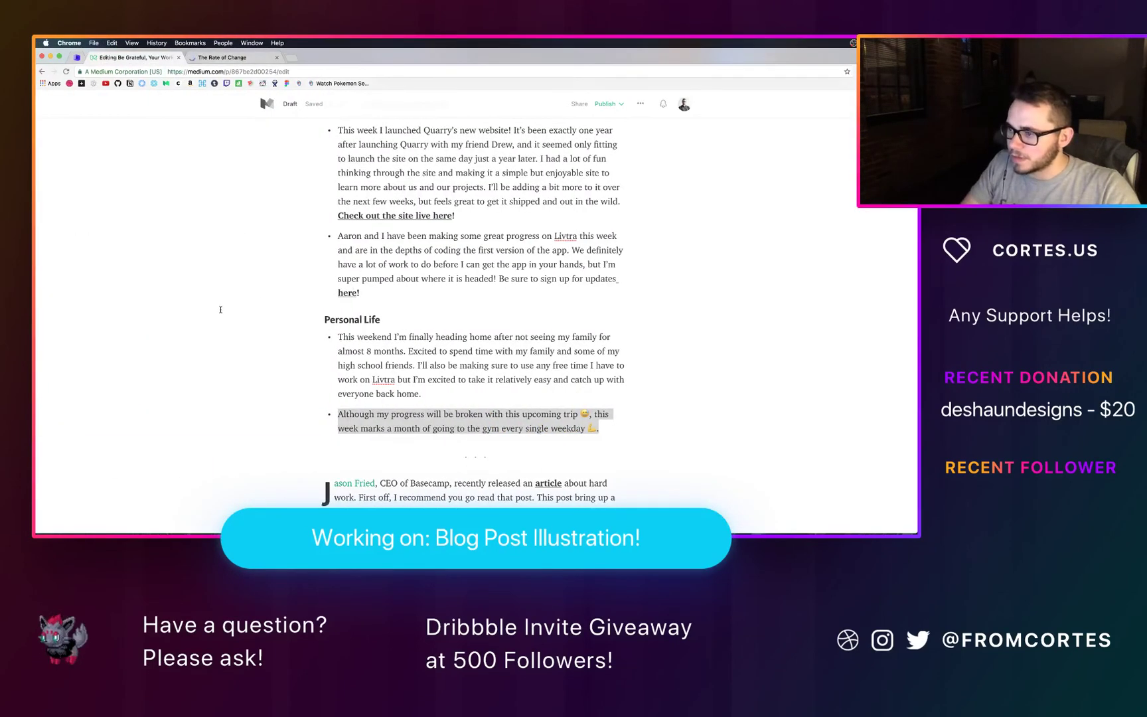
key(ctrl+Tab)
scroll(281, 223, down, 5)
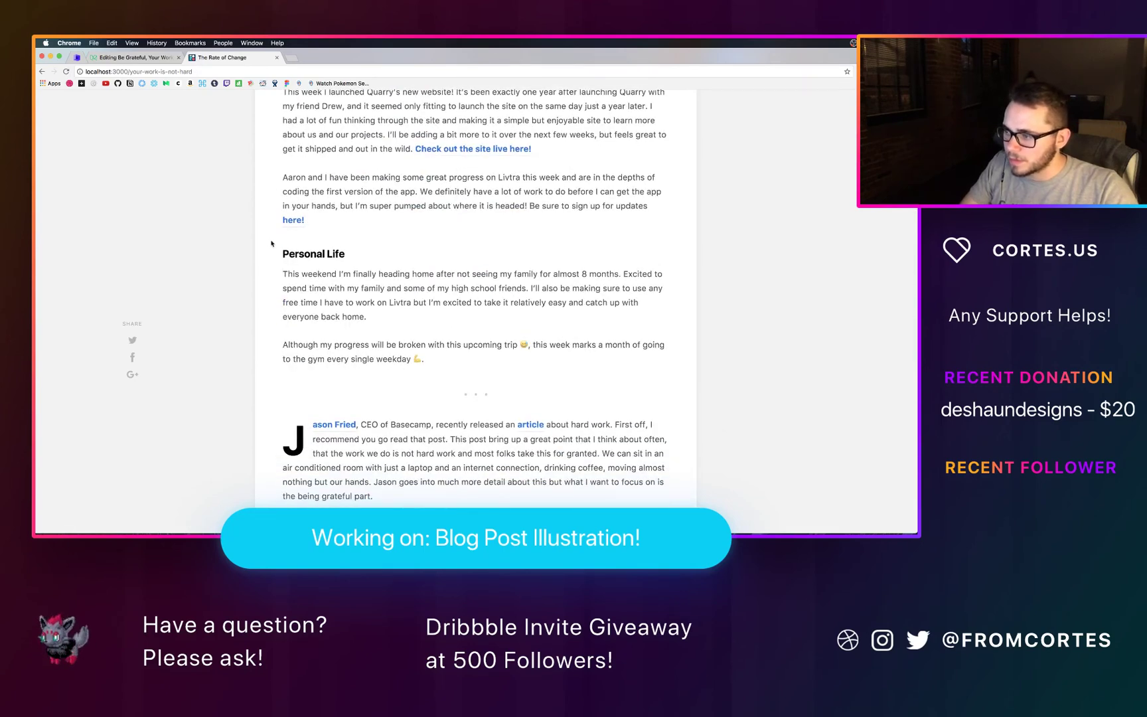
scroll(271, 244, down, 5)
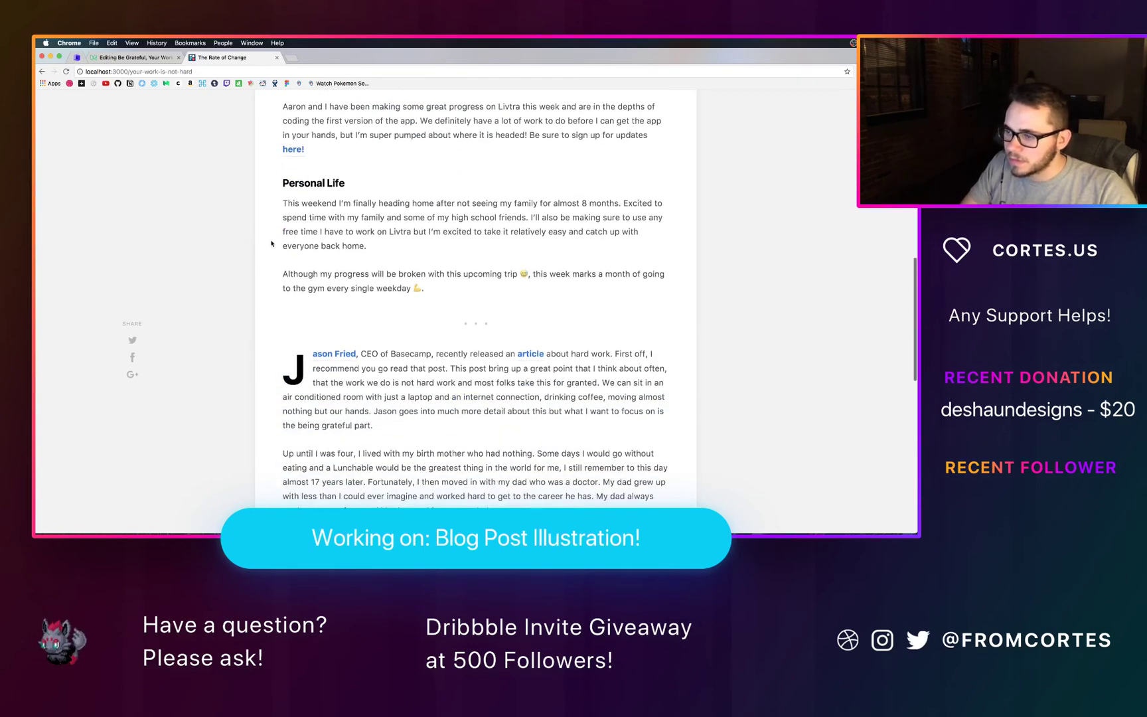
scroll(270, 244, down, 8)
scroll(270, 243, up, 6)
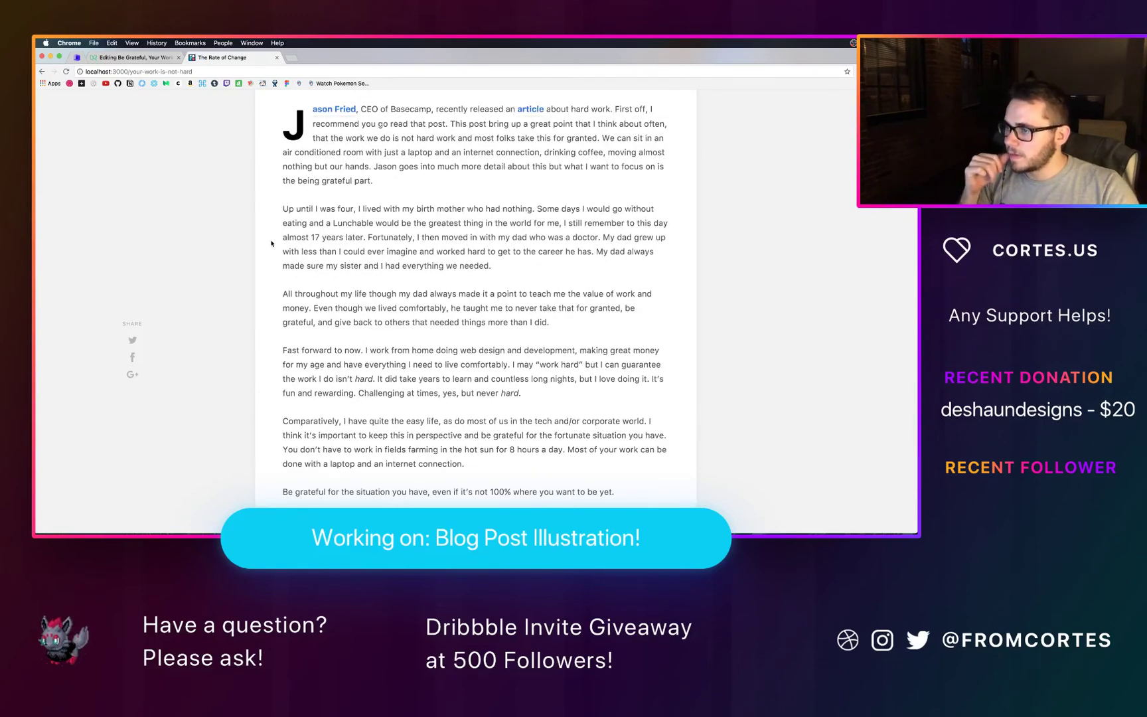
scroll(271, 244, up, 3)
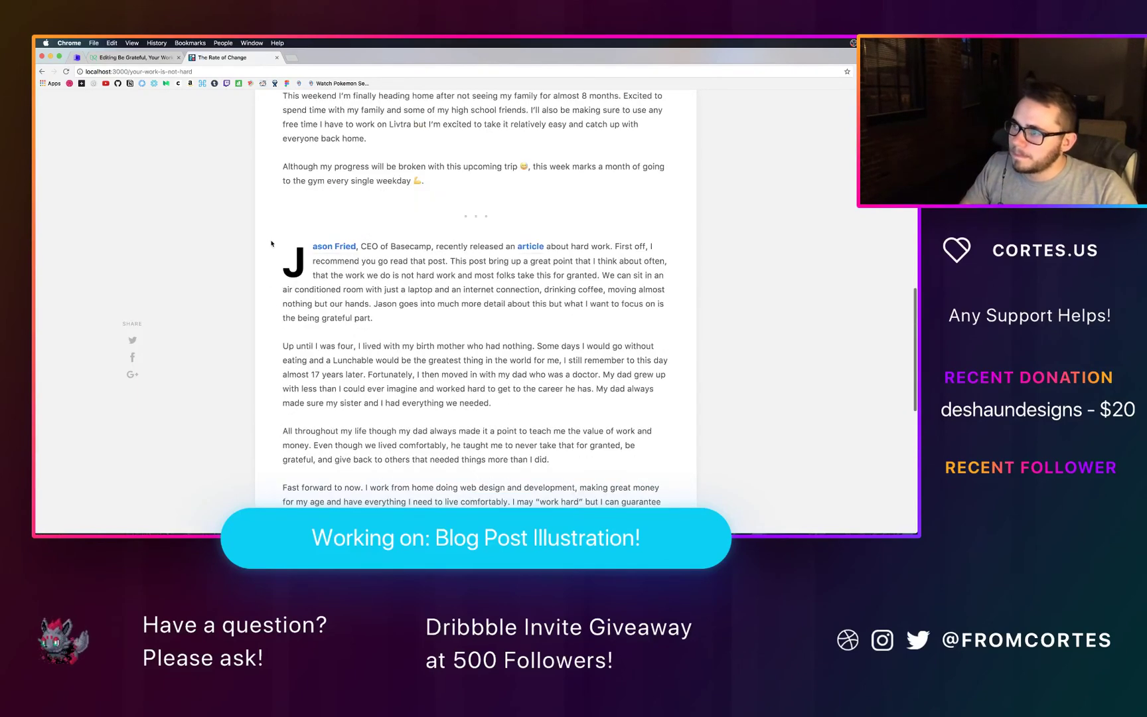
scroll(358, 213, up, 2)
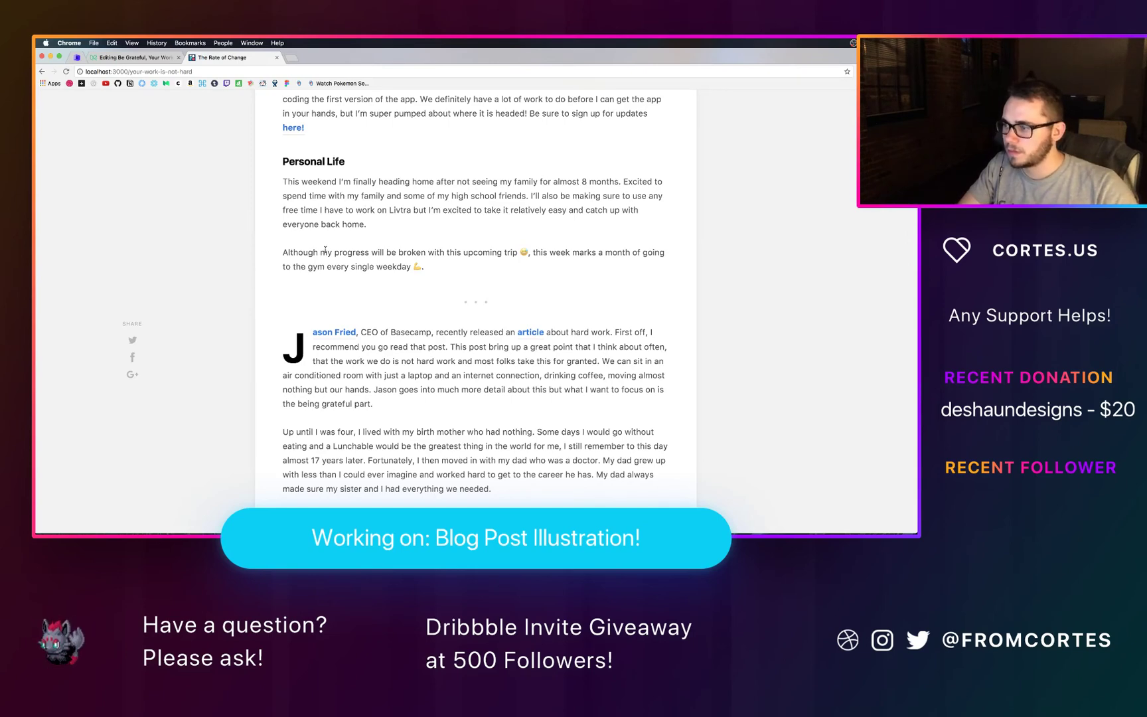
scroll(331, 248, up, 10)
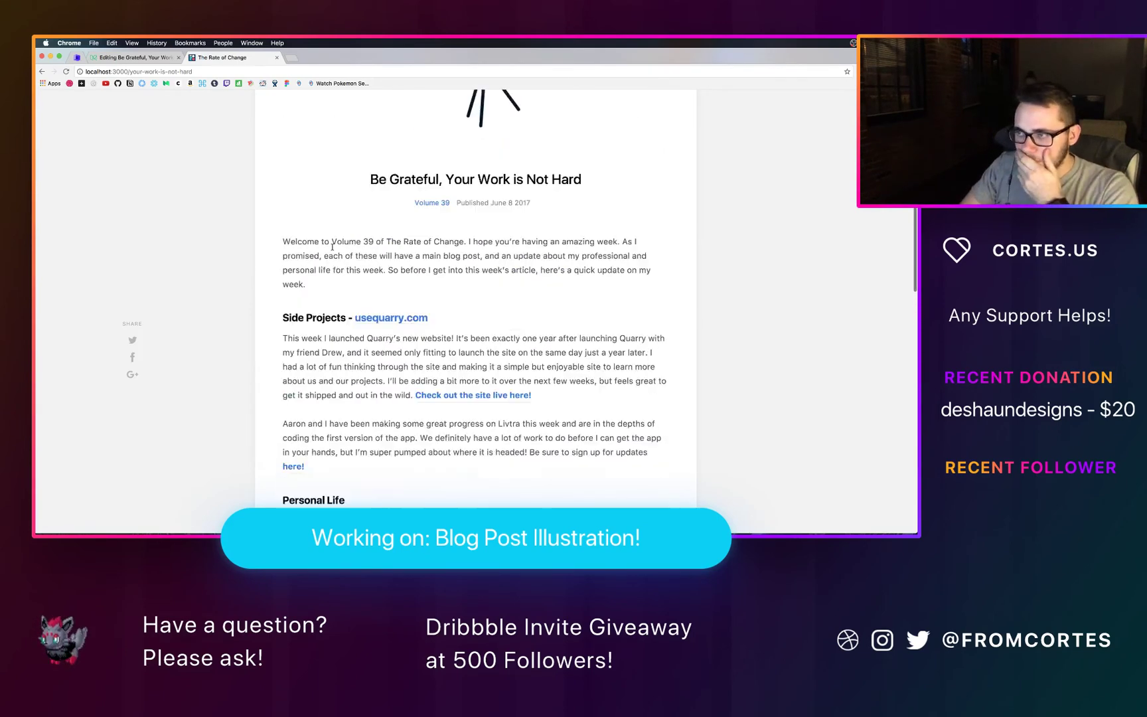
Step: Open a Finder window at the home folder, set it to column view and go to the Dropbox folder
key(super+Tab)
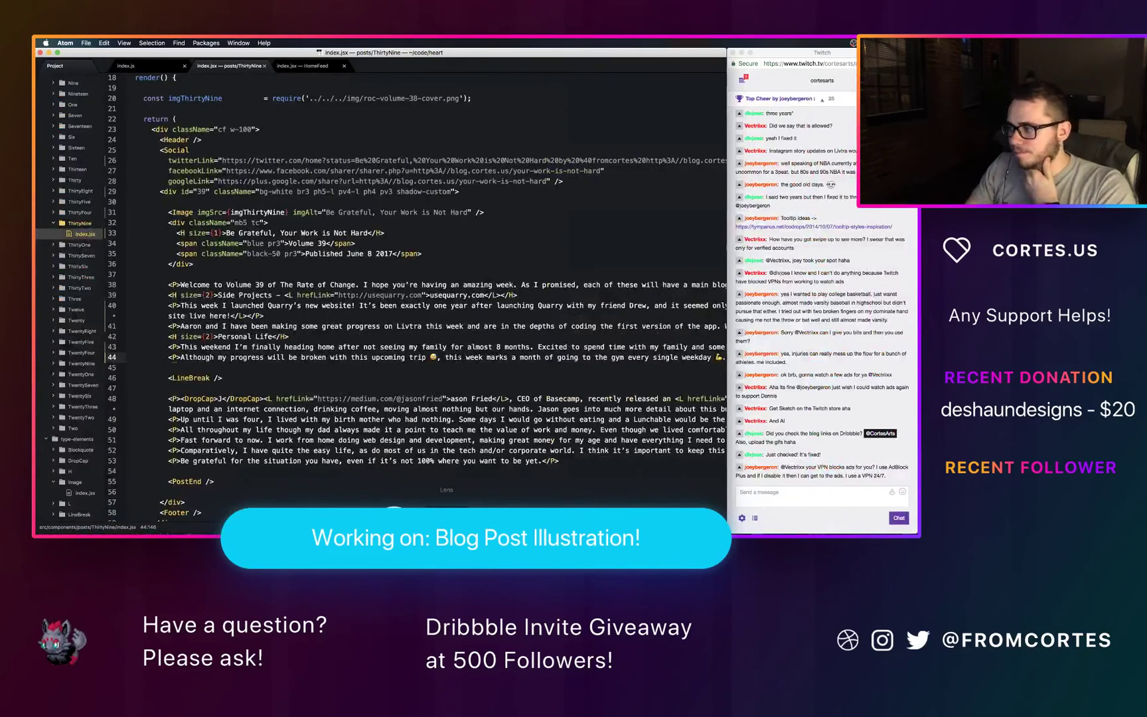
click(291, 497)
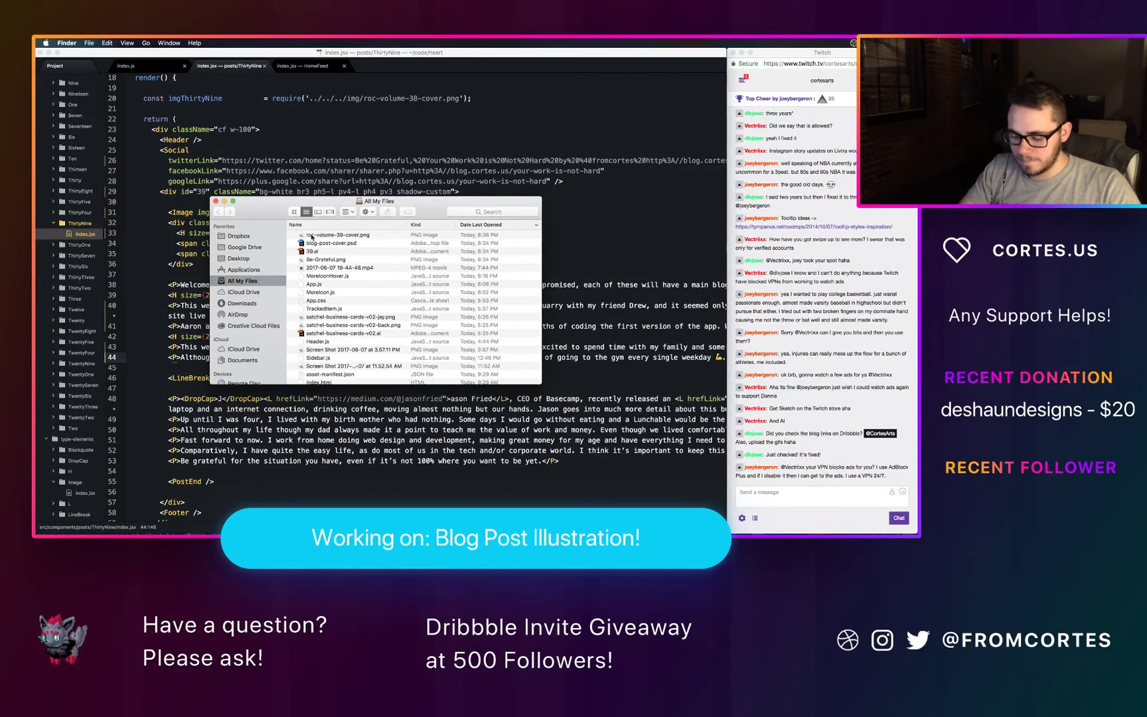
key(super+shift+h)
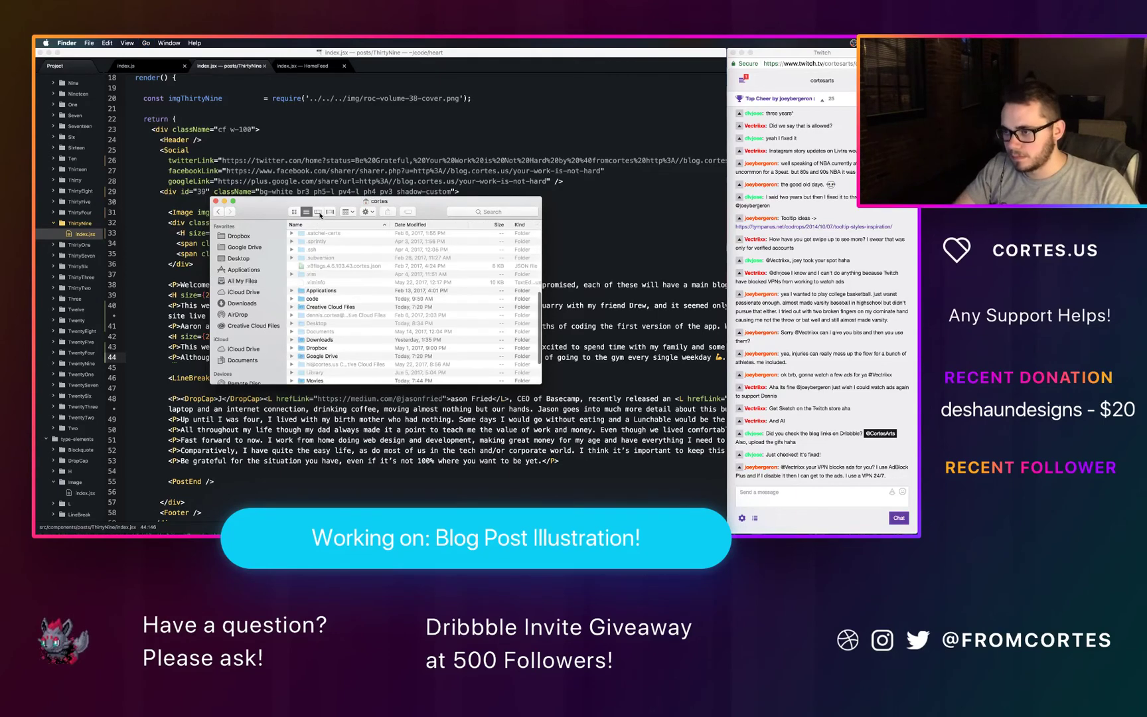
click(318, 211)
click(238, 235)
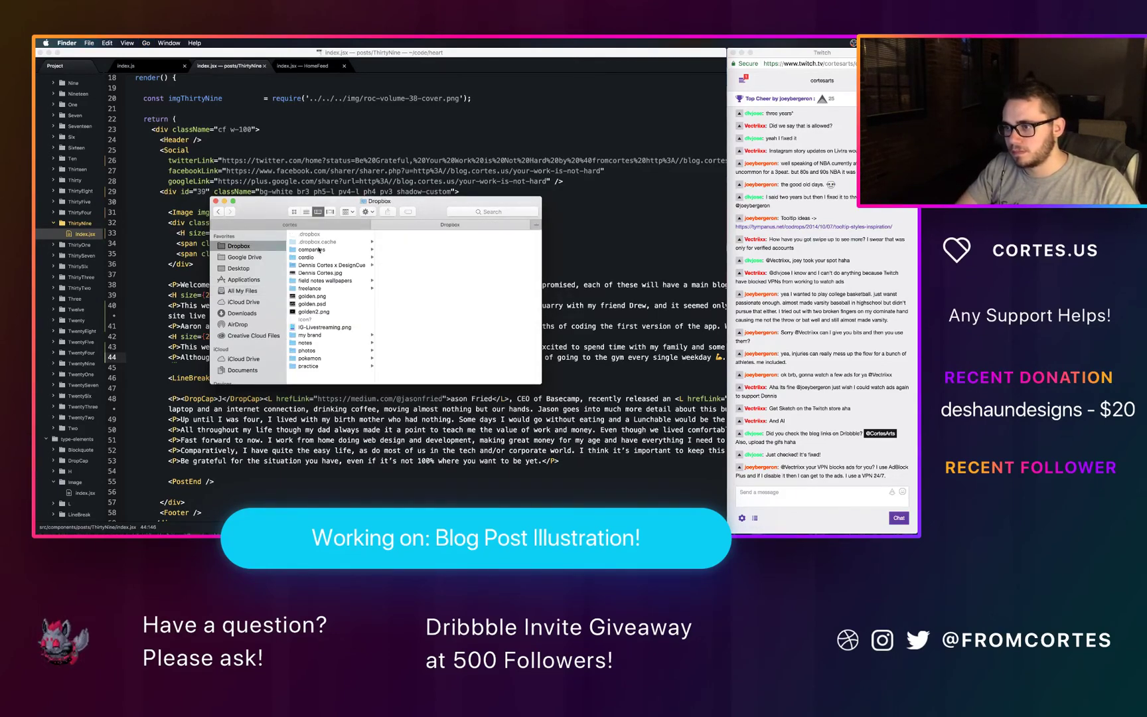
Step: Find roc-volume-39-cover.png in the rate of change assets' featured images folder and copy it into the blog's src/img folder
click(318, 250)
click(404, 320)
click(469, 242)
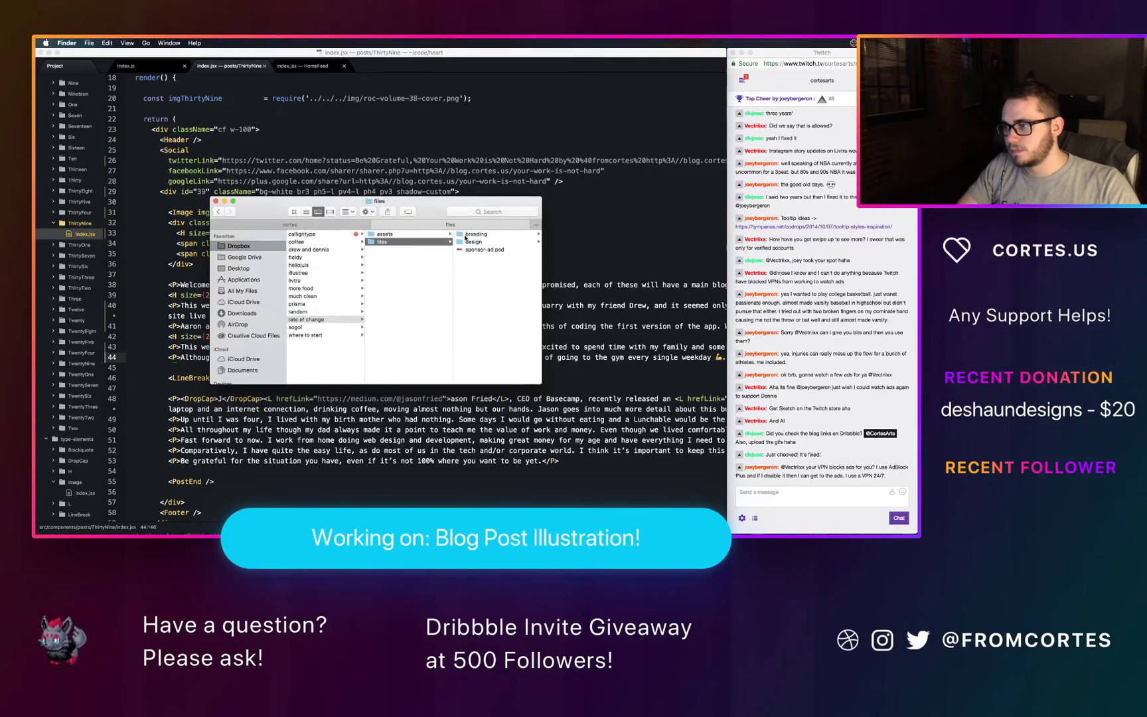
click(444, 236)
click(468, 243)
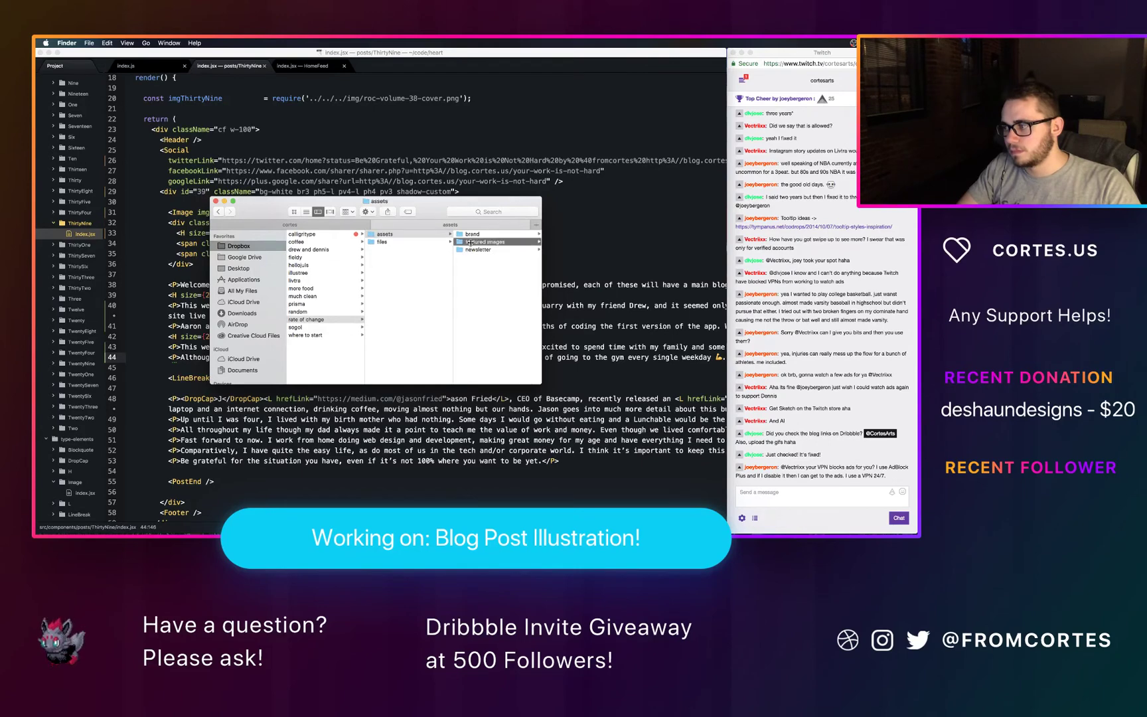
scroll(491, 367, down, 8)
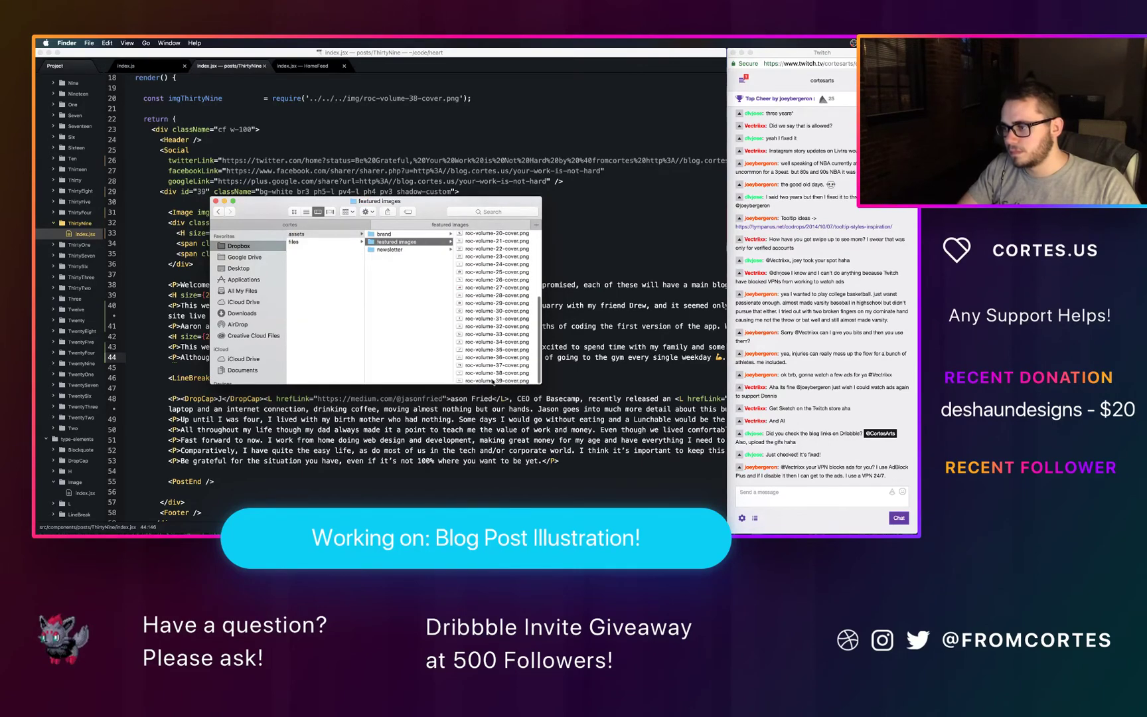
drag(494, 380, 491, 289)
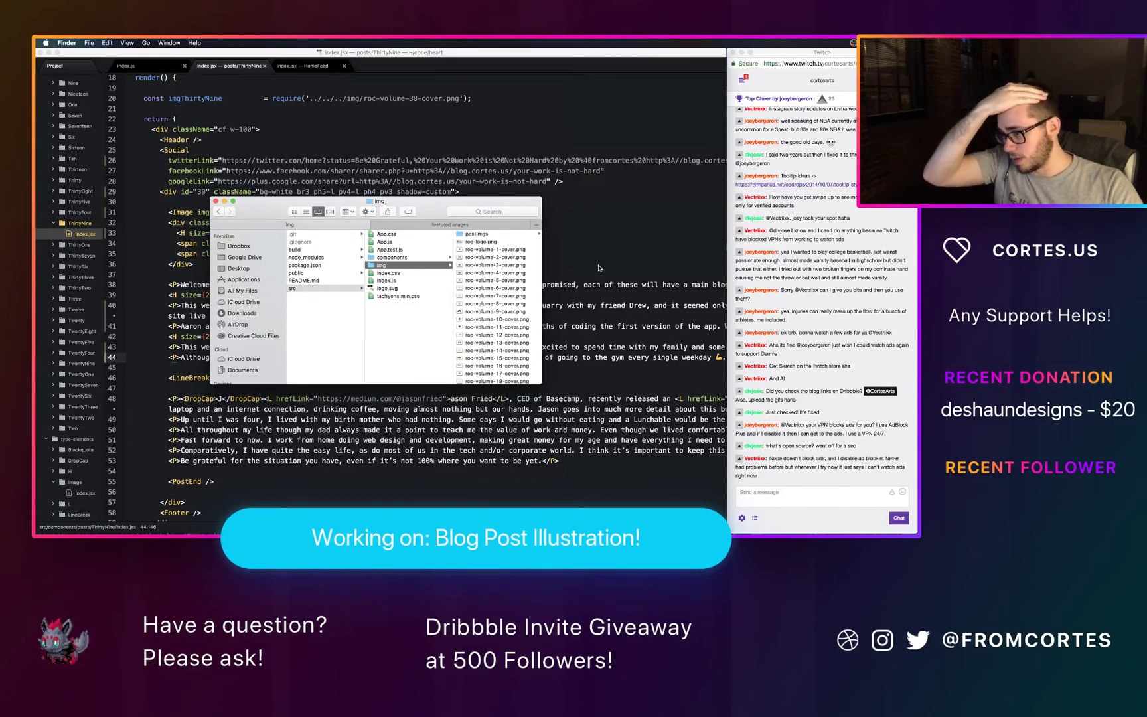
Step: In Atom, change the imgThirtyNine require path to roc-volume-39-cover.png
click(563, 246)
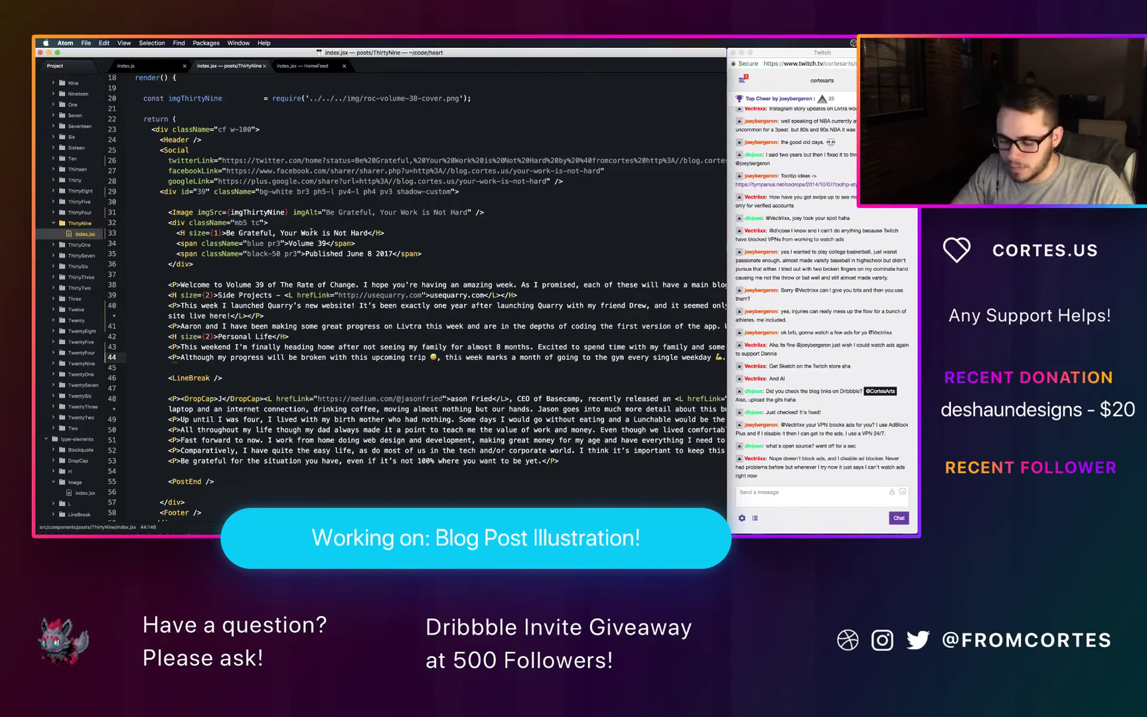
click(418, 98)
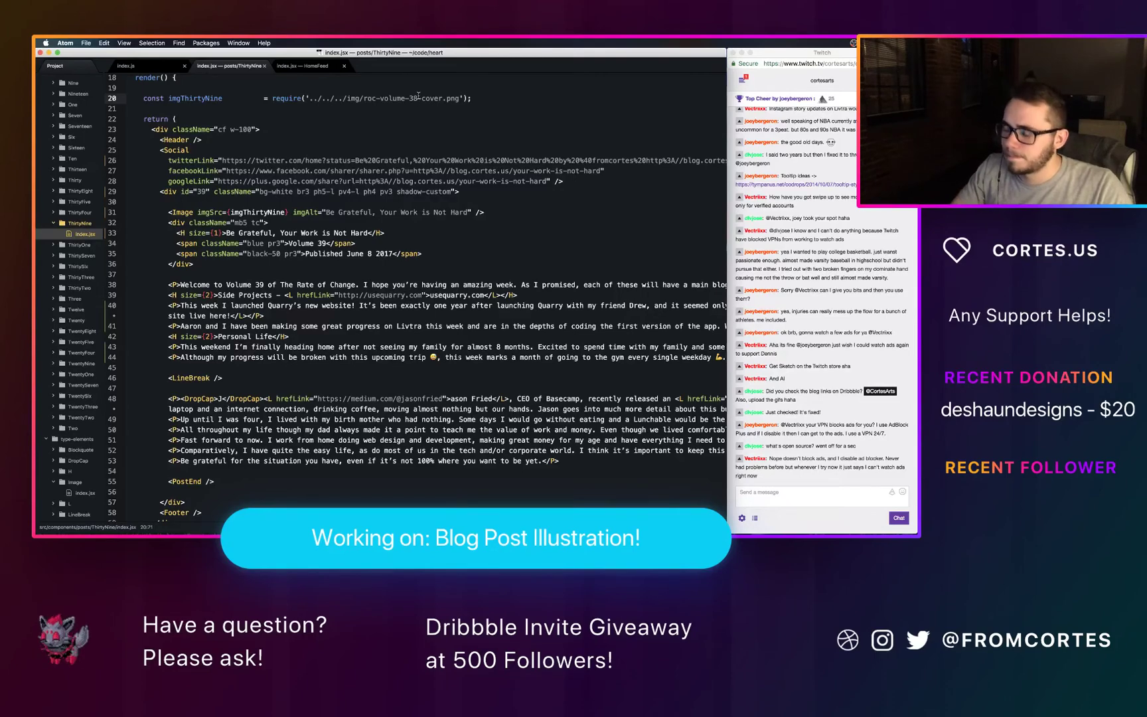
key(BackSpace)
text(9)
Step: Switch to Chrome, reload the localhost post and check the cover illustration above the article text
key(super+Tab)
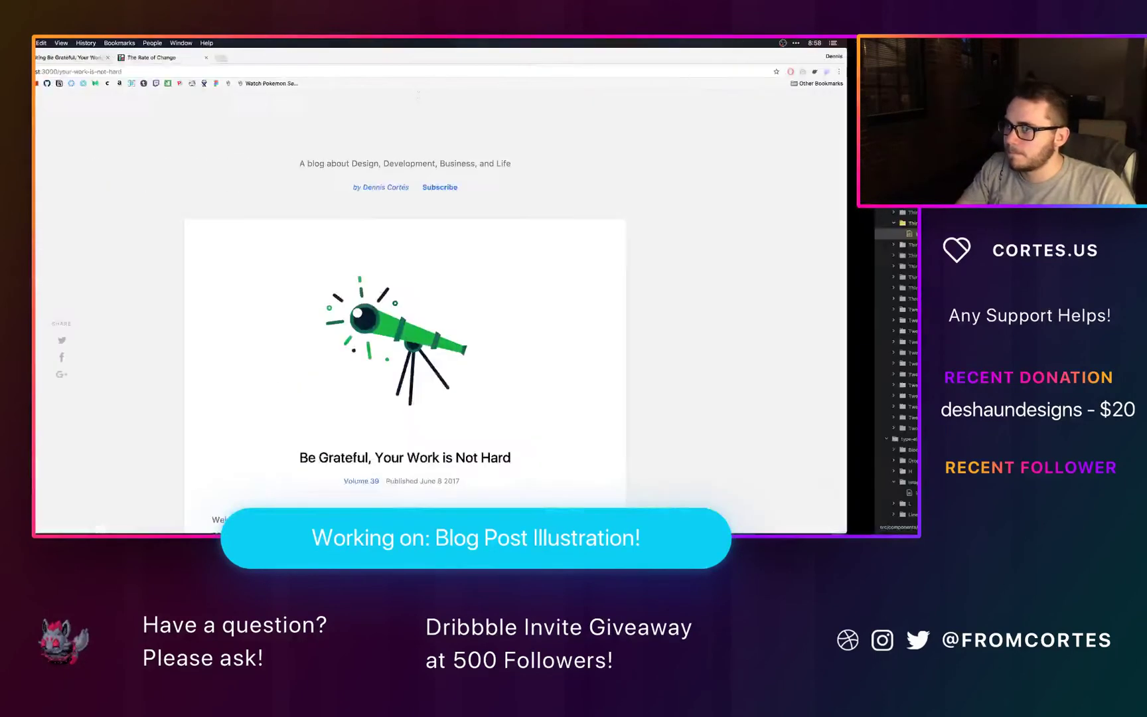
key(super+r)
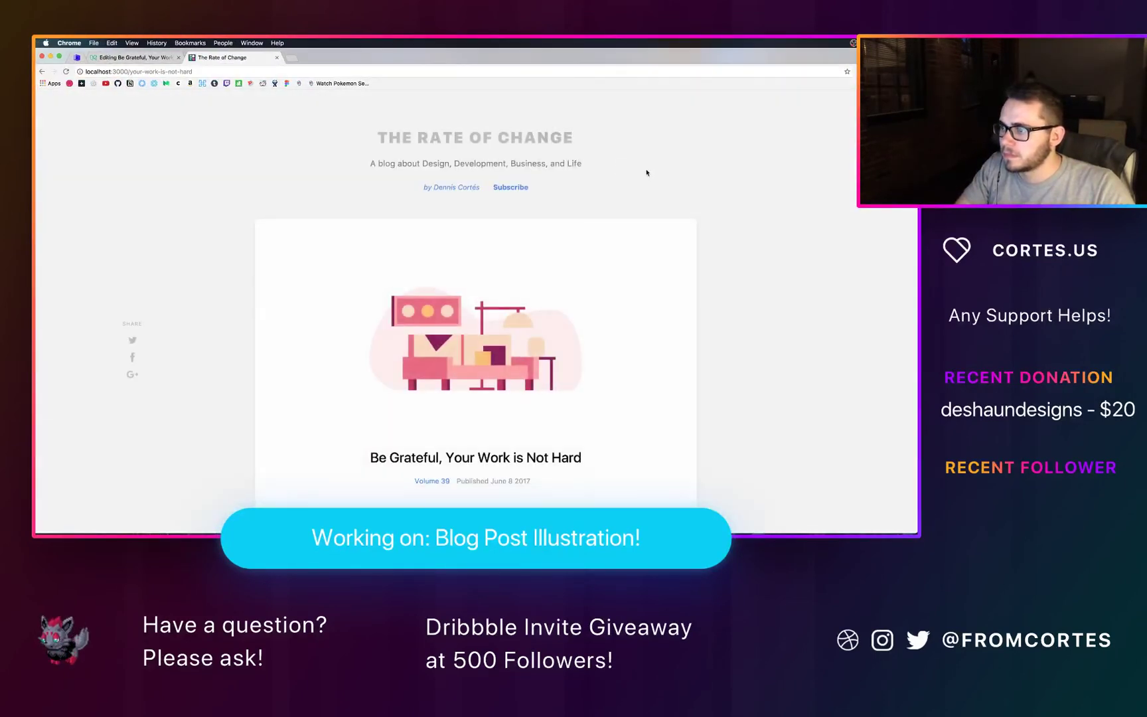
scroll(648, 173, down, 2)
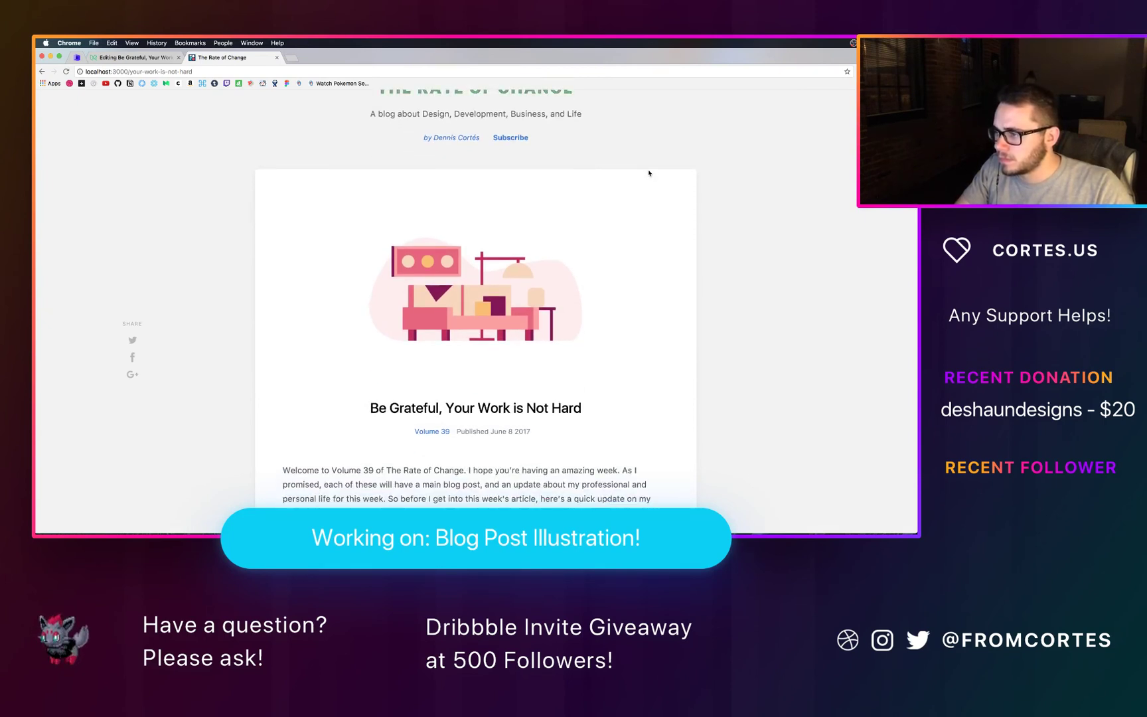
scroll(649, 173, down, 5)
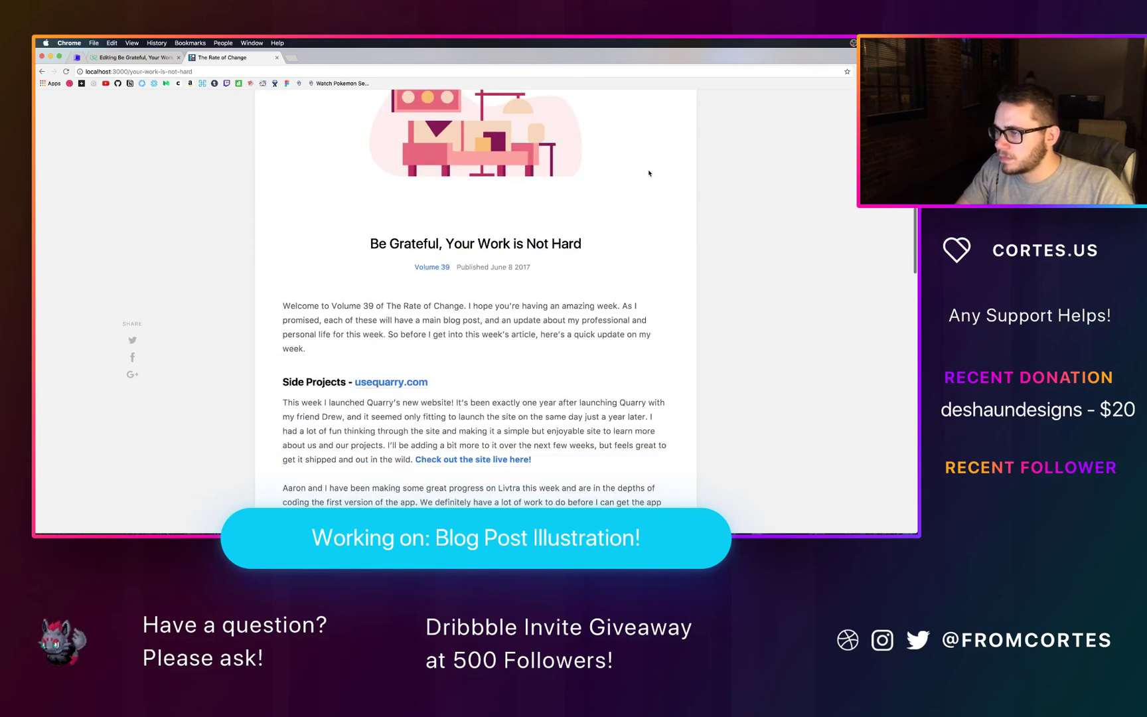
scroll(649, 174, up, 4)
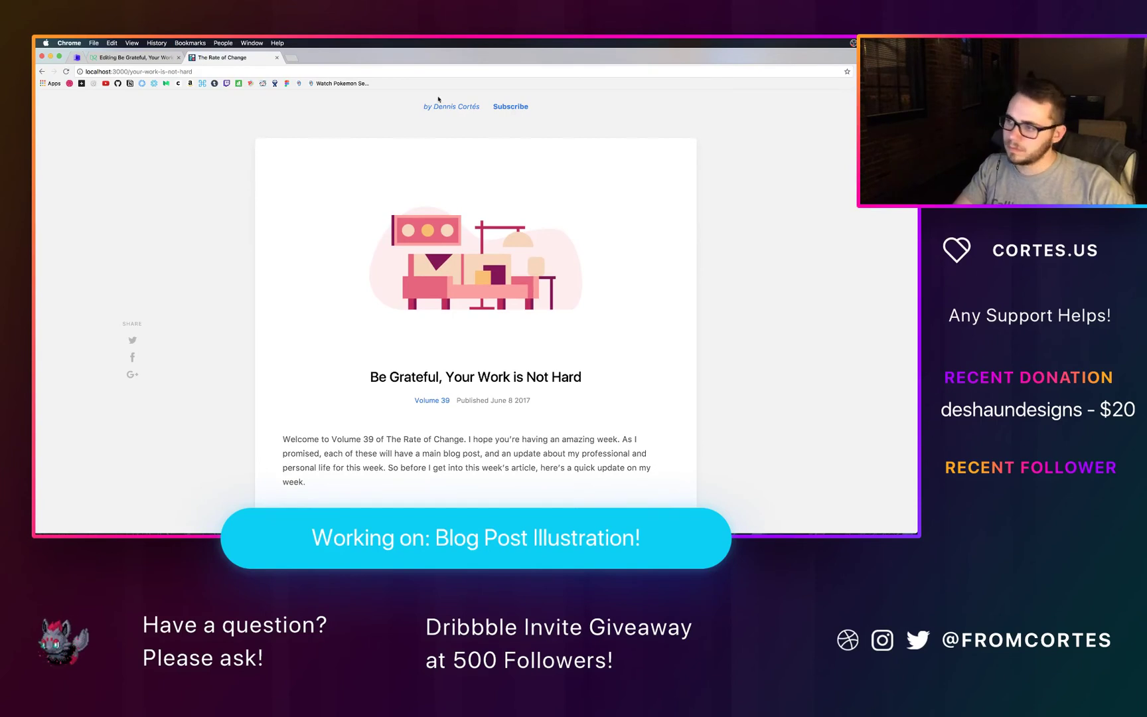
scroll(467, 101, up, 3)
Step: Go to the blog's home feed, open "When to Seek Inspiration" to check its cover image, and return to the feed
click(438, 137)
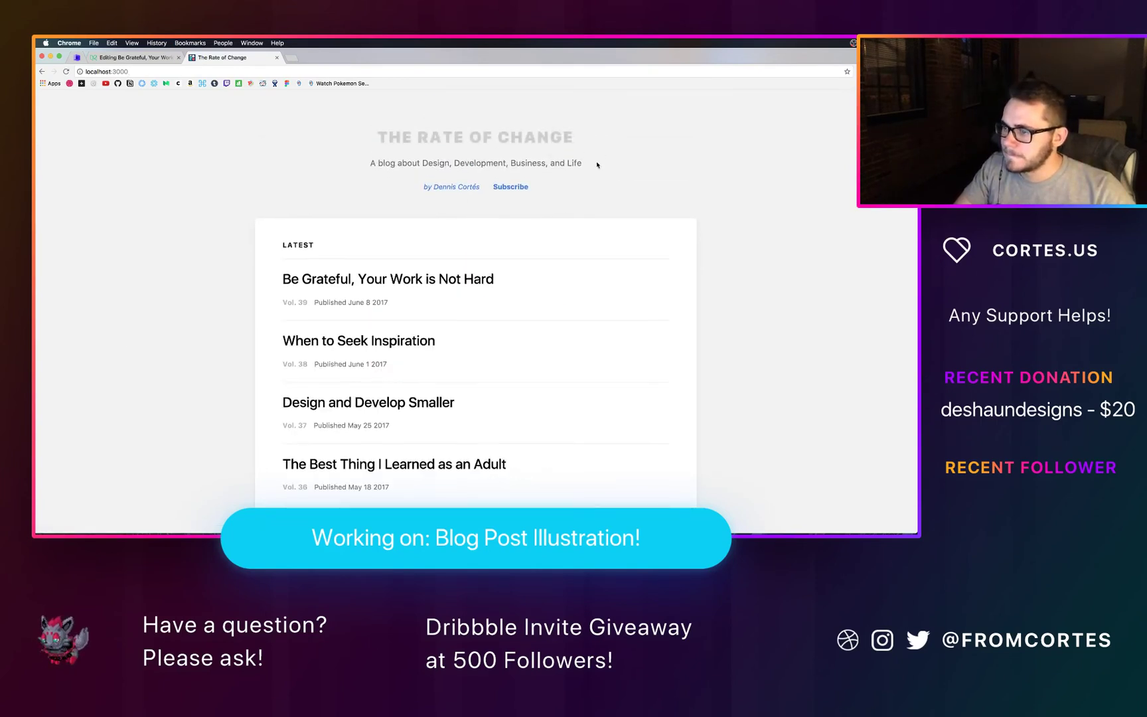
scroll(596, 164, down, 2)
click(372, 264)
scroll(458, 219, down, 2)
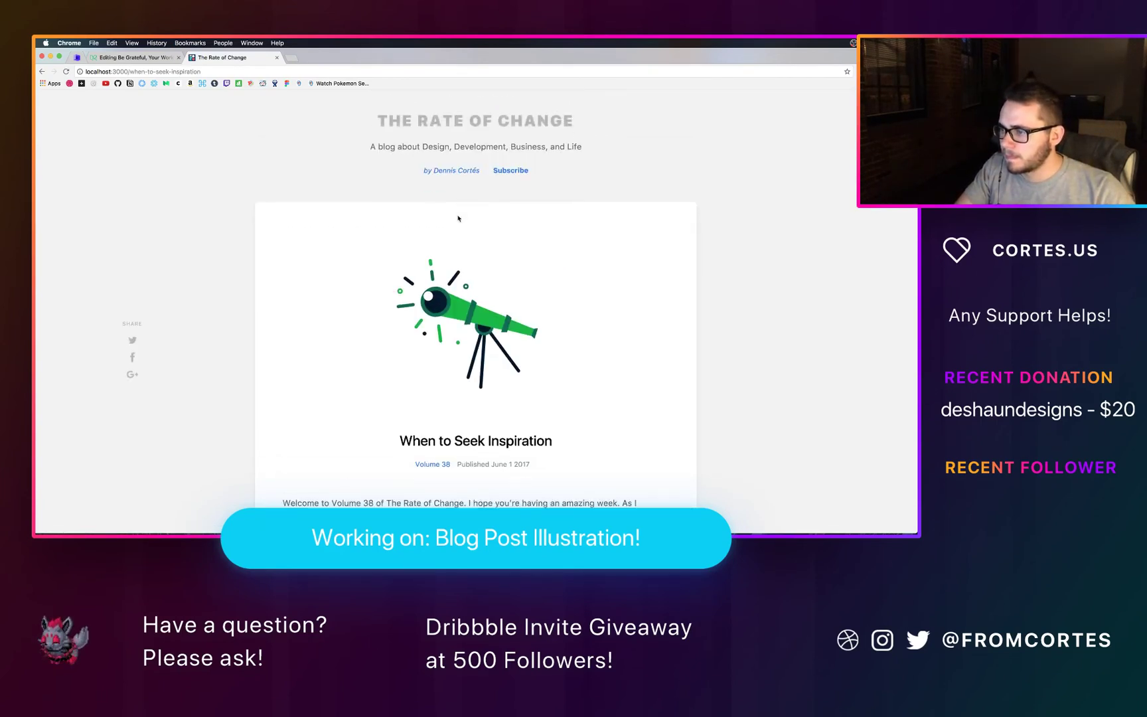
scroll(458, 218, down, 1)
click(40, 72)
Step: Bring the Finder window with the blog's img folder forward and switch to the Spark mail app
key(super+Tab)
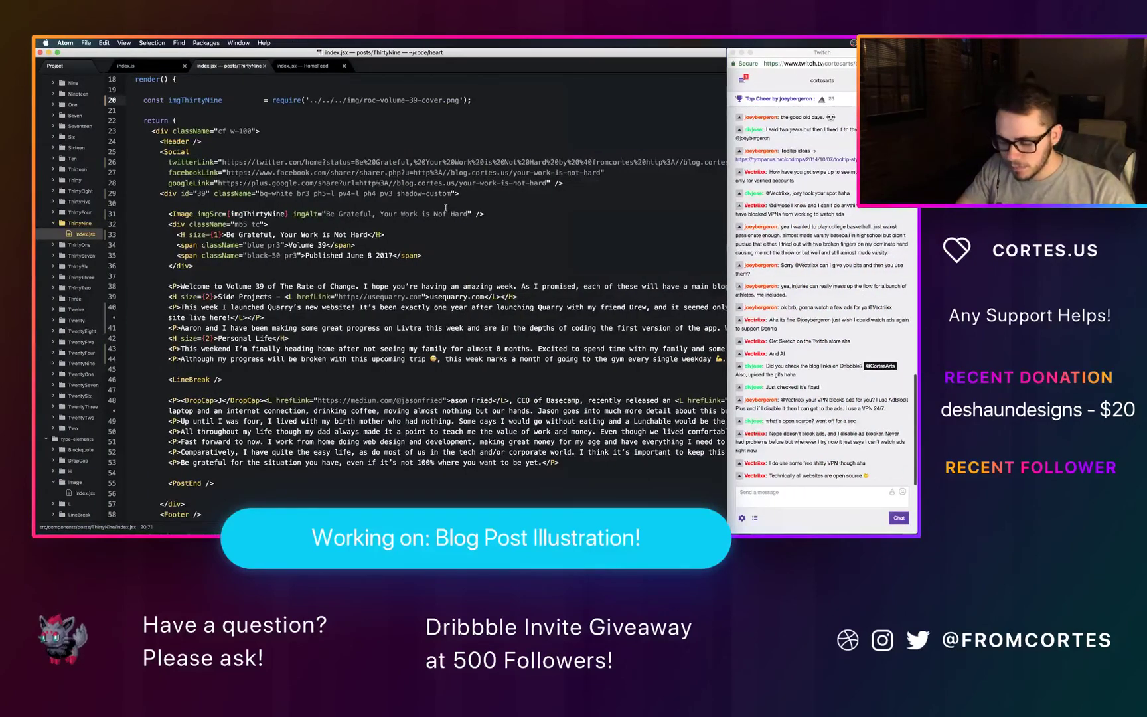
key(ctrl+Up)
click(270, 368)
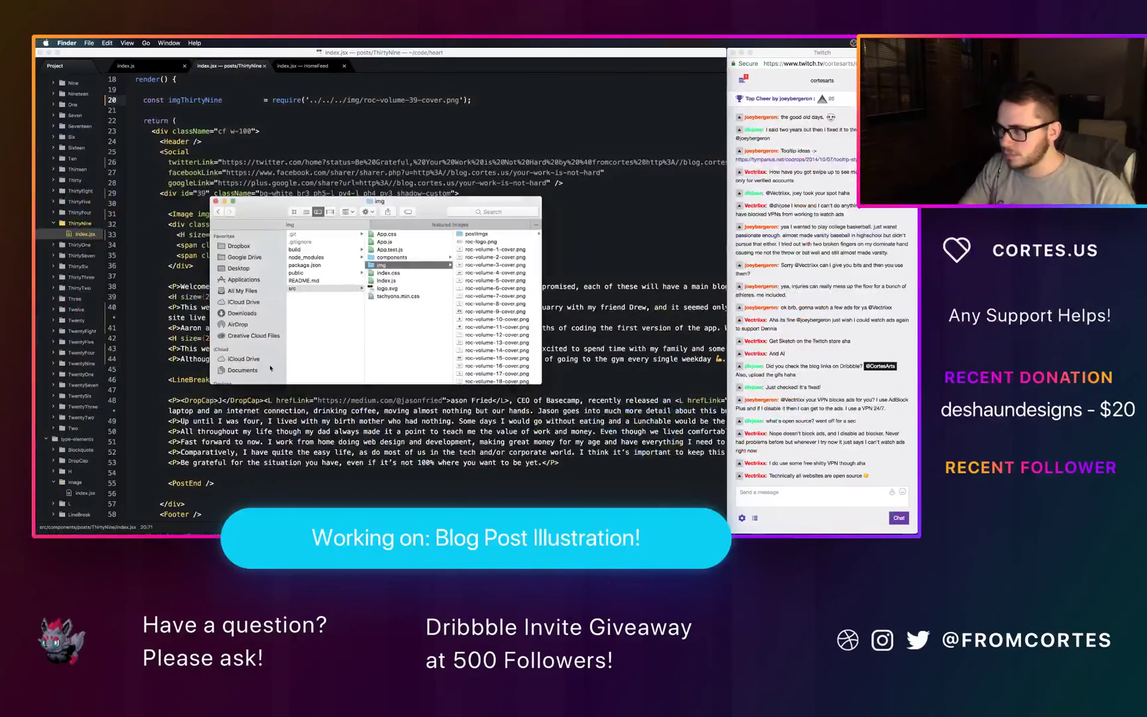
mouse_move(312, 505)
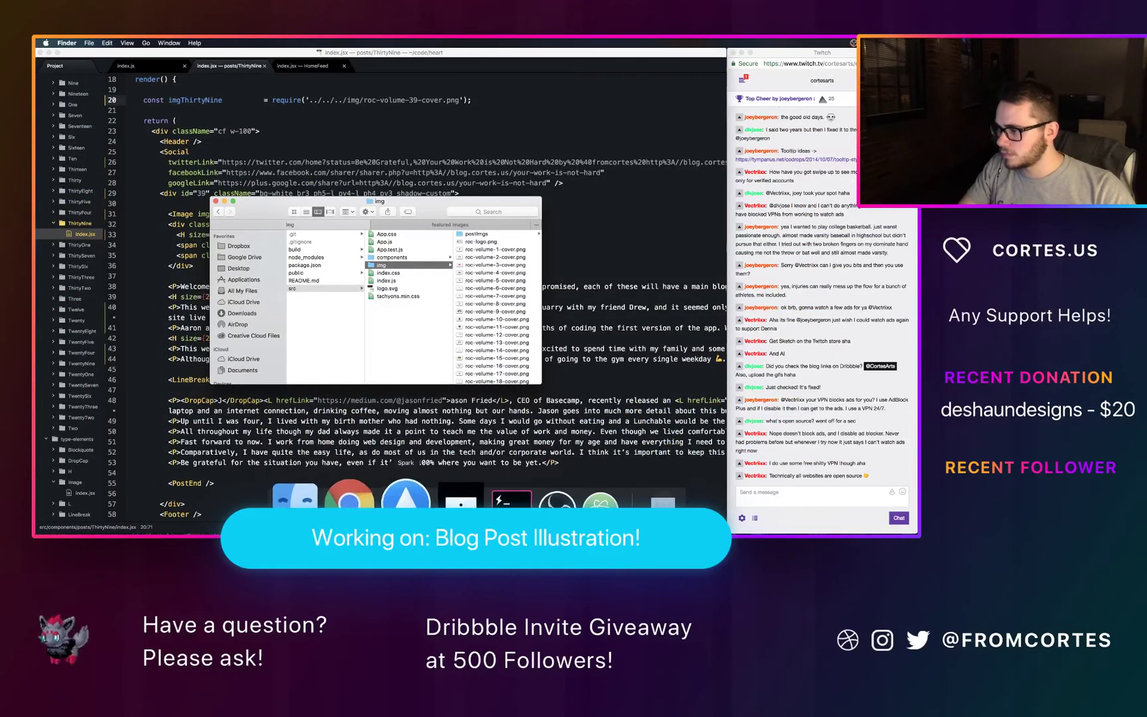
click(403, 494)
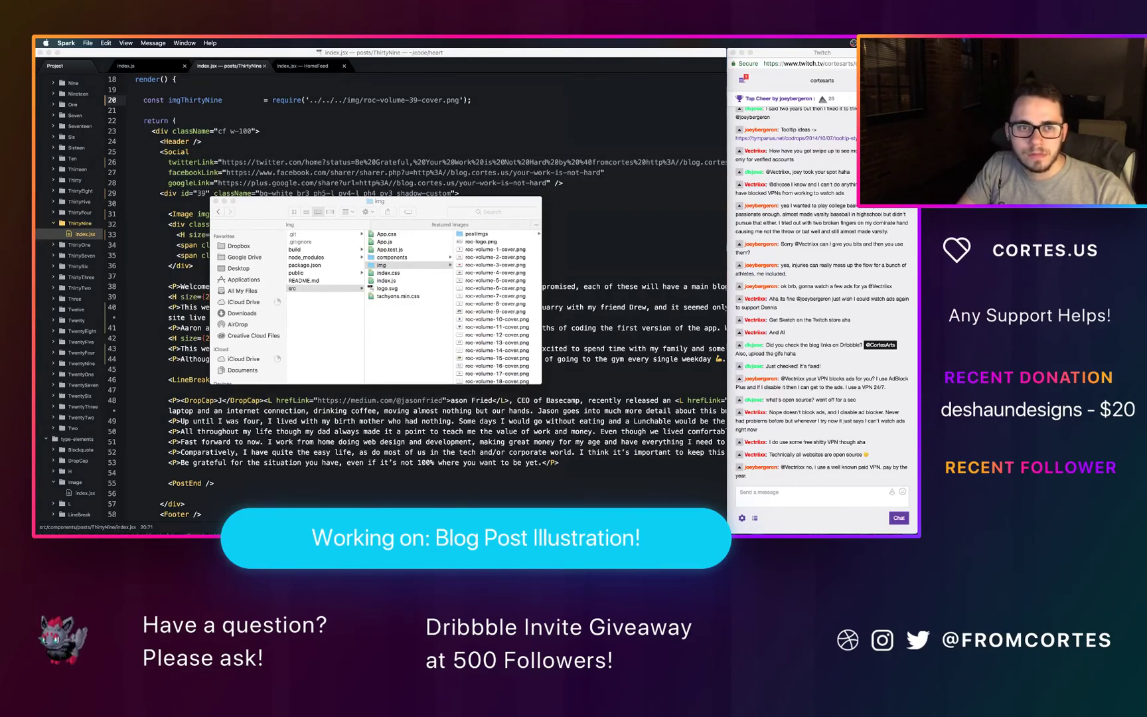
Step: Return to Finder and move 37.gif and 38.gif out of iCloud Drive into the blog's img folder
key(super+Tab)
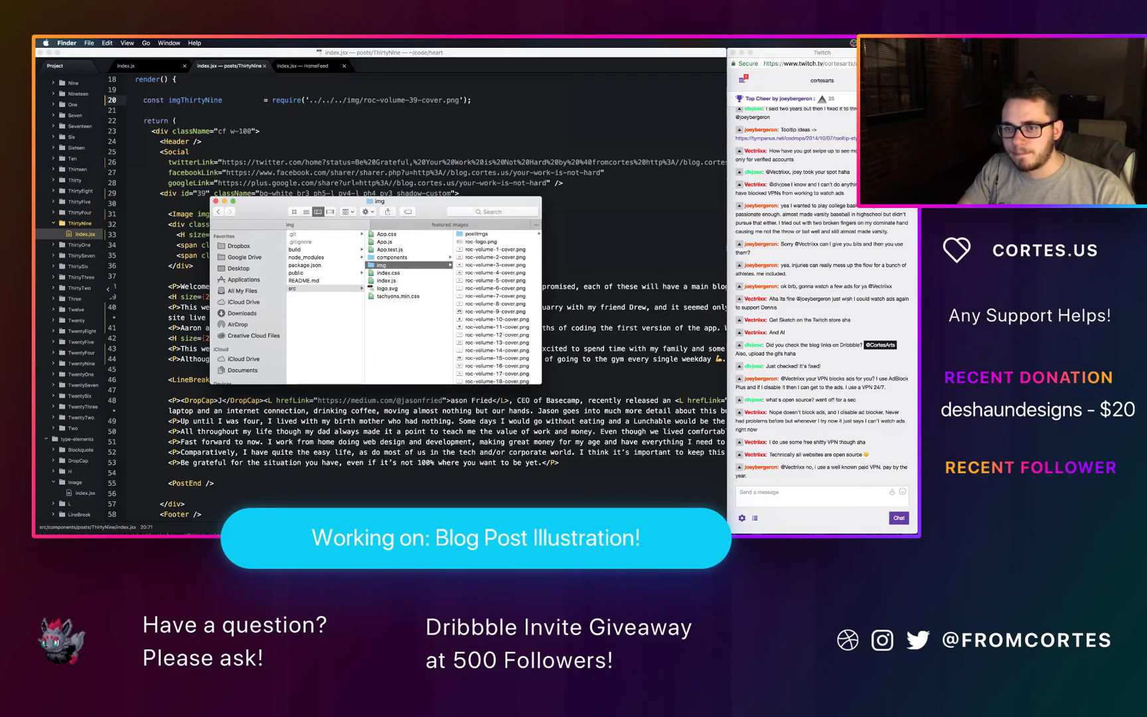
drag(511, 323, 494, 250)
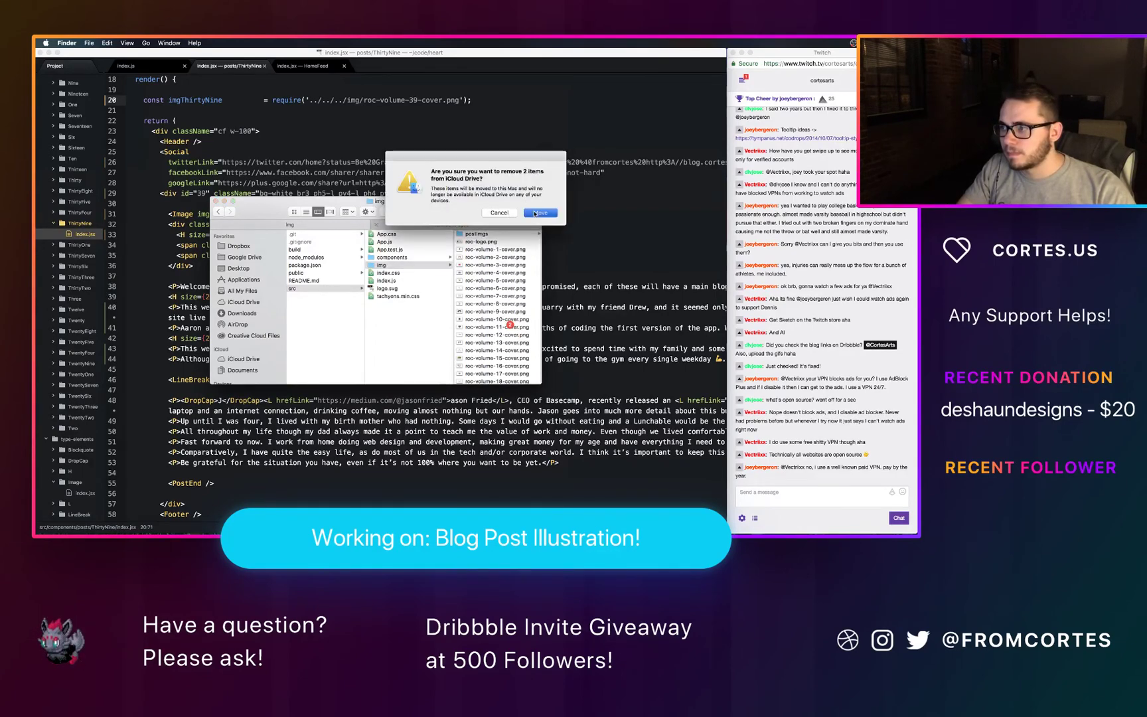
key(Return)
Step: Copy the base name of roc-volume-37-cover.png and rename 37.gif to roc-volume-37-cover.gif with it
scroll(506, 336, down, 5)
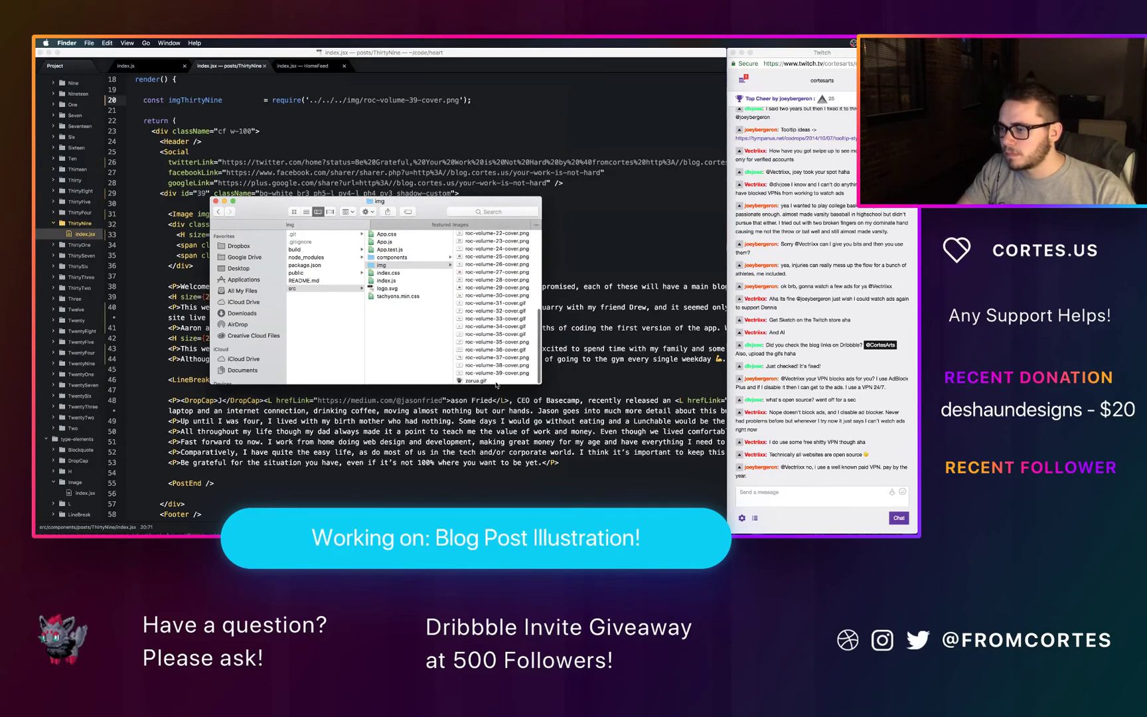
click(498, 357)
click(410, 357)
key(super+c)
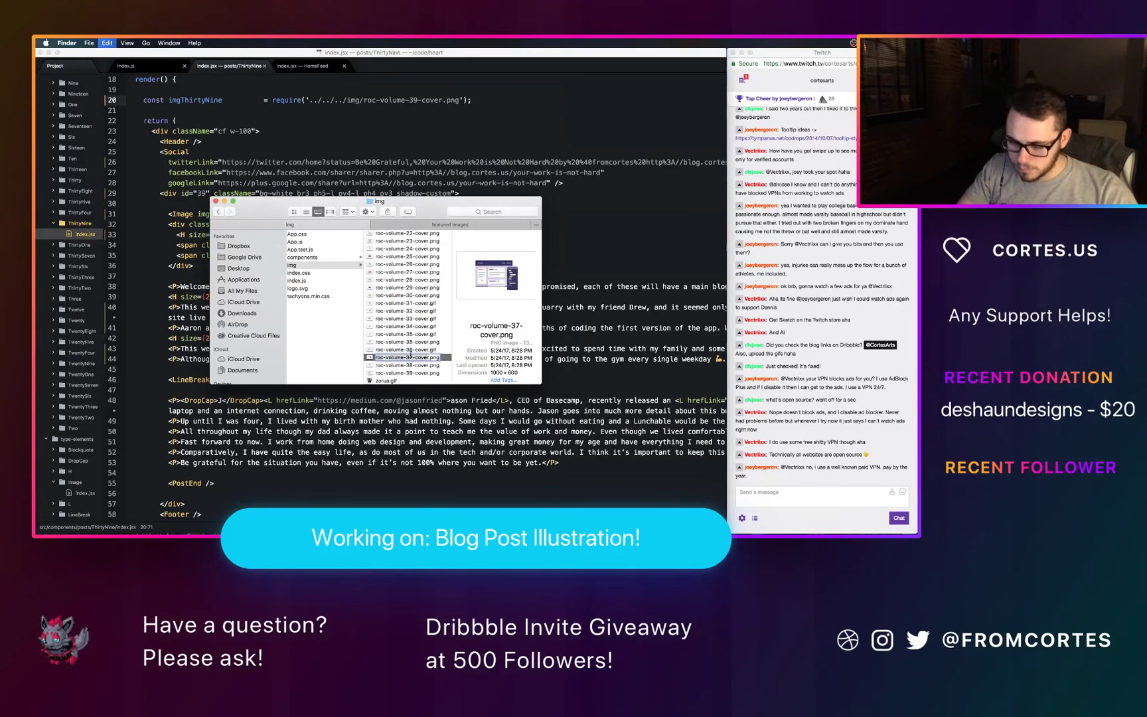
click(403, 319)
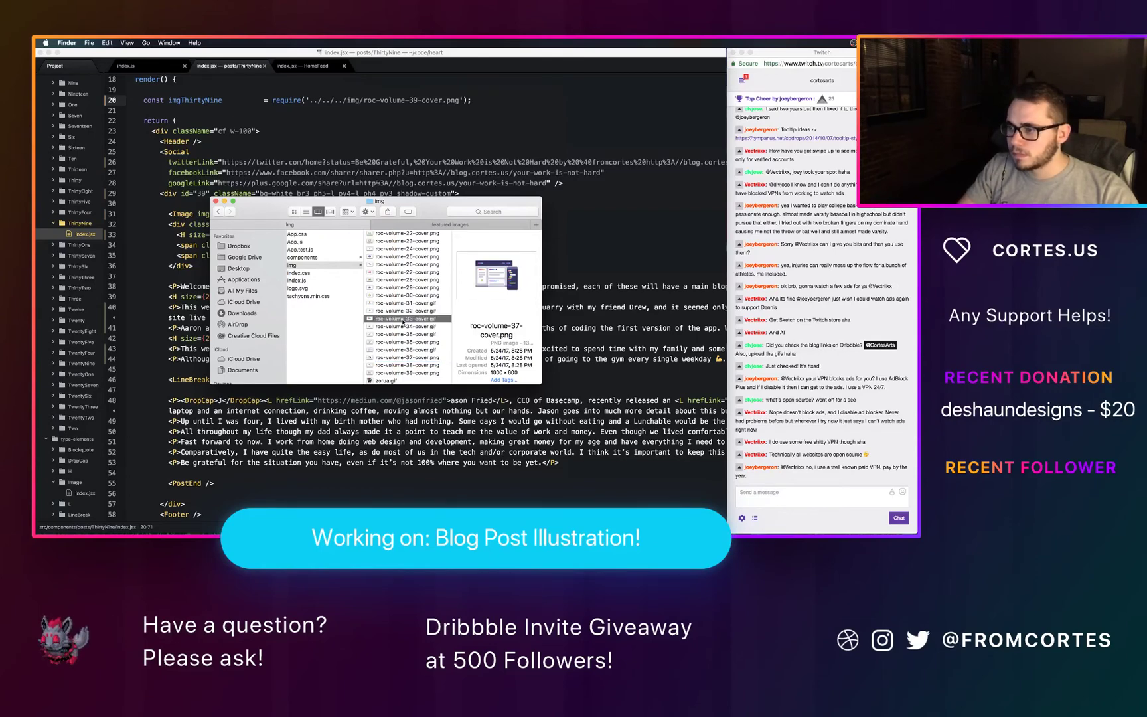
scroll(399, 299, up, 10)
click(377, 235)
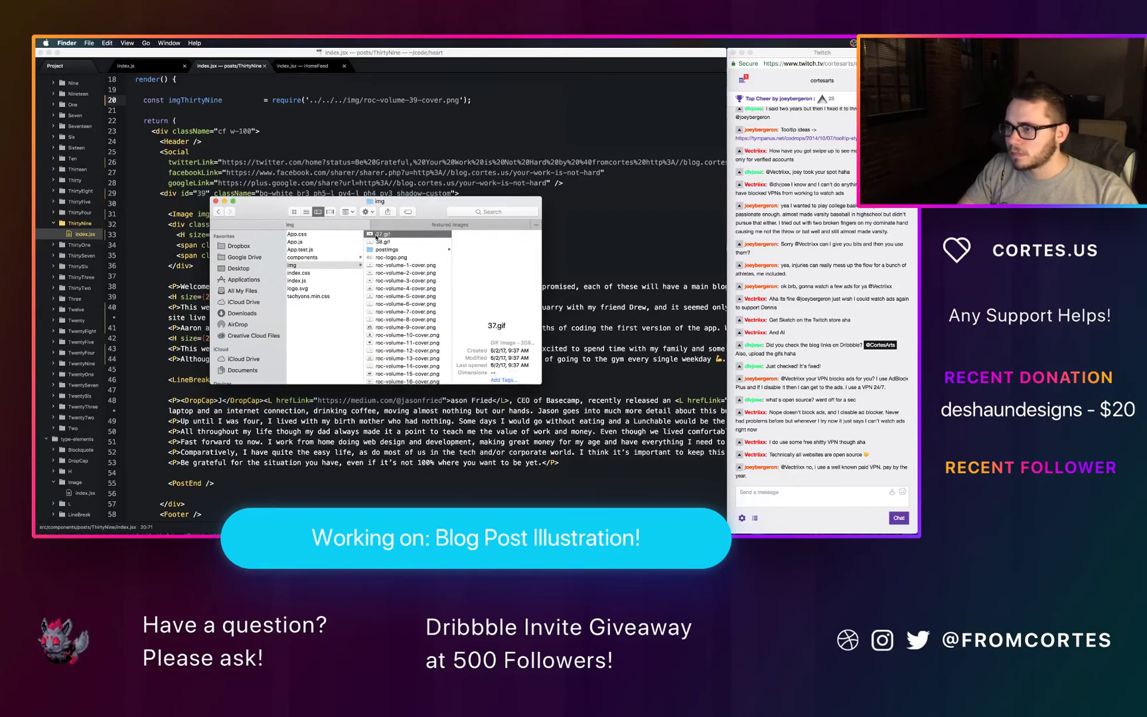
key(super+v)
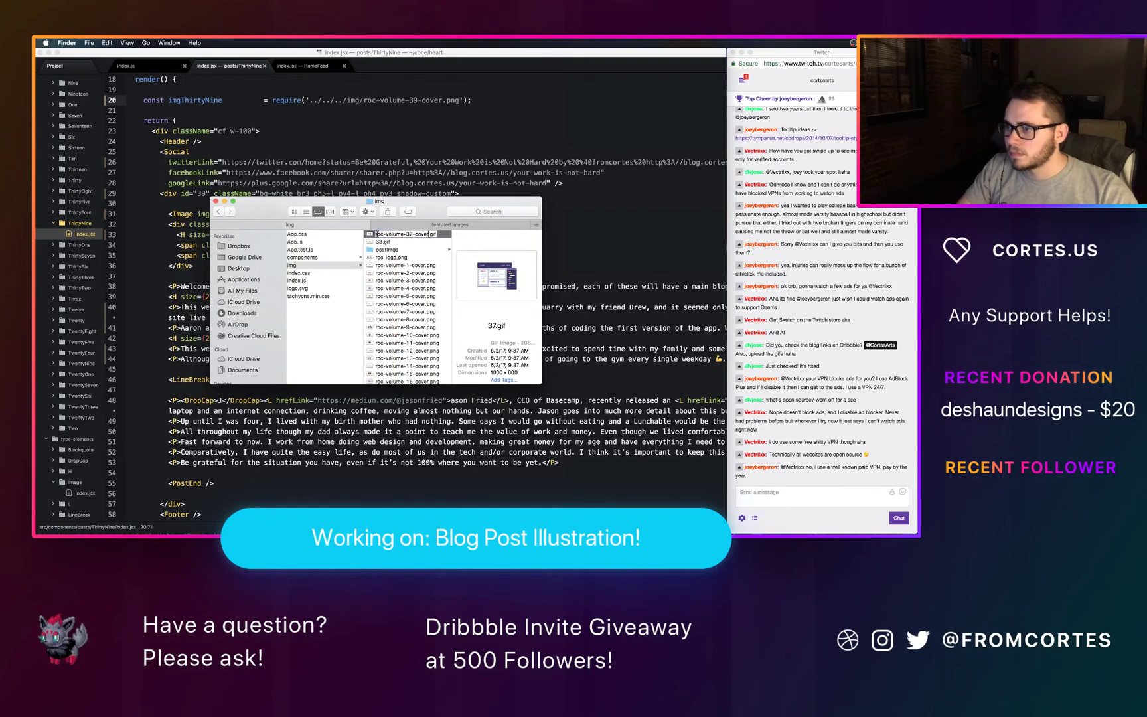
key(Return)
Step: Compare the Volume 37 cover GIF and PNG in the img folder, and undo the GIF's rename
scroll(373, 292, down, 5)
scroll(373, 292, down, 5)
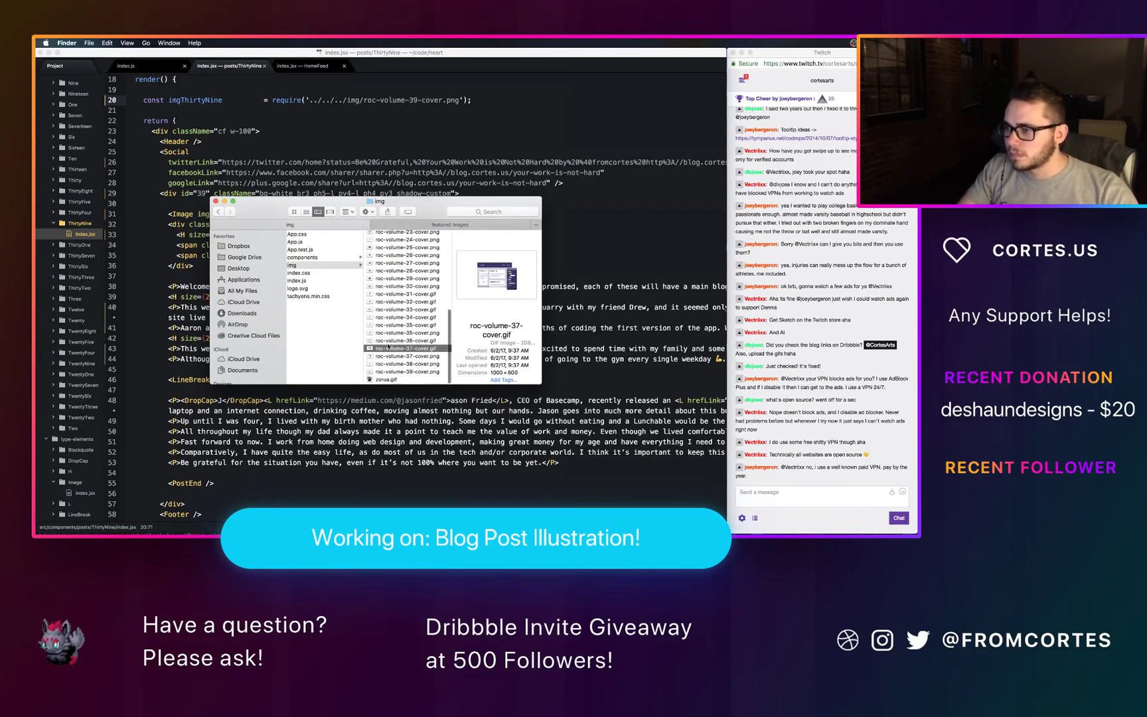
click(400, 357)
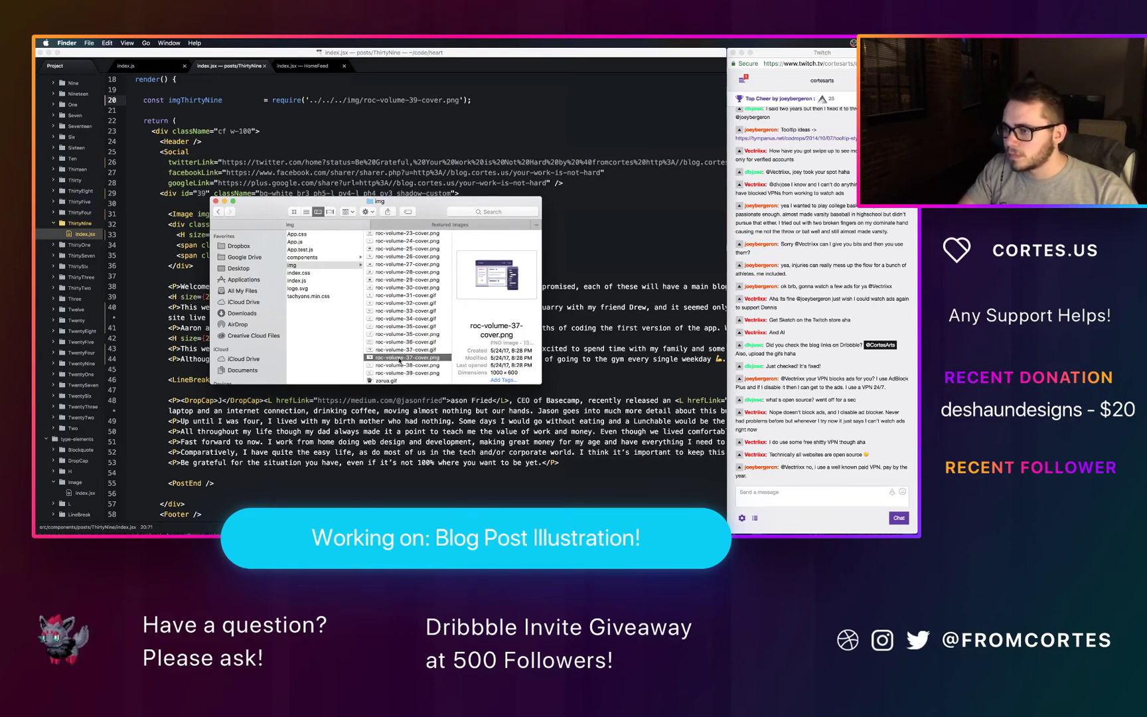
scroll(400, 360, up, 5)
key(super+z)
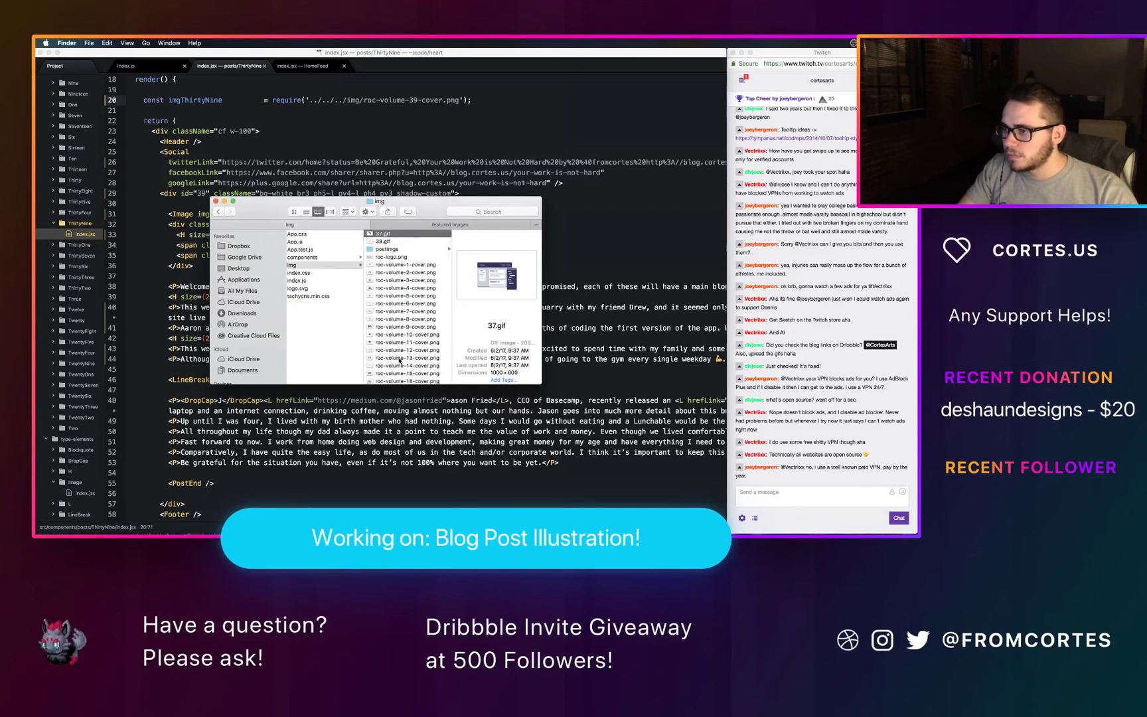
Step: Remove the Volume 37 PNG cover, roc-volume-37-cover.png, from the img folder
scroll(399, 360, down, 1)
scroll(399, 360, down, 5)
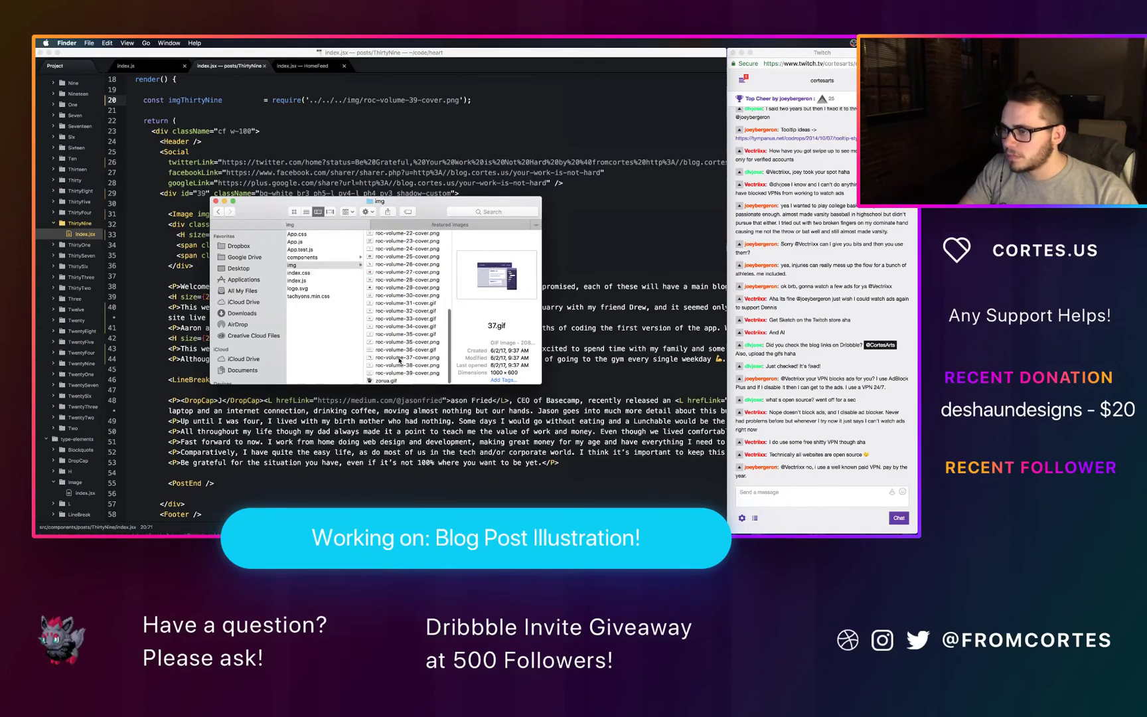
click(400, 357)
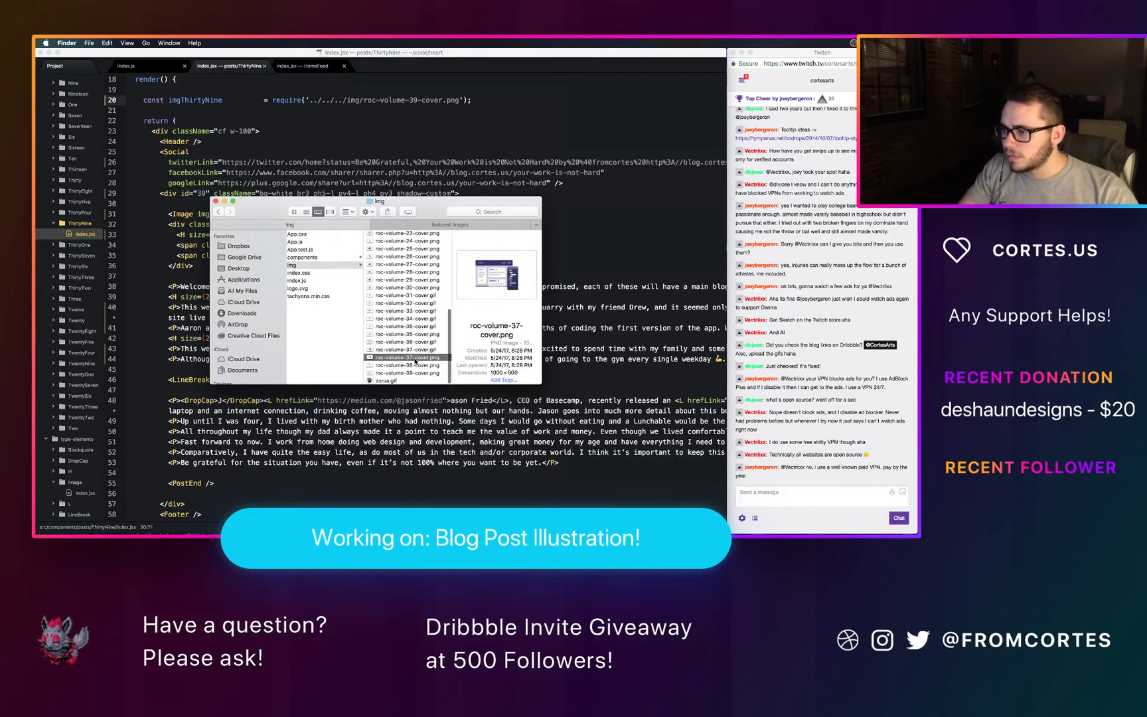
right_click(415, 362)
click(436, 373)
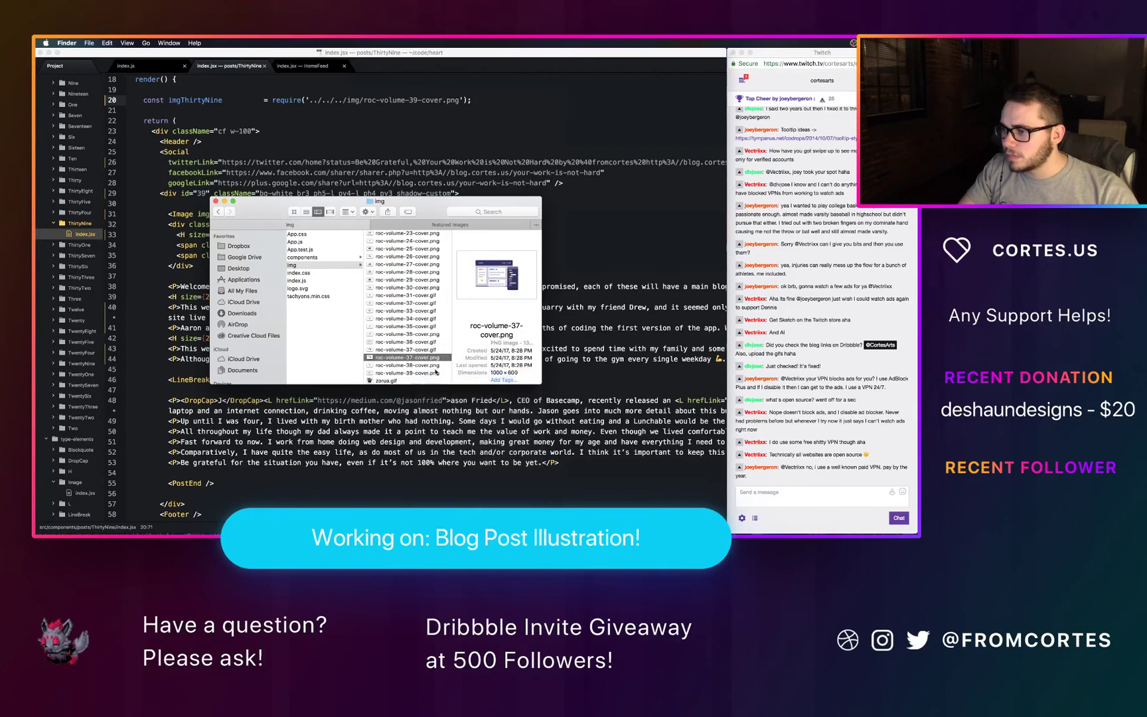
Step: Copy the base name of roc-volume-38-cover.png and rename 38.gif to roc-volume-38-cover.gif with it
click(420, 365)
key(Return)
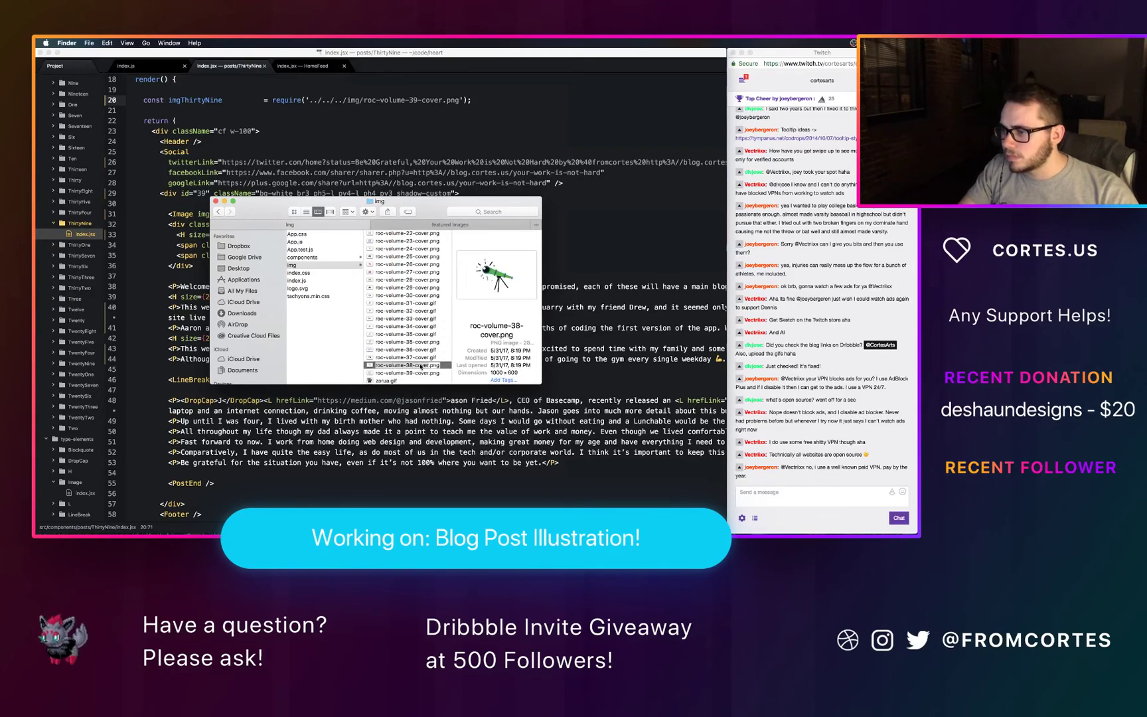
scroll(408, 305, up, 10)
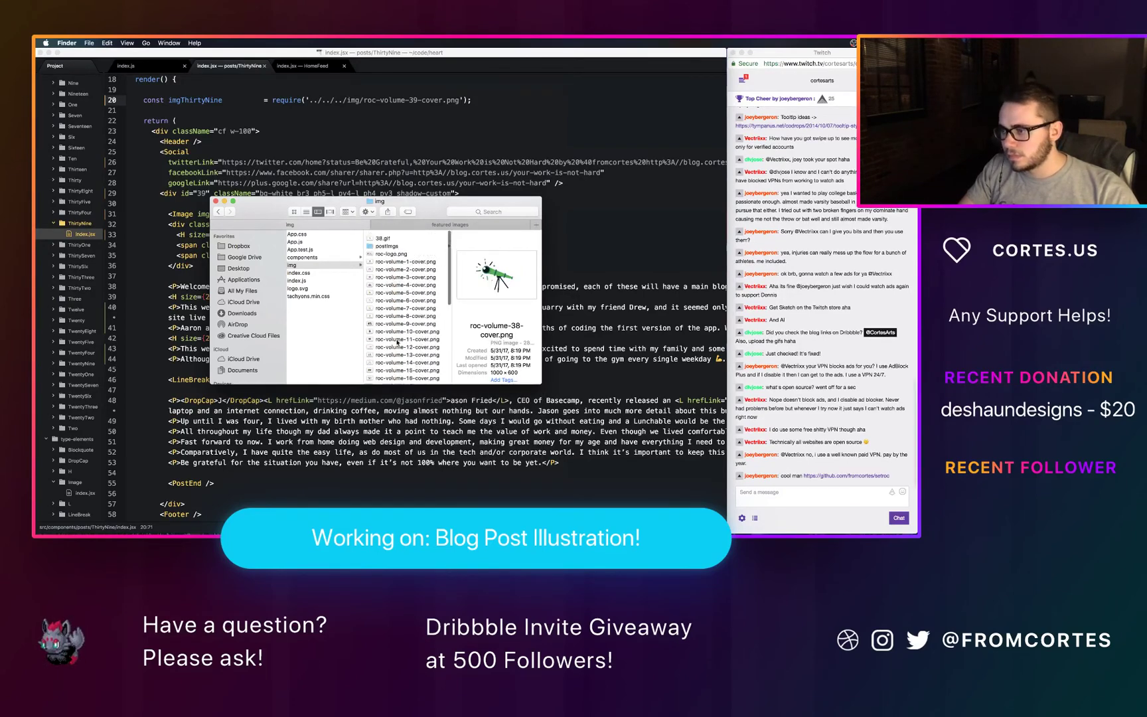
click(381, 234)
key(Return)
key(super+v)
key(Return)
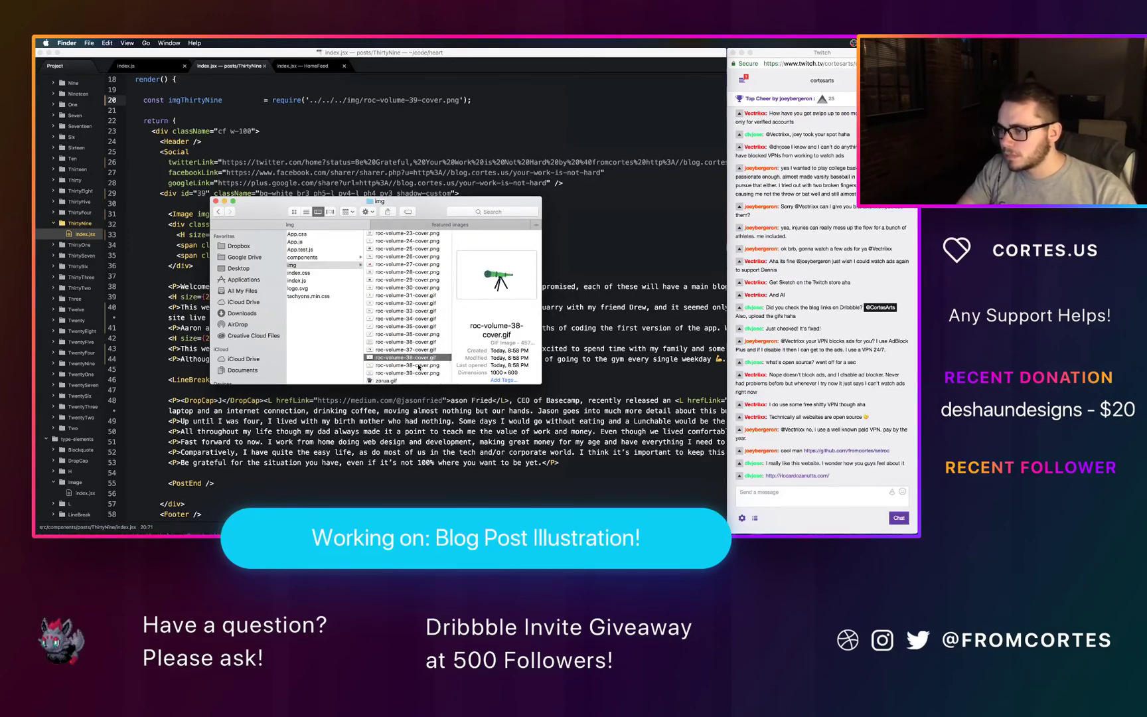
Step: Remove the Volume 38 PNG cover, roc-volume-38-cover.png, from the img folder
click(418, 366)
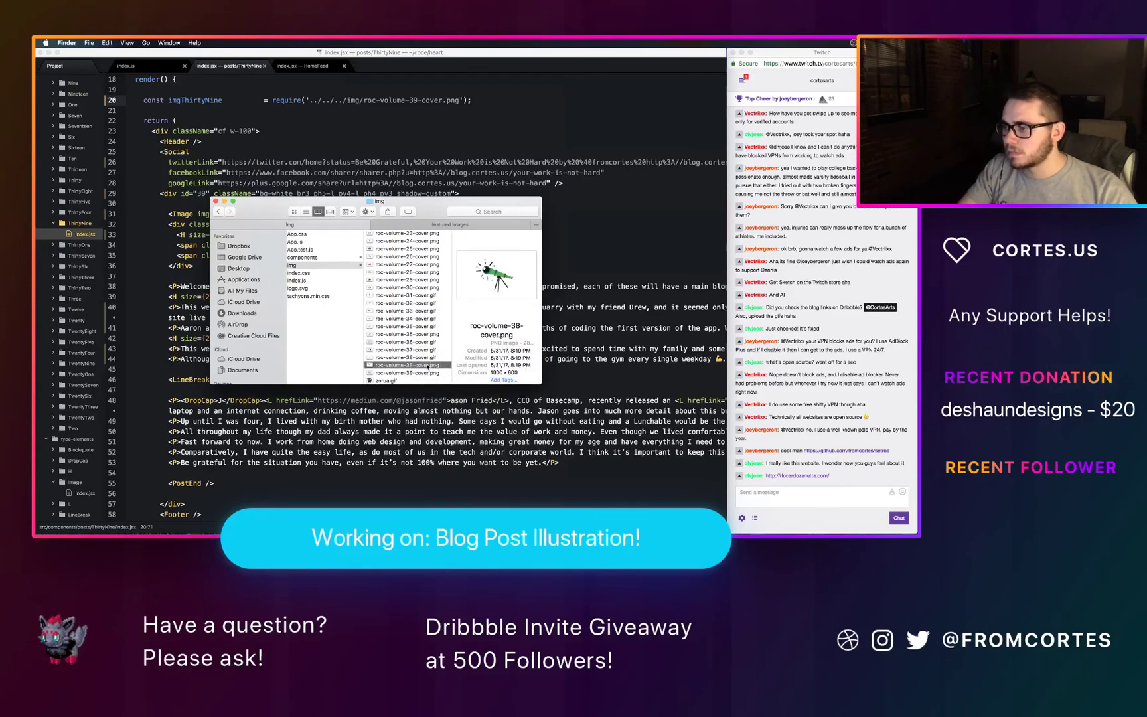
right_click(430, 367)
click(458, 373)
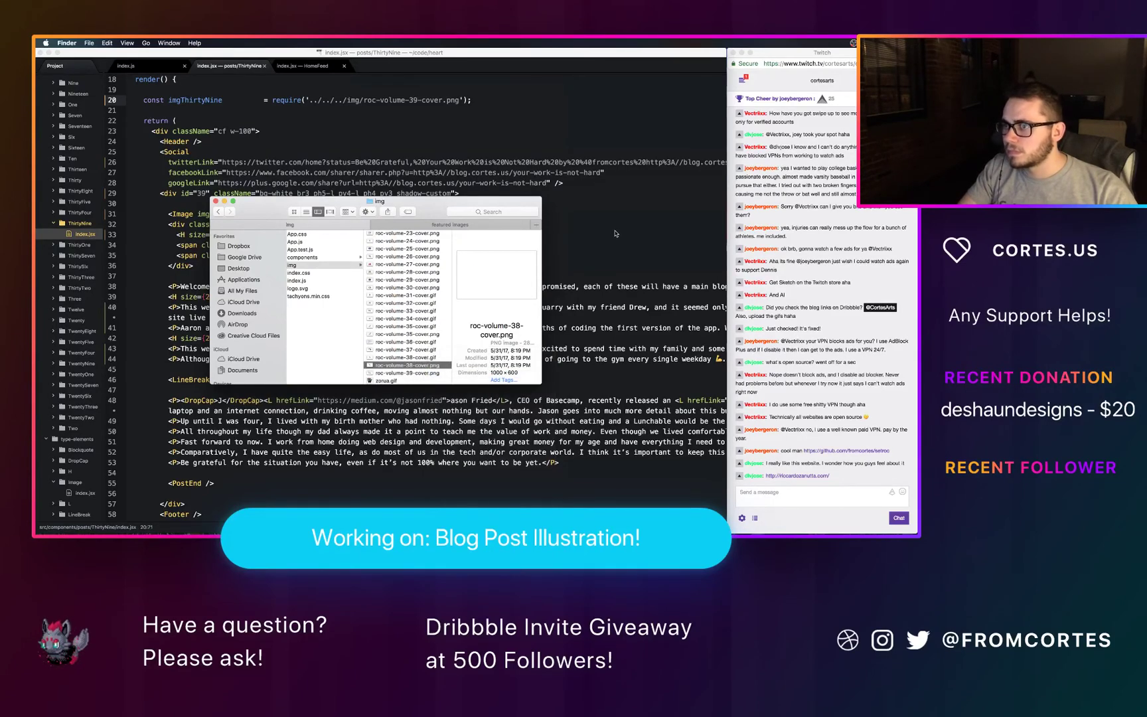
Step: Switch to Atom, close the ThirtyNine post, and point the ThirtySeven post's cover image in index.jsx to roc-volume-37-cover.gif
click(259, 66)
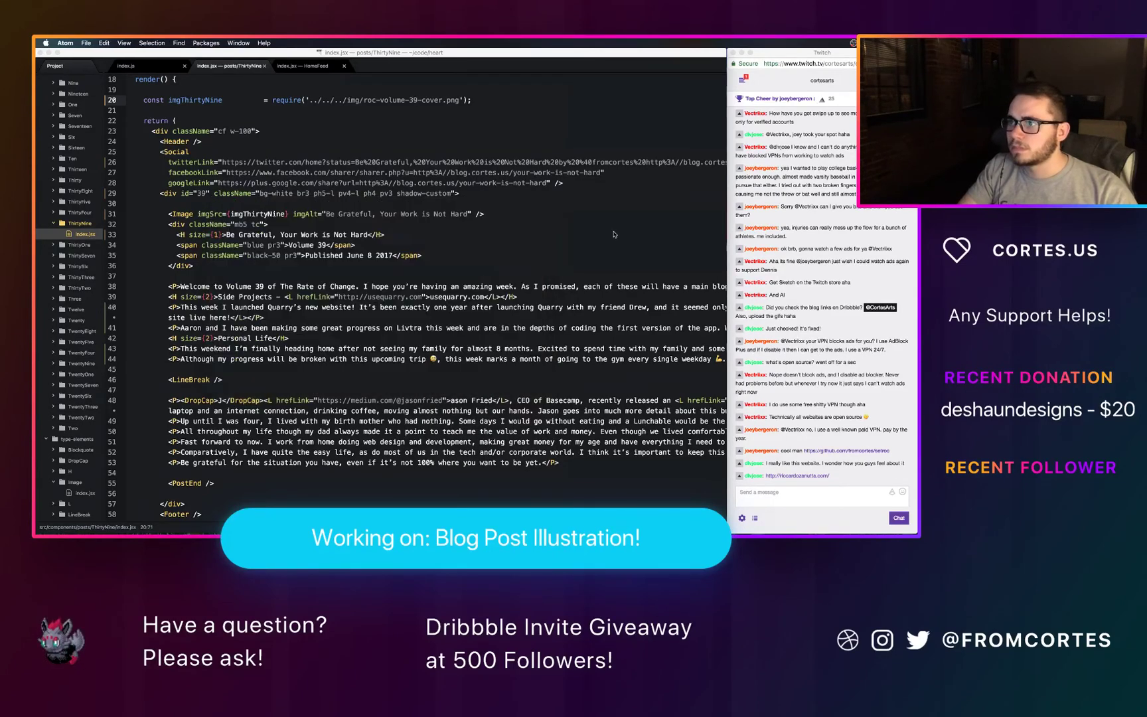
click(264, 65)
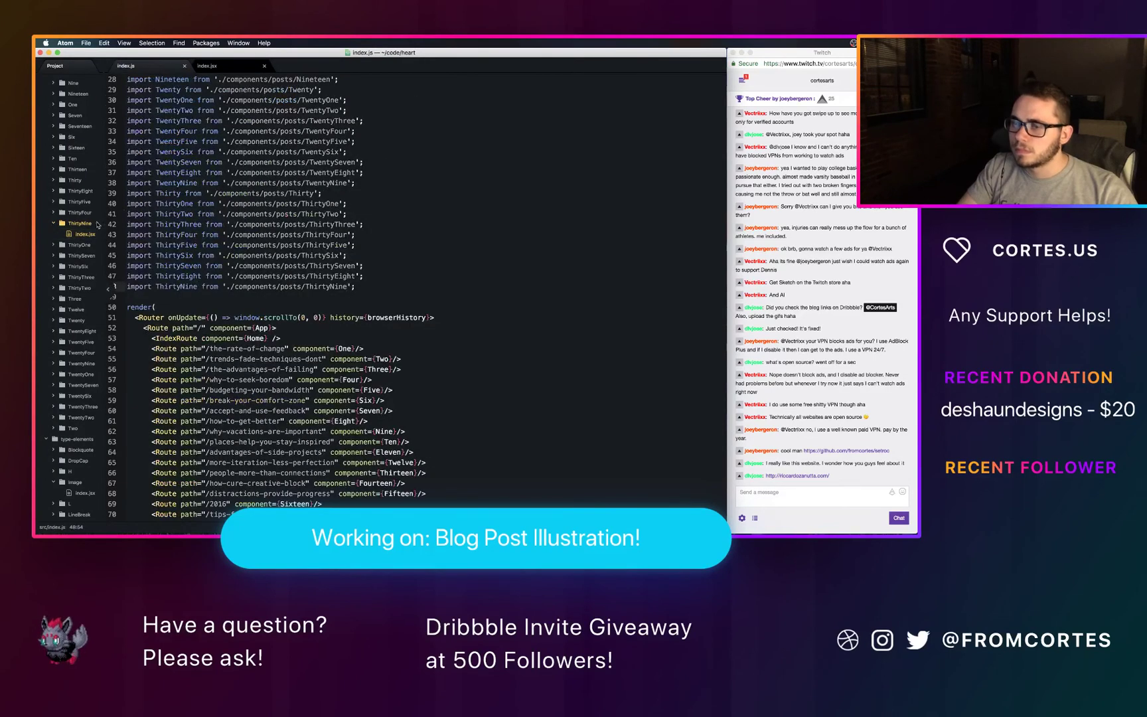
click(56, 258)
click(77, 265)
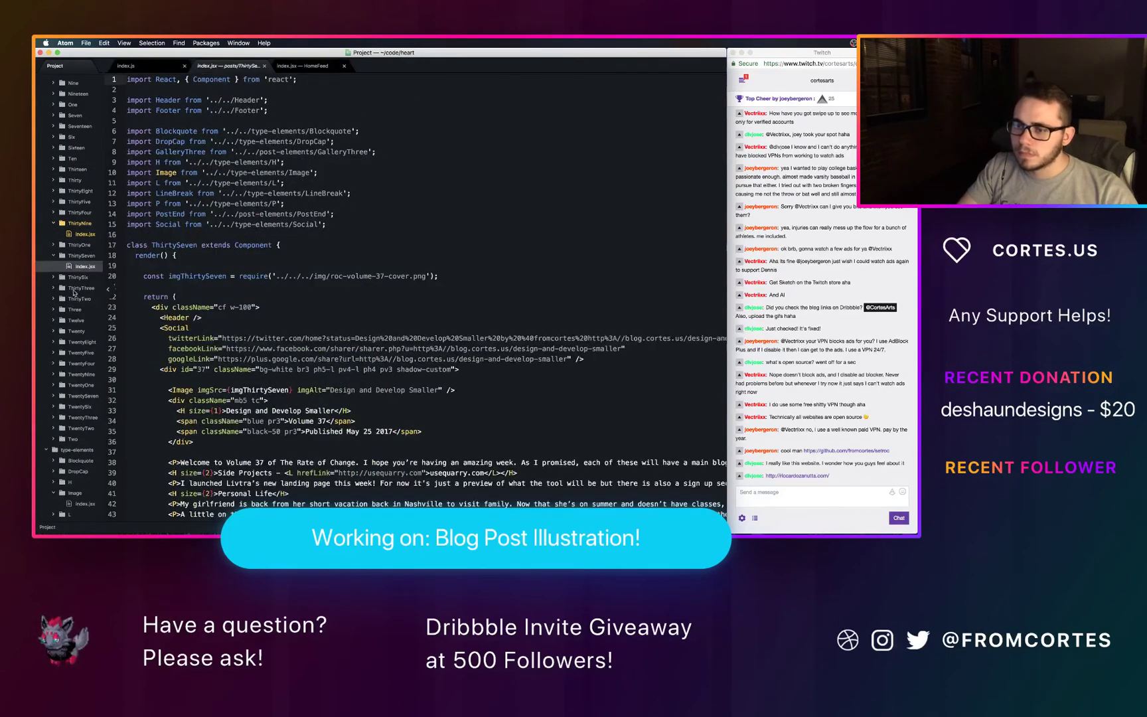
click(299, 284)
scroll(299, 284, down, 2)
click(426, 228)
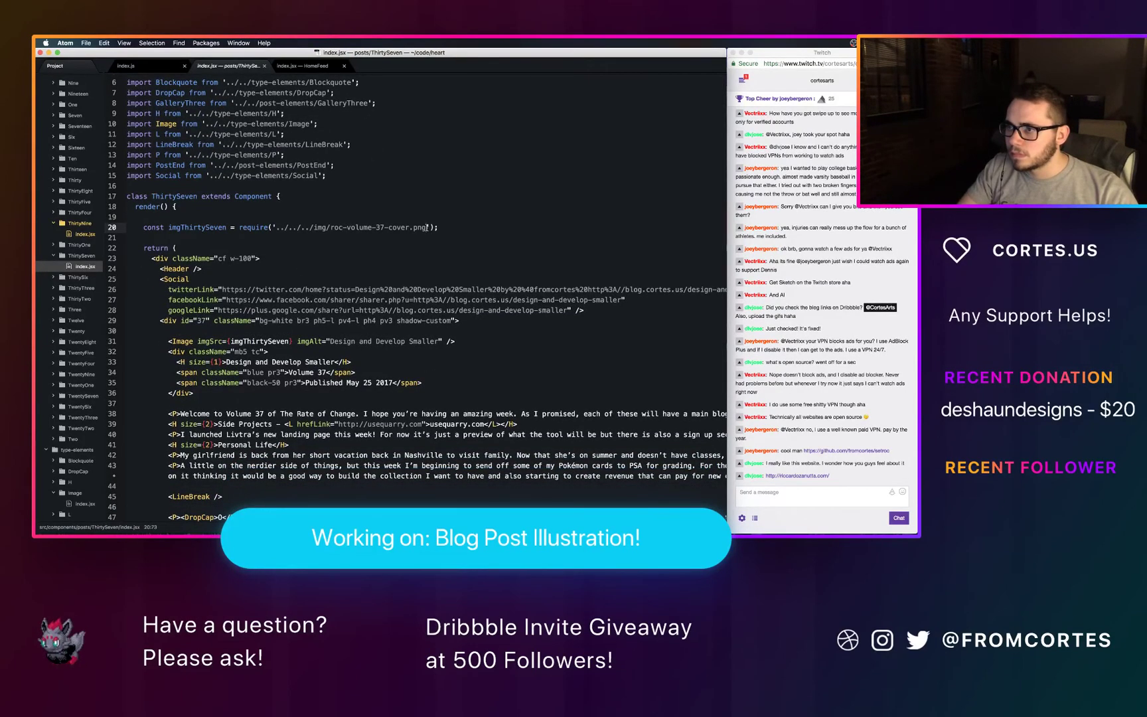
text(gif)
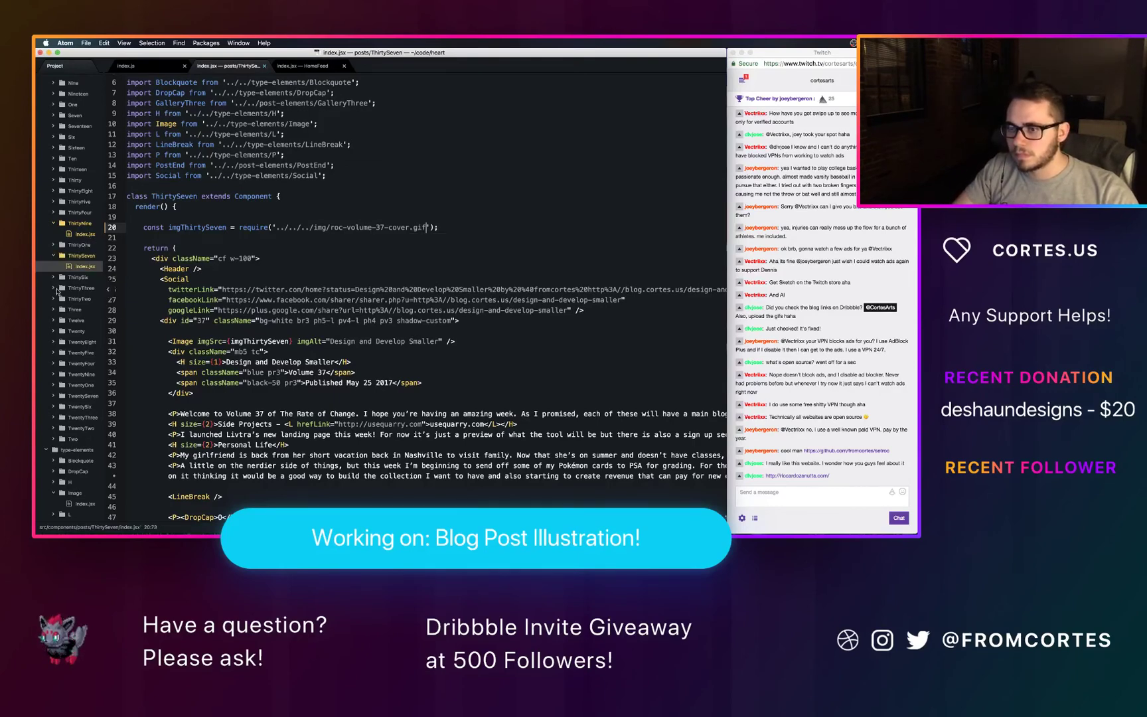
Step: Change the cover image path in the TwentyEight post's index.jsx to roc-volume-28-cover.gif
click(54, 341)
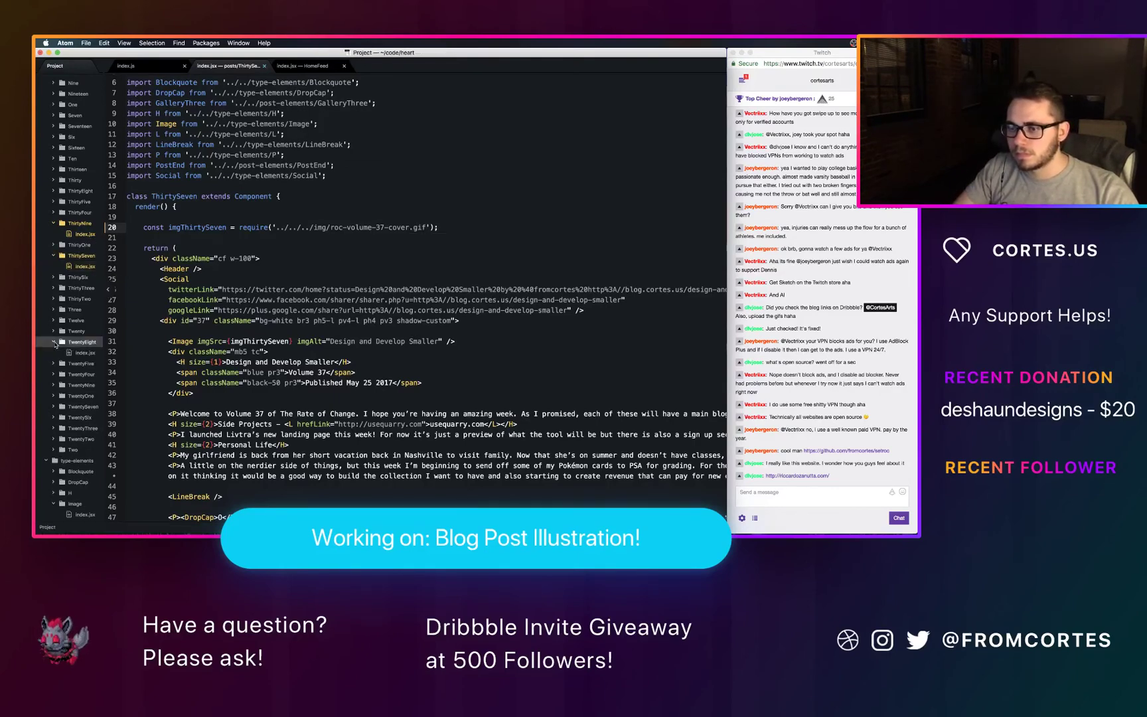
click(89, 353)
click(426, 266)
key(BackSpace)
key(BackSpace)
key(BackSpace)
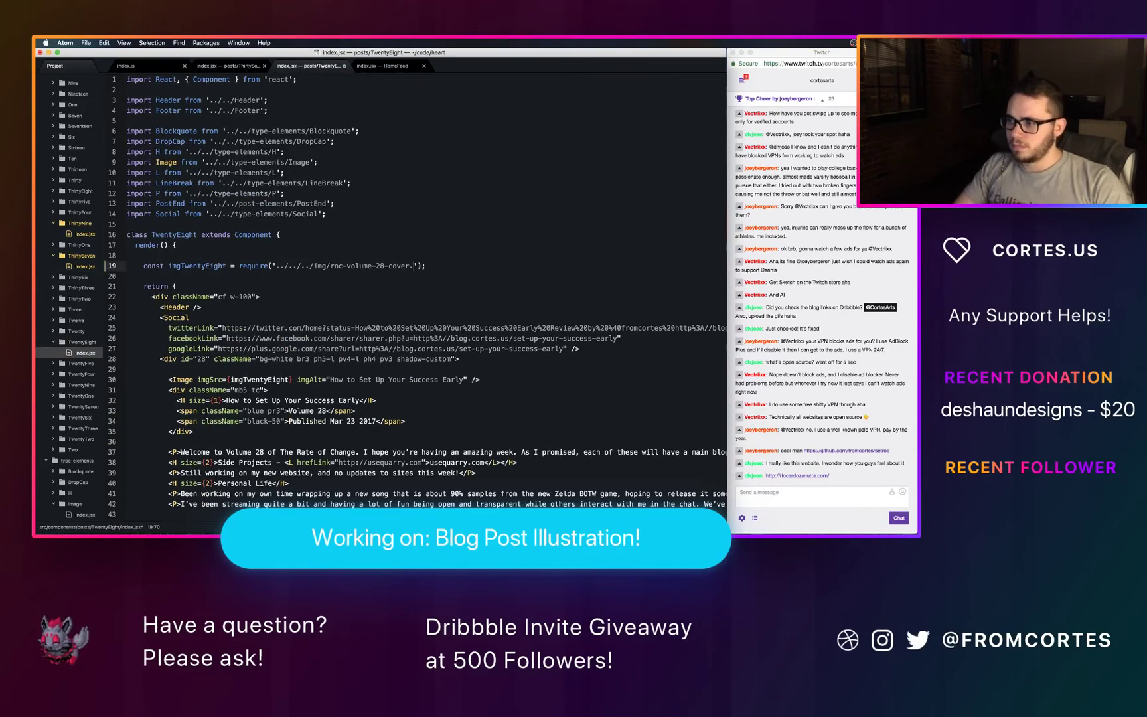
text(gif)
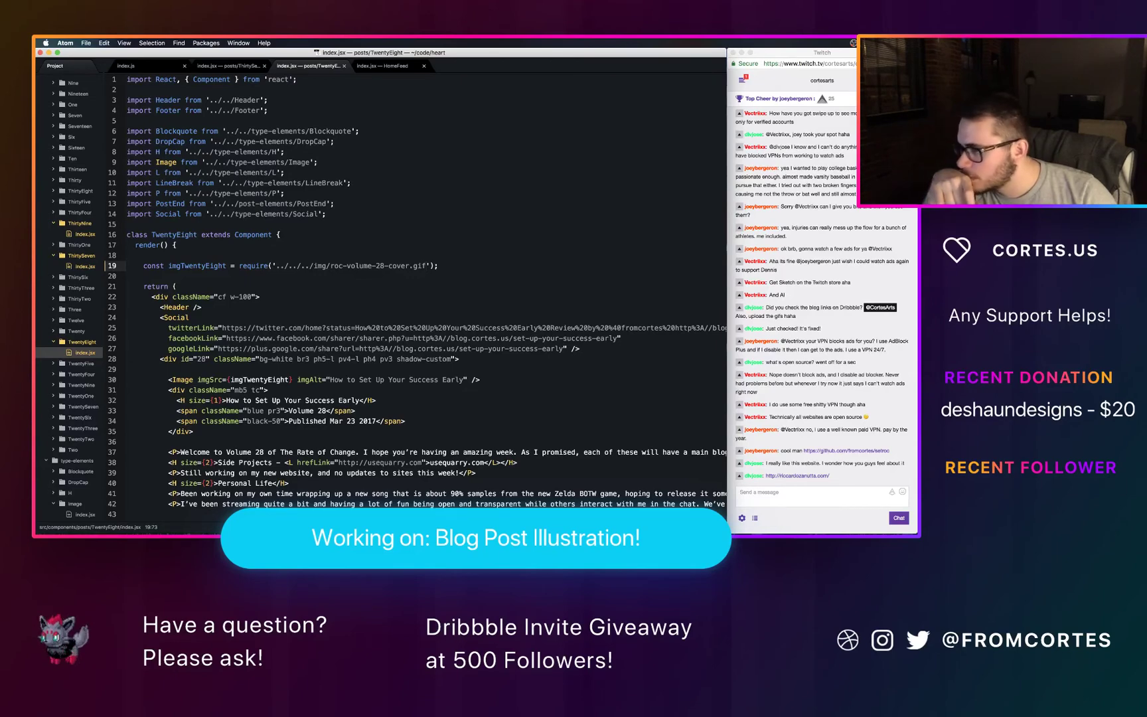
Step: Copy the "Featured image animated by" credit paragraph from the ThirtySix post's index.jsx and close that file
scroll(398, 330, down, 7)
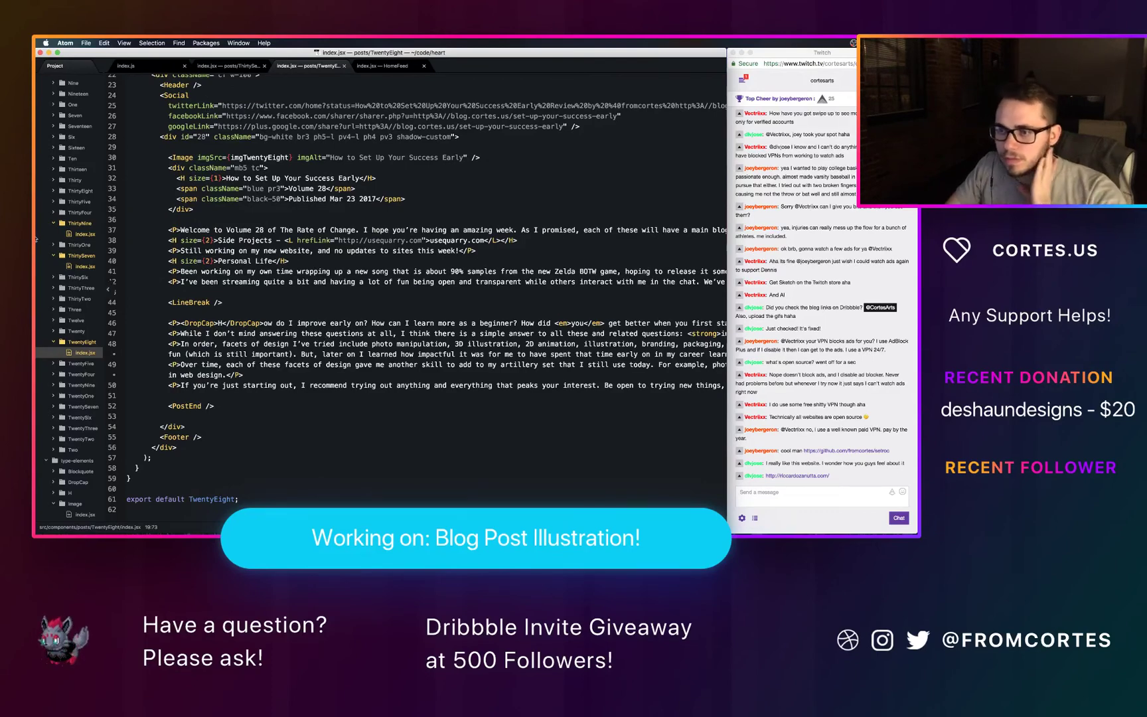
click(56, 278)
click(85, 288)
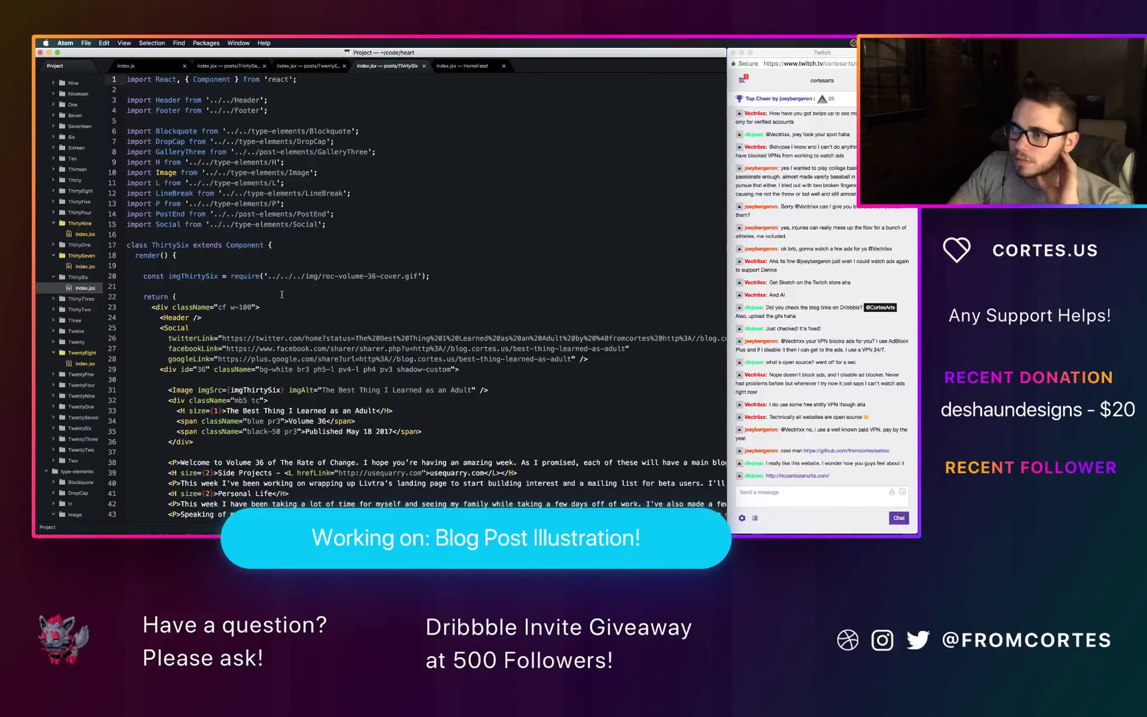
scroll(281, 294, down, 8)
click(580, 384)
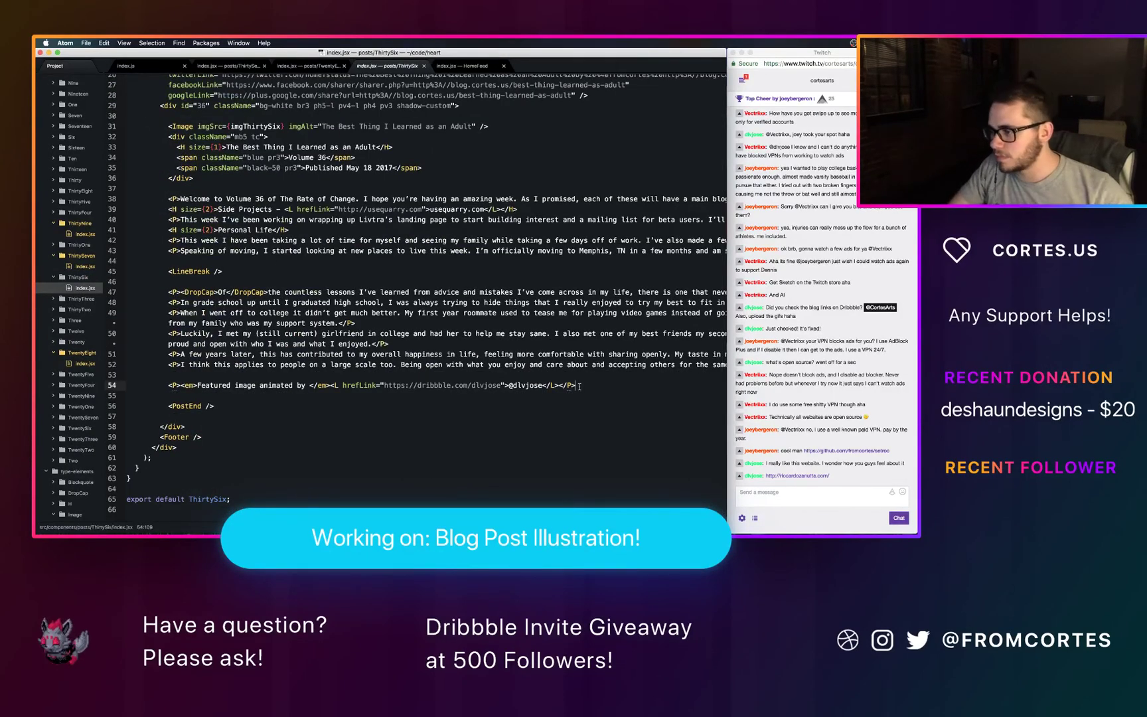
key(super+shift+Left)
key(super+c)
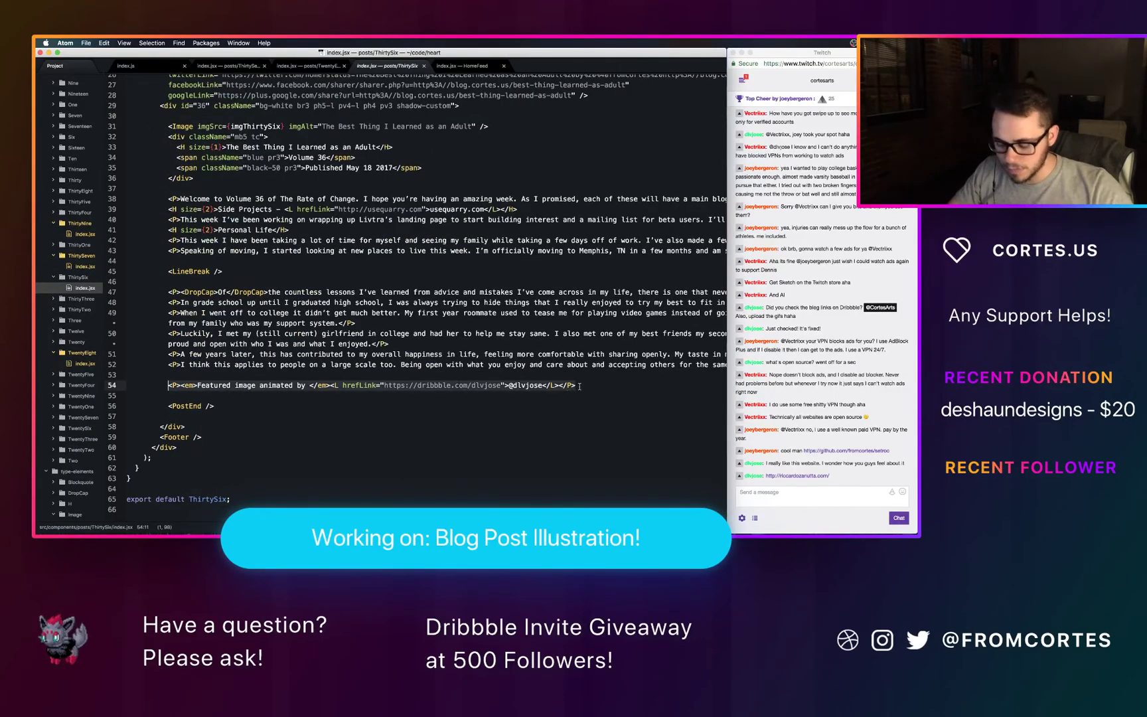
key(super+w)
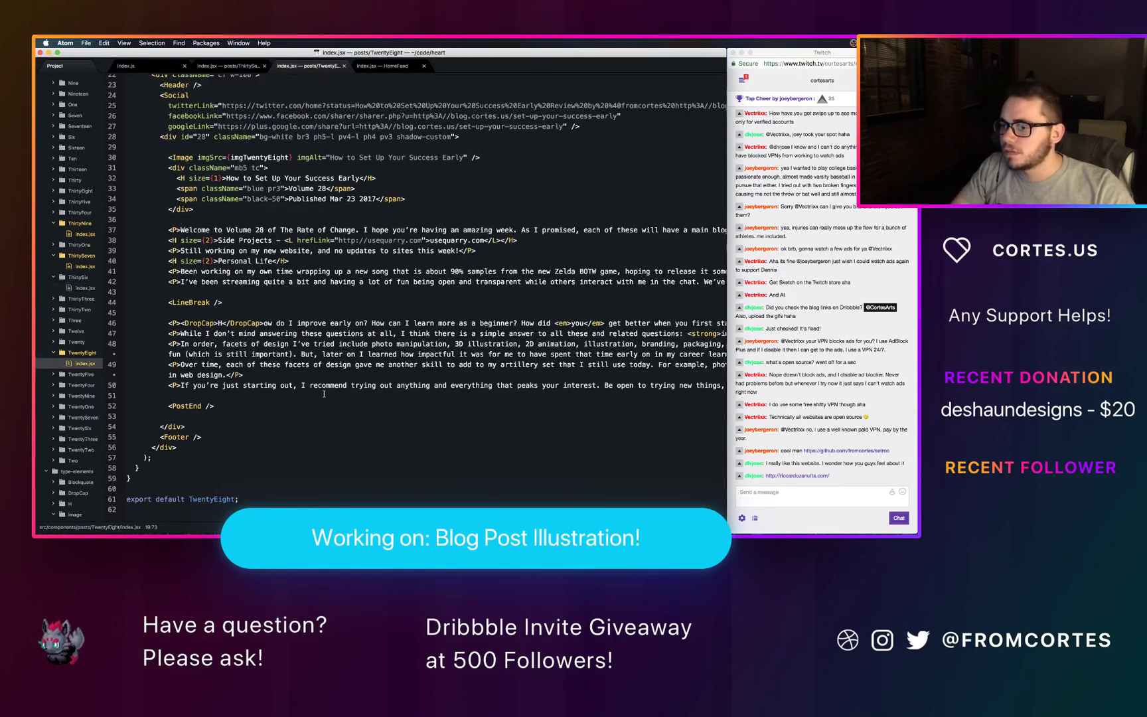
Step: Paste the copied animator credit paragraph above PostEnd in the TwentyEight post
click(302, 398)
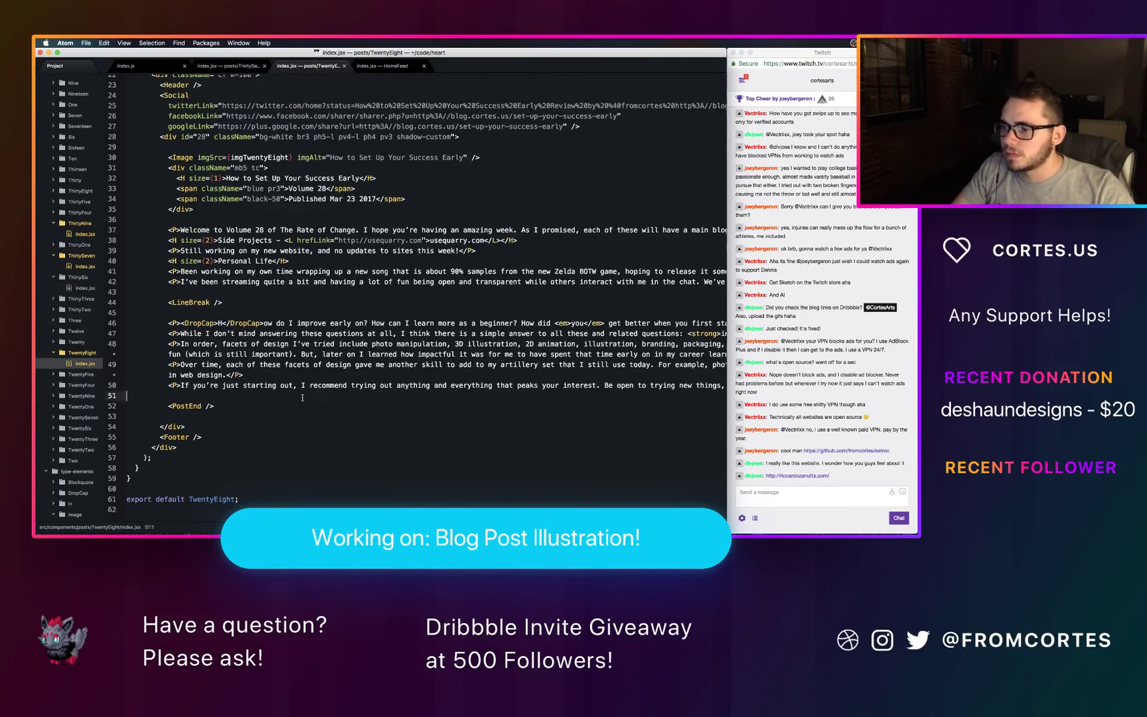
key(Return)
key(Return)
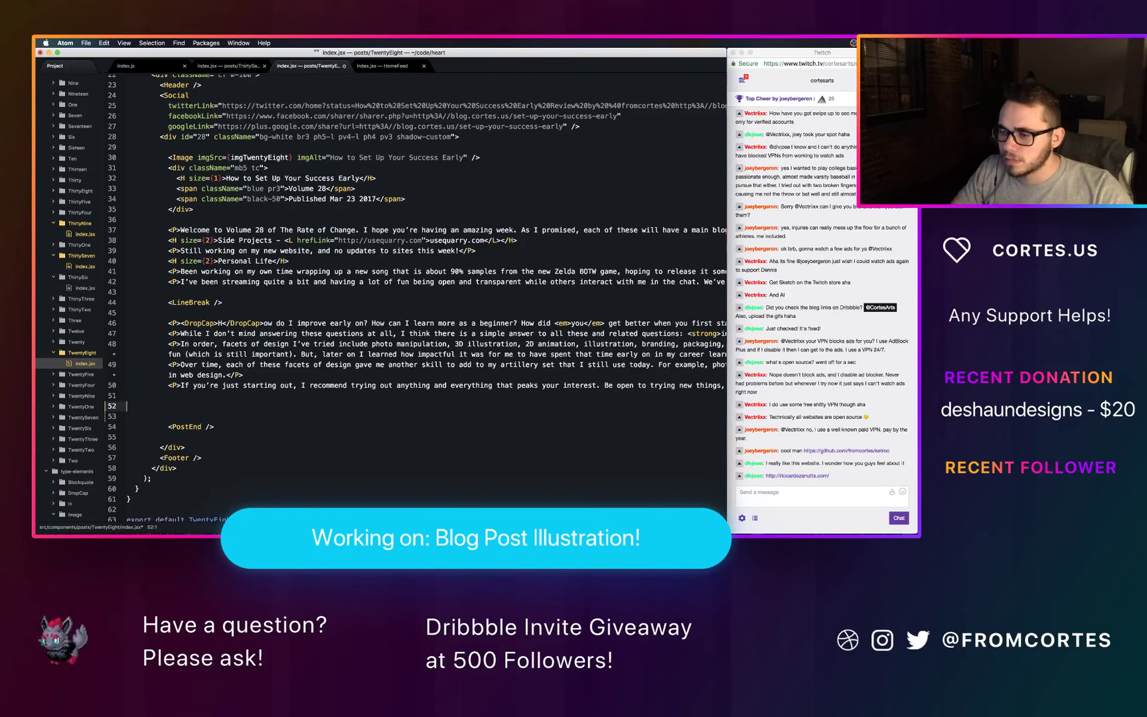
key(super+v)
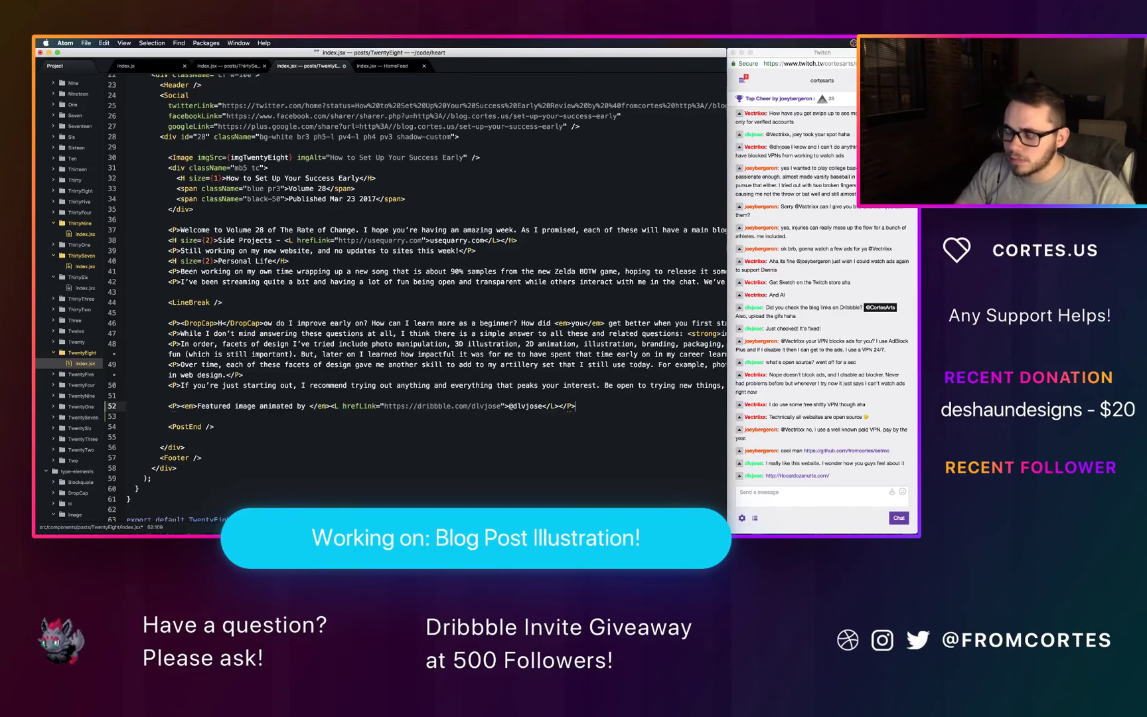
Step: Add the copied animator credit paragraph on its own line above PostEnd in the ThirtySeven post
key(ctrl+shift+Tab)
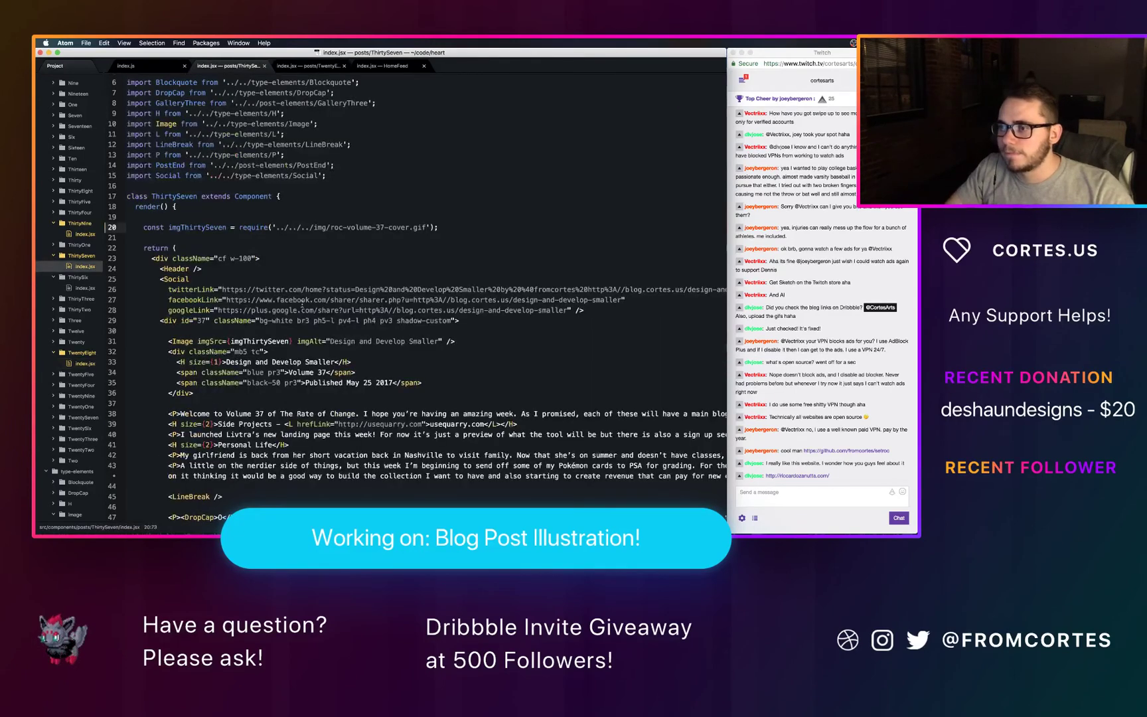
scroll(314, 358, down, 5)
click(418, 386)
key(Return)
key(Return)
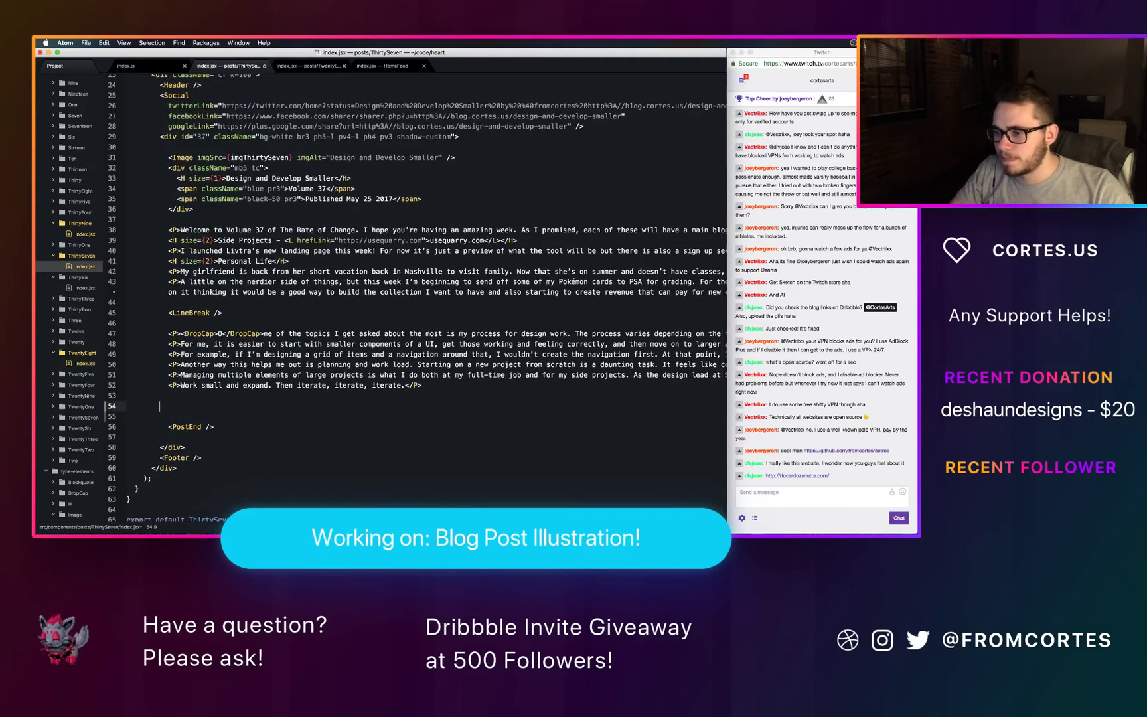
key(super+v)
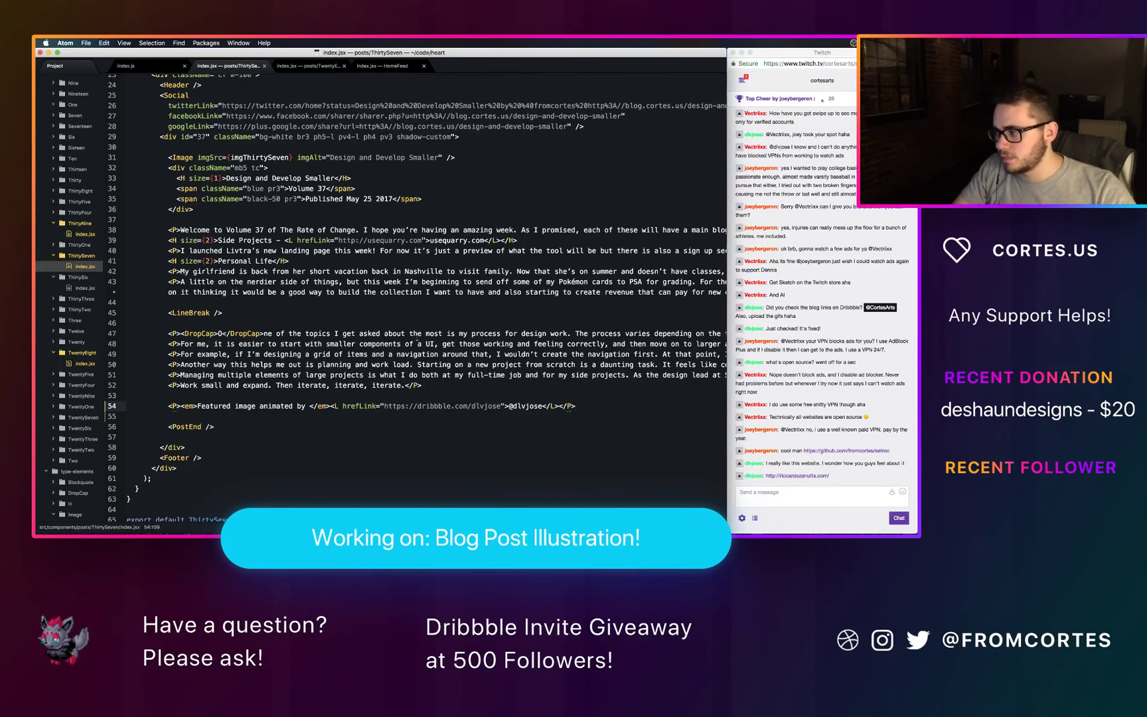
Step: Check the local blog in the browser and delete the animator credit paragraph and its extra blank lines from the TwentyEight post
key(ctrl+Left)
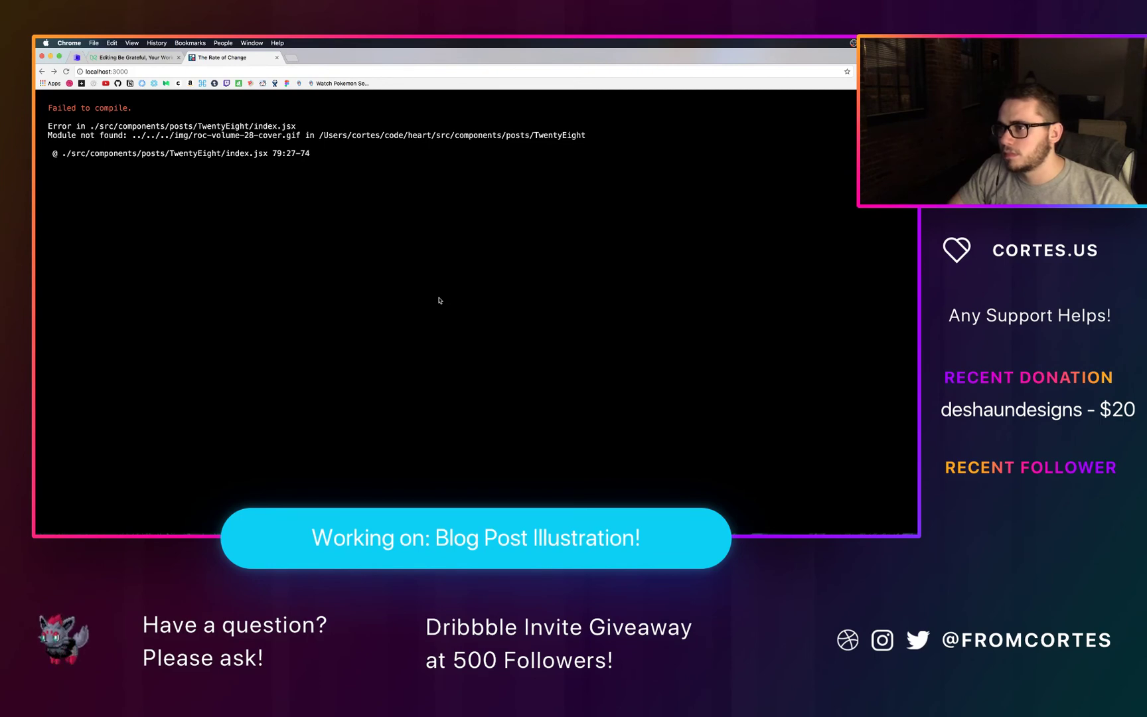
key(ctrl+Right)
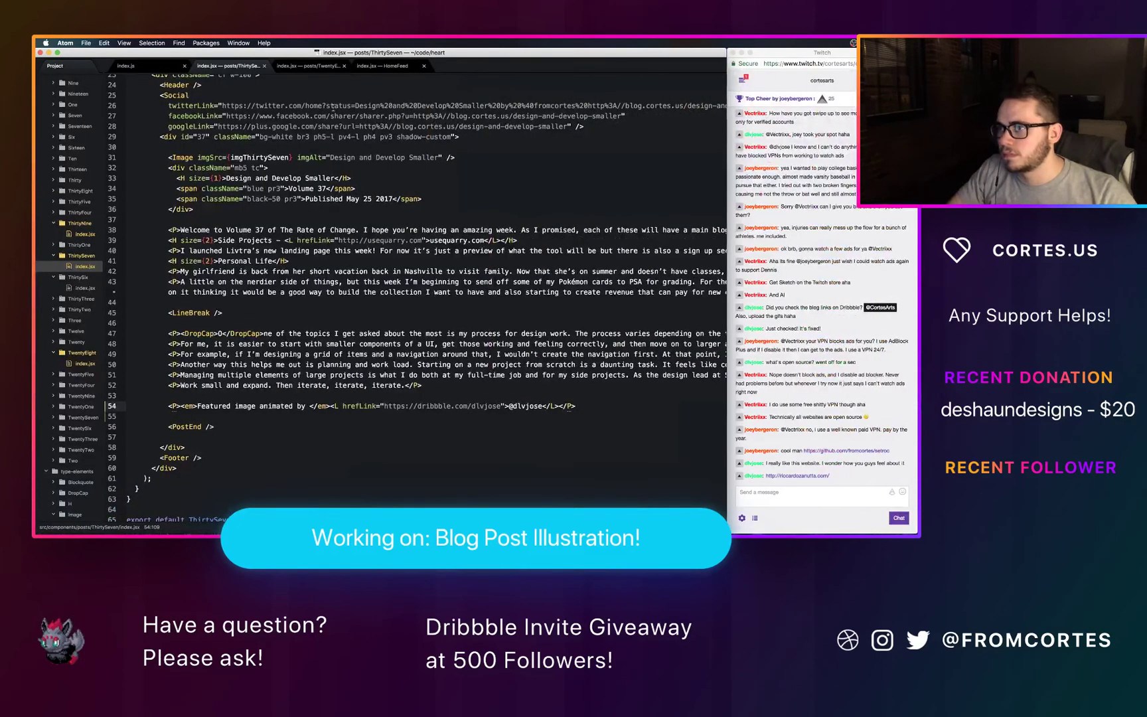
click(322, 69)
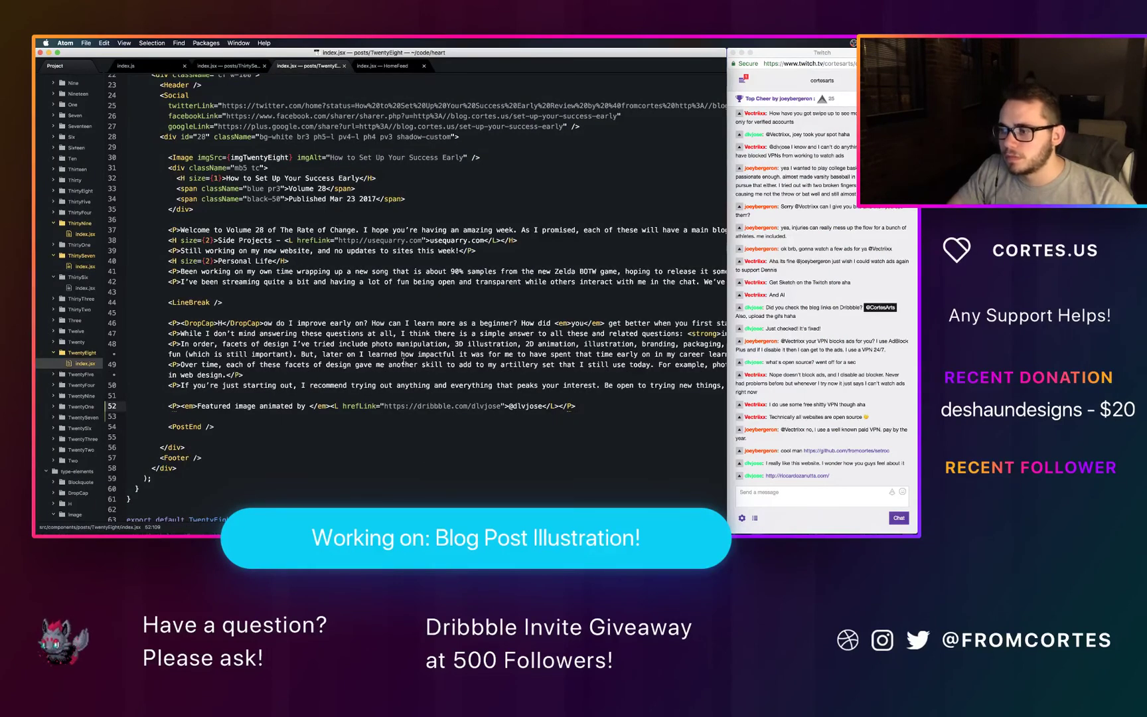
key(super+shift+Left)
key(super+c)
key(BackSpace)
key(BackSpace)
key(BackSpace)
key(BackSpace)
key(BackSpace)
key(BackSpace)
key(BackSpace)
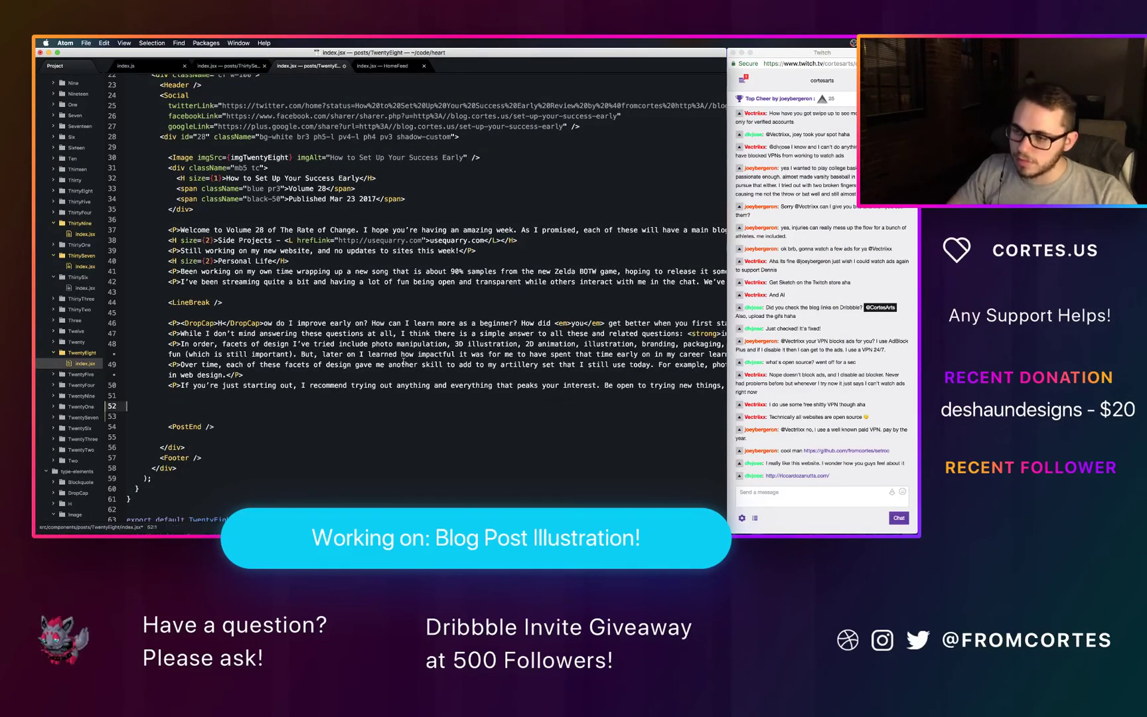
key(BackSpace)
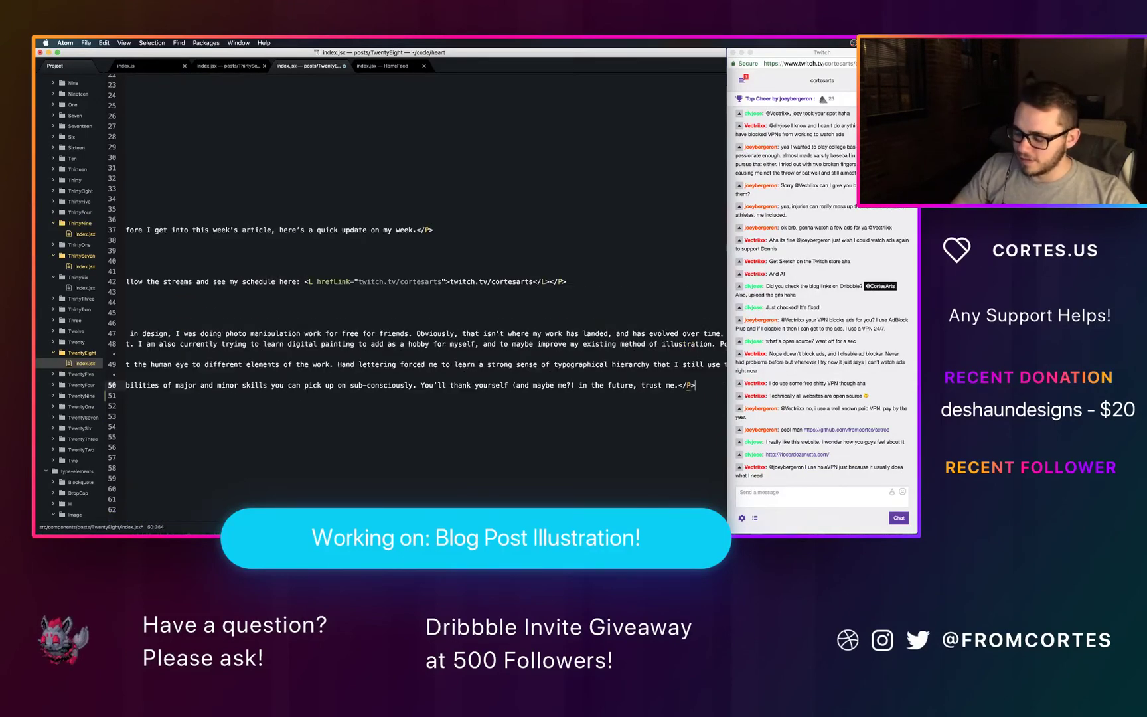
Step: Restore the TwentyEight post's cover image path to roc-volume-28-cover.png, then save and close the file
scroll(407, 337, up, 10)
scroll(408, 337, left, 5)
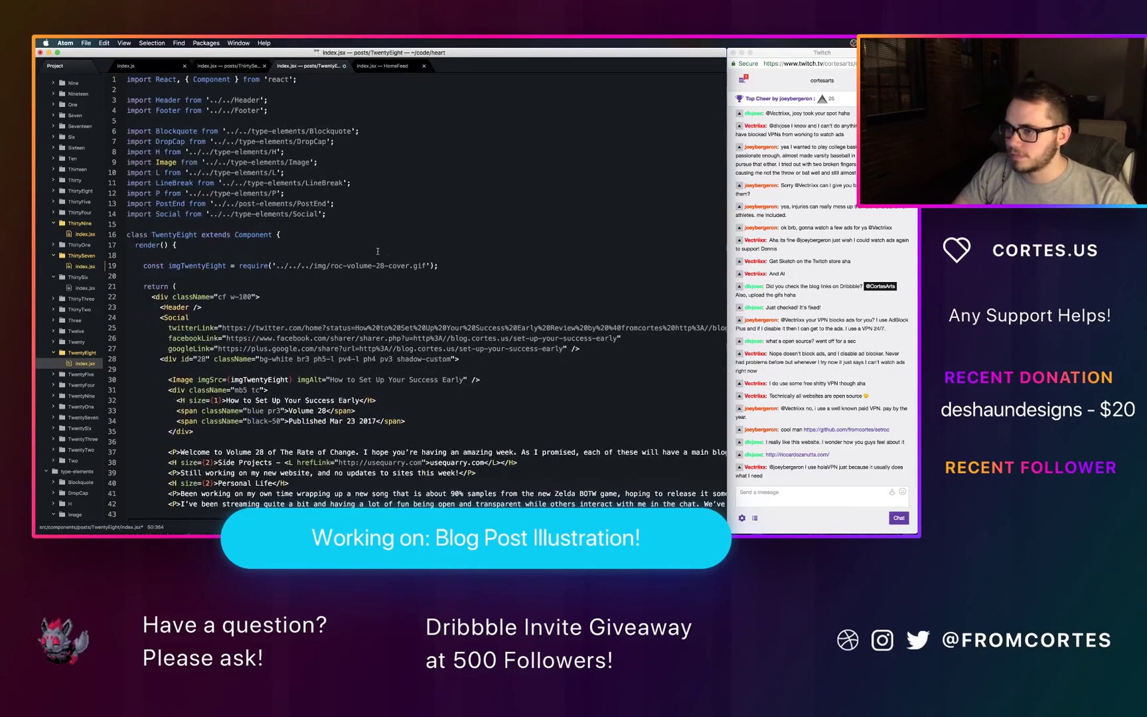
click(383, 266)
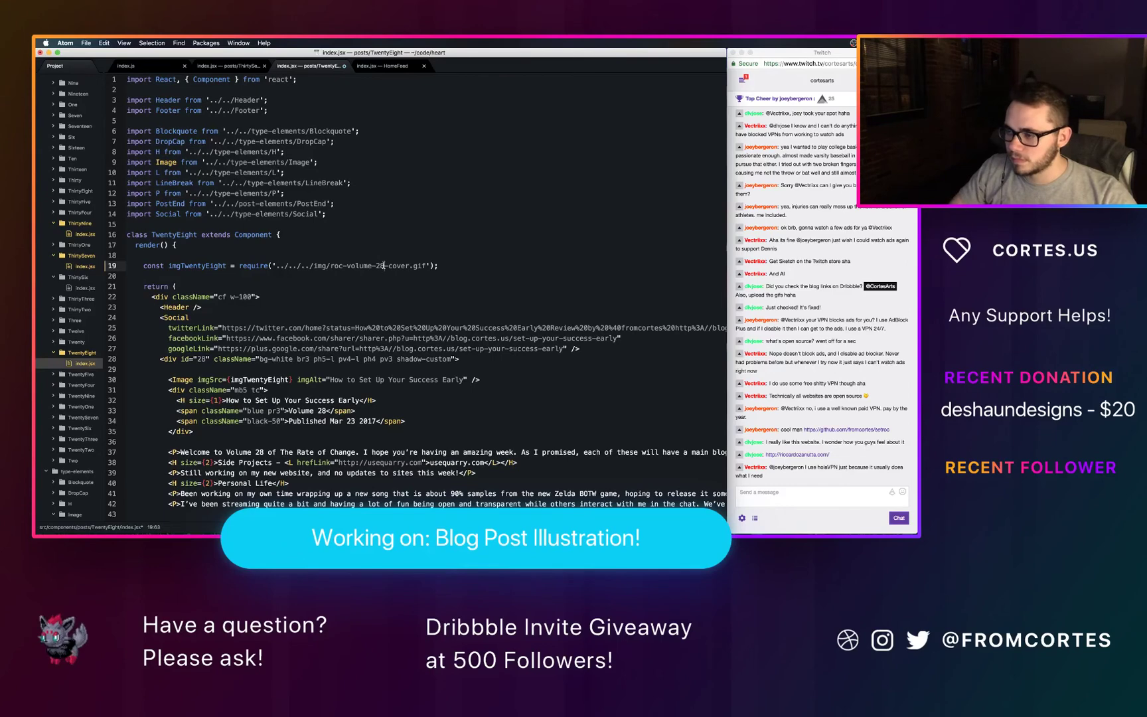
key(BackSpace)
key(BackSpace)
key(BackSpace)
text(png)
key(super+s)
key(super+w)
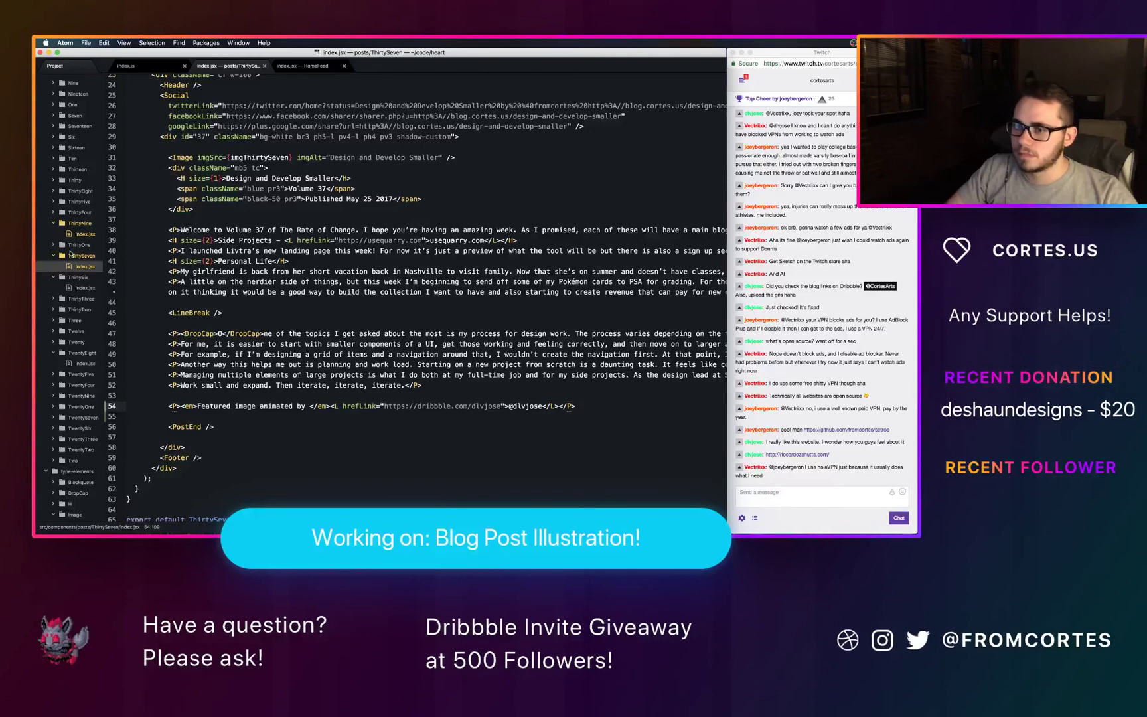
Step: Point the ThirtyEight post's cover image in index.jsx to roc-volume-38-cover.gif
click(64, 192)
click(85, 201)
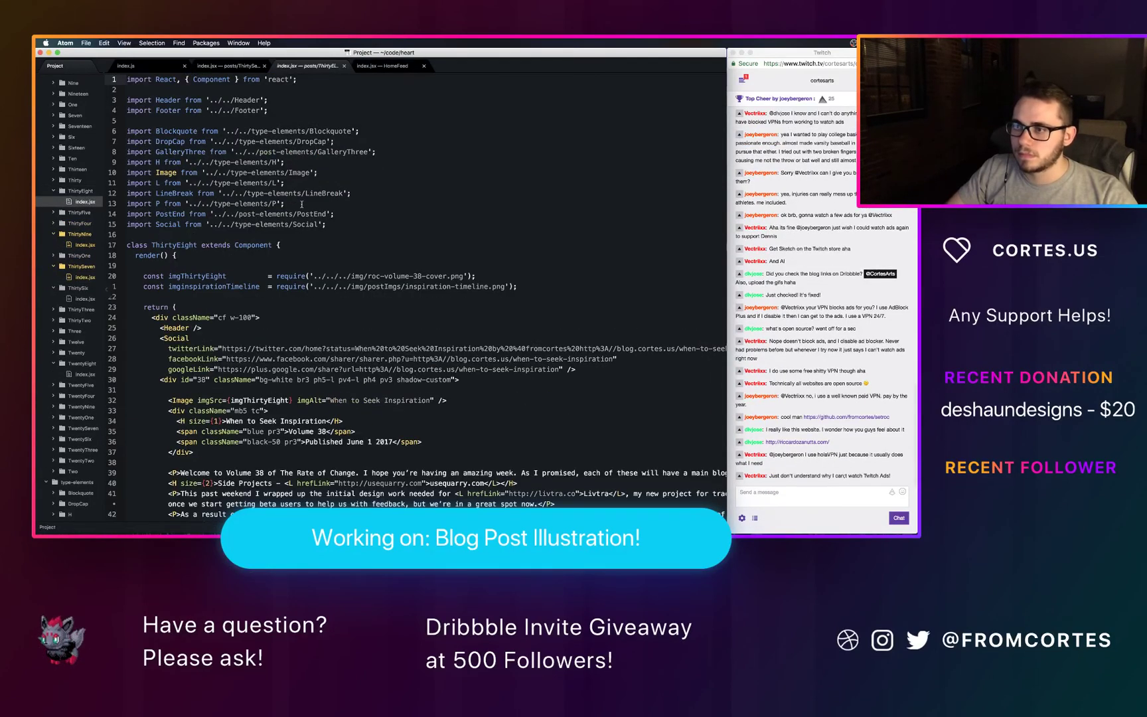
click(464, 275)
key(BackSpace)
key(BackSpace)
key(BackSpace)
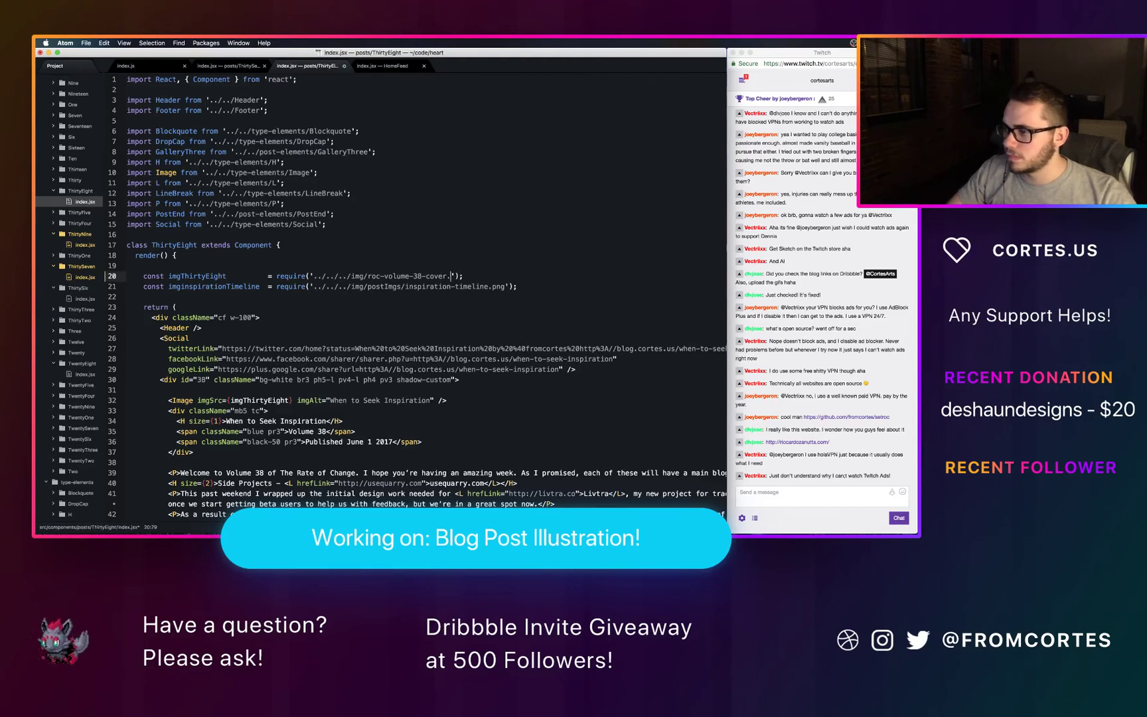
text(gif)
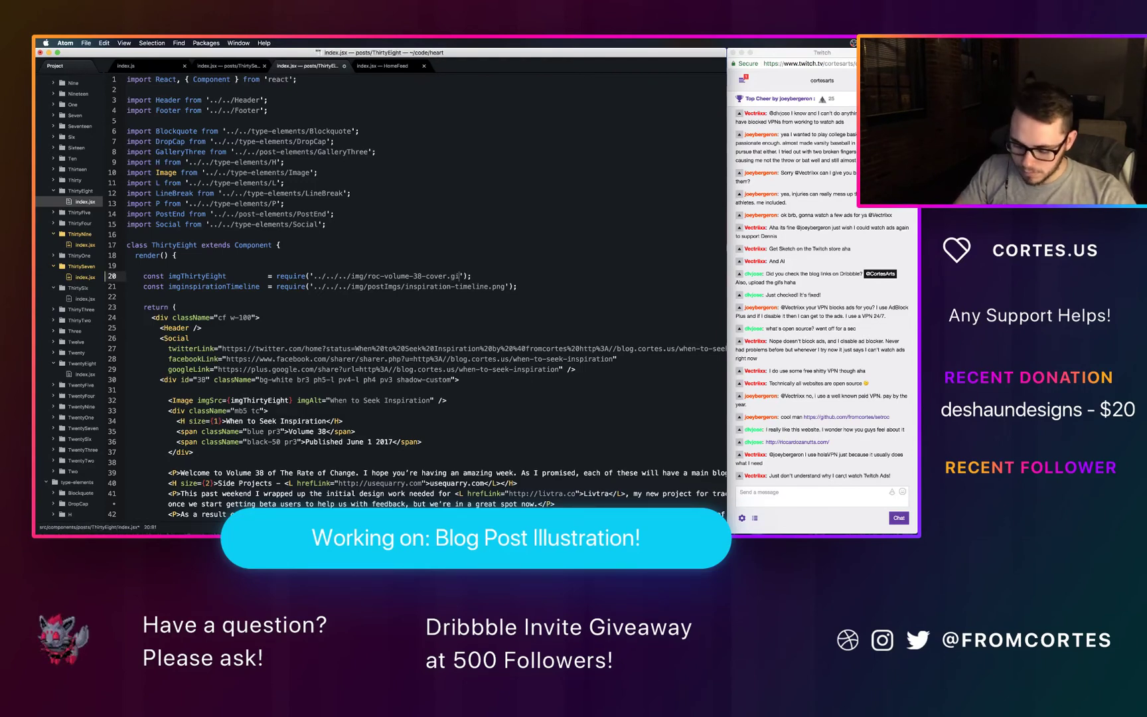
Step: Paste the copied animator credit paragraph on its own line above PostEnd in the ThirtyEight post, indent it and save the file
click(371, 288)
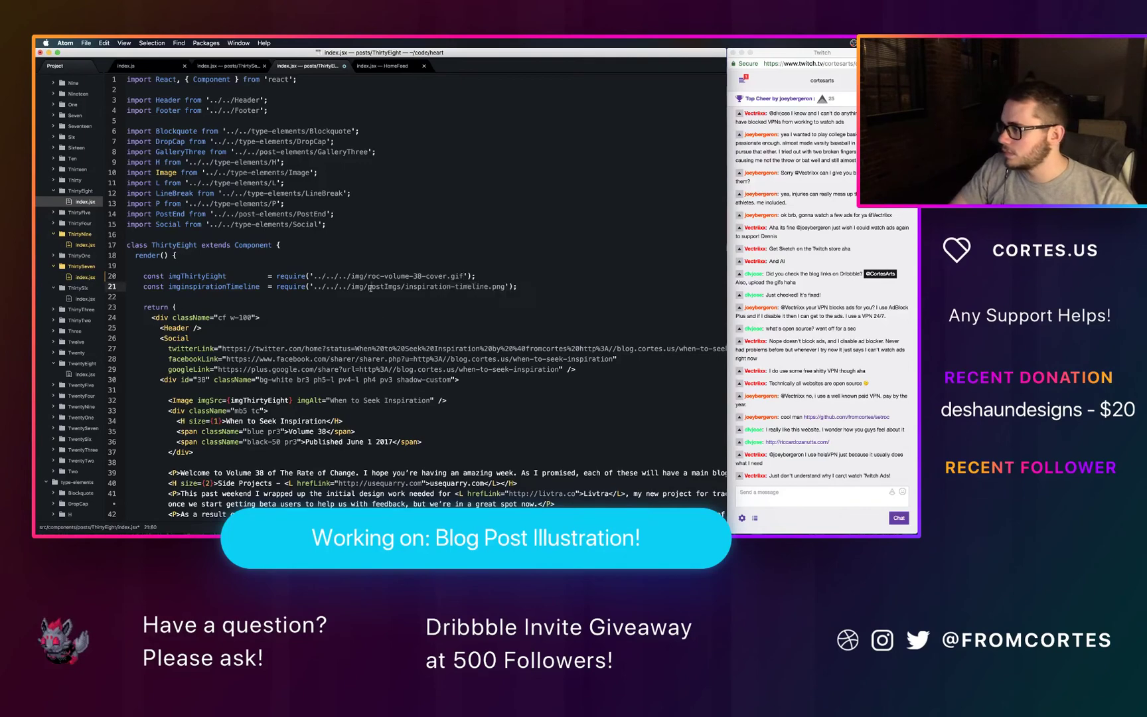
scroll(371, 288, down, 9)
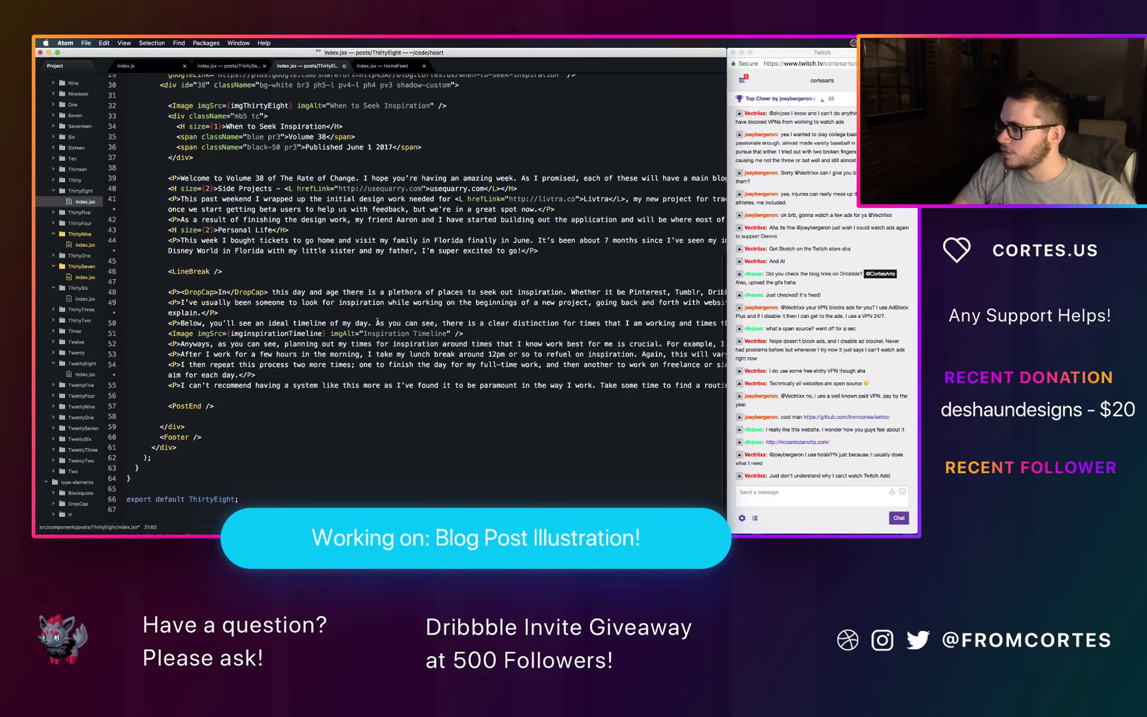
click(344, 385)
key(super+Right)
key(Return)
key(Return)
key(super+v)
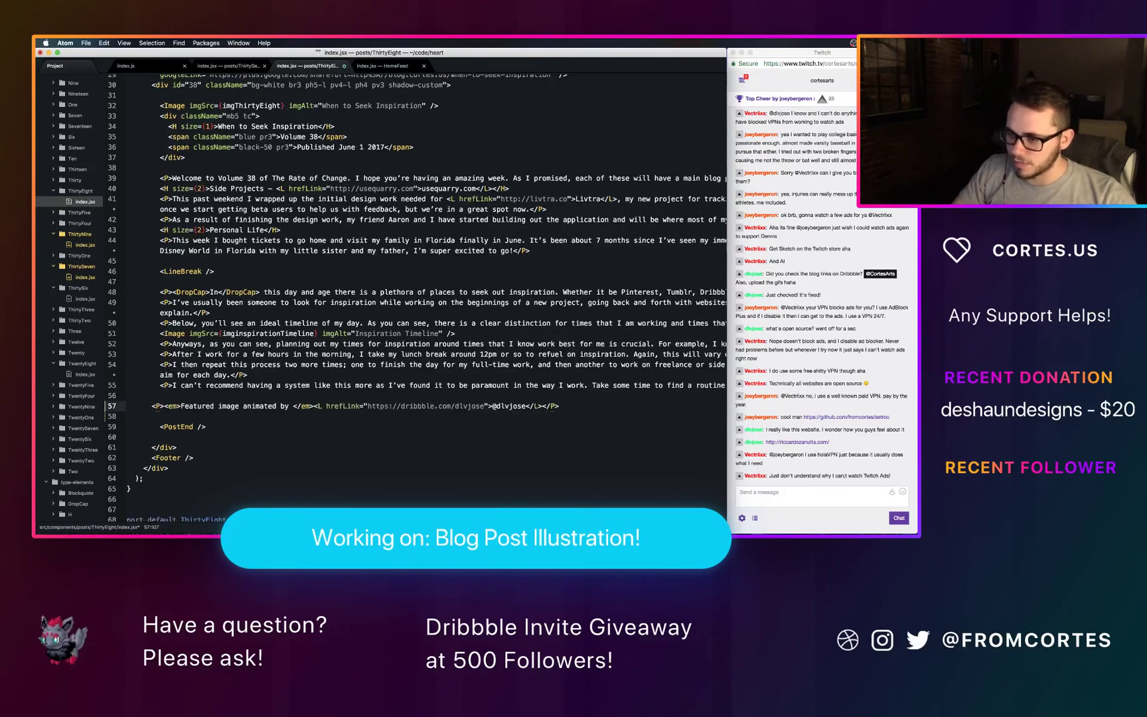
key(super+Left)
key(Tab)
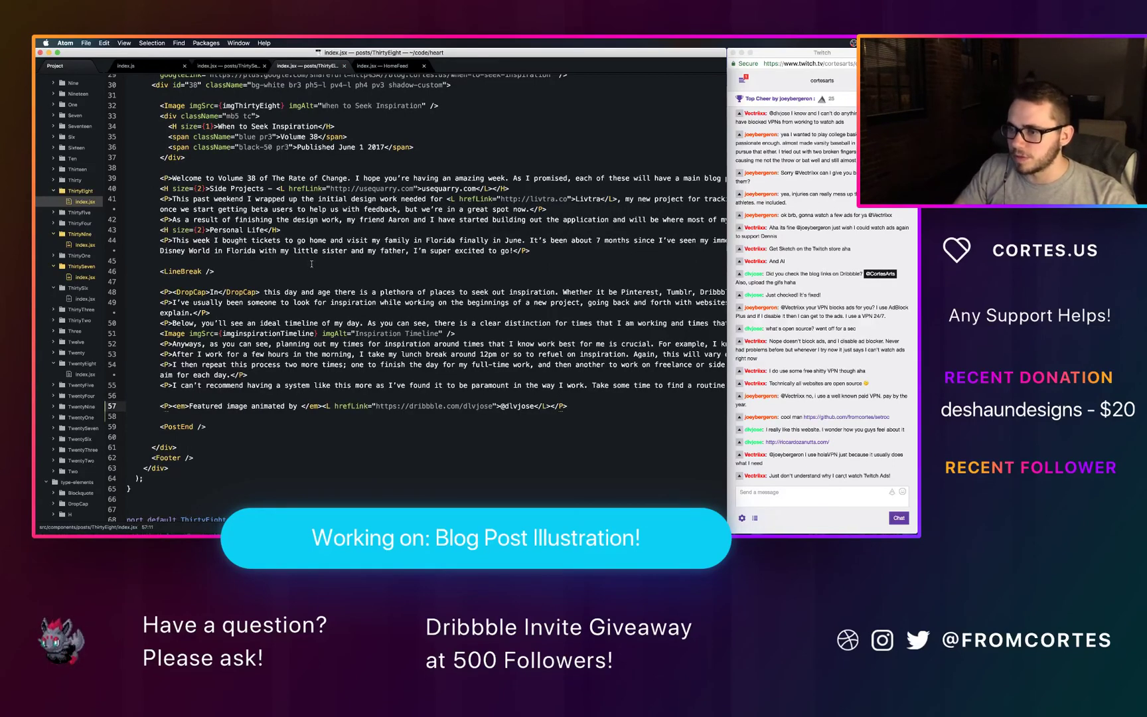
Step: Check the cover images of the Volume 38, 37, 36 and 39 posts on the local blog in the browser
key(ctrl+Left)
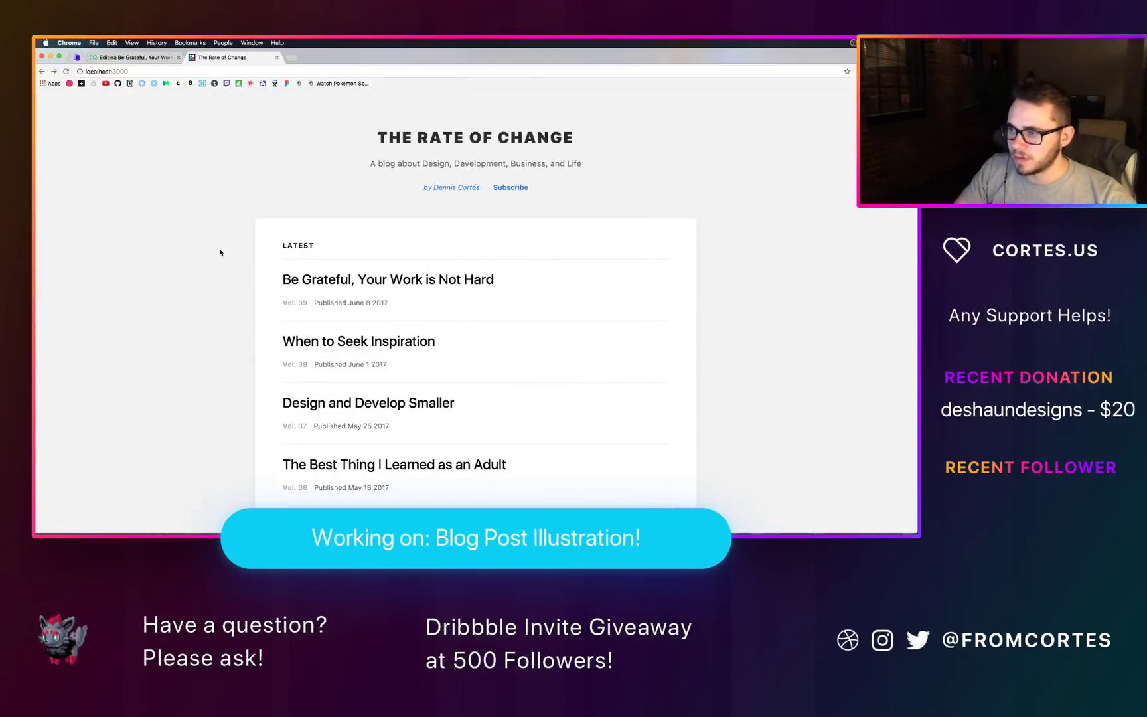
click(300, 325)
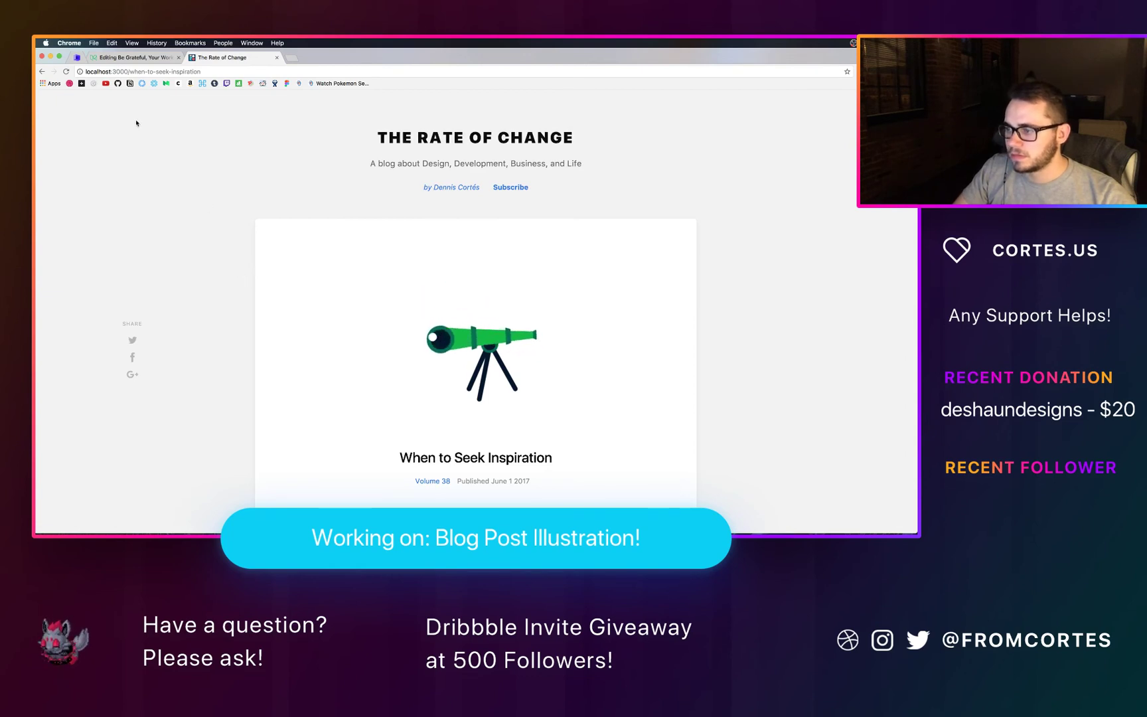
click(42, 71)
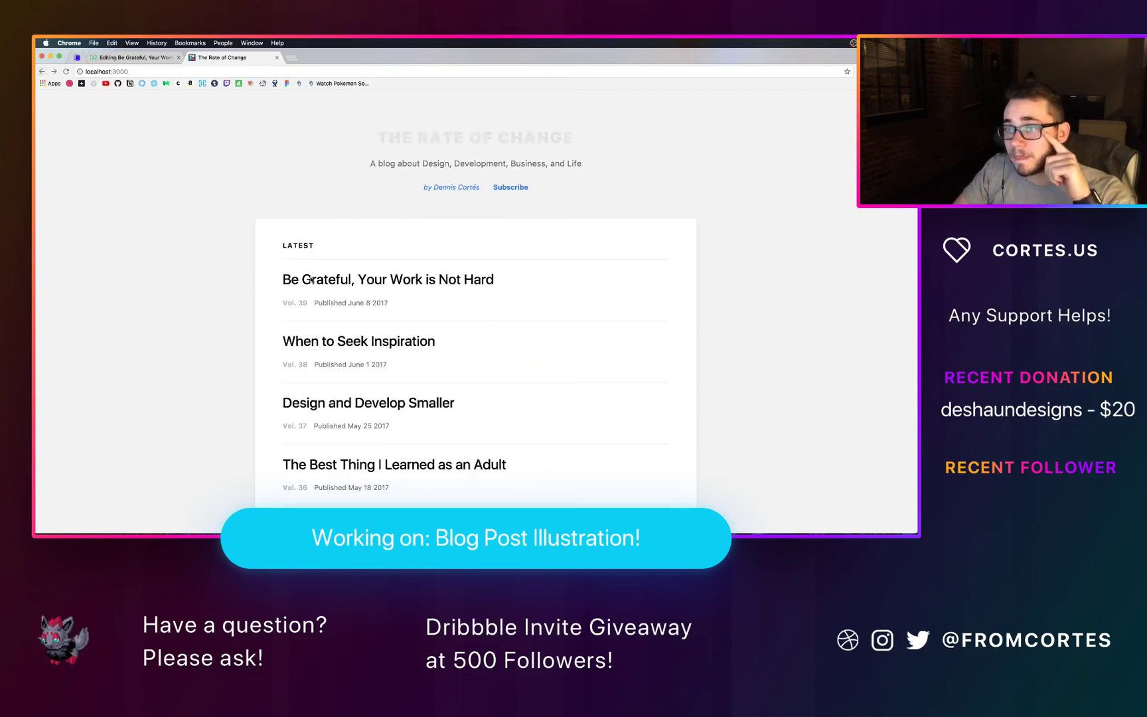
click(400, 407)
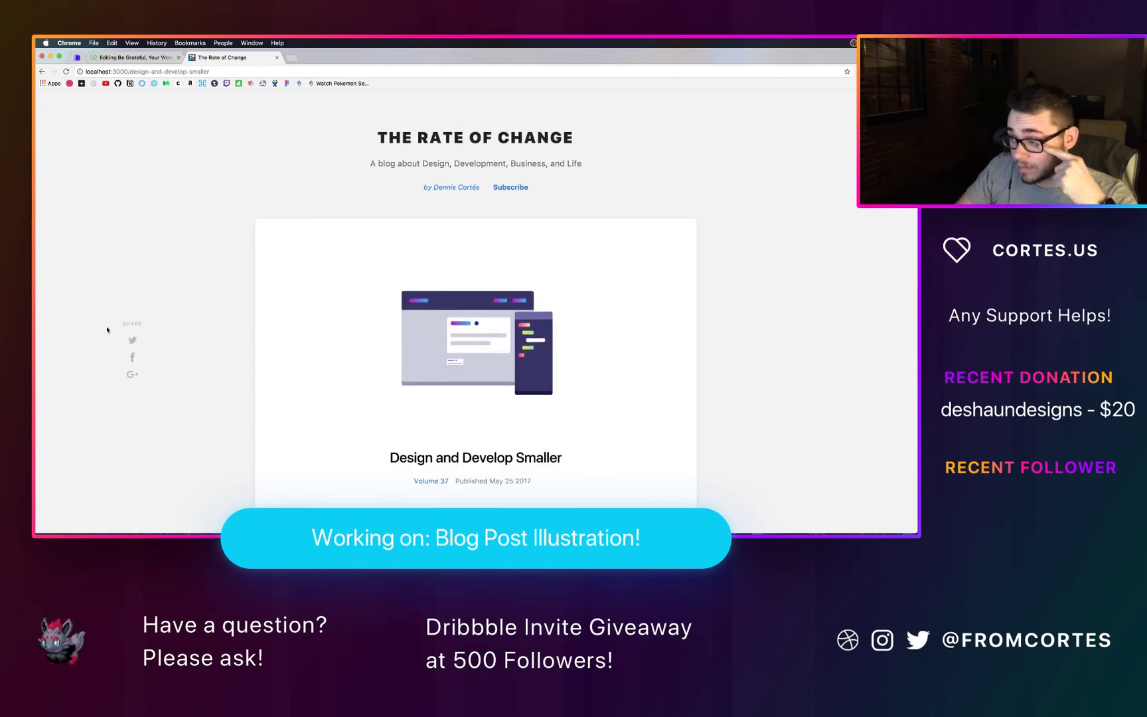
click(42, 71)
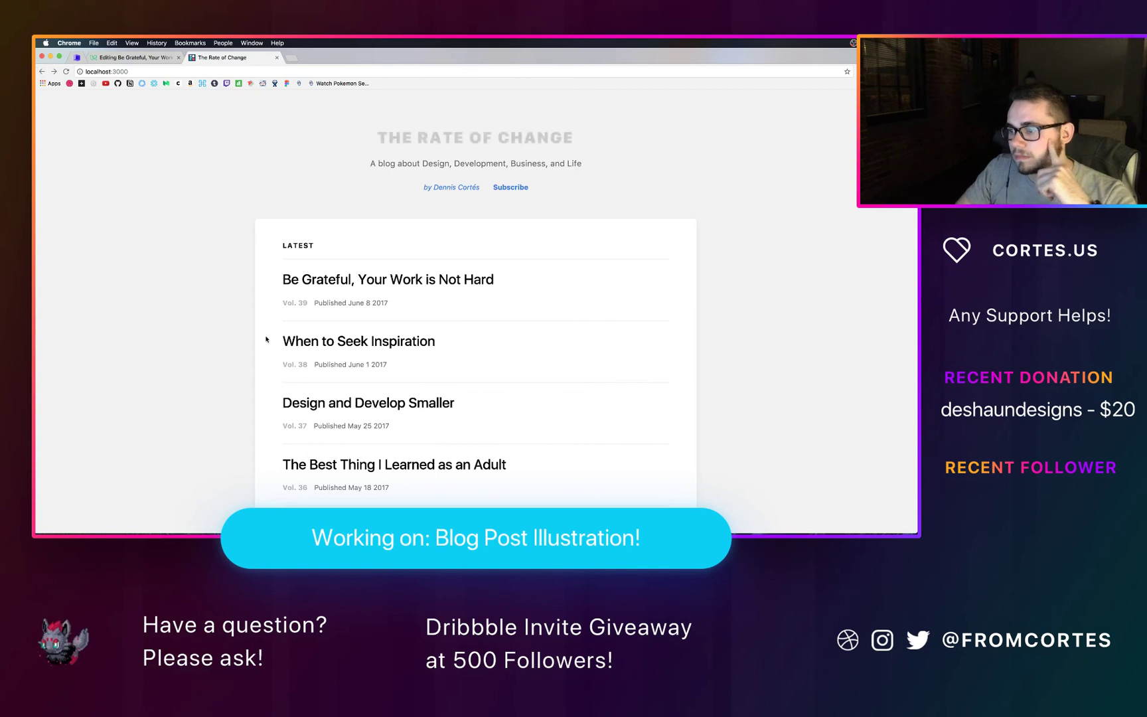
scroll(379, 402, down, 3)
click(381, 398)
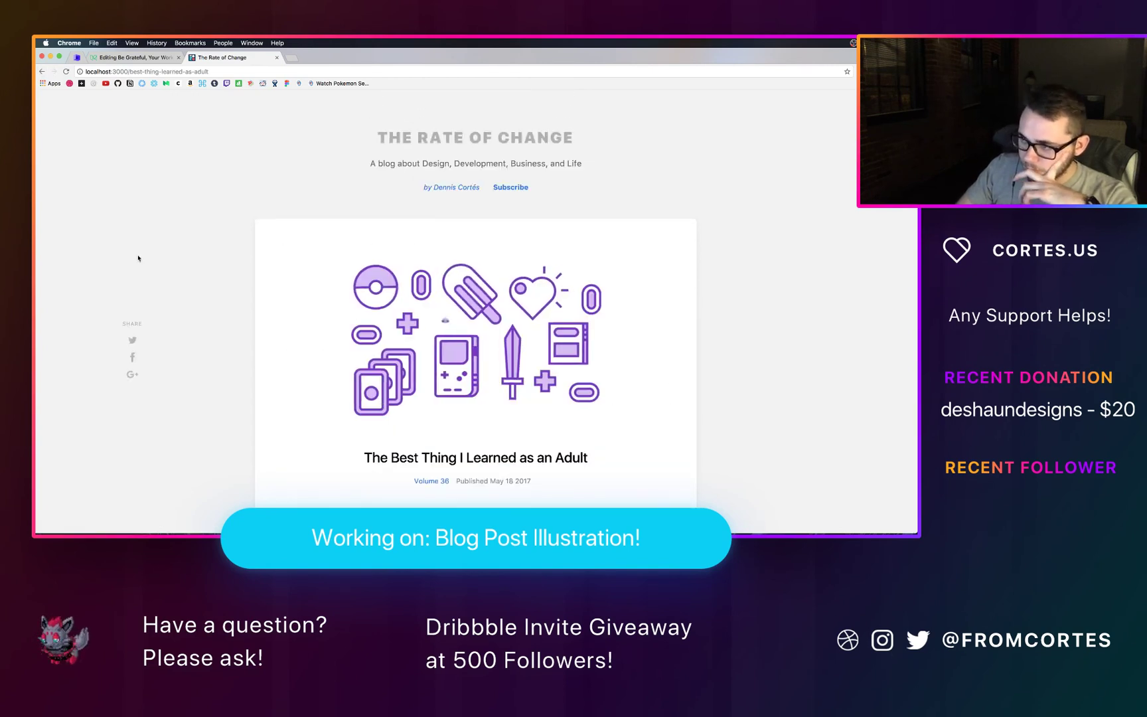
click(42, 71)
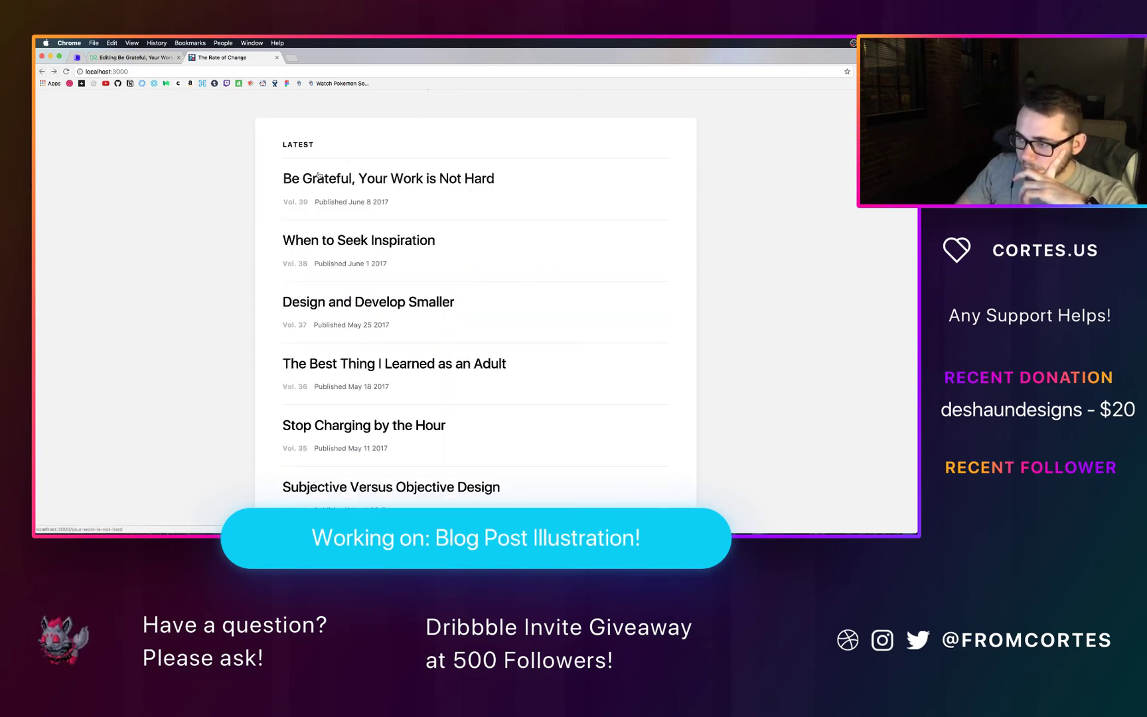
click(341, 180)
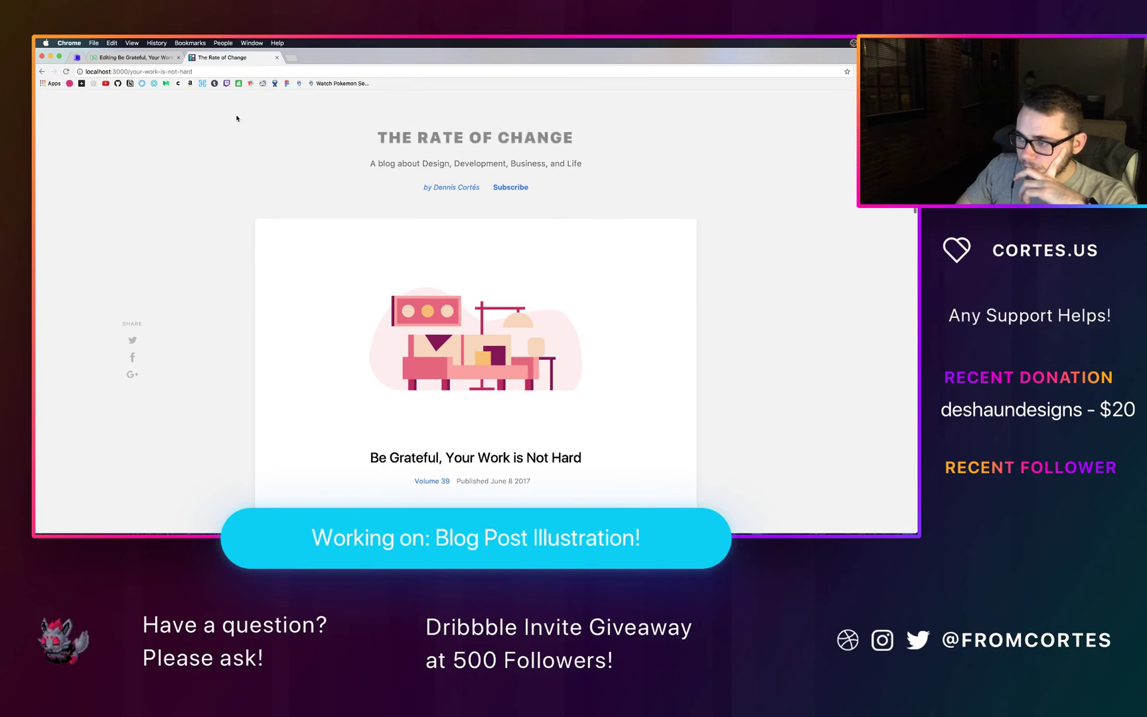
Step: Switch to the Hyper terminal, stop the running development server and stage all changes with git add
click(276, 58)
key(super+Tab)
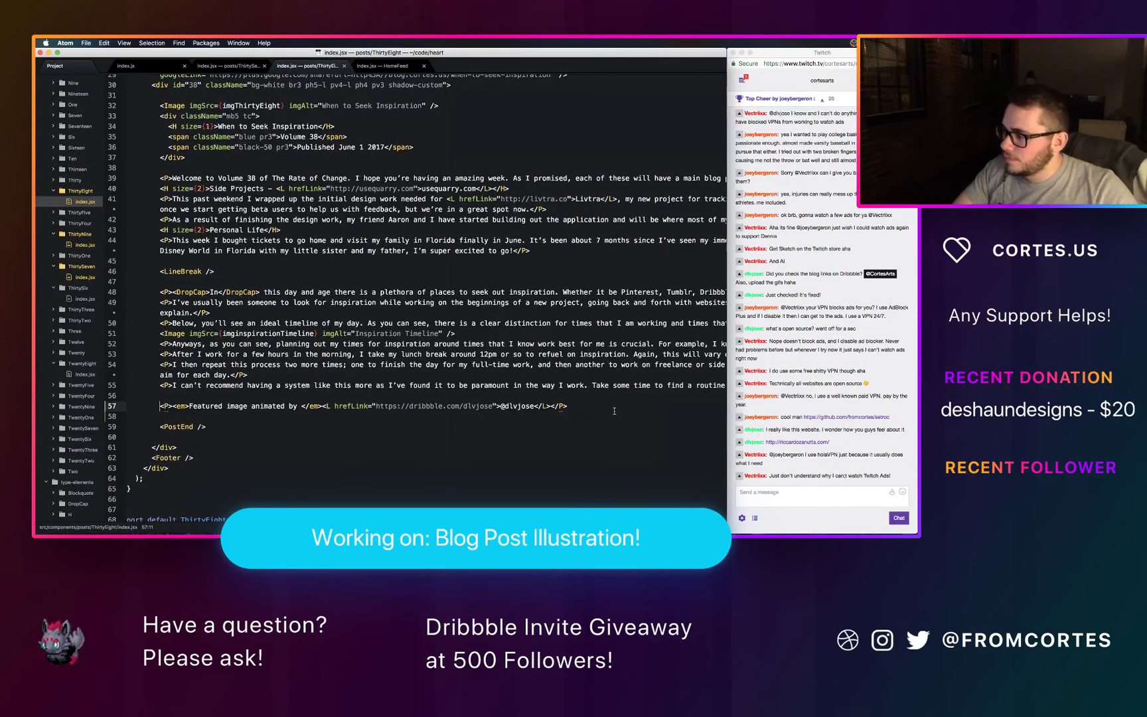
key(ctrl+Up)
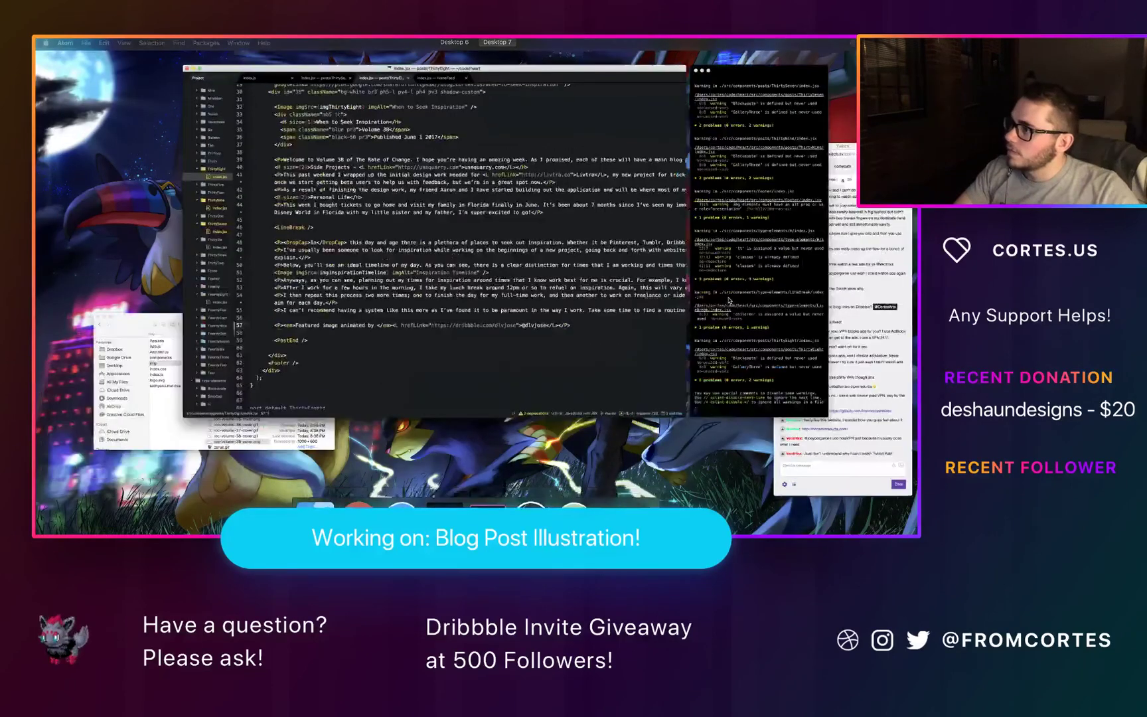
click(729, 300)
key(ctrl+c)
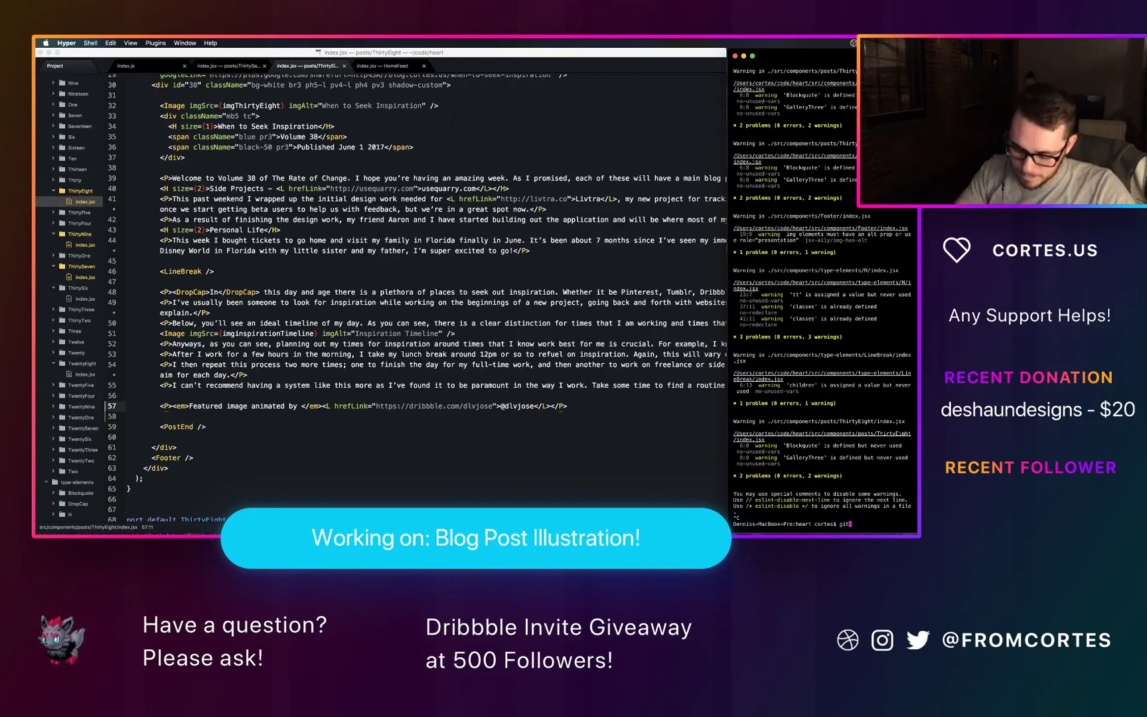
text(git add .)
key(Return)
Step: Start a git commit -am command with a quoted message beginning with "Adds"
text(git commit -am )
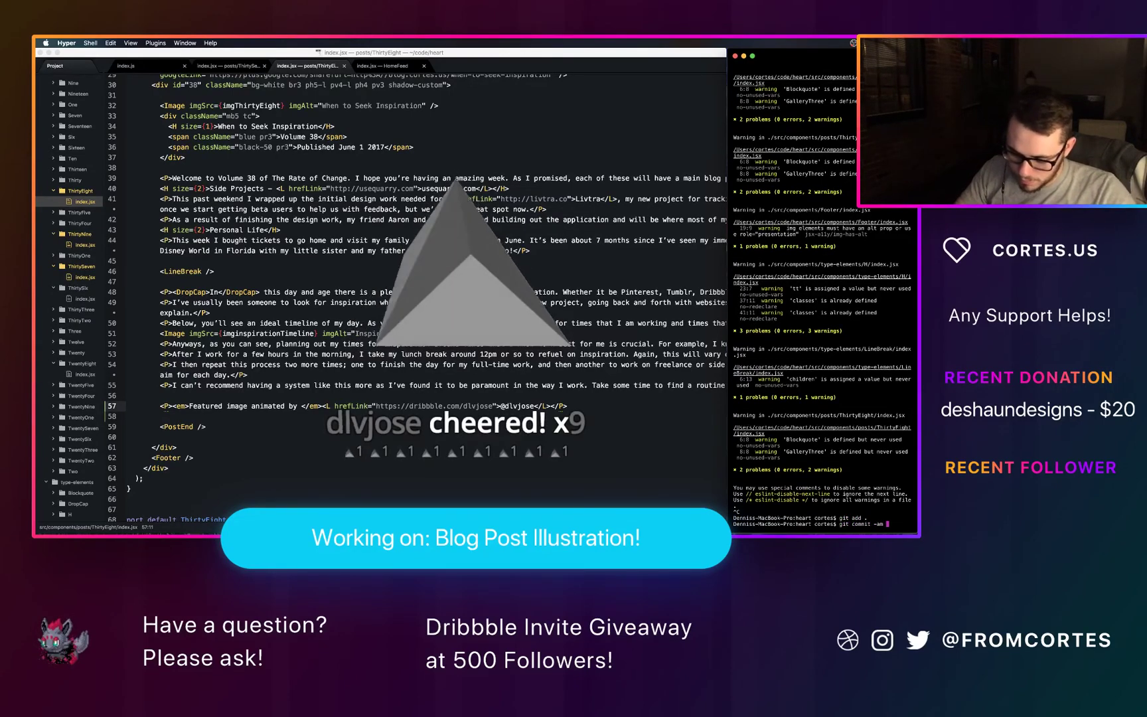
text("")
key(Left)
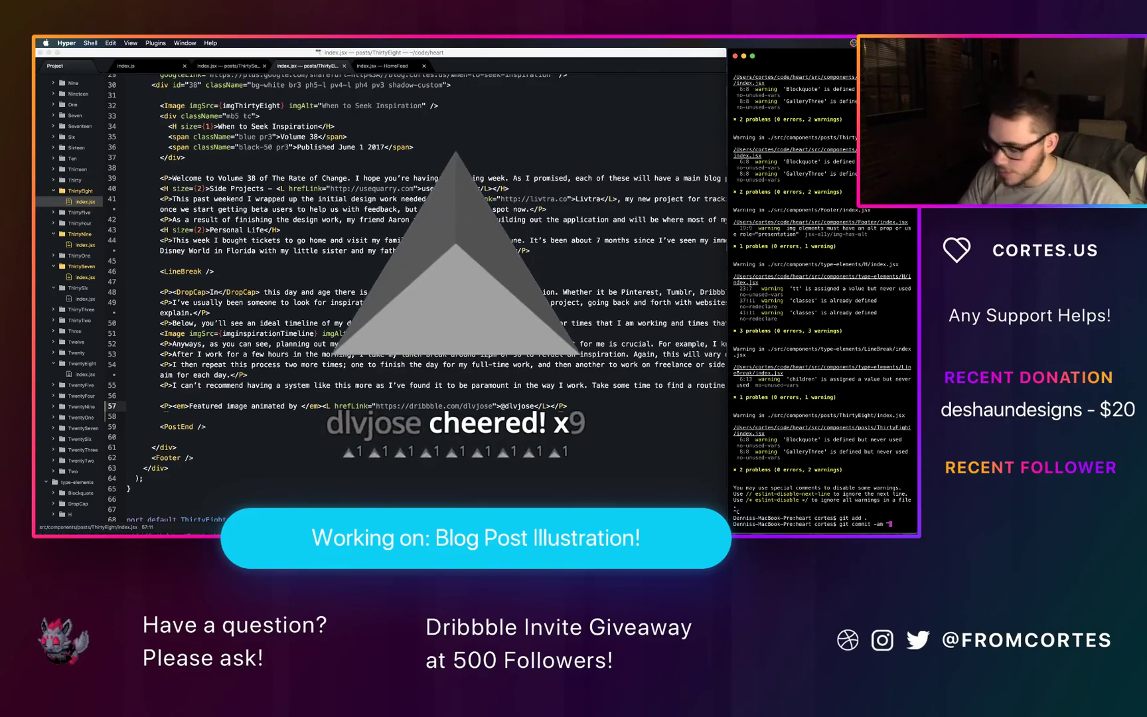
text(Adds)
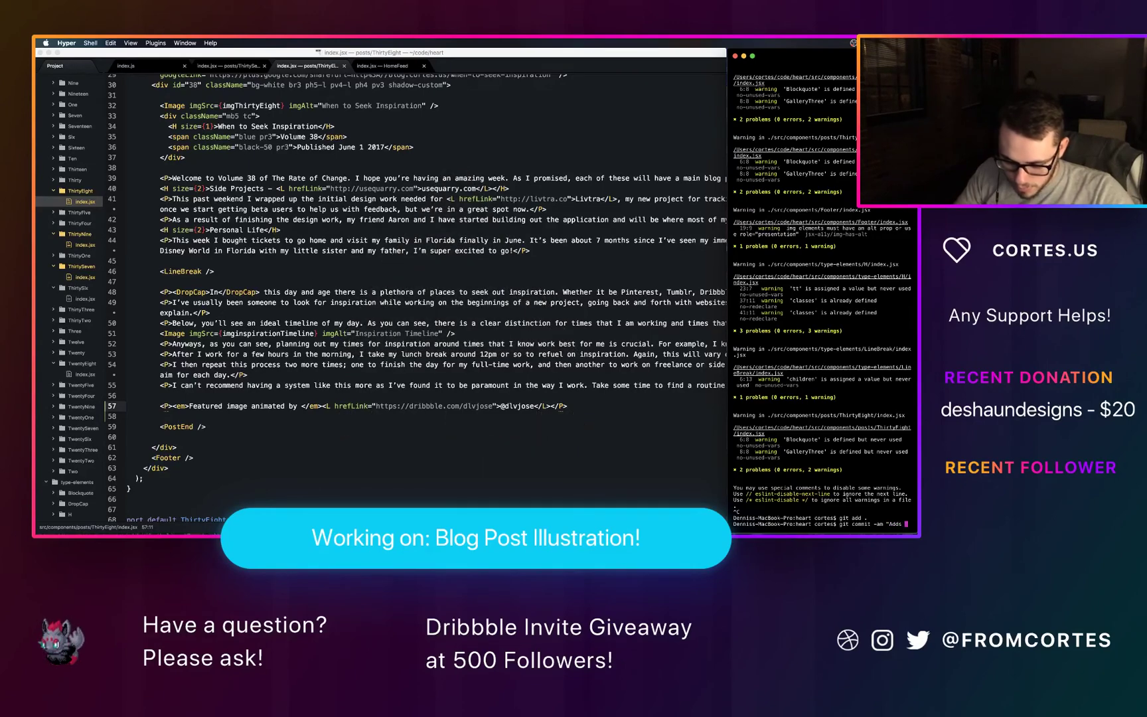
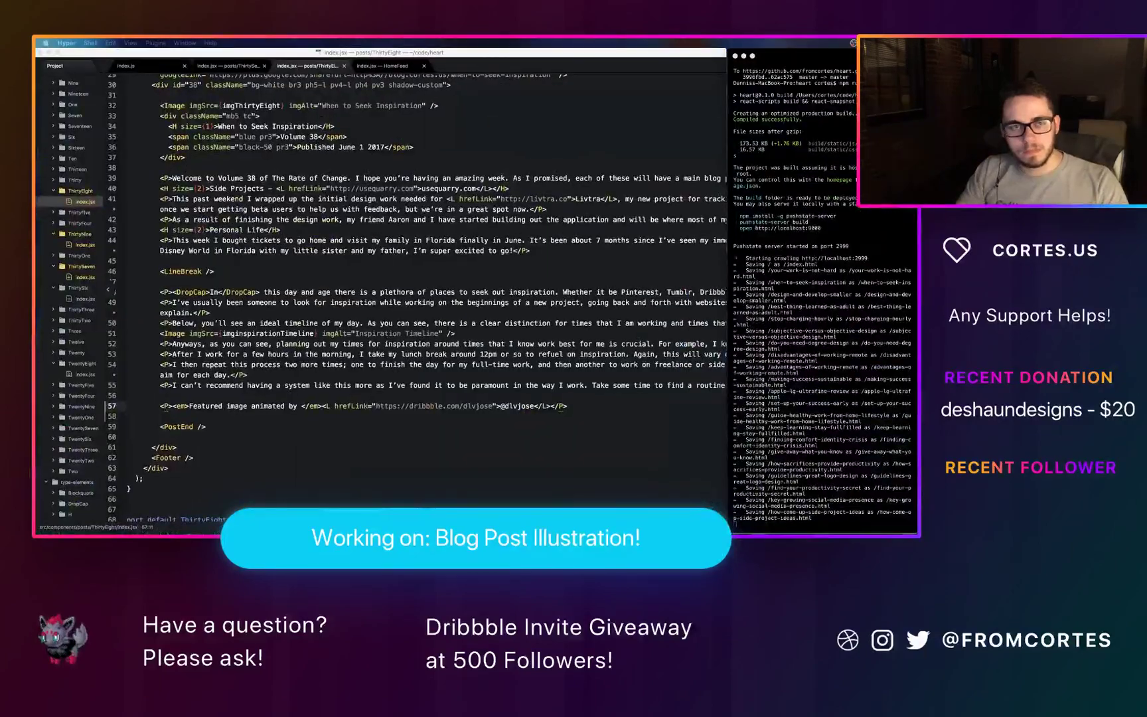
Step: Bring the Twitch chat window to the front and read the latest messages
key(ctrl+Right)
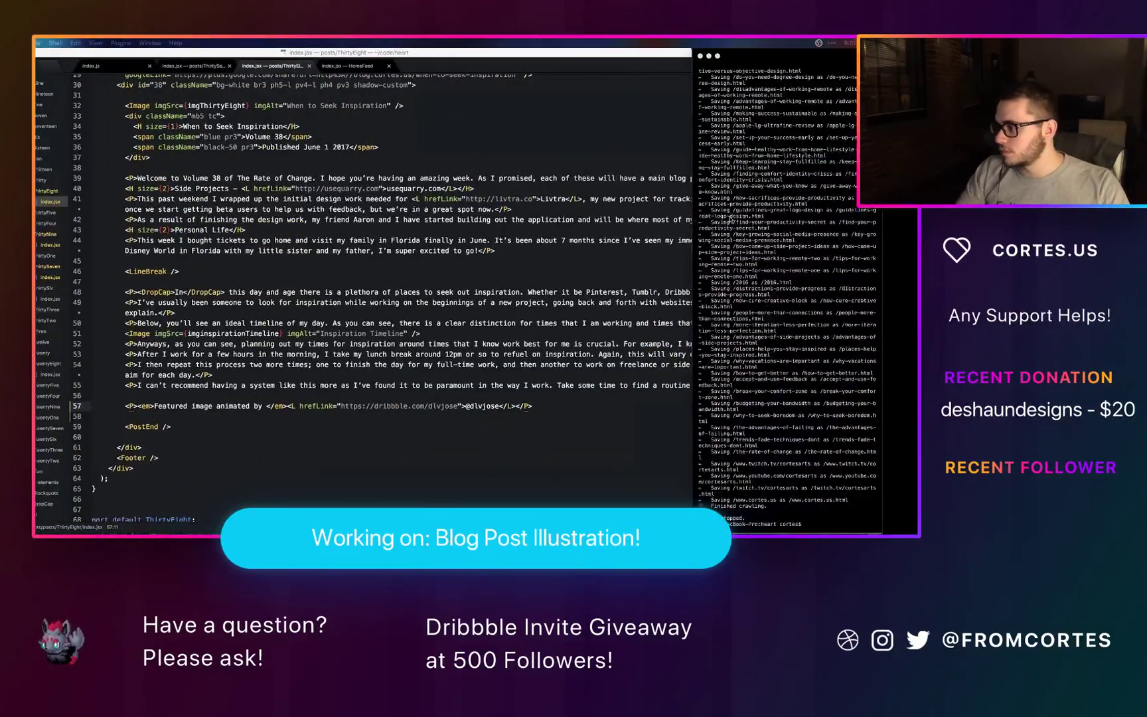
key(ctrl+Up)
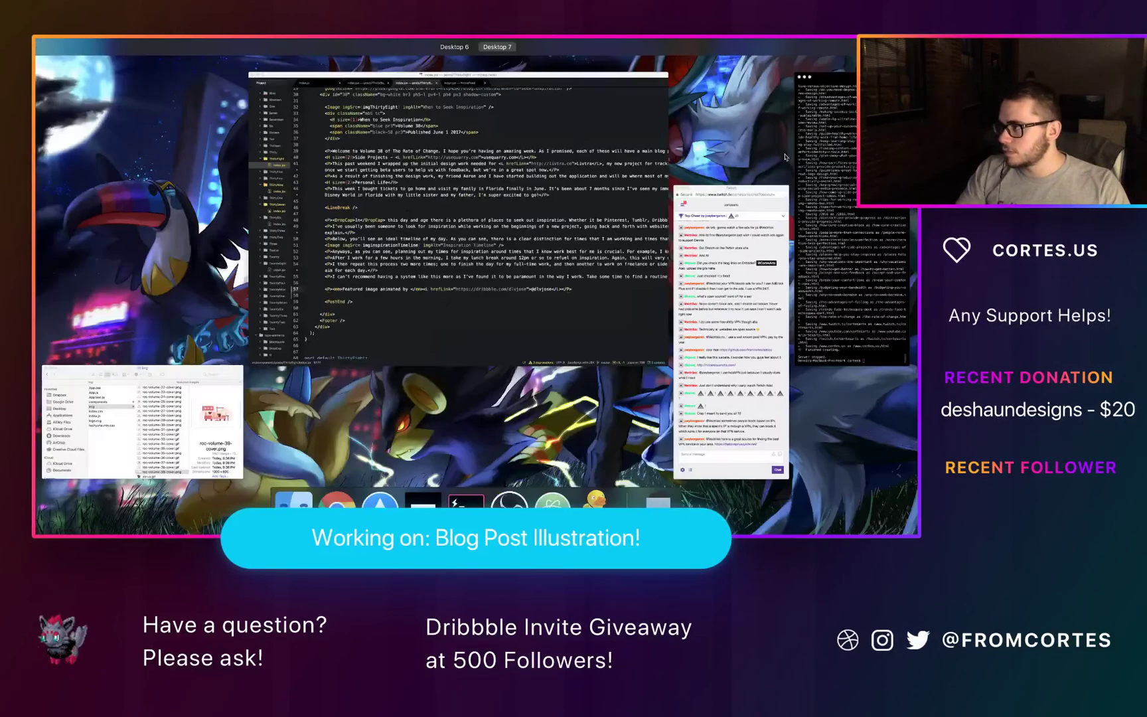
click(756, 240)
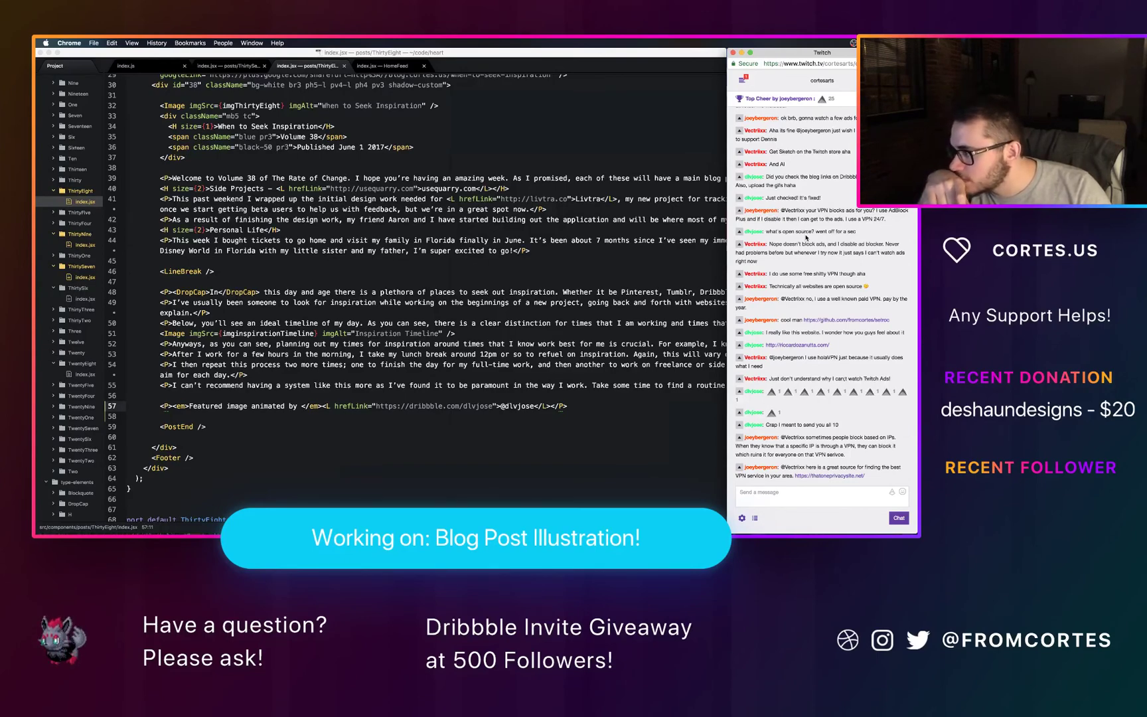
Step: Hide the code editor and open the heart project's build folder in Finder
click(323, 274)
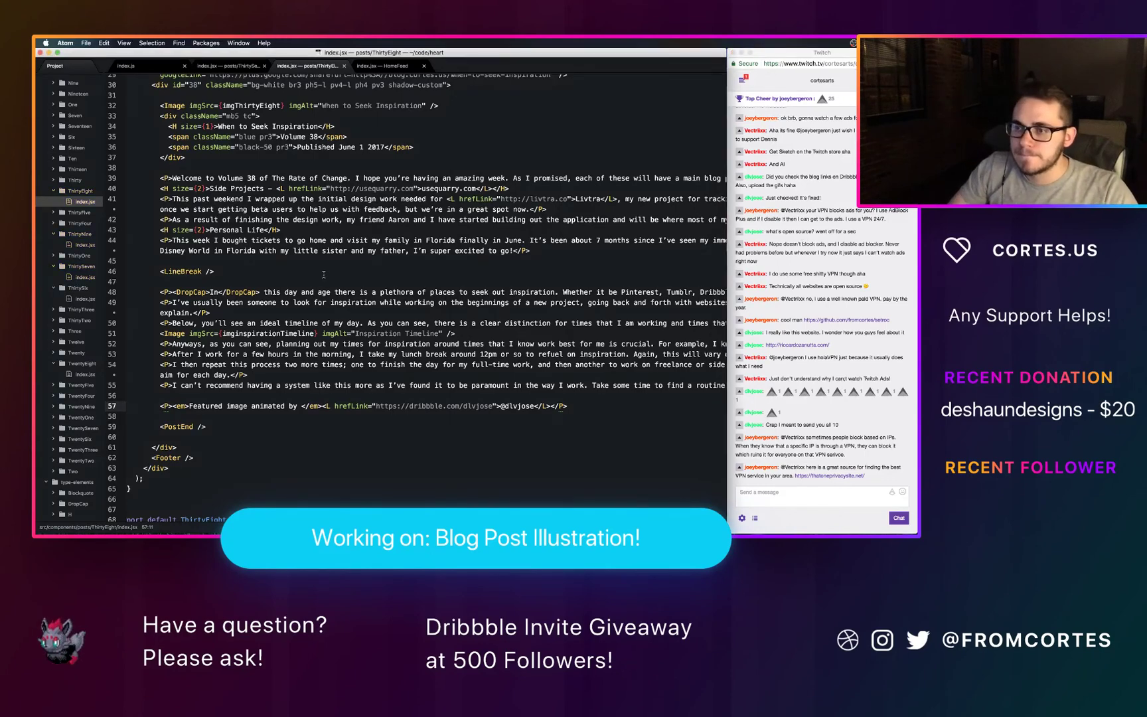
key(super+h)
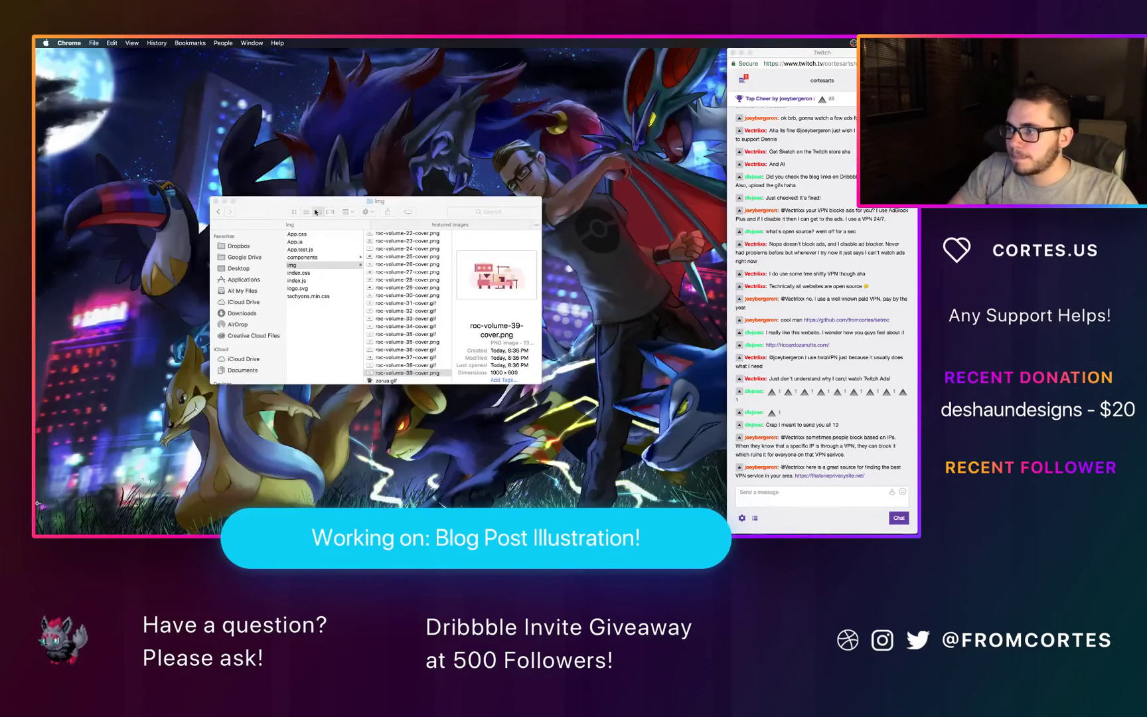
click(242, 211)
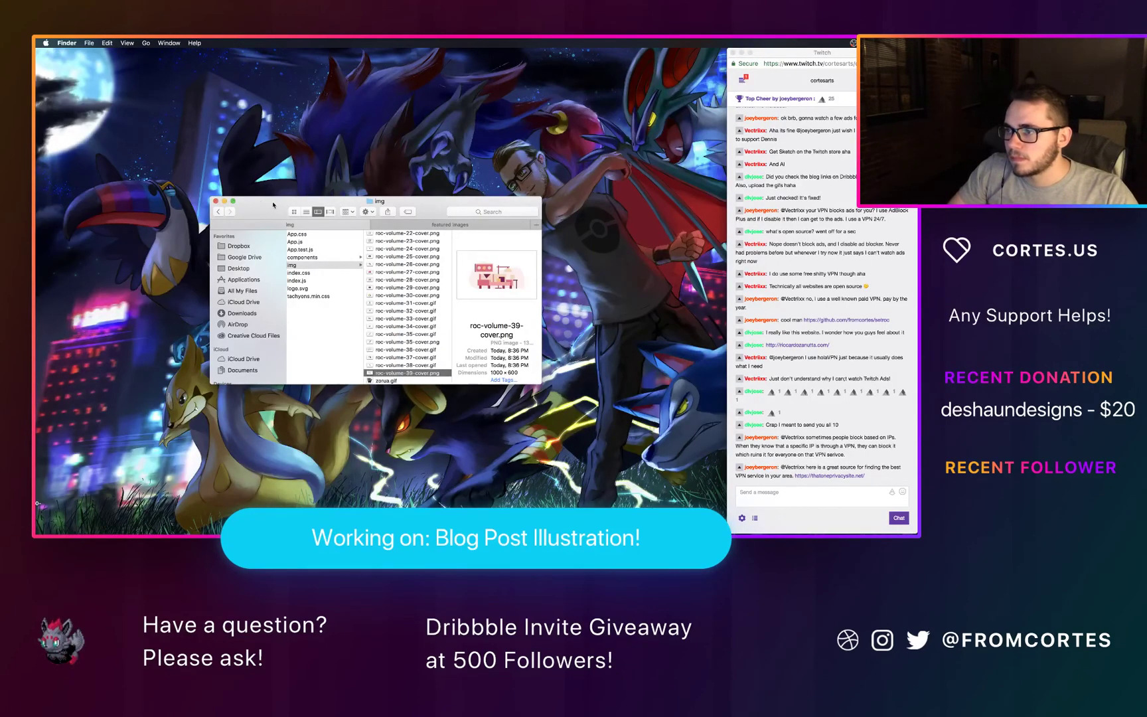
scroll(321, 256, left, 2)
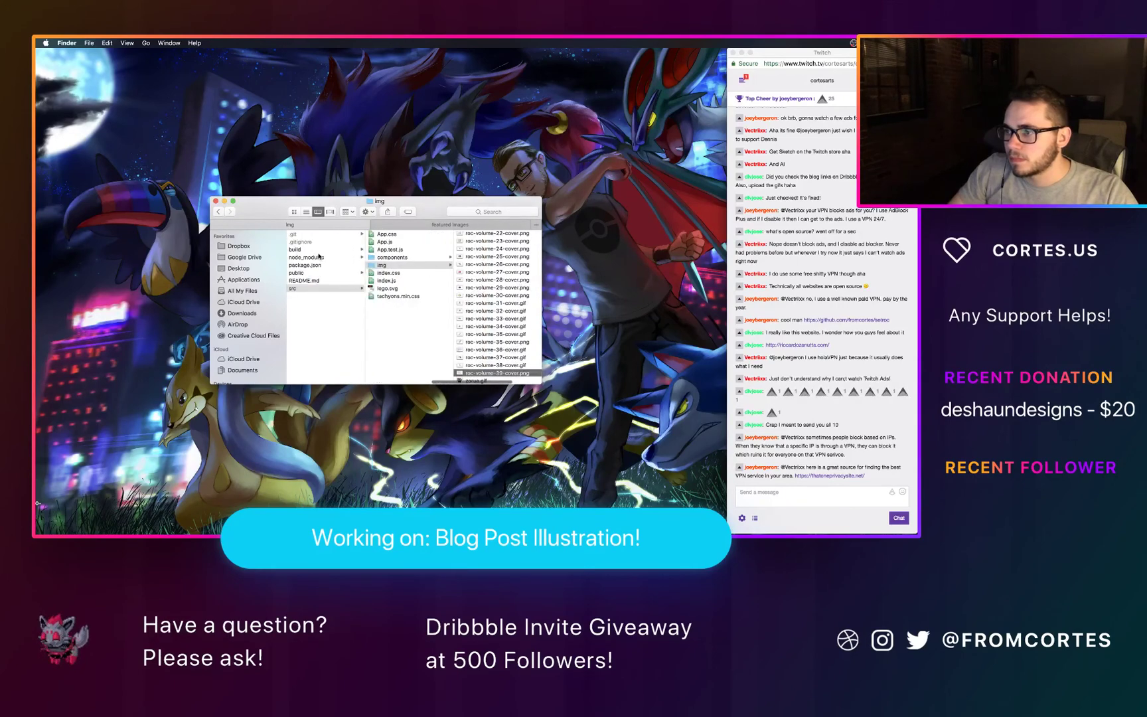
key(ctrl+Up)
click(471, 246)
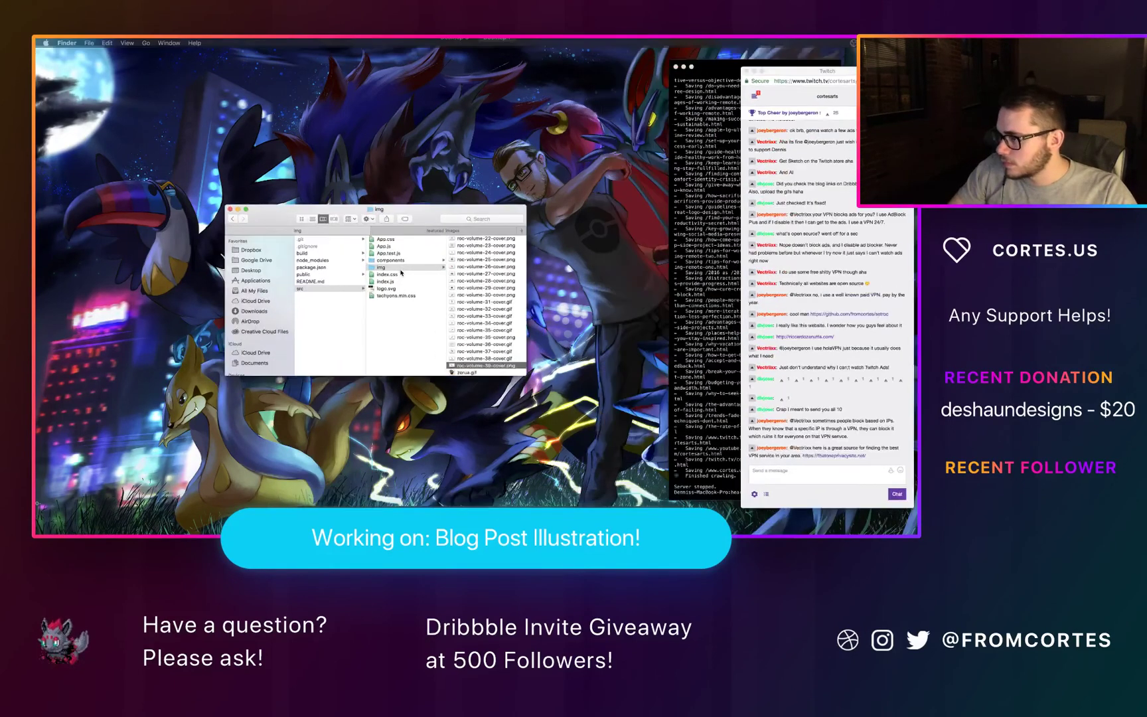
key(ctrl+Right)
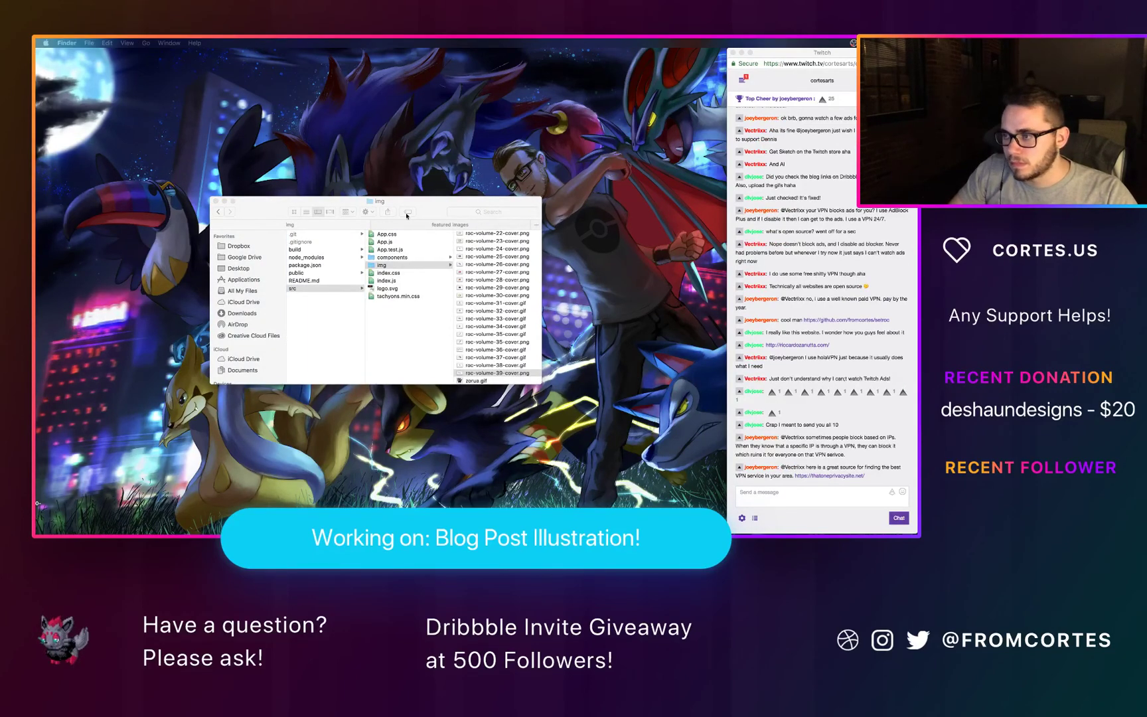
click(431, 205)
scroll(398, 265, left, 5)
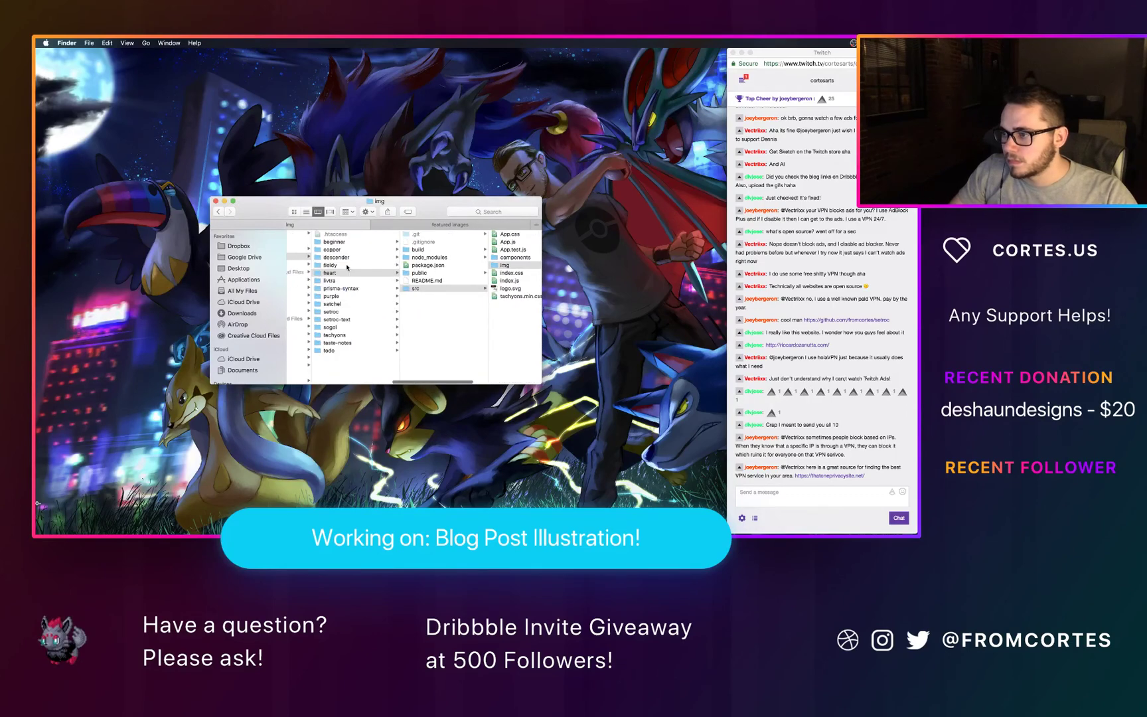
click(419, 250)
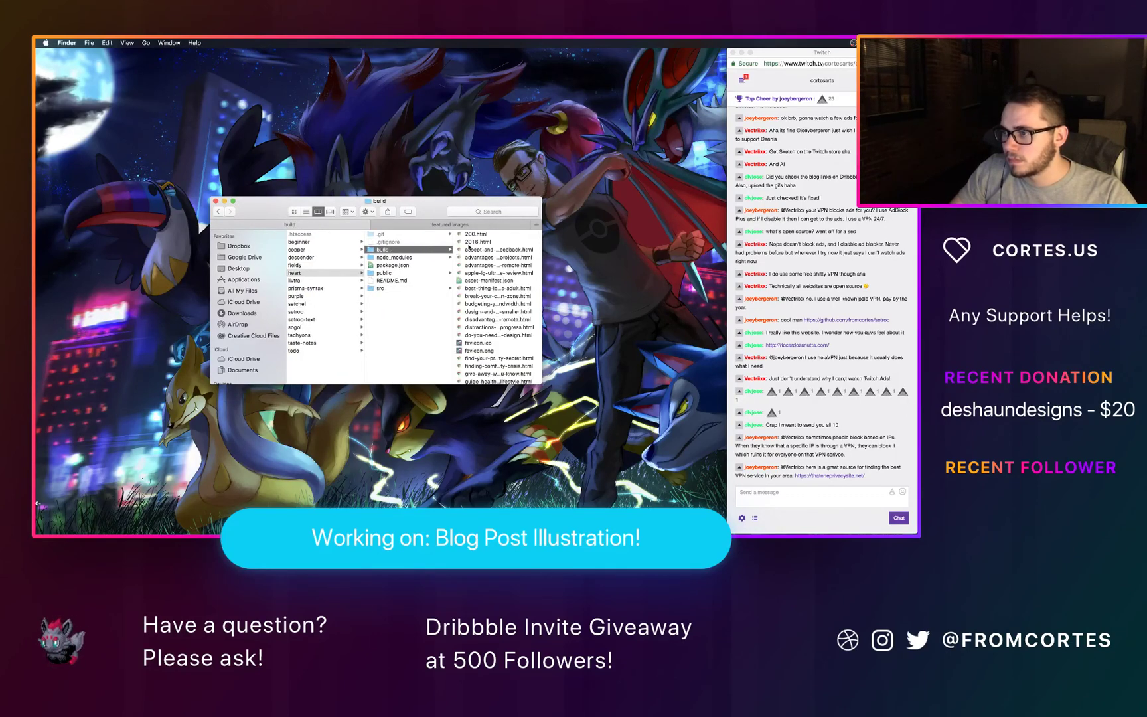
Step: Select all files and folders inside the build folder
click(477, 234)
scroll(416, 312, down, 10)
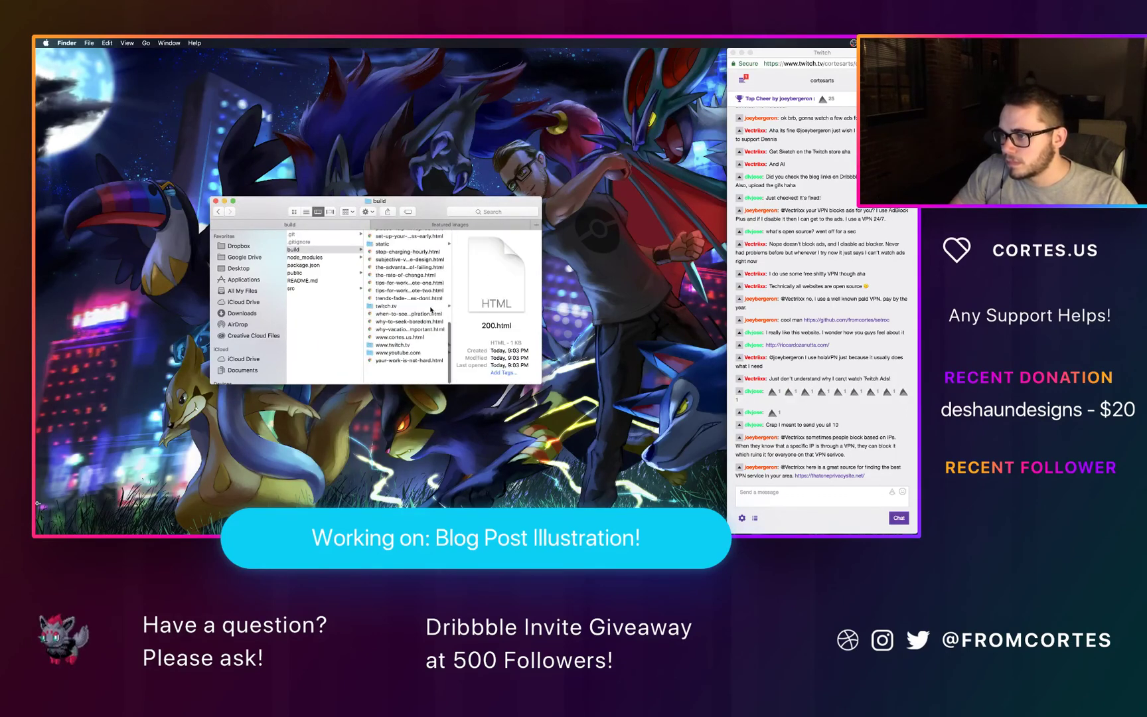
key(super+a)
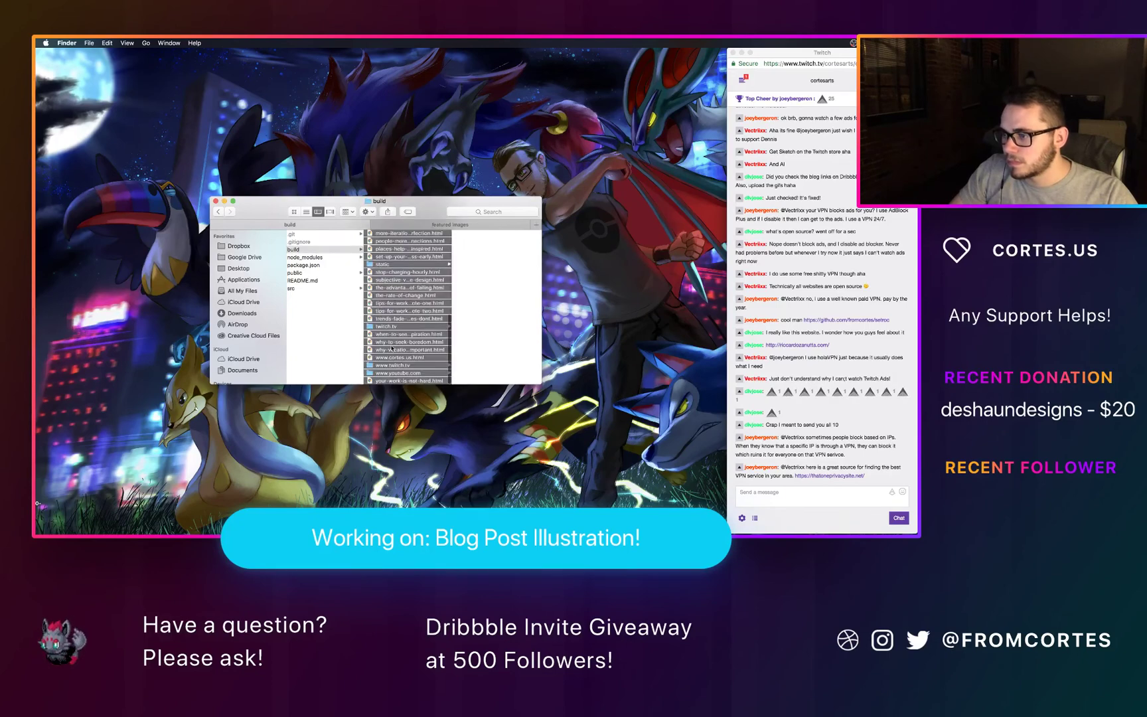
drag(396, 329, 398, 206)
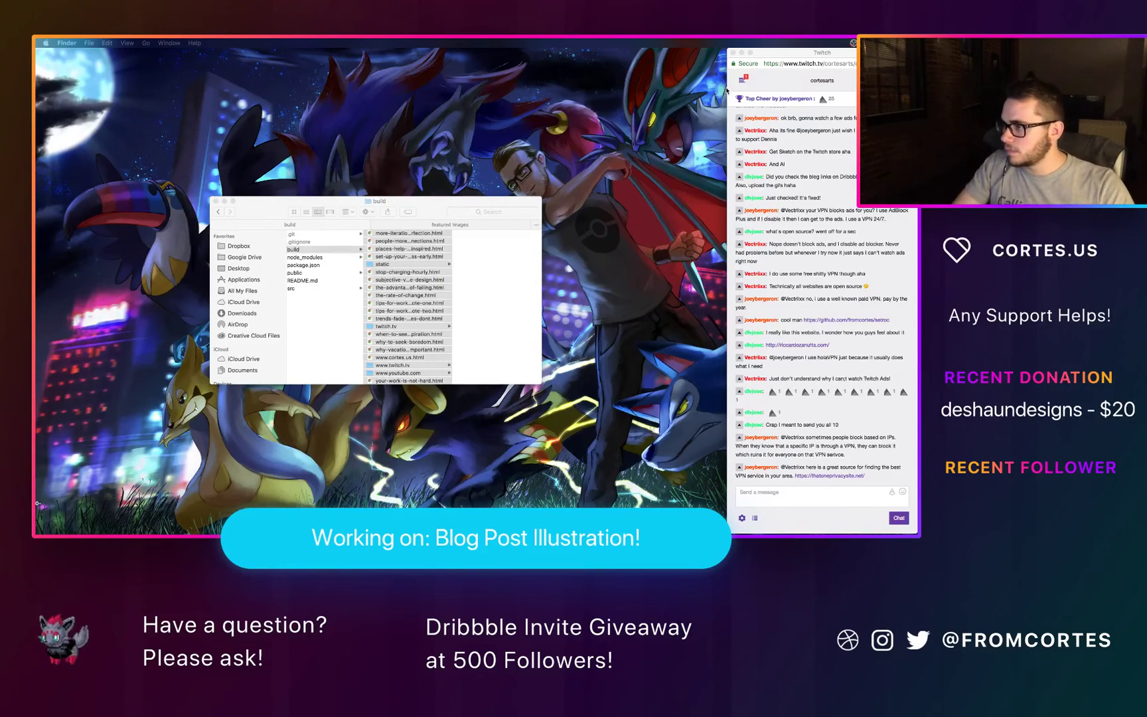
Step: Clear the Twitch chat window off the desktop and switch to the local blog in Chrome
key(ctrl+Up)
drag(806, 166, 438, 60)
key(Escape)
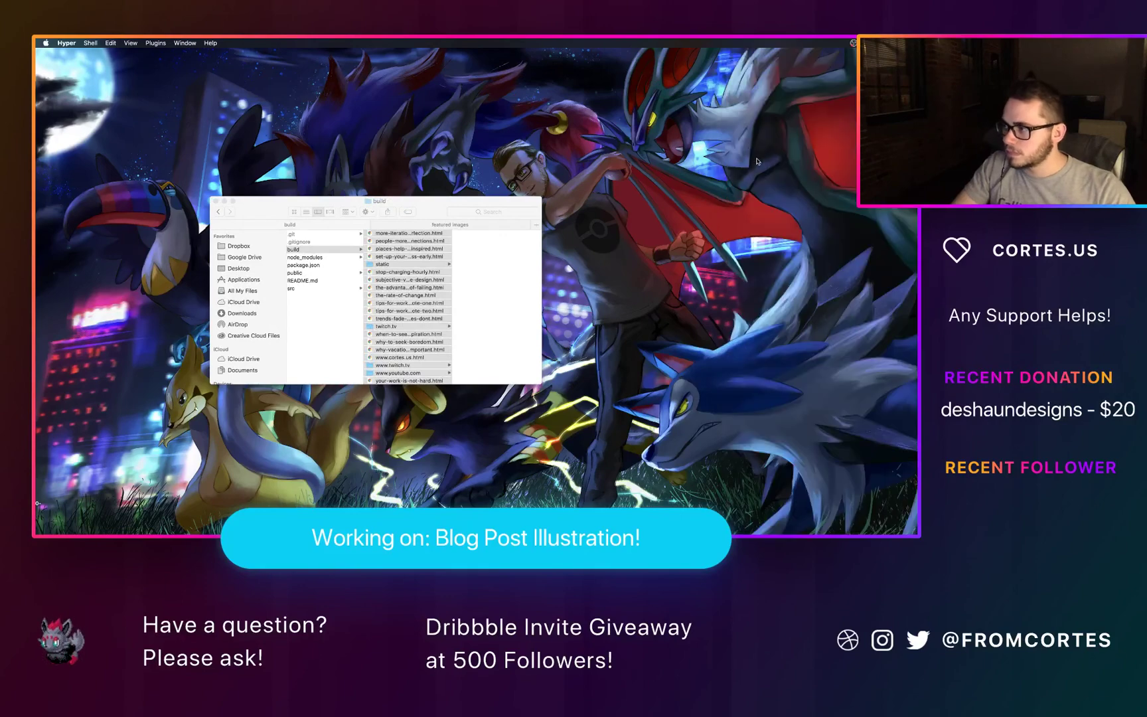
key(ctrl+Left)
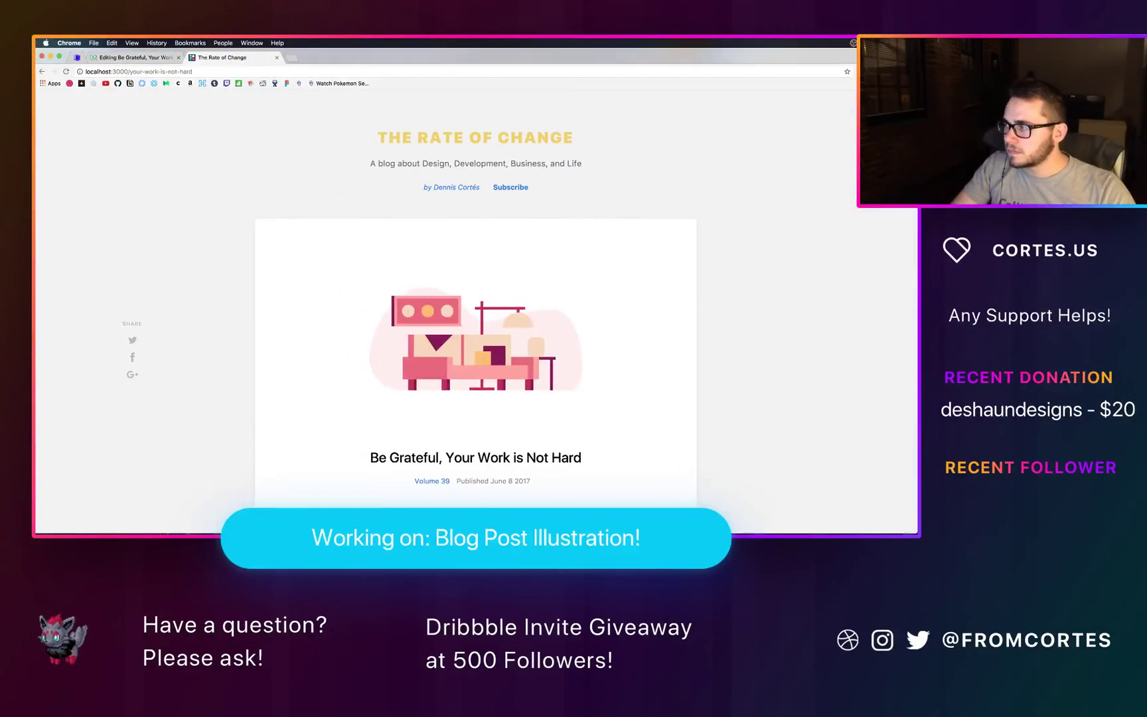
Step: Narrow the browser window to uncover the Twitch chat beside it, and load mailchimp.com in place of the local blog
drag(916, 125, 726, 125)
click(332, 71)
text(mail)
key(Return)
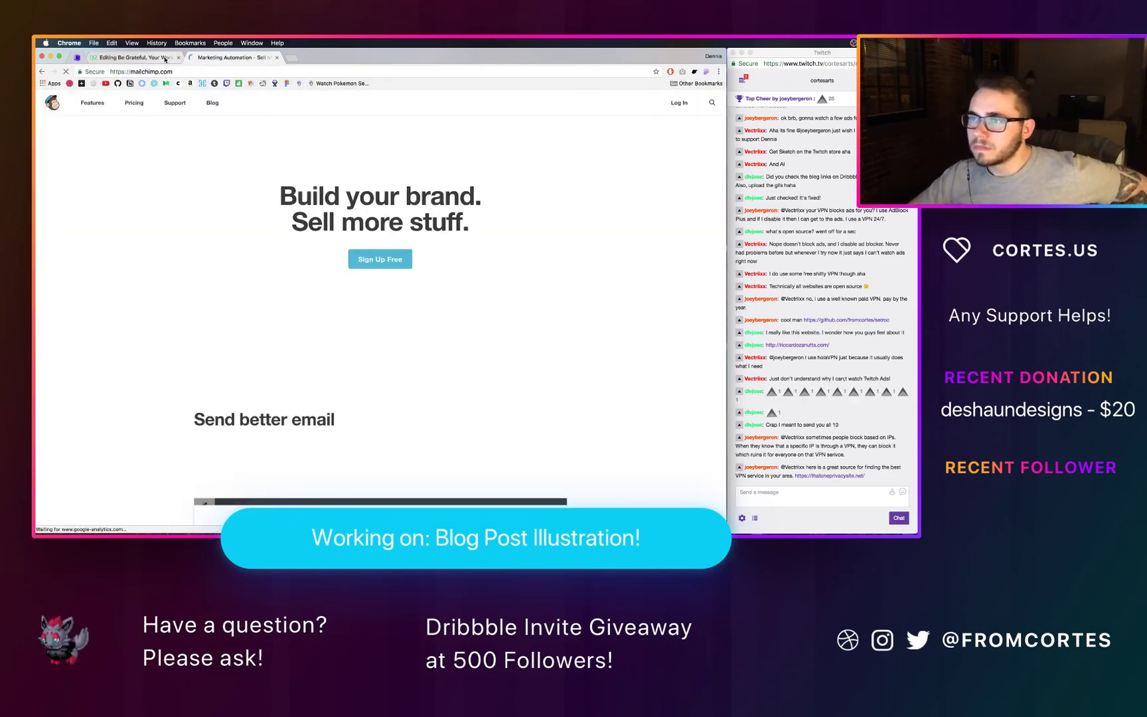
Step: Add the tags Design, Web Development, Inspiration and Self Improvement to the Medium draft's publishing options
click(132, 57)
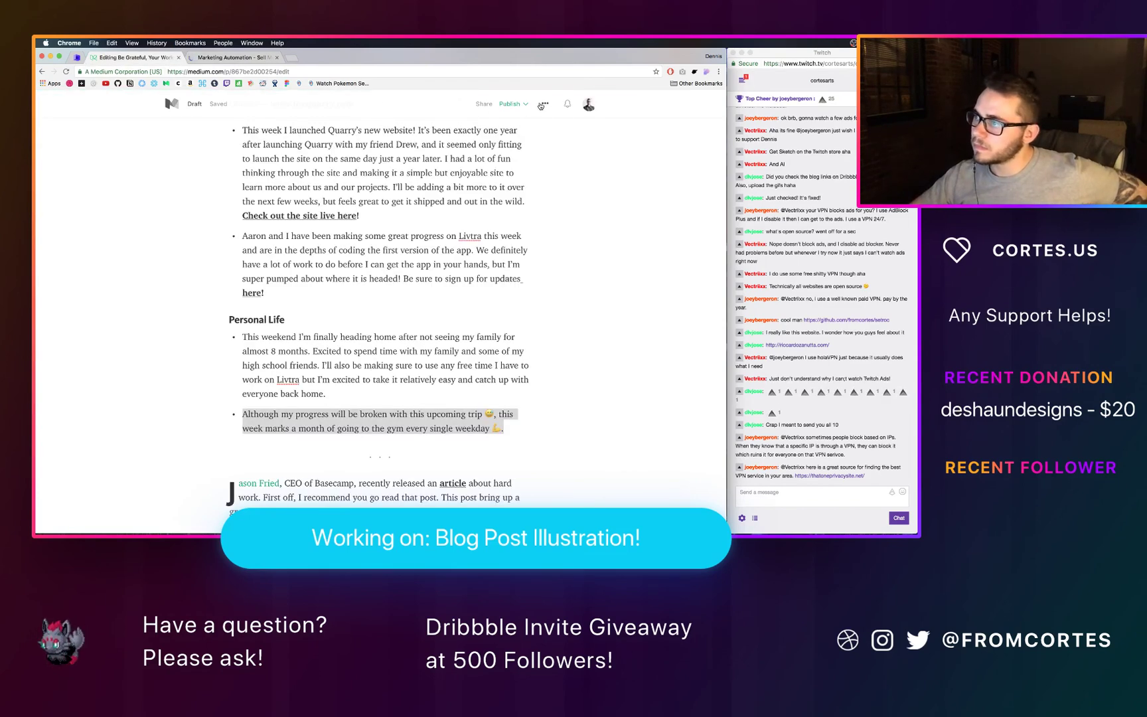
click(543, 105)
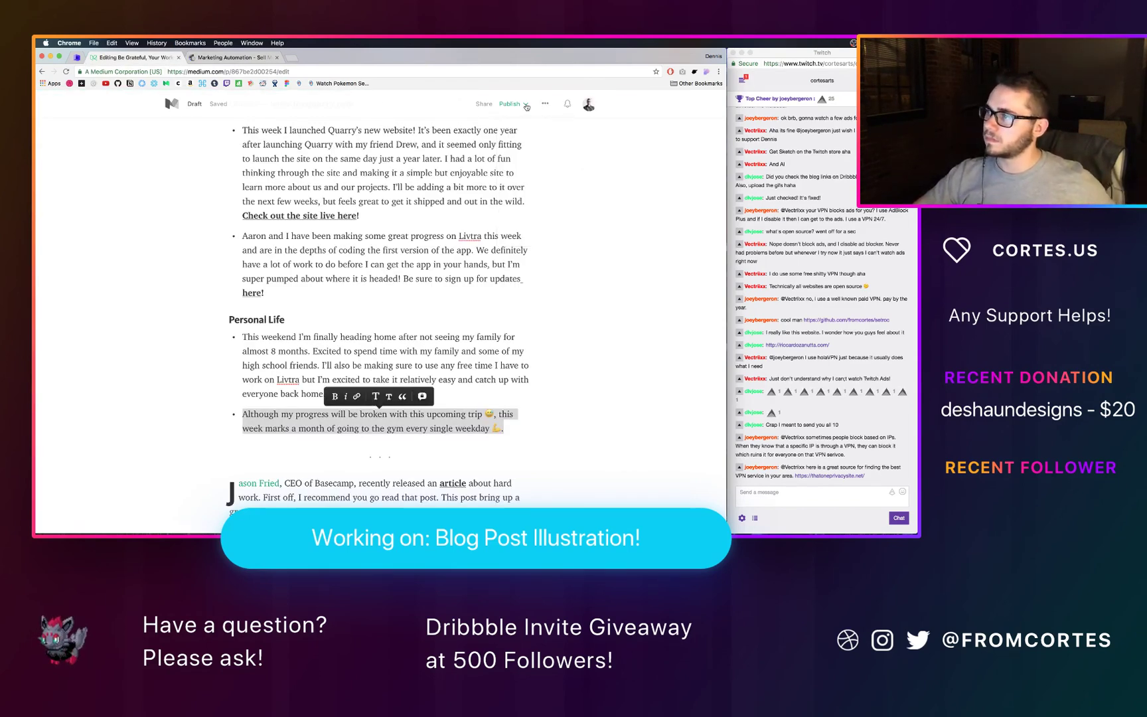
click(524, 105)
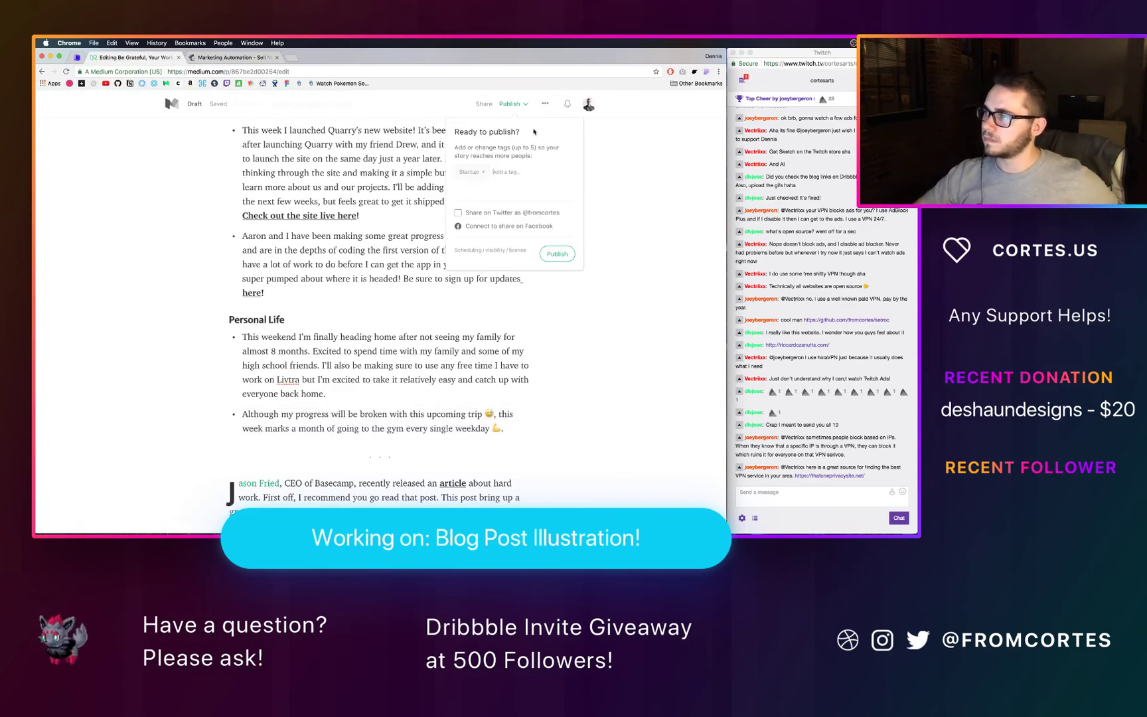
click(505, 172)
text(design)
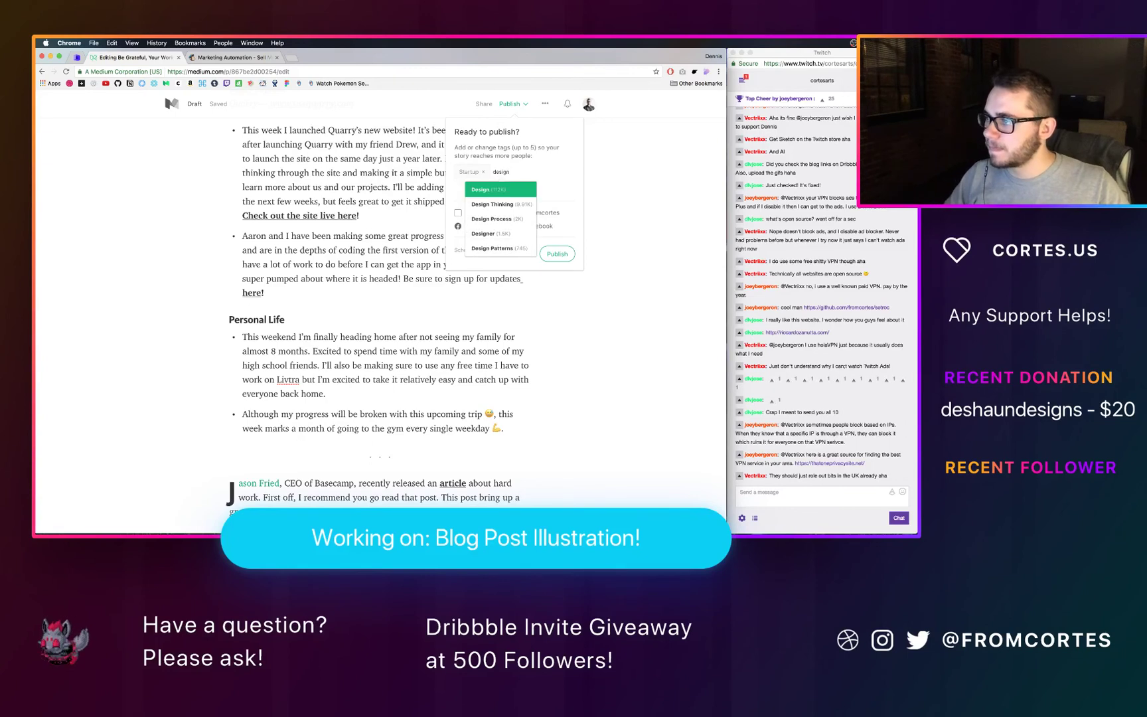
key(Return)
text(web de)
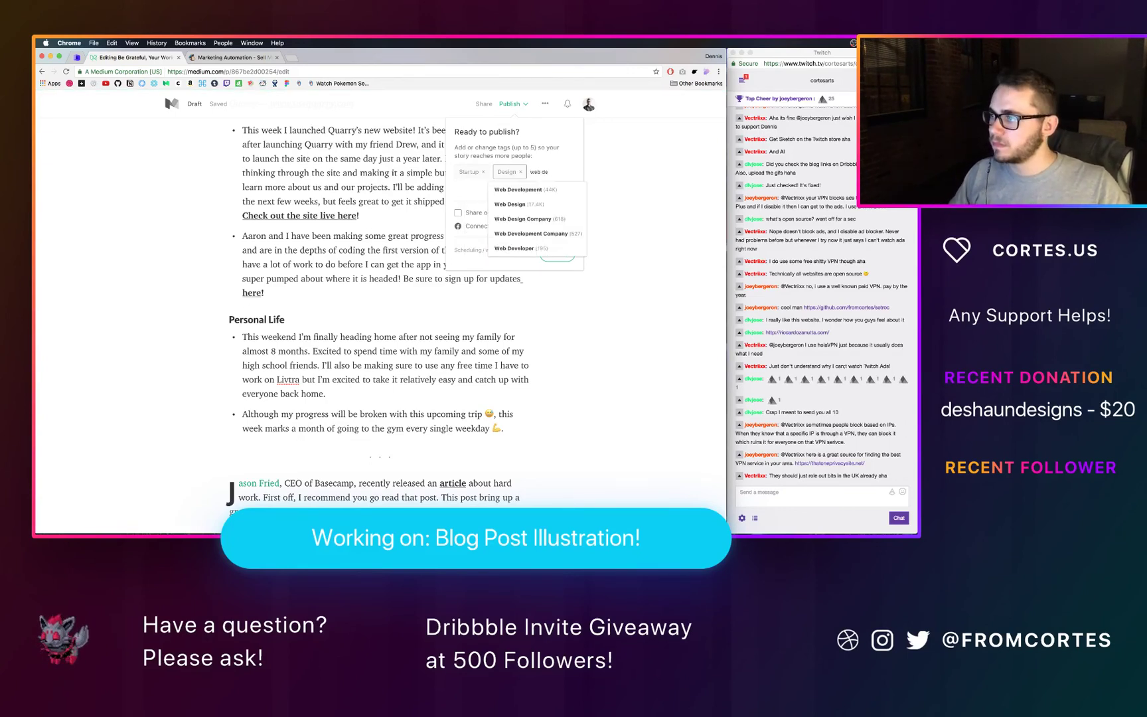
key(Return)
text(ind)
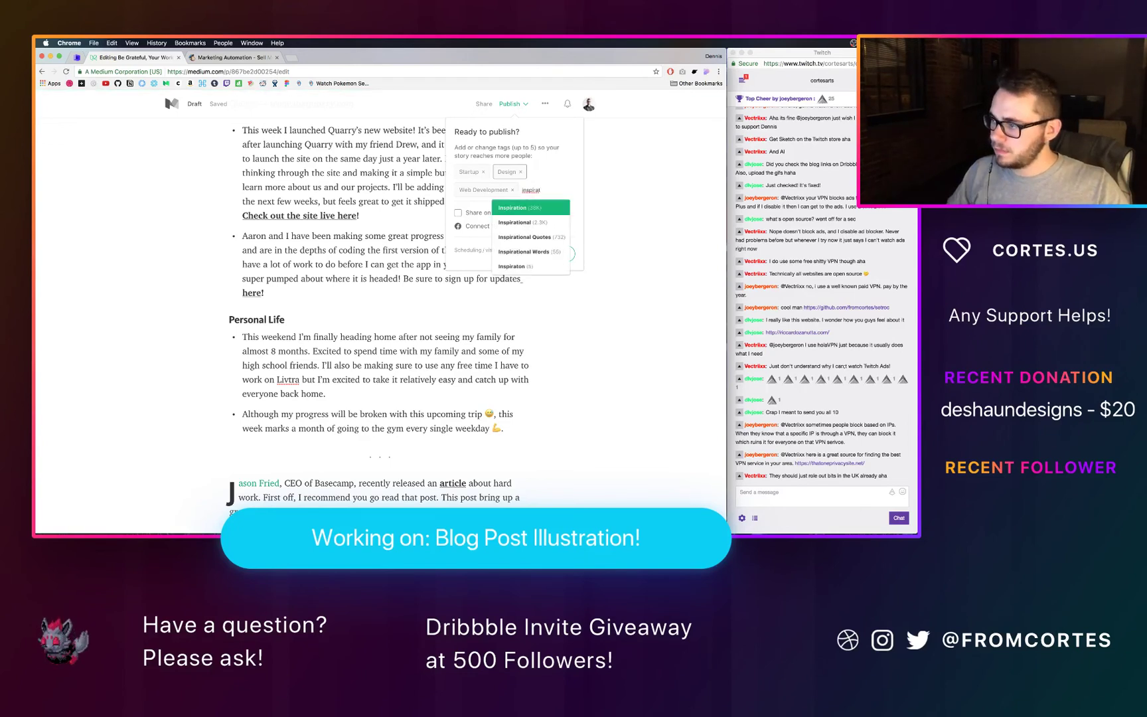
key(Return)
text(self)
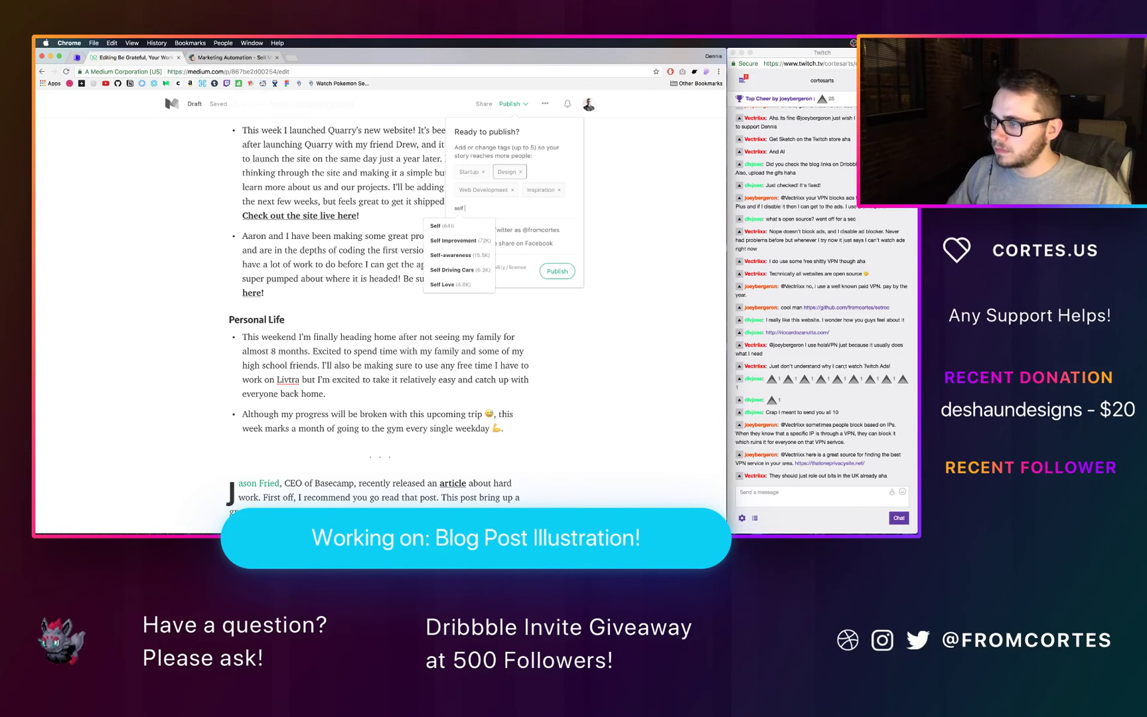
key(Down)
key(Return)
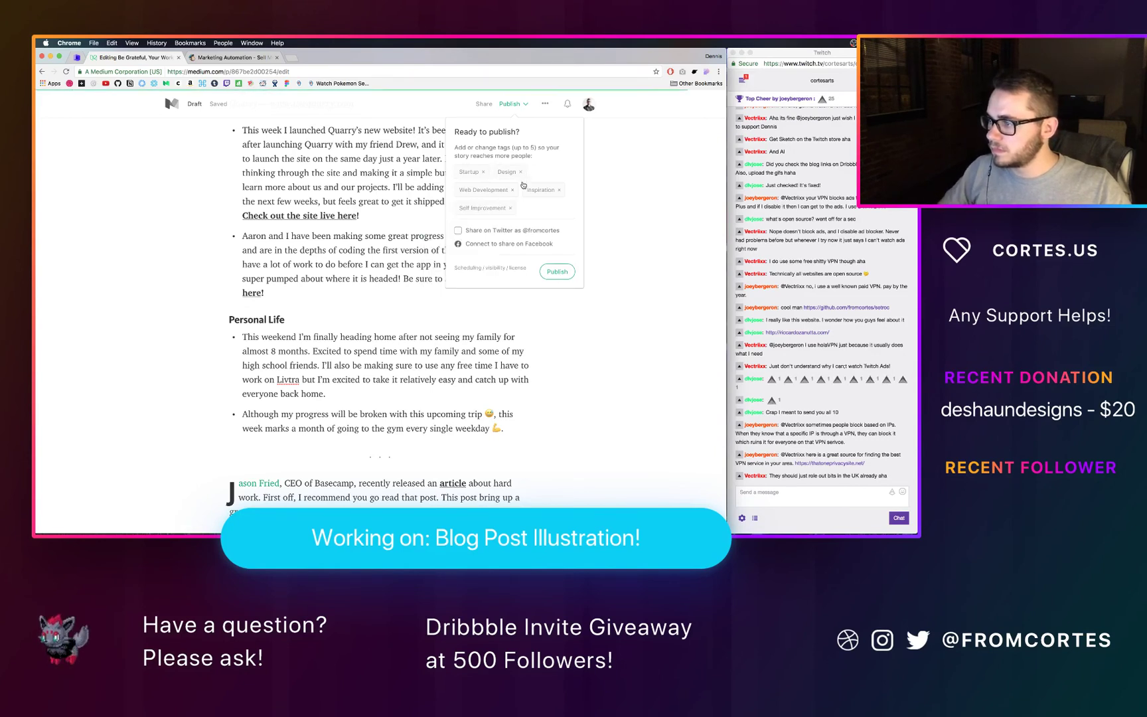
Step: Schedule the Medium story to be published on 06/08/2017 at 08:50 AM and save the schedule
click(473, 268)
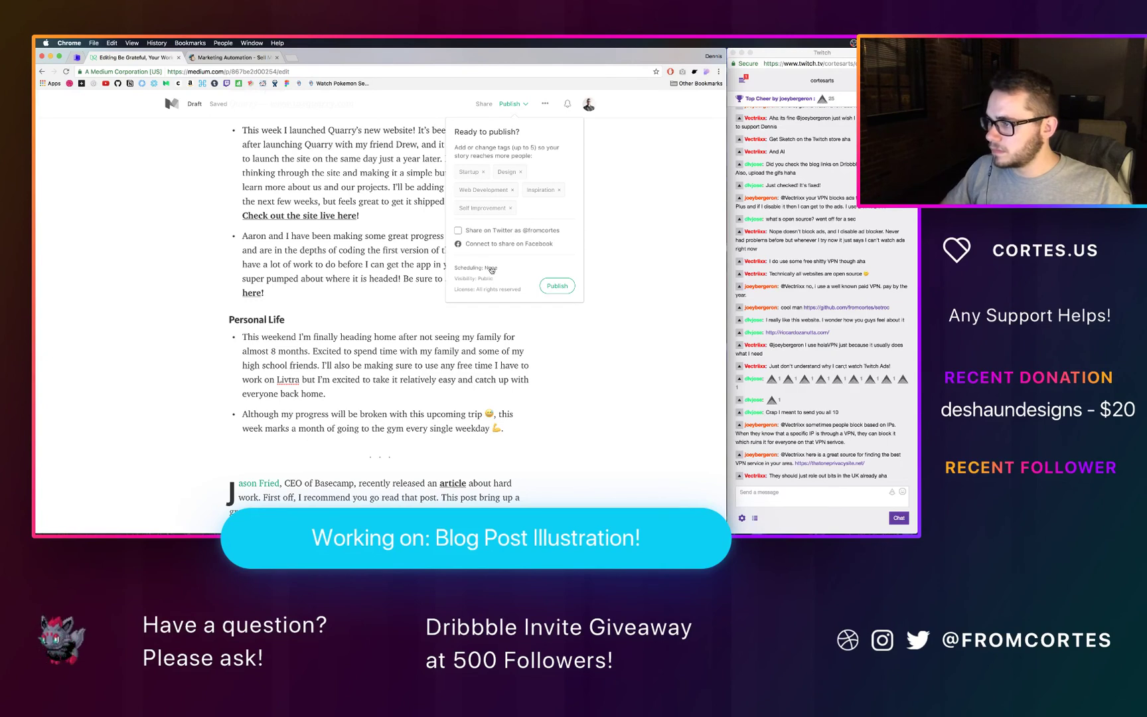
click(491, 268)
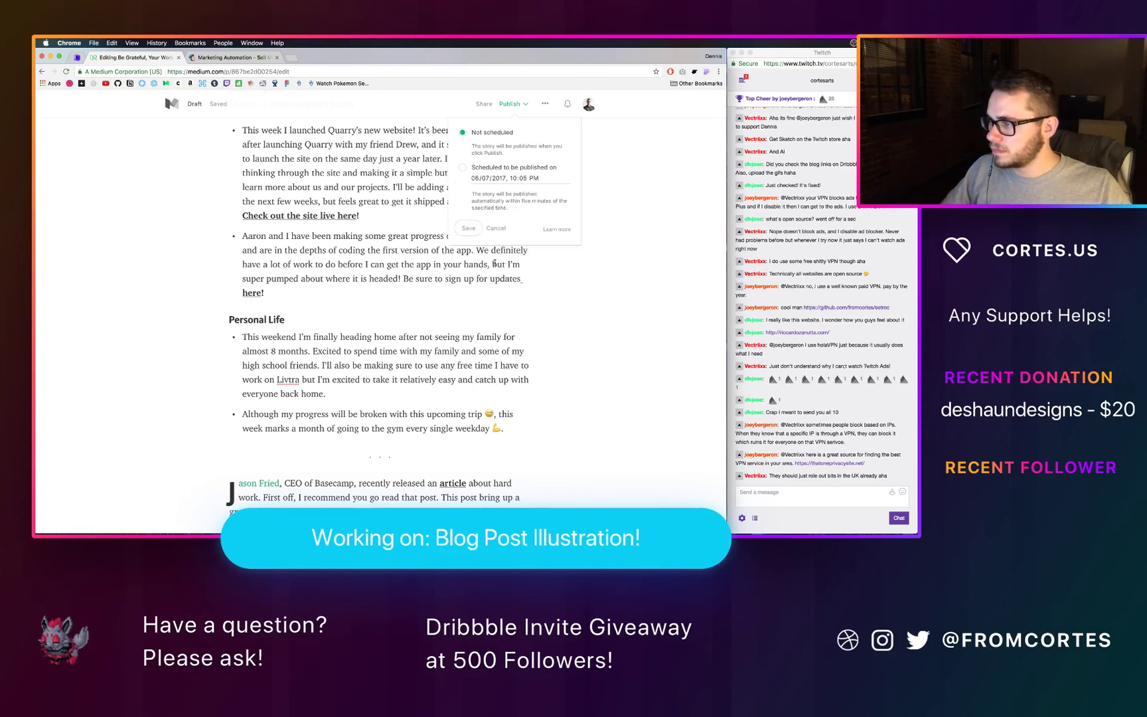
click(486, 179)
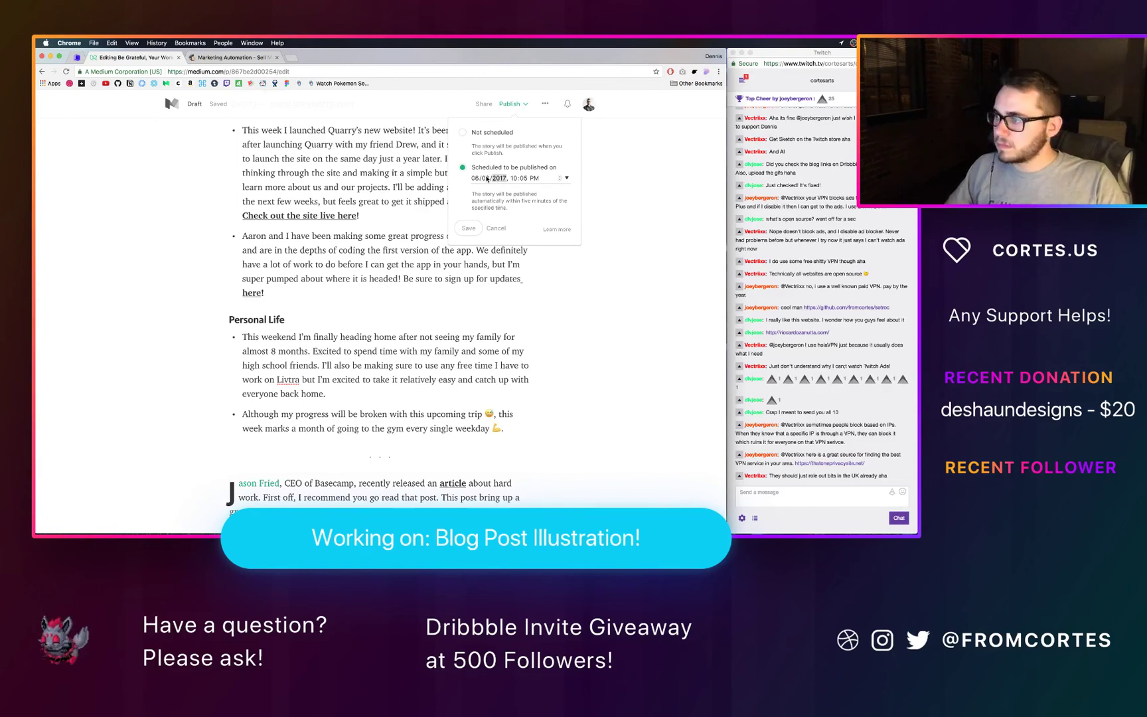
click(515, 178)
text(8)
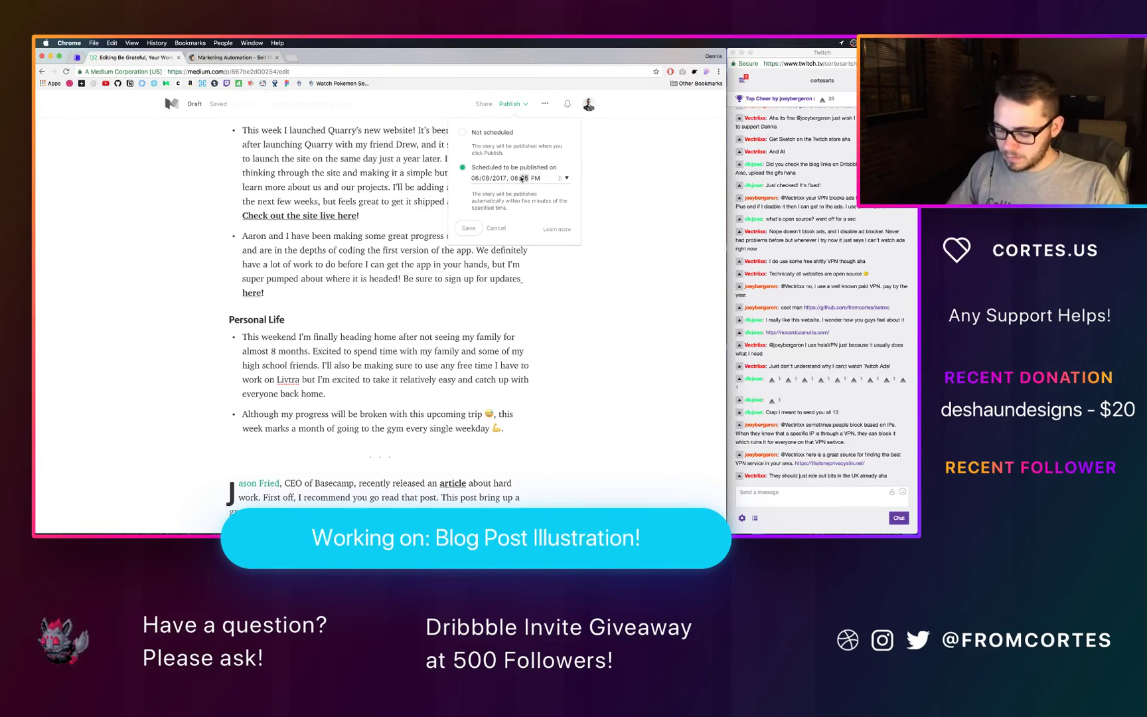
click(529, 178)
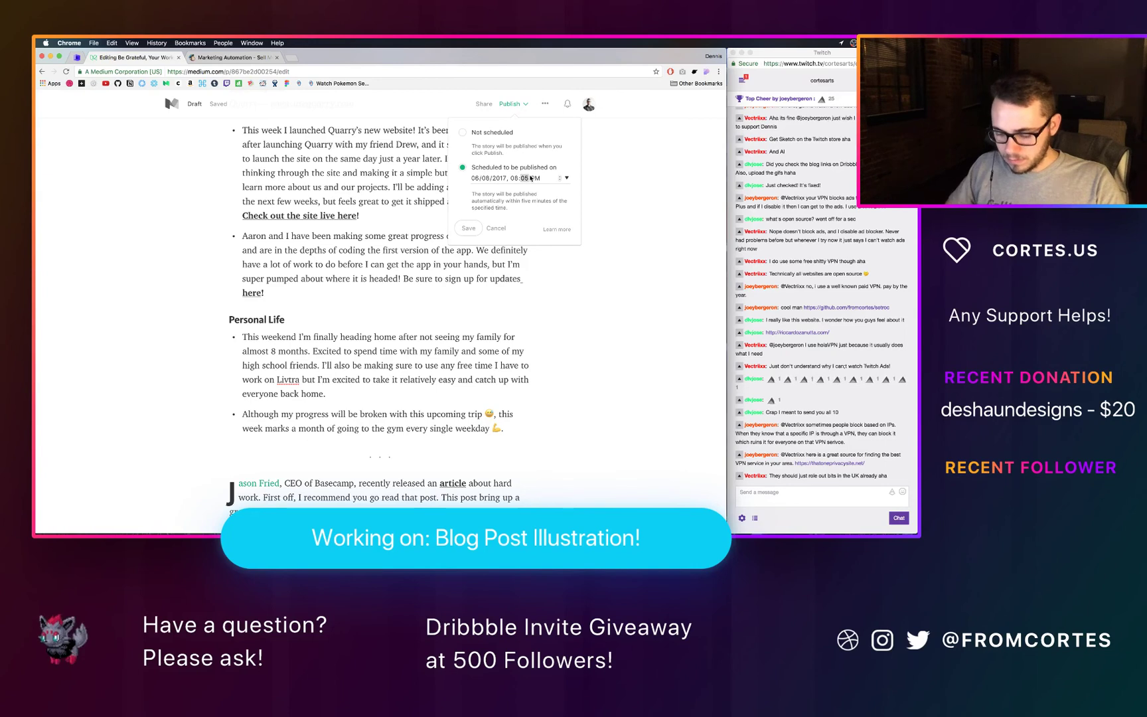
text(50)
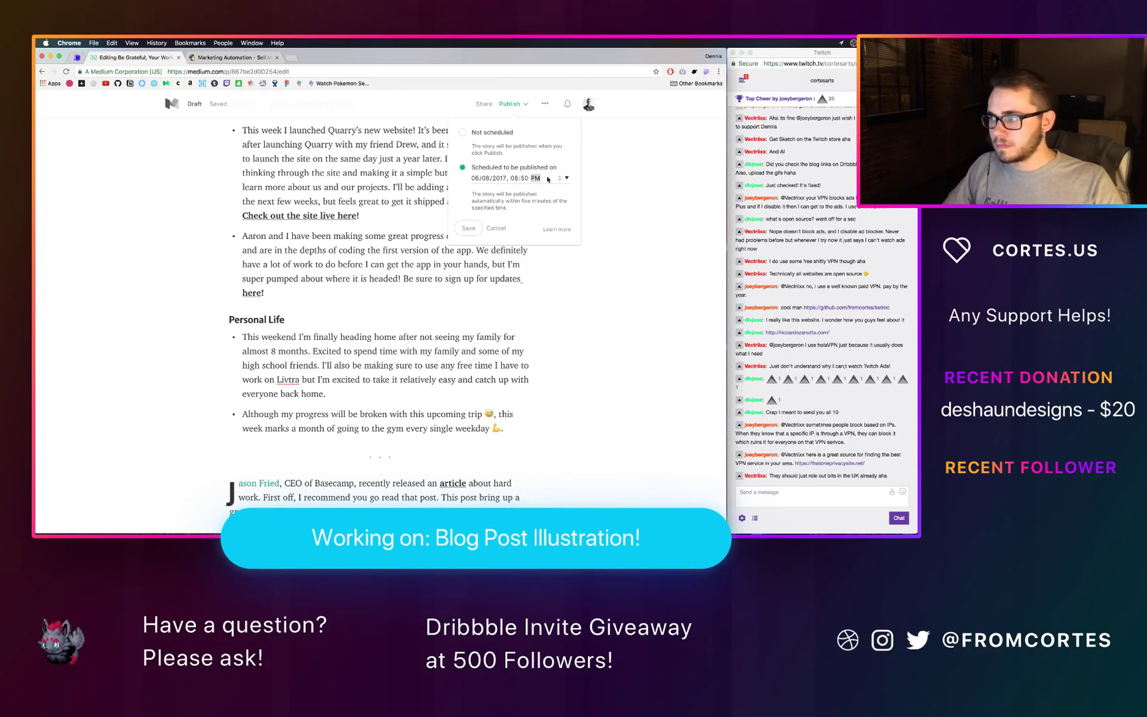
text(a)
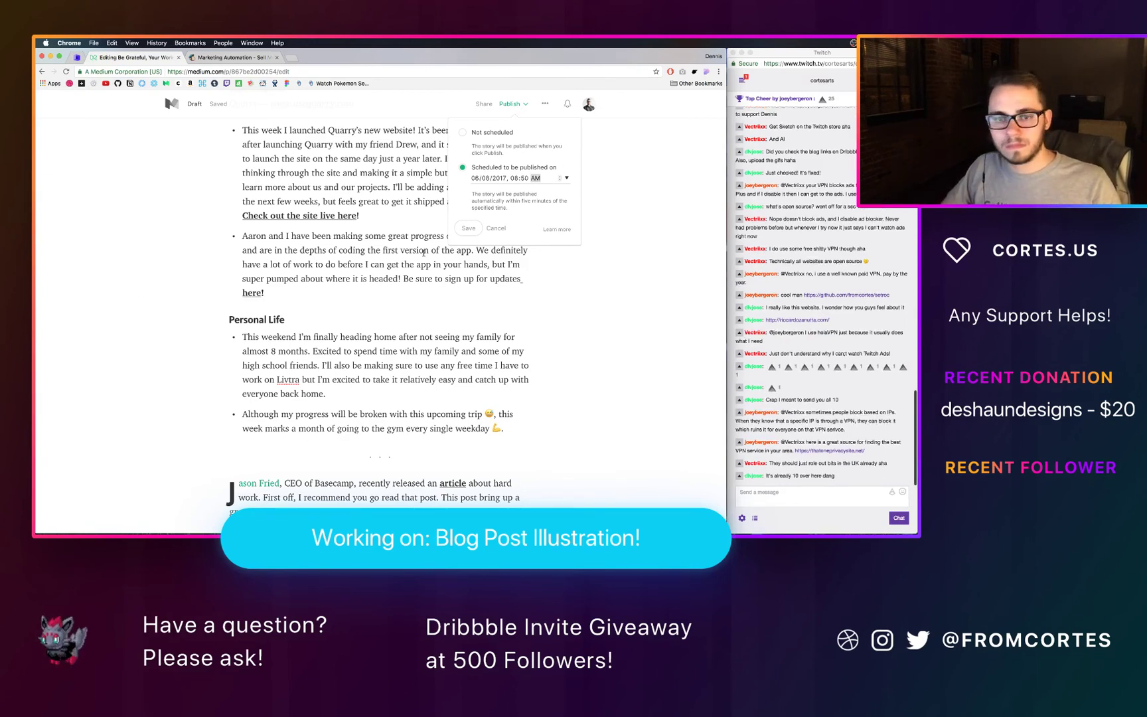
click(467, 228)
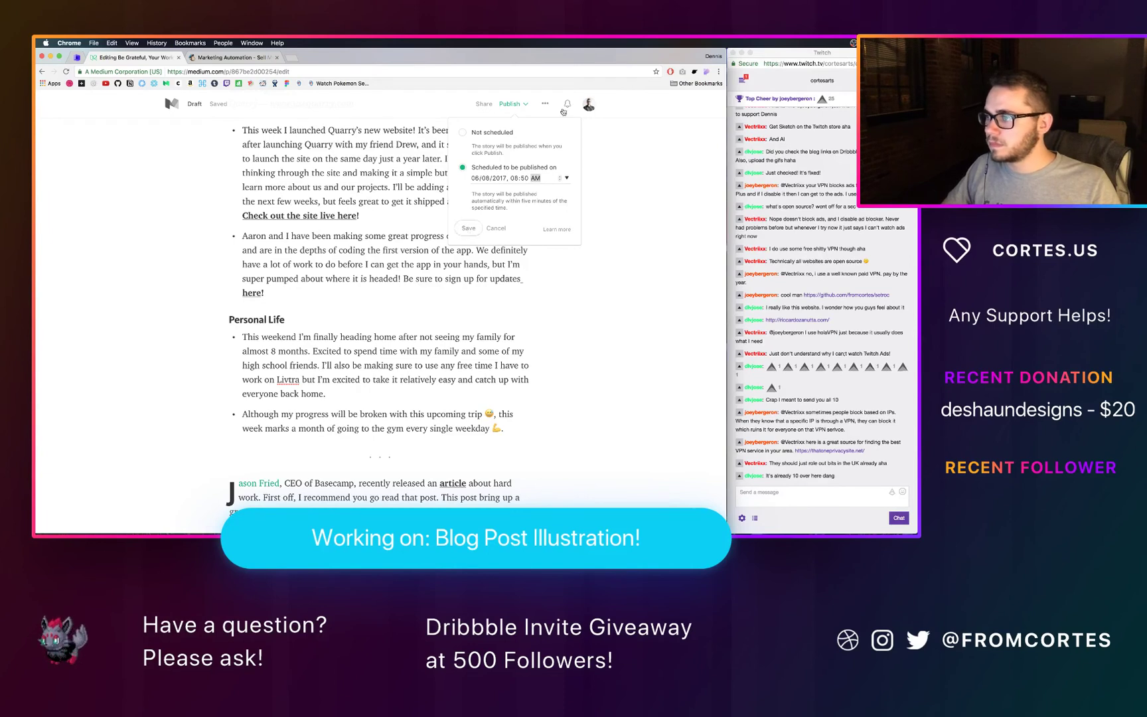
Step: Add the scheduled Medium draft to the publication The Rate of Change
click(545, 104)
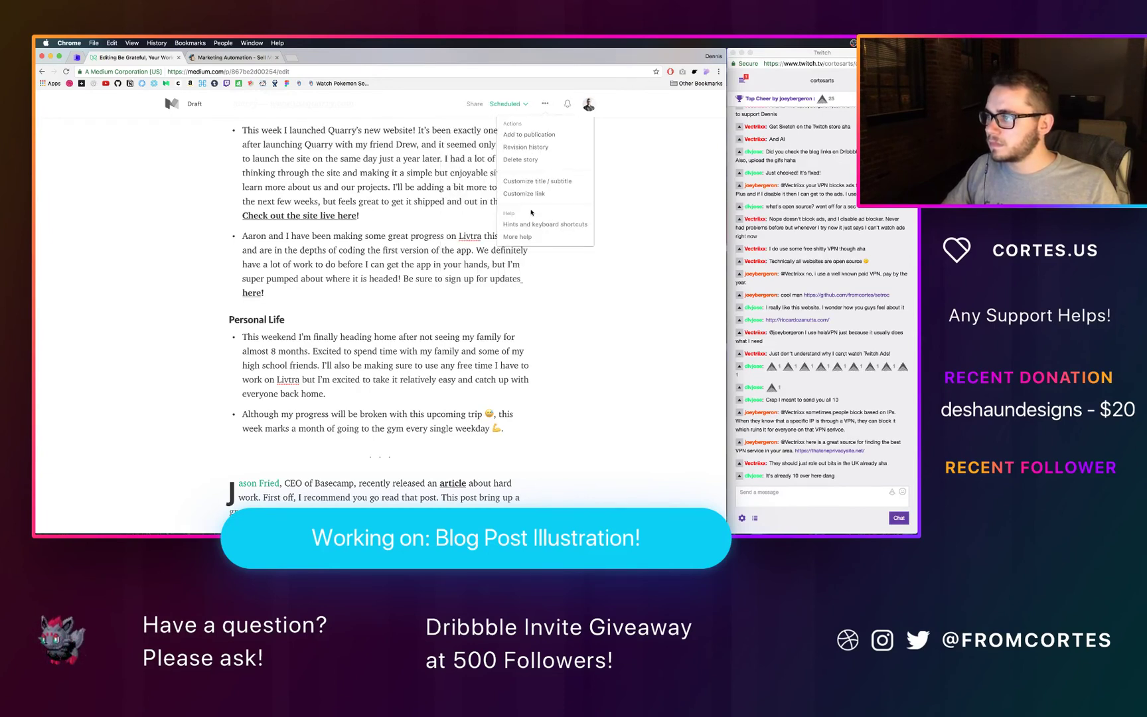
click(529, 134)
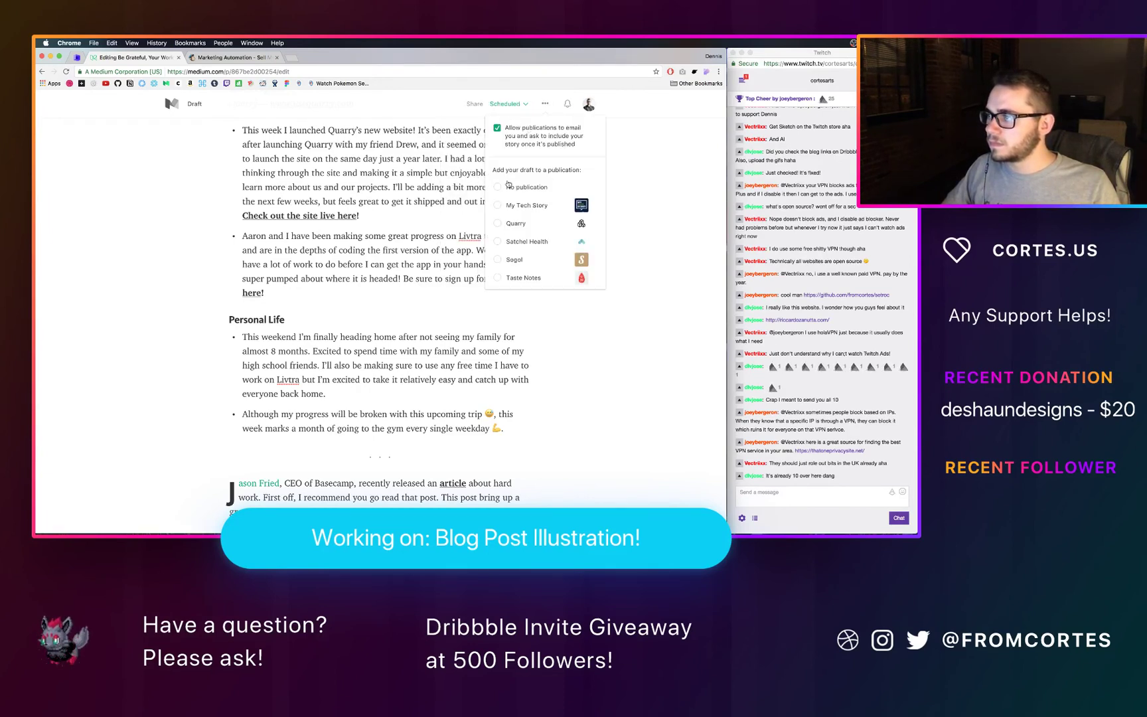
scroll(512, 231, down, 3)
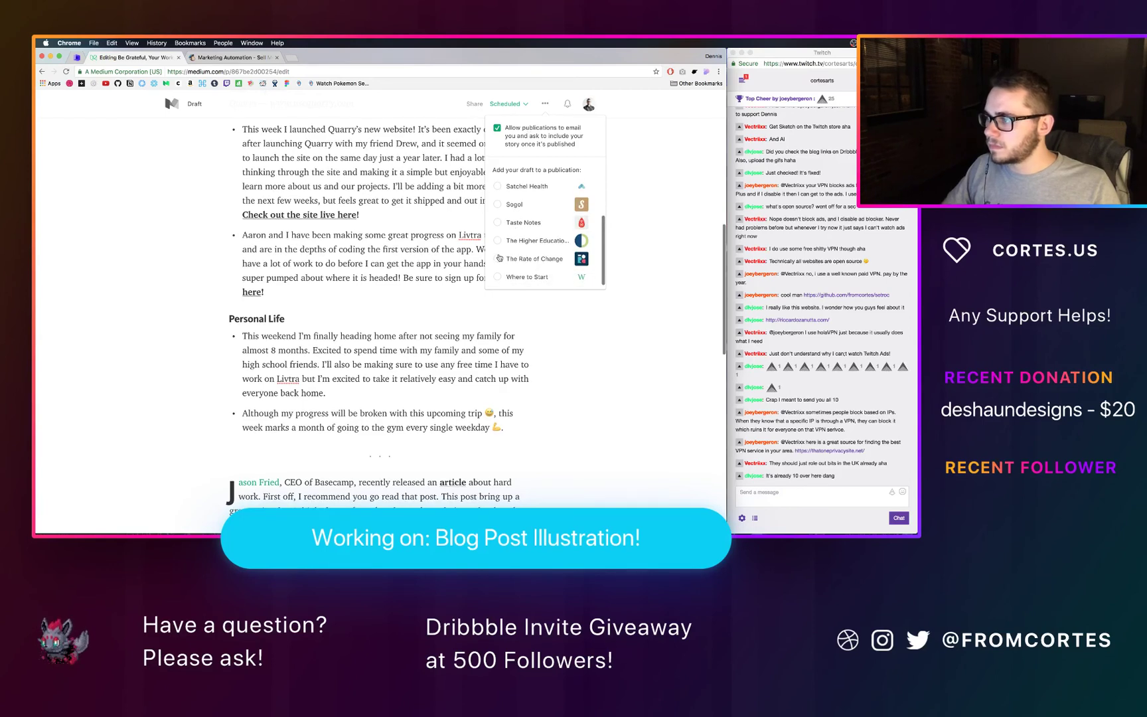
click(510, 300)
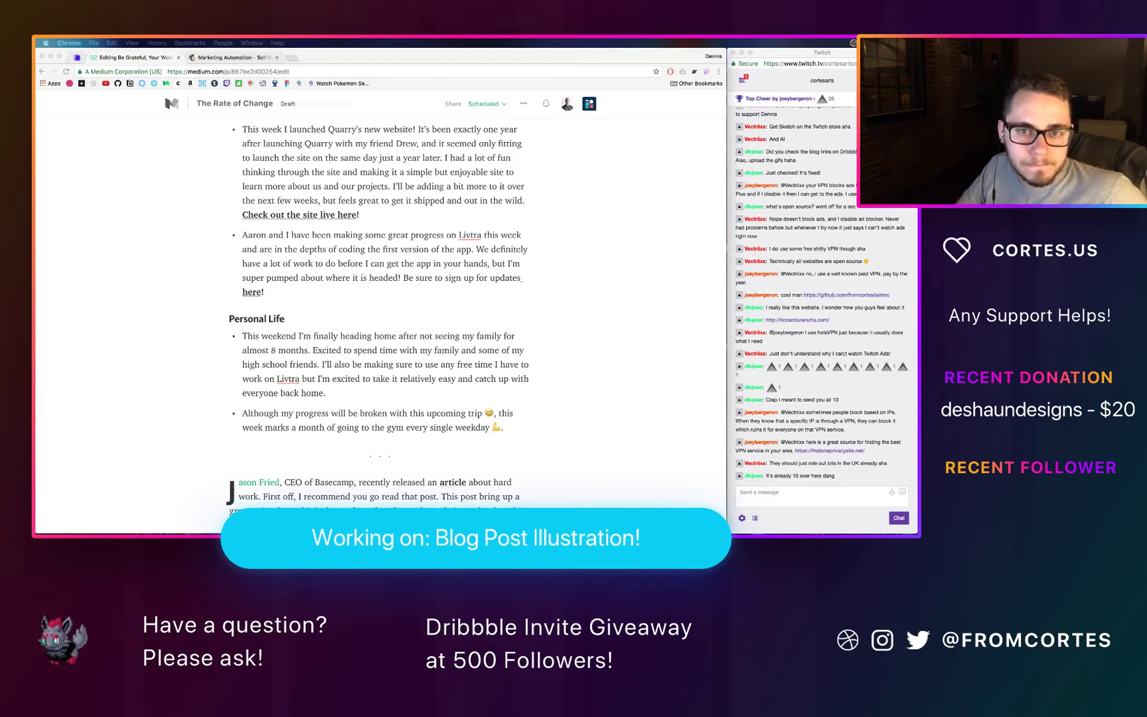
key(super+Tab)
key(super+Tab)
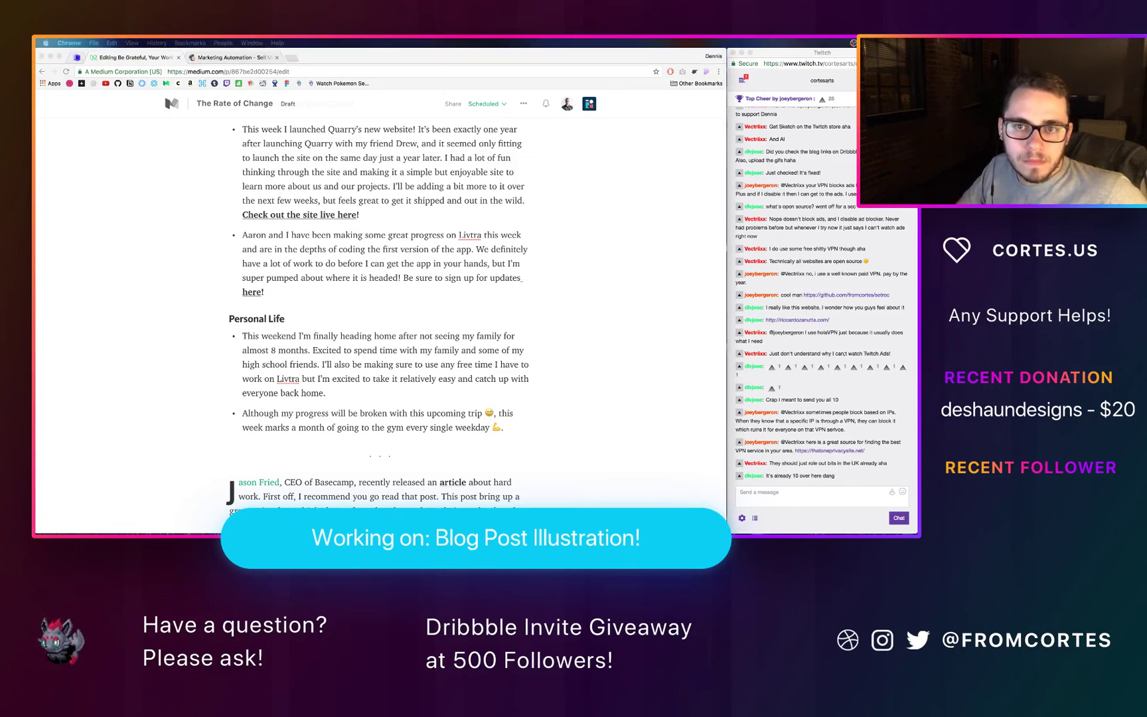
click(236, 66)
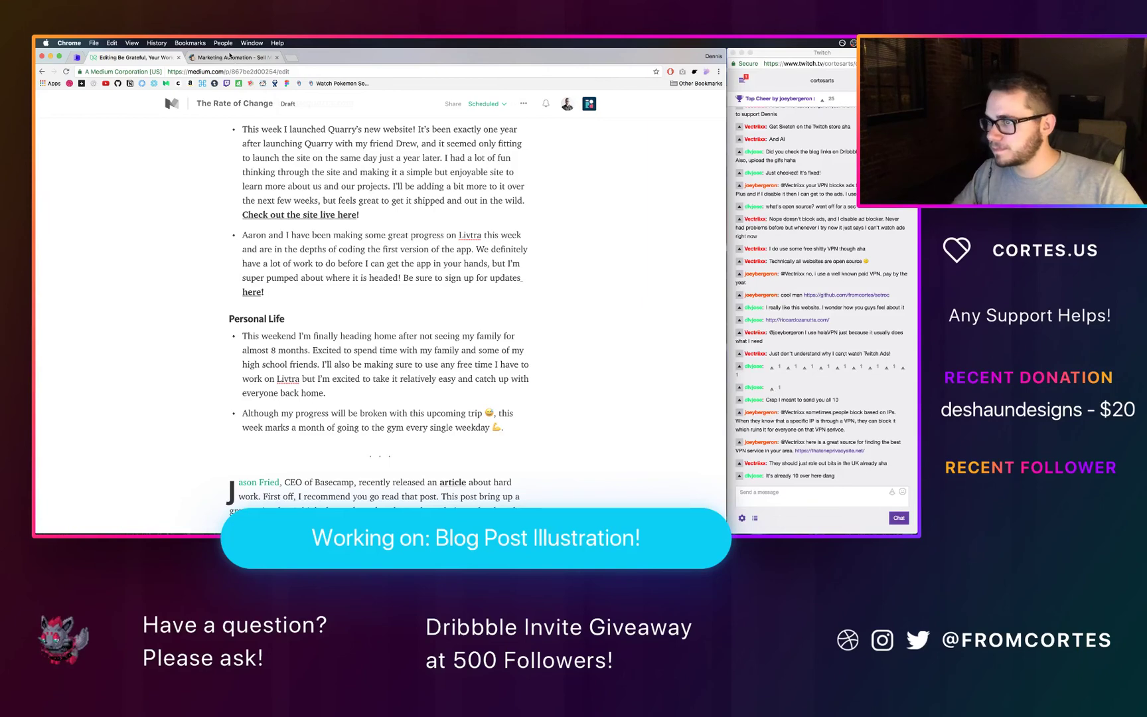
Step: Return to the MailChimp site and log in to the account
click(231, 57)
click(673, 105)
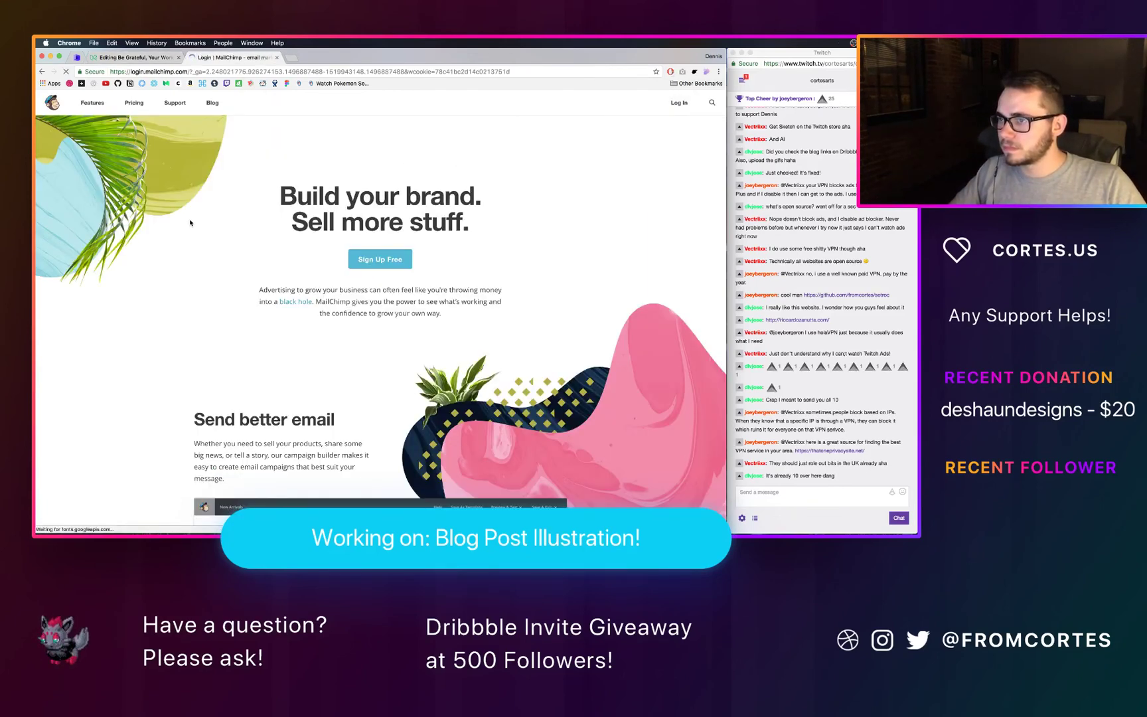
click(156, 353)
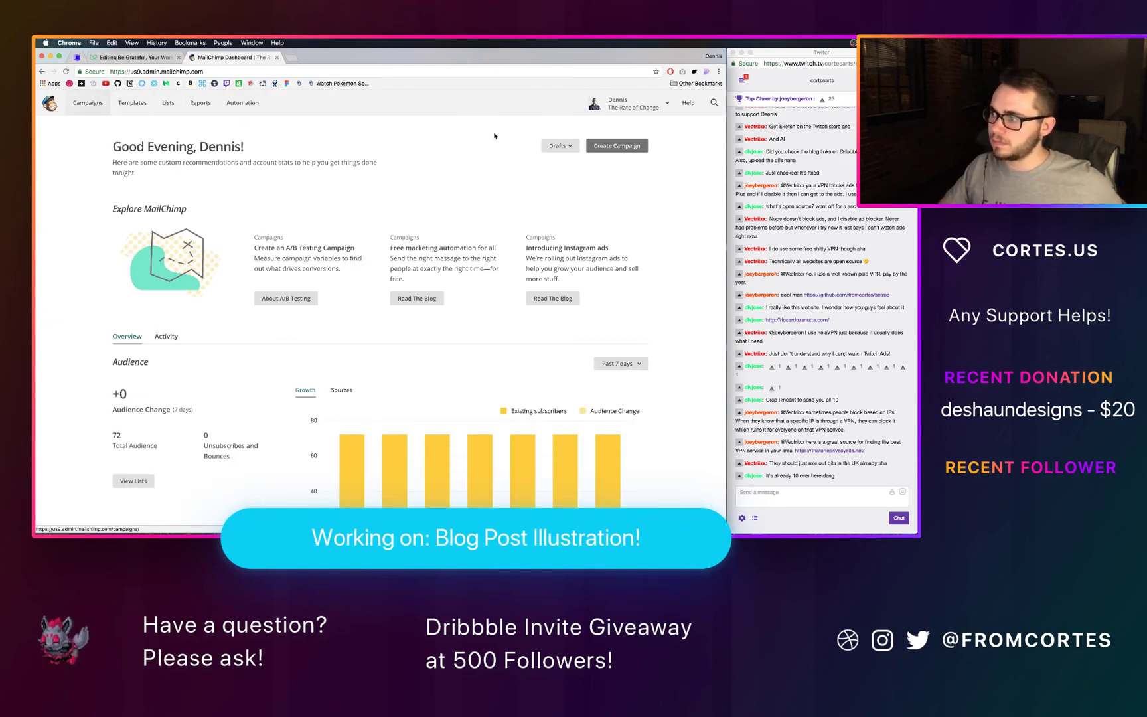
Step: Create a regular email campaign named "Be Grateful, Your Work is Not Hard", copy that name and begin its setup
click(616, 146)
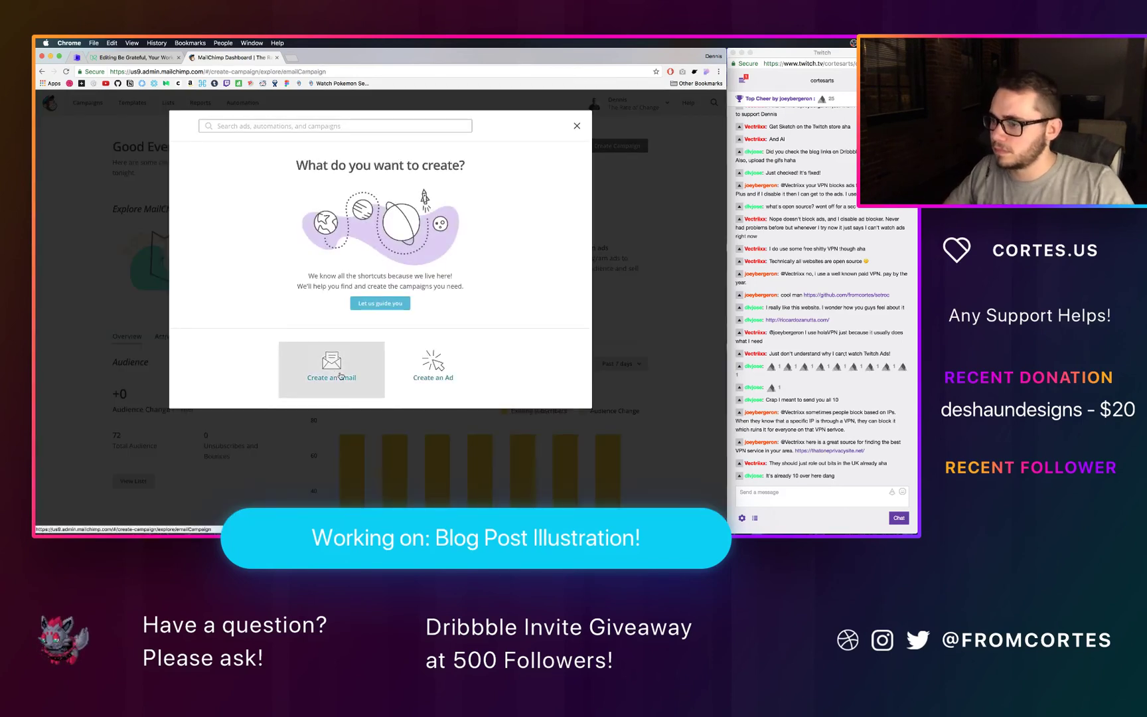
click(332, 364)
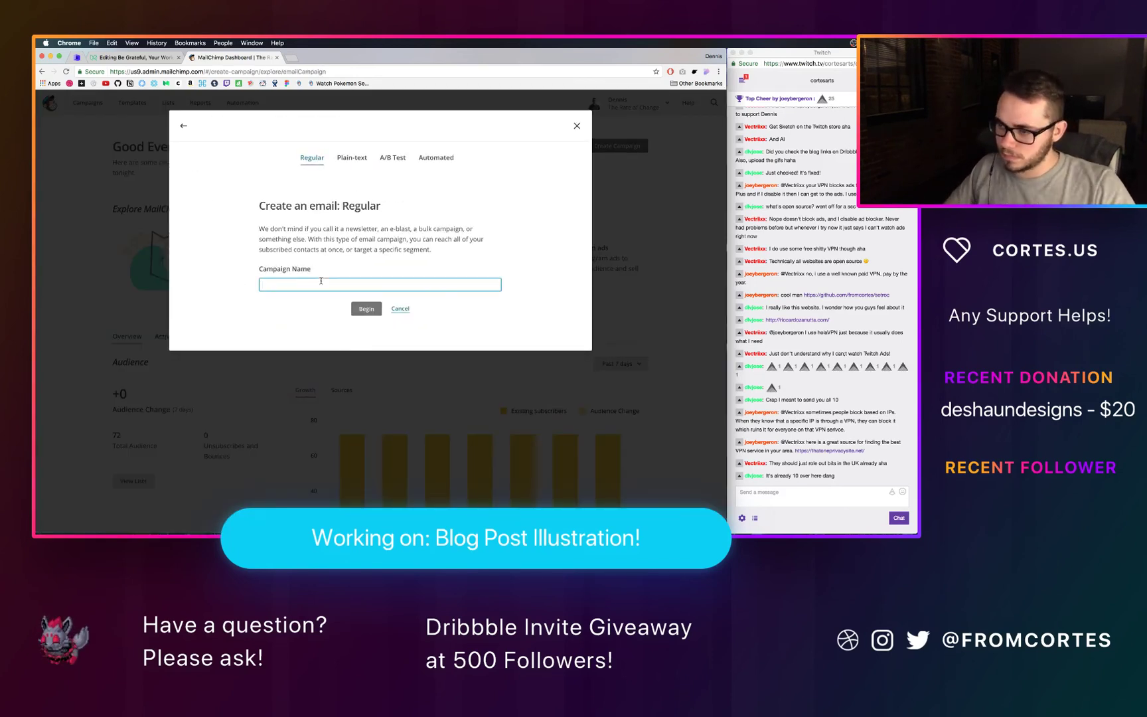
text(Be)
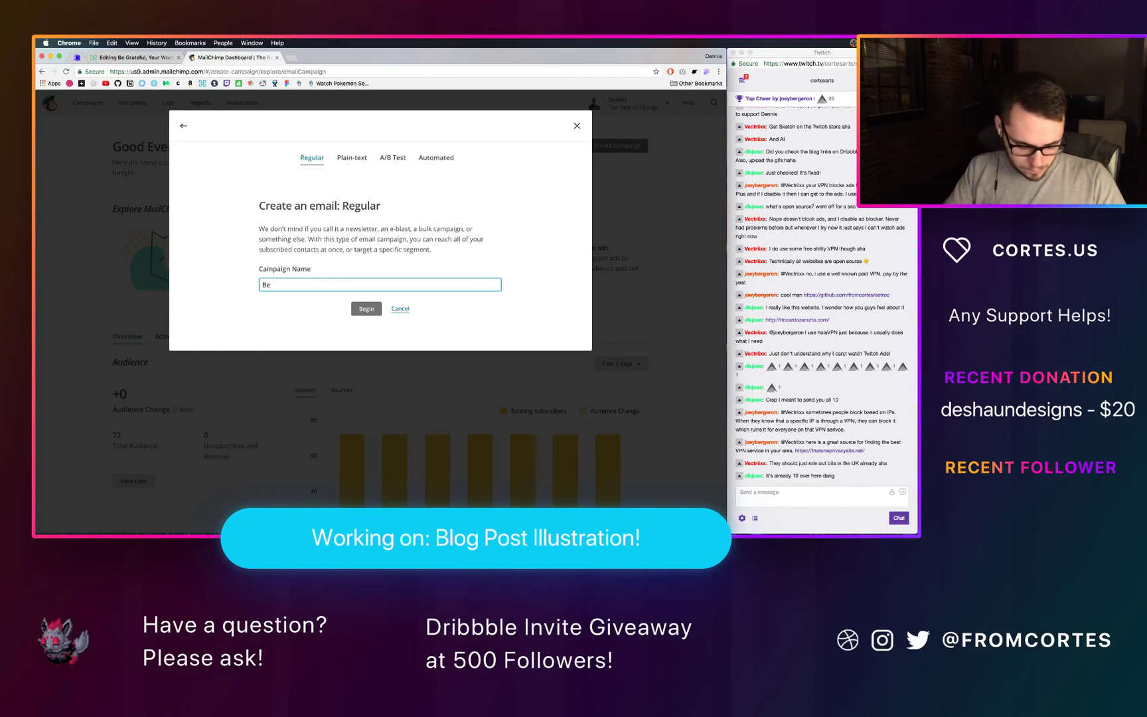
text( Gre)
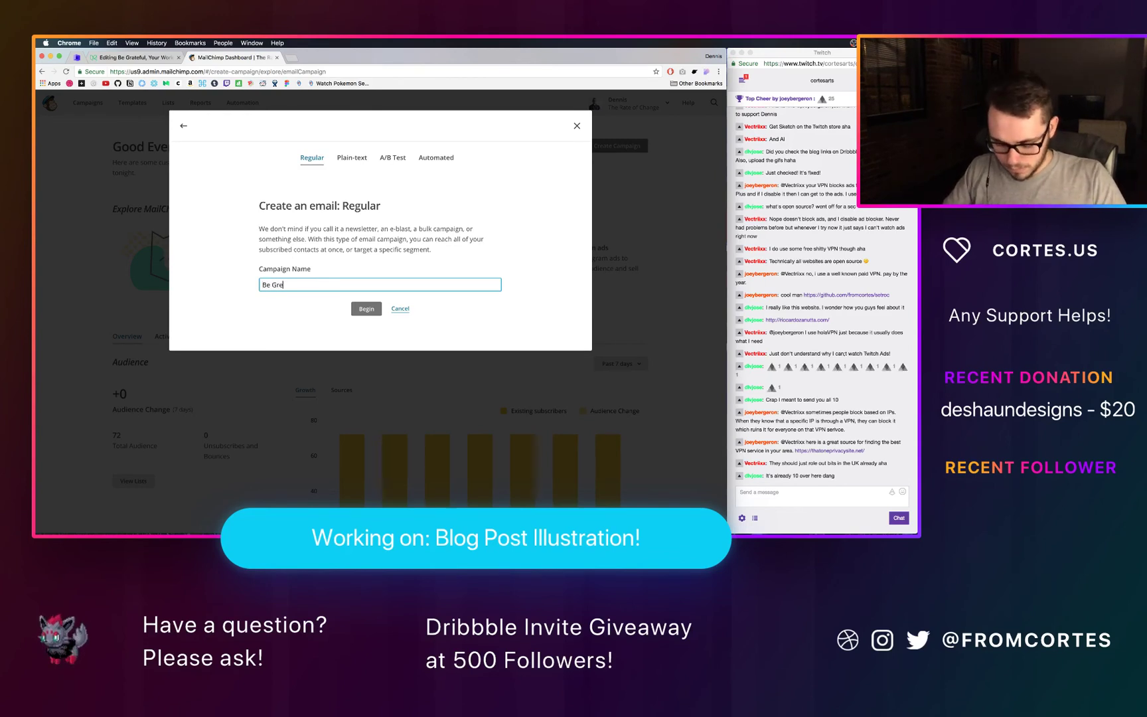
key(BackSpace)
text(ateful)
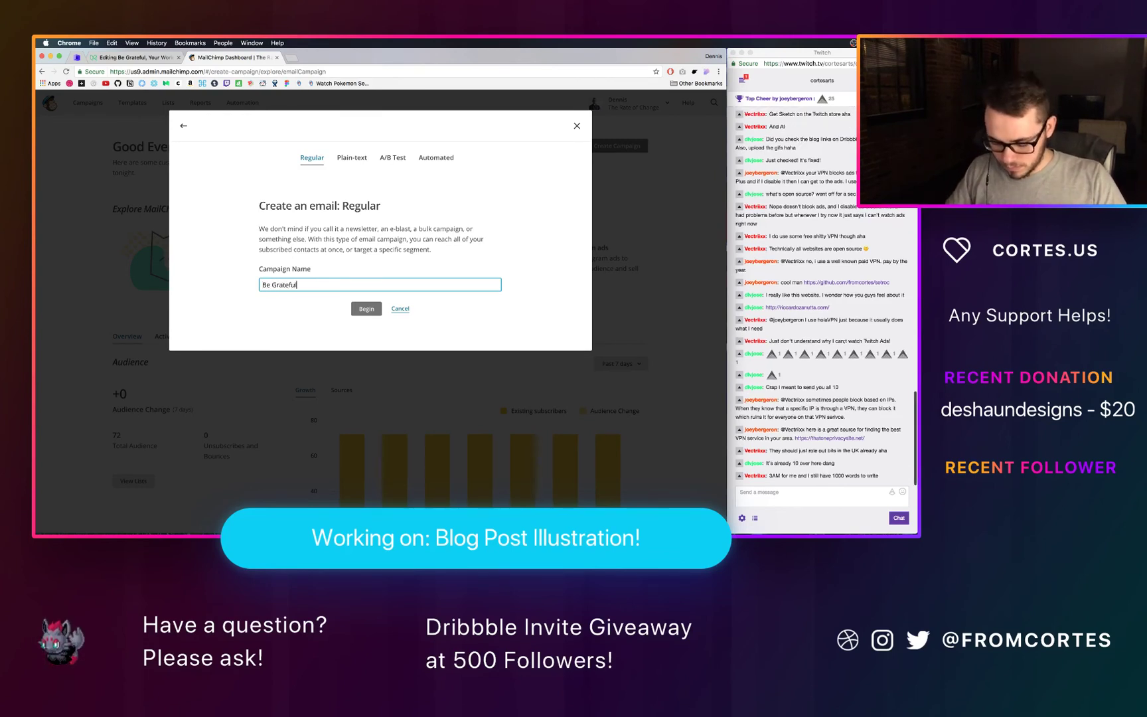
text(, Your Wo)
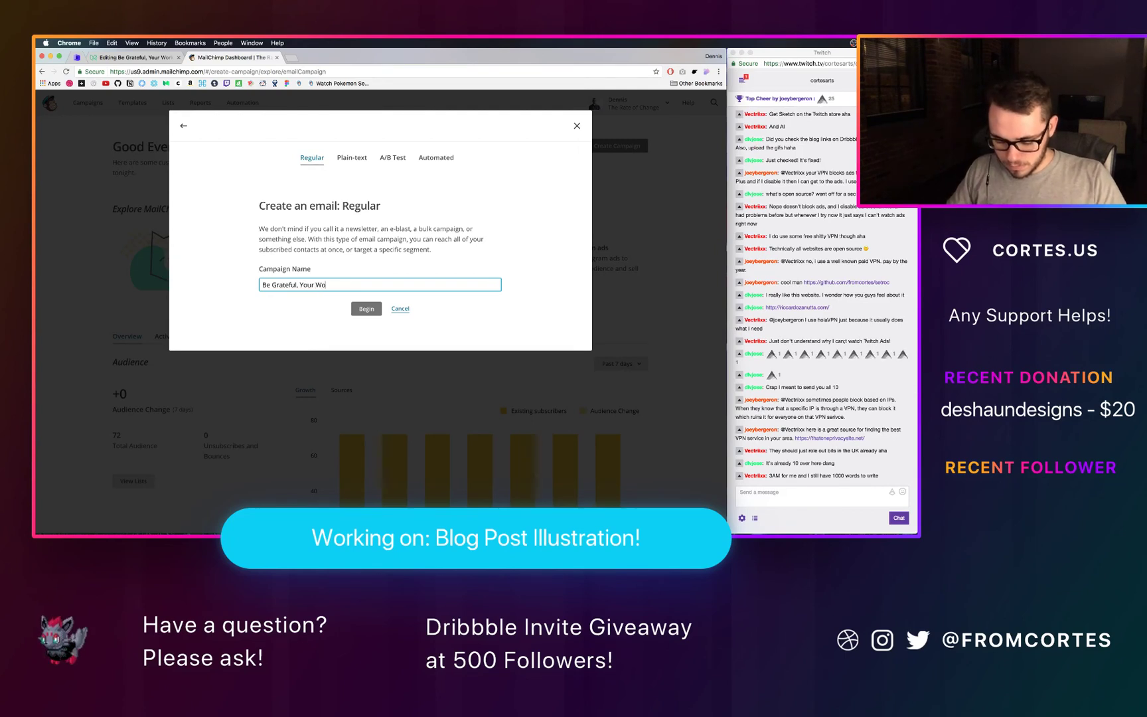
text(rk is N)
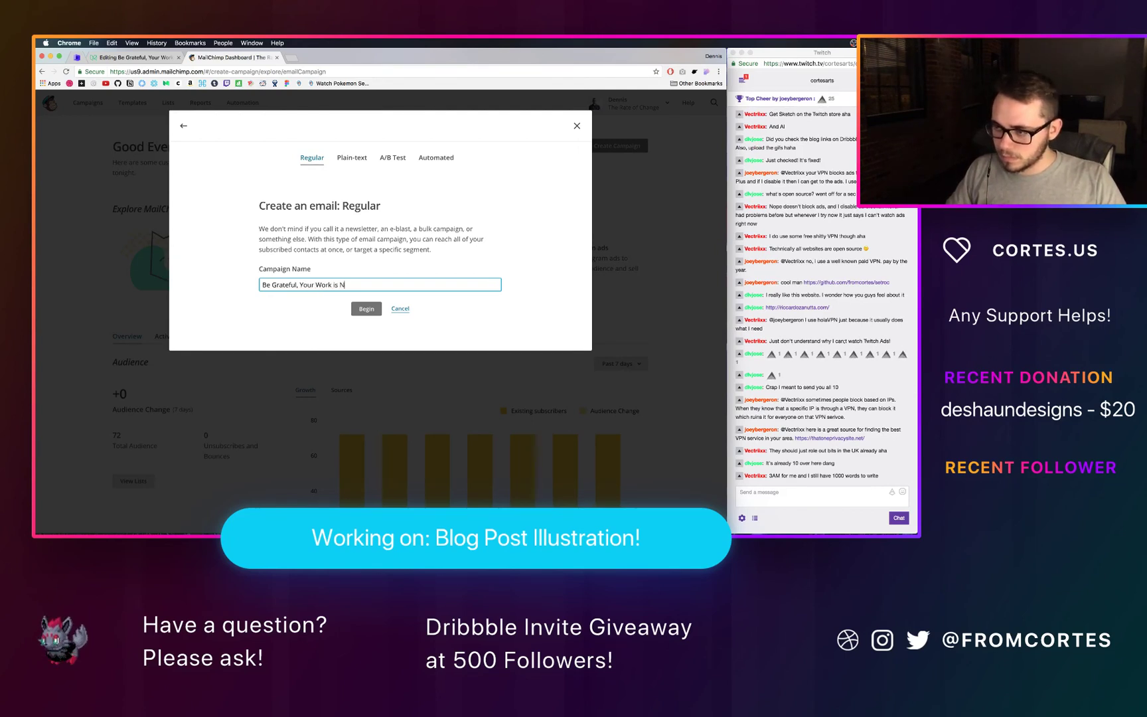
text(ot Hard)
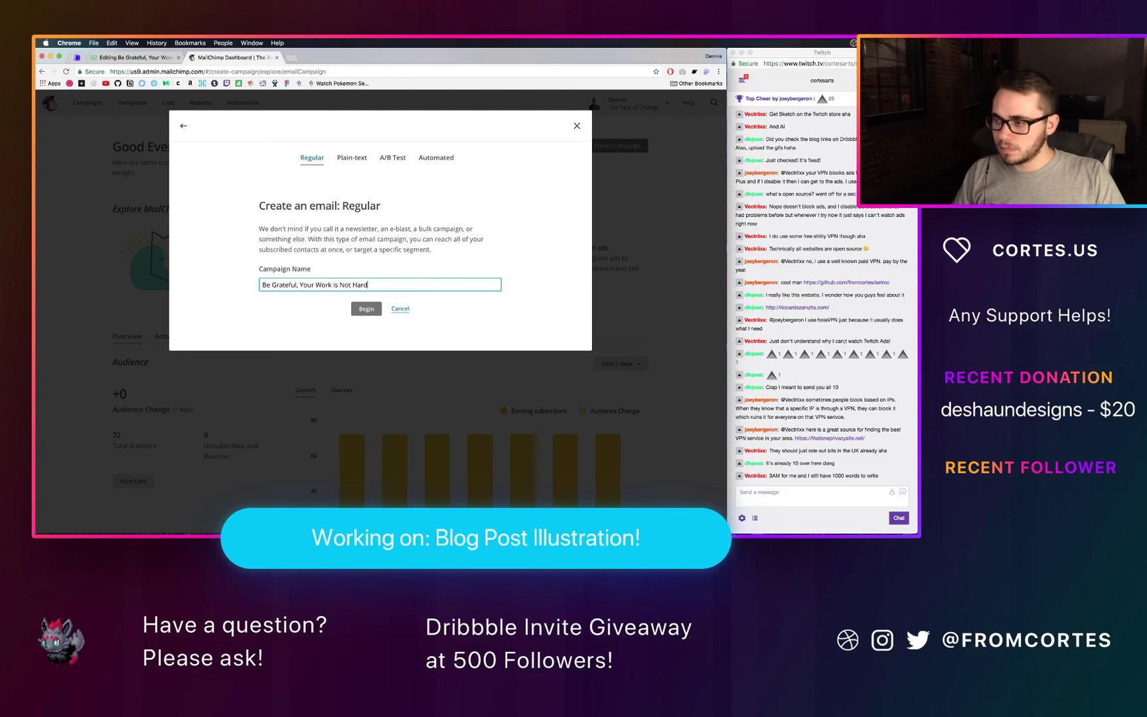
key(super+a)
key(super+c)
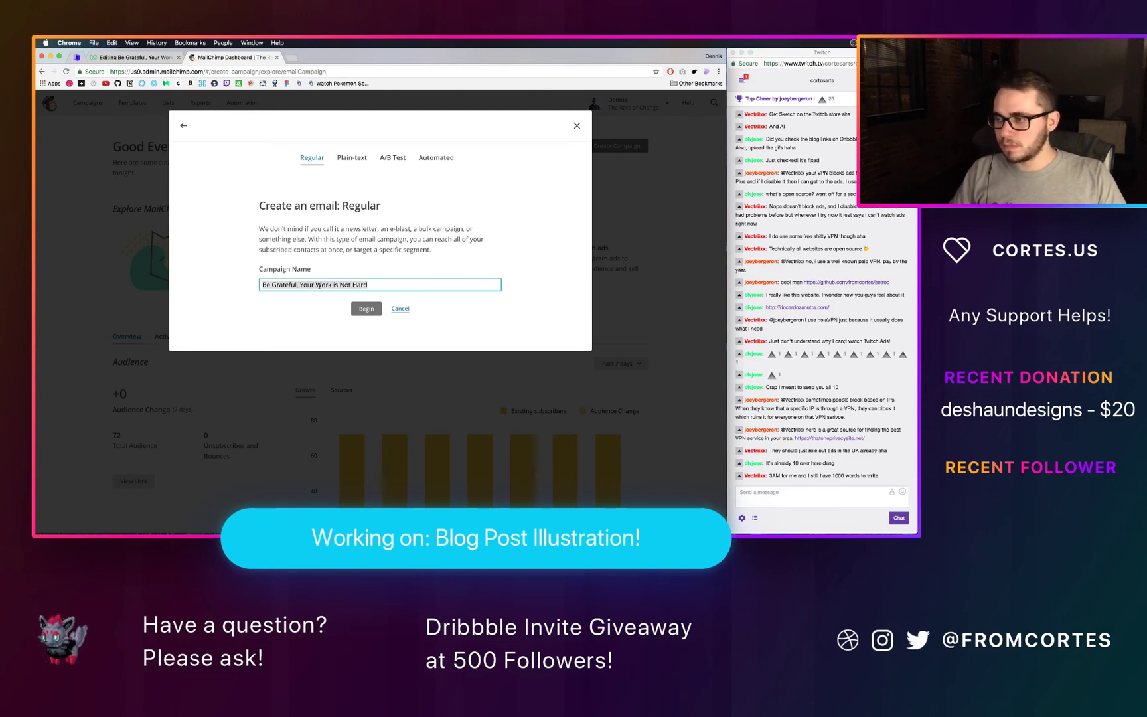
click(362, 310)
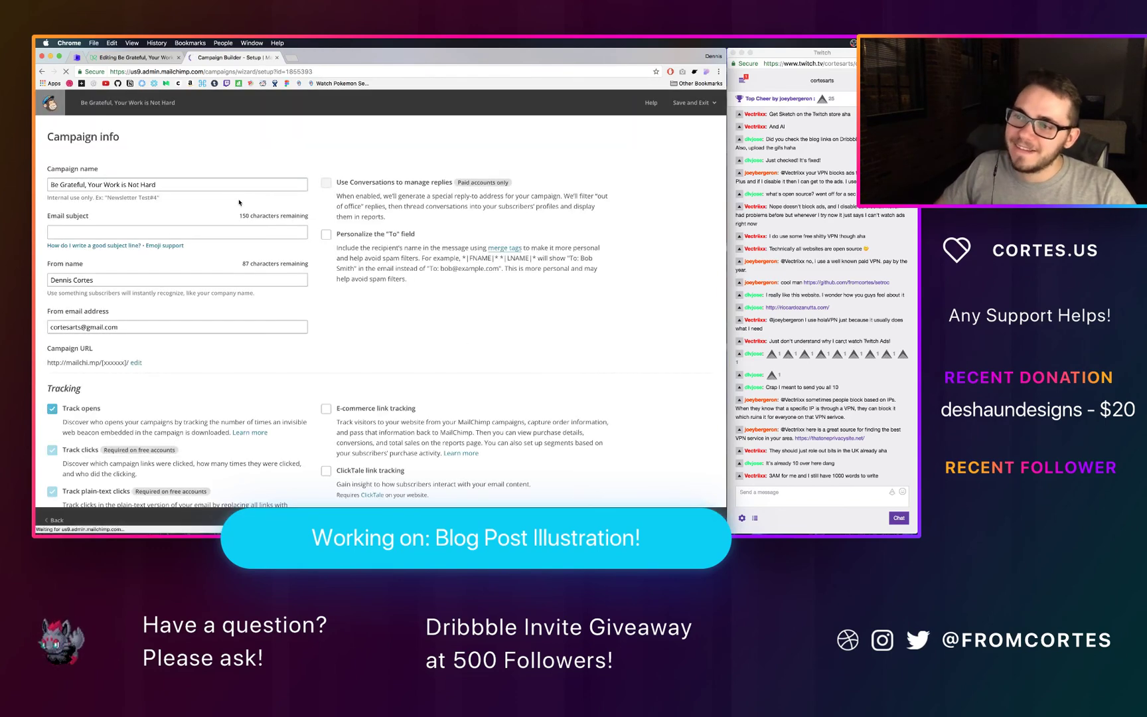
Step: Fill the email subject with the copied title "Be Grateful, Your Work is Not Hard" and add the accented é to the sender's surname
click(180, 232)
key(super+v)
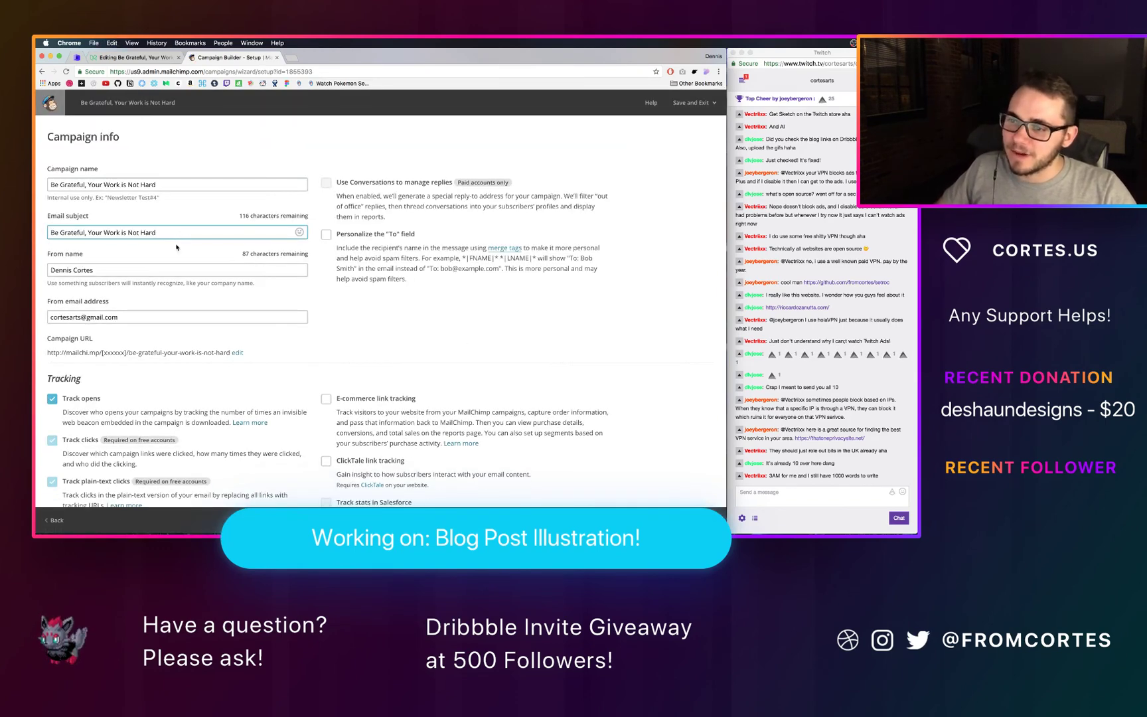
click(91, 271)
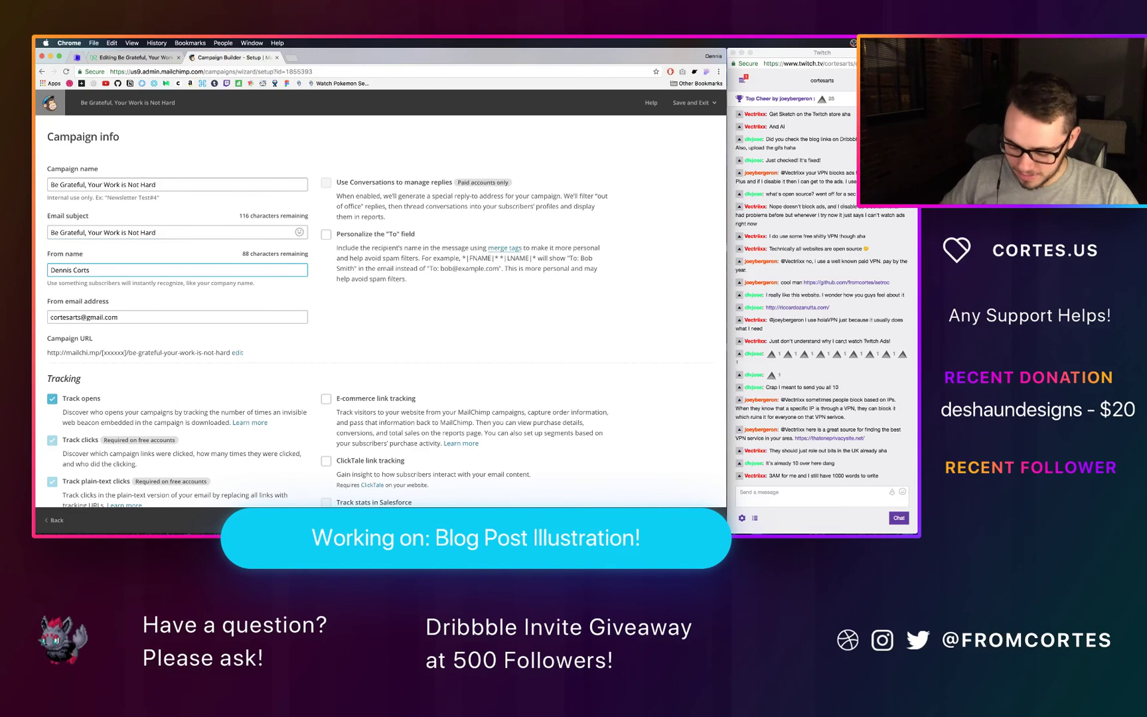
text(é)
Step: Replace the from email address with the sender's blog-domain address and continue to template selection
click(123, 318)
key(super+a)
key(BackSpace)
text(h)
key(Down)
key(Return)
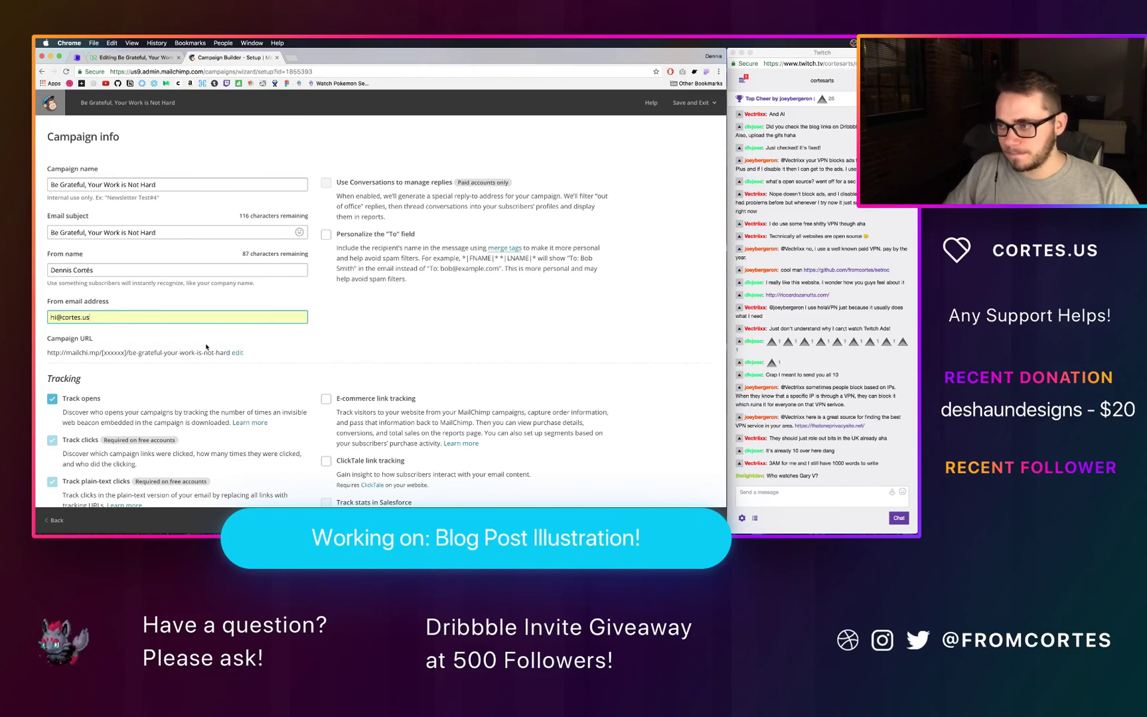
scroll(206, 346, down, 5)
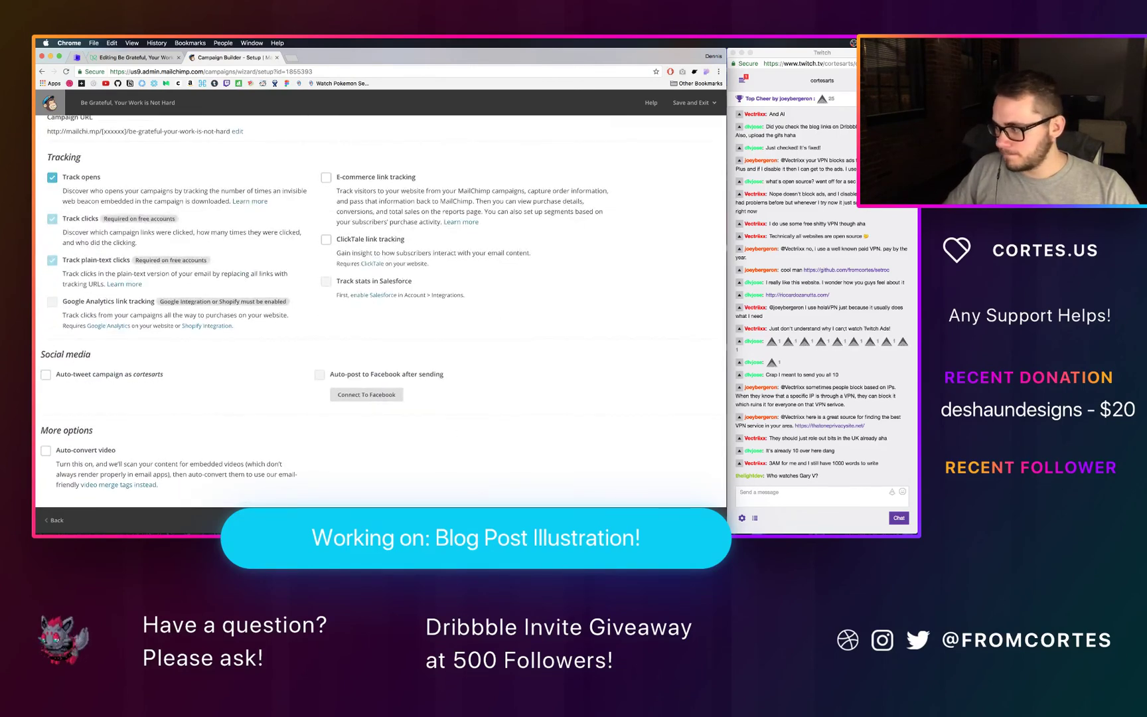
click(705, 521)
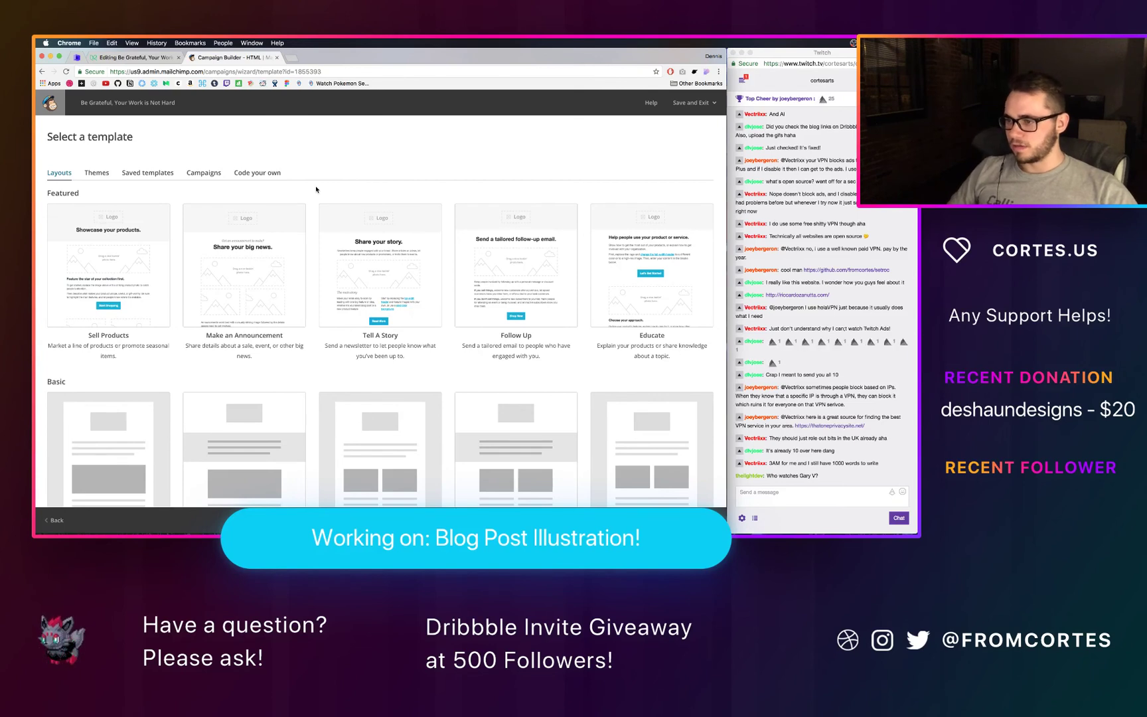
Step: Reuse the recently sent campaign "When to Seek Inspiration" as the template
click(93, 172)
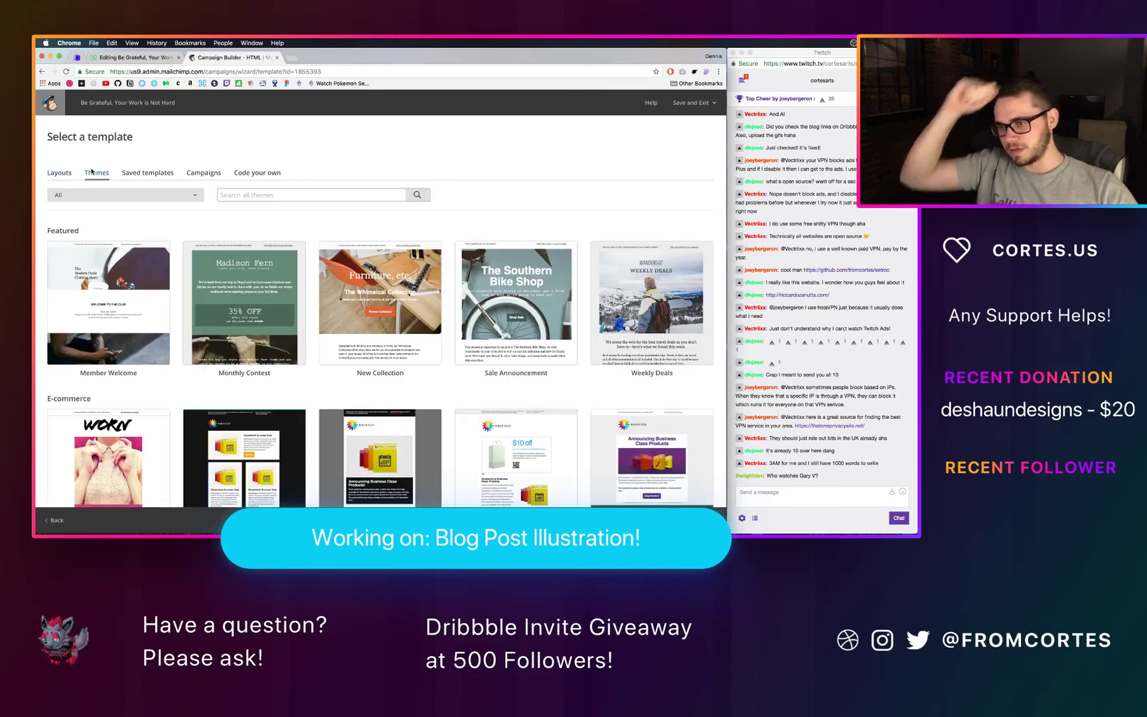
click(206, 173)
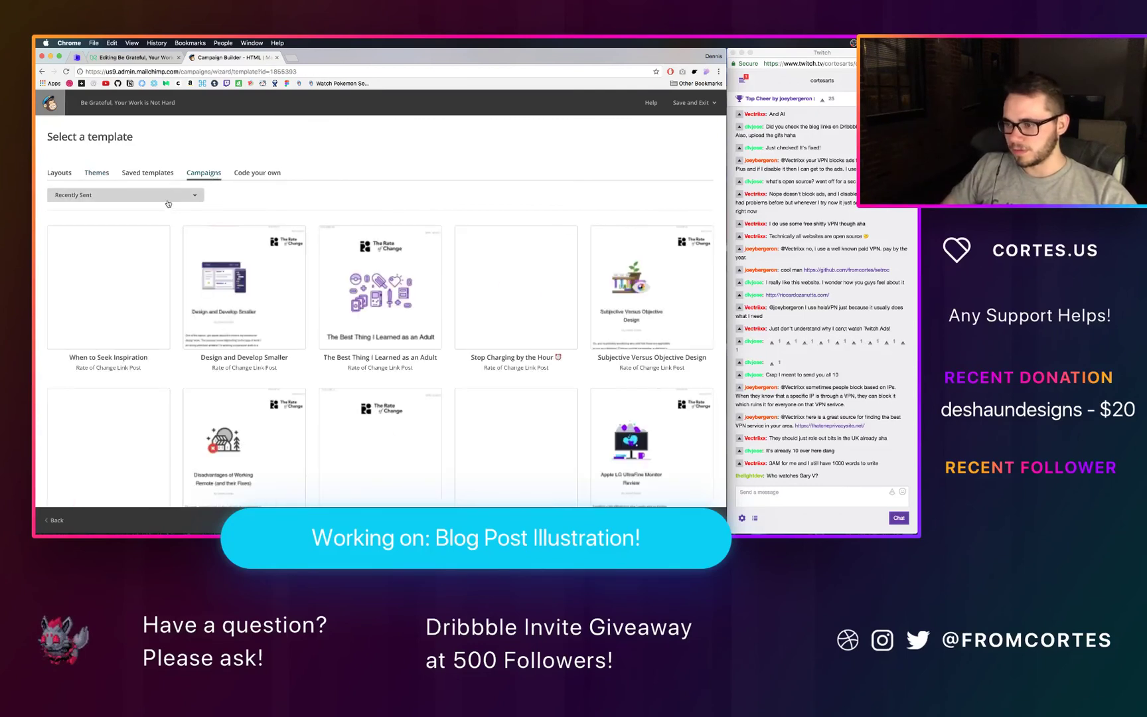
click(137, 262)
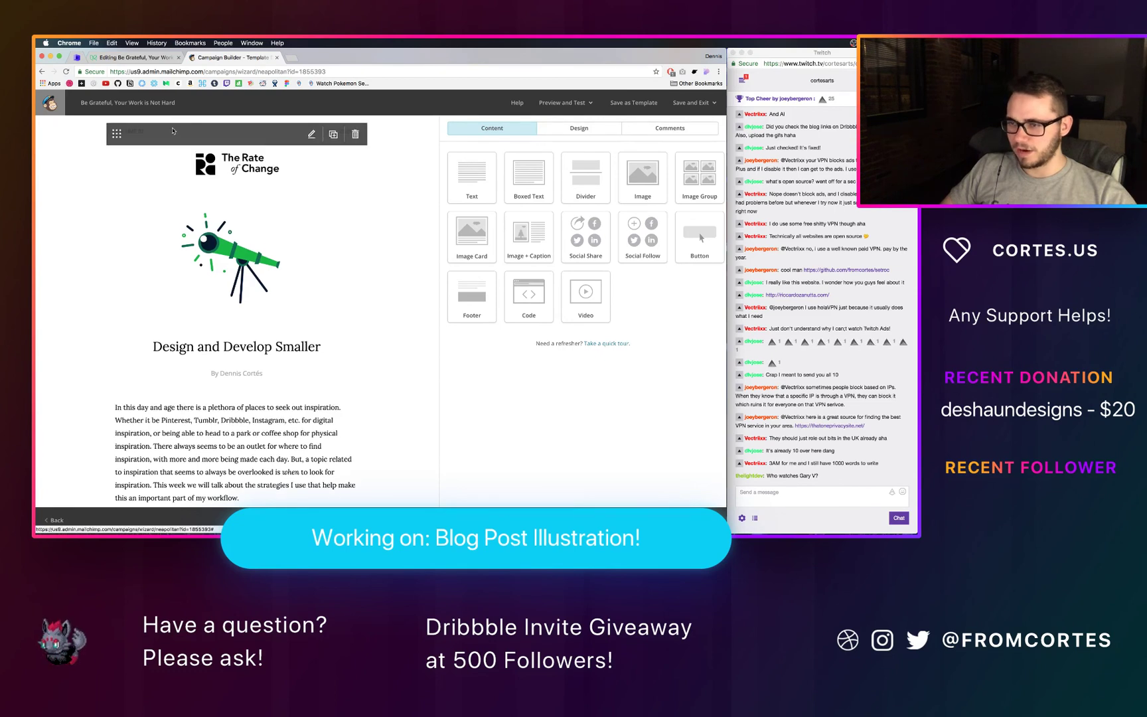
Step: Update the email's header line to VOLUME 39 in the first column and Jun 8 2017 in the second
click(317, 145)
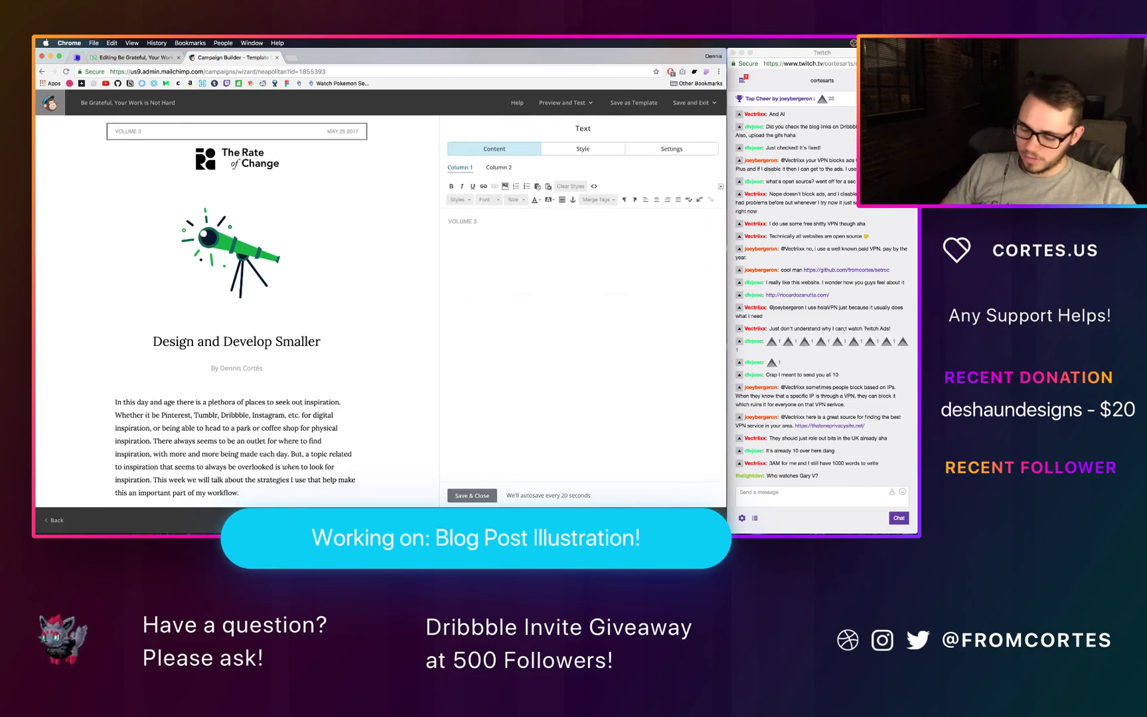
text(9)
click(498, 167)
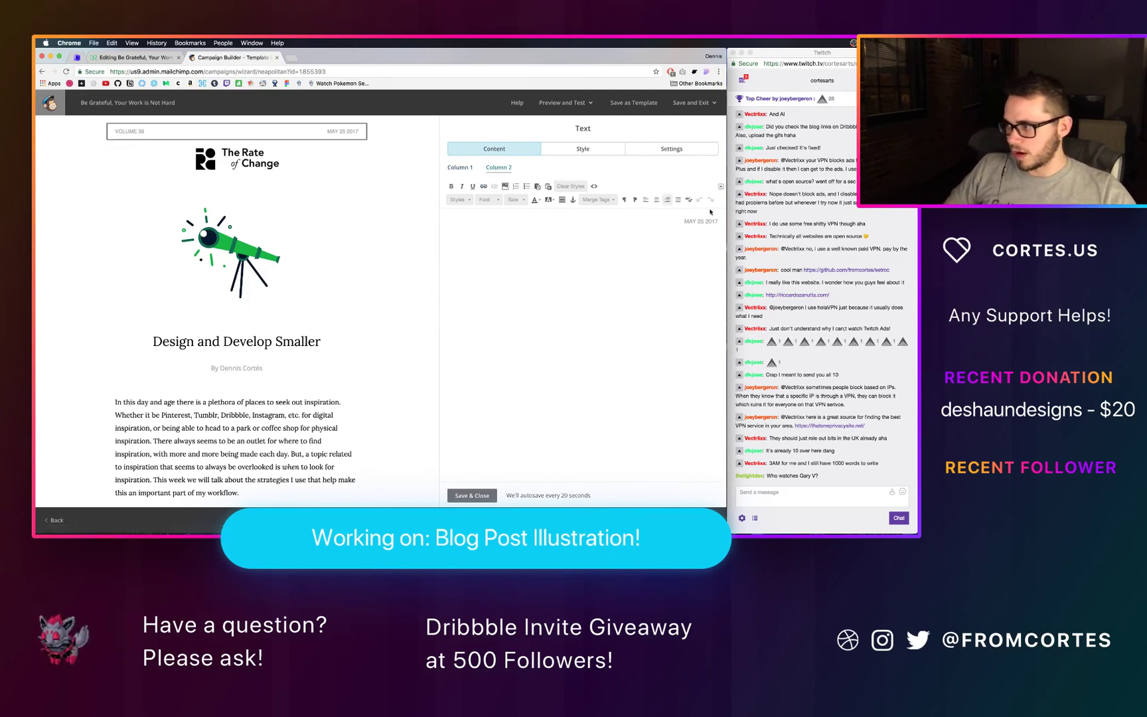
drag(704, 221, 686, 220)
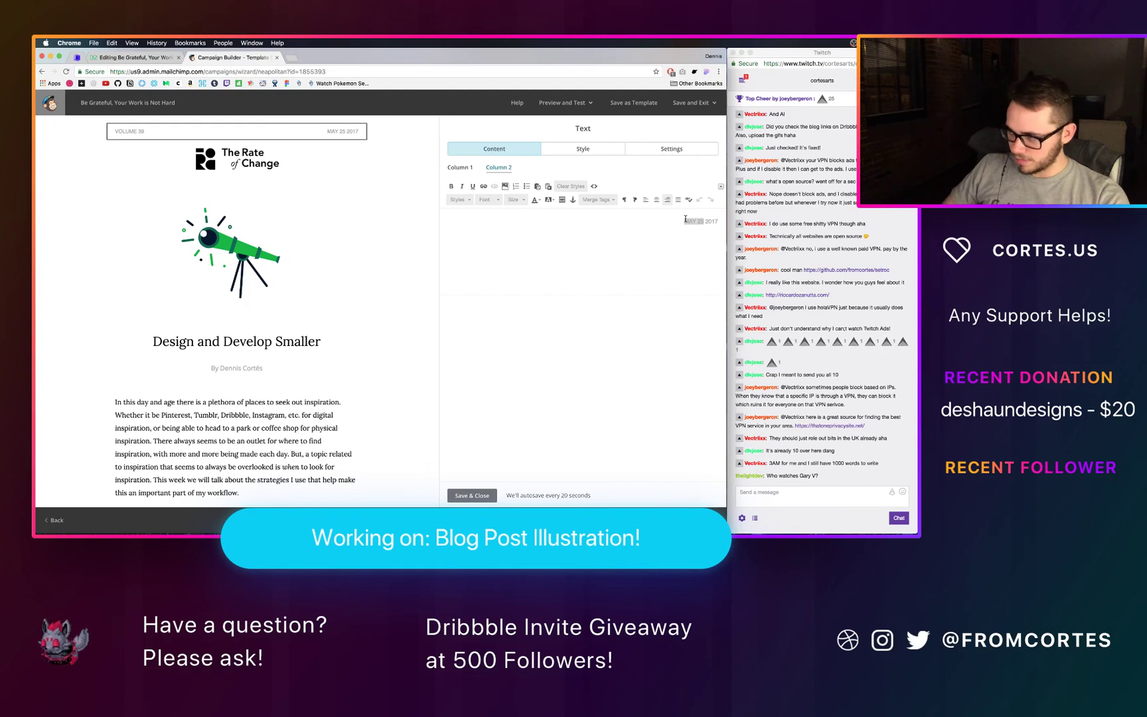
key(BackSpace)
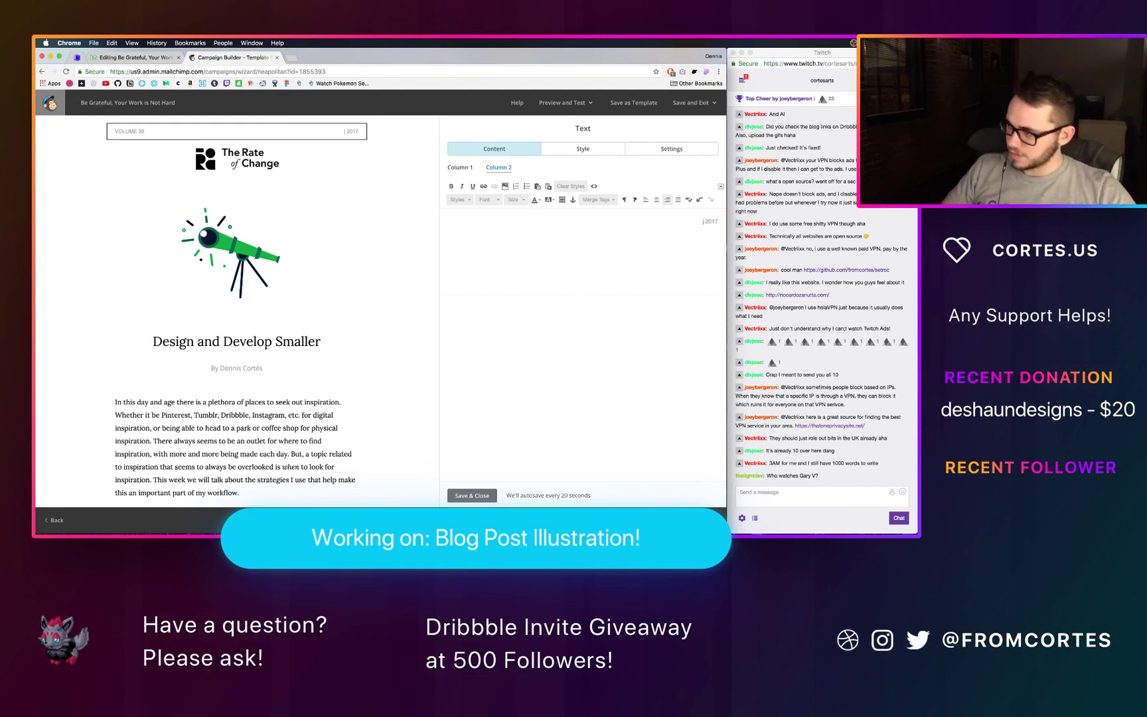
text(Jun 8)
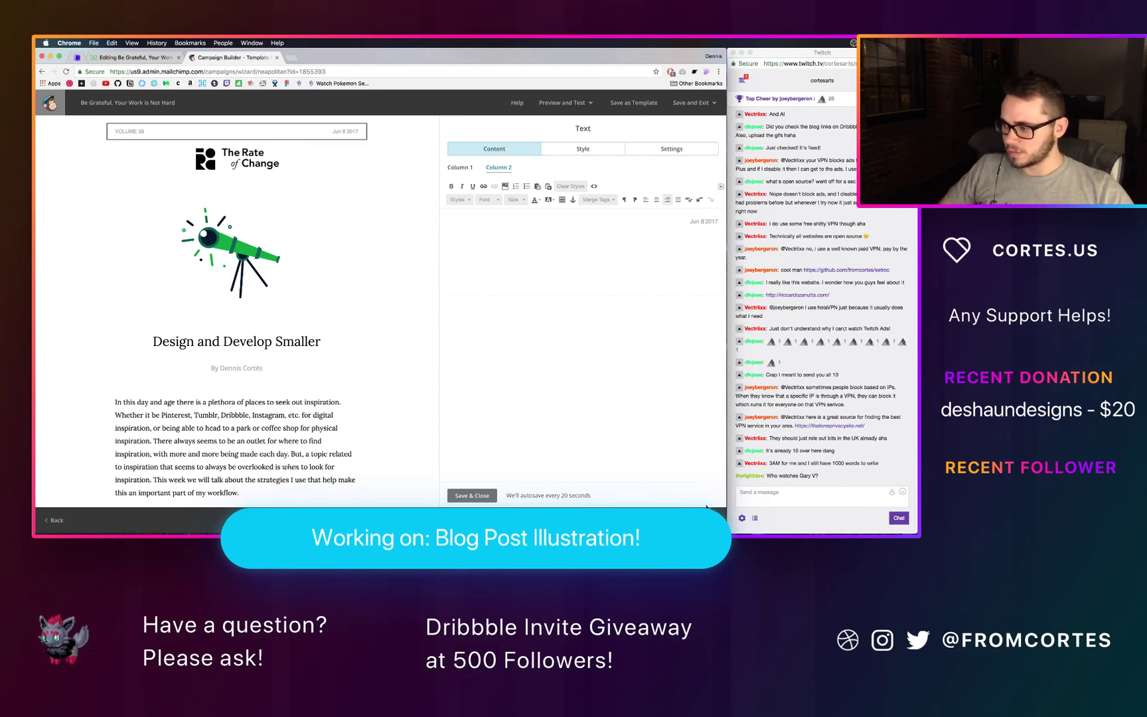
Step: Replace the cover image with an upload of roc-volume-39-cover.png from the featured images folder
click(236, 252)
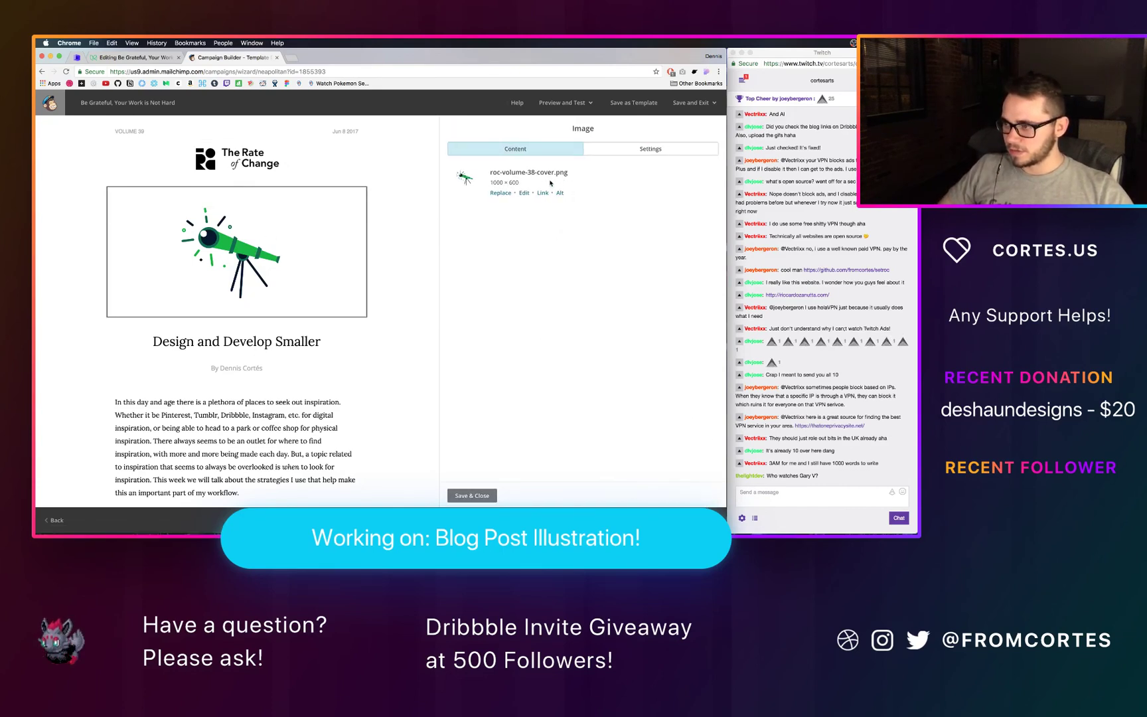
click(503, 194)
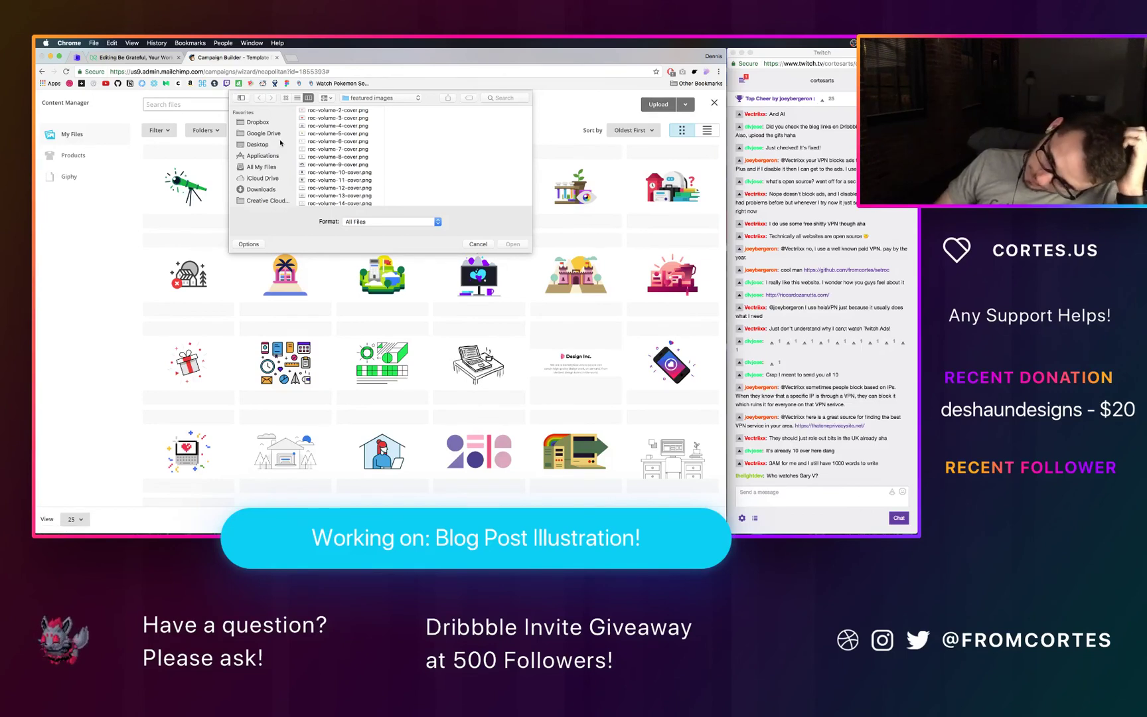
scroll(335, 144, down, 10)
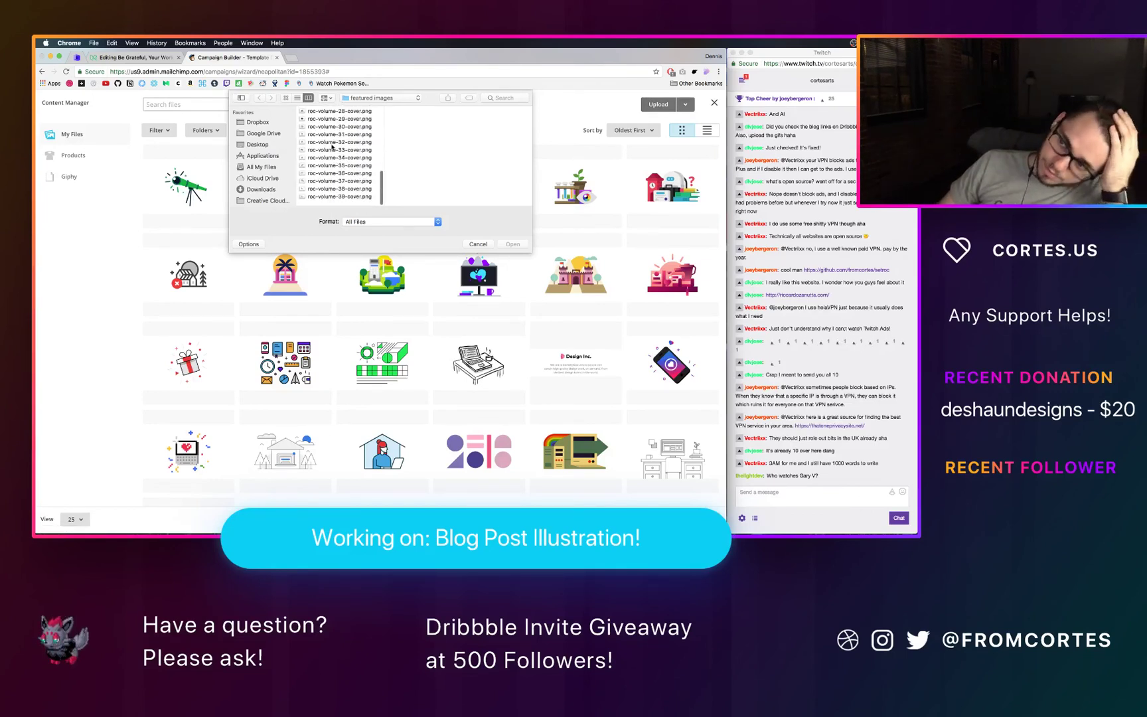
double_click(331, 200)
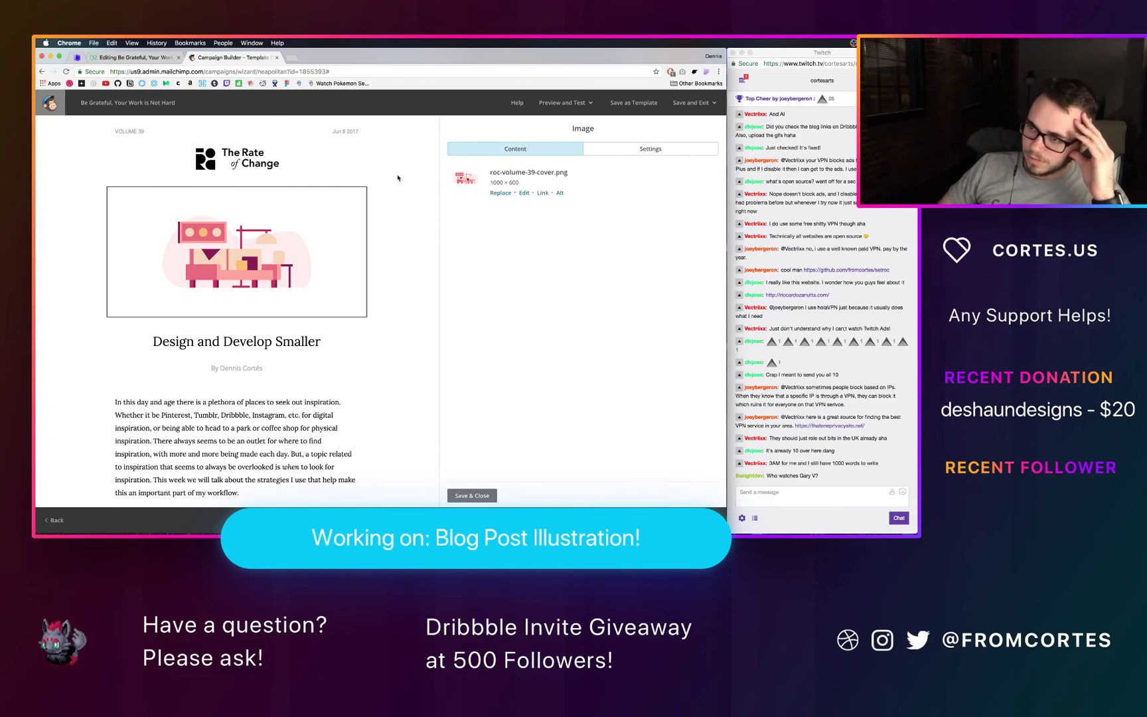
Step: Edit the cover image's link, replacing the old post slug with "your-work-is-not-"
click(543, 193)
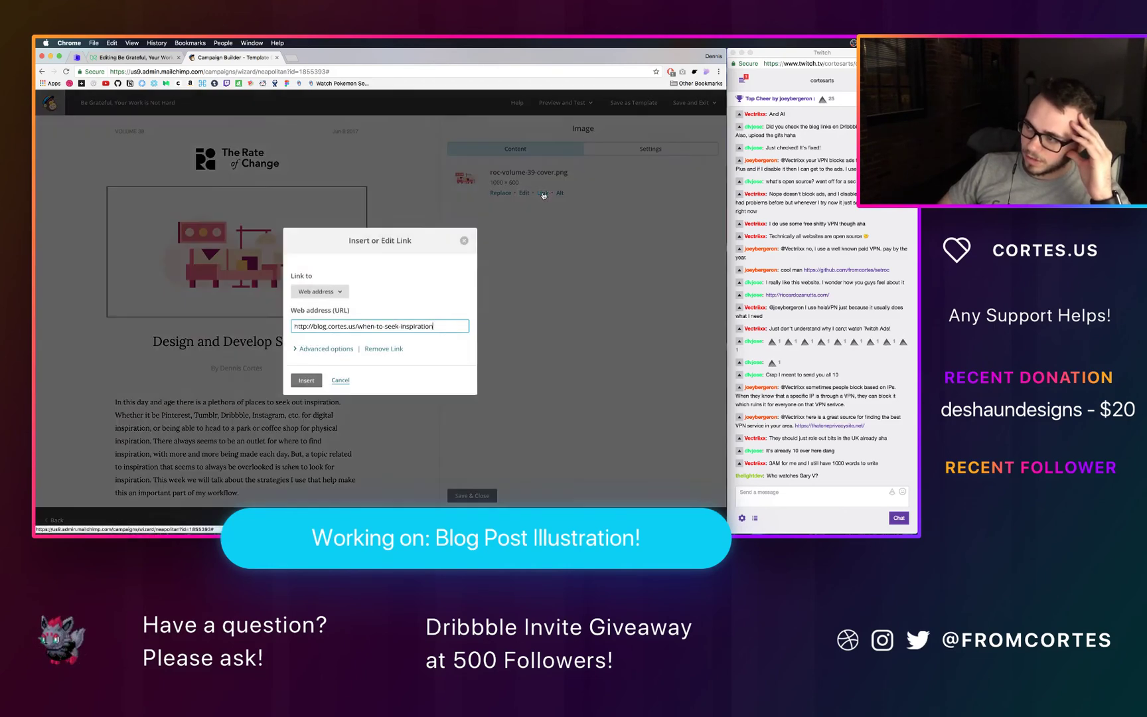
drag(434, 326, 359, 325)
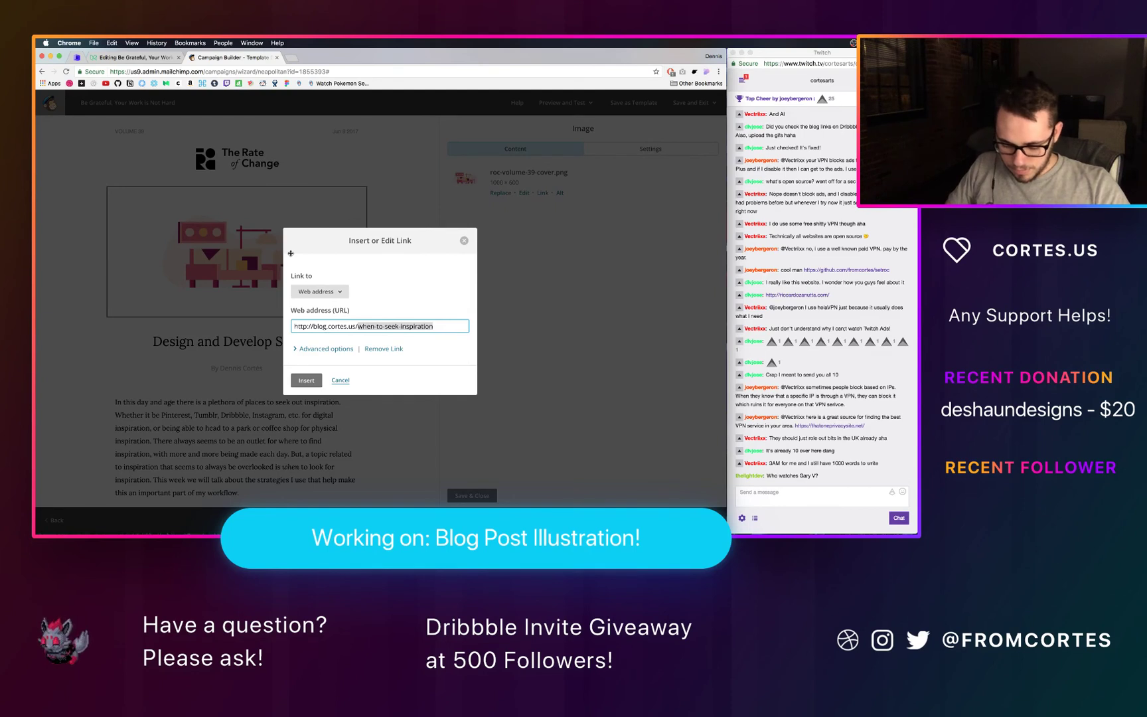
text(You)
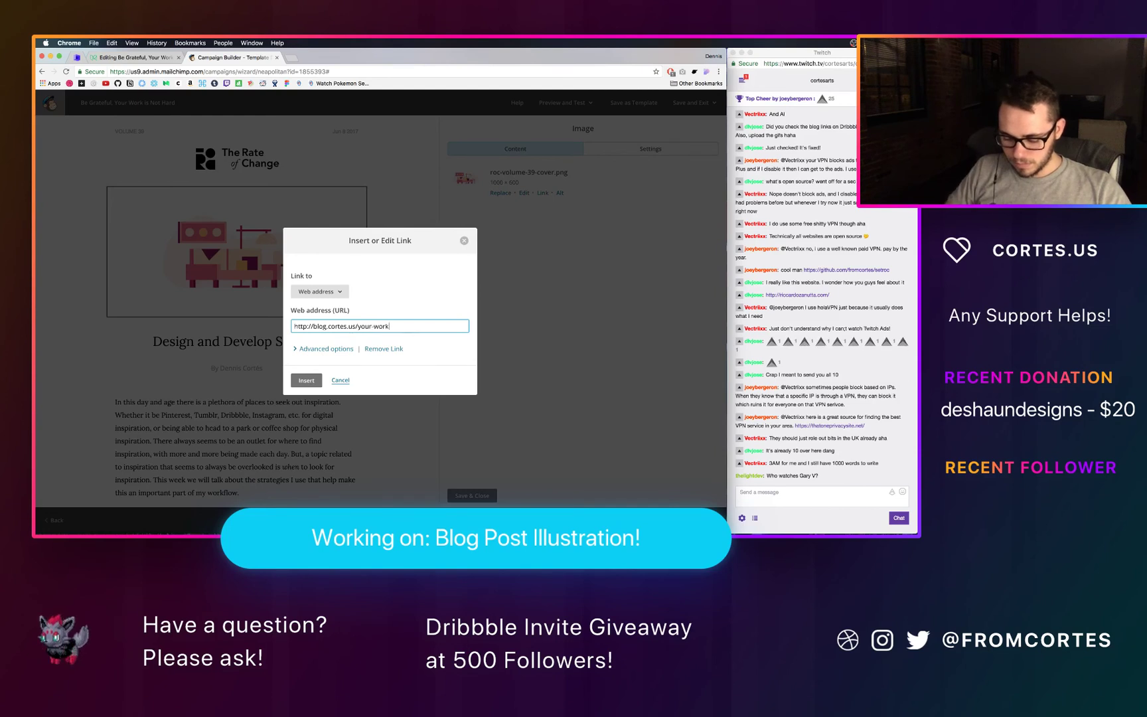
text(r-work-is-not-)
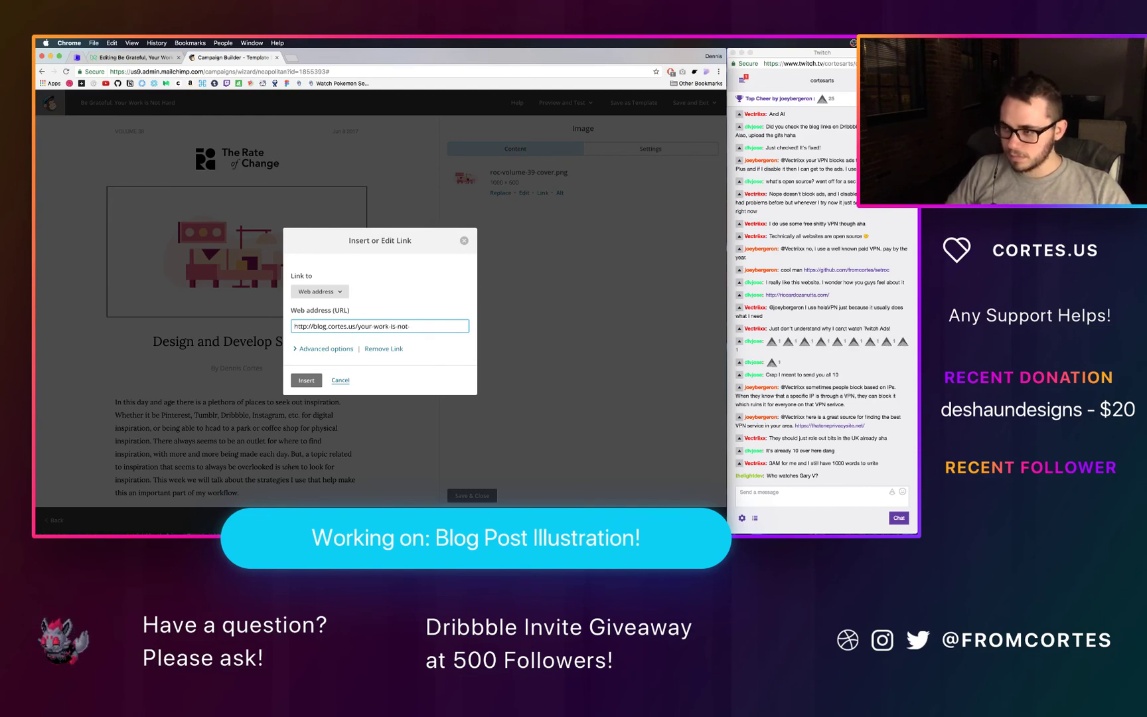
Step: Open blog.cortes.us in a new tab, check the Volume 39 post's web address and close the tab
key(super+t)
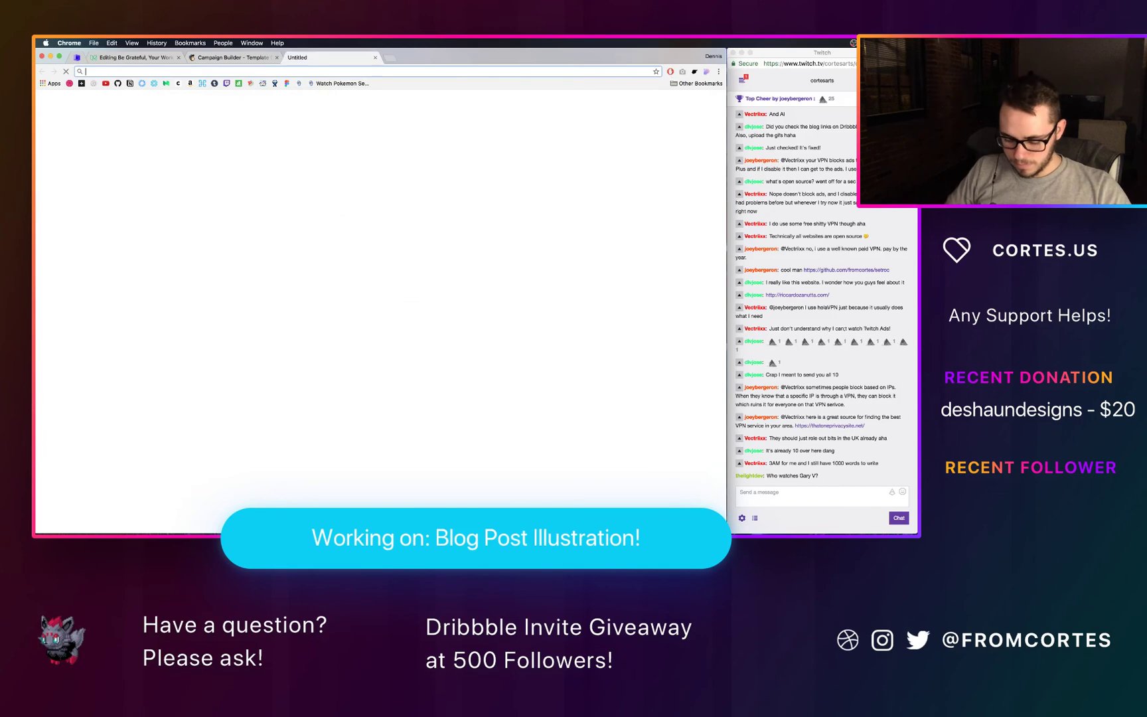
text(blog.cortes.us)
key(Return)
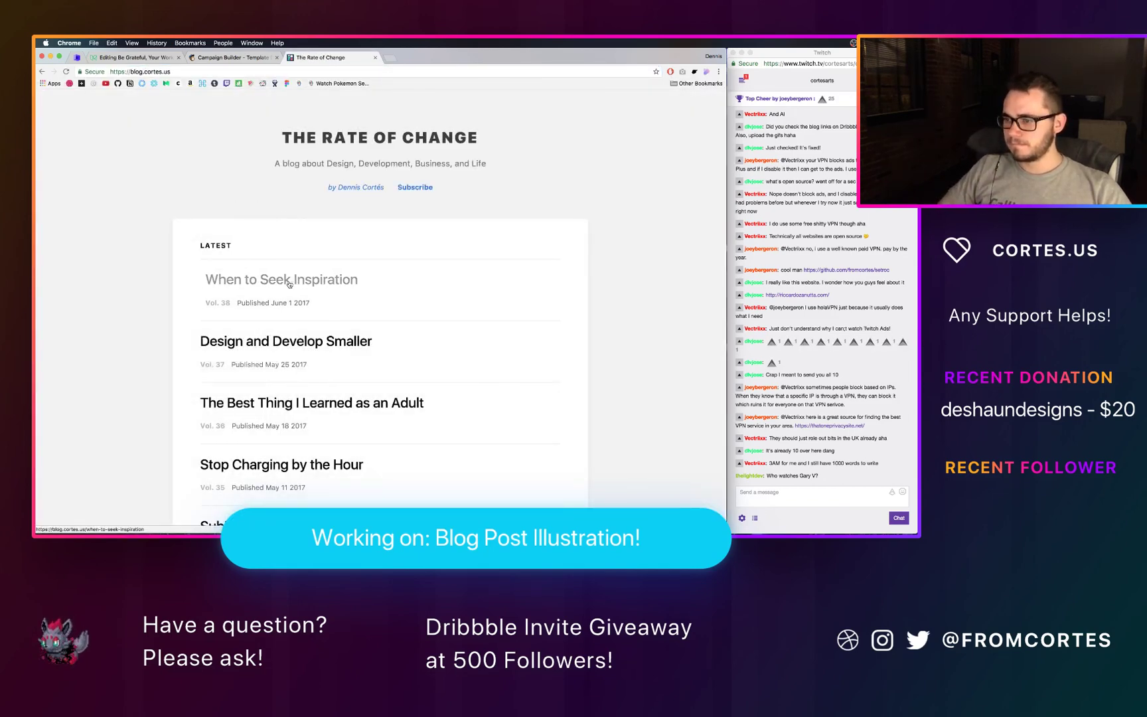
click(289, 280)
click(293, 280)
key(super+w)
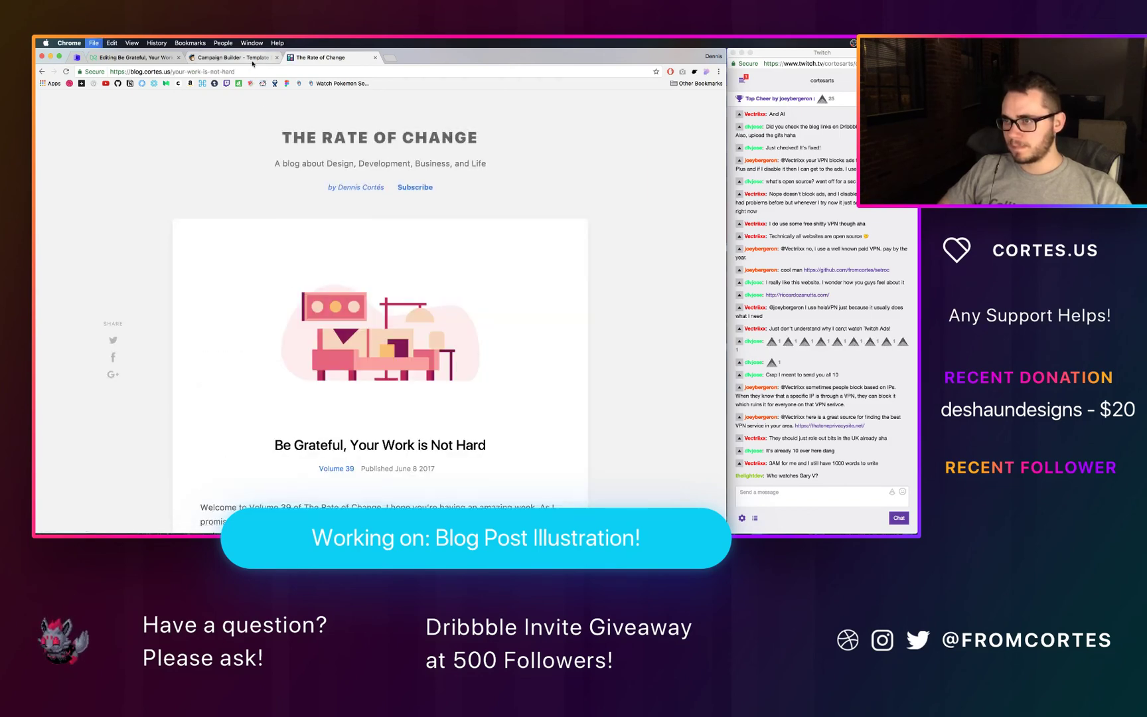
text(rd)
key(super+a)
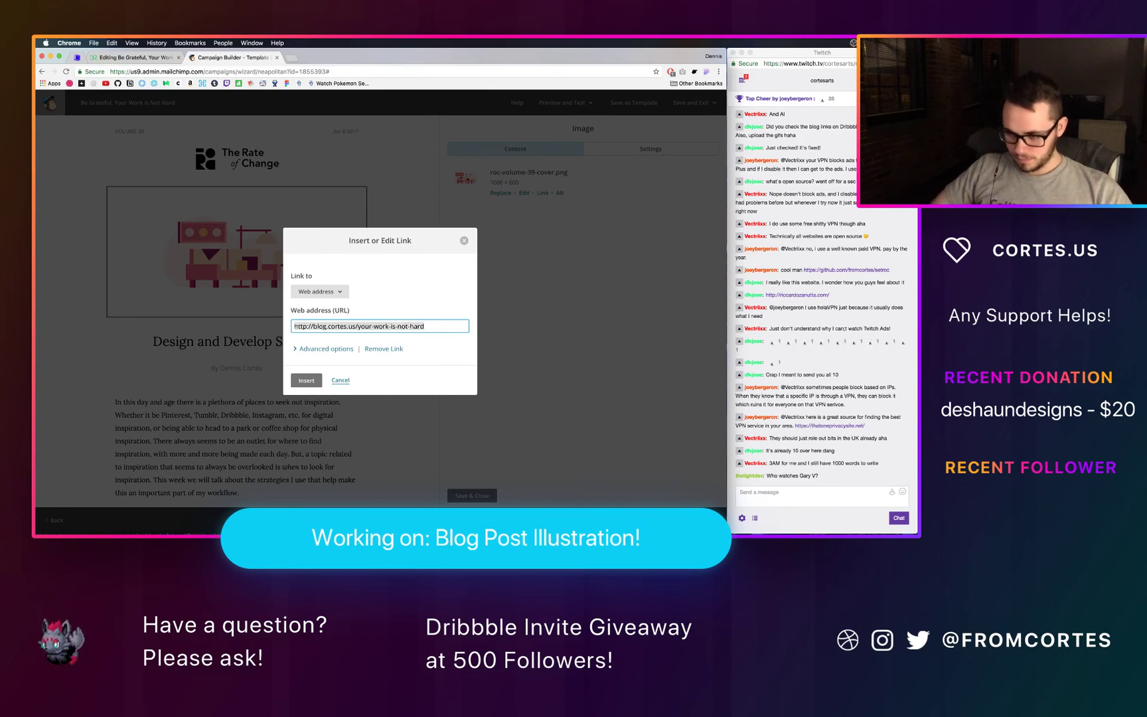
click(314, 383)
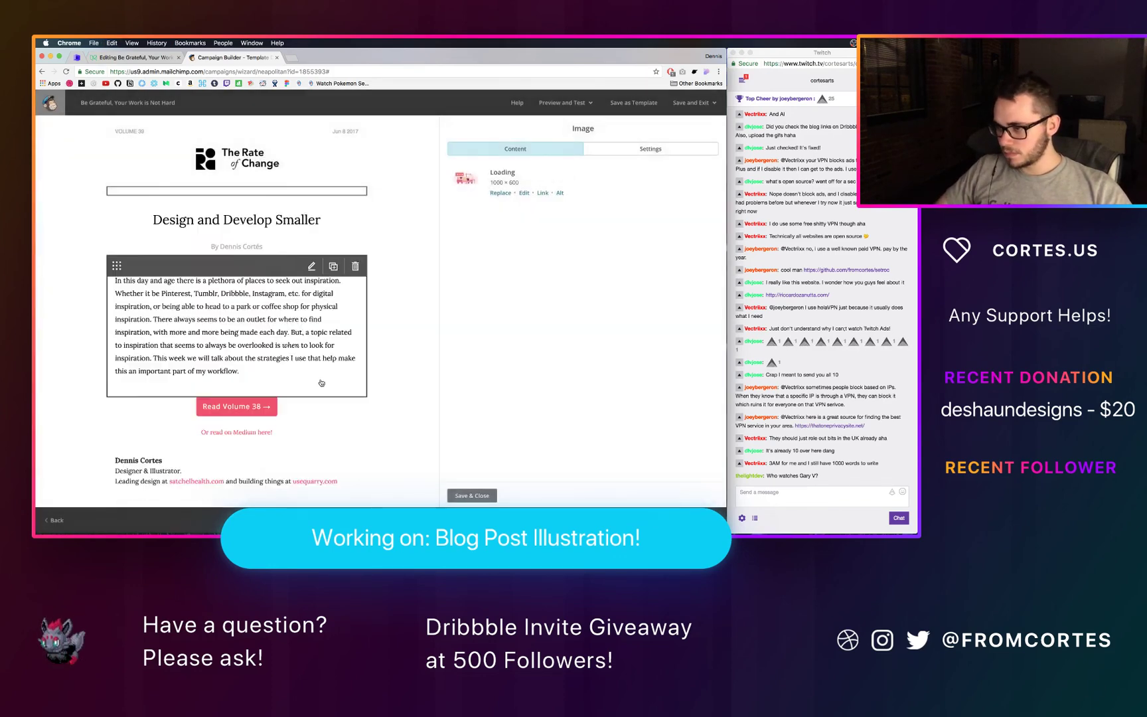
Step: Change the email's headline above the byline to "Your Work is Not Hard" and save the text block
click(282, 346)
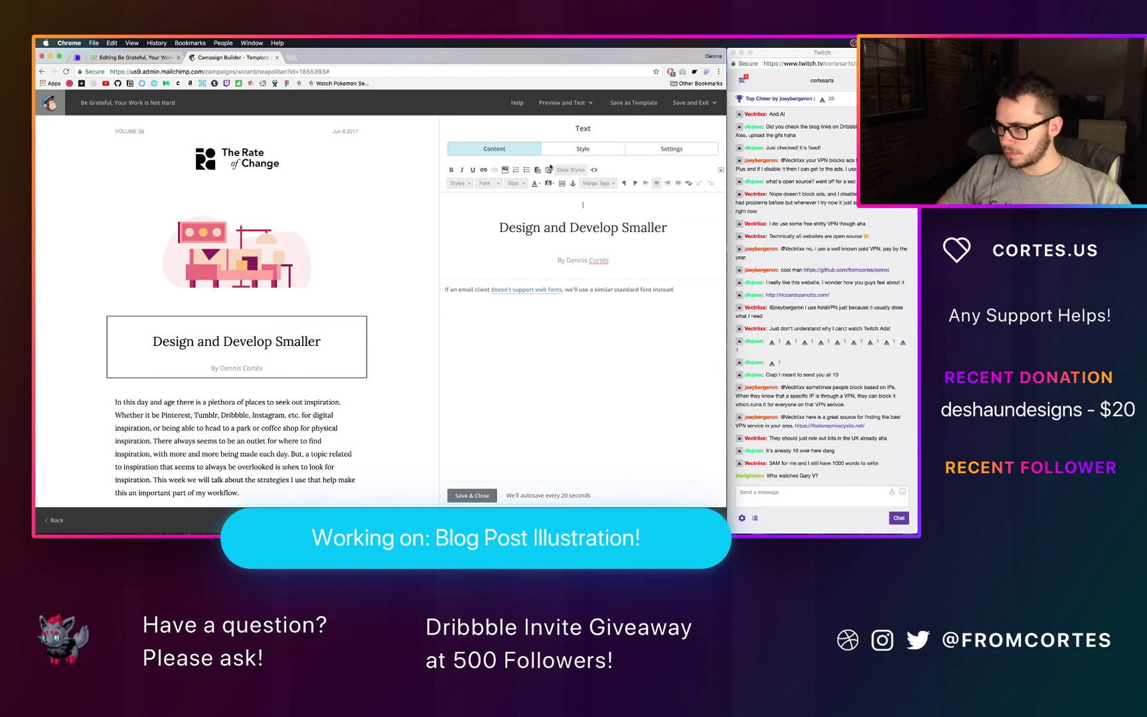
drag(666, 228, 503, 228)
text(Y)
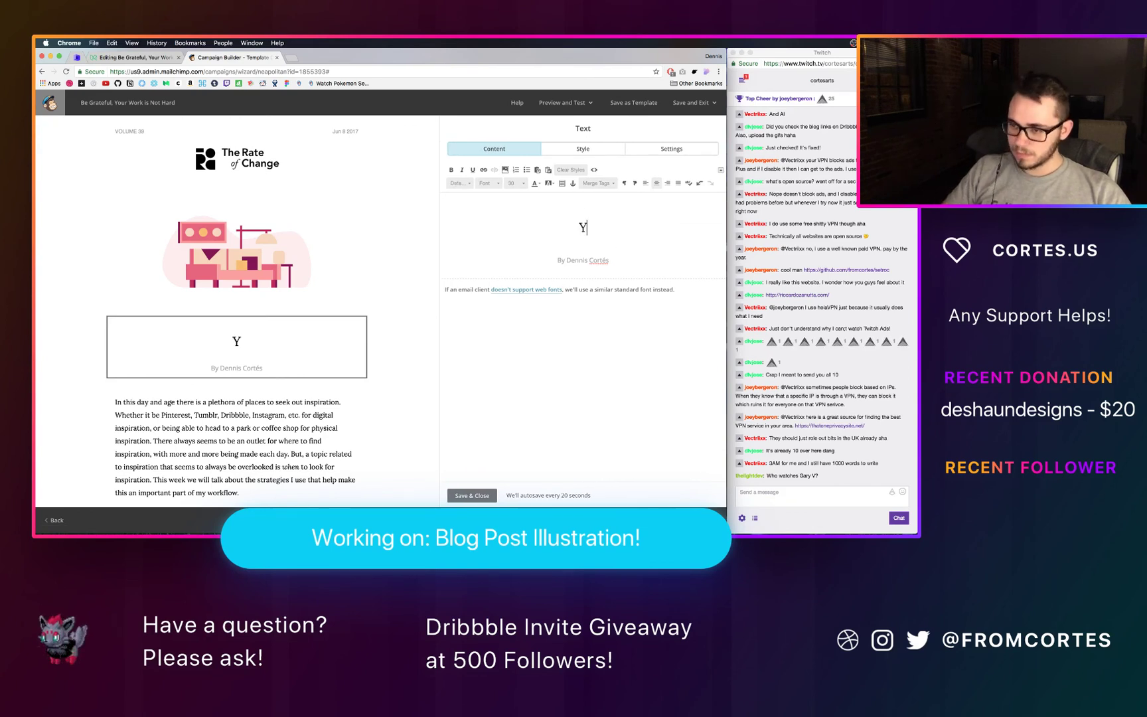
text(our Work)
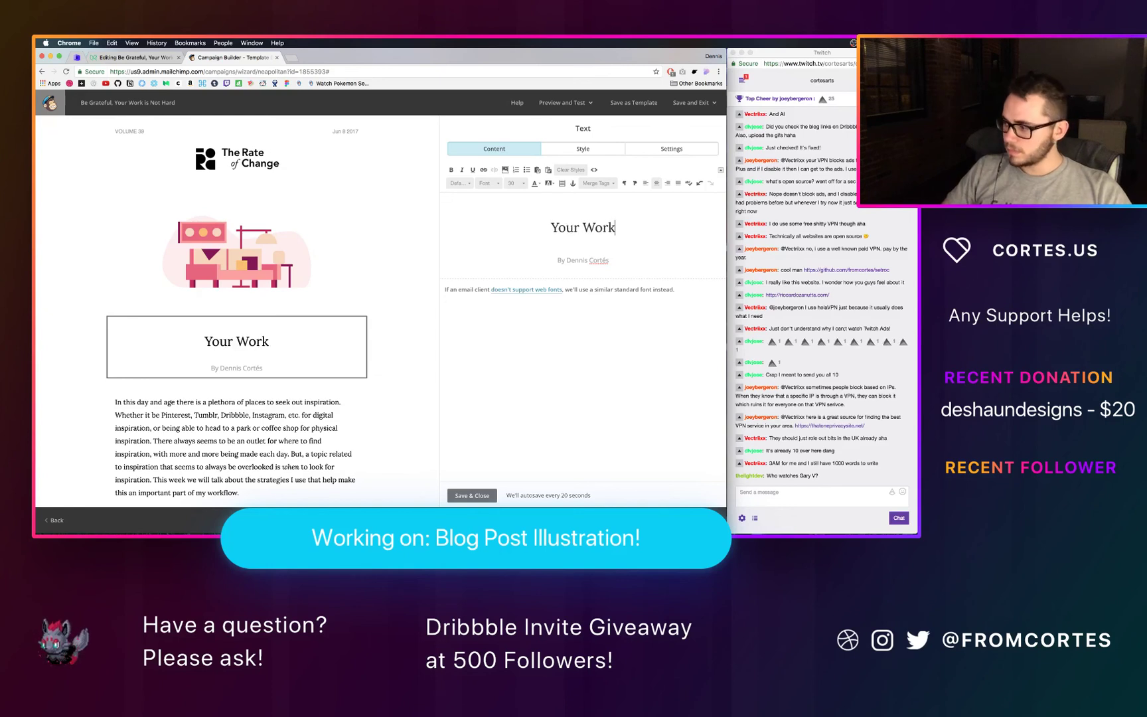
text( is Not Hard)
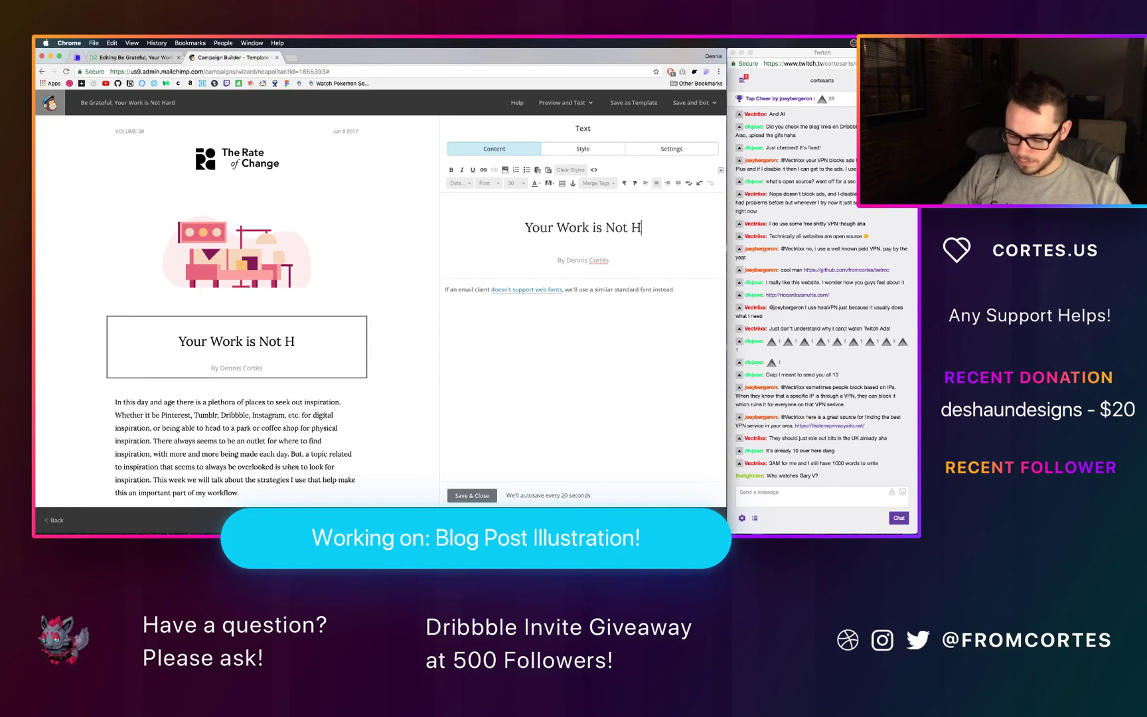
click(472, 494)
scroll(351, 378, down, 2)
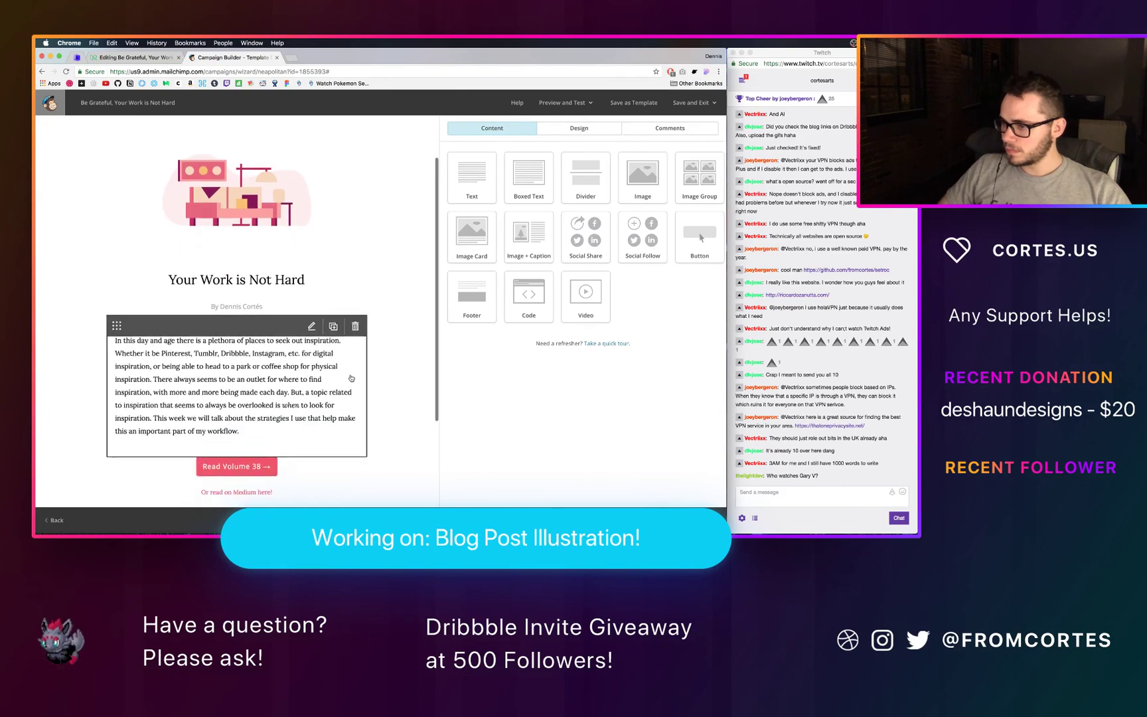
click(273, 473)
click(601, 251)
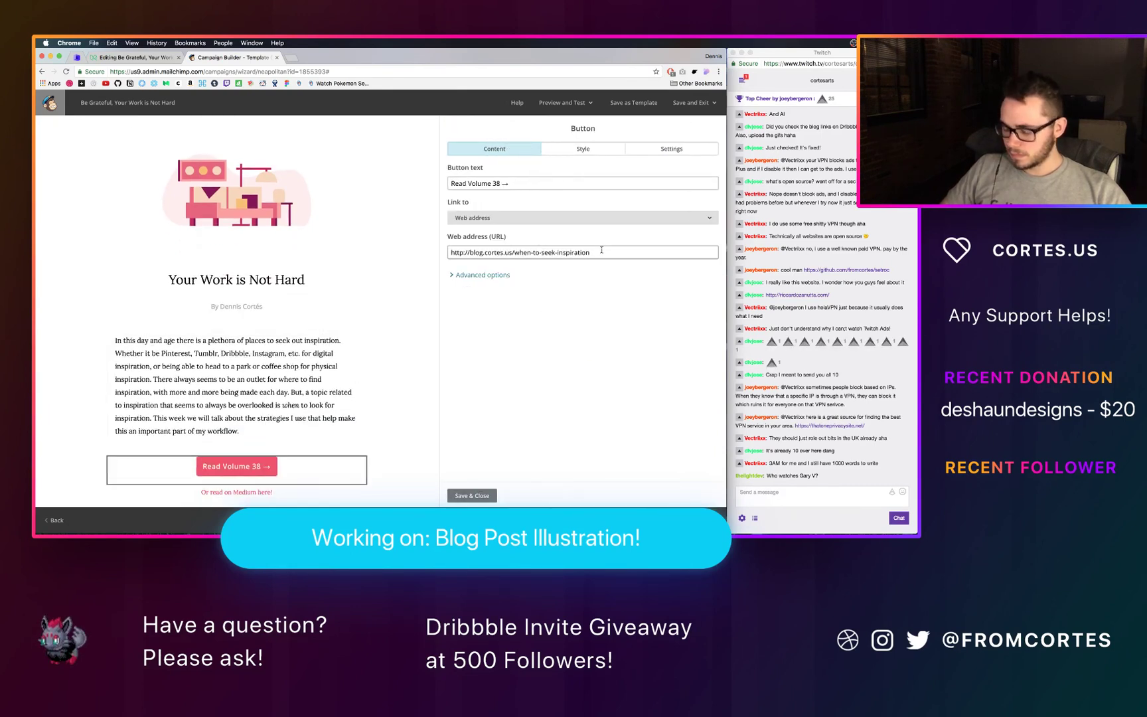
key(super+a)
key(super+v)
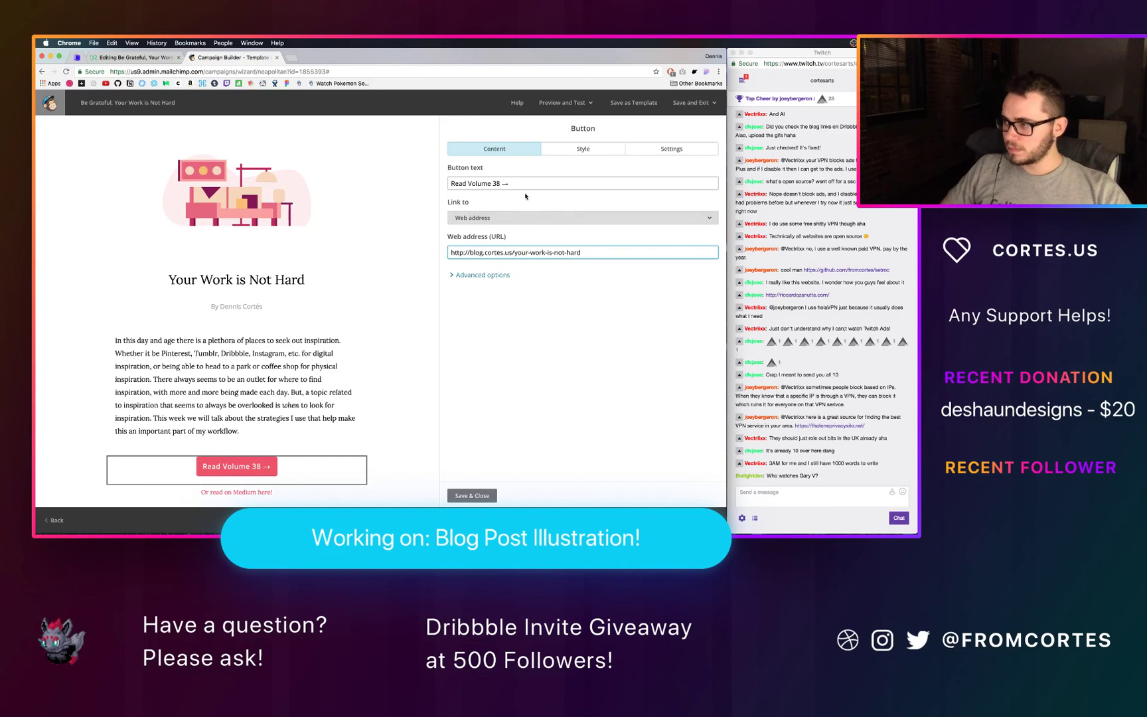
click(498, 183)
key(BackSpace)
text(9)
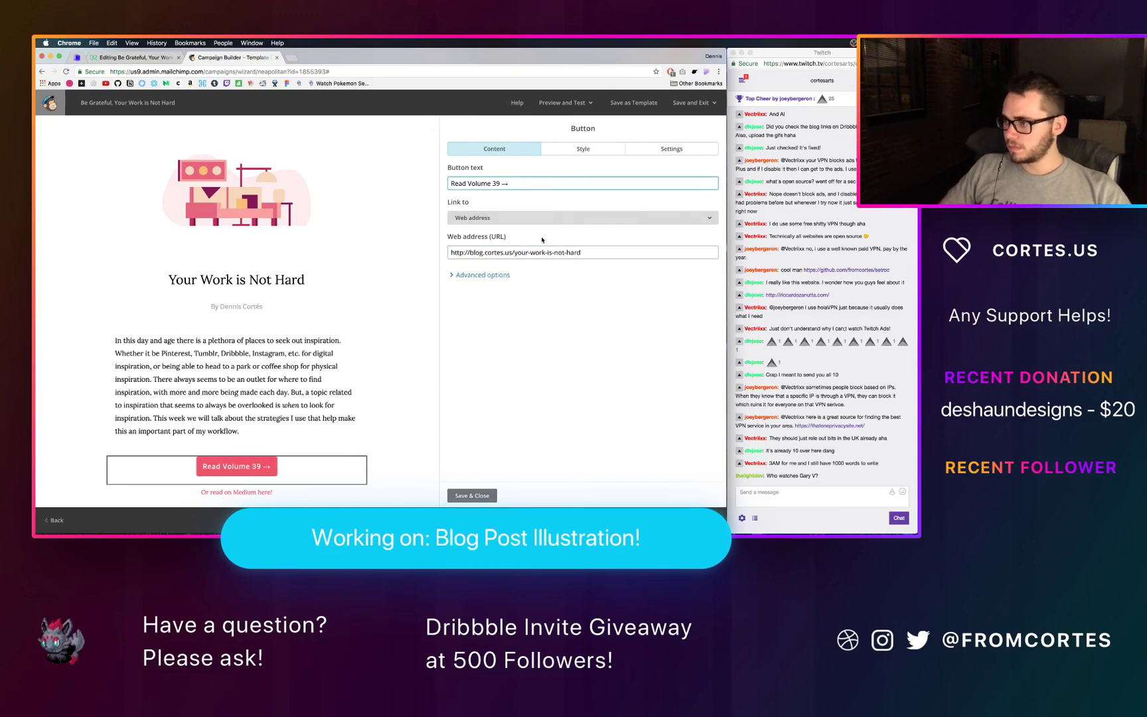
click(474, 496)
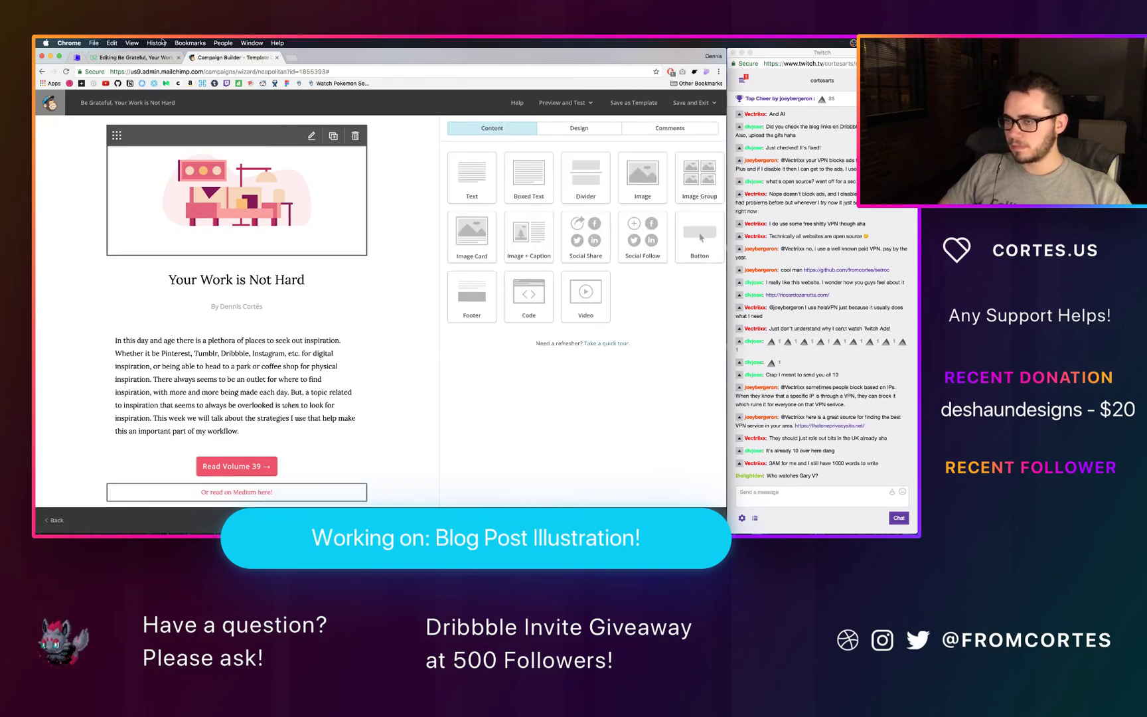
Step: Copy the scheduled Medium story's post-publishing link from its link customization settings, leaving the link automatic
click(236, 186)
click(133, 57)
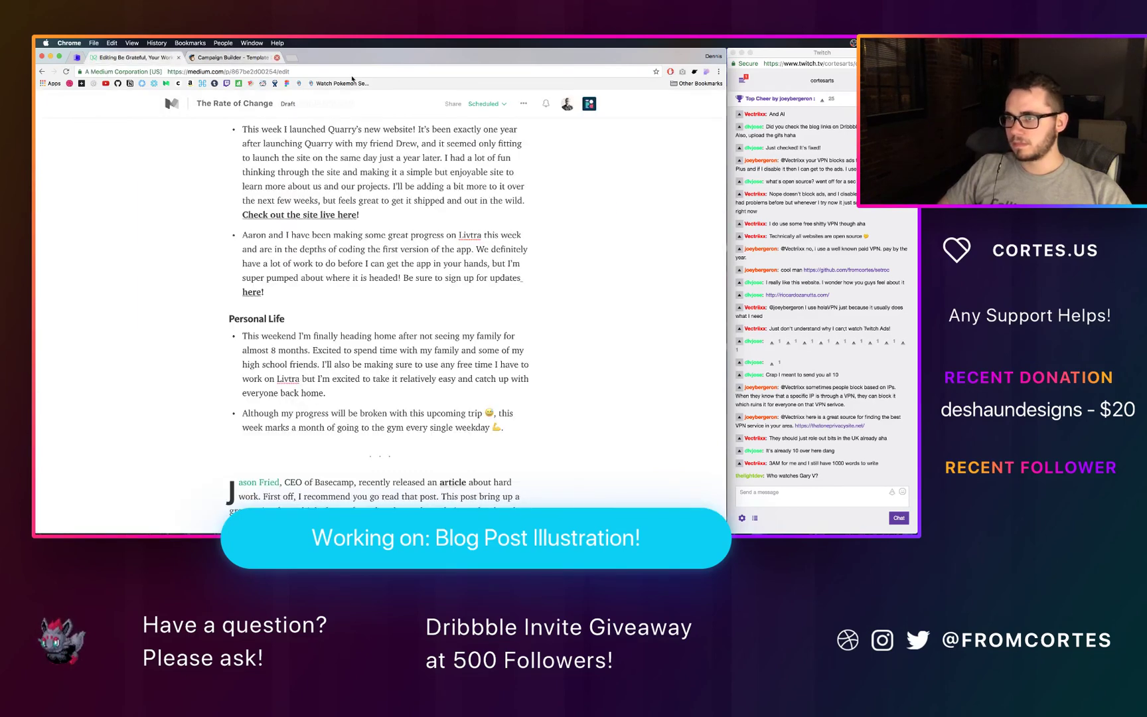
click(523, 103)
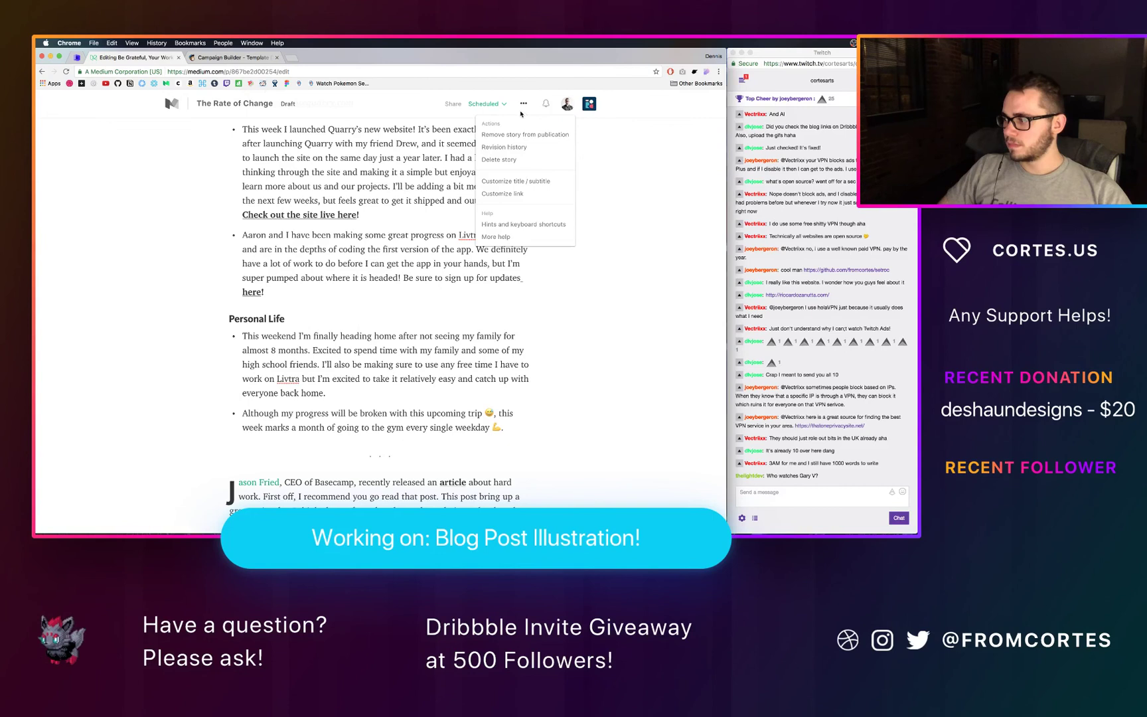
click(510, 194)
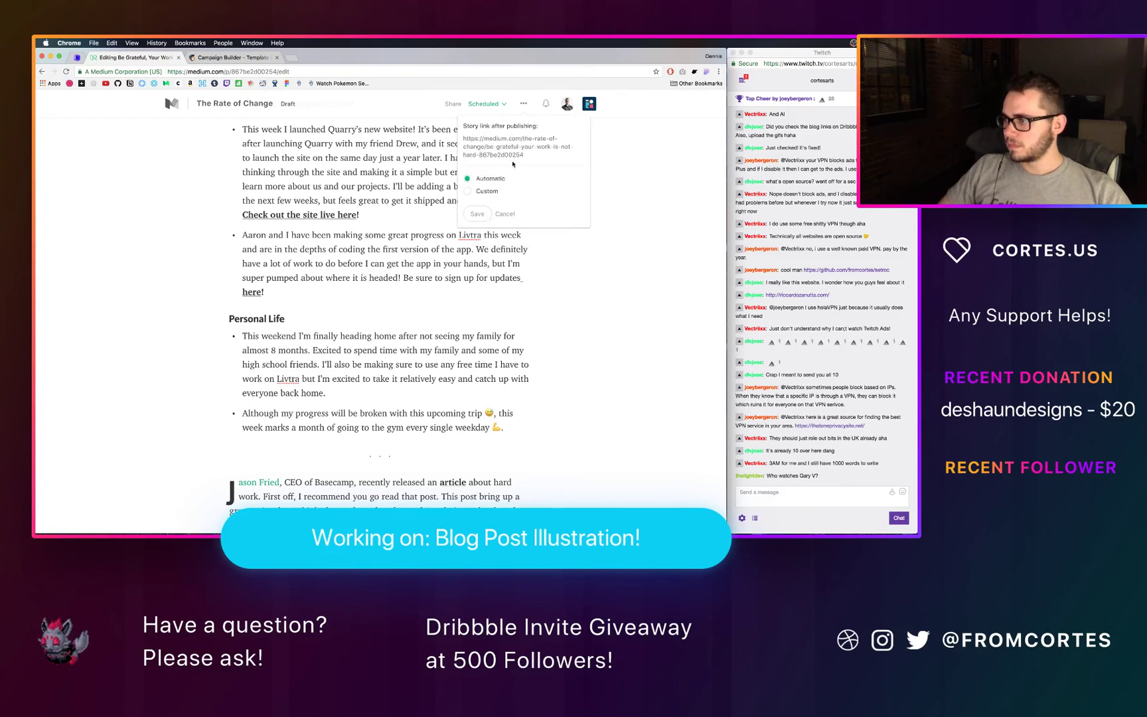
drag(525, 159, 465, 136)
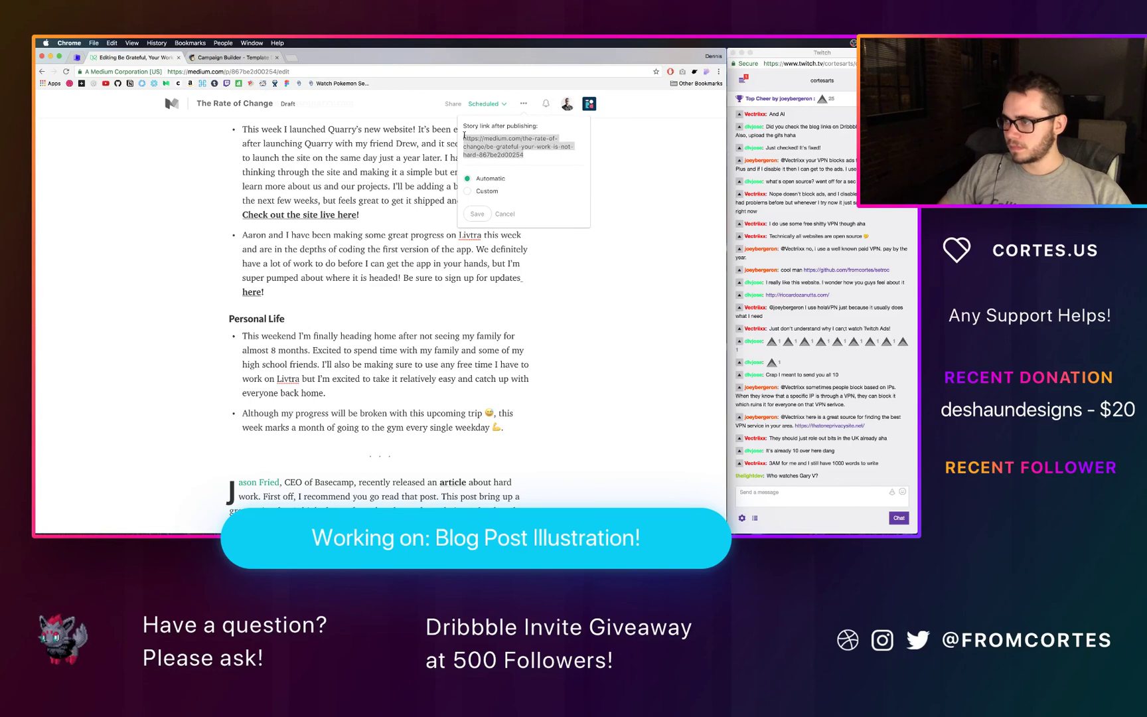
key(Escape)
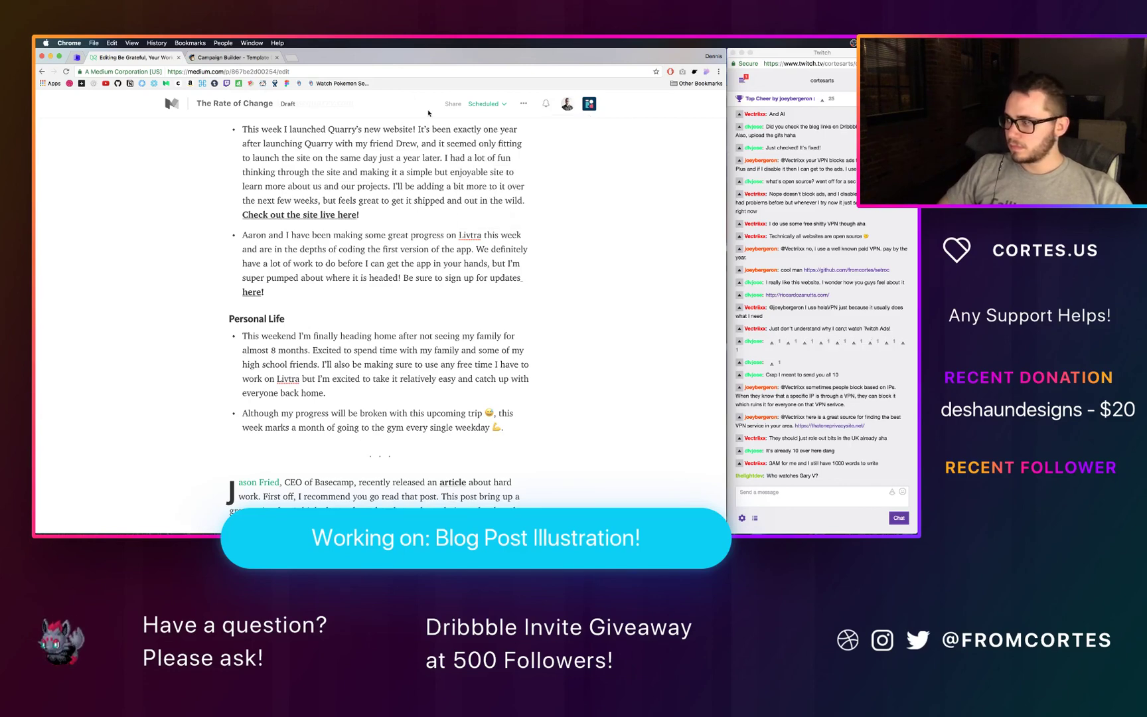
click(269, 59)
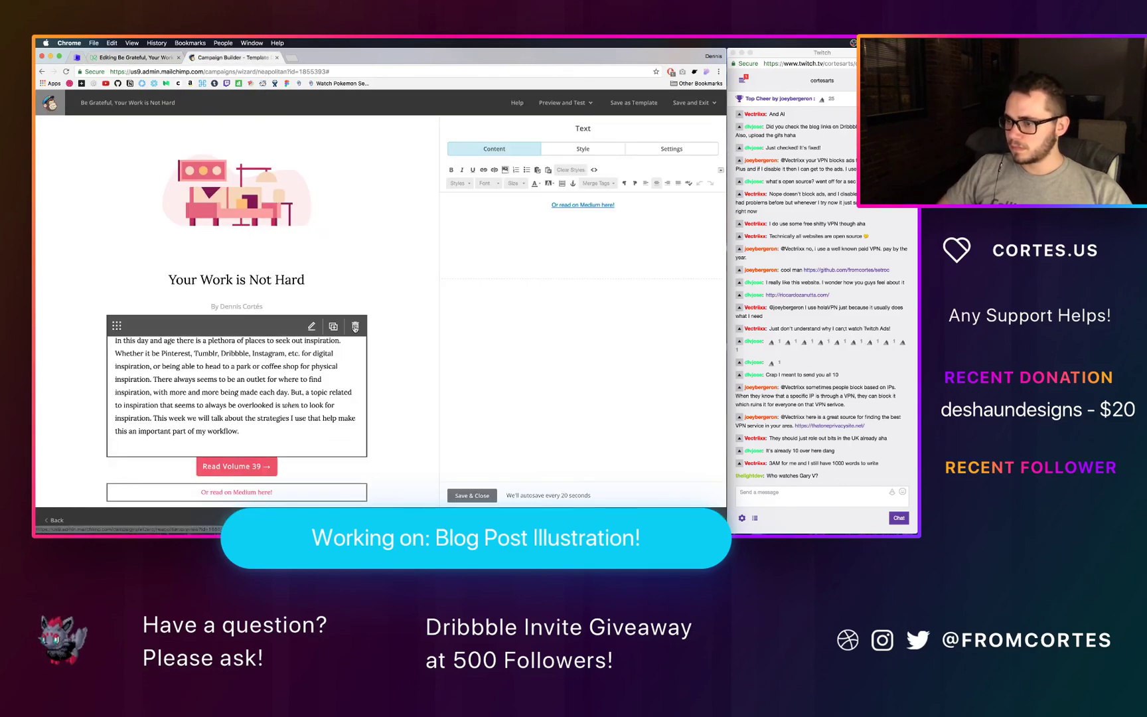
drag(616, 207, 552, 205)
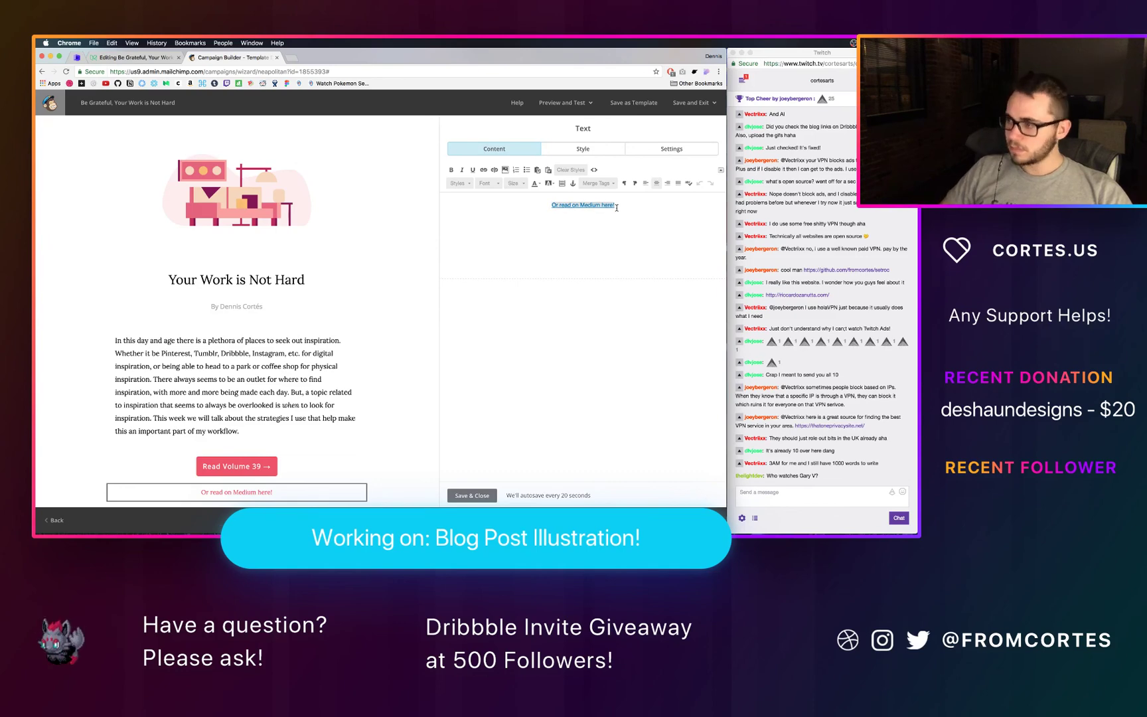
click(485, 170)
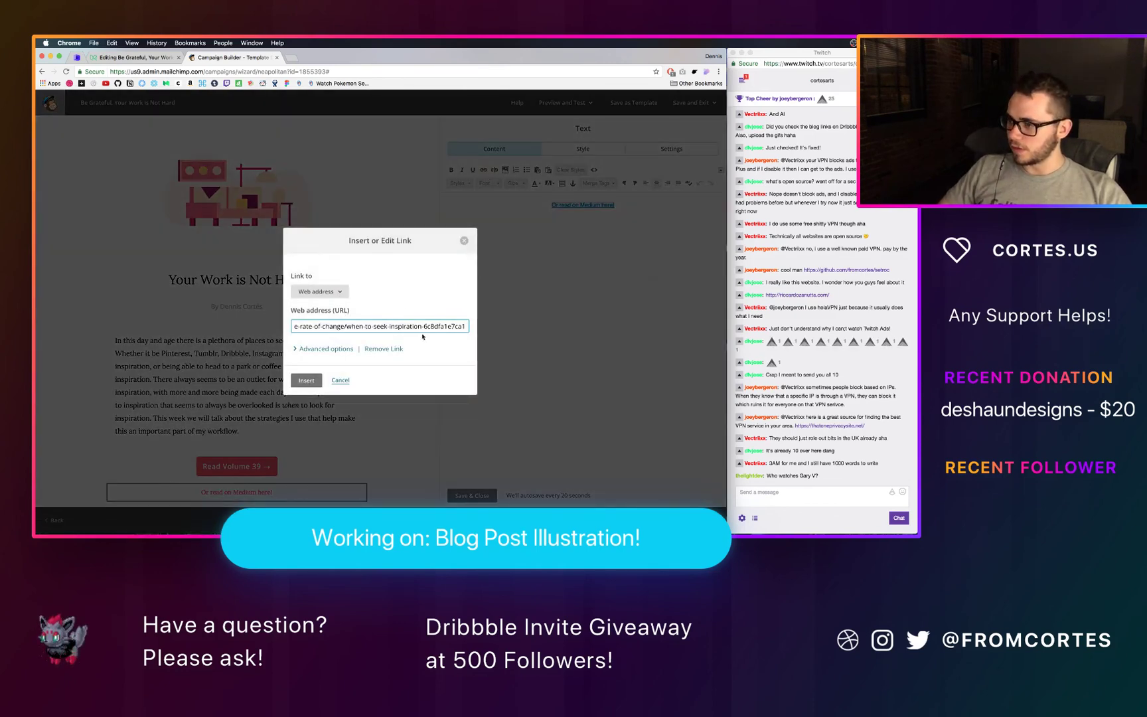
key(super+a)
key(super+c)
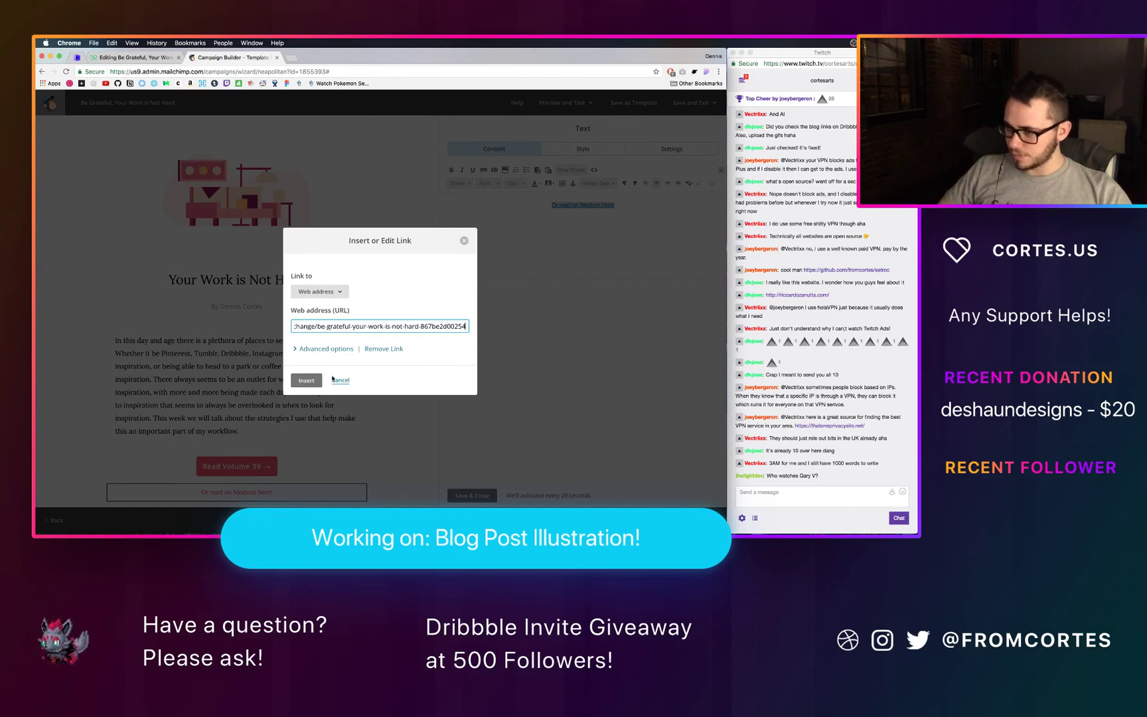
click(306, 380)
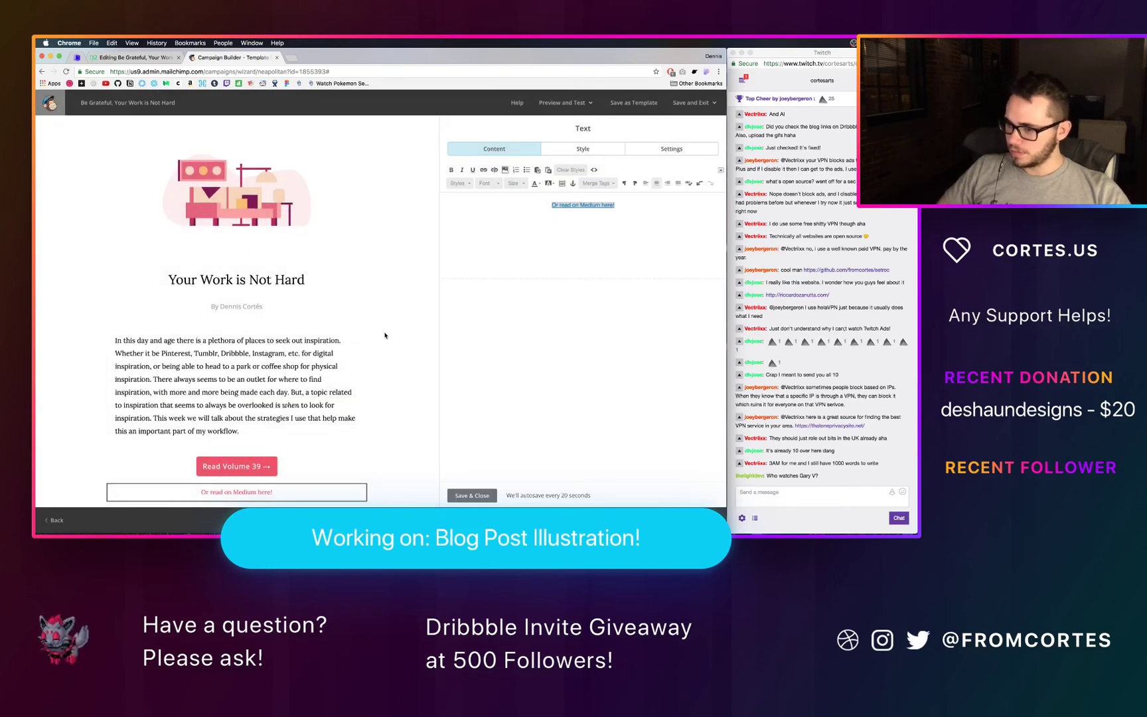
scroll(391, 381, down, 3)
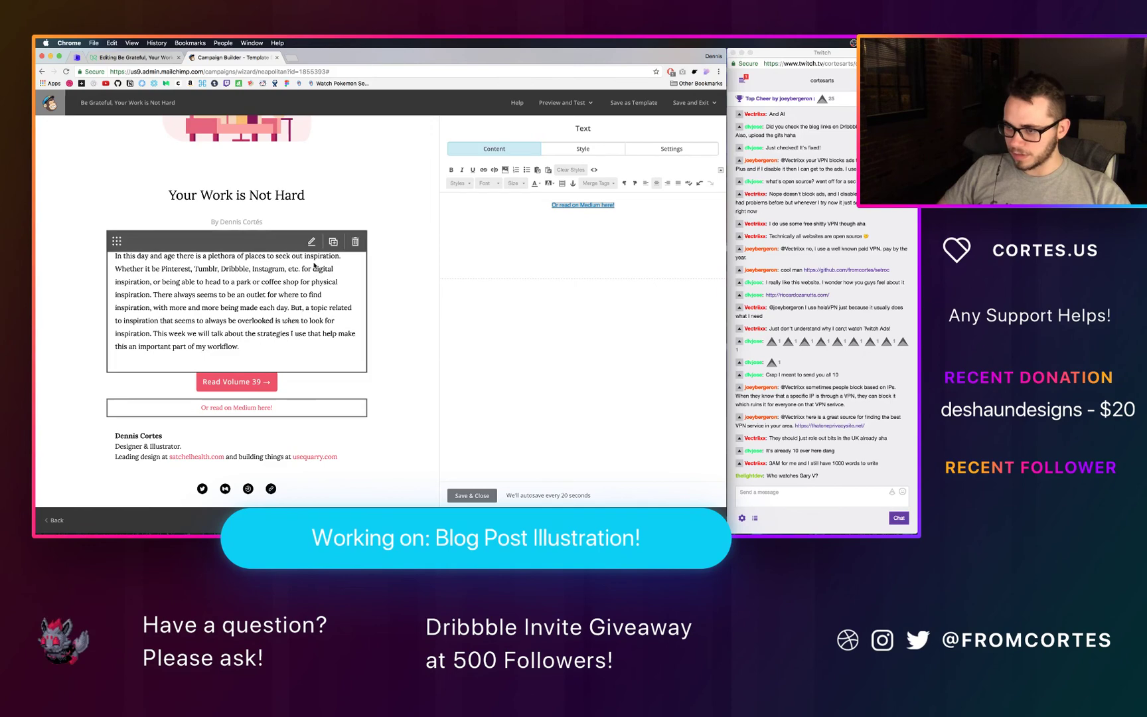
Step: Copy the Medium draft passage running from "the work we do is not hard work" to "almost nothing but our hands."
click(122, 57)
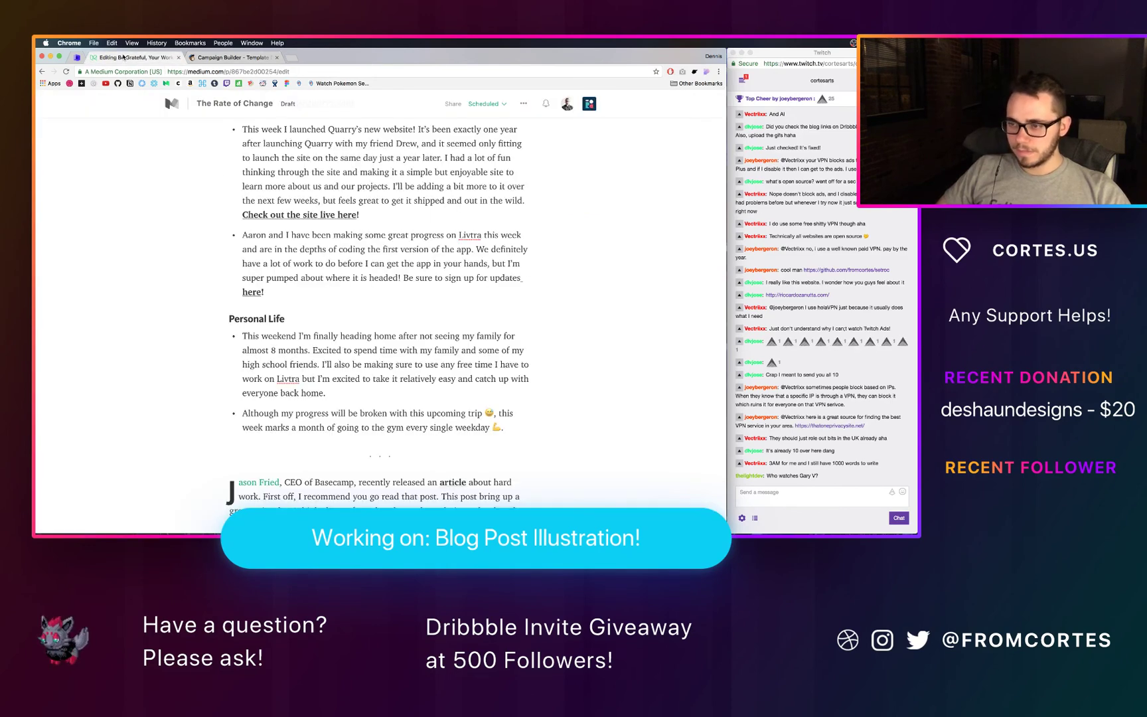
scroll(236, 236, up, 1)
scroll(233, 235, down, 5)
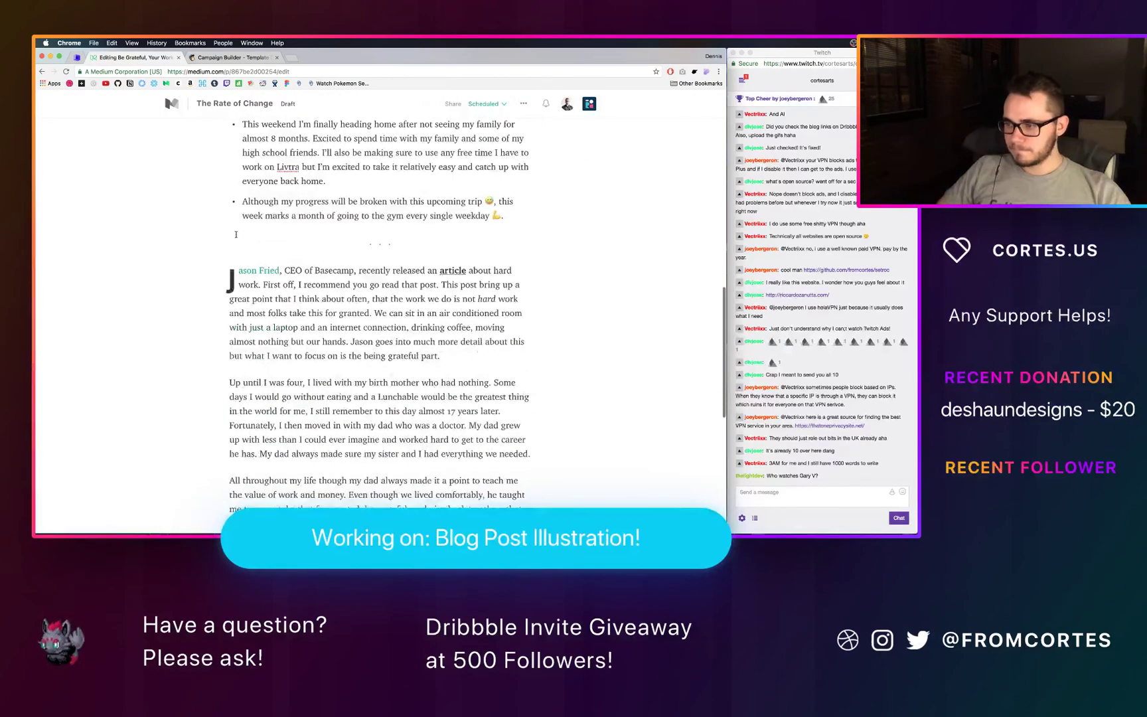
scroll(428, 290, up, 3)
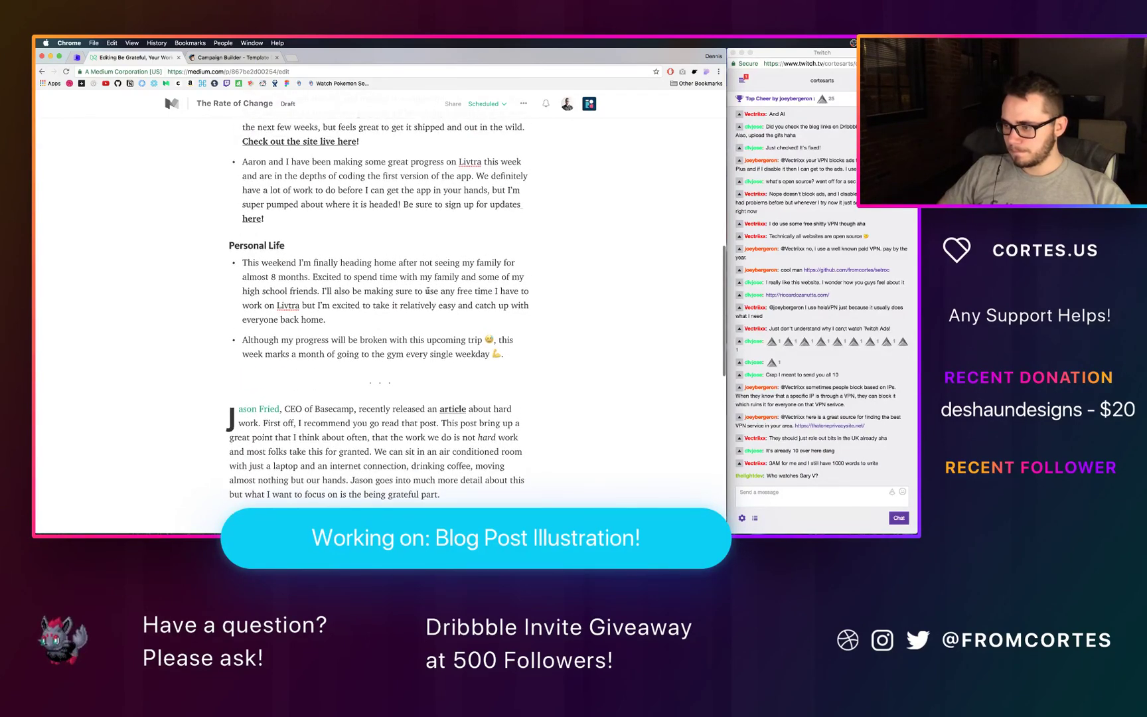
scroll(428, 290, up, 1)
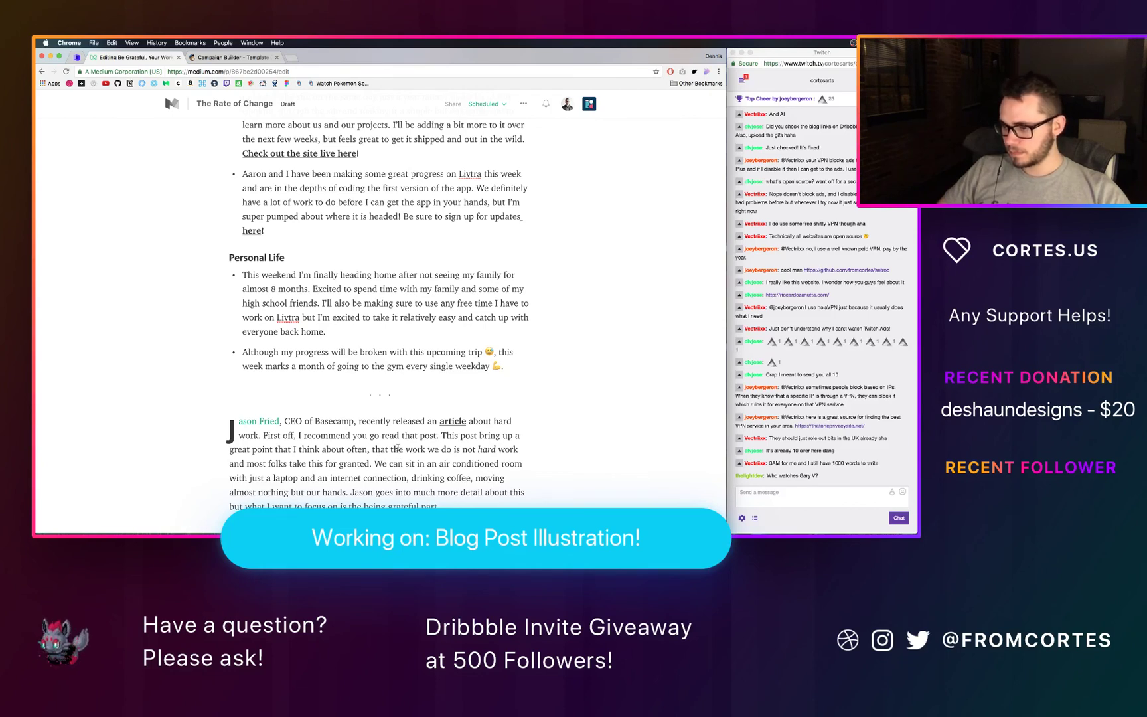
drag(390, 449, 438, 502)
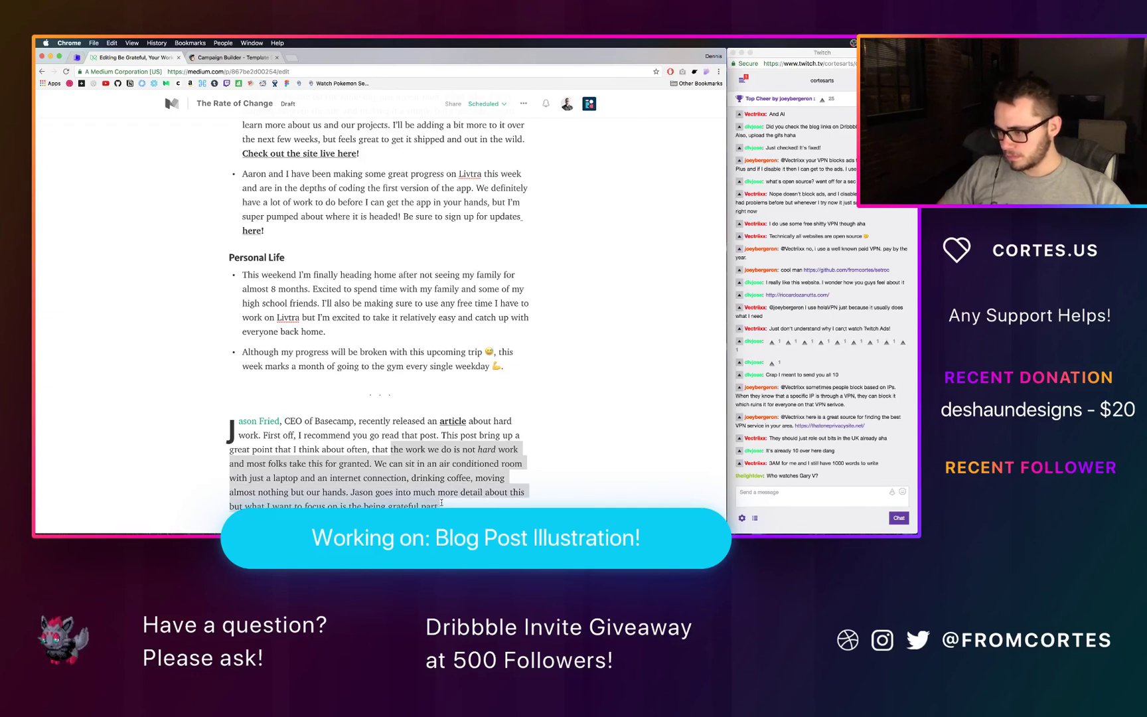
drag(442, 503, 348, 488)
key(super+c)
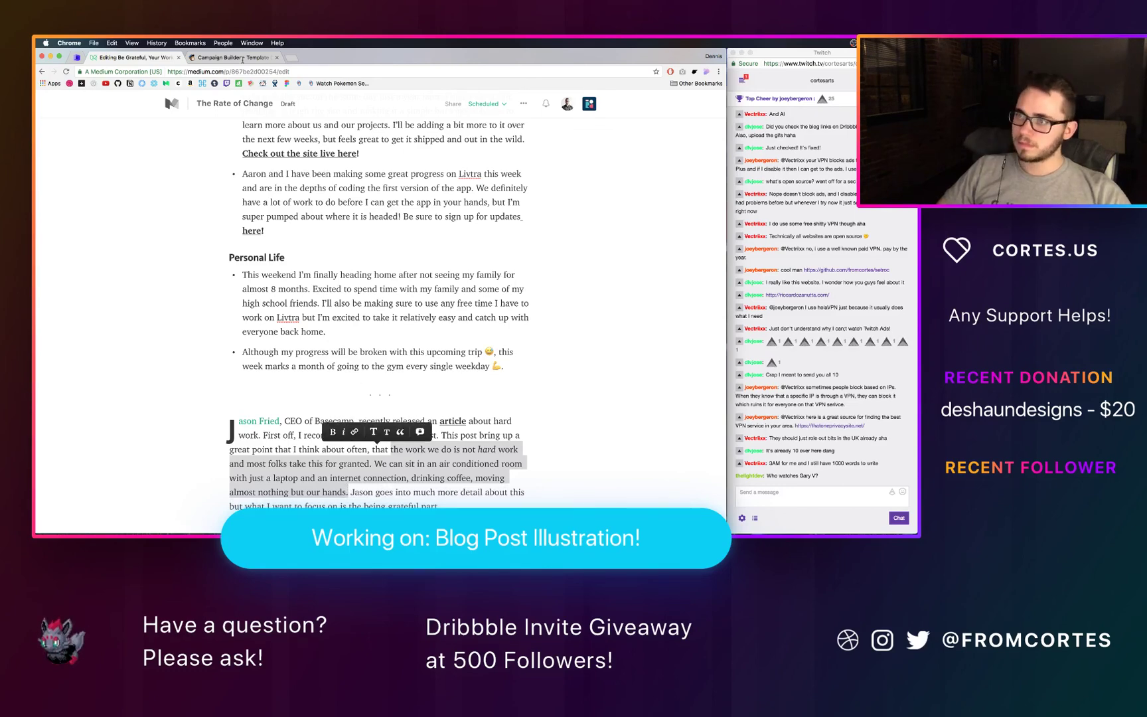
Step: Replace the email's intro paragraph with the copied passage and capitalize its first word to "The"
click(240, 58)
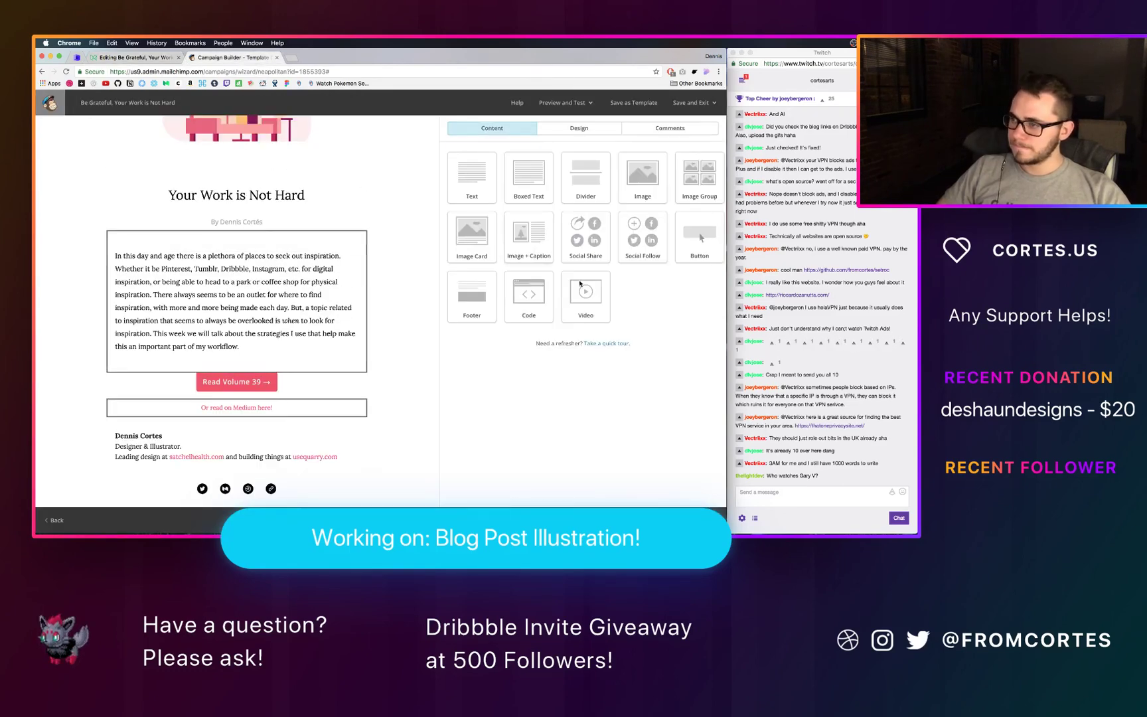
drag(577, 293, 436, 216)
key(super+v)
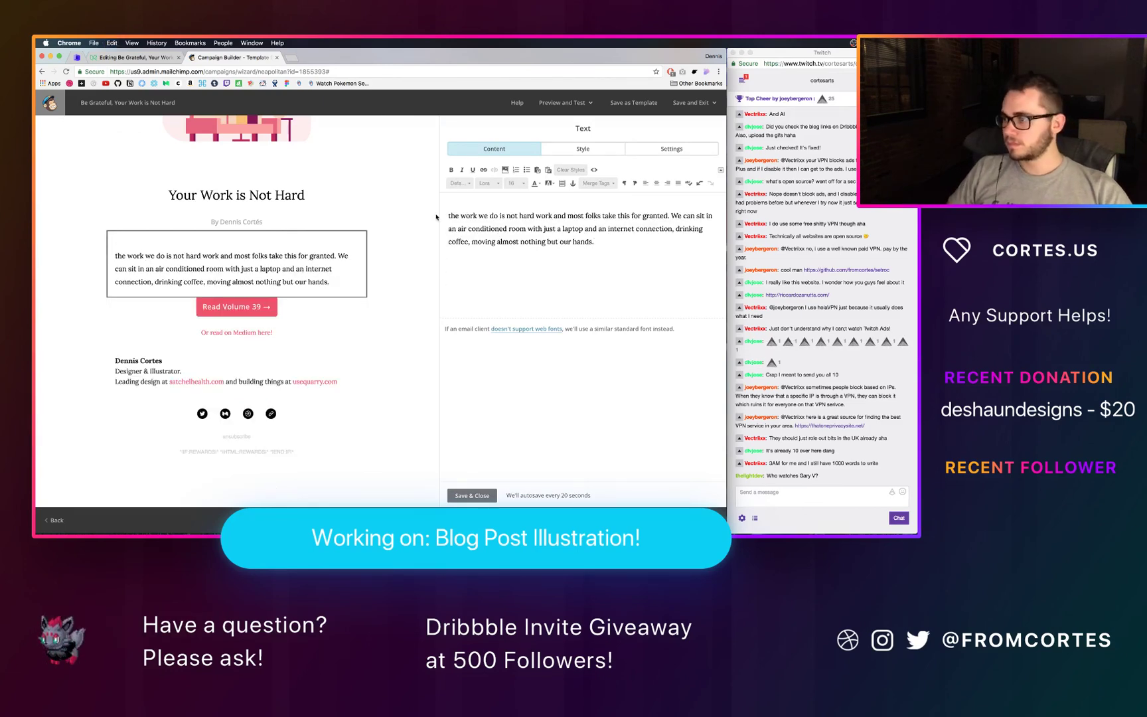
click(450, 215)
key(BackSpace)
text(T)
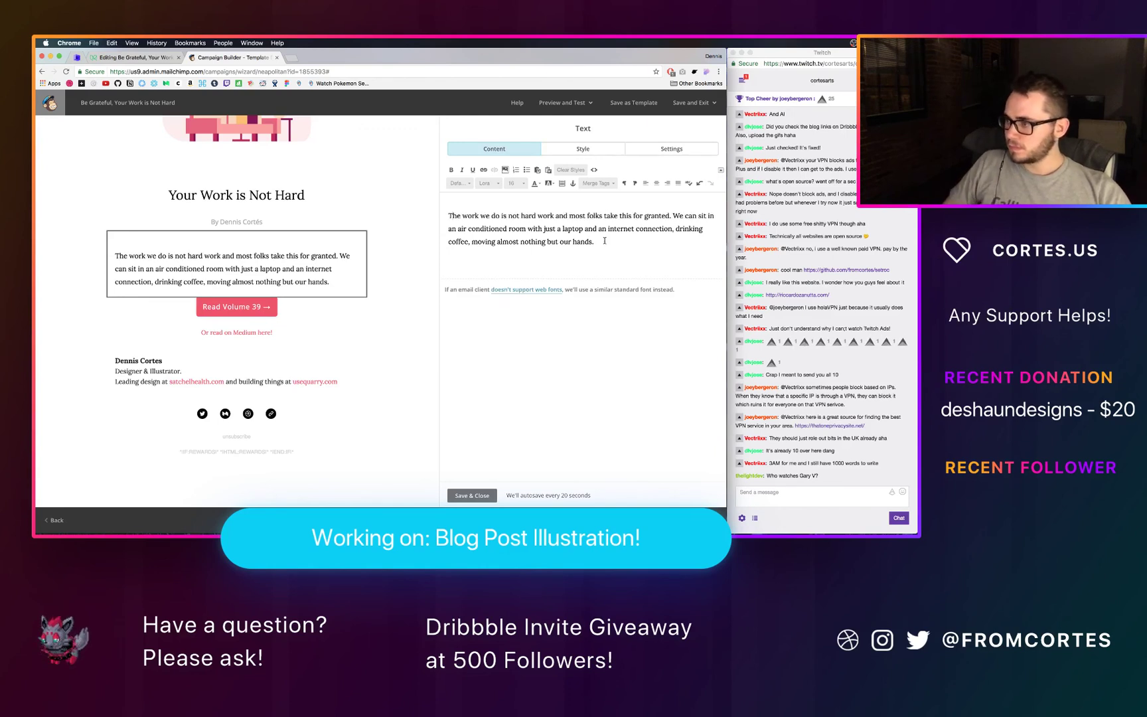
Step: Append "In today's article I touch on this topic that was inspired by an article from the one and only Jason Fried." to the intro and save
text(In to)
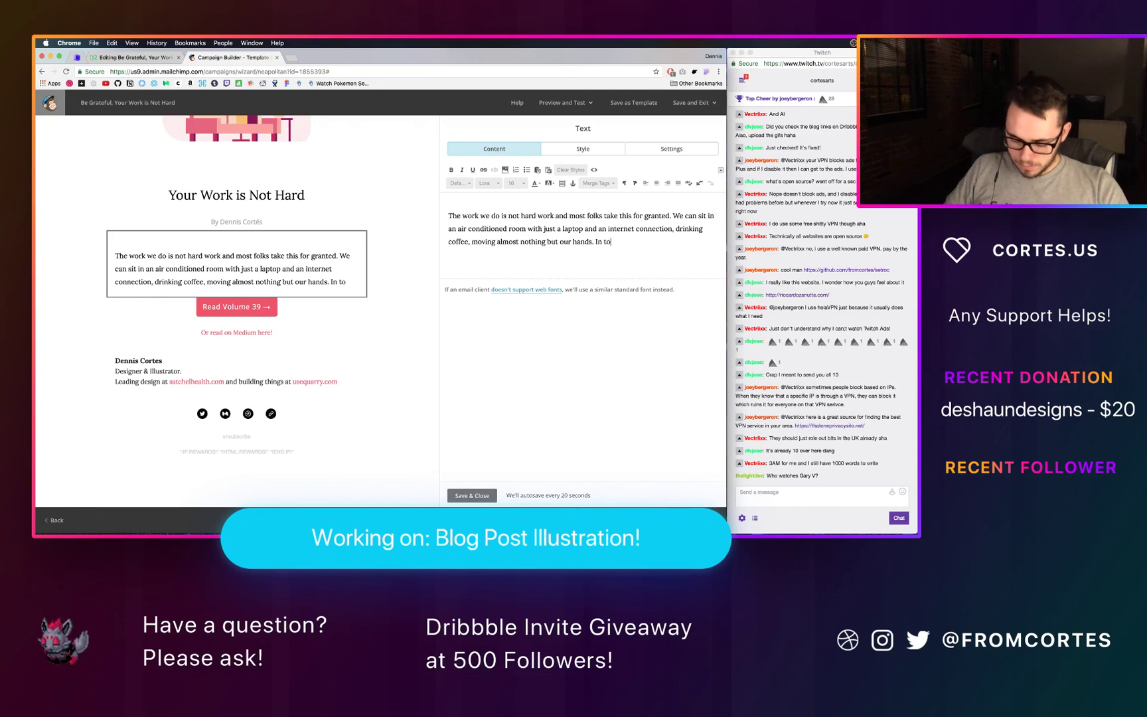
text(day's artic)
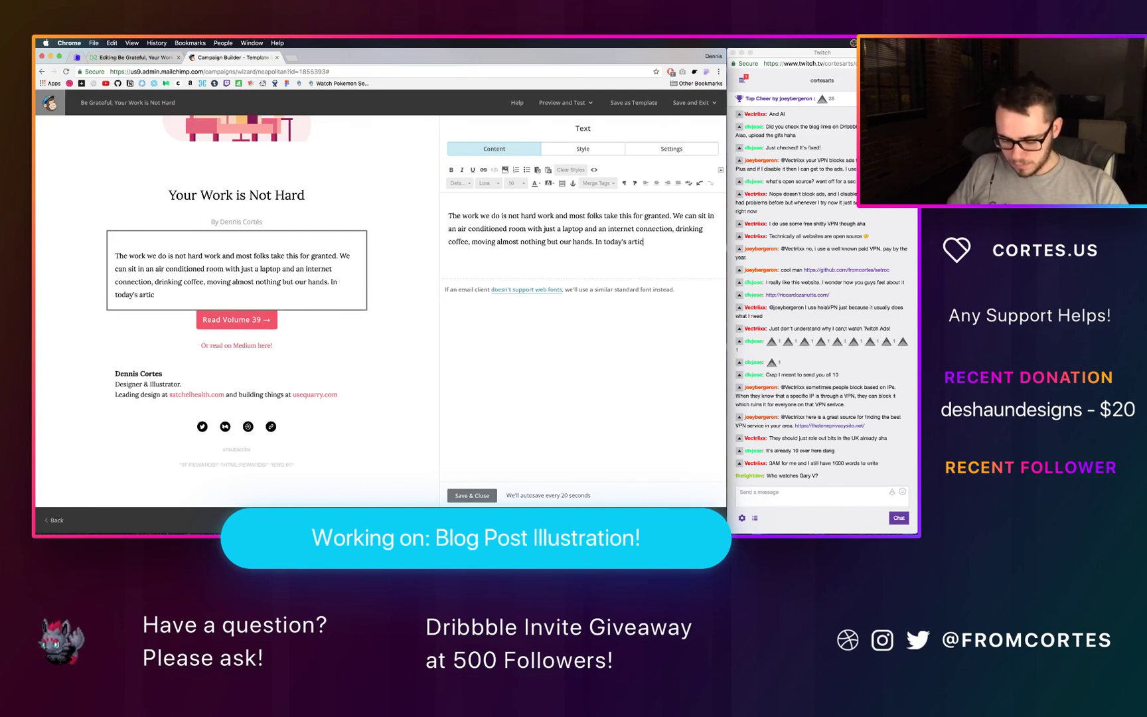
text(le I touch on this topic and)
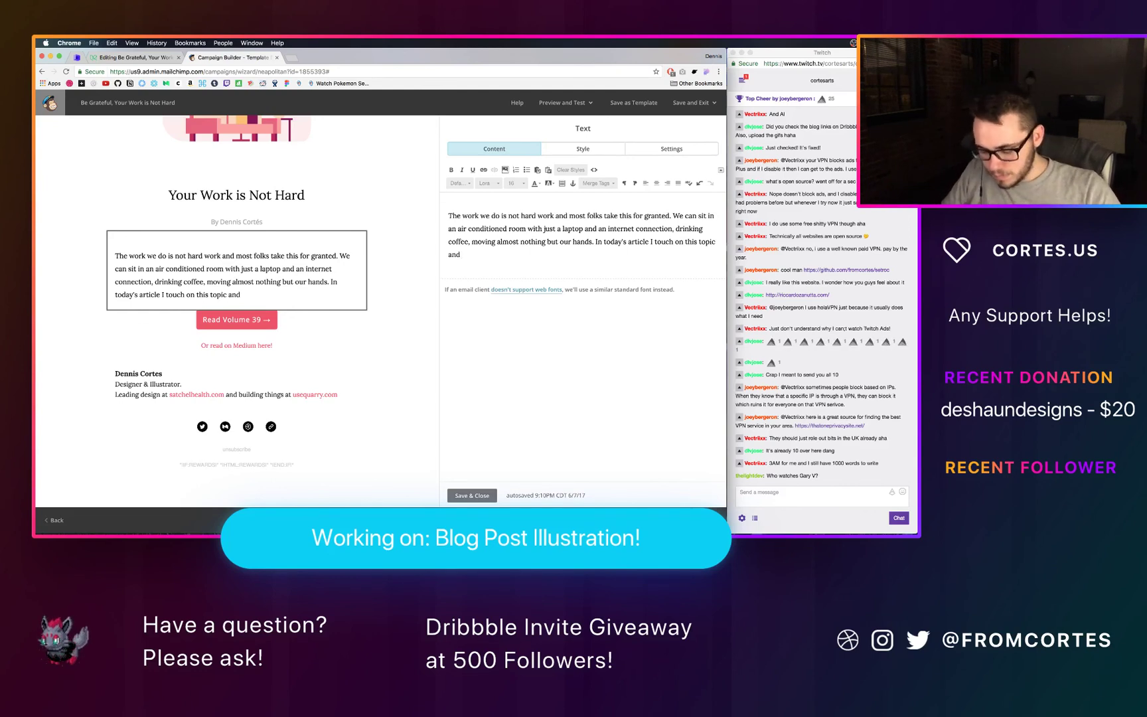
text(that was inspired by an articl)
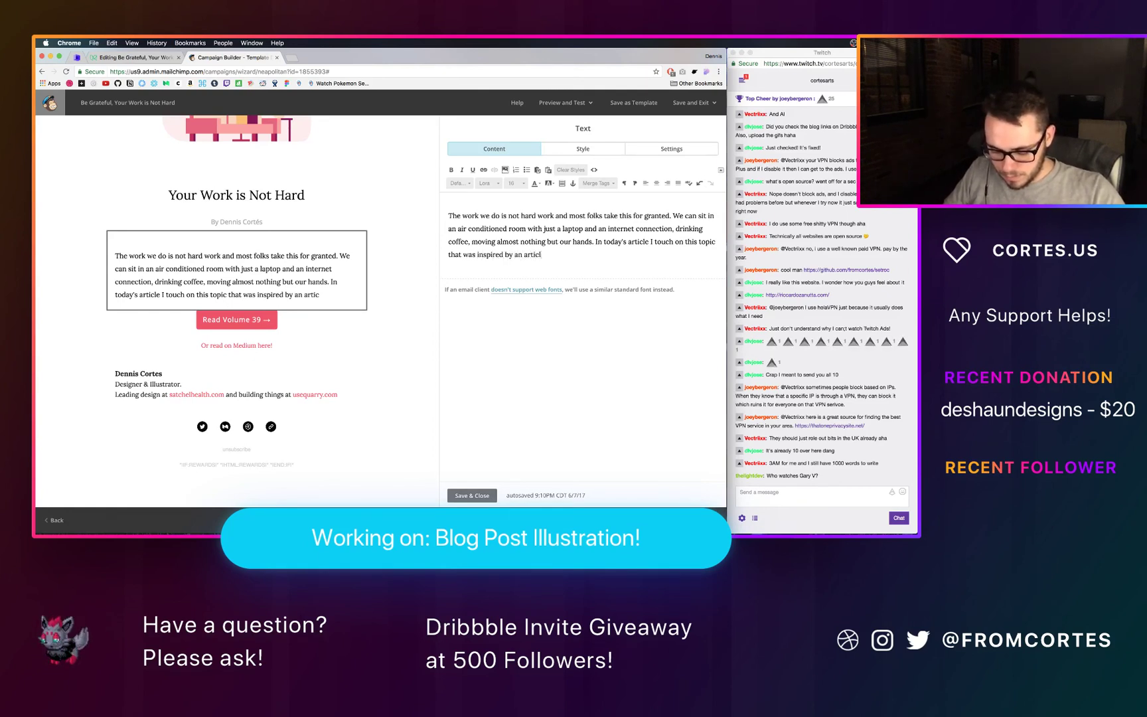
text(e from the one )
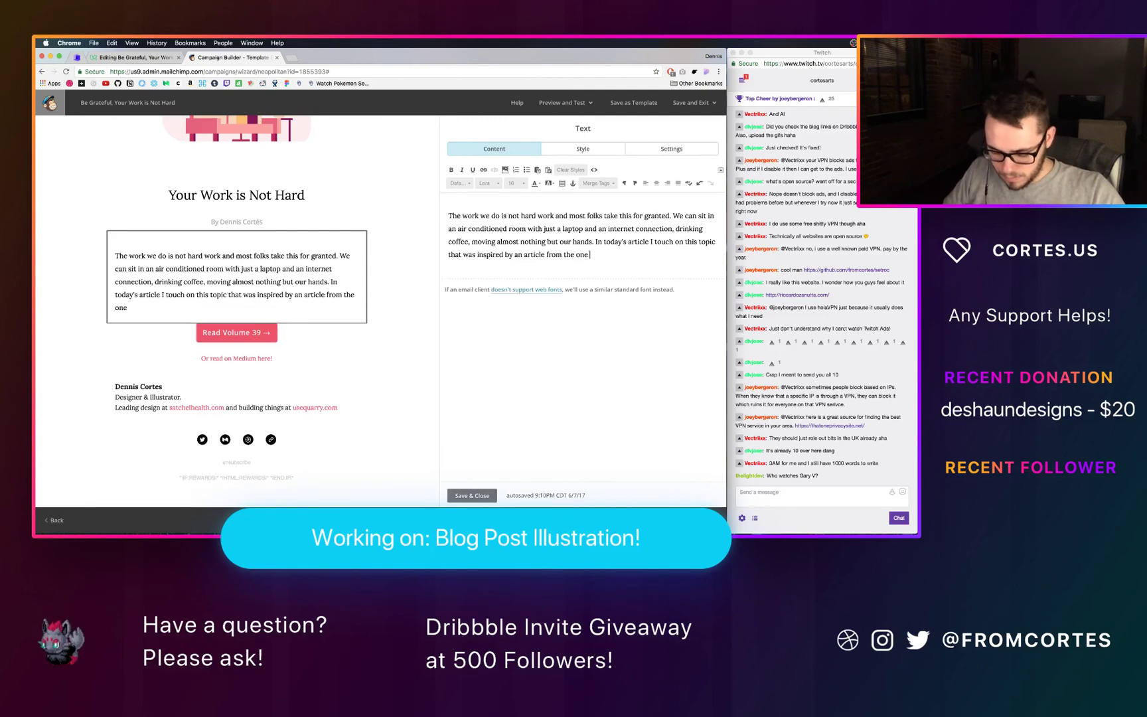
text(and only J)
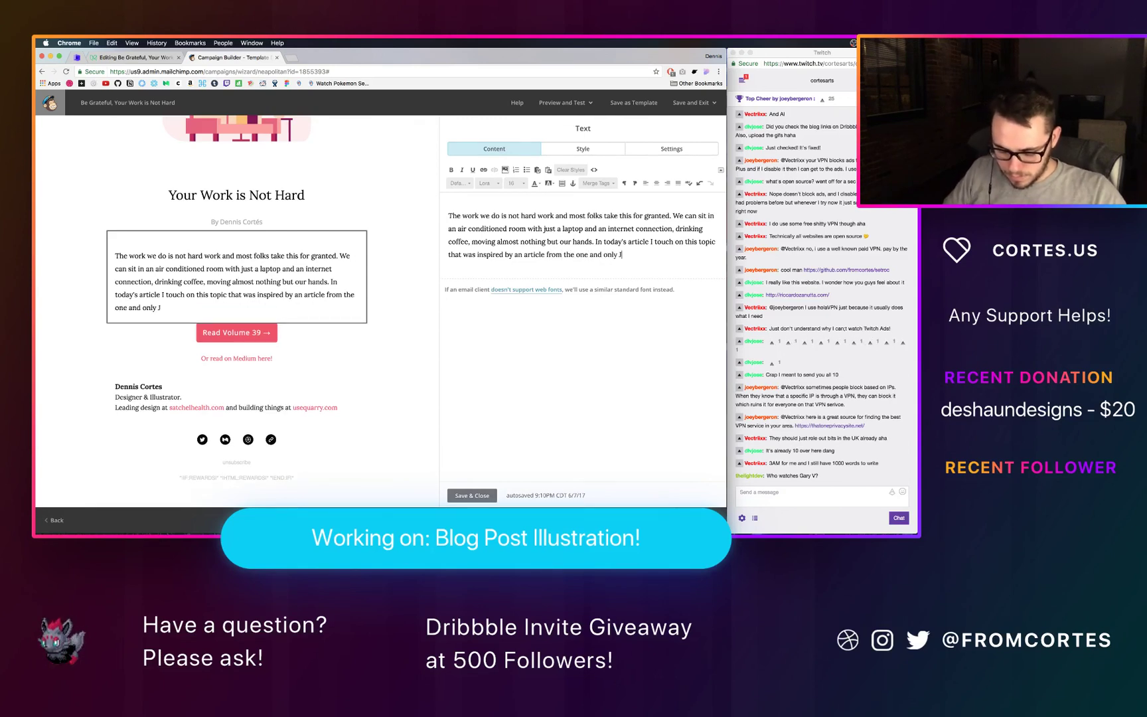
text(ason Fried.)
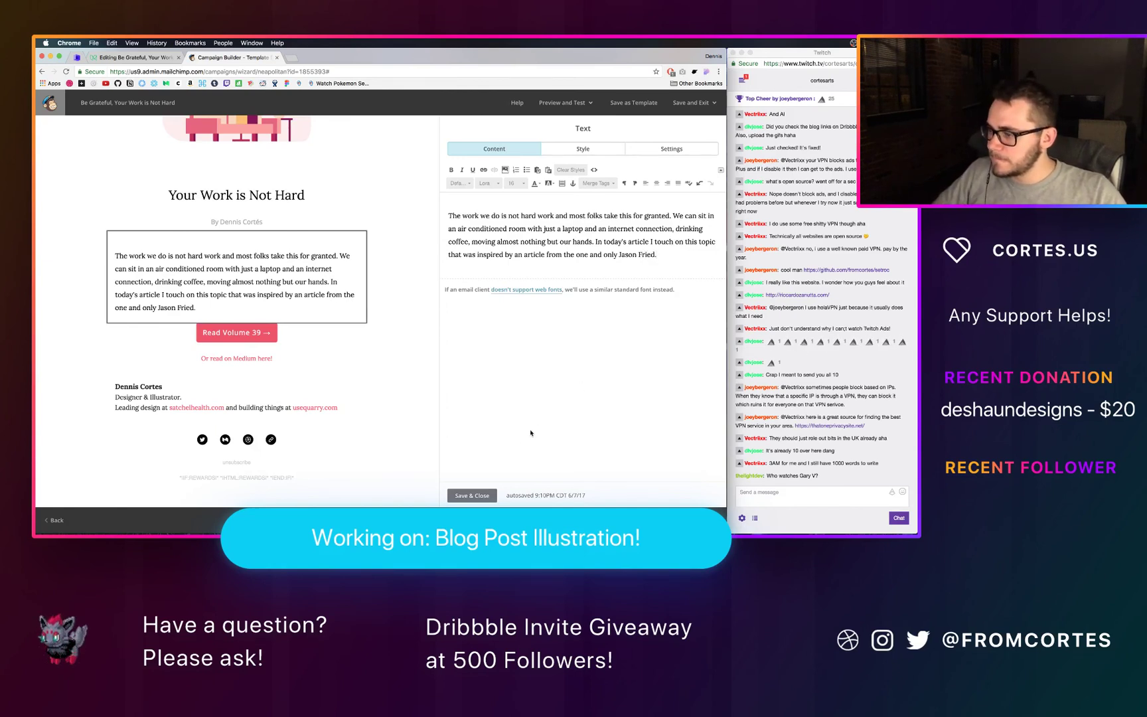
click(489, 492)
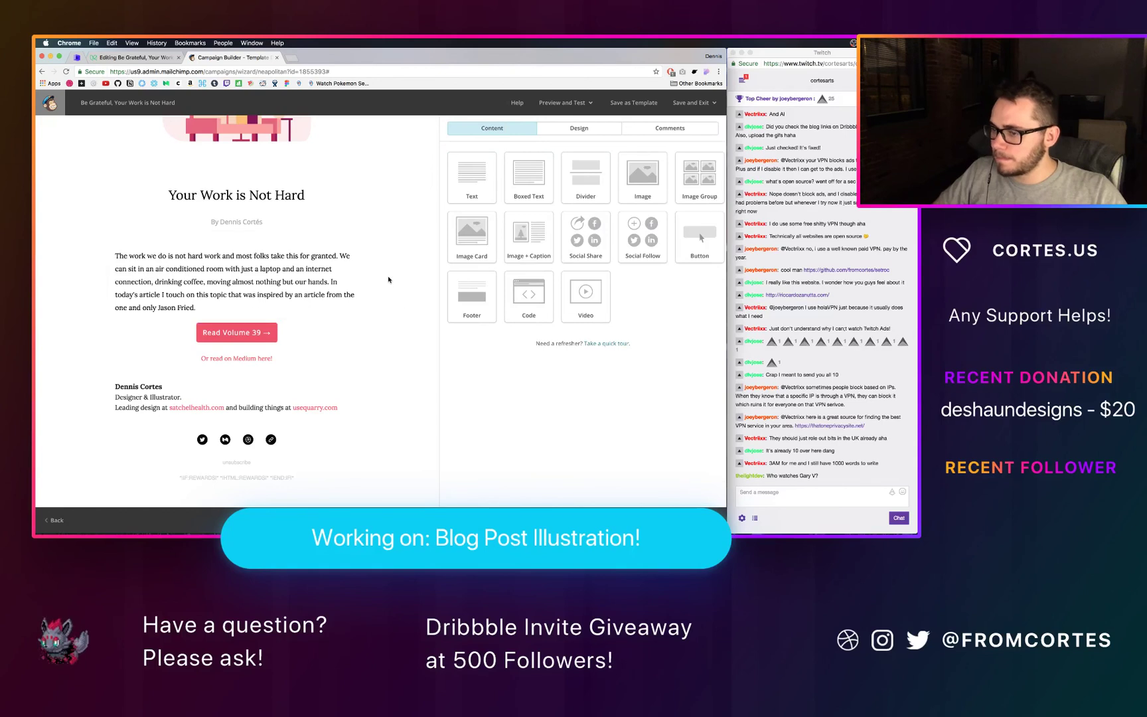
Step: Look over the finished email layout and copy the whole intro paragraph from its text block
scroll(388, 281, up, 5)
scroll(389, 279, up, 2)
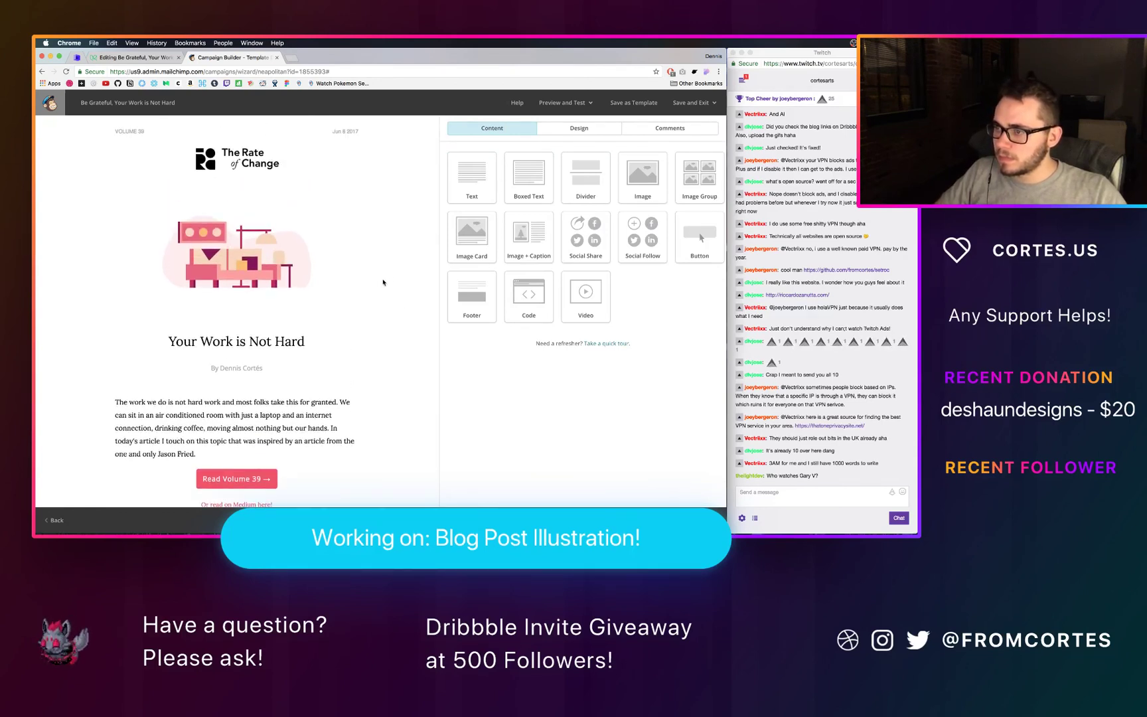
scroll(383, 282, down, 4)
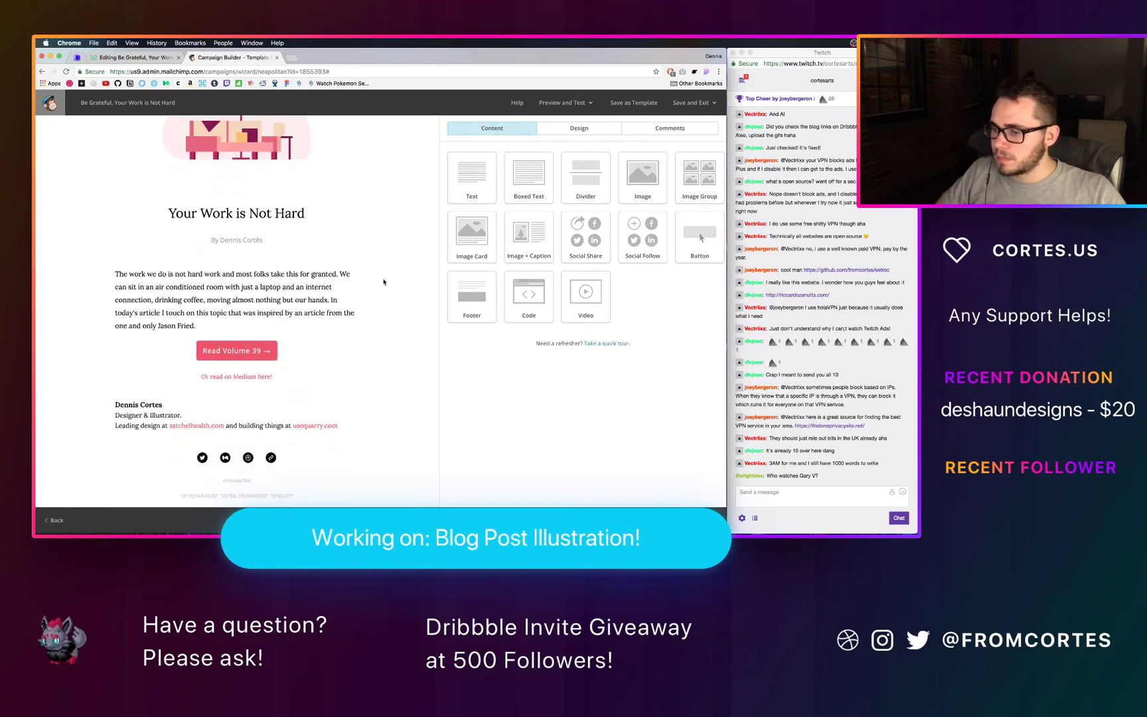
mouse_move(282, 428)
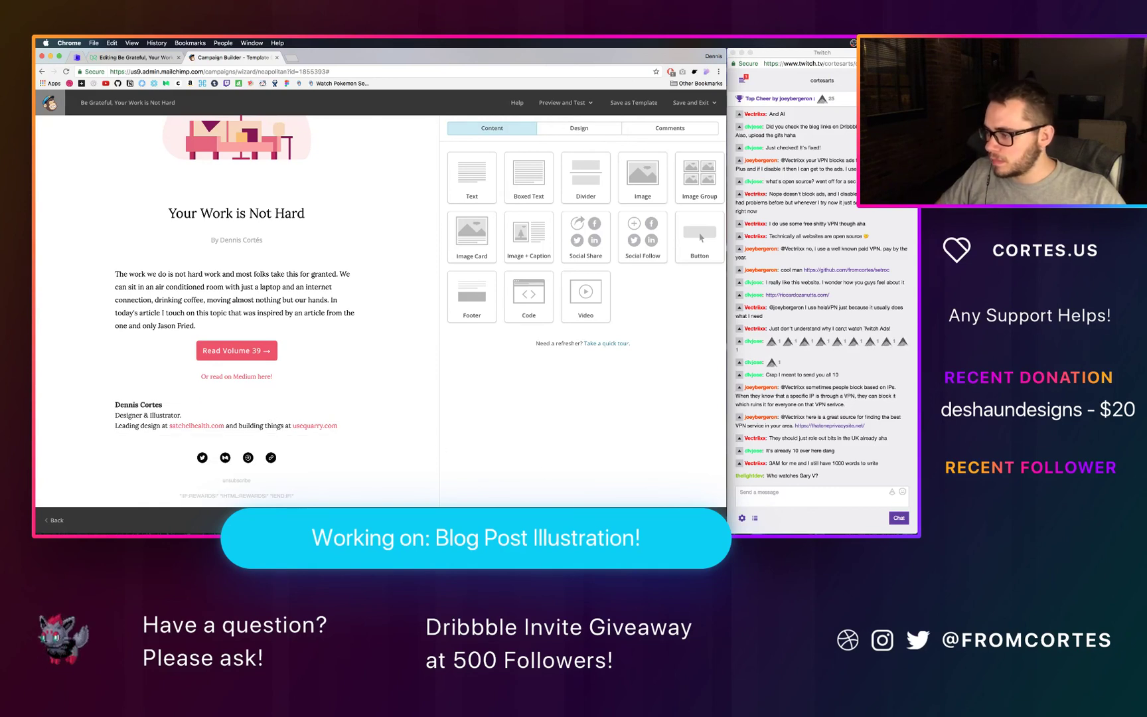
click(232, 298)
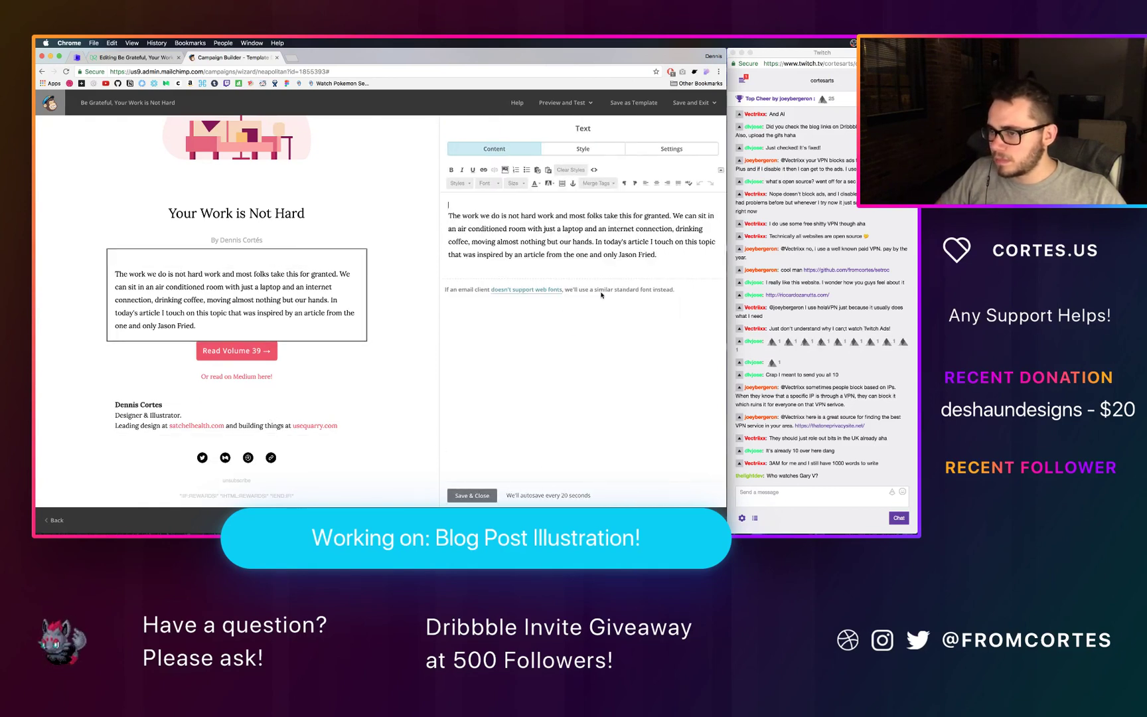
triple_click(594, 259)
key(super+c)
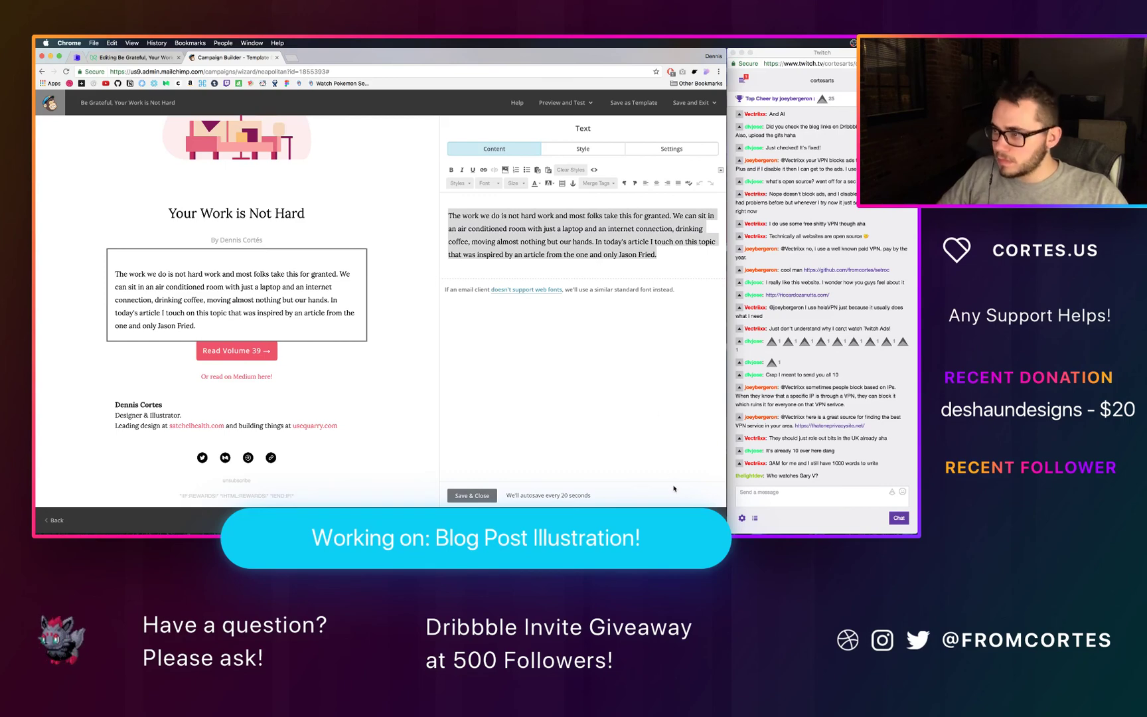
Step: Continue to the campaign's pre-send review and open the social cards settings
click(702, 519)
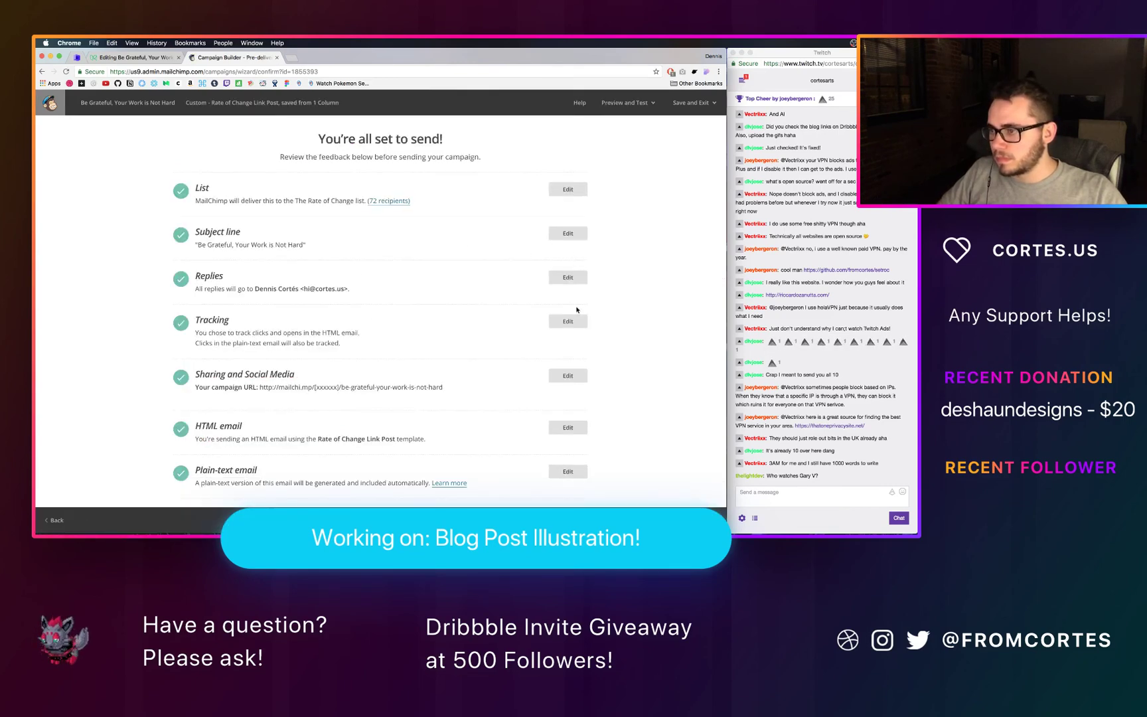
scroll(576, 315, down, 2)
click(572, 431)
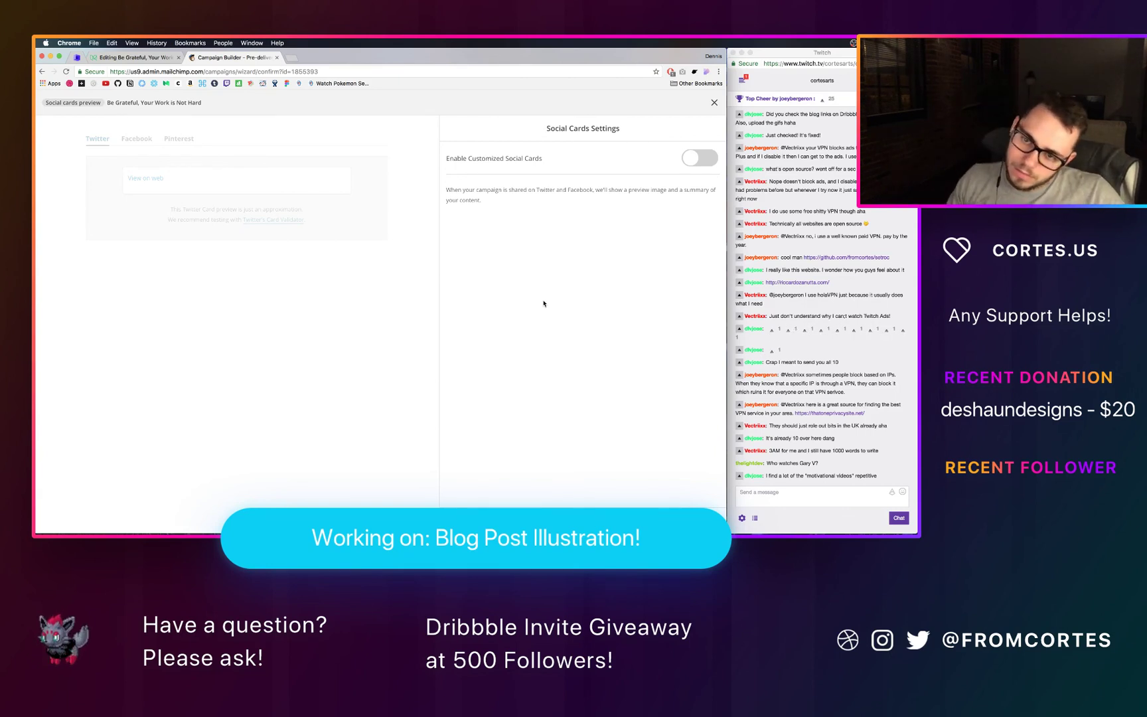
Step: Enable customized social cards, choose the second featured image, and paste the copied intro paragraph as the image description
click(702, 164)
click(569, 223)
click(516, 331)
key(super+v)
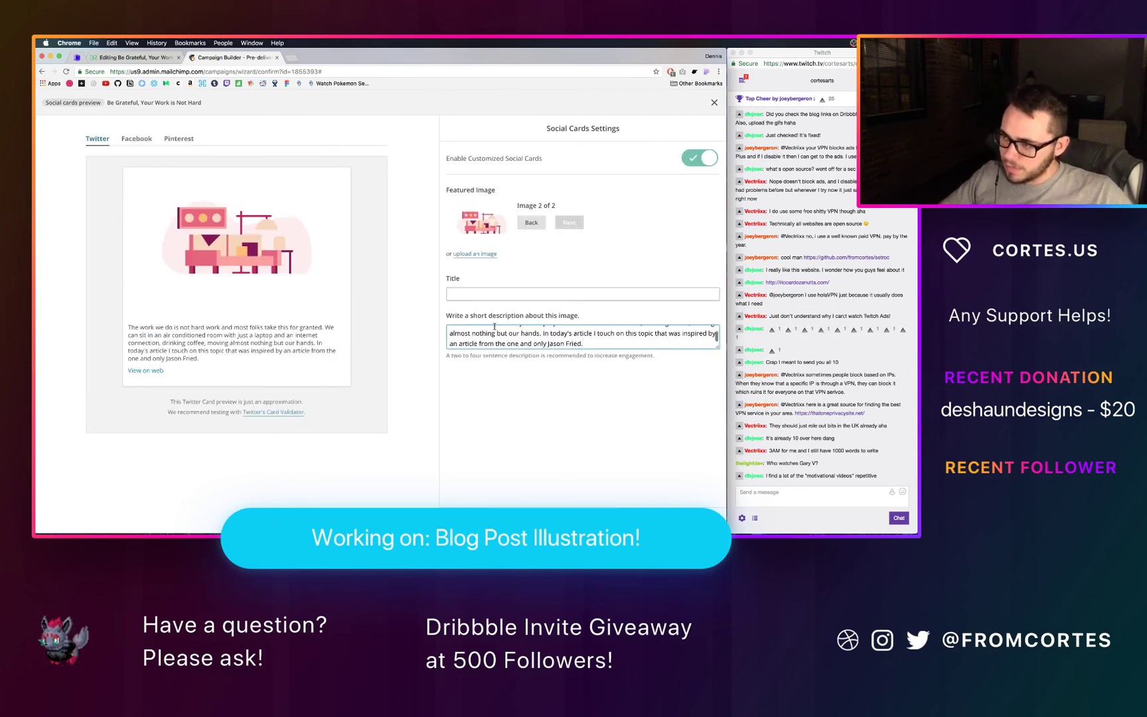
Step: Title the social card "Be Grateful, Your Work is Not Hard" and close the social cards settings
click(486, 292)
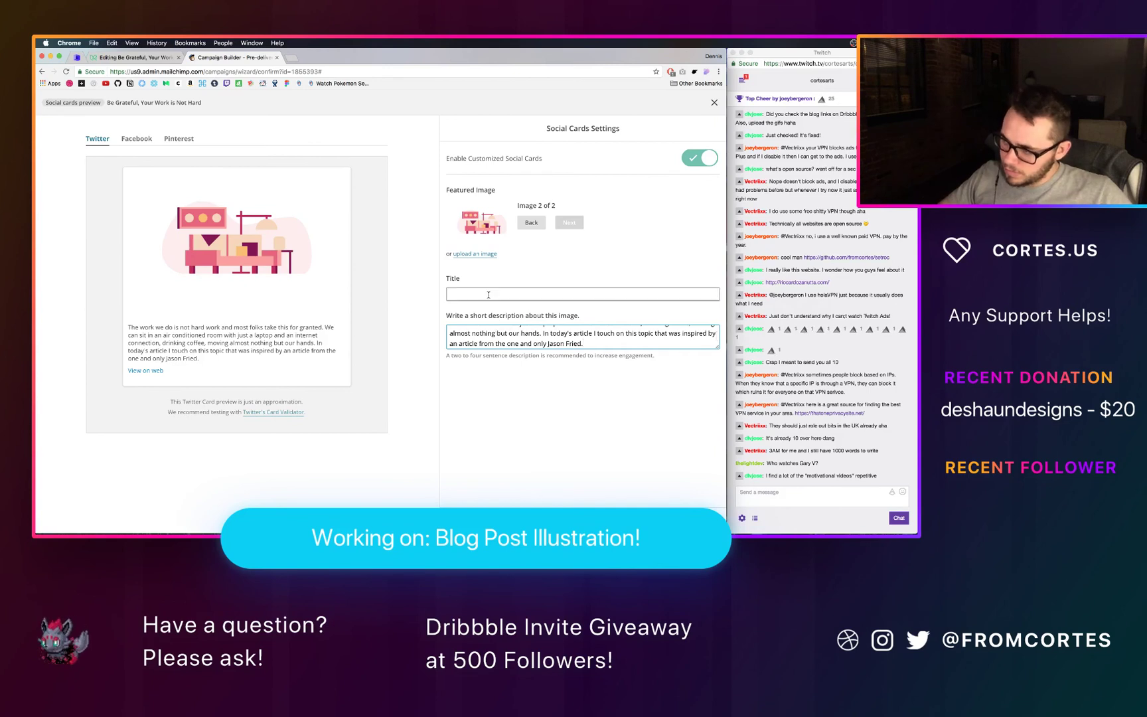
text(Your Work is)
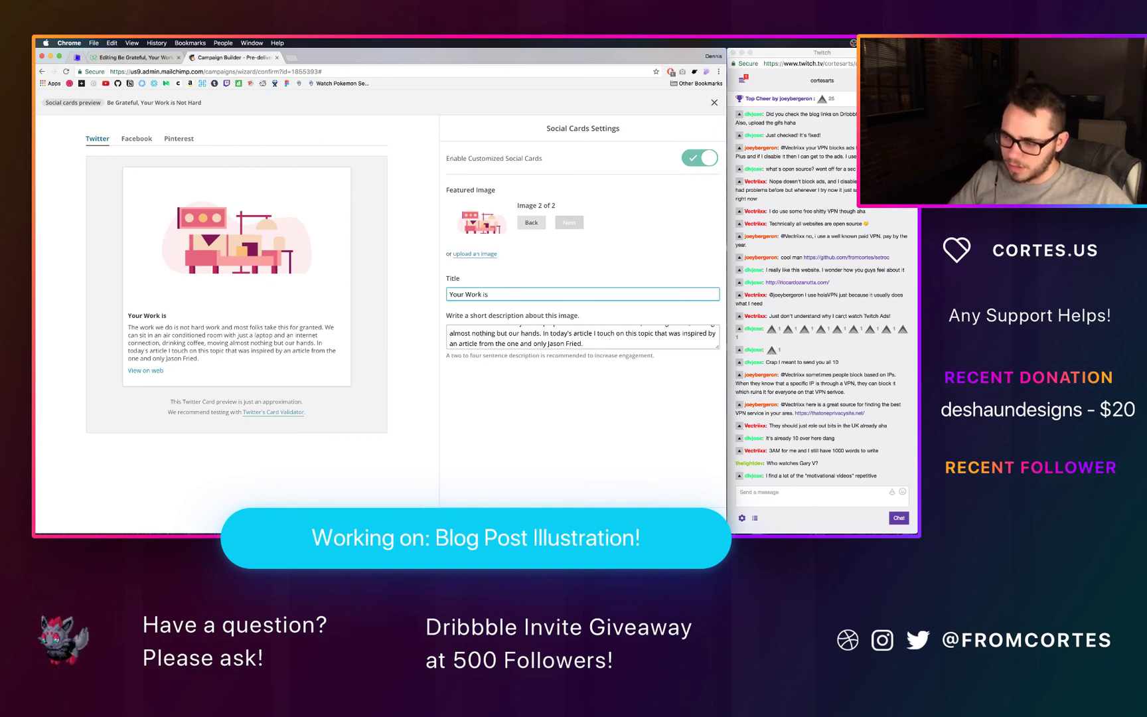
text( Not Hard)
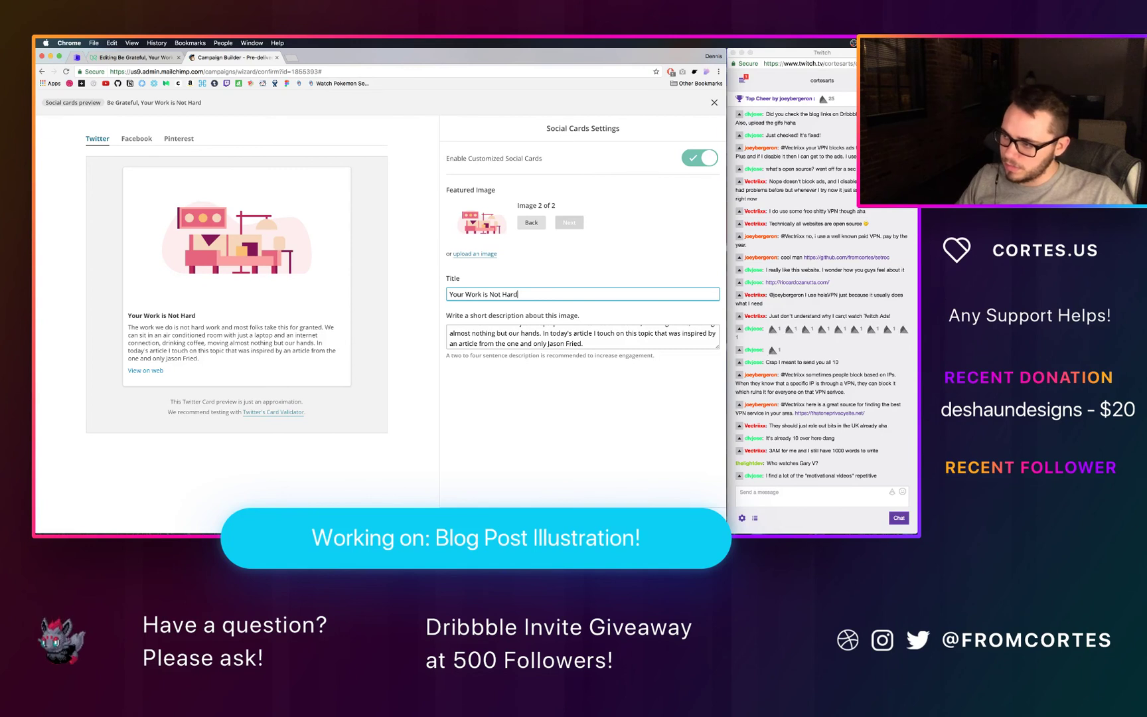
text(Be G)
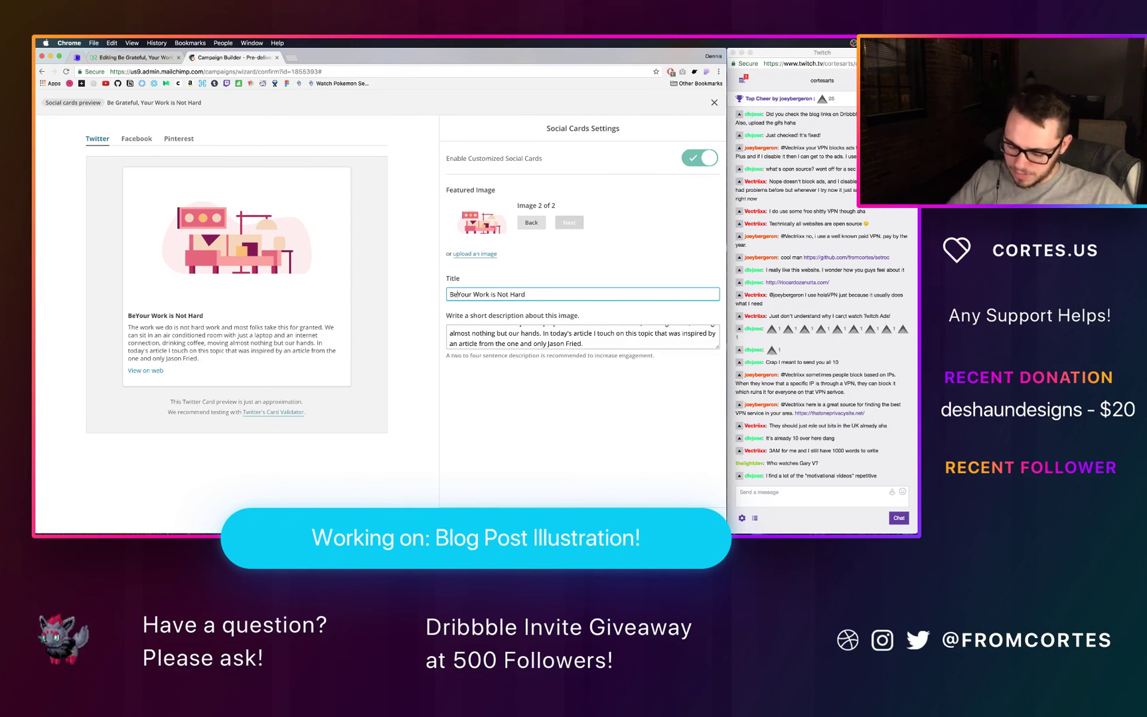
text(rateful,)
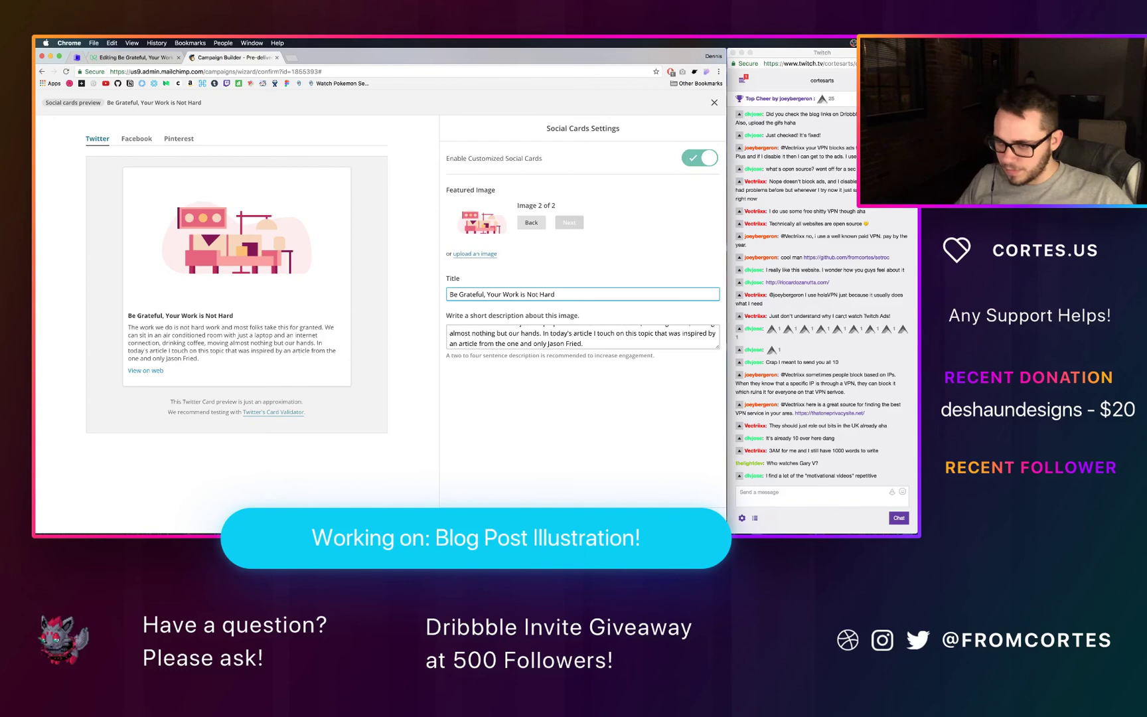
key(Escape)
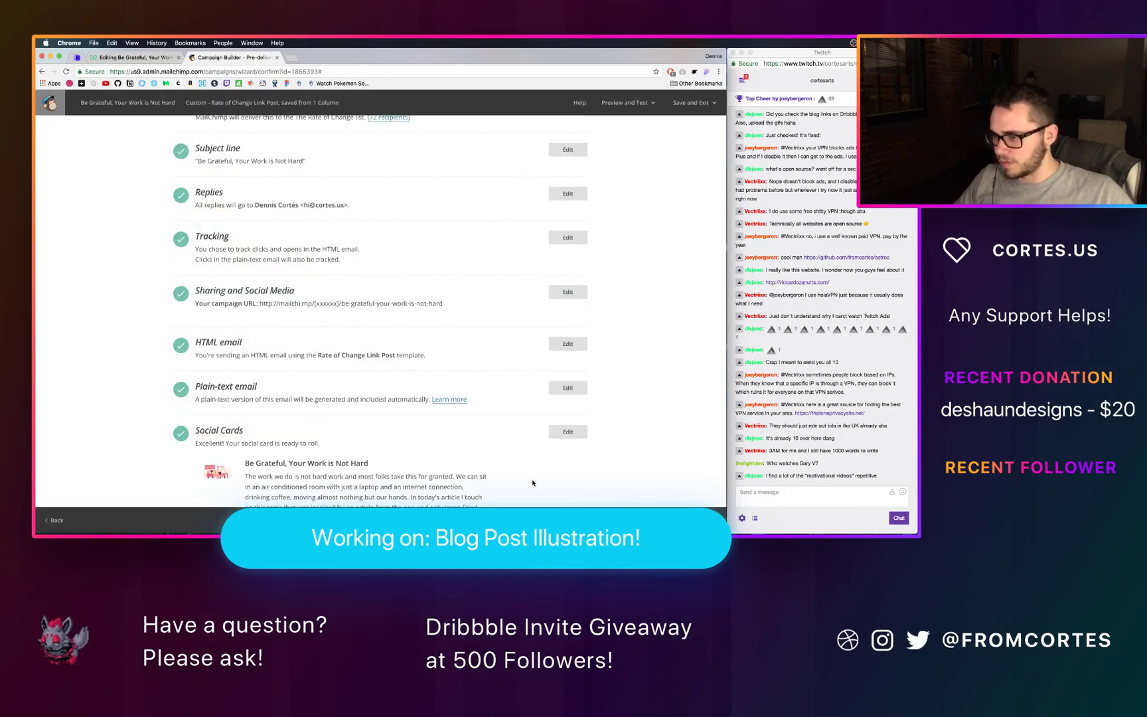
Step: Try to schedule the campaign for June 7 2017 at 10:00 PM Eastern Time
scroll(623, 430, down, 2)
scroll(622, 430, down, 1)
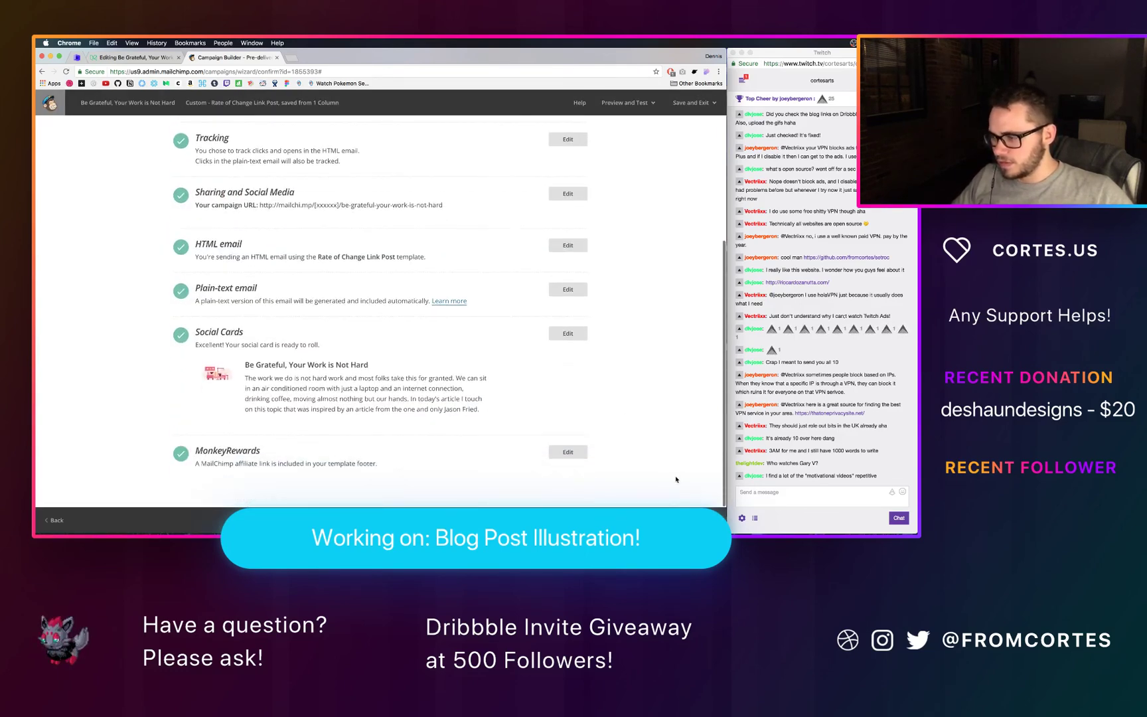
click(690, 519)
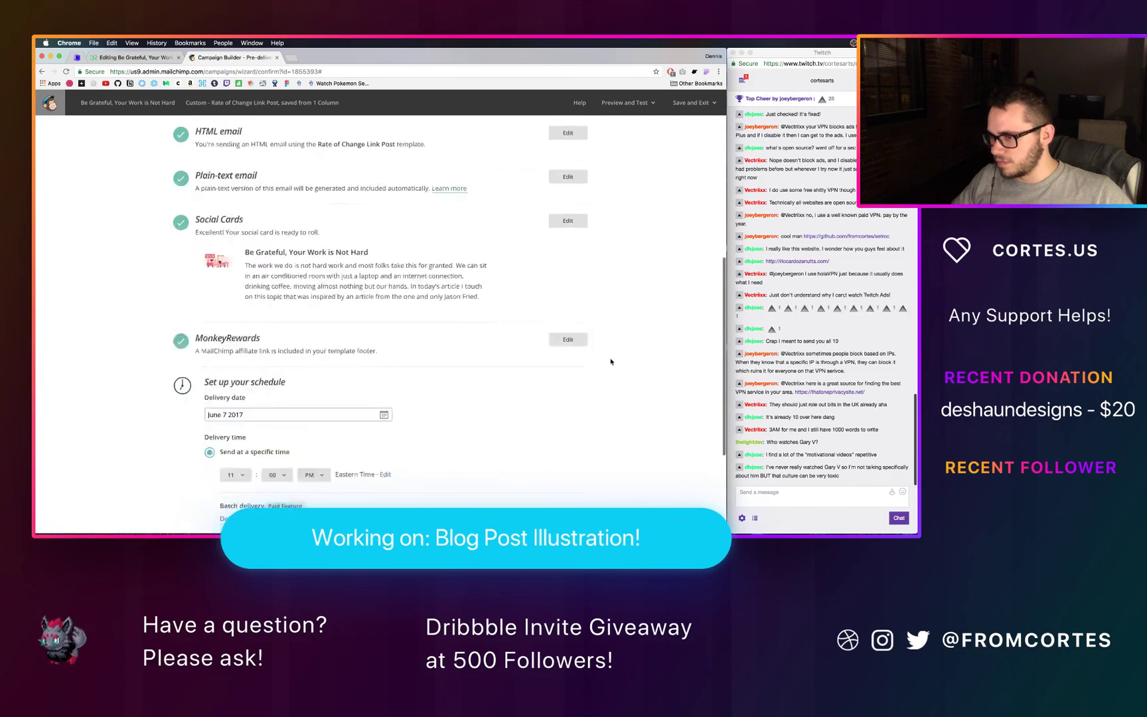
click(237, 347)
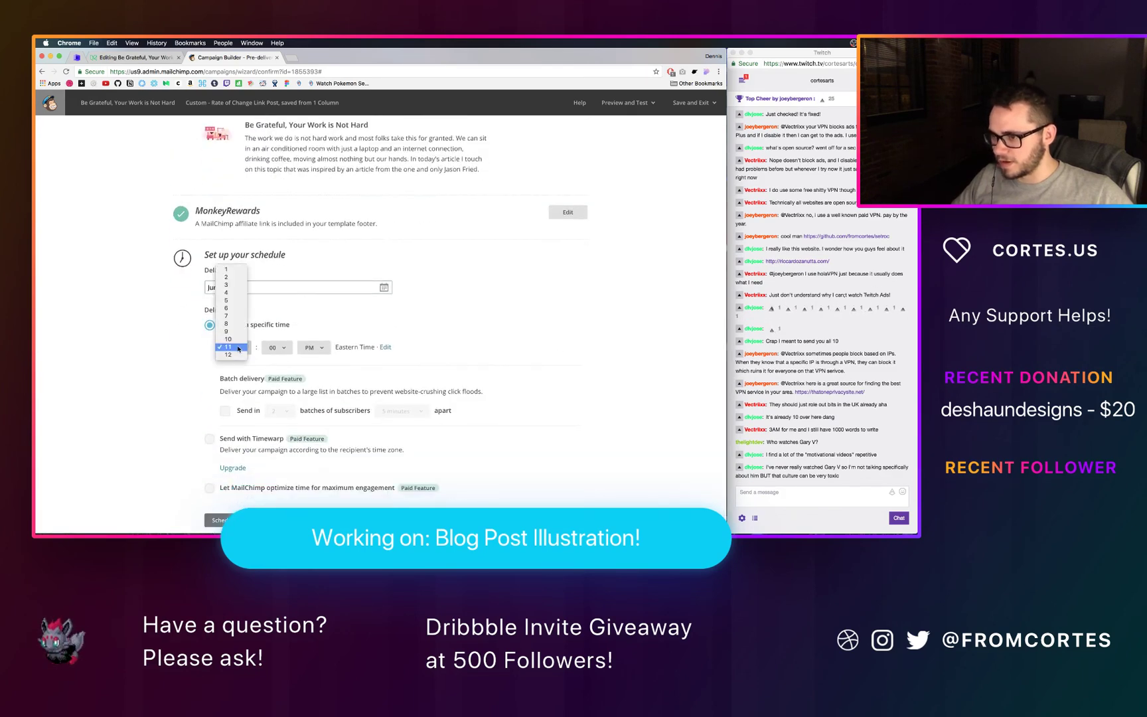
click(234, 339)
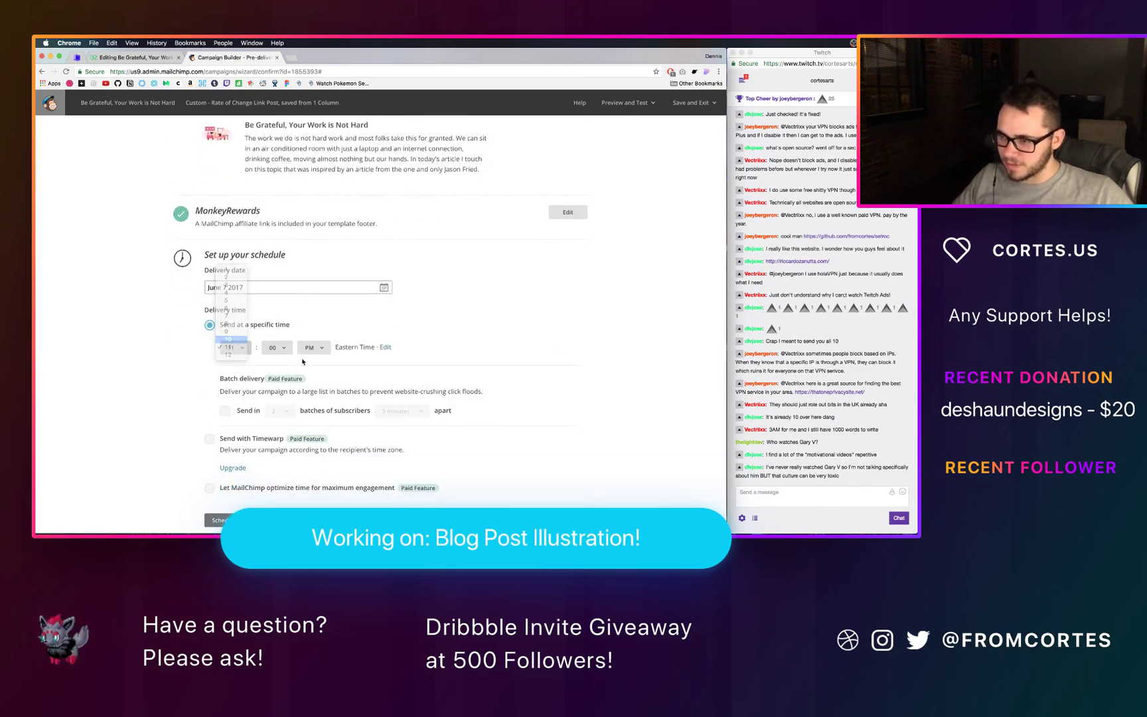
click(312, 355)
click(318, 341)
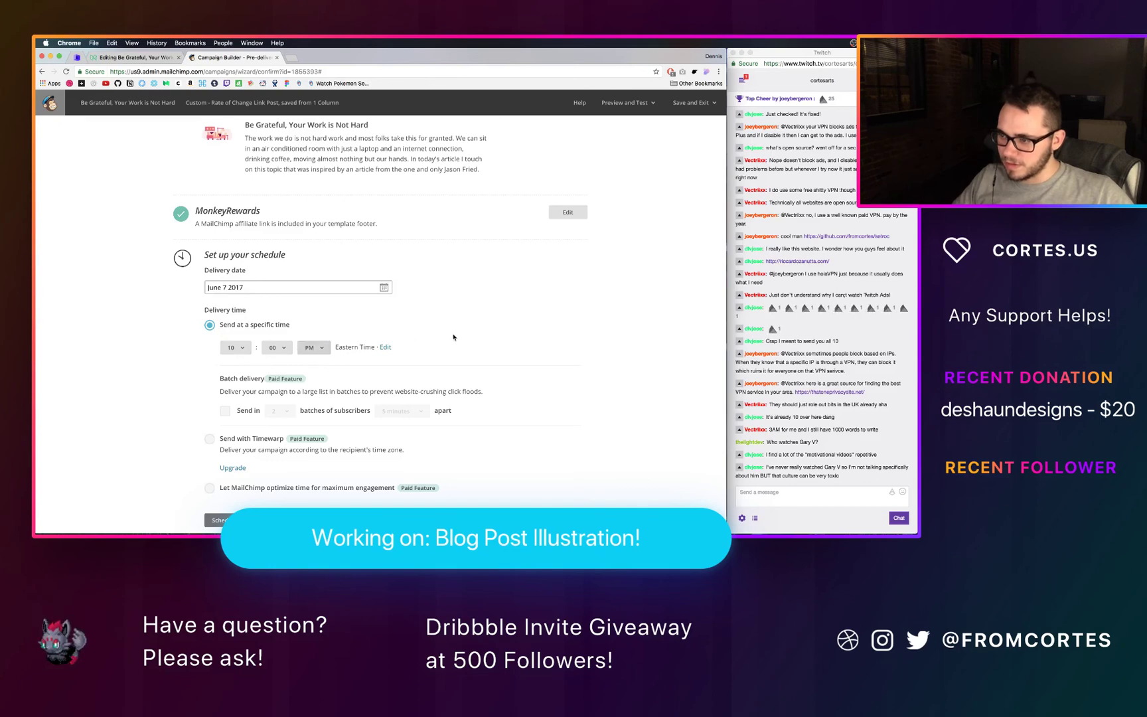
scroll(454, 338, down, 2)
click(238, 461)
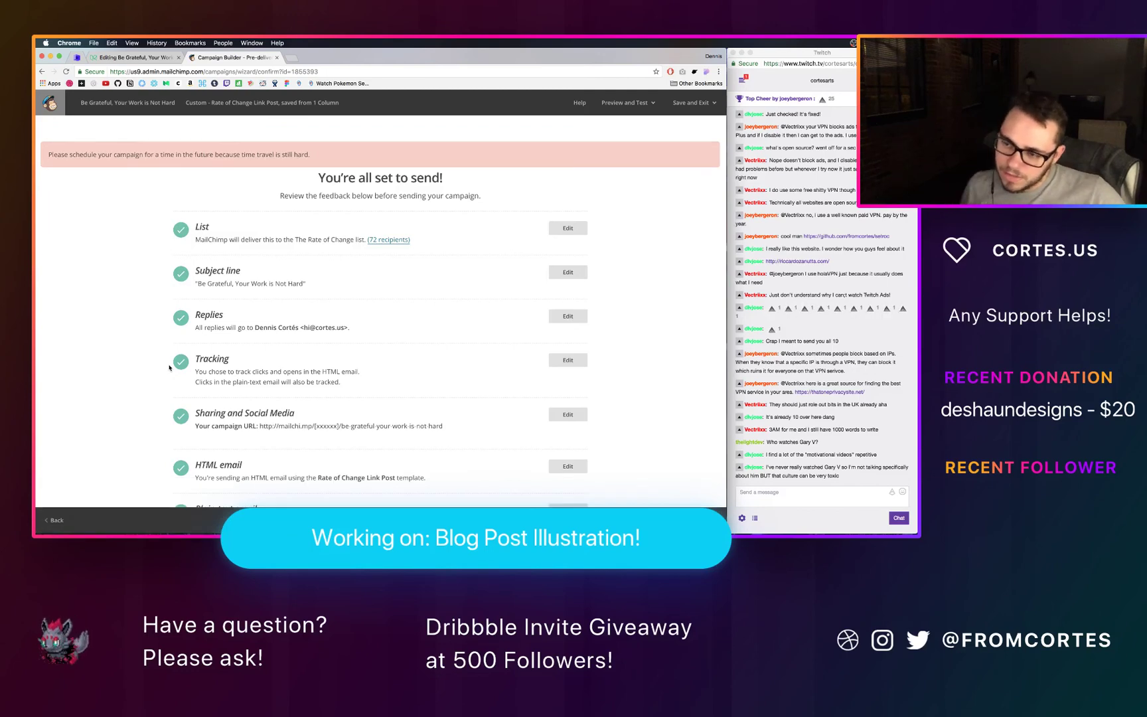
Step: Schedule the campaign for delivery on June 8 2017 at 10:00 AM Eastern Time
scroll(169, 367, down, 5)
scroll(199, 369, down, 1)
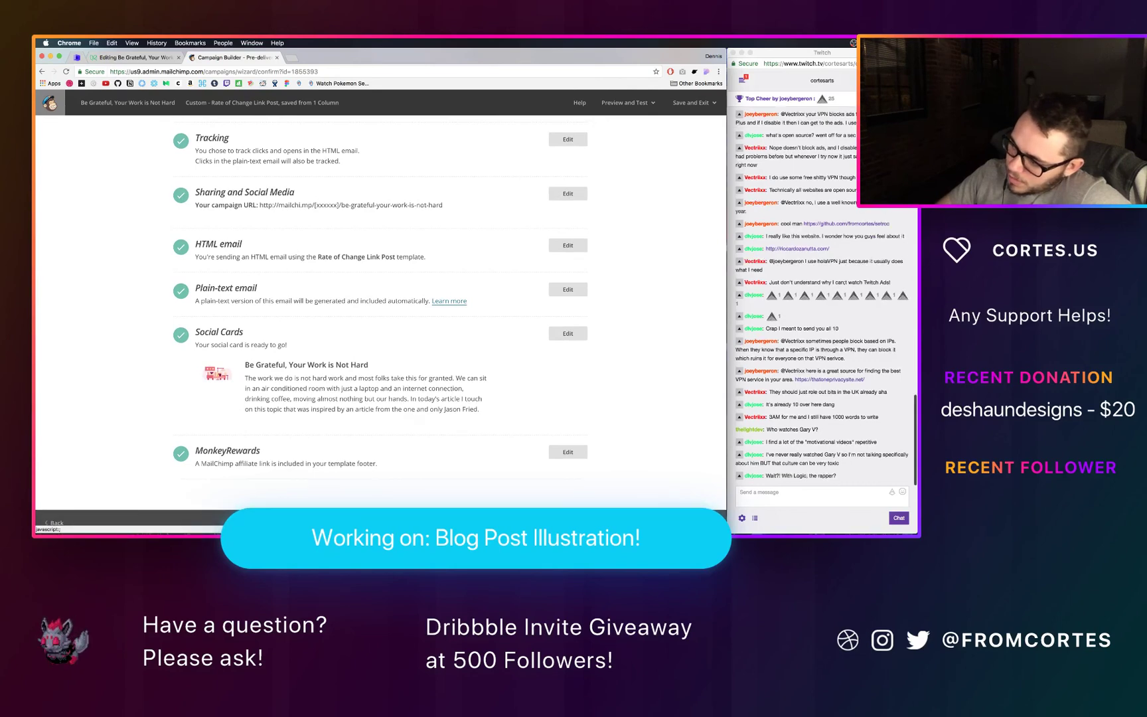
scroll(371, 362, down, 5)
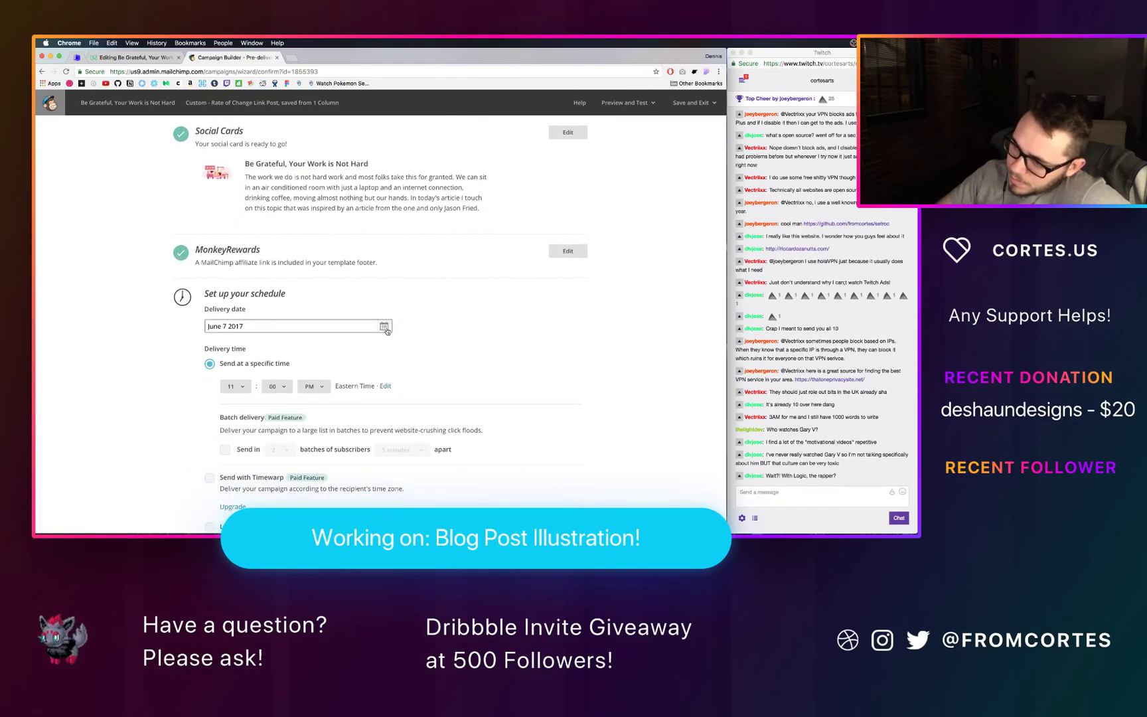
click(383, 326)
click(323, 398)
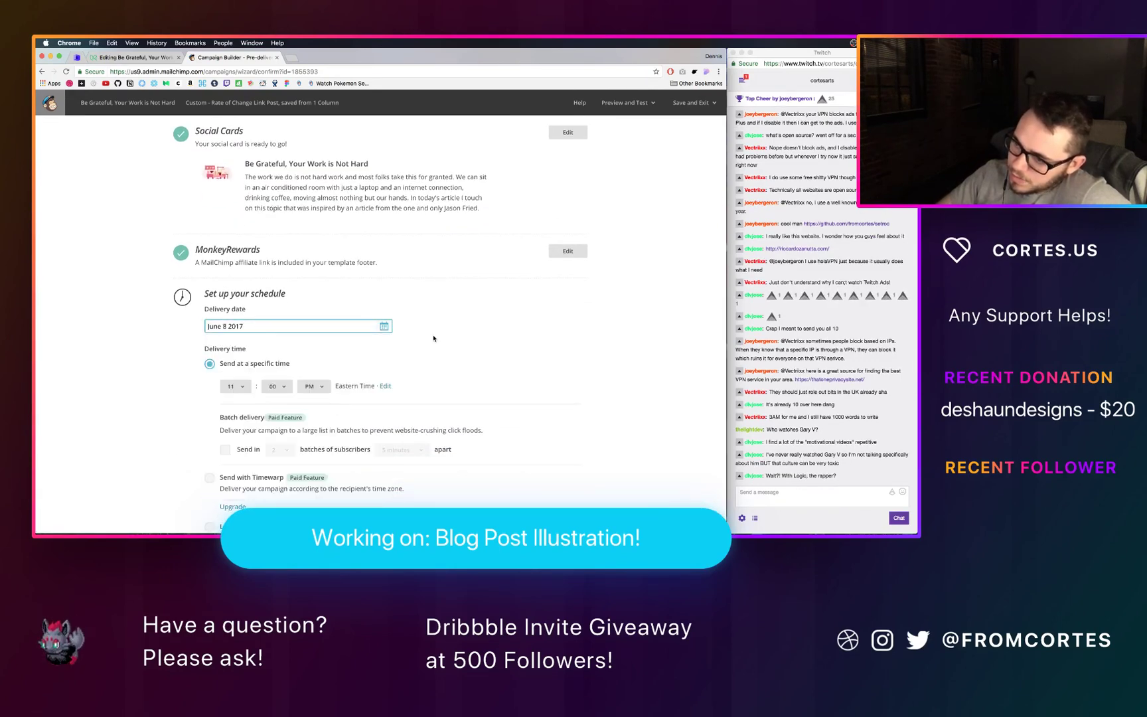
click(236, 385)
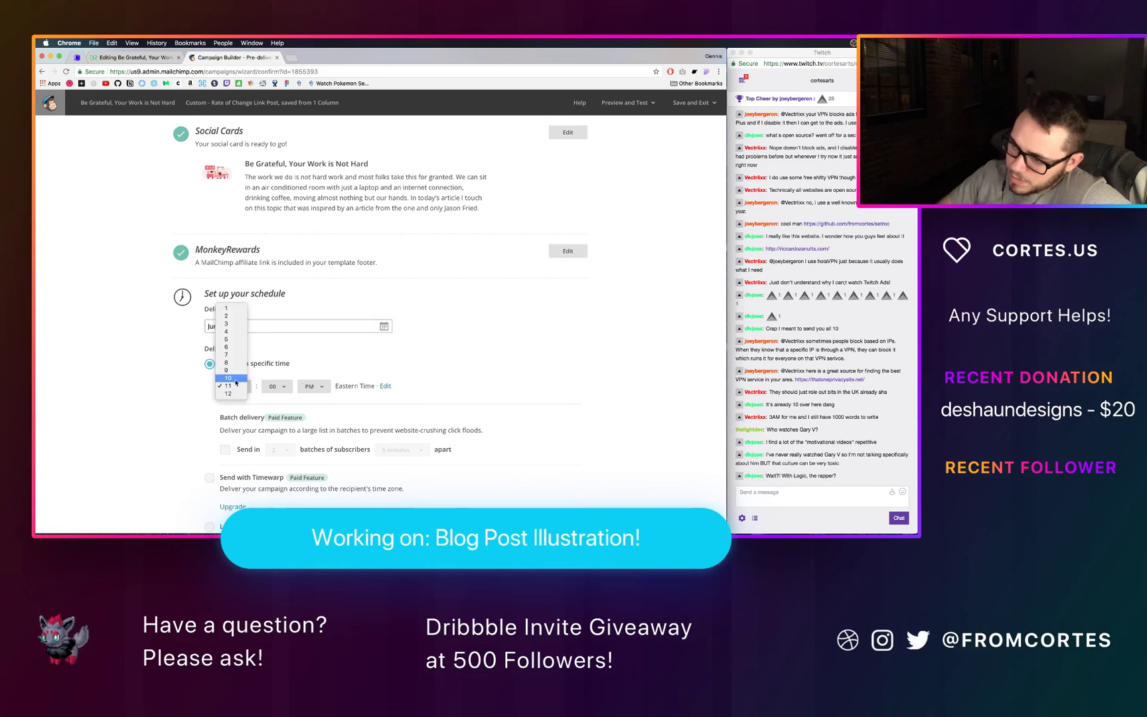
click(241, 379)
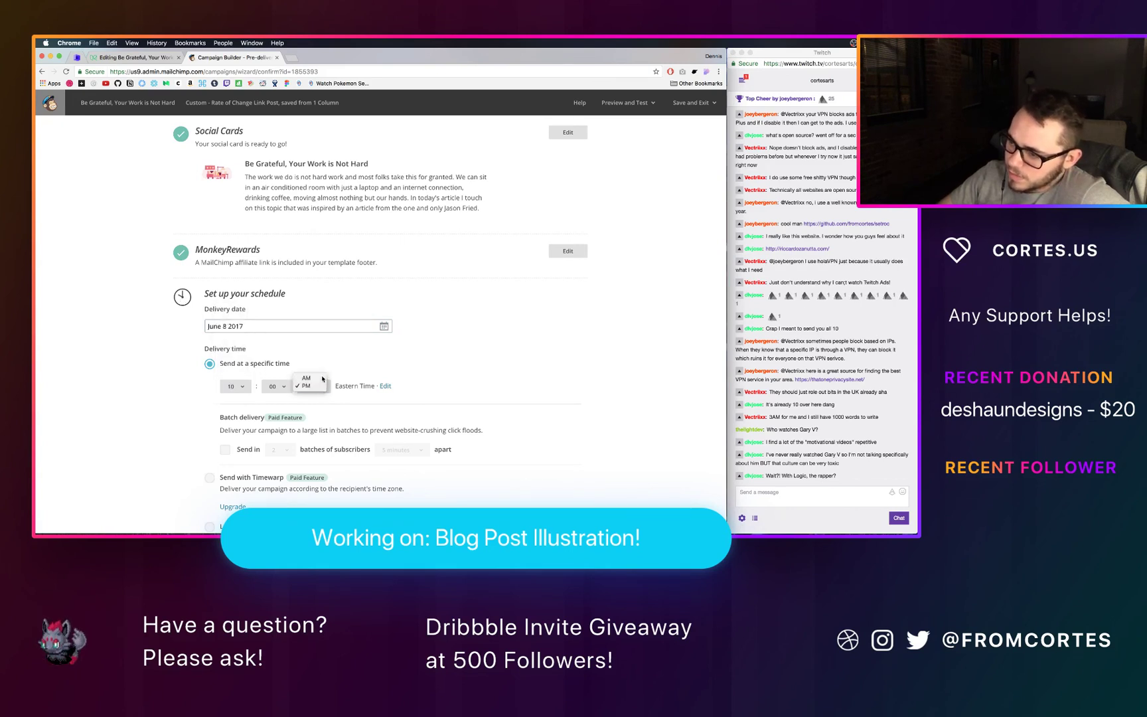
key(a)
scroll(485, 406, down, 3)
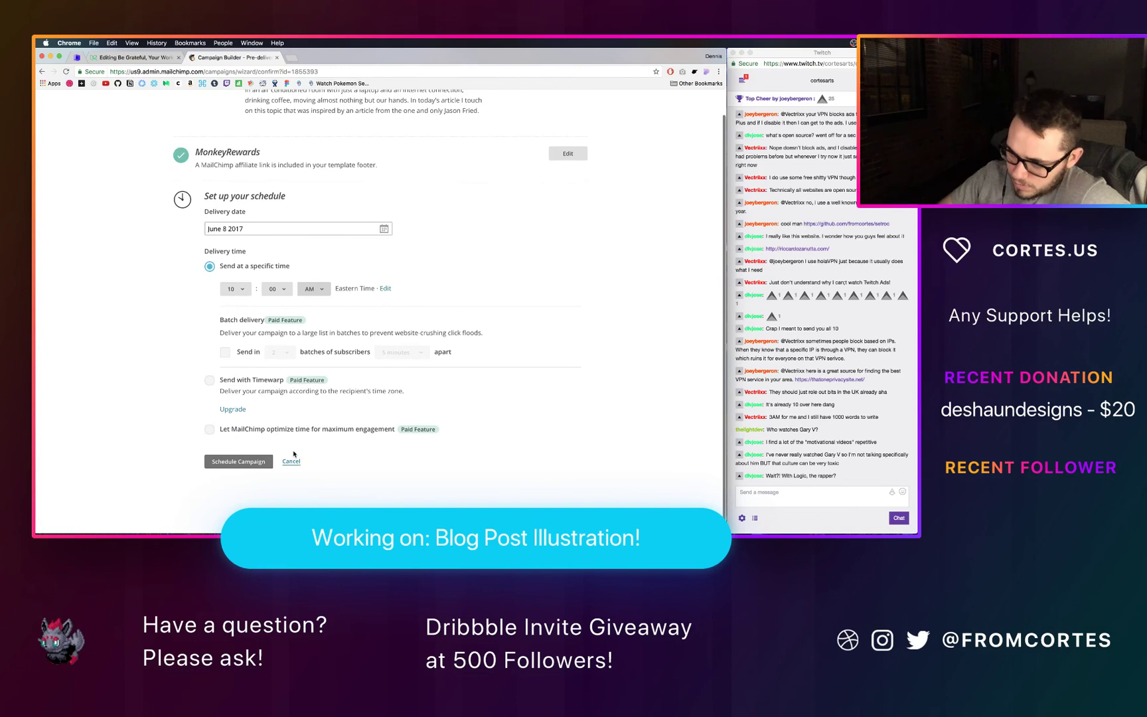
click(237, 462)
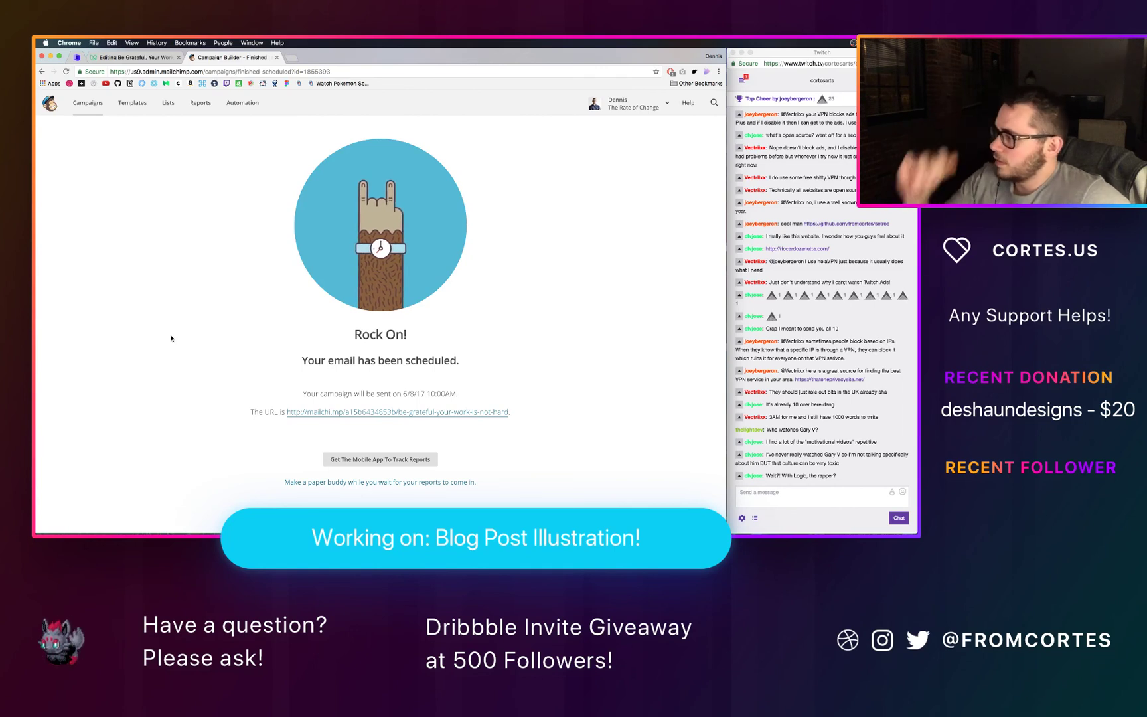
scroll(564, 328, down, 2)
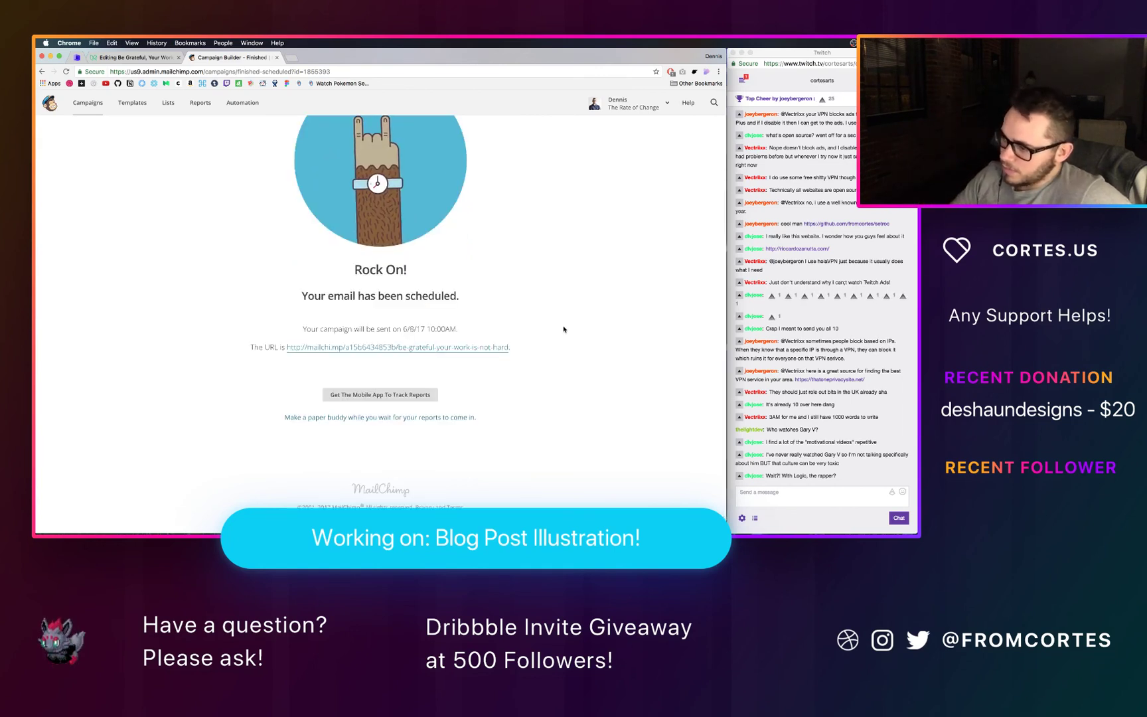
scroll(564, 328, up, 3)
scroll(563, 329, down, 2)
scroll(564, 329, up, 2)
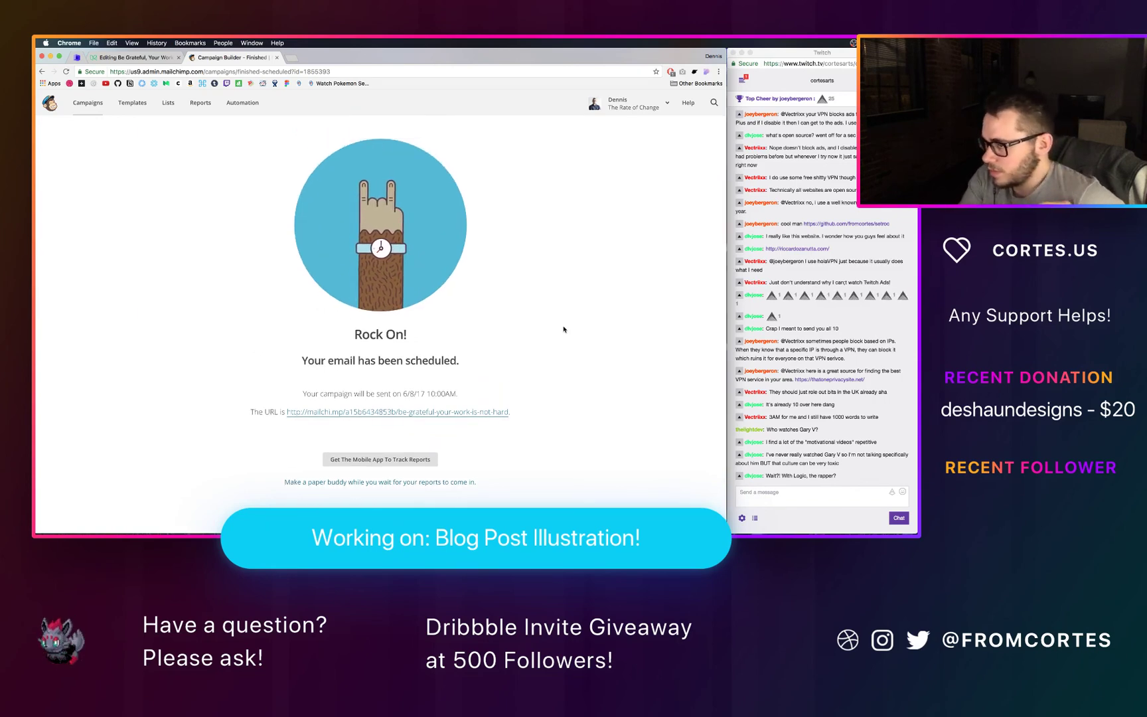
Step: Close the scheduled campaign's page and load dribbble.com in place of the Medium draft
key(super+w)
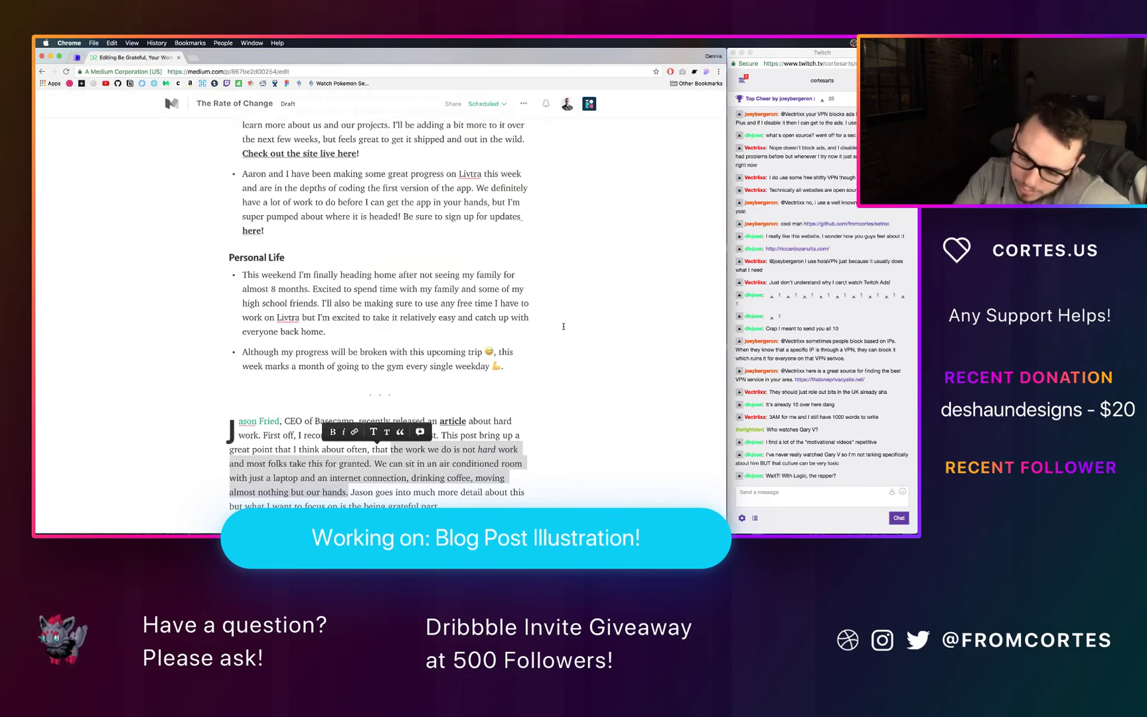
click(563, 326)
scroll(465, 266, up, 15)
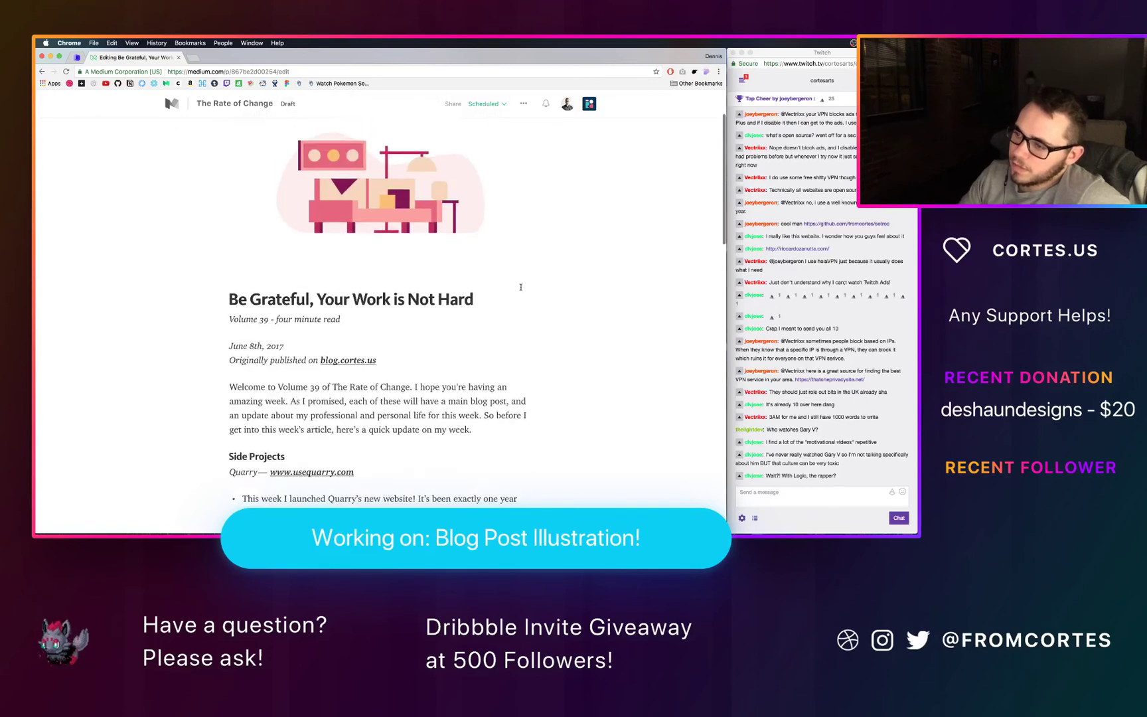
scroll(128, 213, up, 2)
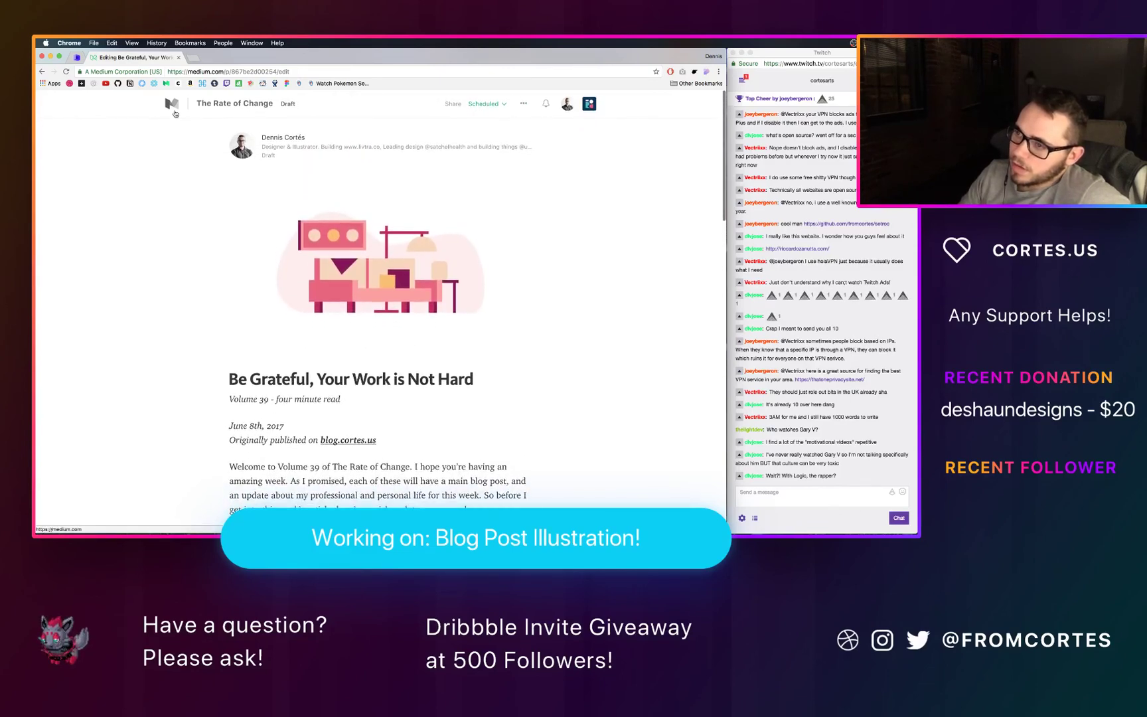
click(191, 69)
text(dribbble.com)
key(Return)
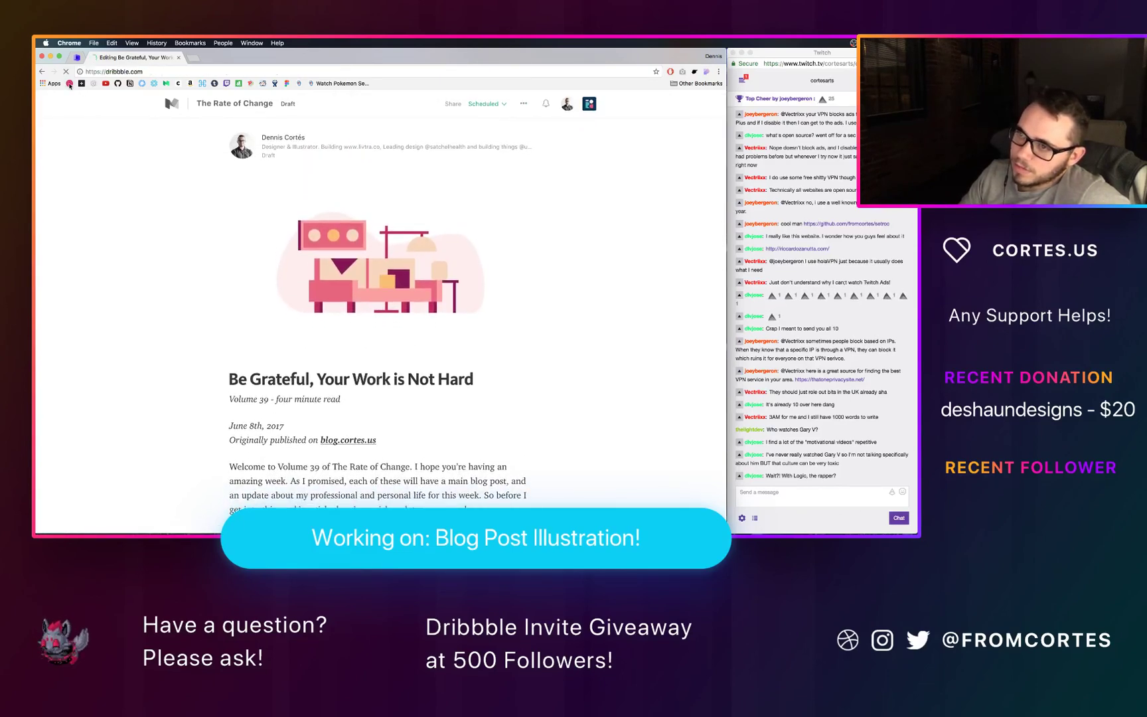